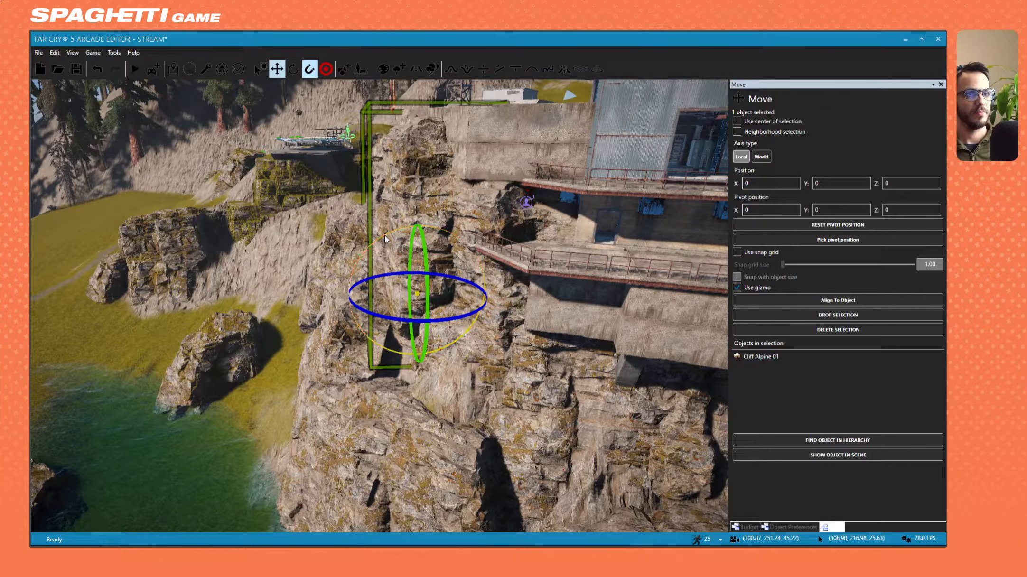
Tilt the Cliff Alpine 01 rock beside the concrete wall and shift it toward the bunker's terraces.
{"action": "left_click_drag", "start_coordinate": [386, 239], "coordinate": [390, 203]}
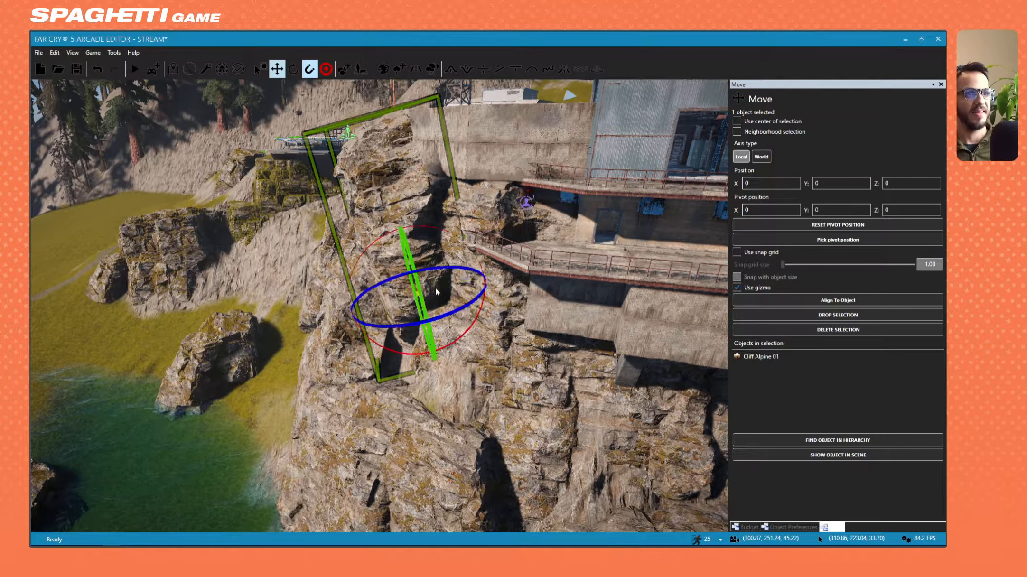
{"action": "left_click_drag", "start_coordinate": [438, 295], "coordinate": [477, 288]}
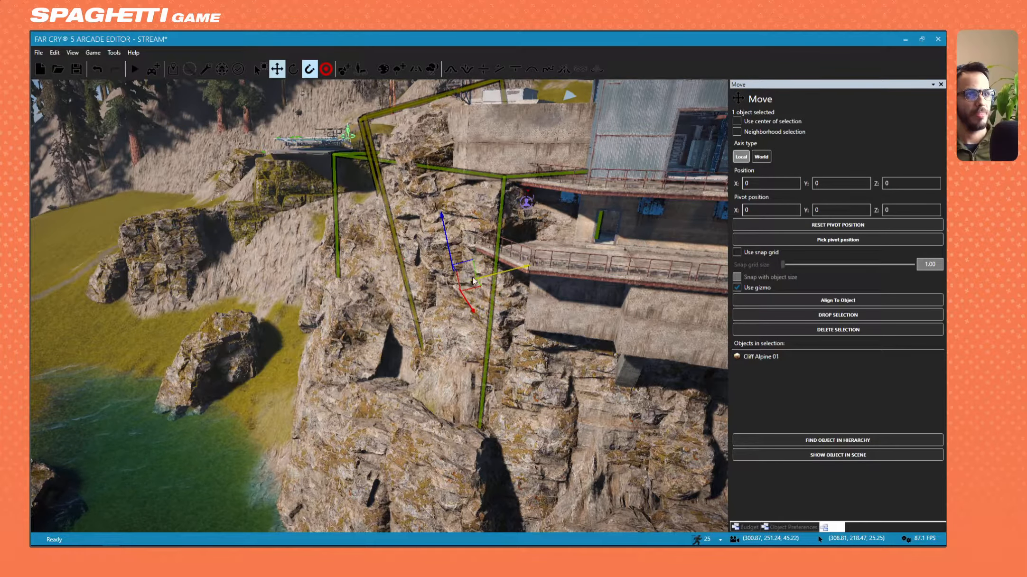
{"action": "key", "text": "a"}
{"action": "right_click_drag", "start_coordinate": [454, 270], "coordinate": [519, 272]}
{"action": "key", "text": "w"}
{"action": "left_click_drag", "start_coordinate": [324, 344], "coordinate": [348, 350]}
Fine-tune the Cliff Alpine 01 rock's position against the end of the lower terrace.
{"action": "key", "text": "a"}
{"action": "mouse_move", "coordinate": [352, 351]}
{"action": "right_mouse_down"}
{"action": "mouse_move", "coordinate": [363, 332]}
{"action": "mouse_move", "coordinate": [342, 318]}
{"action": "mouse_move", "coordinate": [328, 335]}
{"action": "mouse_move", "coordinate": [337, 349]}
{"action": "right_mouse_up"}
{"action": "key", "text": "w"}
{"action": "key", "text": "d"}
{"action": "key", "text": "w"}
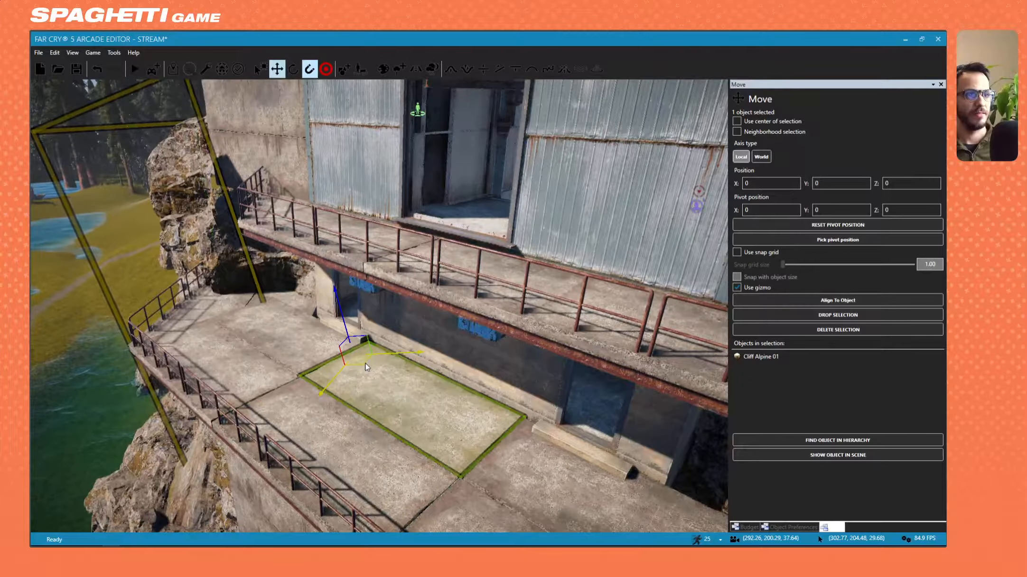
{"action": "left_click_drag", "start_coordinate": [344, 353], "coordinate": [359, 348]}
{"action": "key", "text": "a"}
{"action": "right_click_drag", "start_coordinate": [359, 348], "coordinate": [392, 296]}
{"action": "key", "text": "s"}
{"action": "key", "text": "a"}
{"action": "key", "text": "w"}
{"action": "key", "text": "d"}
Select the Gate Cult Pillar near the cliff and bring it out beside the radar station.
{"action": "right_click_drag", "start_coordinate": [354, 446], "coordinate": [323, 462]}
{"action": "left_click", "coordinate": [449, 467]}
{"action": "key", "text": "w"}
{"action": "right_click_drag", "start_coordinate": [427, 471], "coordinate": [458, 491]}
{"action": "key", "text": "w"}
{"action": "right_click_drag", "start_coordinate": [358, 398], "coordinate": [362, 359]}
{"action": "key", "text": "s"}
{"action": "key", "text": "a"}
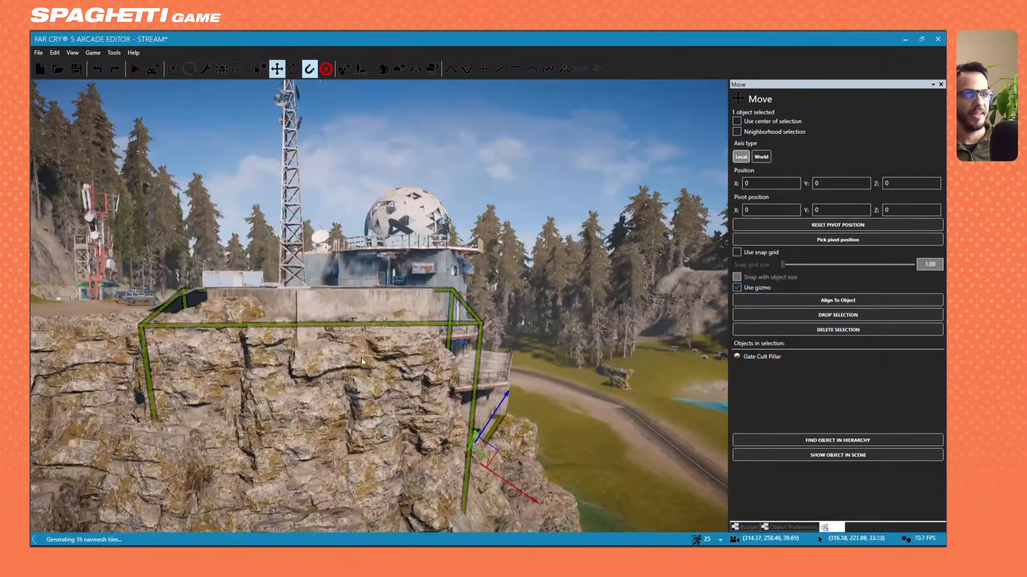
{"action": "key", "text": "space"}
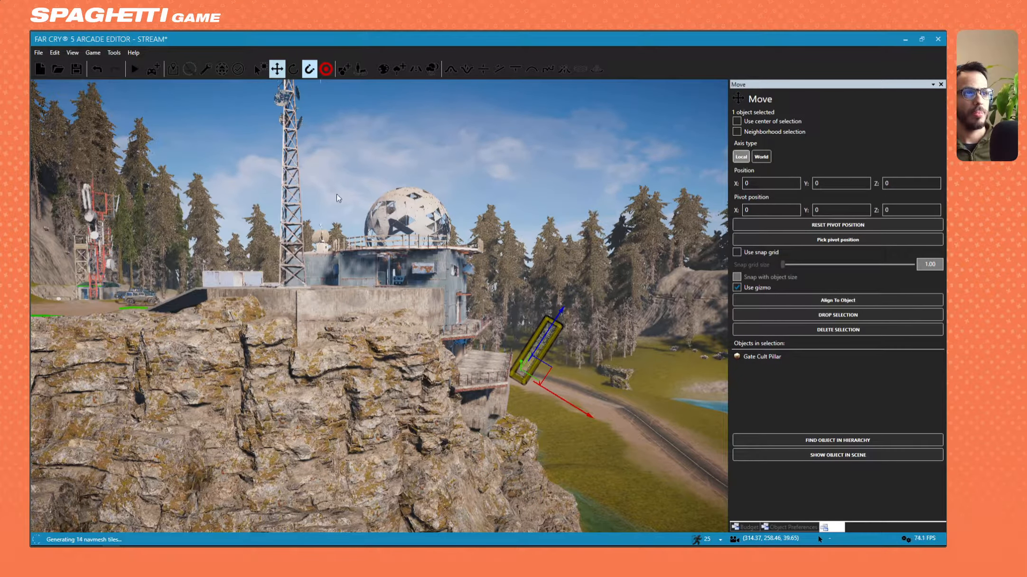
Snap the Gate Cult Pillar upright onto the concrete platform in front of the dome building.
{"action": "key", "text": "w"}
{"action": "right_click_drag", "start_coordinate": [408, 228], "coordinate": [397, 119]}
{"action": "key", "text": "s"}
{"action": "key", "text": "w"}
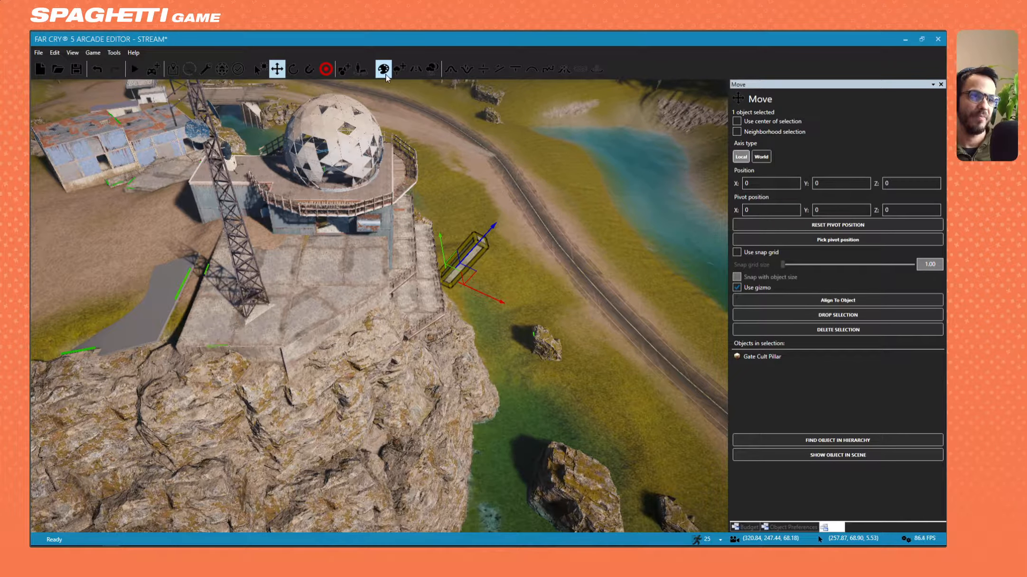
{"action": "key", "text": "w"}
{"action": "right_click_drag", "start_coordinate": [404, 285], "coordinate": [431, 231]}
{"action": "key", "text": "d"}
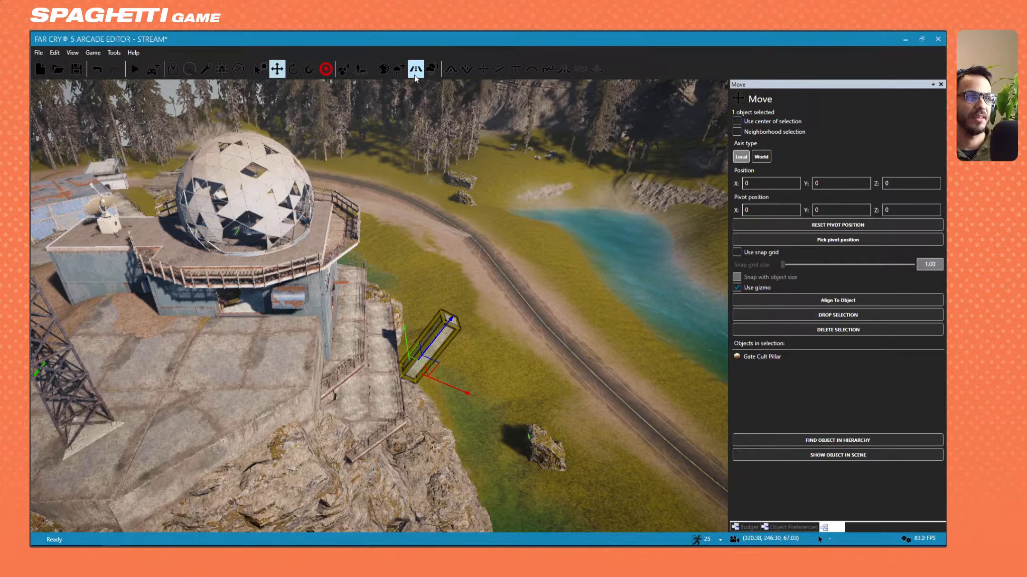
{"action": "left_click", "coordinate": [308, 69]}
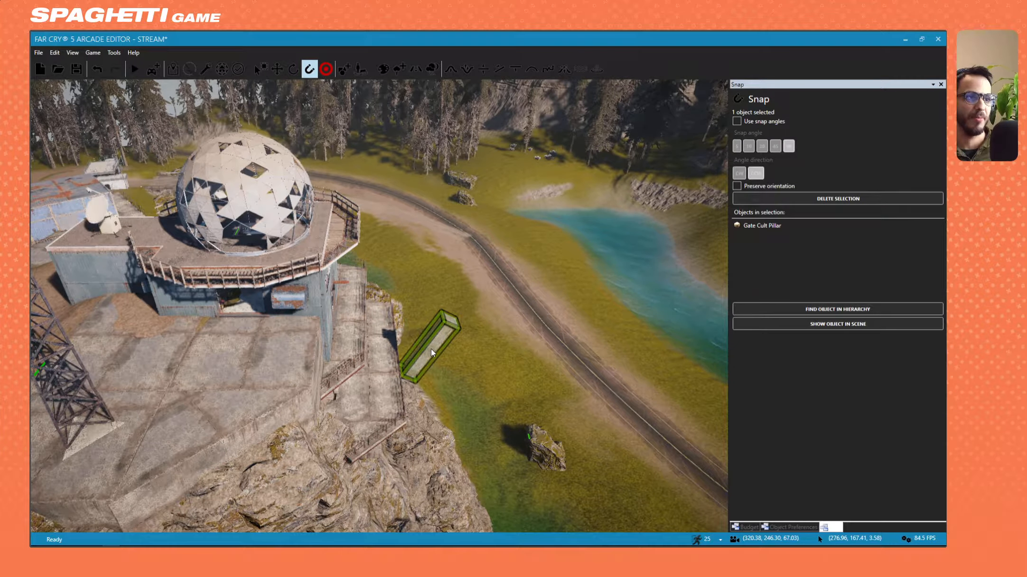
{"action": "left_click", "coordinate": [250, 374]}
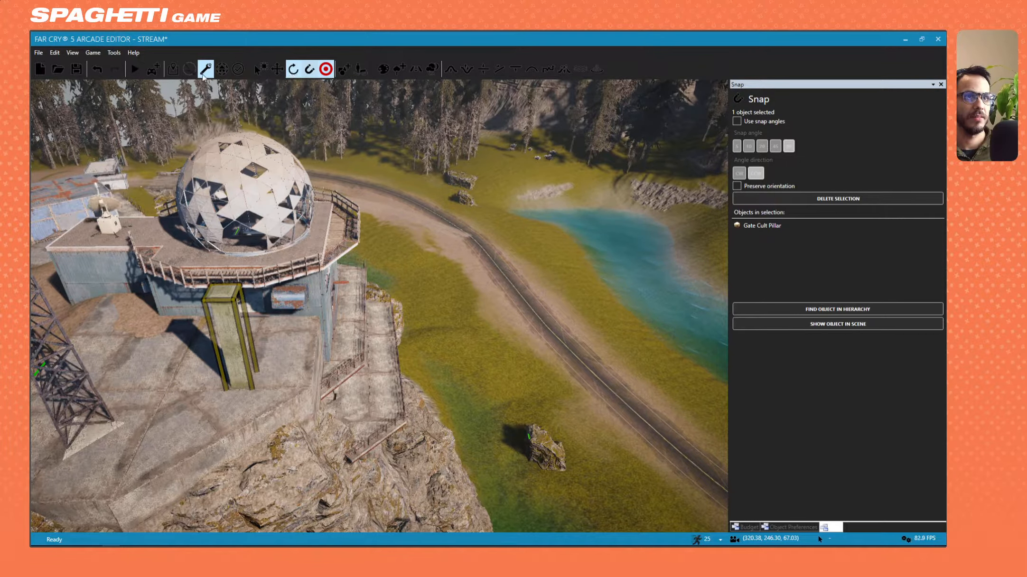
Move the pillar to the platform's corner and lower it against the concrete wall.
{"action": "left_click", "coordinate": [283, 73]}
{"action": "right_click_drag", "start_coordinate": [338, 270], "coordinate": [332, 280]}
{"action": "key", "text": "w"}
{"action": "left_click_drag", "start_coordinate": [354, 225], "coordinate": [420, 273]}
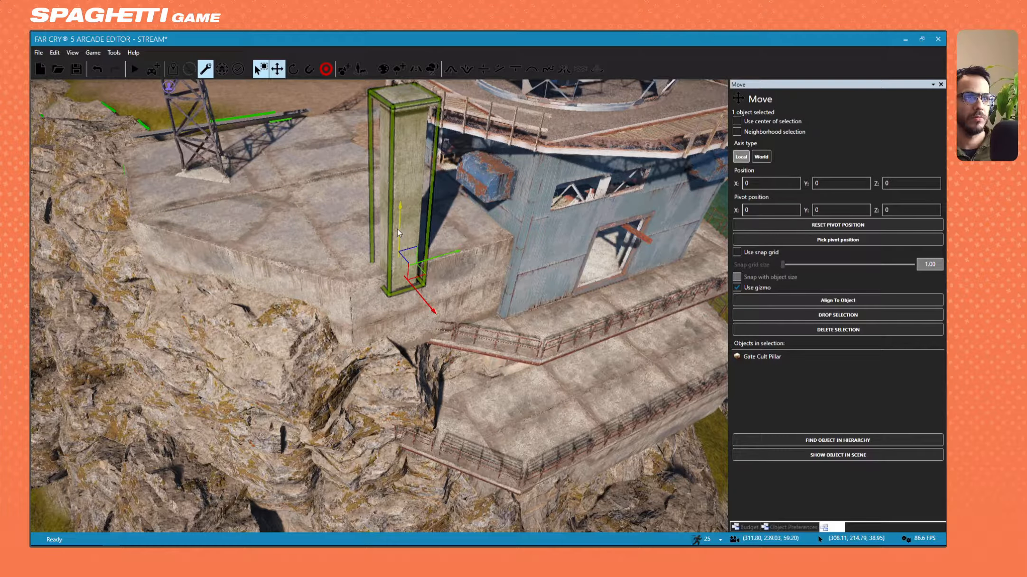
{"action": "left_click_drag", "start_coordinate": [397, 229], "coordinate": [396, 352]}
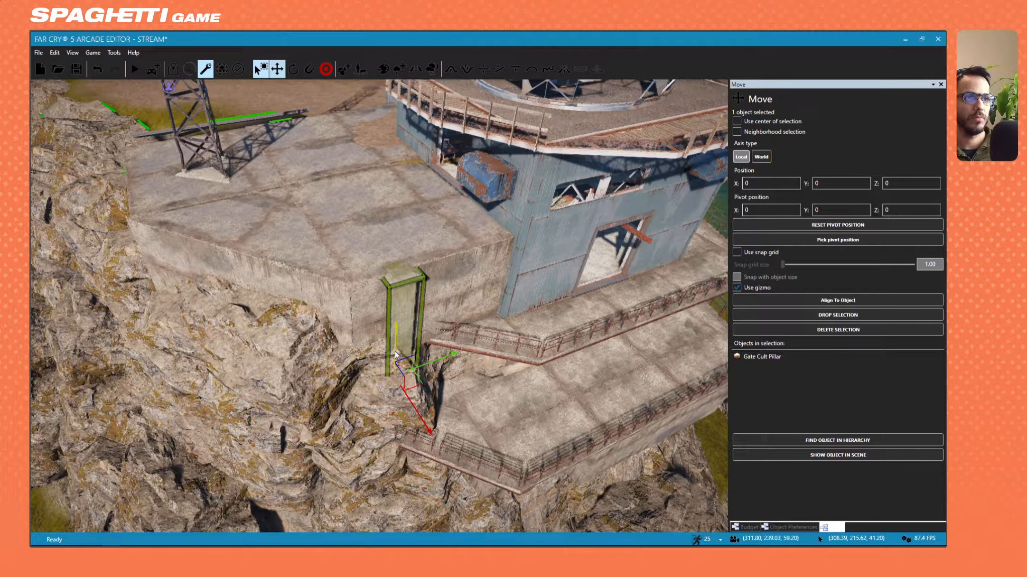
Duplicate the pillar along the concrete wall toward the metal building and adjust its spacing.
{"action": "key", "text": "w"}
{"action": "right_click_drag", "start_coordinate": [396, 355], "coordinate": [385, 308]}
{"action": "key", "text": "a"}
{"action": "key", "text": "s"}
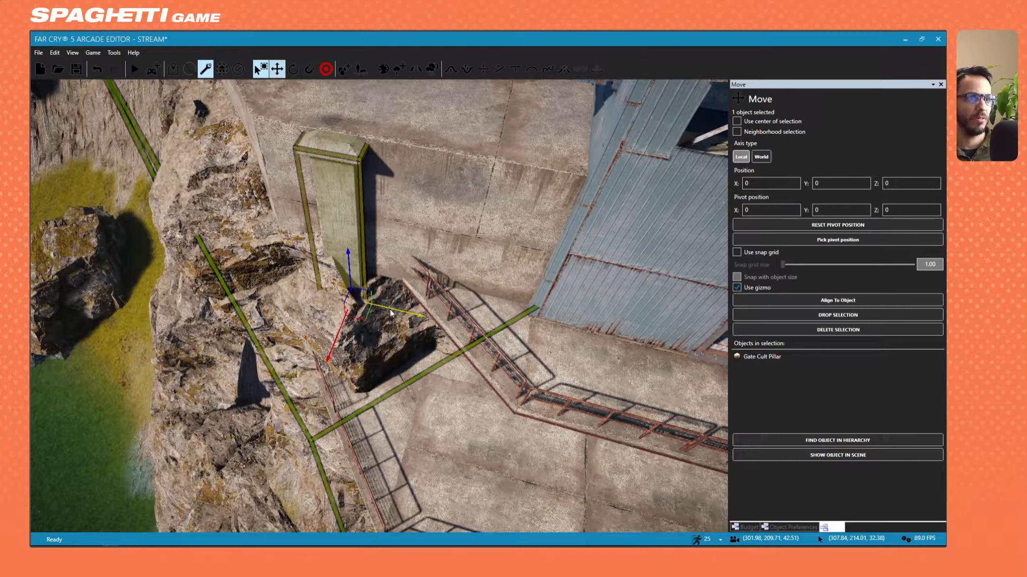
{"action": "left_click_drag", "start_coordinate": [391, 314], "coordinate": [537, 337]}
{"action": "right_click_drag", "start_coordinate": [536, 337], "coordinate": [469, 360]}
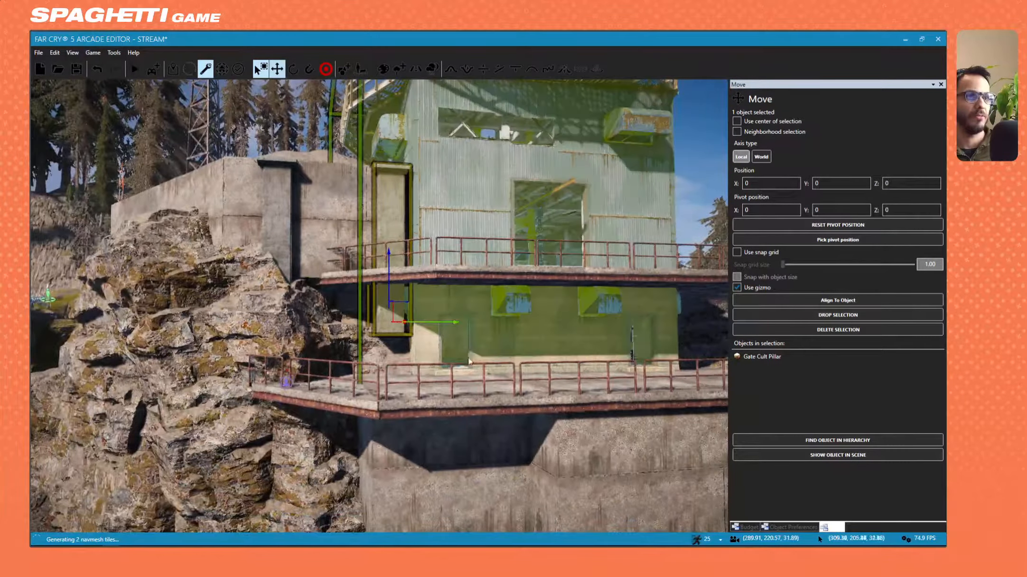
{"action": "left_click_drag", "start_coordinate": [441, 325], "coordinate": [418, 321]}
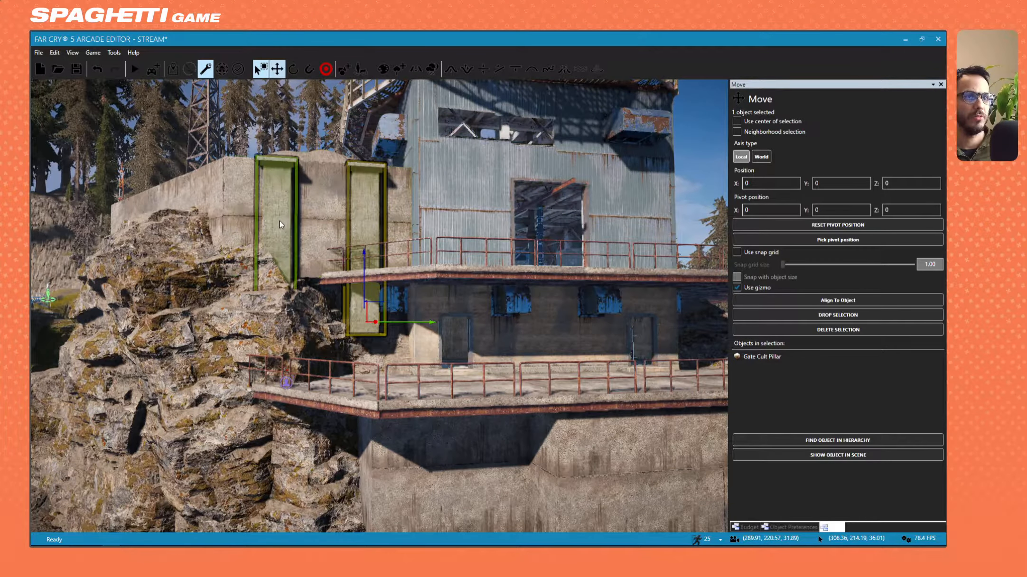
Duplicate the corner pillar onto the adjoining wall face and rotate the copy to line up with it.
{"action": "right_click_drag", "start_coordinate": [325, 241], "coordinate": [304, 252]}
{"action": "key", "text": "a"}
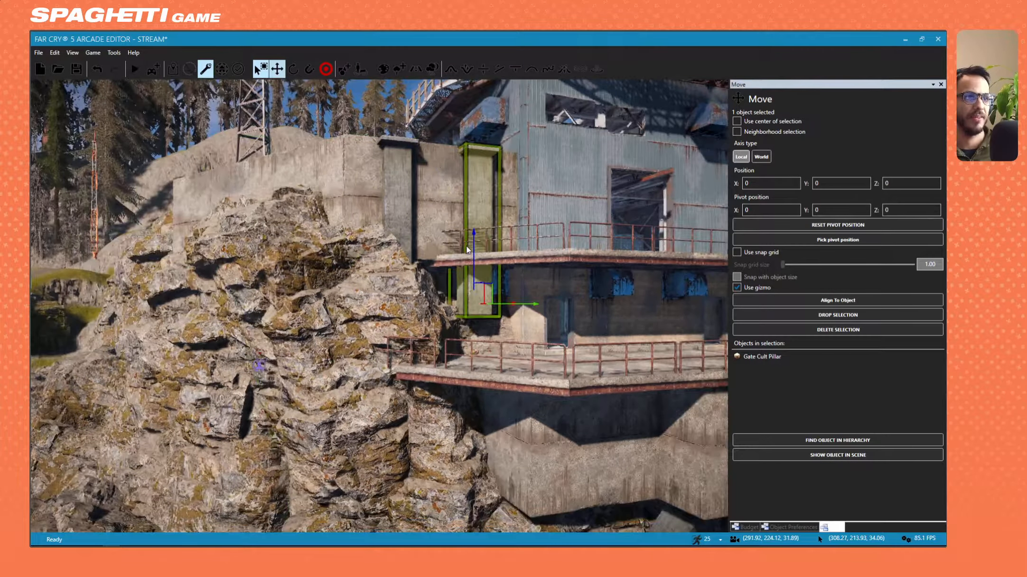
{"action": "mouse_move", "coordinate": [404, 213]}
{"action": "right_mouse_down"}
{"action": "mouse_move", "coordinate": [422, 216]}
{"action": "mouse_move", "coordinate": [401, 214]}
{"action": "right_mouse_up"}
{"action": "left_click", "coordinate": [525, 178]}
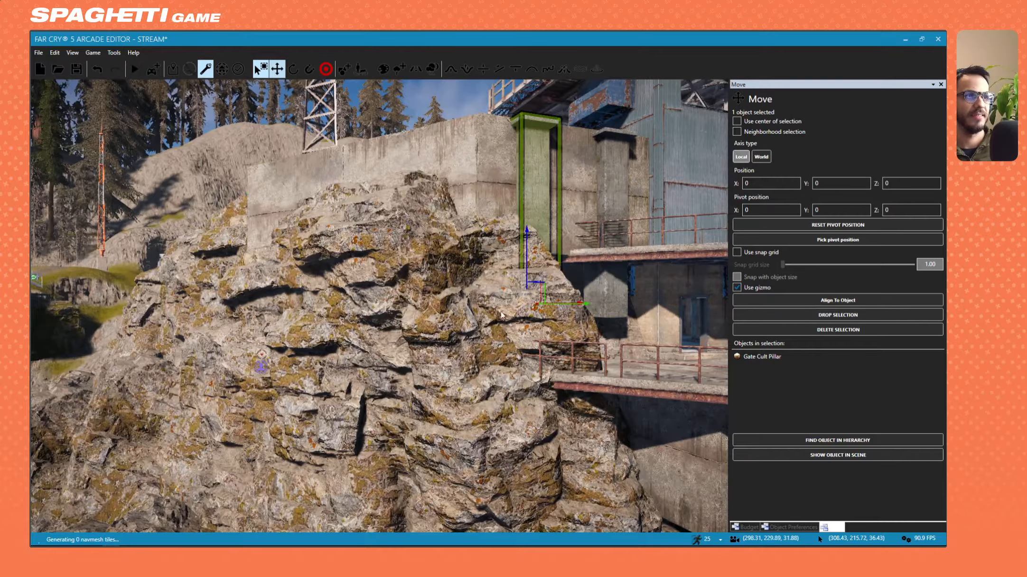
{"action": "key", "text": "w"}
{"action": "right_click_drag", "start_coordinate": [525, 178], "coordinate": [432, 280]}
{"action": "key", "text": "s"}
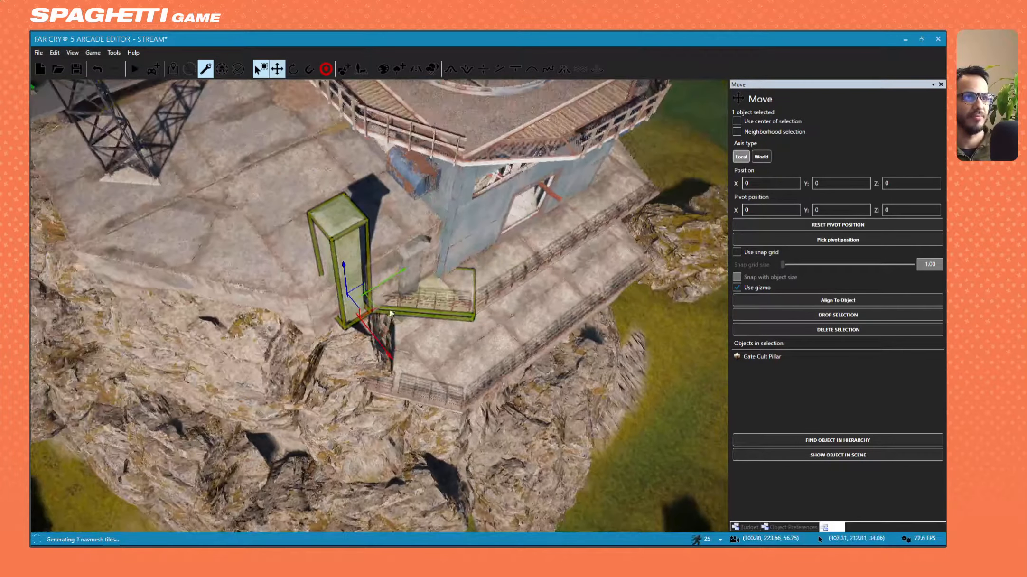
{"action": "left_click_drag", "start_coordinate": [375, 313], "coordinate": [278, 370]}
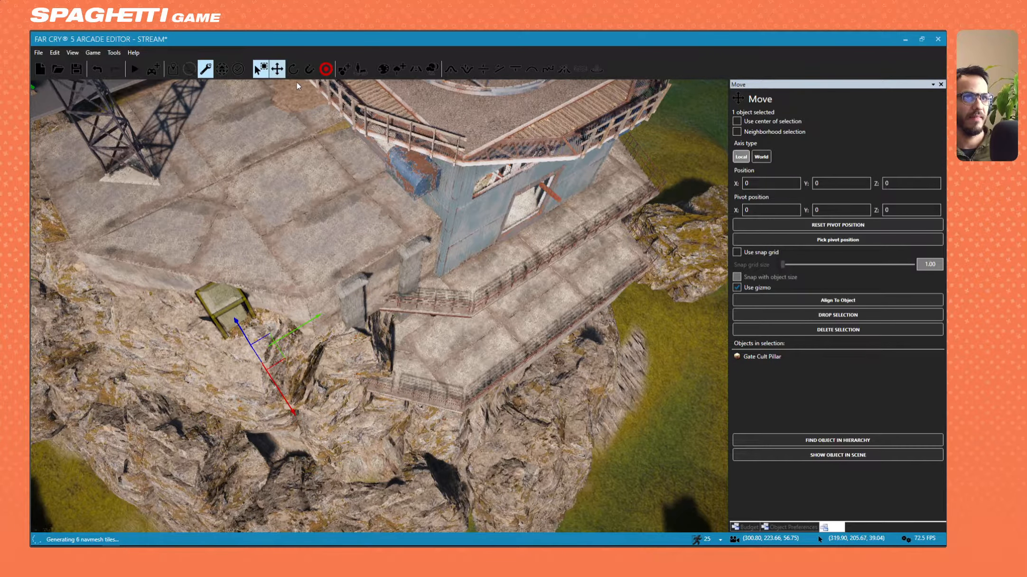
{"action": "key", "text": "e"}
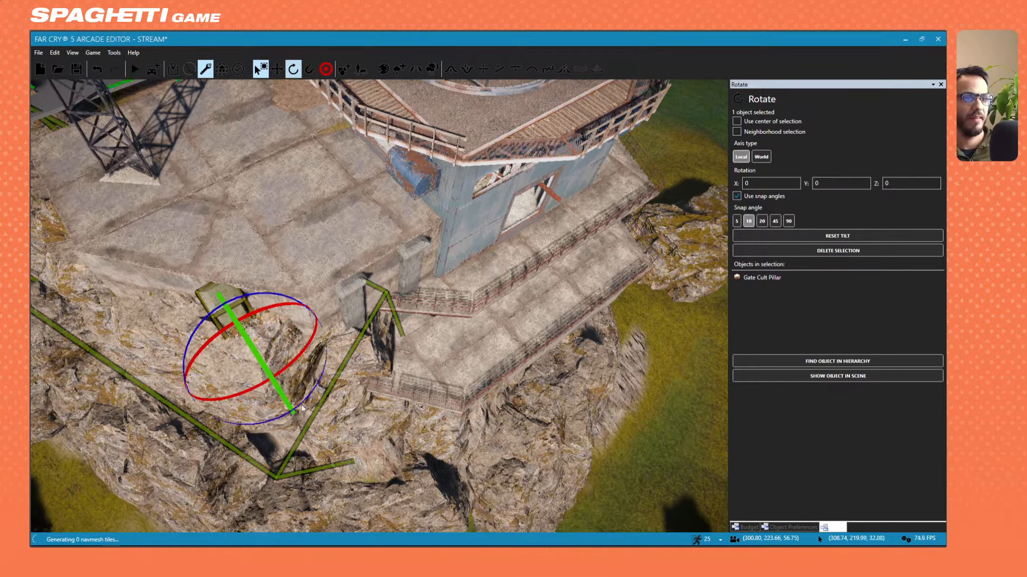
{"action": "left_click_drag", "start_coordinate": [302, 408], "coordinate": [307, 380]}
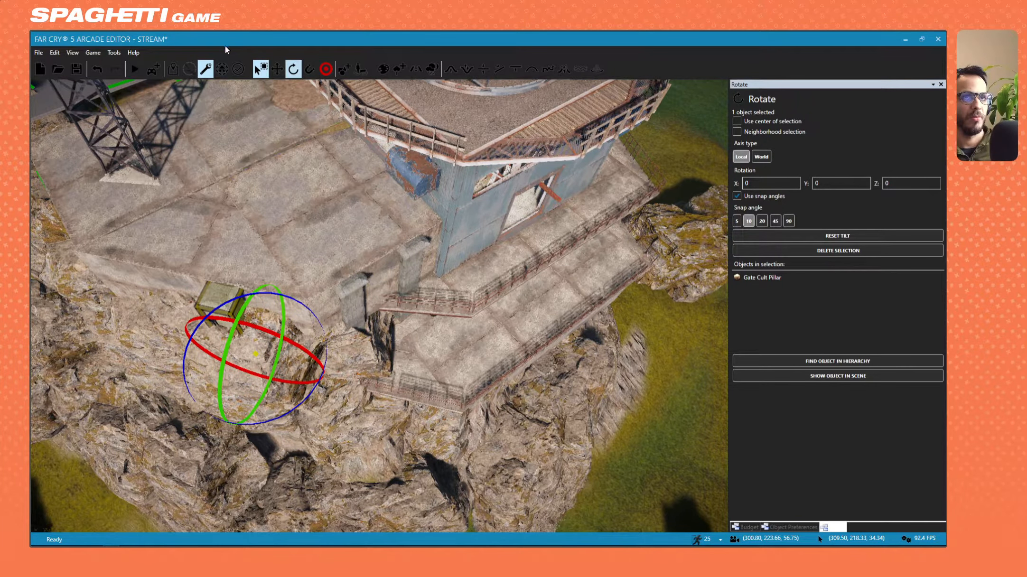
Duplicate the rotated pillar farther along the platform wall, above the cliff.
{"action": "left_click", "coordinate": [280, 73]}
{"action": "right_click_drag", "start_coordinate": [354, 215], "coordinate": [352, 219]}
{"action": "key", "text": "w"}
{"action": "key", "text": "d"}
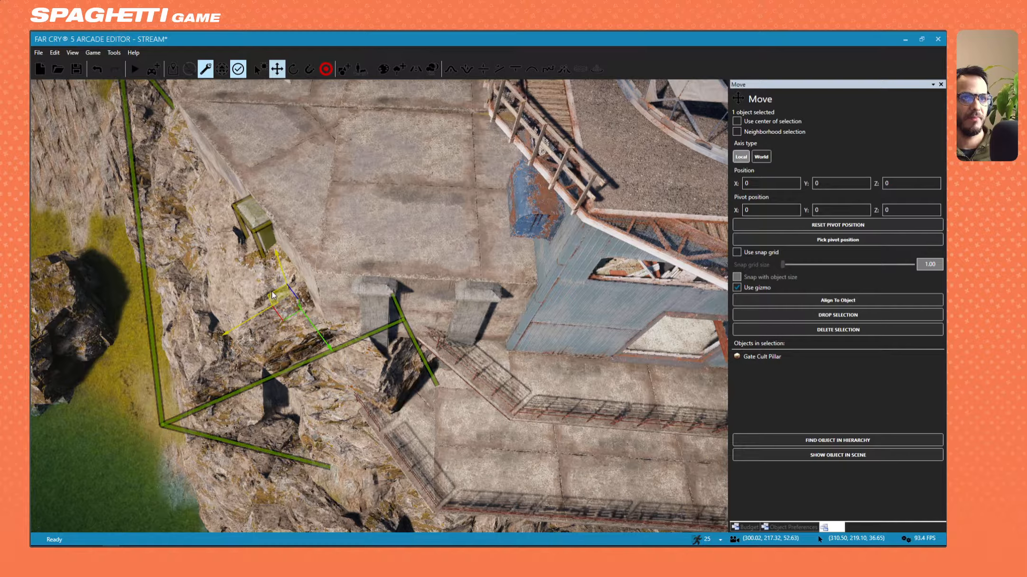
{"action": "key", "text": "s"}
{"action": "key", "text": "a"}
{"action": "right_click_drag", "start_coordinate": [272, 295], "coordinate": [347, 346]}
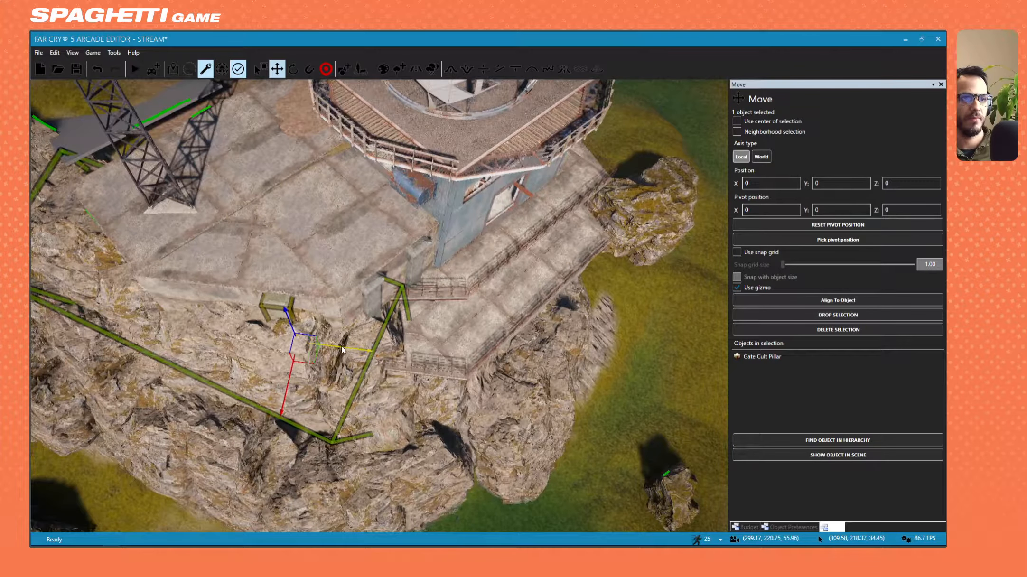
{"action": "left_click_drag", "start_coordinate": [352, 348], "coordinate": [266, 336]}
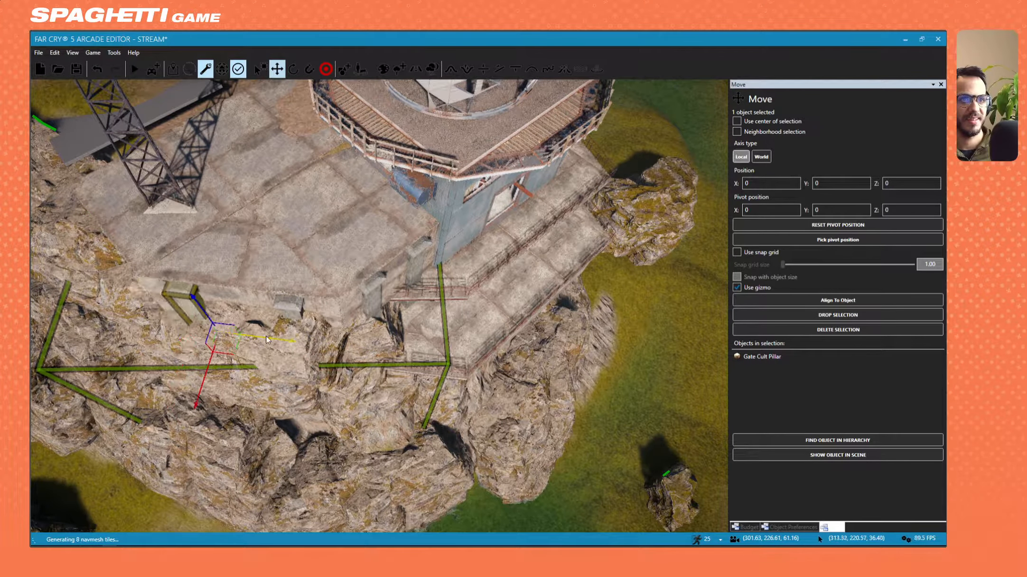
Select the pillar nearest the metal building and duplicate it slightly lower on the same wall.
{"action": "key", "text": "a"}
{"action": "right_click_drag", "start_coordinate": [267, 336], "coordinate": [323, 249]}
{"action": "key", "text": "w"}
{"action": "key", "text": "d"}
{"action": "key", "text": "s"}
{"action": "key", "text": "Escape"}
{"action": "left_click", "coordinate": [315, 256]}
{"action": "key", "text": "w"}
{"action": "key", "text": "s"}
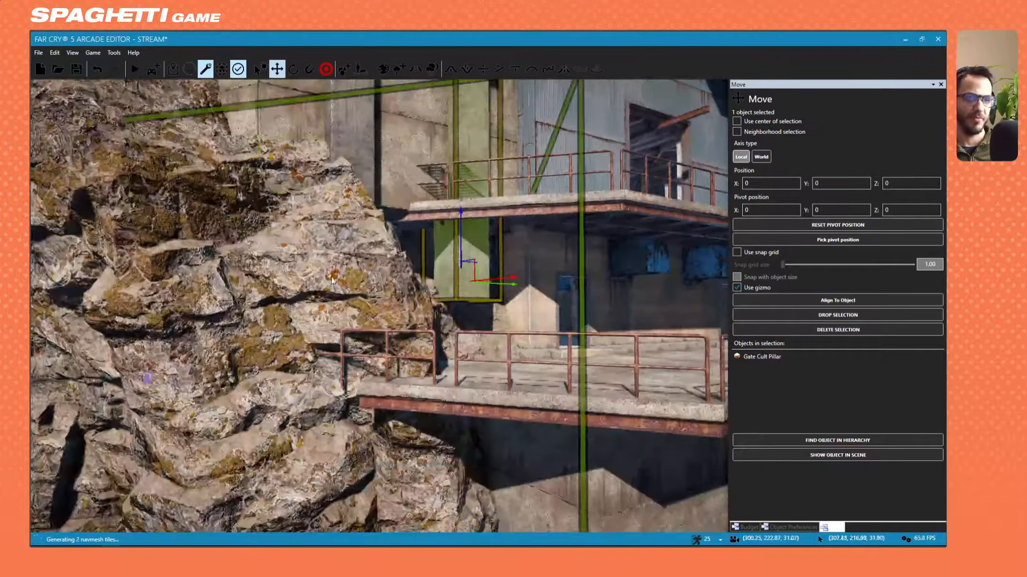
{"action": "left_click_drag", "start_coordinate": [460, 226], "coordinate": [493, 327]}
{"action": "key", "text": "3"}
{"action": "key", "text": "s"}
{"action": "right_click_drag", "start_coordinate": [496, 312], "coordinate": [506, 296]}
{"action": "key", "text": "w"}
{"action": "key", "text": "s"}
{"action": "key", "text": "w"}
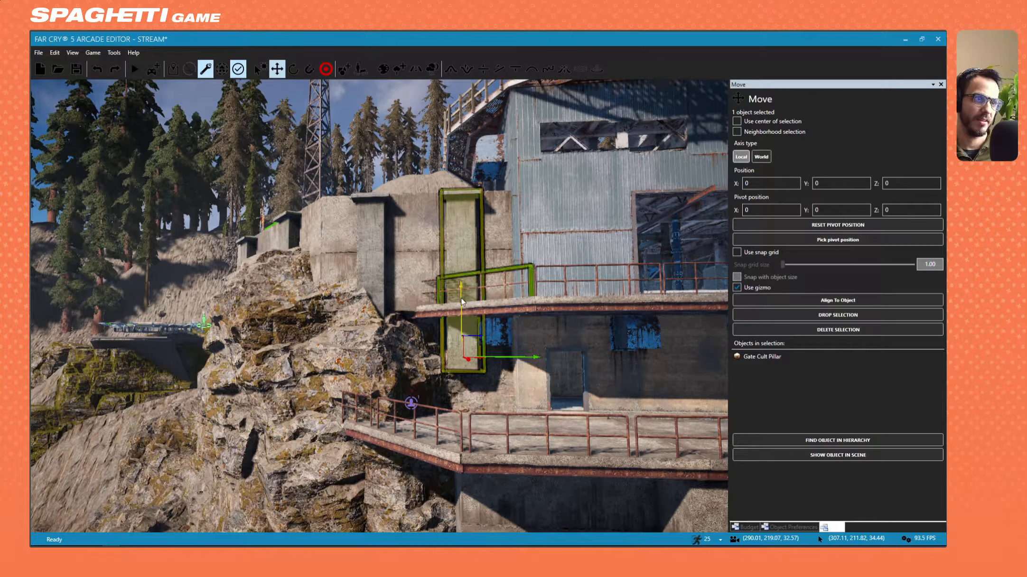
{"action": "left_click_drag", "start_coordinate": [462, 298], "coordinate": [462, 310], "text": "shift"}
{"action": "right_click_drag", "start_coordinate": [507, 307], "coordinate": [512, 327]}
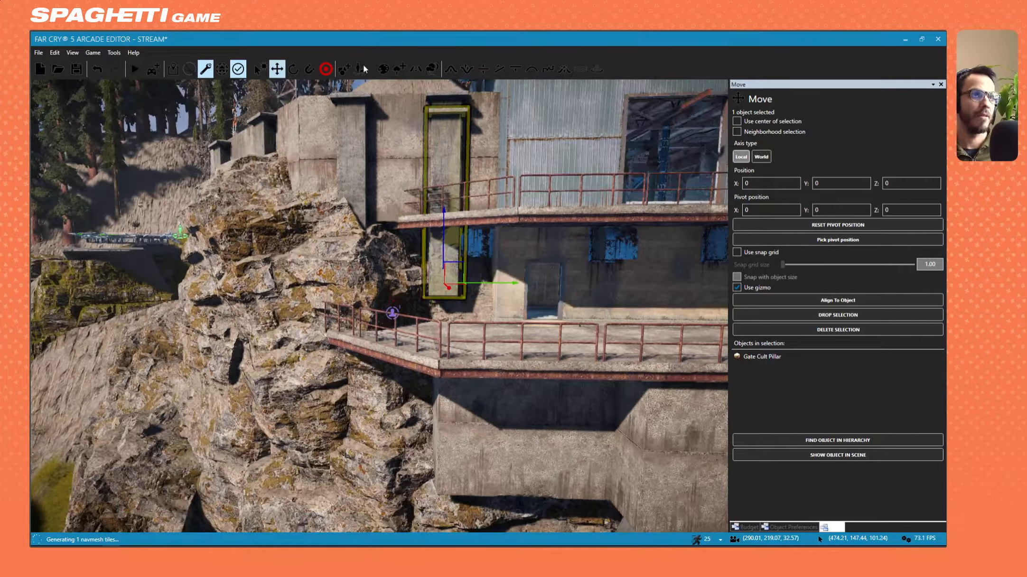
Rotate the copied pillar upside down so it extends below the upper walkway.
{"action": "left_click", "coordinate": [293, 69]}
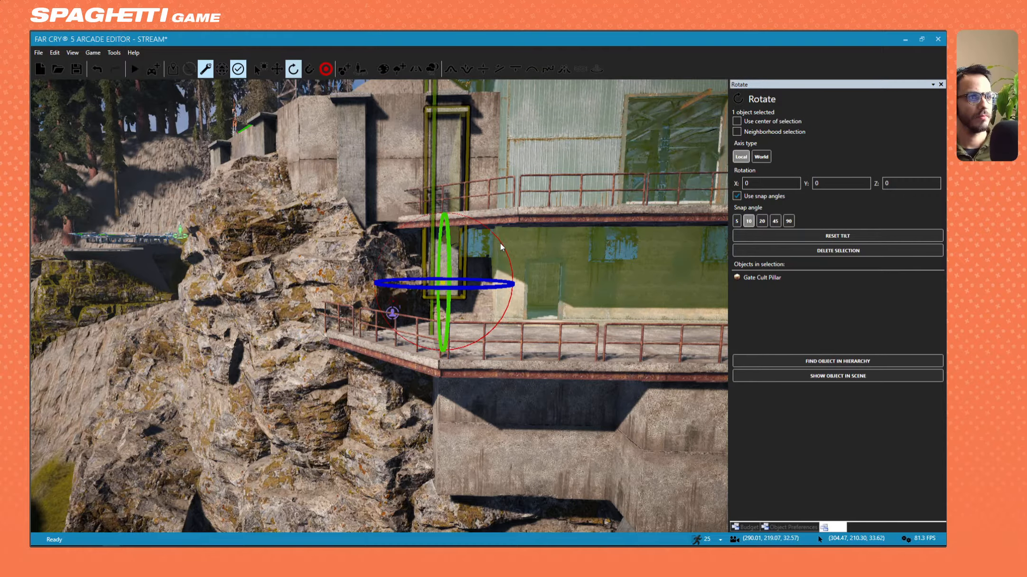
{"action": "left_click_drag", "start_coordinate": [502, 243], "coordinate": [484, 332]}
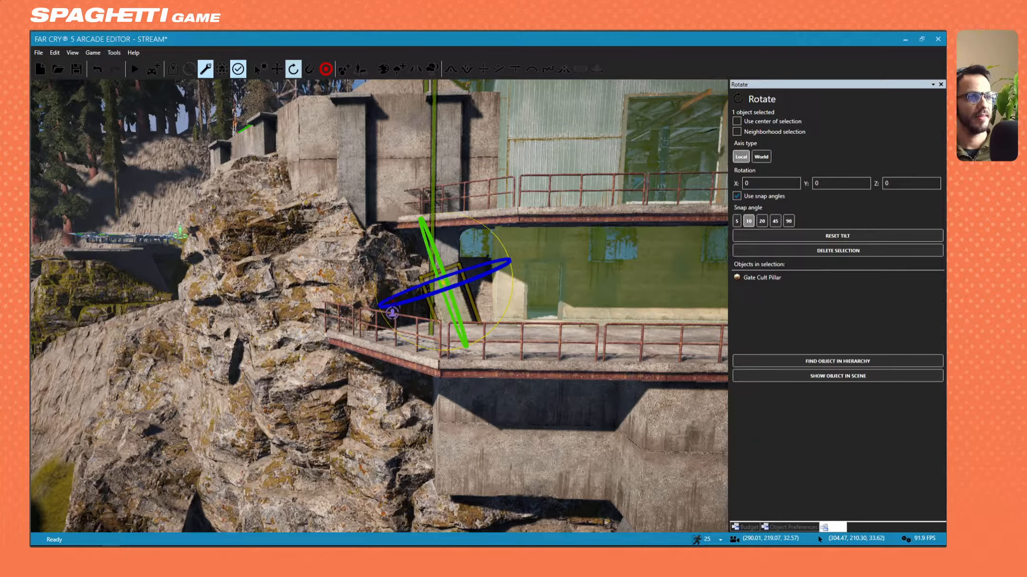
{"action": "left_click_drag", "start_coordinate": [484, 227], "coordinate": [502, 243]}
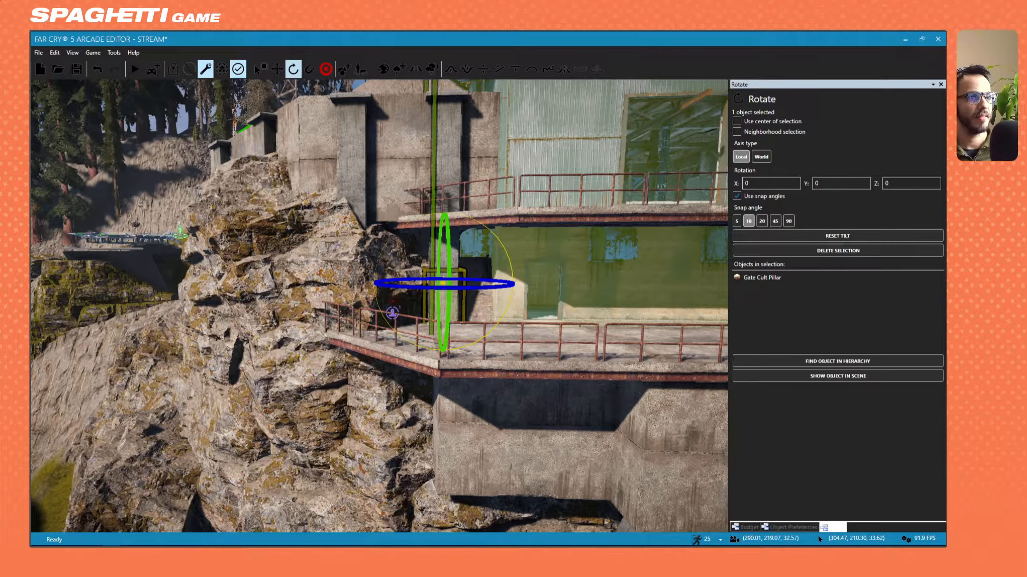
{"action": "key", "text": "w"}
{"action": "right_click_drag", "start_coordinate": [531, 127], "coordinate": [470, 209]}
{"action": "right_click_drag", "start_coordinate": [345, 221], "coordinate": [397, 248]}
{"action": "key", "text": "w"}
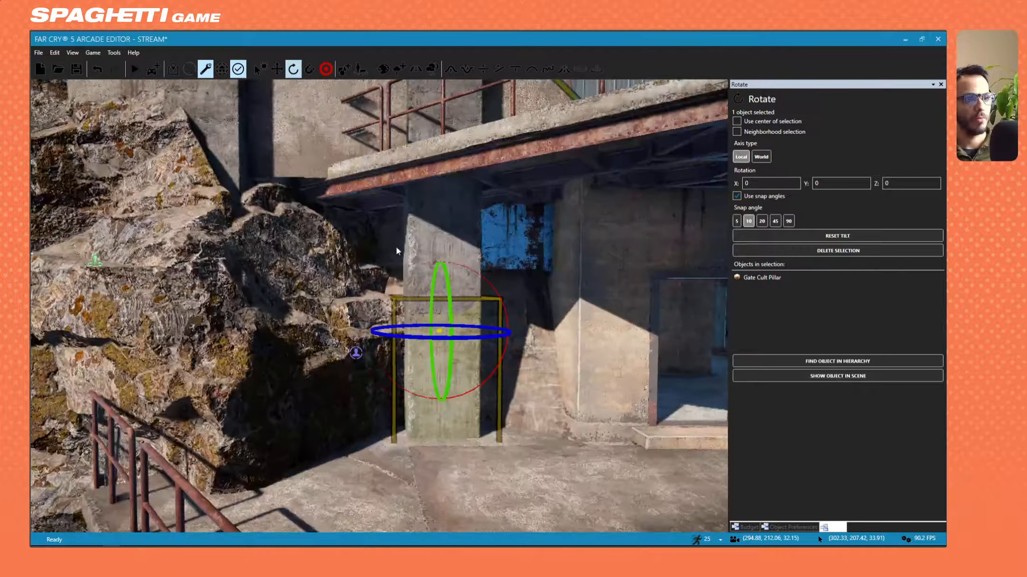
Lower the flipped pillar into the floor of the lower terrace.
{"action": "left_click", "coordinate": [279, 70]}
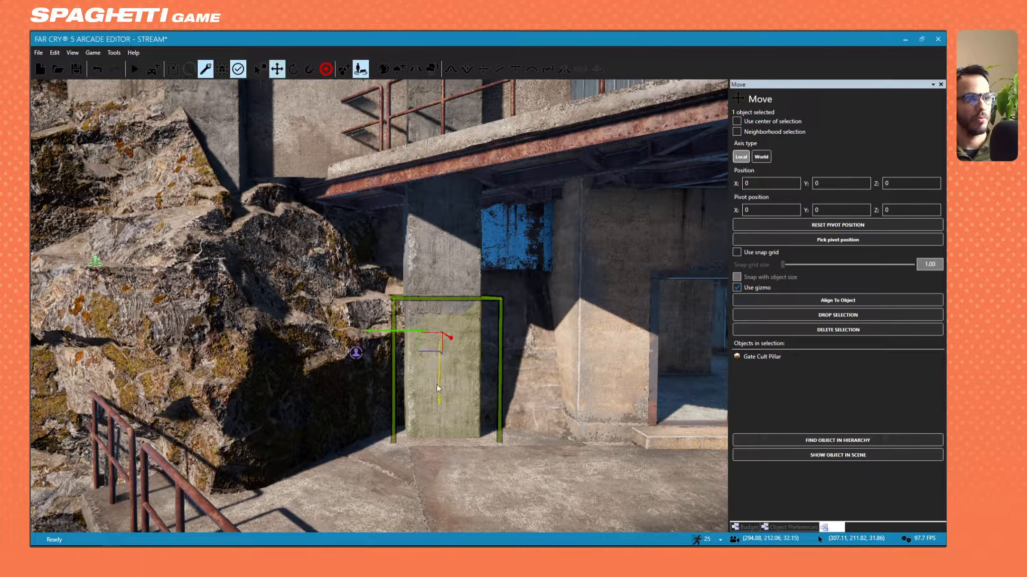
{"action": "left_click_drag", "start_coordinate": [438, 387], "coordinate": [432, 413]}
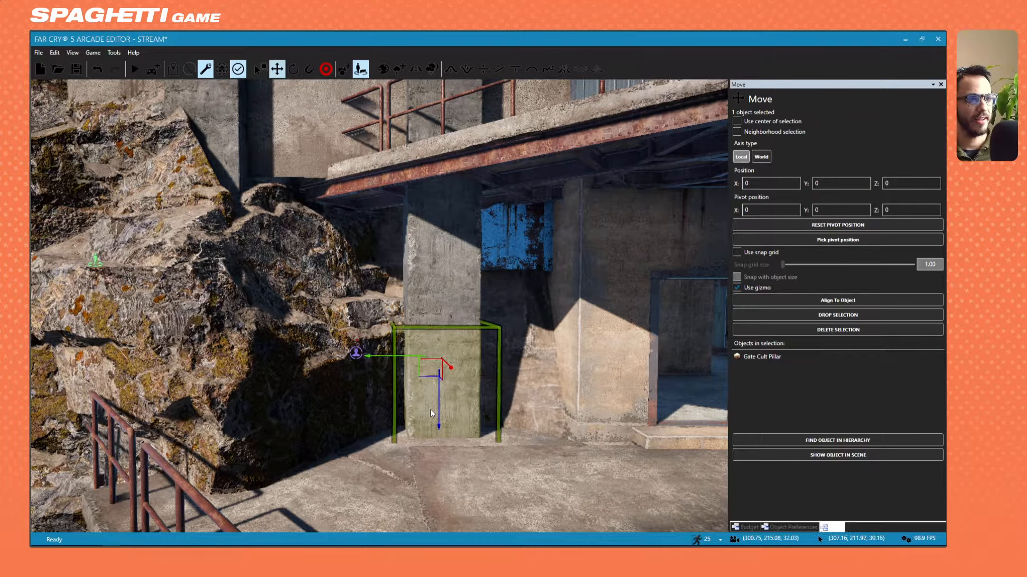
{"action": "key", "text": "w"}
{"action": "right_click_drag", "start_coordinate": [431, 411], "coordinate": [434, 375]}
{"action": "key", "text": "s"}
{"action": "key", "text": "w"}
{"action": "key", "text": "w"}
{"action": "left_click_drag", "start_coordinate": [442, 358], "coordinate": [434, 347]}
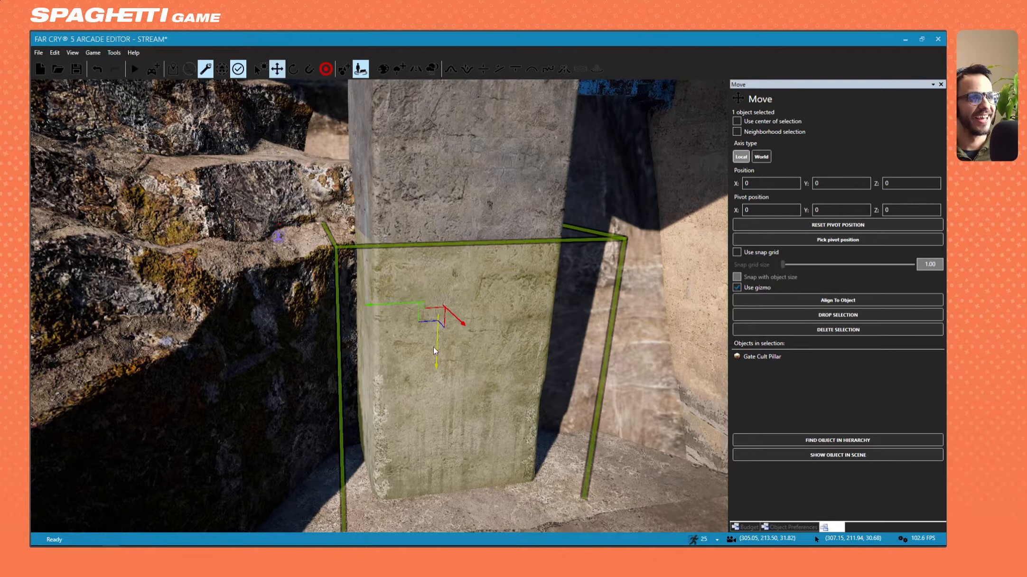
{"action": "key", "text": "s"}
{"action": "key", "text": "ctrl+z"}
Fly around the radar station to examine the pillars, the cliff and the surrounding landscape.
{"action": "left_click", "coordinate": [533, 325]}
{"action": "key", "text": "s"}
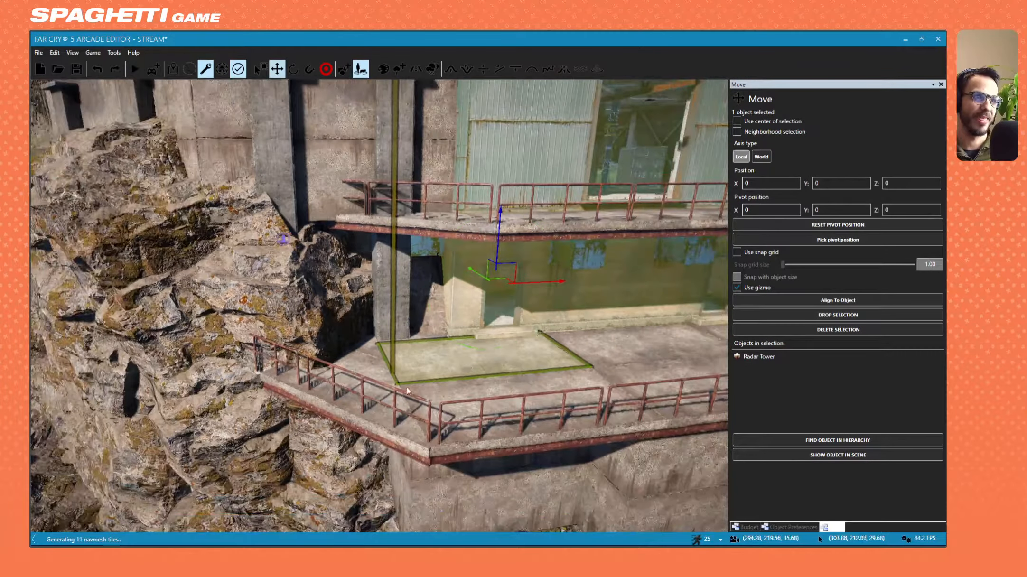
{"action": "key", "text": "s"}
{"action": "left_click", "coordinate": [309, 328]}
{"action": "key", "text": "s"}
{"action": "right_click_drag", "start_coordinate": [308, 328], "coordinate": [228, 284]}
{"action": "key", "text": "s"}
{"action": "key", "text": "a"}
{"action": "key", "text": "w"}
{"action": "key", "text": "w"}
{"action": "key", "text": "s"}
{"action": "key", "text": "s"}
{"action": "key", "text": "d"}
{"action": "key", "text": "w"}
{"action": "key", "text": "s"}
{"action": "key", "text": "w"}
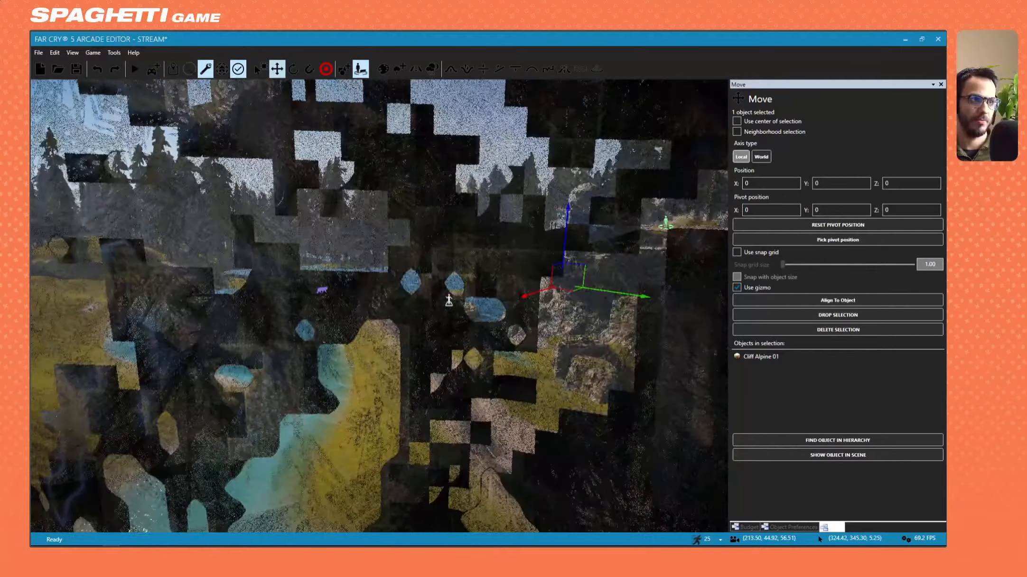
Select the concrete base under the antenna tower and nudge it to cover the corner of the adjoining wall.
{"action": "right_click_drag", "start_coordinate": [451, 270], "coordinate": [194, 199]}
{"action": "left_click", "coordinate": [451, 269]}
{"action": "key", "text": "w"}
{"action": "key", "text": "w"}
{"action": "key", "text": "w"}
{"action": "key", "text": "a"}
{"action": "key", "text": "a"}
{"action": "key", "text": "w"}
{"action": "left_click", "coordinate": [266, 178]}
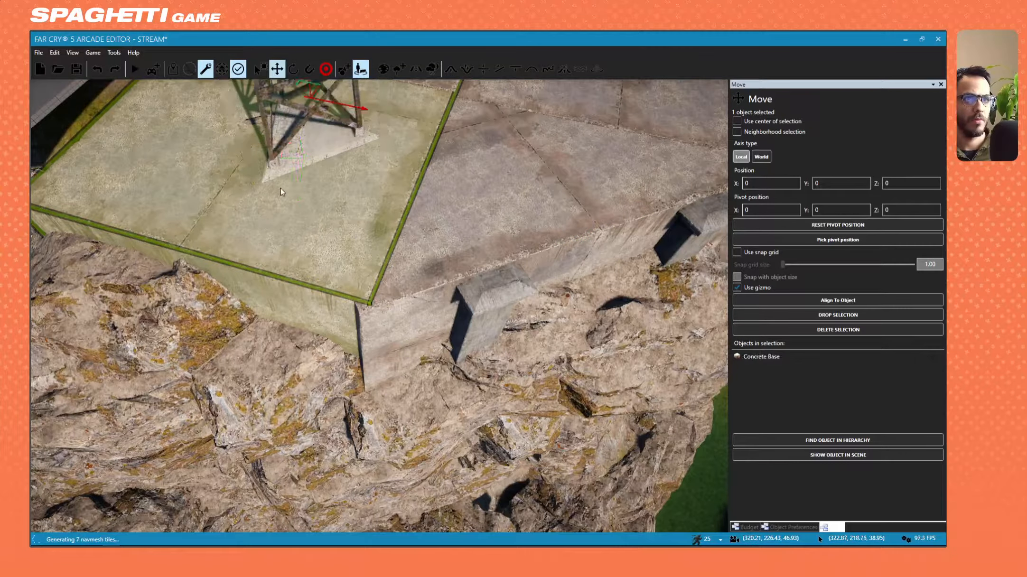
{"action": "right_click_drag", "start_coordinate": [324, 86], "coordinate": [327, 118]}
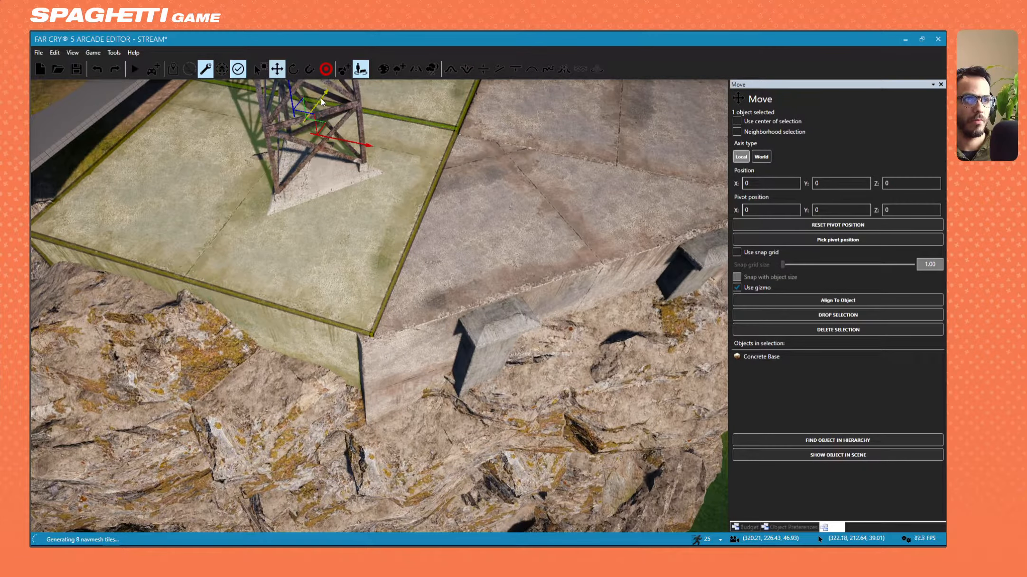
{"action": "left_click_drag", "start_coordinate": [321, 98], "coordinate": [321, 103]}
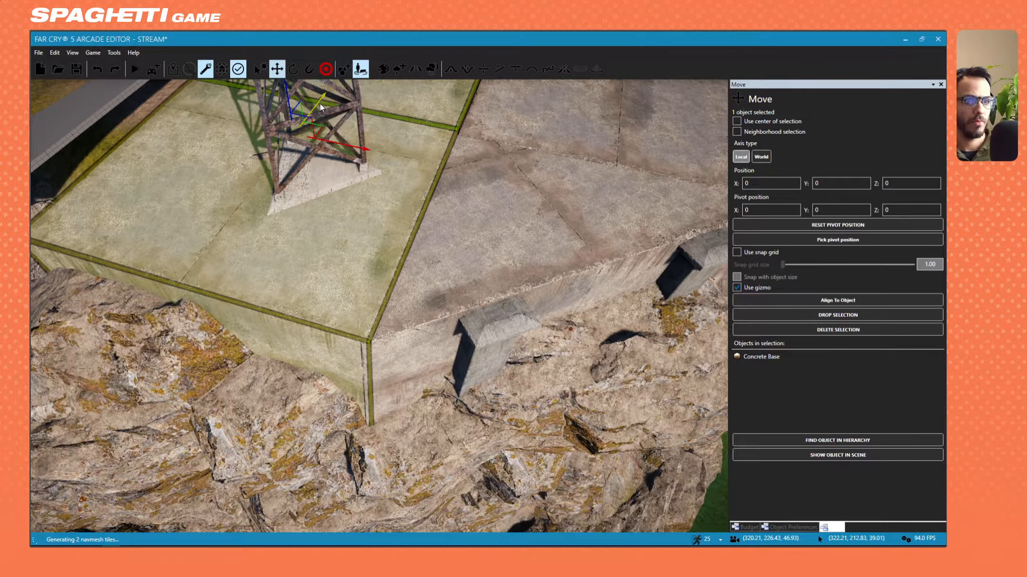
Select the two concrete bases along the platform's inland edge and duplicate them side by side over the dirt.
{"action": "key", "text": "a"}
{"action": "right_click_drag", "start_coordinate": [321, 103], "coordinate": [340, 124]}
{"action": "left_click", "coordinate": [357, 237]}
{"action": "left_click", "coordinate": [490, 281], "text": "ctrl"}
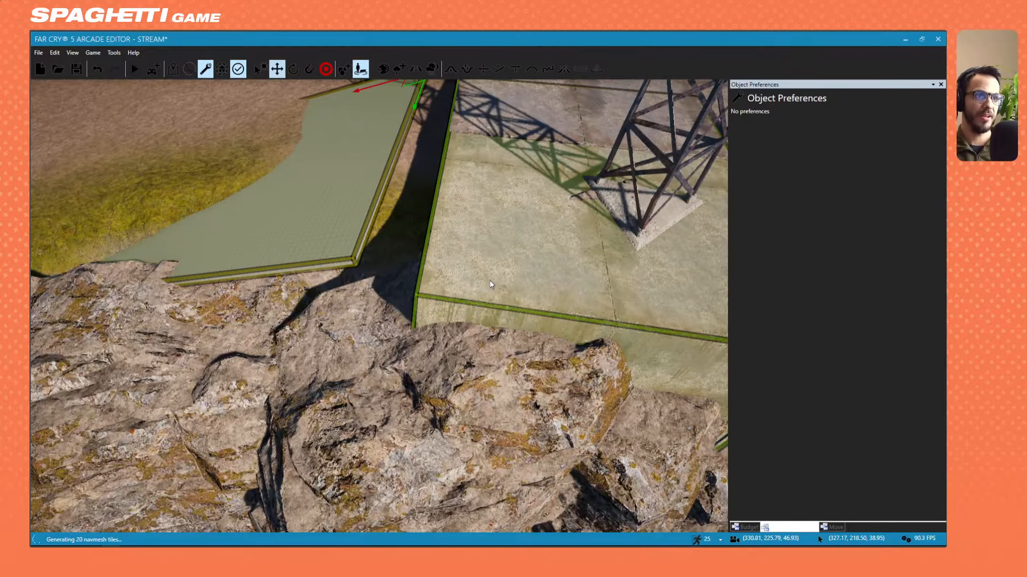
{"action": "right_click_drag", "start_coordinate": [492, 284], "coordinate": [425, 221]}
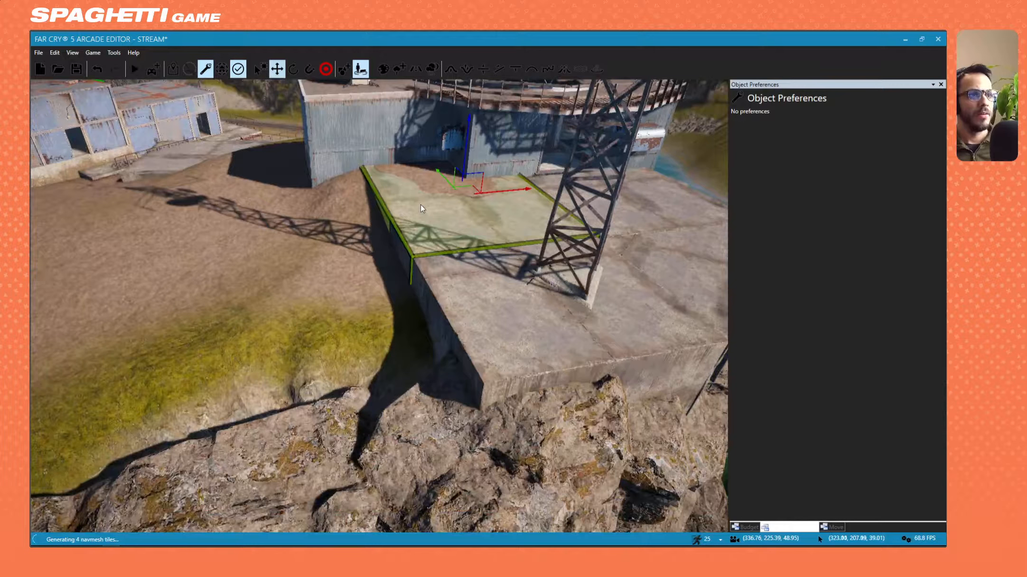
{"action": "left_click", "coordinate": [463, 308], "text": "ctrl"}
{"action": "left_click_drag", "start_coordinate": [564, 264], "coordinate": [378, 302], "text": "shift"}
Tilt the two duplicated concrete bases so they slope down away from the platform.
{"action": "left_click", "coordinate": [294, 69]}
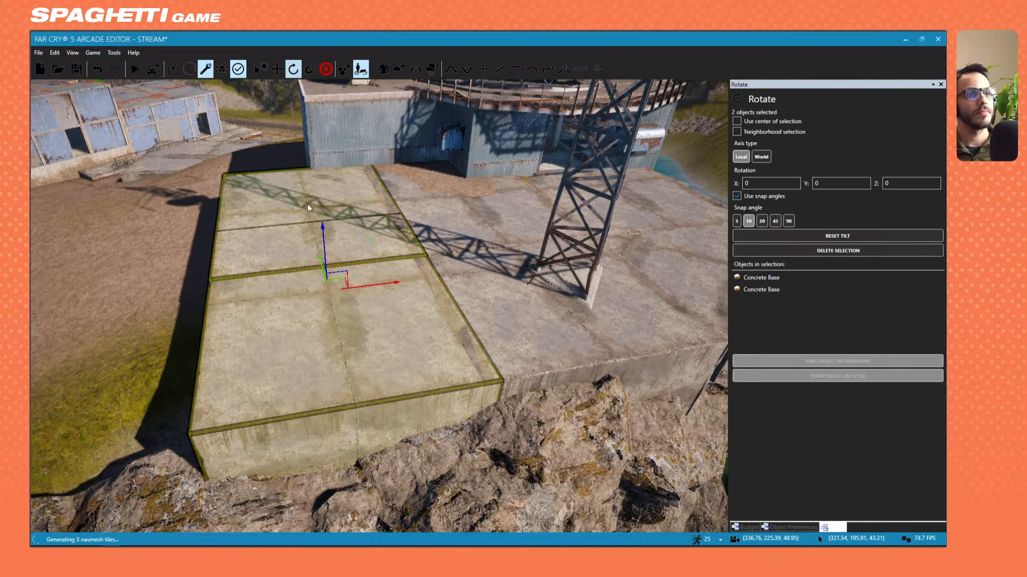
{"action": "key", "text": "d"}
{"action": "right_click_drag", "start_coordinate": [334, 252], "coordinate": [278, 205]}
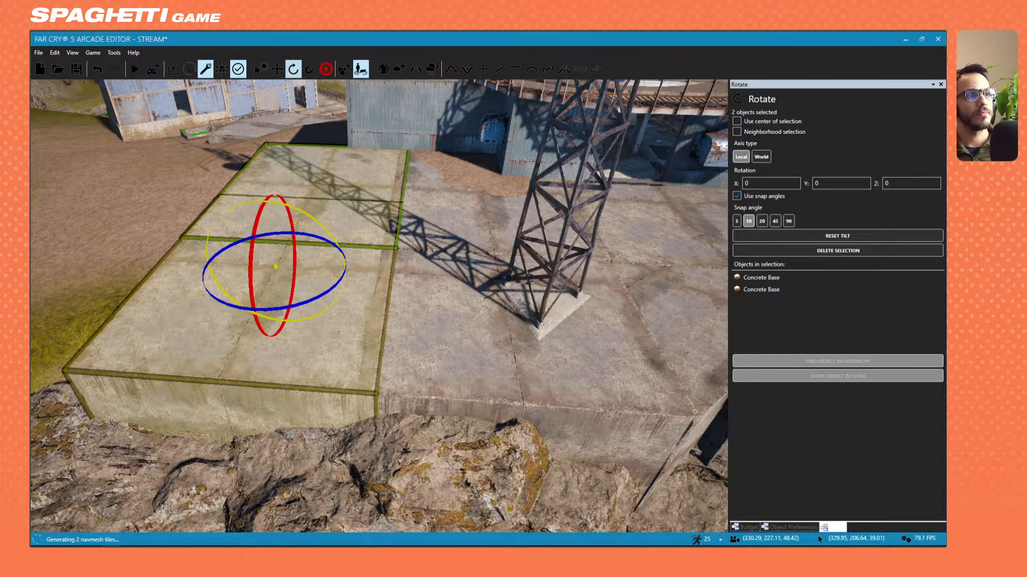
{"action": "left_click_drag", "start_coordinate": [284, 205], "coordinate": [240, 204]}
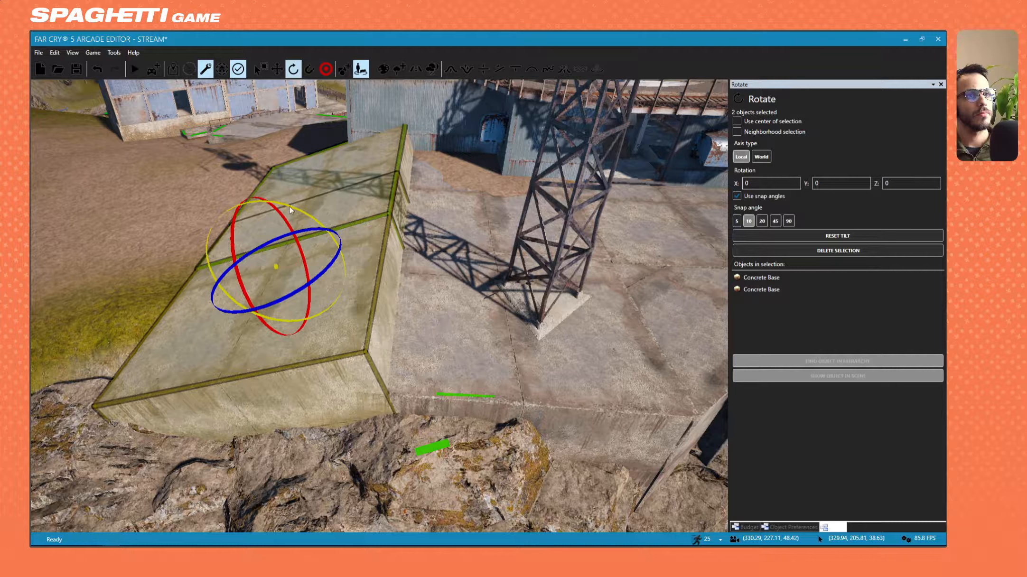
Try to lower both tilted concrete bases into the ground and undo the move.
{"action": "left_click", "coordinate": [277, 69]}
{"action": "left_click_drag", "start_coordinate": [282, 250], "coordinate": [287, 284]}
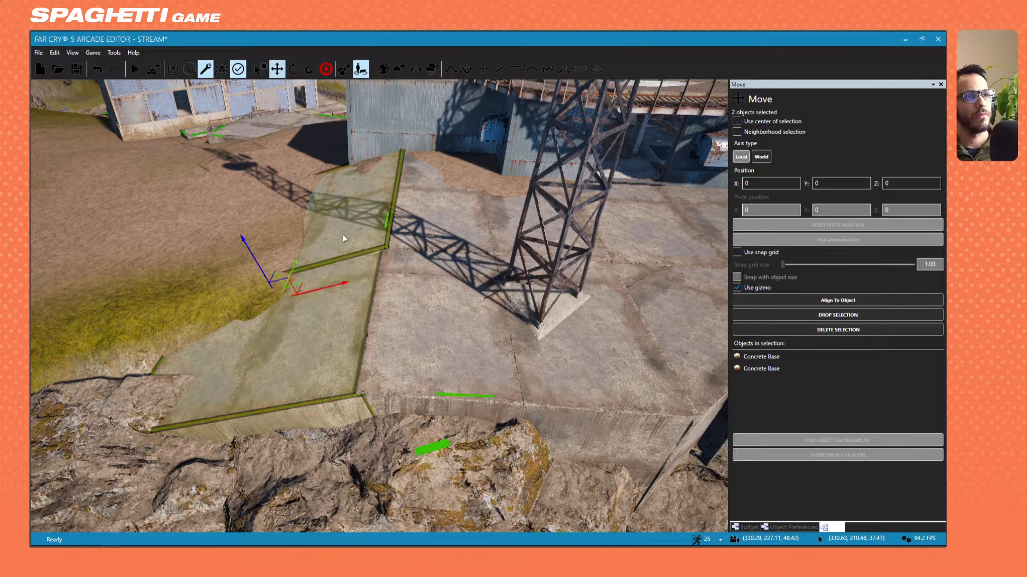
{"action": "left_click", "coordinate": [290, 74]}
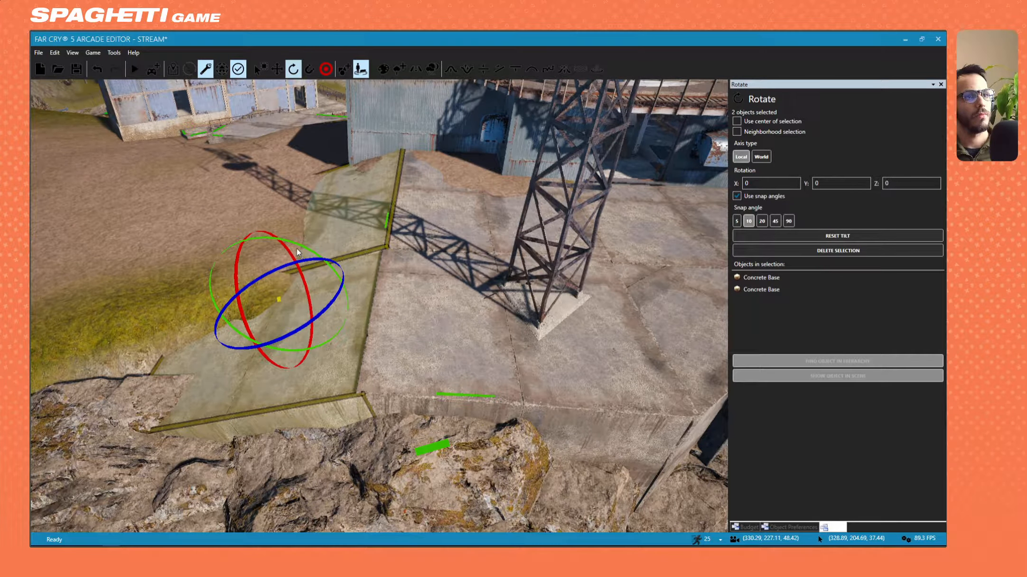
{"action": "key", "text": "ctrl+z"}
{"action": "key", "text": "ctrl+z"}
{"action": "key", "text": "ctrl+z"}
{"action": "key", "text": "ctrl+z"}
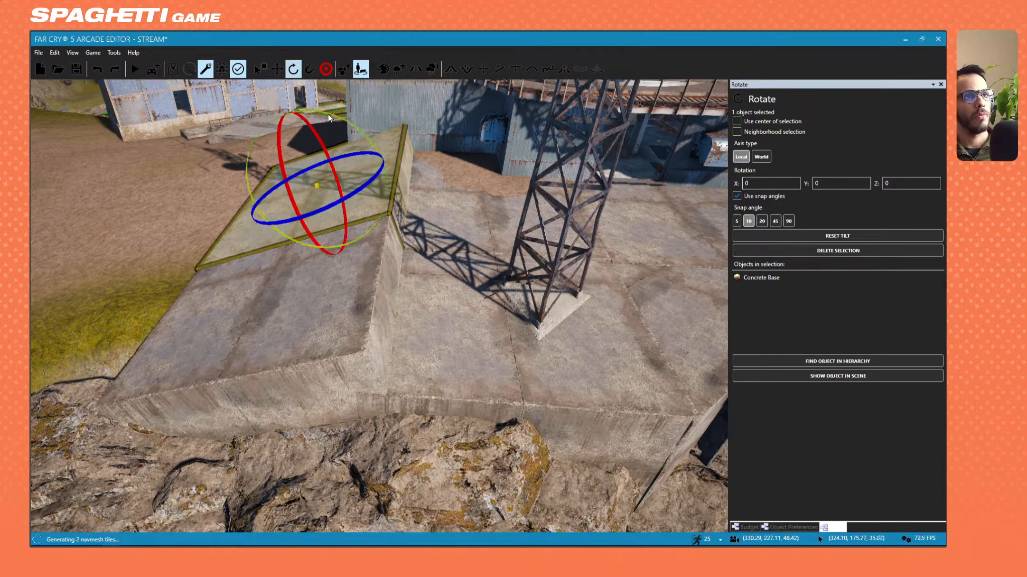
Reduce the tilt of the copied base nearest the metal building and remove the copy on the cliff side.
{"action": "left_click_drag", "start_coordinate": [328, 113], "coordinate": [405, 250]}
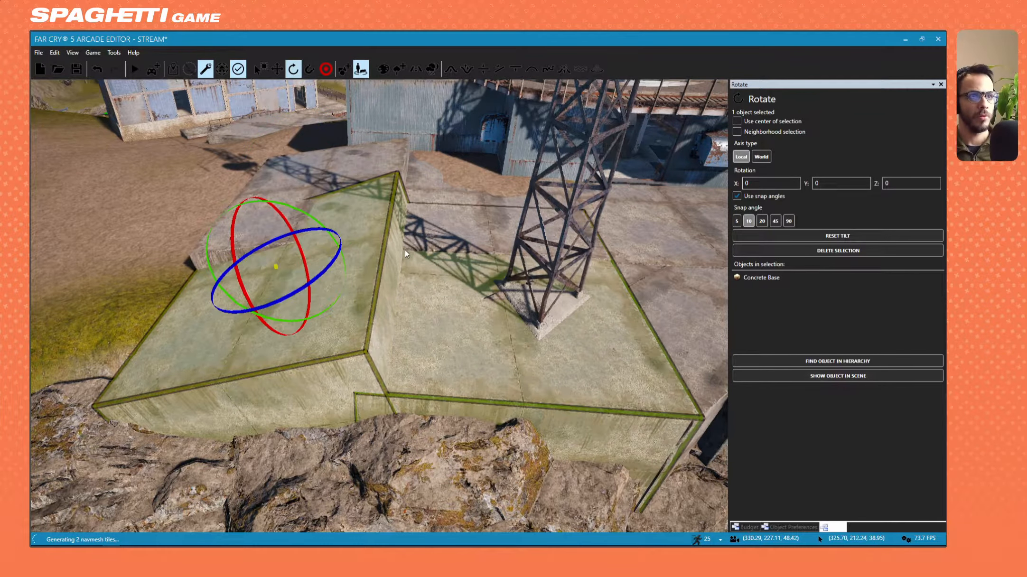
{"action": "left_click", "coordinate": [345, 205]}
{"action": "key", "text": "w"}
{"action": "right_click_drag", "start_coordinate": [326, 209], "coordinate": [304, 150]}
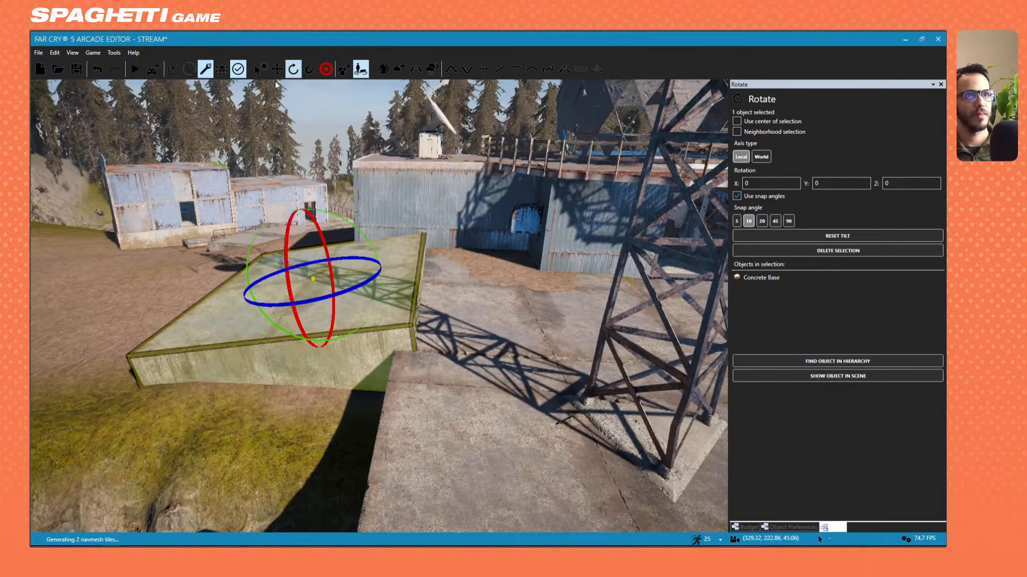
Lower and shift the remaining tilted base so its upper edge meets the platform surface as a ramp.
{"action": "left_click", "coordinate": [277, 69]}
{"action": "left_click_drag", "start_coordinate": [299, 239], "coordinate": [305, 256]}
{"action": "left_click_drag", "start_coordinate": [341, 286], "coordinate": [331, 289]}
{"action": "right_click_drag", "start_coordinate": [330, 281], "coordinate": [332, 323]}
{"action": "key", "text": "w"}
{"action": "right_click_drag", "start_coordinate": [295, 175], "coordinate": [279, 180]}
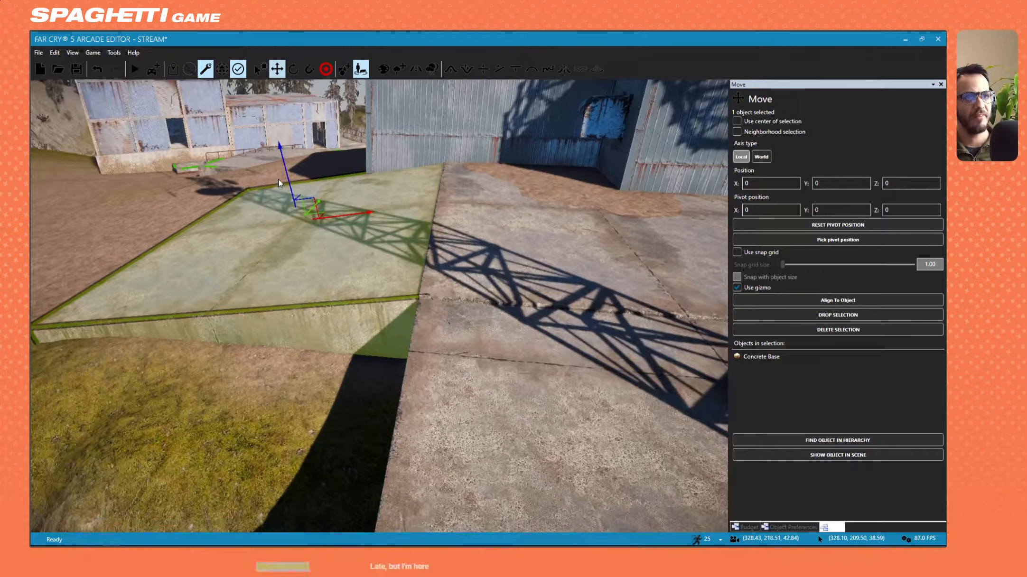
{"action": "left_click_drag", "start_coordinate": [288, 181], "coordinate": [288, 179]}
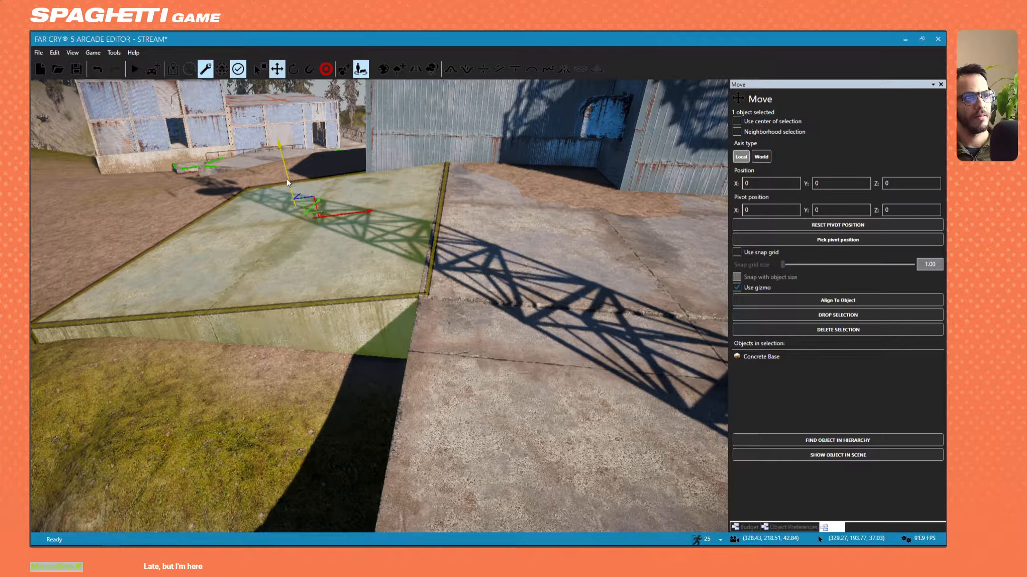
Duplicate the ramp slab farther down the dirt slope and fine-tune the original slab's height.
{"action": "key", "text": "a"}
{"action": "right_click_drag", "start_coordinate": [287, 183], "coordinate": [361, 166]}
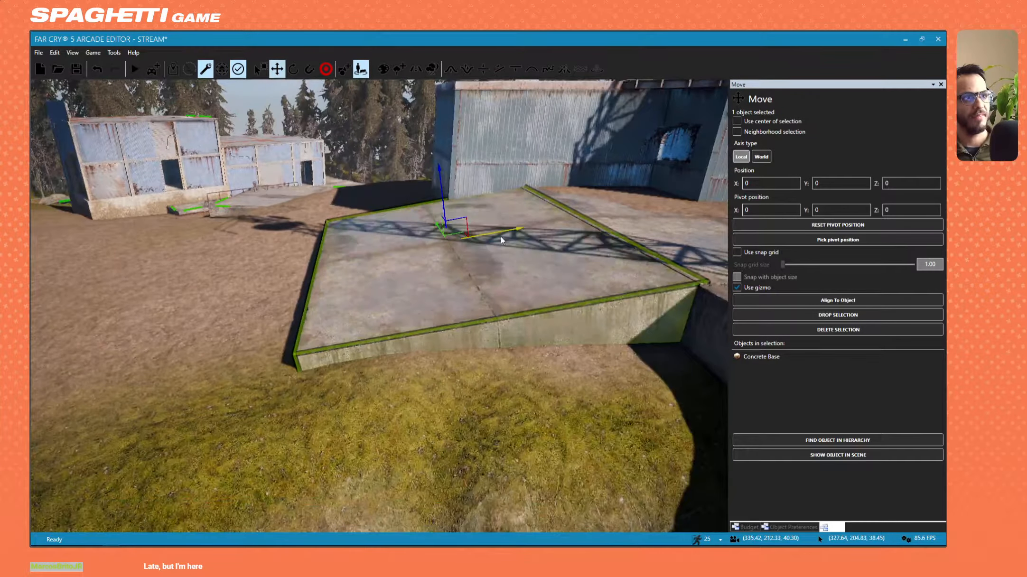
{"action": "left_click_drag", "start_coordinate": [502, 232], "coordinate": [259, 297]}
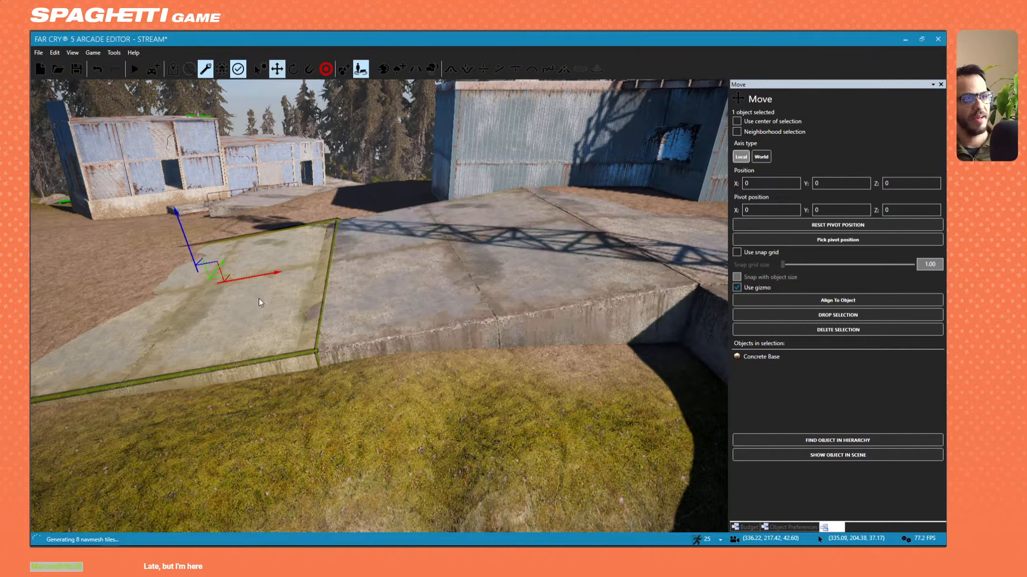
{"action": "left_click", "coordinate": [368, 298]}
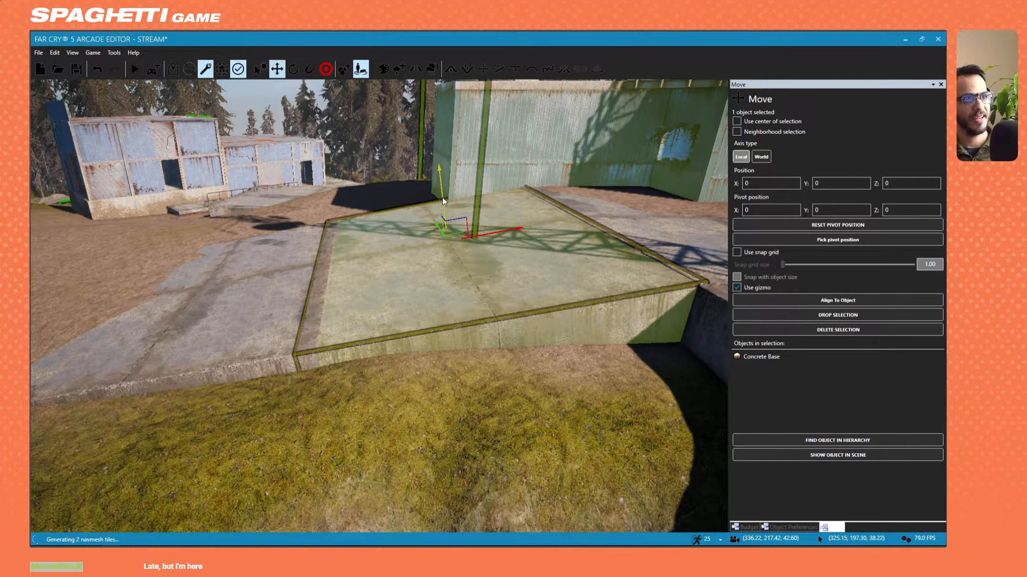
{"action": "left_click_drag", "start_coordinate": [442, 195], "coordinate": [443, 197]}
Select the concrete base under the antenna tower and duplicate it beside the platform along the cliff edge.
{"action": "key", "text": "w"}
{"action": "right_click_drag", "start_coordinate": [443, 196], "coordinate": [546, 280]}
{"action": "key", "text": "a"}
{"action": "key", "text": "s"}
{"action": "key", "text": "d"}
{"action": "key", "text": "w"}
{"action": "key", "text": "a"}
{"action": "key", "text": "d"}
{"action": "key", "text": "a"}
{"action": "key", "text": "s"}
{"action": "left_click", "coordinate": [195, 292]}
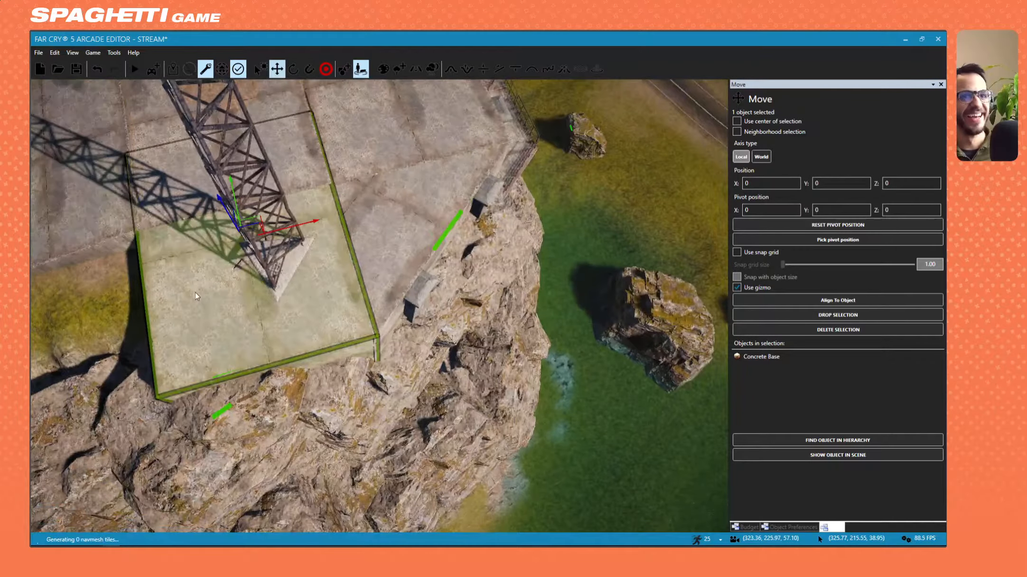
{"action": "key", "text": "s"}
{"action": "right_click_drag", "start_coordinate": [195, 292], "coordinate": [157, 309]}
{"action": "key", "text": "s"}
{"action": "right_click_drag", "start_coordinate": [527, 309], "coordinate": [524, 284]}
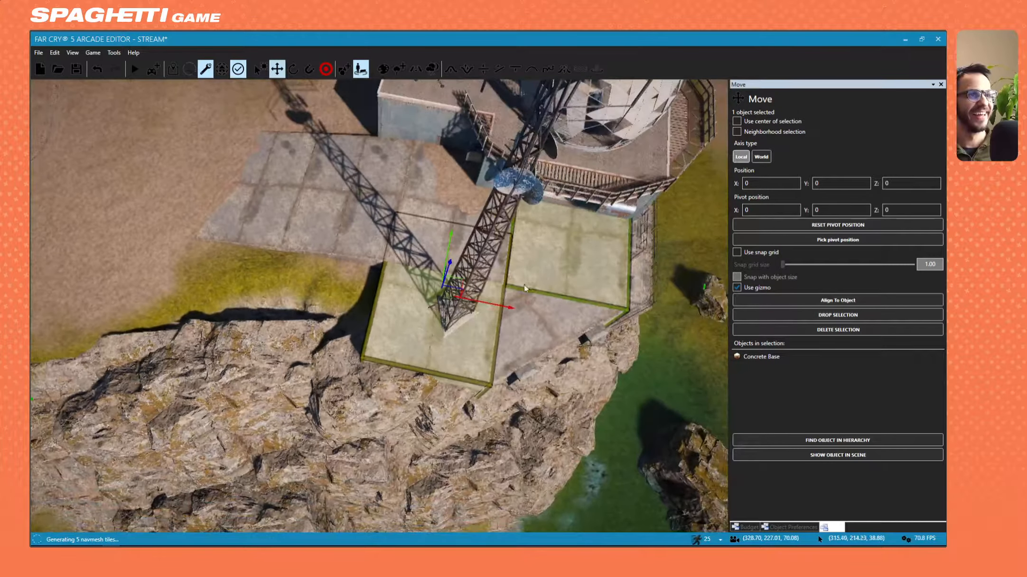
{"action": "left_click_drag", "start_coordinate": [462, 281], "coordinate": [334, 309]}
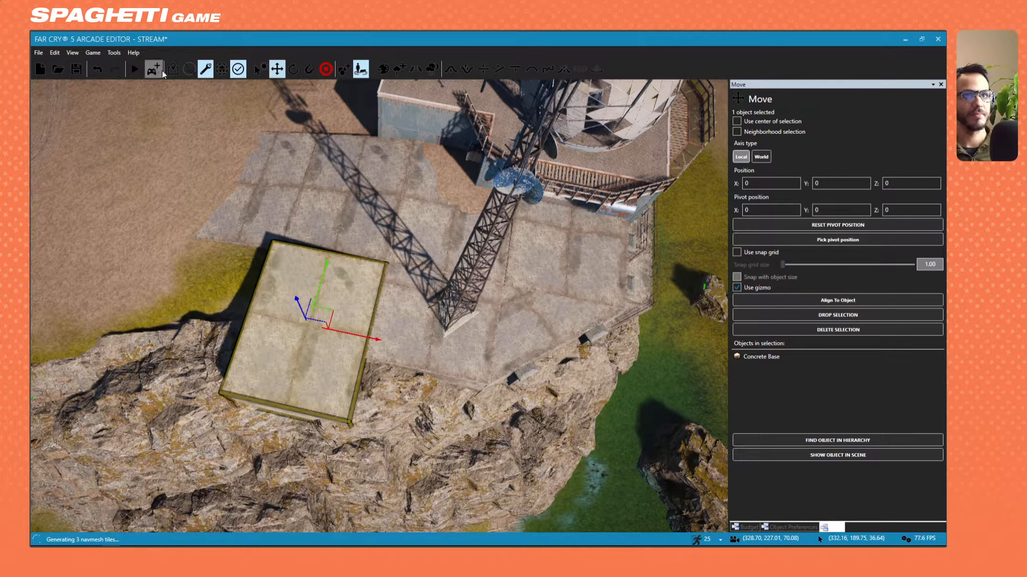
Rotate the copied cliff-edge base 90 degrees about its vertical axis.
{"action": "left_click", "coordinate": [293, 68]}
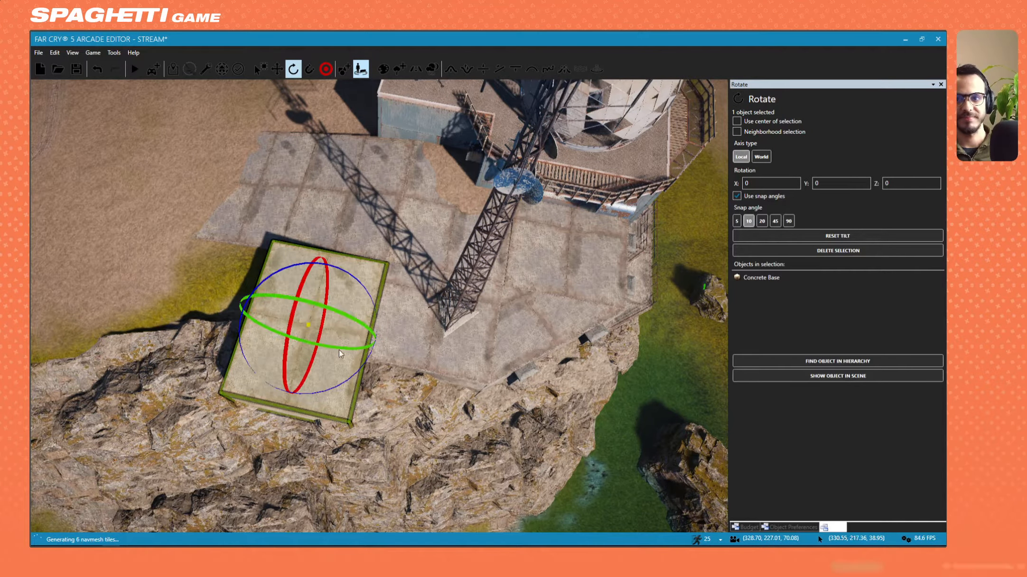
{"action": "left_click_drag", "start_coordinate": [321, 391], "coordinate": [240, 335]}
{"action": "key", "text": "a"}
{"action": "right_click_drag", "start_coordinate": [465, 363], "coordinate": [510, 362]}
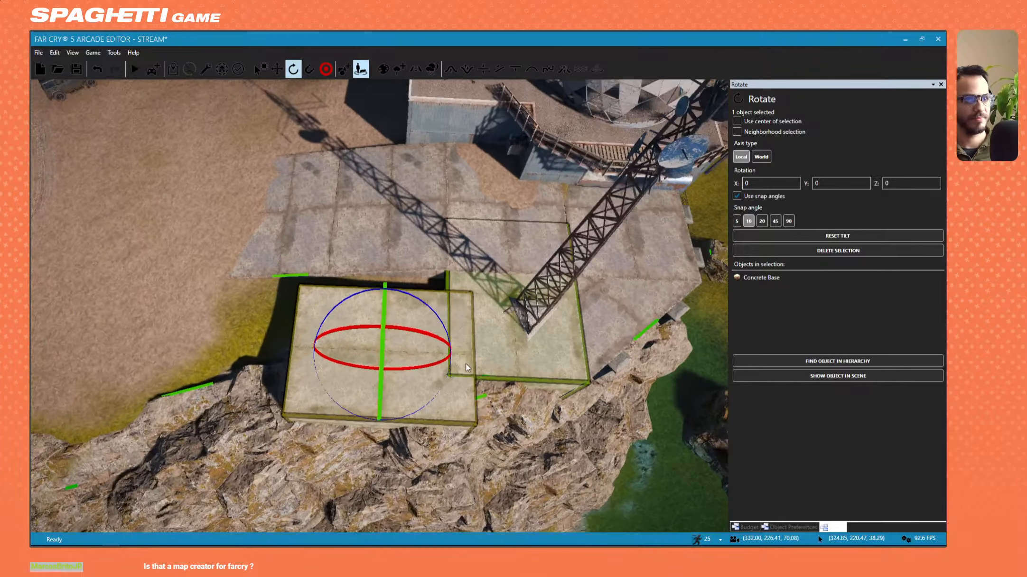
Move the rotated base against the platform edge above the rocks and align it with the neighbouring slabs.
{"action": "left_click", "coordinate": [276, 72]}
{"action": "left_click_drag", "start_coordinate": [400, 372], "coordinate": [374, 346]}
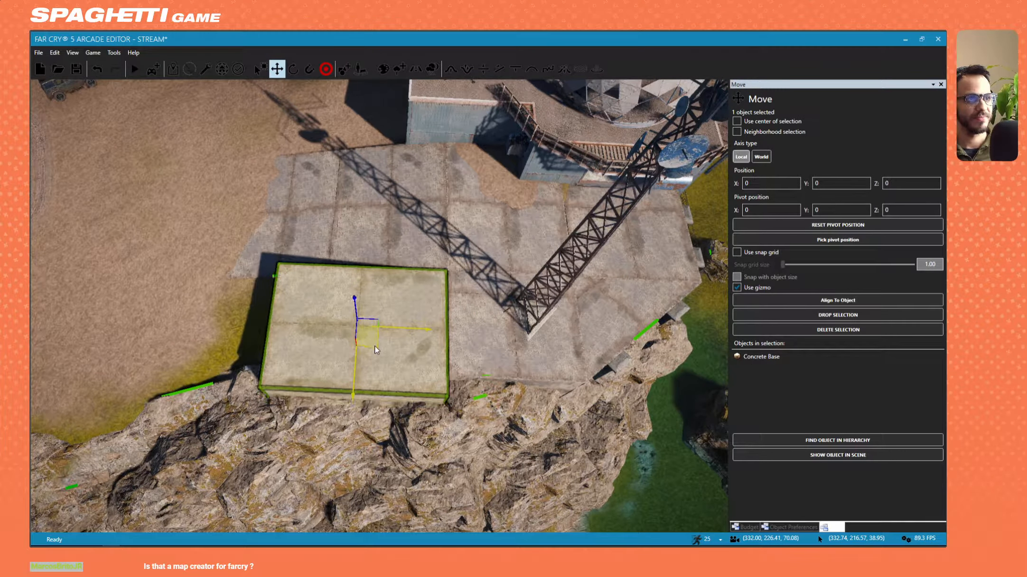
{"action": "key", "text": "w"}
{"action": "right_click_drag", "start_coordinate": [373, 346], "coordinate": [477, 259]}
{"action": "key", "text": "w"}
{"action": "key", "text": "s"}
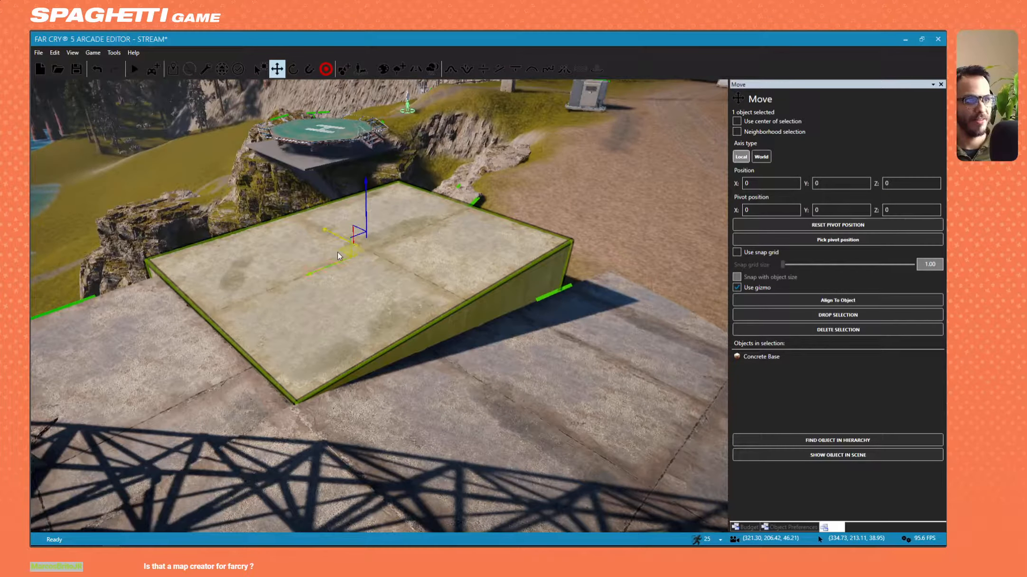
{"action": "left_click_drag", "start_coordinate": [338, 252], "coordinate": [336, 253]}
{"action": "key", "text": "a"}
{"action": "right_click_drag", "start_coordinate": [336, 254], "coordinate": [399, 254]}
{"action": "key", "text": "a"}
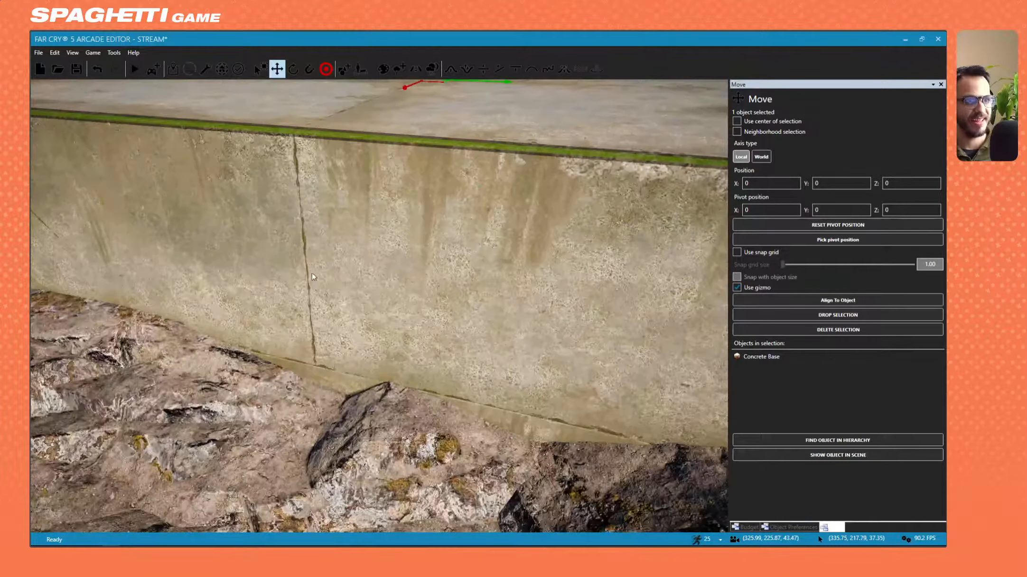
Clear the selection and examine the extended platform from the cliff side and from above.
{"action": "key", "text": "Escape"}
{"action": "key", "text": "s"}
{"action": "right_click_drag", "start_coordinate": [342, 333], "coordinate": [394, 316]}
{"action": "key", "text": "Escape"}
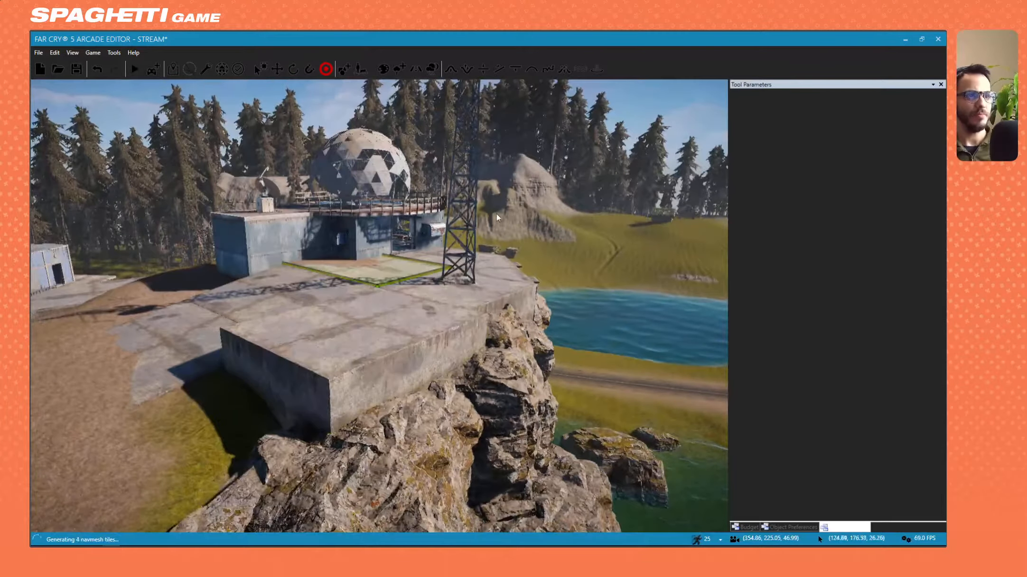
{"action": "key", "text": "a"}
{"action": "mouse_move", "coordinate": [247, 352]}
{"action": "right_mouse_down"}
{"action": "mouse_move", "coordinate": [219, 350]}
{"action": "mouse_move", "coordinate": [332, 314]}
{"action": "mouse_move", "coordinate": [258, 356]}
{"action": "right_mouse_up"}
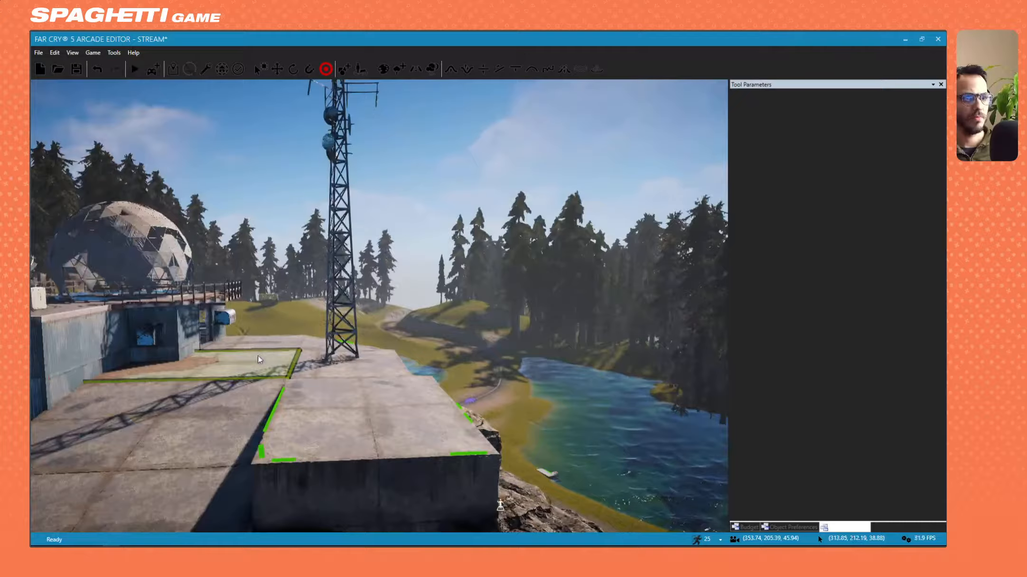
{"action": "right_click_drag", "start_coordinate": [328, 357], "coordinate": [352, 475]}
{"action": "key", "text": "s"}
{"action": "key", "text": "d"}
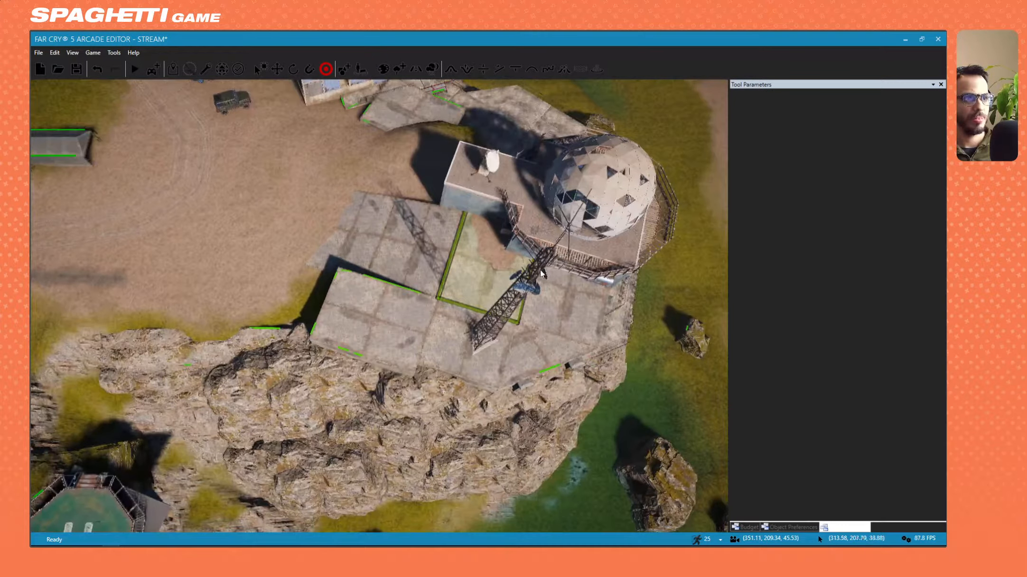
{"action": "key", "text": "s"}
Select the antenna tower on the platform and raise it slightly above the concrete.
{"action": "left_click", "coordinate": [277, 68]}
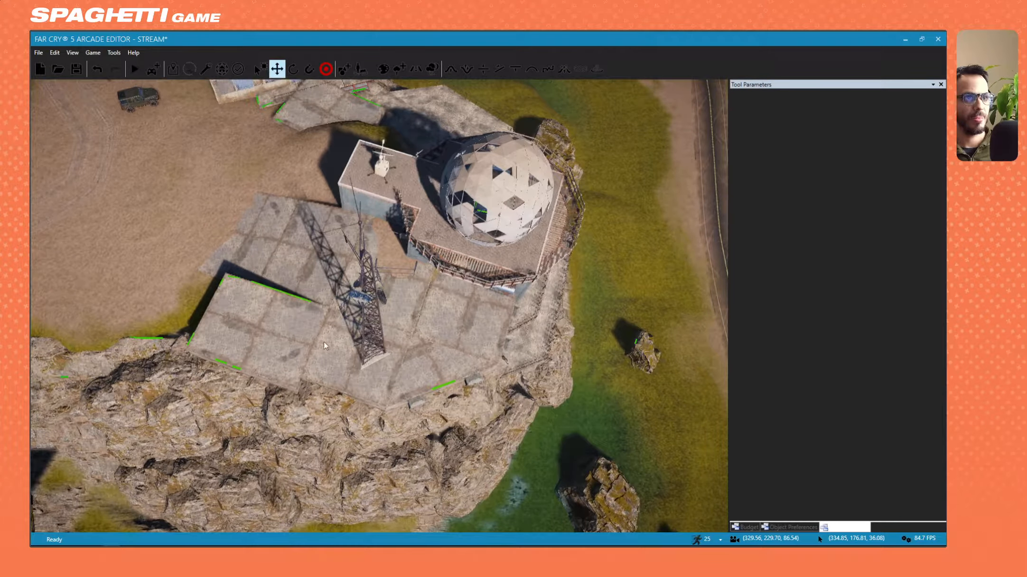
{"action": "left_click", "coordinate": [370, 366]}
{"action": "key", "text": "w"}
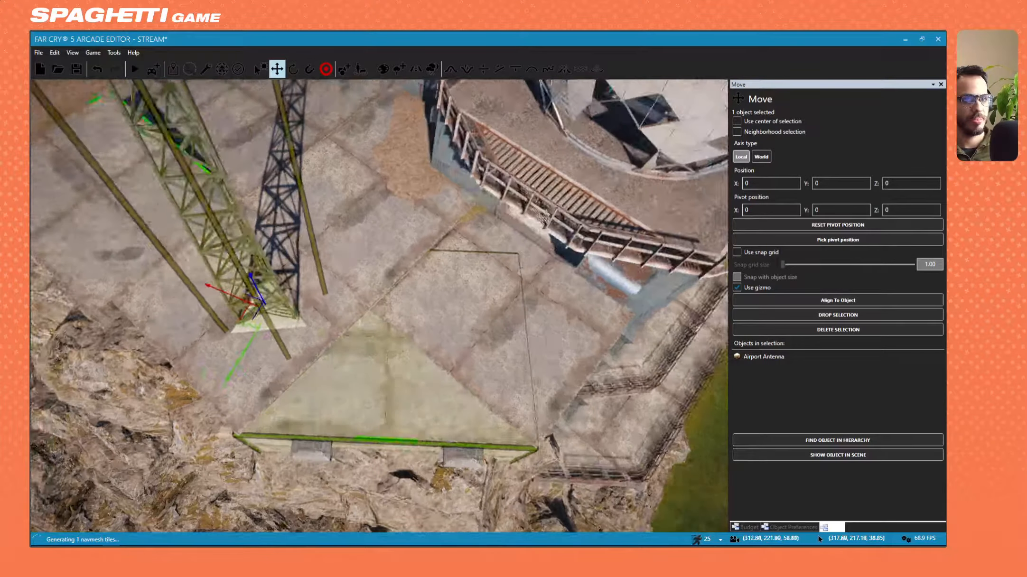
{"action": "key", "text": "a"}
{"action": "right_click_drag", "start_coordinate": [289, 348], "coordinate": [285, 323]}
{"action": "key", "text": "w"}
{"action": "mouse_move", "coordinate": [376, 350]}
{"action": "left_mouse_down"}
{"action": "mouse_move", "coordinate": [374, 332]}
{"action": "mouse_move", "coordinate": [373, 343]}
{"action": "left_mouse_up"}
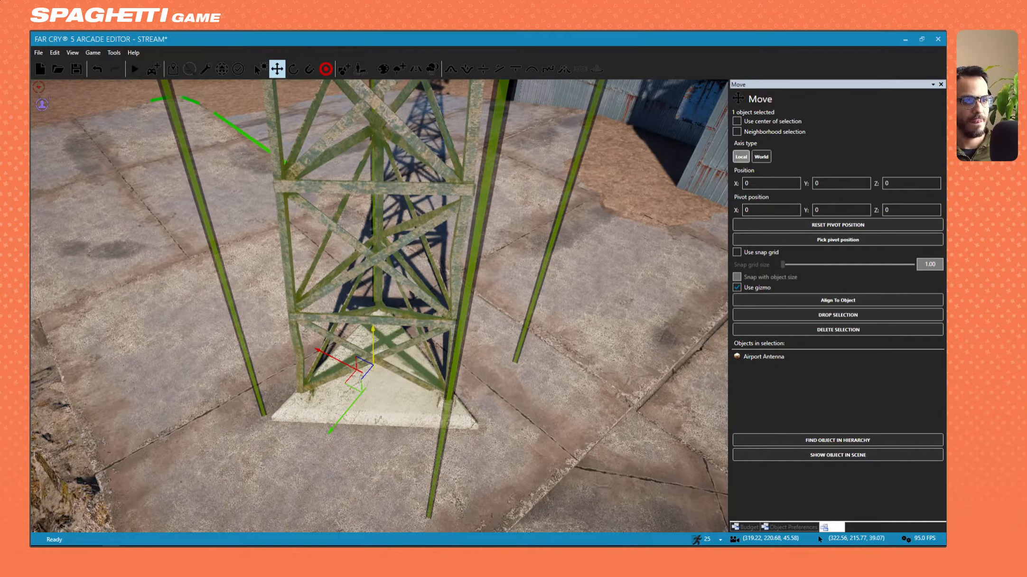
Rotate the antenna tower about its vertical axis on the concrete platform.
{"action": "key", "text": "s"}
{"action": "right_click_drag", "start_coordinate": [361, 327], "coordinate": [392, 329]}
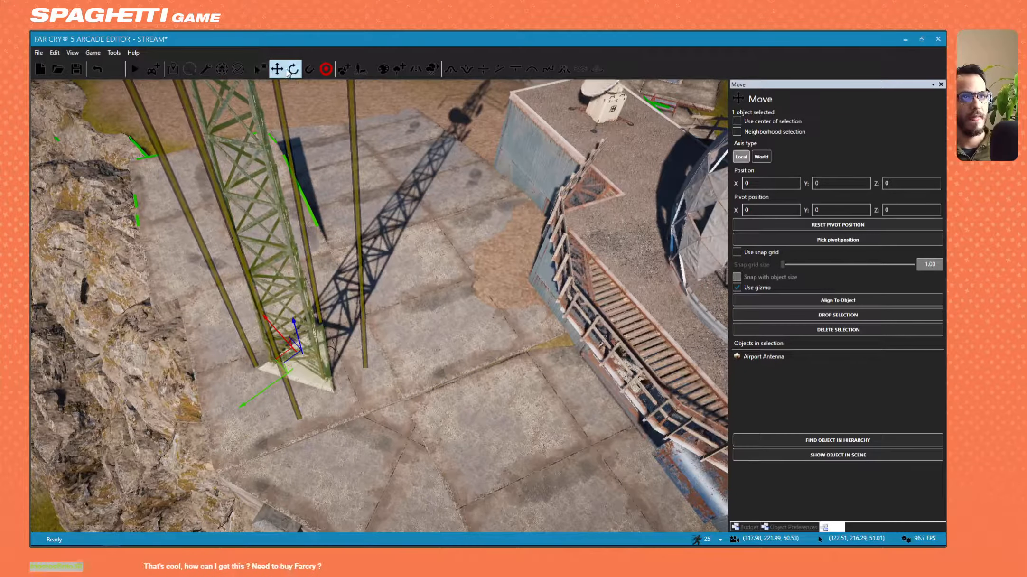
{"action": "left_click", "coordinate": [293, 71]}
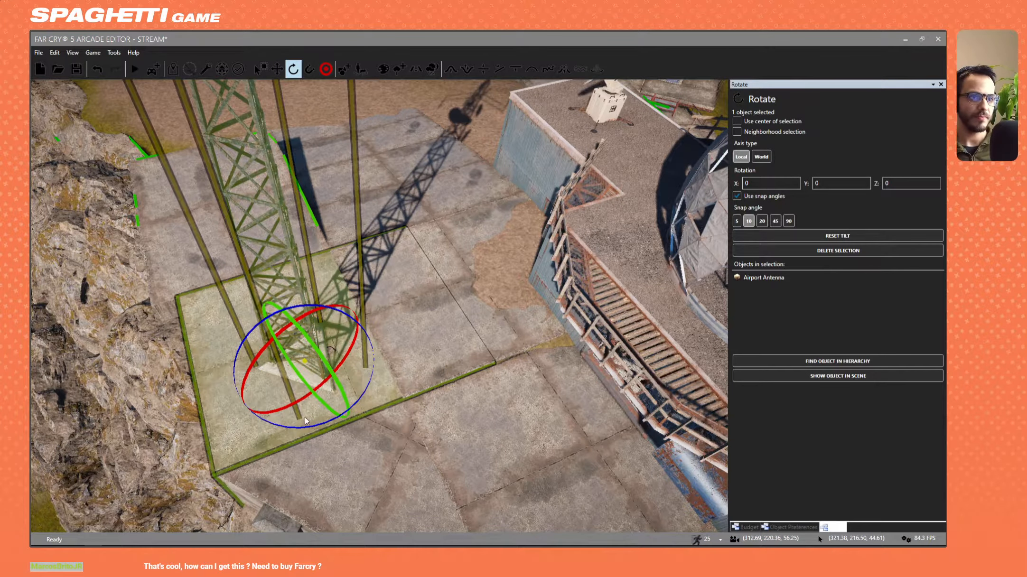
{"action": "left_click_drag", "start_coordinate": [363, 333], "coordinate": [365, 392]}
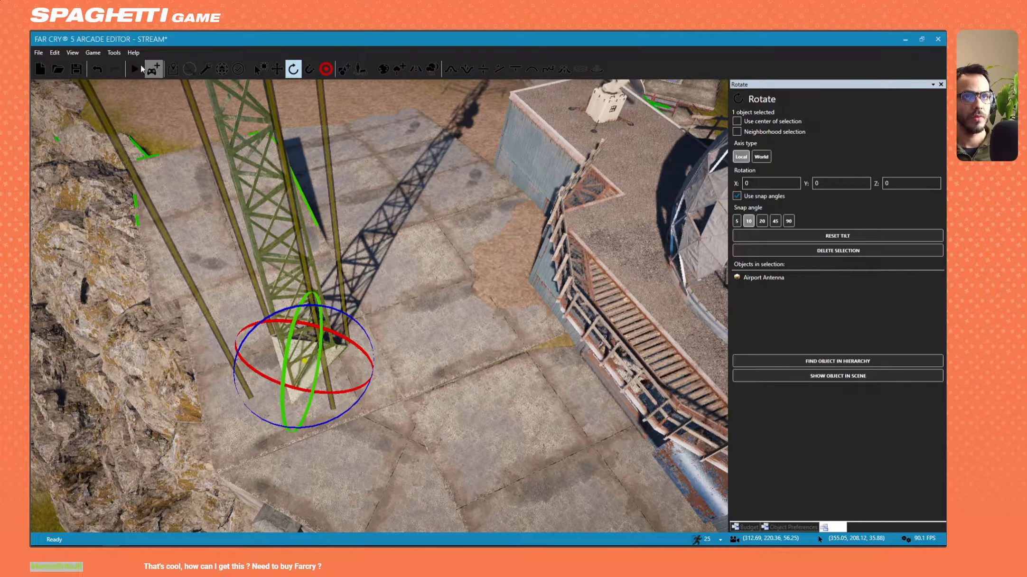
Move the rotated antenna tower closer to the cliff edge of the concrete platform and clear the selection.
{"action": "left_click", "coordinate": [281, 71]}
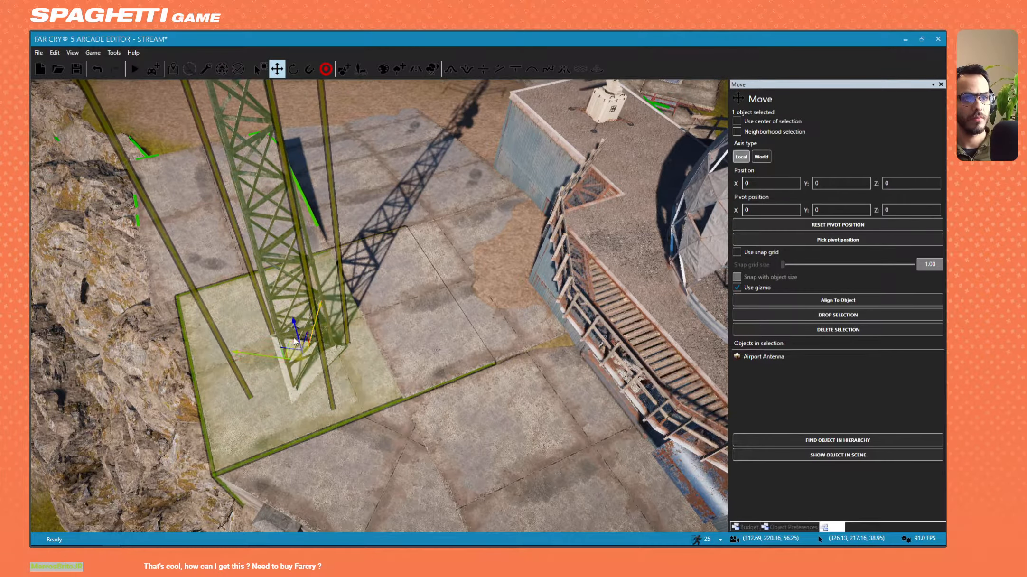
{"action": "left_click_drag", "start_coordinate": [293, 344], "coordinate": [261, 345]}
{"action": "right_click_drag", "start_coordinate": [260, 346], "coordinate": [485, 418]}
{"action": "key", "text": "Escape"}
Duplicate the Gate Cult Pillar on the cliff side and place the copy around the corner of the concrete platform.
{"action": "key", "text": "w"}
{"action": "key", "text": "d"}
{"action": "key", "text": "w"}
{"action": "key", "text": "w"}
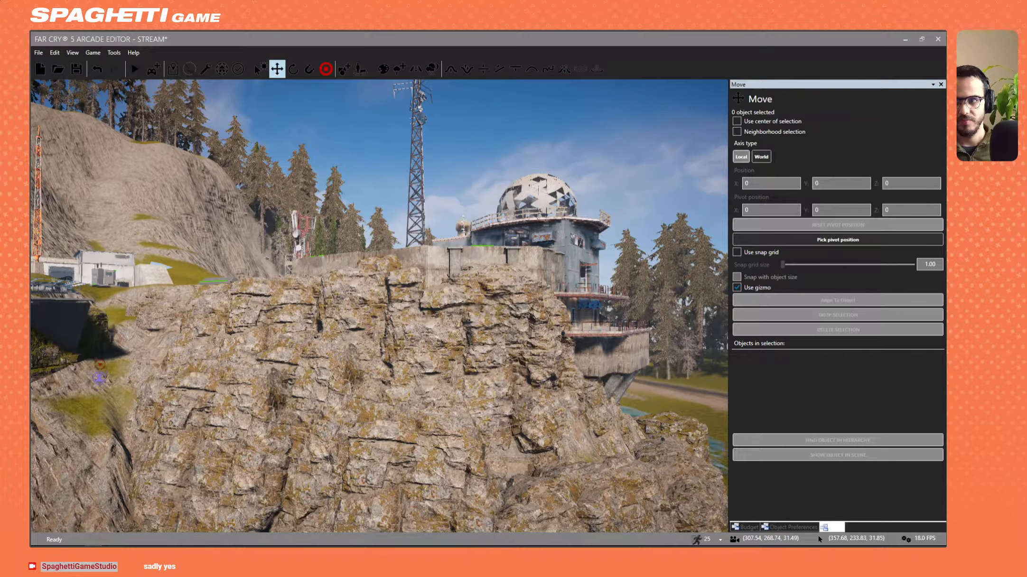
{"action": "key", "text": "w"}
{"action": "right_click_drag", "start_coordinate": [377, 298], "coordinate": [351, 203]}
{"action": "key", "text": "s"}
{"action": "left_click", "coordinate": [331, 284]}
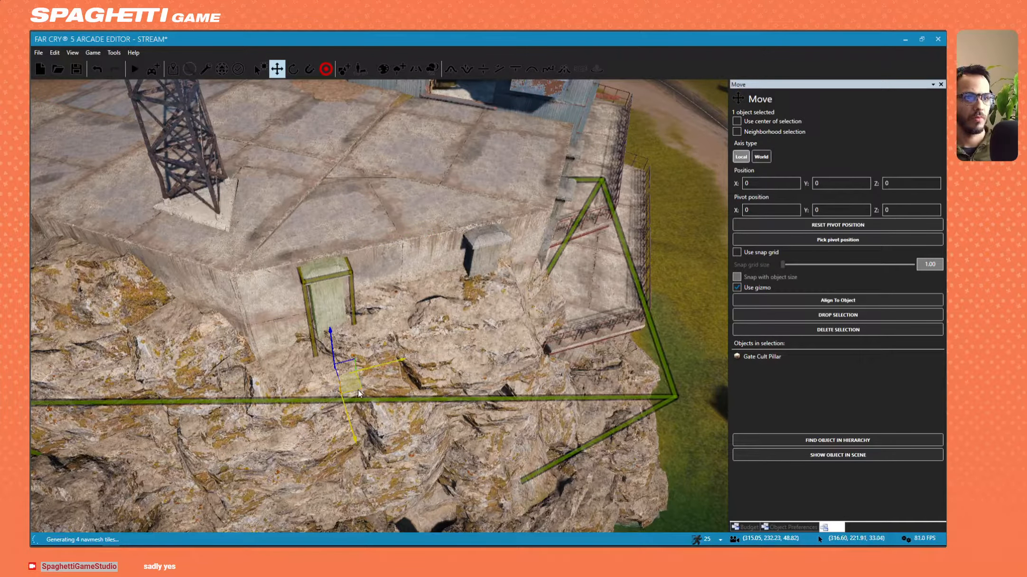
{"action": "left_click_drag", "start_coordinate": [361, 385], "coordinate": [268, 348]}
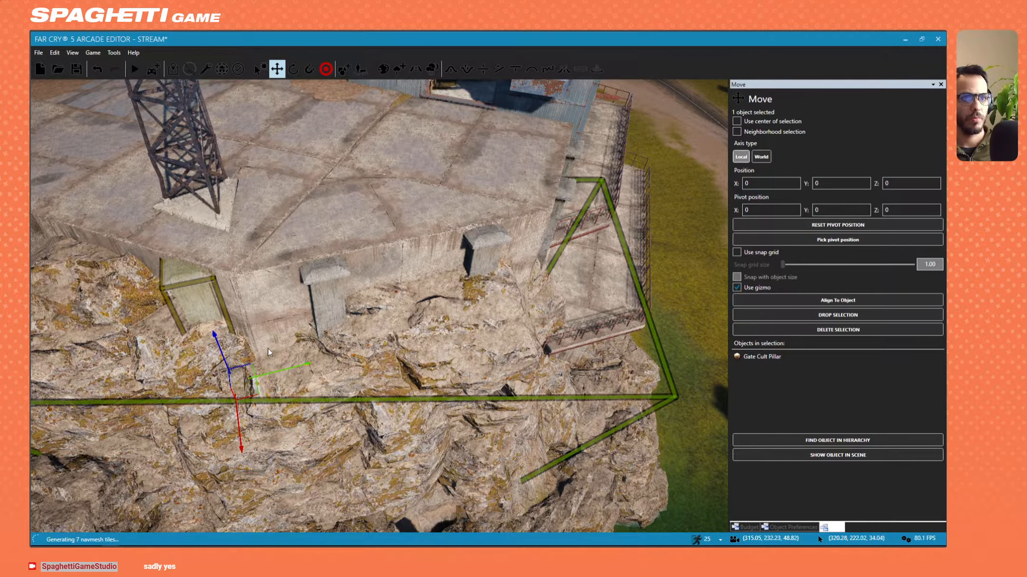
{"action": "right_click_drag", "start_coordinate": [268, 348], "coordinate": [304, 351]}
{"action": "key", "text": "a"}
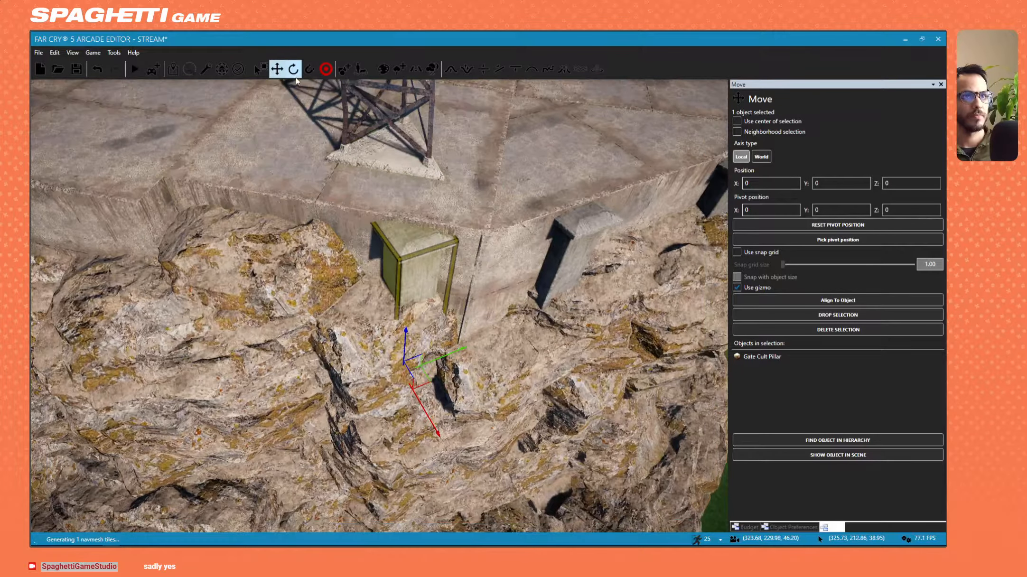
Rotate the copied pillar about its vertical axis to line it up with the adjoining platform wall.
{"action": "left_click", "coordinate": [293, 69]}
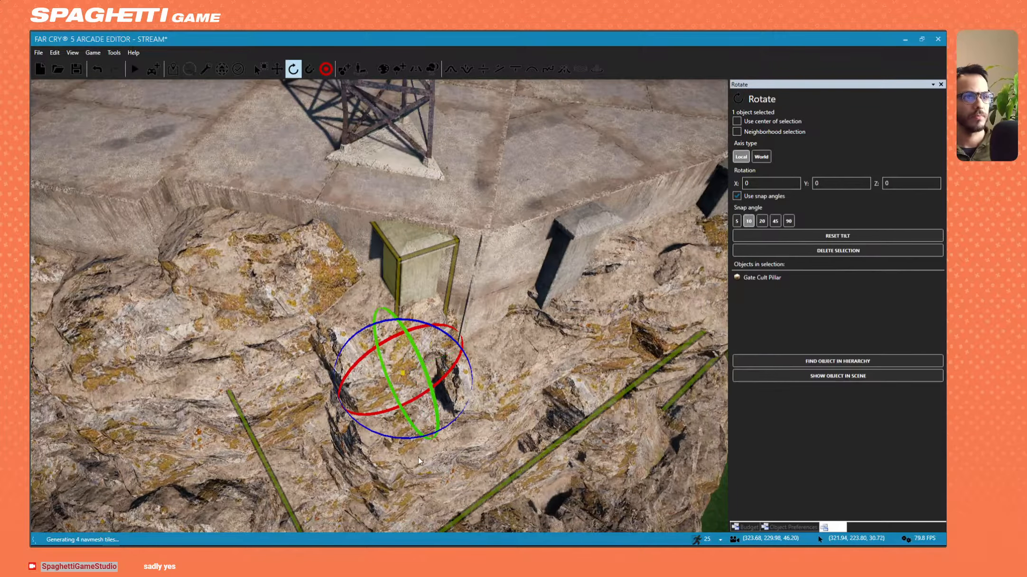
{"action": "scroll", "coordinate": [402, 442], "scroll_direction": "down", "scroll_amount": 1}
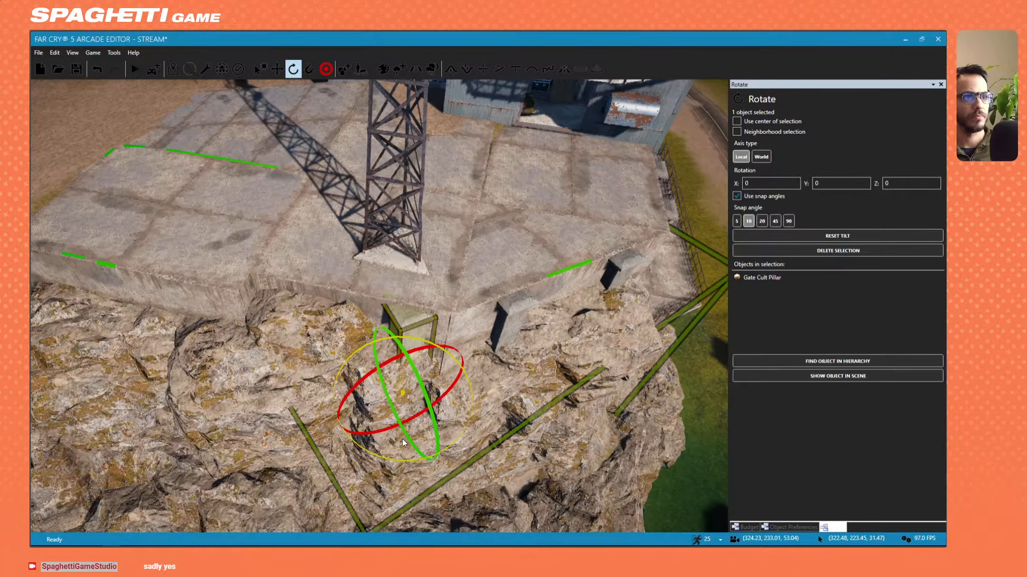
{"action": "scroll", "coordinate": [402, 442], "scroll_direction": "up", "scroll_amount": 1}
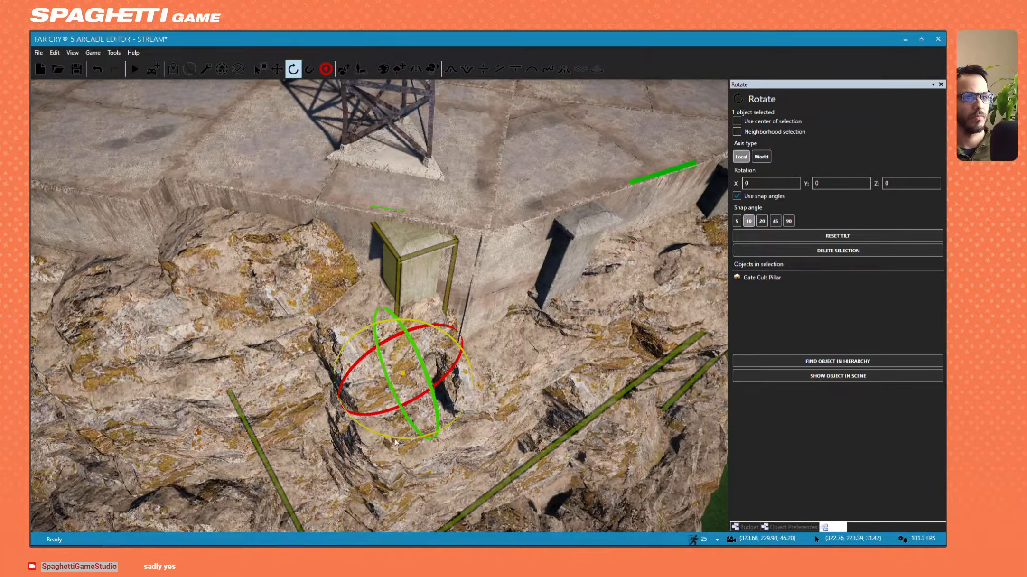
{"action": "left_click_drag", "start_coordinate": [430, 437], "coordinate": [388, 440]}
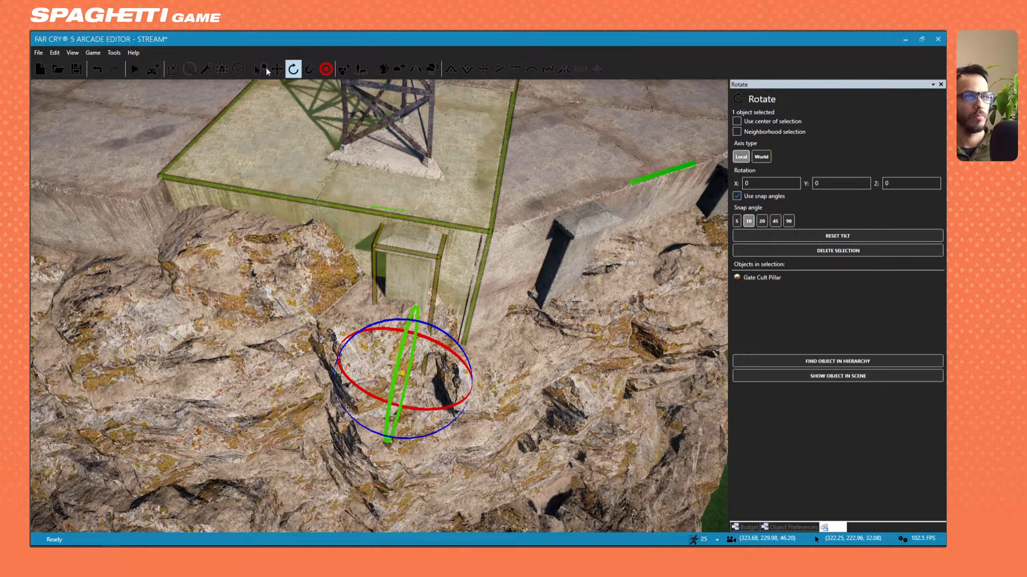
Duplicate the rotated pillar along the wall, placing copies behind the boulder and just beyond it.
{"action": "left_click", "coordinate": [277, 69]}
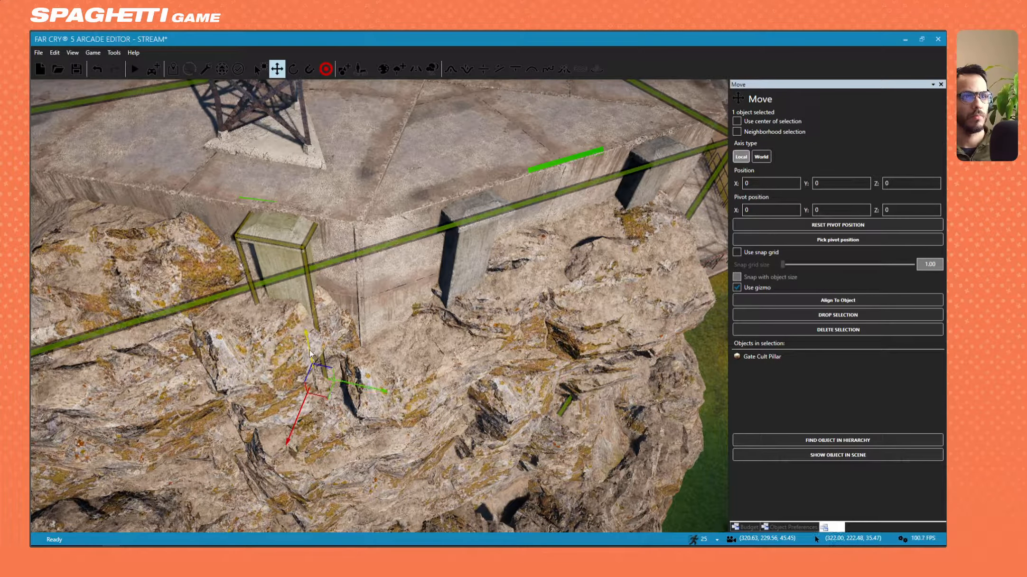
{"action": "right_click_drag", "start_coordinate": [309, 353], "coordinate": [423, 342]}
{"action": "key", "text": "a"}
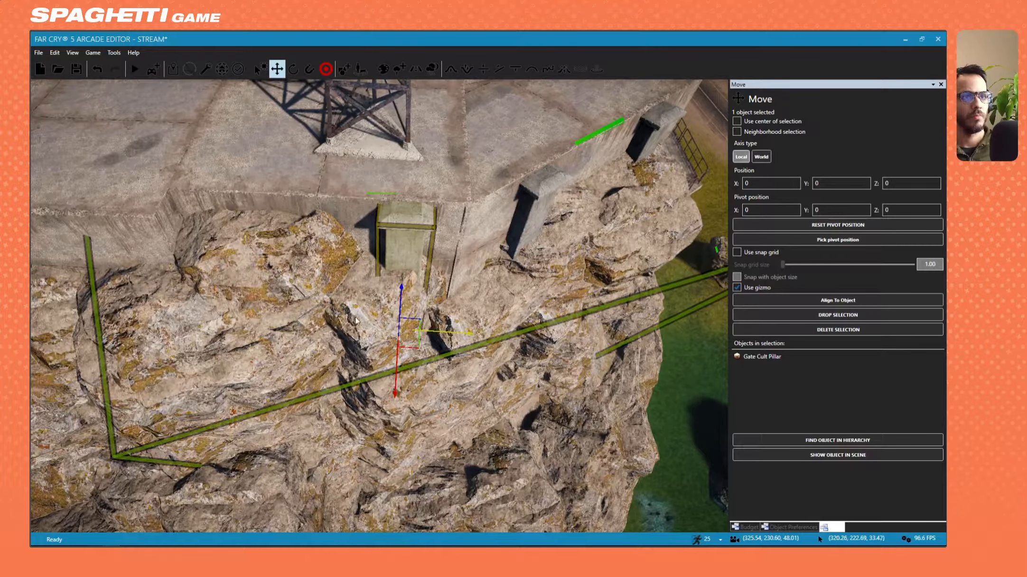
{"action": "left_click_drag", "start_coordinate": [462, 332], "coordinate": [229, 346], "text": "shift"}
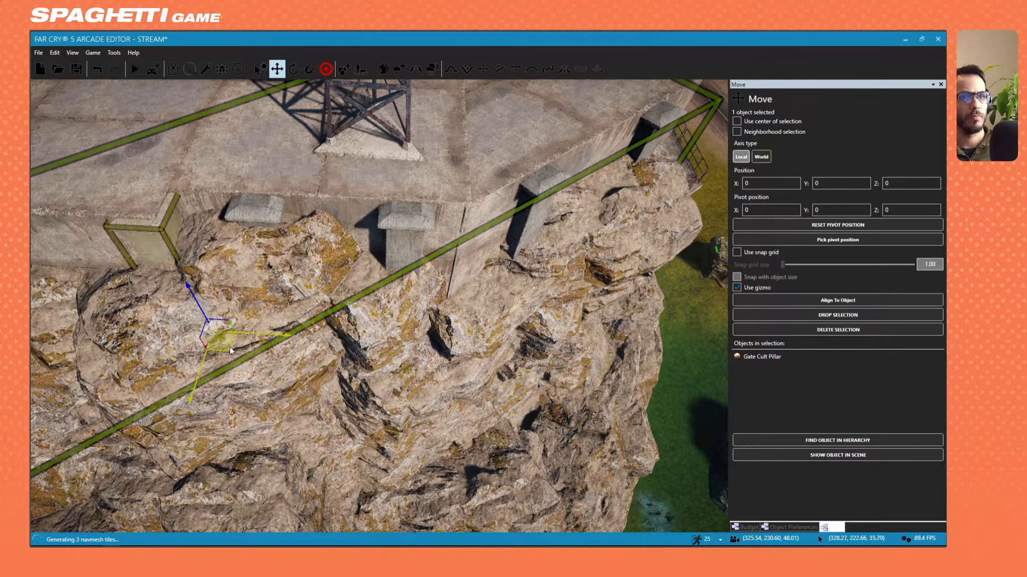
Place another pillar copy at the far end corner of the platform wall and lower it slightly.
{"action": "key", "text": "w"}
{"action": "right_click_drag", "start_coordinate": [266, 315], "coordinate": [257, 281]}
{"action": "key", "text": "s"}
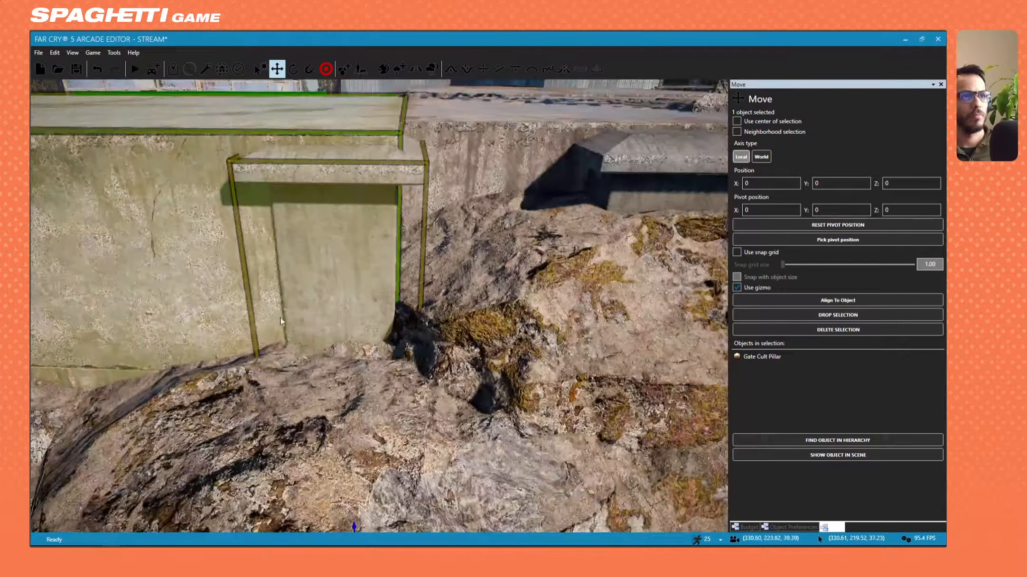
{"action": "key", "text": "s"}
{"action": "mouse_move", "coordinate": [337, 350]}
{"action": "right_mouse_down"}
{"action": "mouse_move", "coordinate": [319, 332]}
{"action": "mouse_move", "coordinate": [344, 335]}
{"action": "right_mouse_up"}
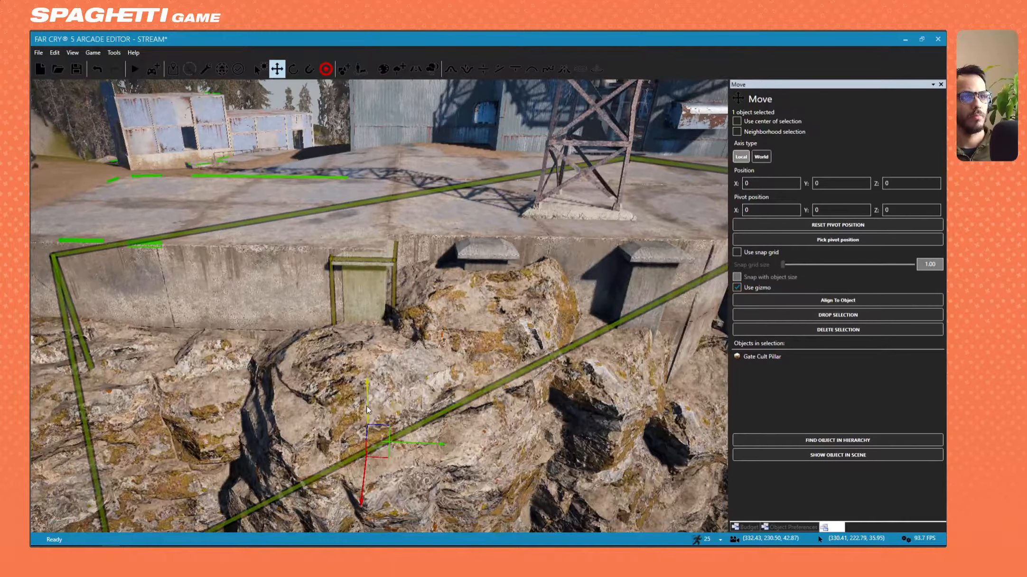
{"action": "right_click_drag", "start_coordinate": [372, 405], "coordinate": [394, 374]}
{"action": "key", "text": "s"}
{"action": "key", "text": "a"}
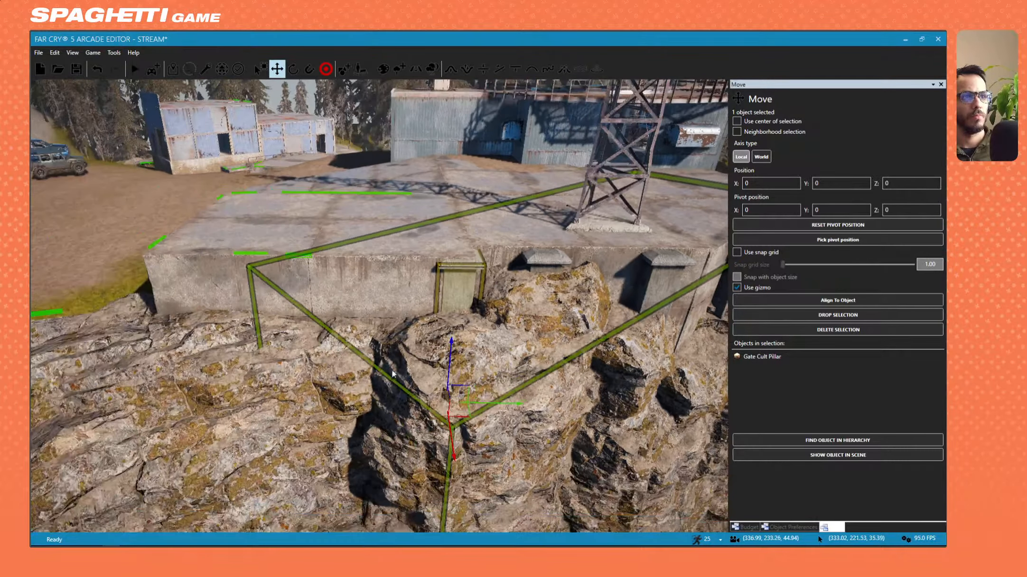
{"action": "left_click_drag", "start_coordinate": [464, 401], "coordinate": [255, 390]}
{"action": "key", "text": "w"}
{"action": "key", "text": "a"}
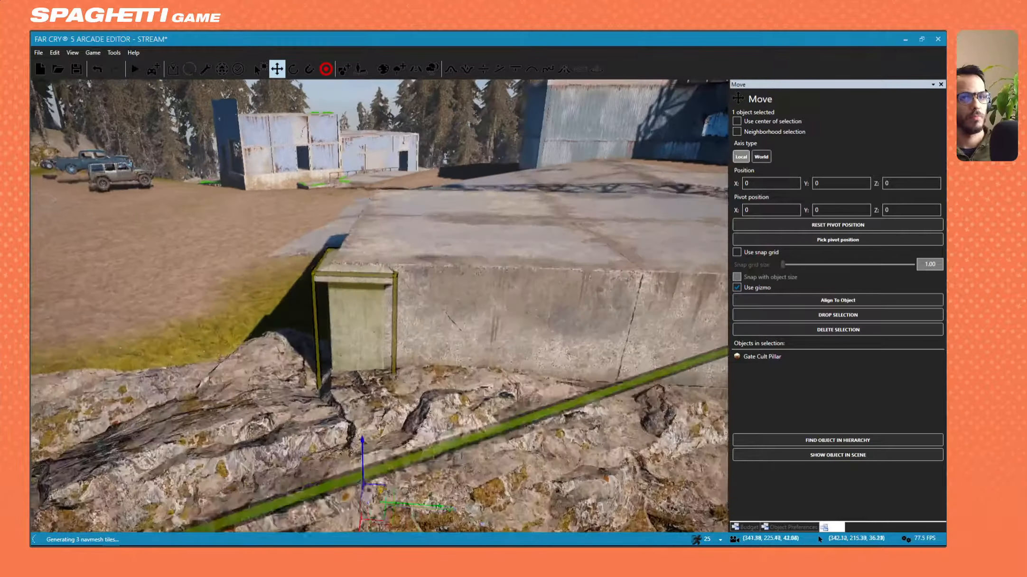
{"action": "left_click_drag", "start_coordinate": [366, 448], "coordinate": [372, 457]}
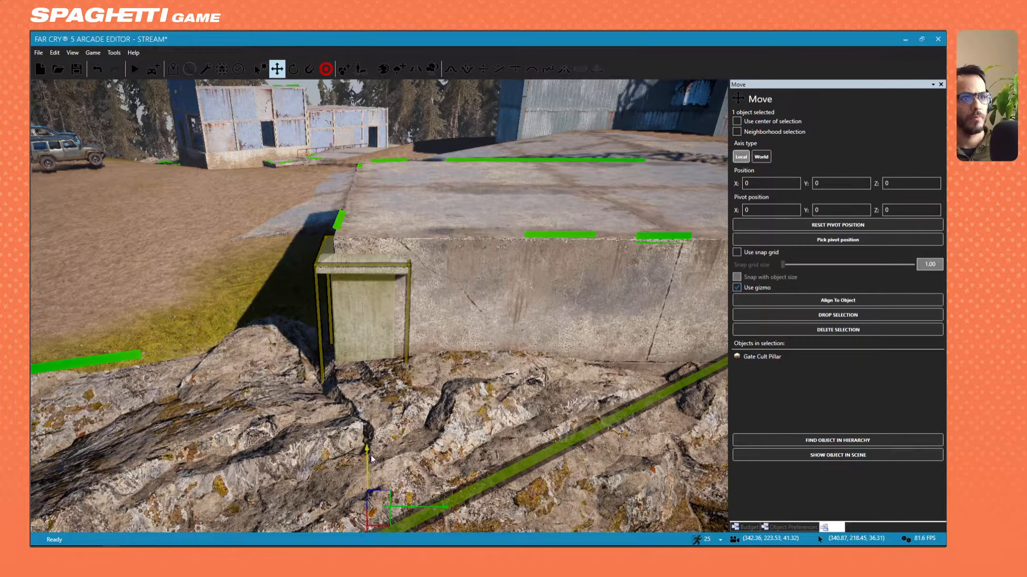
Select the pillar beside the boulder, lower it slightly against the platform wall, and clear the selection.
{"action": "key", "text": "d"}
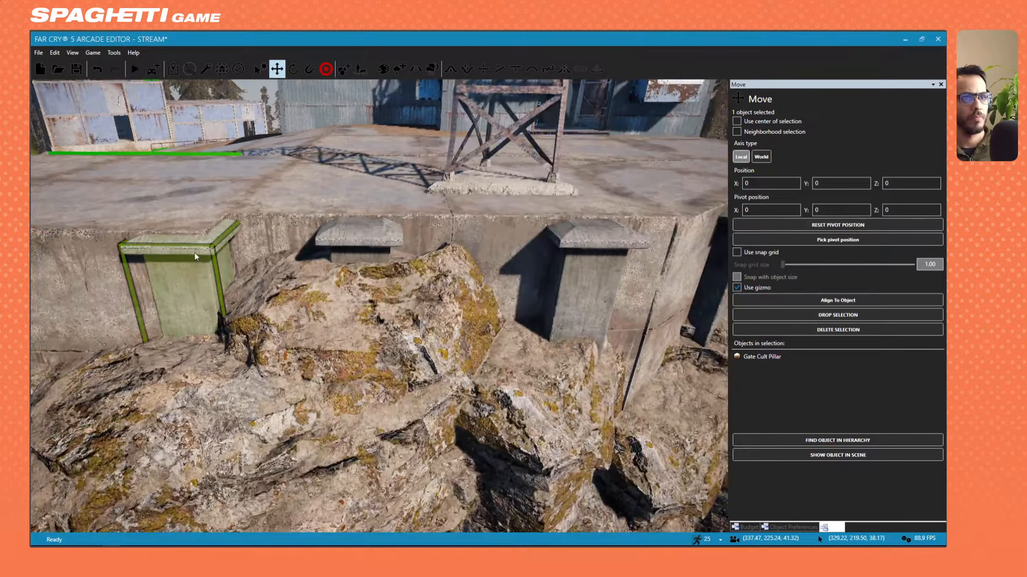
{"action": "left_click", "coordinate": [195, 253]}
{"action": "key", "text": "s"}
{"action": "key", "text": "d"}
{"action": "right_click_drag", "start_coordinate": [195, 253], "coordinate": [368, 334]}
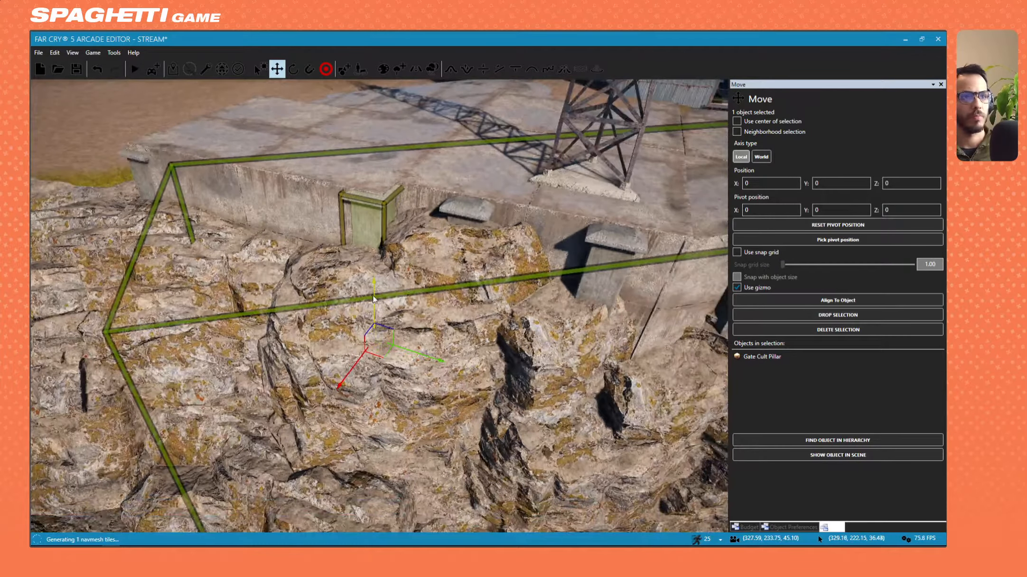
{"action": "left_click_drag", "start_coordinate": [375, 299], "coordinate": [374, 304]}
{"action": "key", "text": "d"}
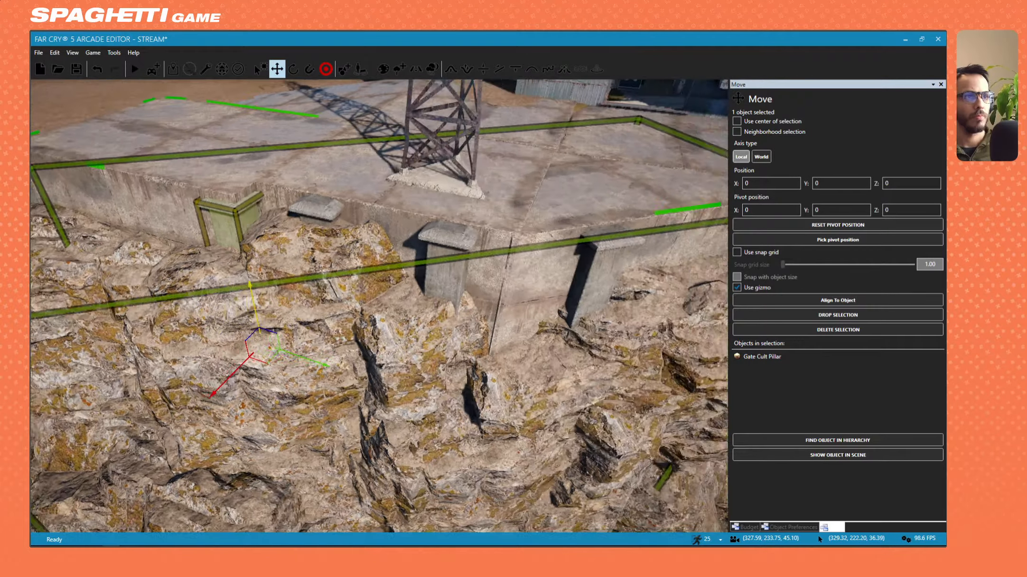
{"action": "right_click_drag", "start_coordinate": [374, 304], "coordinate": [338, 313]}
{"action": "key", "text": "Escape"}
Duplicate the pillar behind the boulder into the wide gap before the corner pillar.
{"action": "key", "text": "a"}
{"action": "key", "text": "w"}
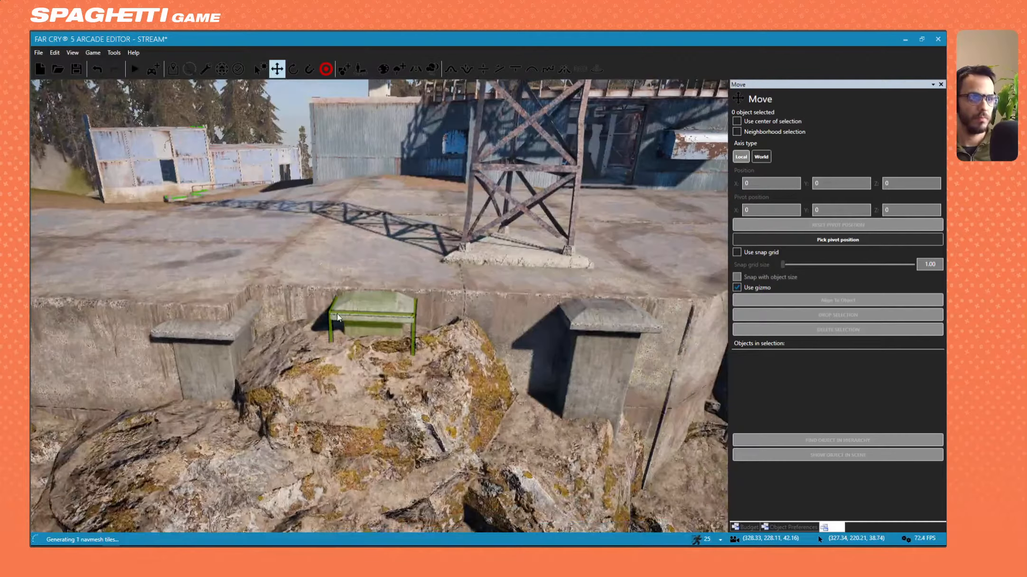
{"action": "left_click", "coordinate": [338, 314]}
{"action": "key", "text": "s"}
{"action": "key", "text": "a"}
{"action": "right_click_drag", "start_coordinate": [419, 355], "coordinate": [498, 348]}
{"action": "left_click_drag", "start_coordinate": [521, 333], "coordinate": [336, 339]}
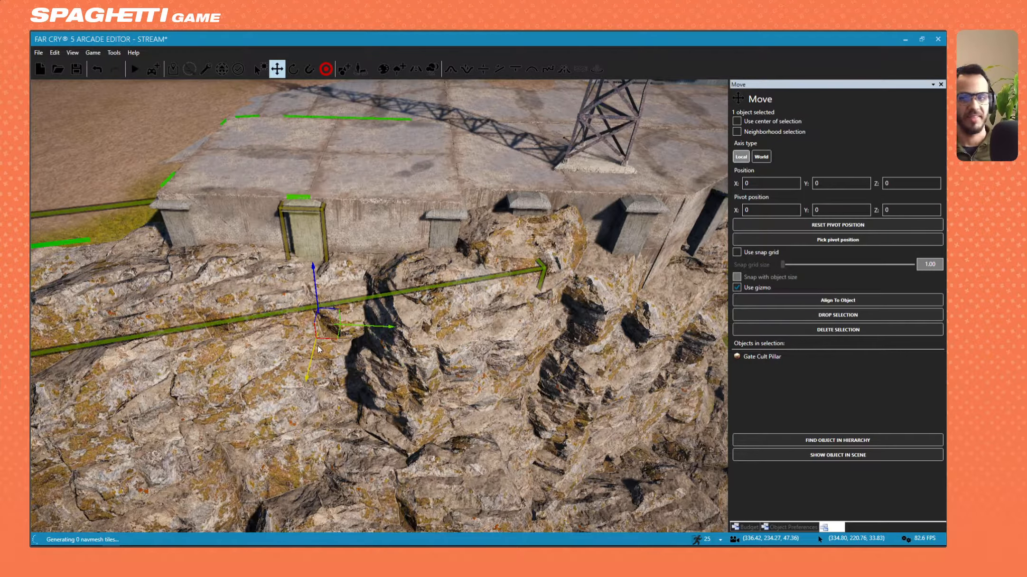
Select a pillar near the platform's end and place a copy around the corner by the concrete ramp.
{"action": "key", "text": "a"}
{"action": "key", "text": "s"}
{"action": "right_click_drag", "start_coordinate": [318, 345], "coordinate": [574, 461]}
{"action": "key", "text": "w"}
{"action": "key", "text": "s"}
{"action": "key", "text": "a"}
{"action": "left_click", "coordinate": [322, 329]}
{"action": "key", "text": "a"}
{"action": "left_click_drag", "start_coordinate": [572, 484], "coordinate": [283, 452]}
Fine-tune the pillar's position where the raised concrete base meets the ramp.
{"action": "key", "text": "a"}
{"action": "right_click_drag", "start_coordinate": [284, 452], "coordinate": [386, 462]}
{"action": "key", "text": "w"}
{"action": "key", "text": "s"}
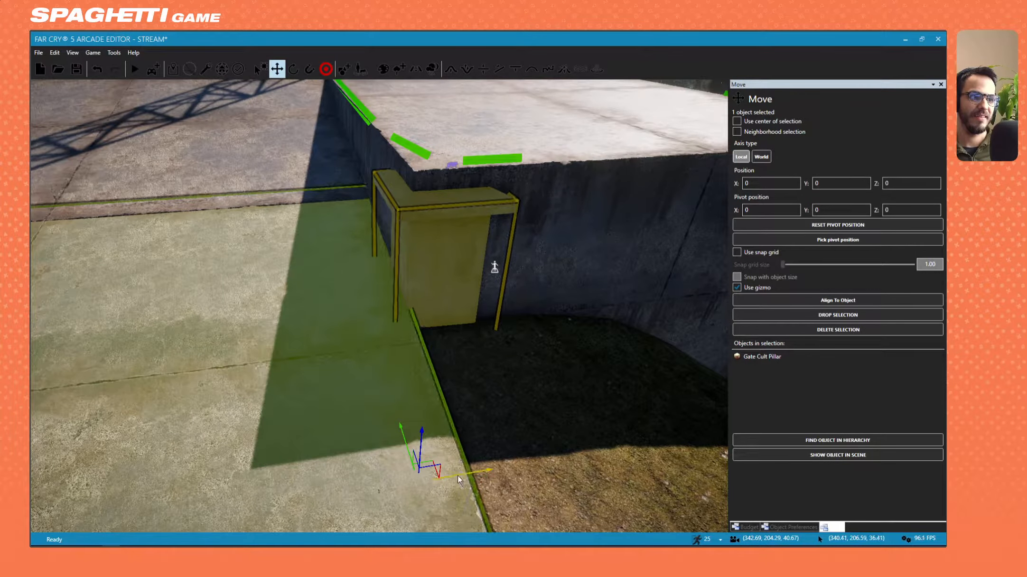
{"action": "left_click_drag", "start_coordinate": [457, 475], "coordinate": [456, 475]}
Review the pillars around the raised base and delete the selected surplus object.
{"action": "key", "text": "s"}
{"action": "right_click_drag", "start_coordinate": [456, 475], "coordinate": [405, 405]}
{"action": "key", "text": "w"}
{"action": "key", "text": "s"}
{"action": "key", "text": "a"}
{"action": "key", "text": "a"}
{"action": "key", "text": "w"}
{"action": "key", "text": "d"}
{"action": "key", "text": "s"}
{"action": "key", "text": "d"}
{"action": "key", "text": "Delete"}
Select the raised concrete base beside the ramp and duplicate it to the opposite side, next to the blue building.
{"action": "key", "text": "d"}
{"action": "right_click_drag", "start_coordinate": [446, 332], "coordinate": [473, 297]}
{"action": "key", "text": "w"}
{"action": "key", "text": "w"}
{"action": "left_click", "coordinate": [527, 274]}
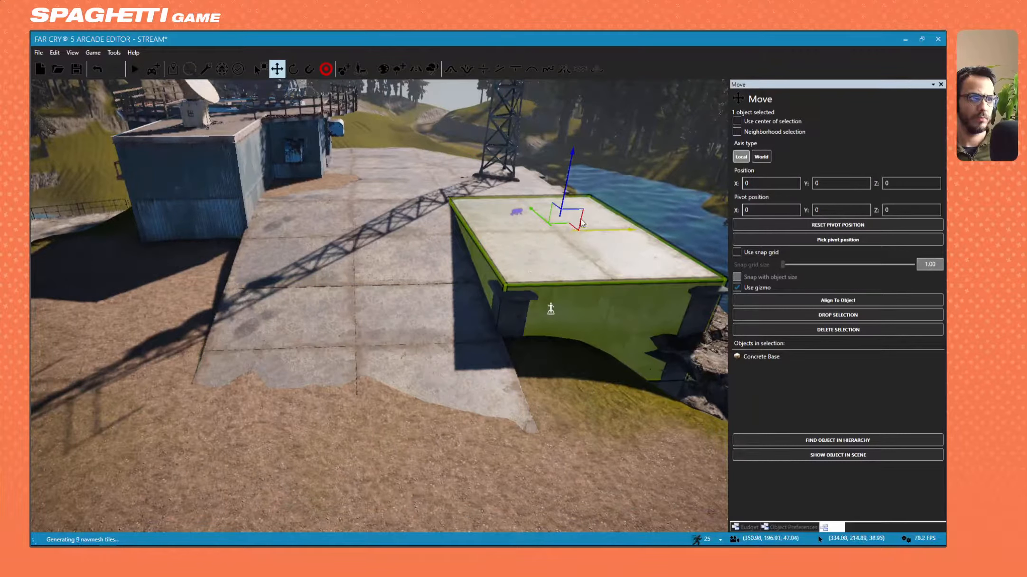
{"action": "left_click_drag", "start_coordinate": [590, 230], "coordinate": [172, 267], "text": "shift"}
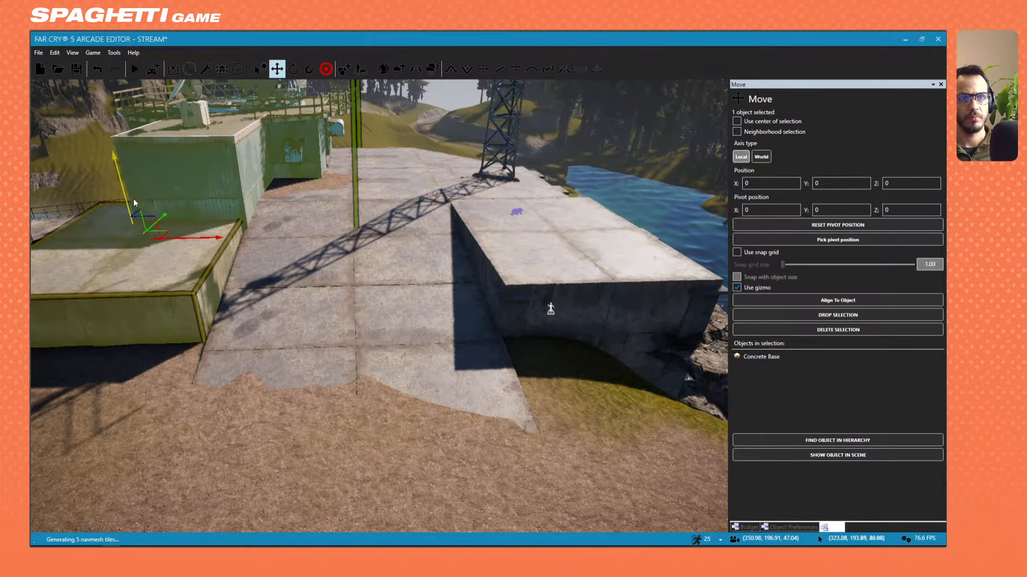
Try sliding the duplicated base further along the blue building's rear wall.
{"action": "key", "text": "a"}
{"action": "right_click_drag", "start_coordinate": [125, 194], "coordinate": [259, 201]}
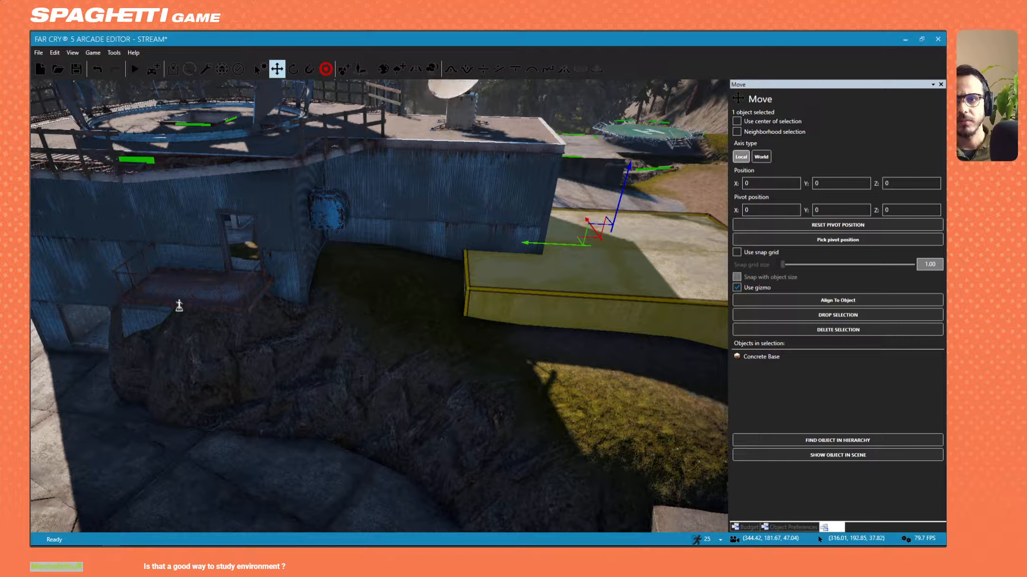
{"action": "left_click_drag", "start_coordinate": [580, 240], "coordinate": [445, 244]}
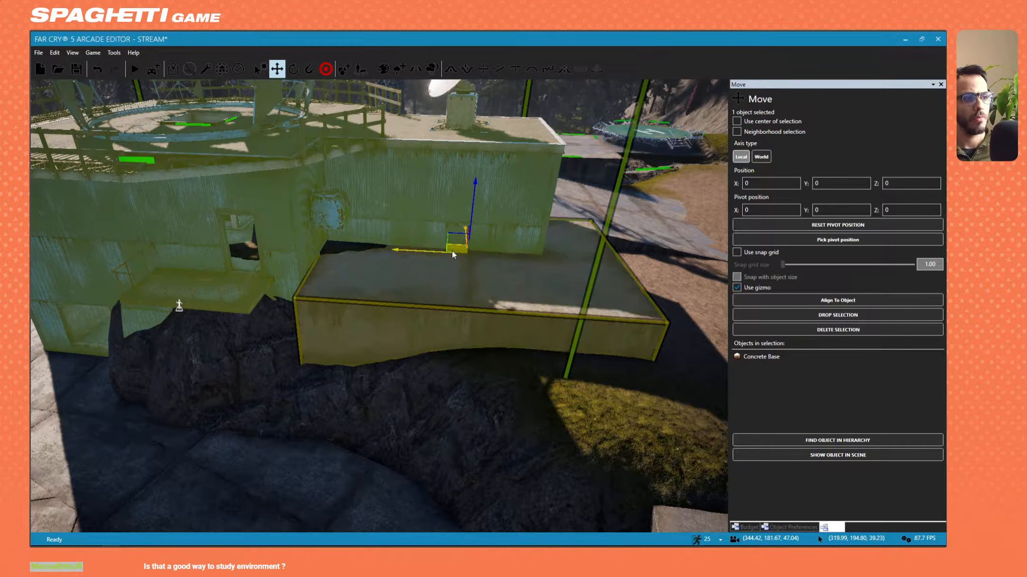
{"action": "key", "text": "ctrl+z"}
{"action": "key", "text": "ctrl+z"}
Lower the duplicated base beside the blue building and nudge it along the ramp's edge.
{"action": "key", "text": "d"}
{"action": "right_click_drag", "start_coordinate": [497, 270], "coordinate": [372, 167]}
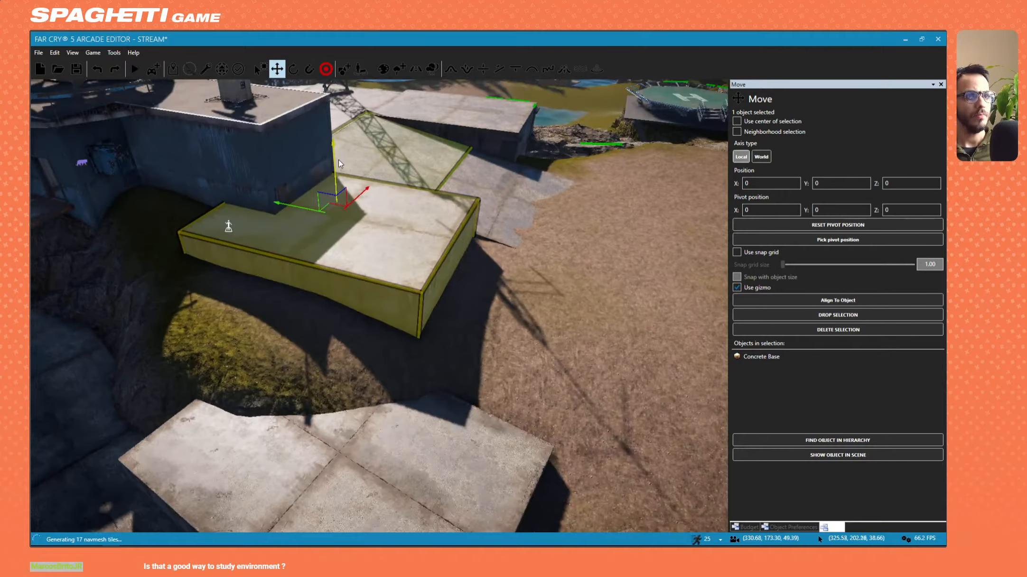
{"action": "mouse_move", "coordinate": [338, 160]}
{"action": "left_mouse_down"}
{"action": "mouse_move", "coordinate": [342, 211]}
{"action": "mouse_move", "coordinate": [338, 179]}
{"action": "left_mouse_up"}
{"action": "key", "text": "w"}
{"action": "key", "text": "d"}
{"action": "right_click_drag", "start_coordinate": [338, 179], "coordinate": [209, 138]}
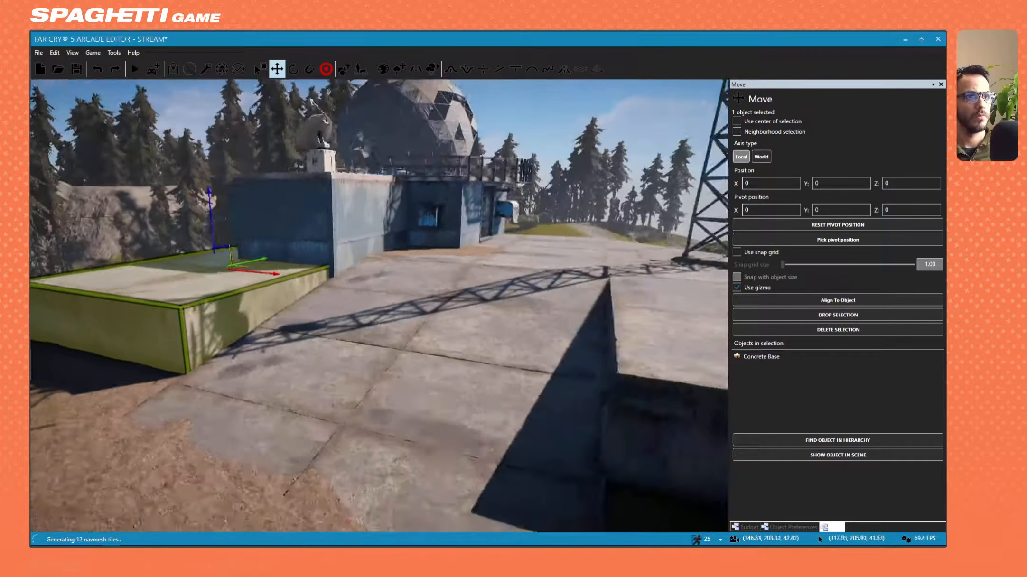
{"action": "right_click_drag", "start_coordinate": [458, 219], "coordinate": [470, 225]}
{"action": "key", "text": "s"}
{"action": "left_click_drag", "start_coordinate": [335, 274], "coordinate": [340, 273]}
Cut terrain holes of radius 1.65 inside the building to clear soil from the concrete floor near the filing cabinets.
{"action": "key", "text": "w"}
{"action": "right_click_drag", "start_coordinate": [339, 274], "coordinate": [499, 272]}
{"action": "key", "text": "w"}
{"action": "key", "text": "a"}
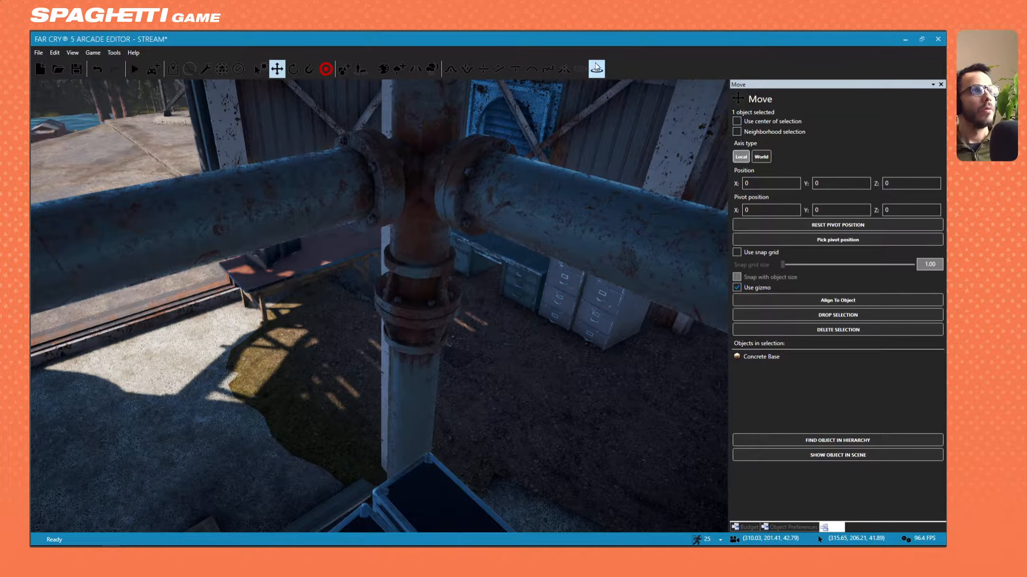
{"action": "left_click", "coordinate": [596, 68]}
{"action": "left_click_drag", "start_coordinate": [376, 348], "coordinate": [447, 374]}
{"action": "right_click_drag", "start_coordinate": [447, 374], "coordinate": [398, 381]}
{"action": "key", "text": "w"}
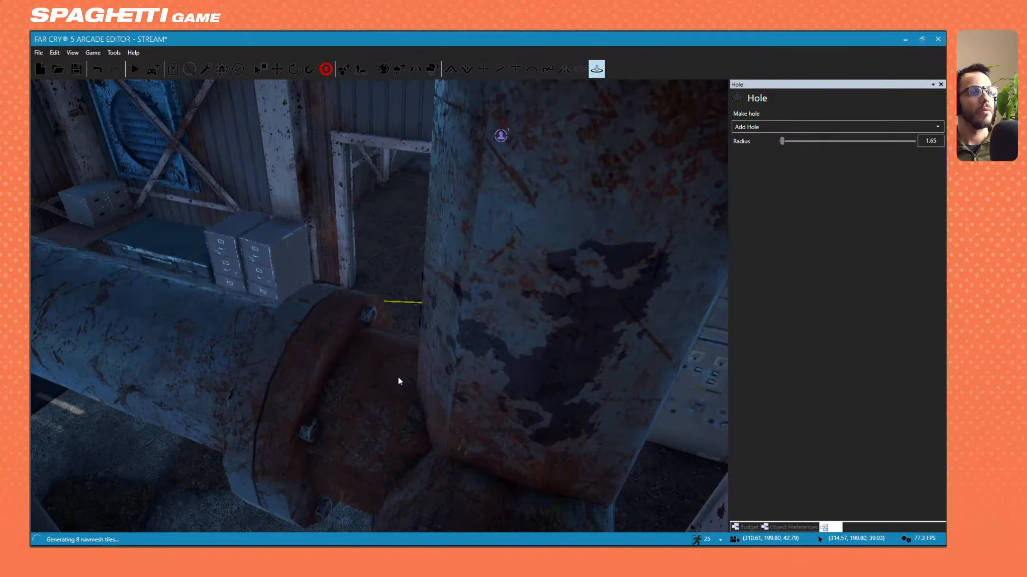
{"action": "key", "text": "s"}
{"action": "key", "text": "w"}
{"action": "mouse_move", "coordinate": [395, 360]}
{"action": "left_mouse_down"}
{"action": "mouse_move", "coordinate": [427, 165]}
{"action": "mouse_move", "coordinate": [484, 128]}
{"action": "left_mouse_up"}
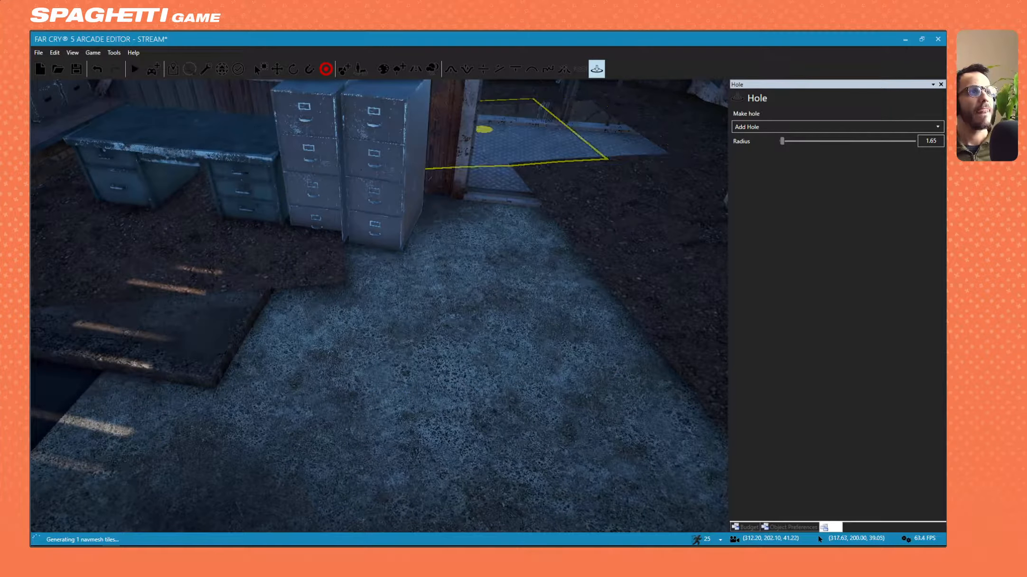
Cut terrain holes of radius 1.65 in the building's stairwell to clear the soil beside the concrete ledge and railing.
{"action": "right_click_drag", "start_coordinate": [81, 379], "coordinate": [62, 375]}
{"action": "key", "text": "w"}
{"action": "key", "text": "s"}
{"action": "right_click_drag", "start_coordinate": [427, 304], "coordinate": [512, 317]}
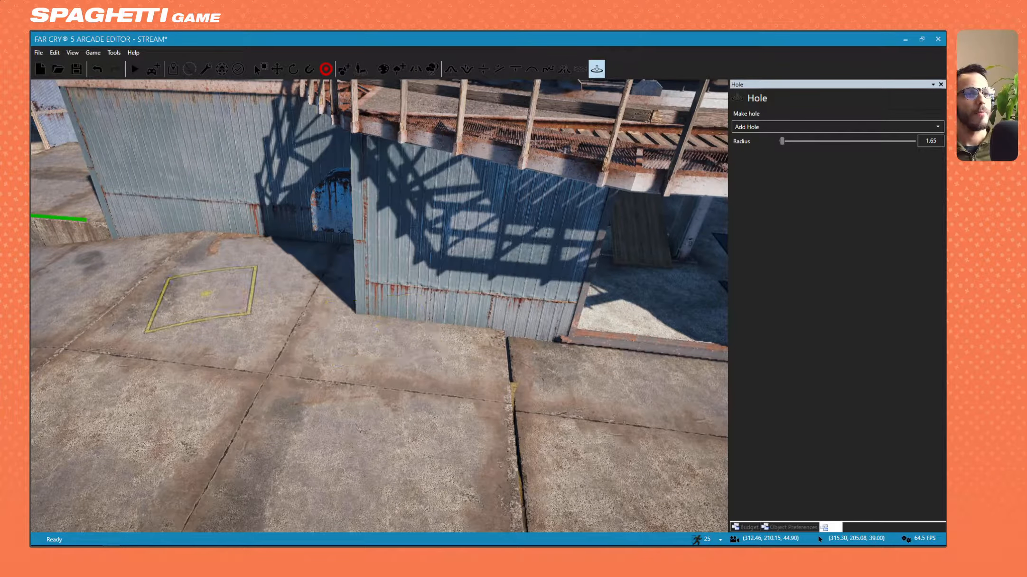
{"action": "key", "text": "w"}
{"action": "right_click_drag", "start_coordinate": [503, 382], "coordinate": [308, 283]}
{"action": "key", "text": "w"}
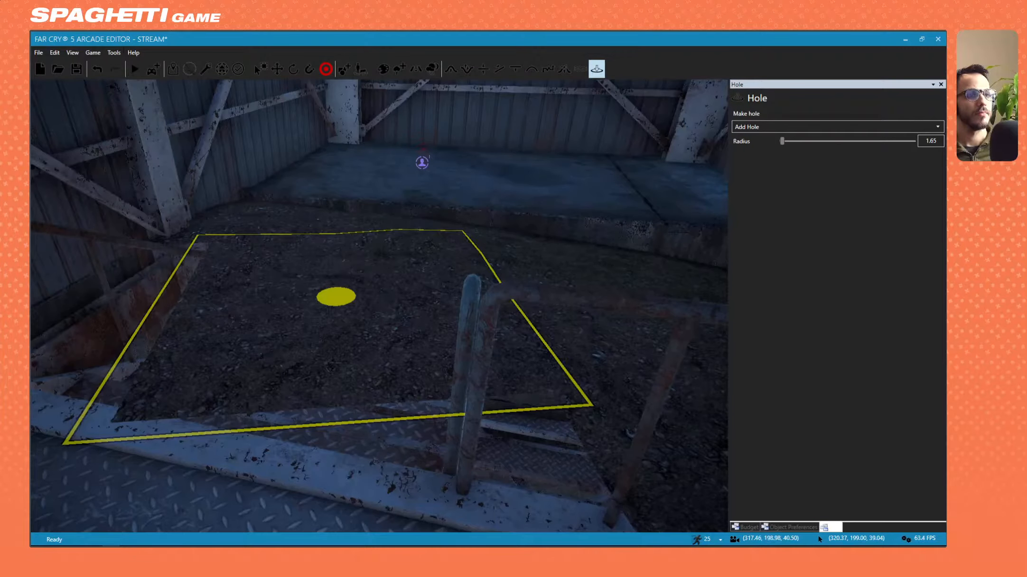
{"action": "mouse_move", "coordinate": [334, 296]}
{"action": "left_mouse_down"}
{"action": "mouse_move", "coordinate": [209, 240]}
{"action": "mouse_move", "coordinate": [561, 249]}
{"action": "left_mouse_up"}
{"action": "right_click_drag", "start_coordinate": [561, 249], "coordinate": [403, 250]}
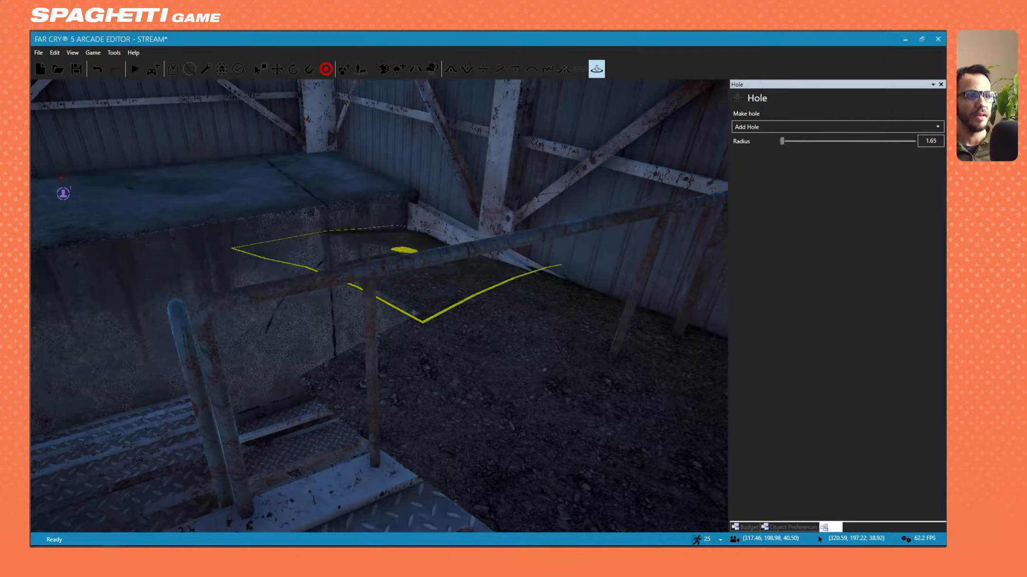
{"action": "mouse_move", "coordinate": [404, 249]}
{"action": "left_mouse_down"}
{"action": "mouse_move", "coordinate": [637, 317]}
{"action": "mouse_move", "coordinate": [420, 312]}
{"action": "left_mouse_up"}
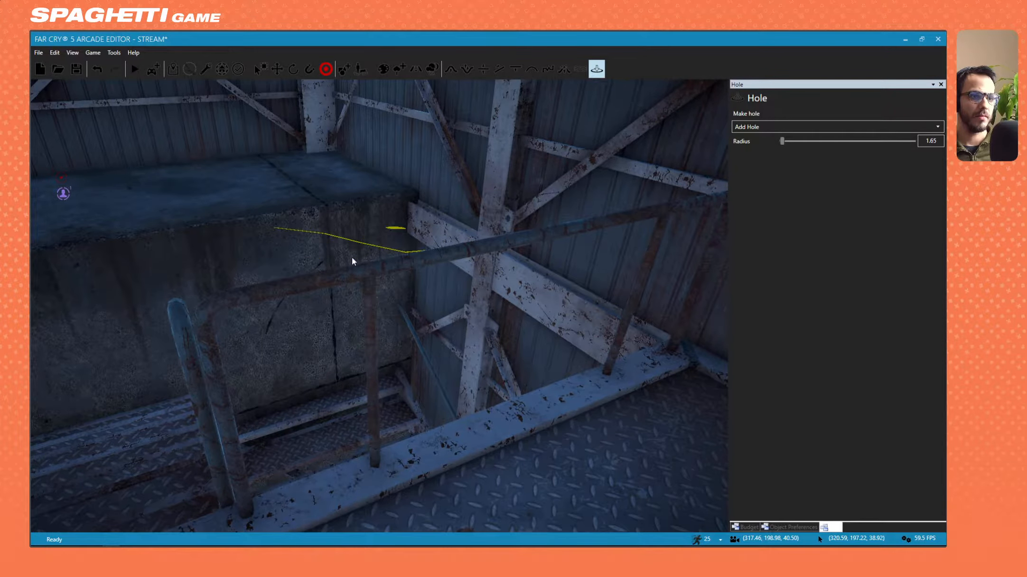
Cut terrain holes around the stairwell doorway and over the leftover soil strip on the concrete floor.
{"action": "mouse_move", "coordinate": [351, 259]}
{"action": "right_mouse_down"}
{"action": "mouse_move", "coordinate": [312, 270]}
{"action": "mouse_move", "coordinate": [304, 287]}
{"action": "right_mouse_up"}
{"action": "key", "text": "s"}
{"action": "mouse_move", "coordinate": [304, 288]}
{"action": "left_mouse_down"}
{"action": "mouse_move", "coordinate": [261, 293]}
{"action": "mouse_move", "coordinate": [431, 243]}
{"action": "left_mouse_up"}
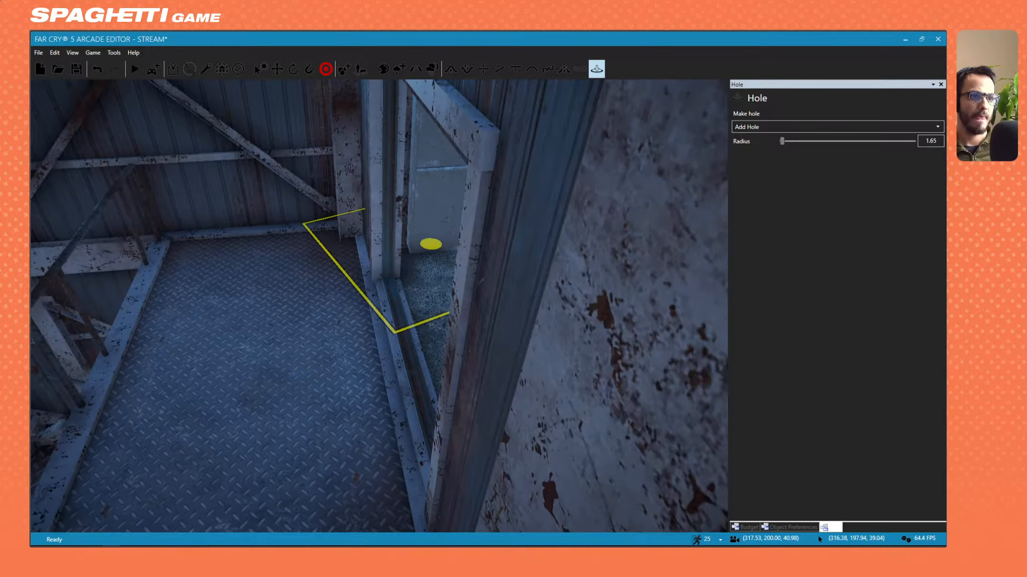
{"action": "key", "text": "s"}
{"action": "mouse_move", "coordinate": [431, 243]}
{"action": "right_mouse_down"}
{"action": "mouse_move", "coordinate": [434, 254]}
{"action": "mouse_move", "coordinate": [441, 240]}
{"action": "right_mouse_up"}
{"action": "left_click_drag", "start_coordinate": [441, 240], "coordinate": [518, 232]}
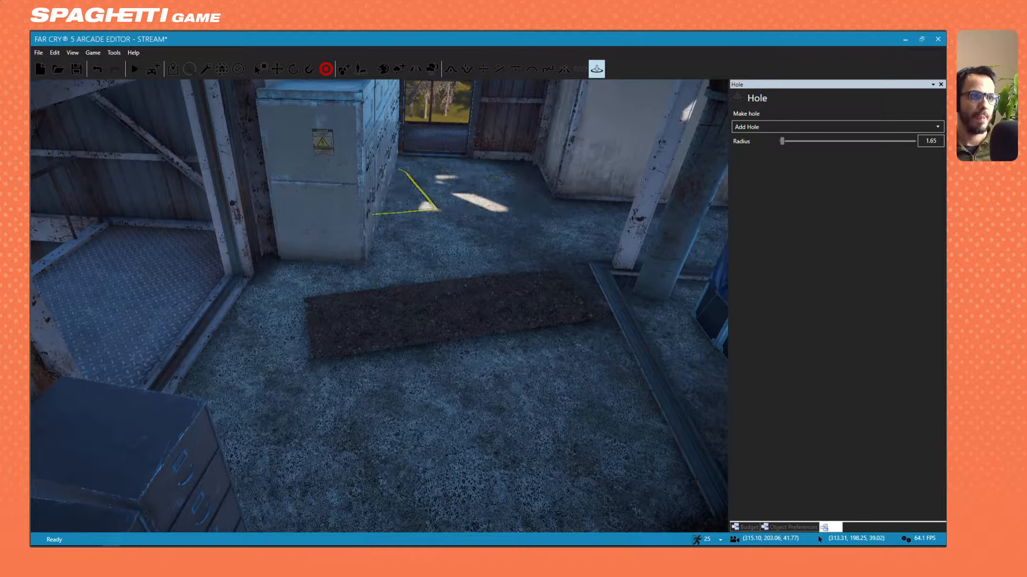
{"action": "left_click_drag", "start_coordinate": [401, 303], "coordinate": [479, 276]}
Examine the building interior, the exterior walls and the surrounding concrete bases for remaining terrain problems.
{"action": "key", "text": "d"}
{"action": "right_click_drag", "start_coordinate": [484, 270], "coordinate": [295, 246]}
{"action": "key", "text": "s"}
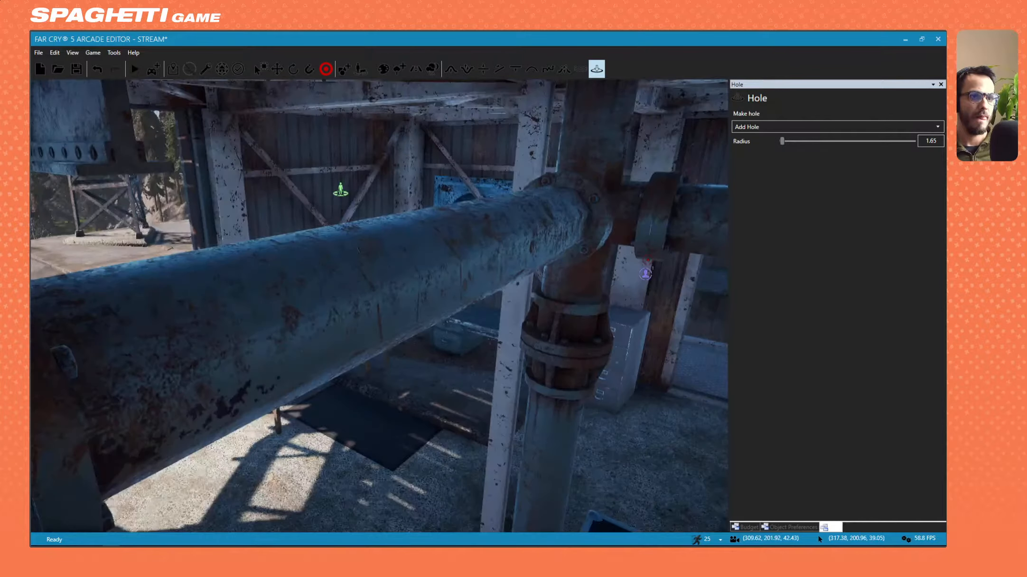
{"action": "key", "text": "w"}
{"action": "right_click_drag", "start_coordinate": [380, 285], "coordinate": [204, 346]}
{"action": "key", "text": "s"}
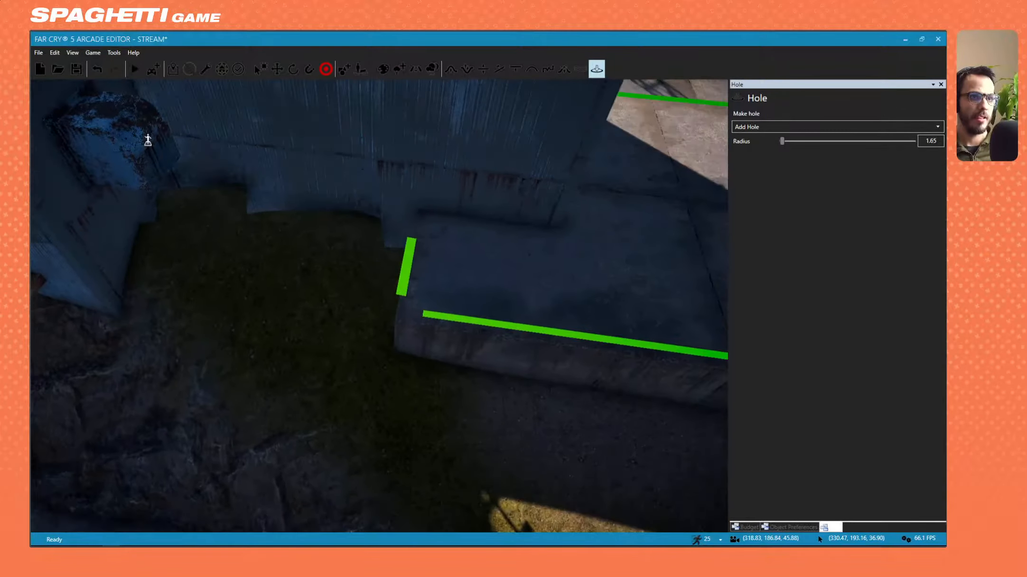
{"action": "mouse_move", "coordinate": [531, 257]}
{"action": "right_mouse_down"}
{"action": "mouse_move", "coordinate": [524, 218]}
{"action": "mouse_move", "coordinate": [366, 208]}
{"action": "mouse_move", "coordinate": [404, 209]}
{"action": "right_mouse_up"}
{"action": "key", "text": "a"}
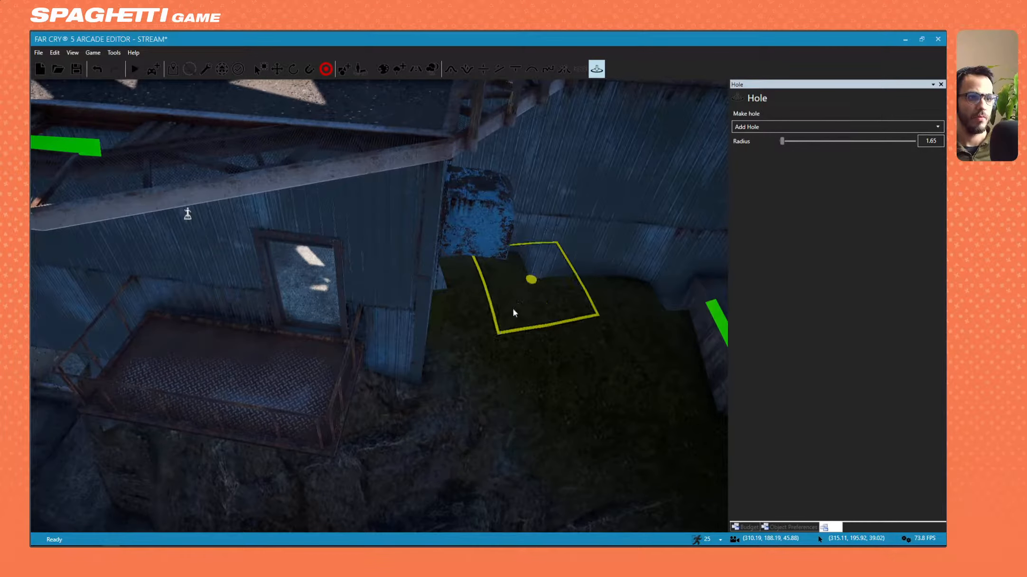
{"action": "key", "text": "d"}
{"action": "right_click_drag", "start_coordinate": [513, 308], "coordinate": [373, 234]}
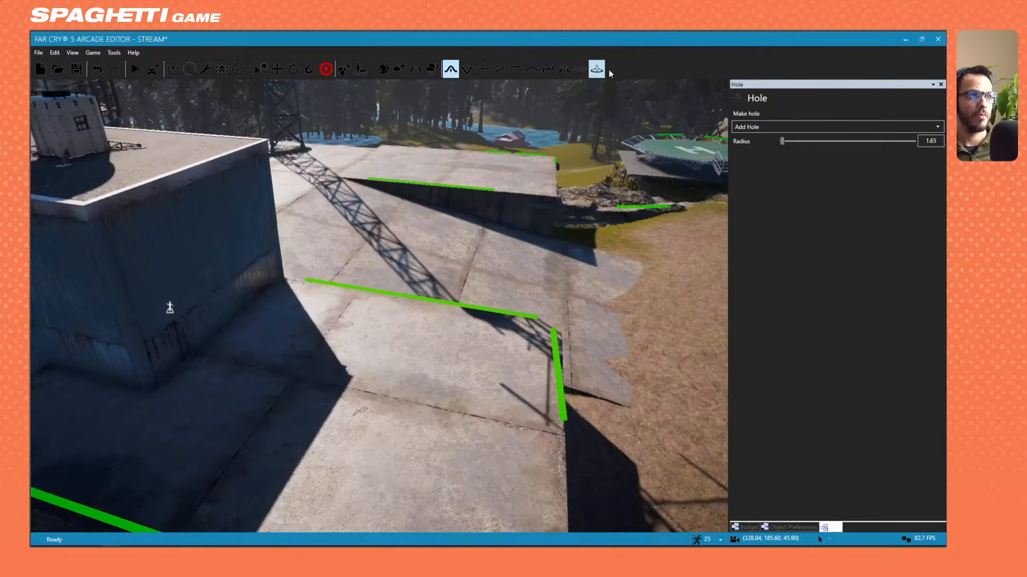
{"action": "key", "text": "s"}
{"action": "key", "text": "a"}
{"action": "key", "text": "Escape"}
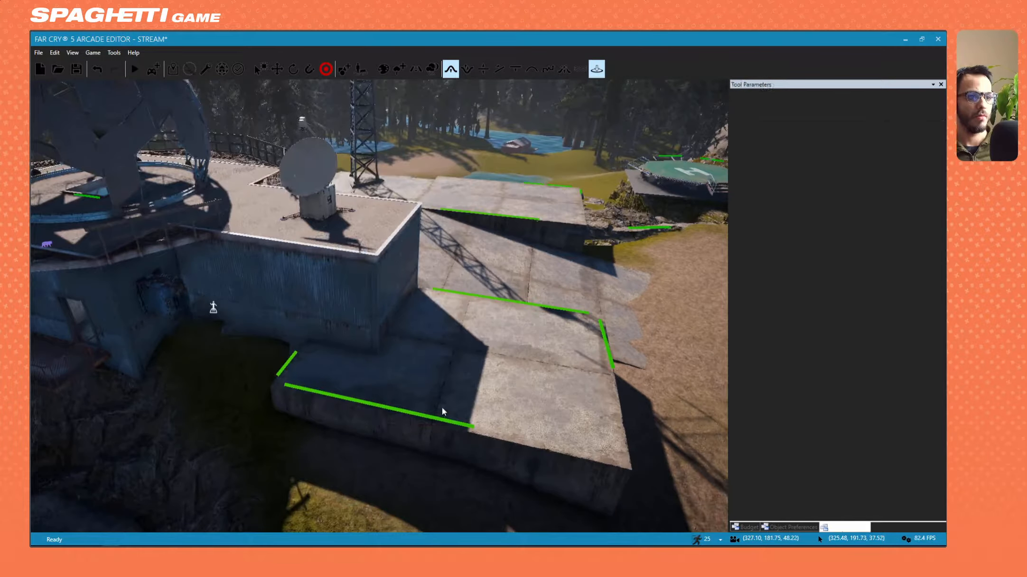
Select the concrete base beside the blue building and slide it outward toward the dirt end of the ramp.
{"action": "right_click_drag", "start_coordinate": [442, 401], "coordinate": [462, 403]}
{"action": "key", "text": "s"}
{"action": "key", "text": "d"}
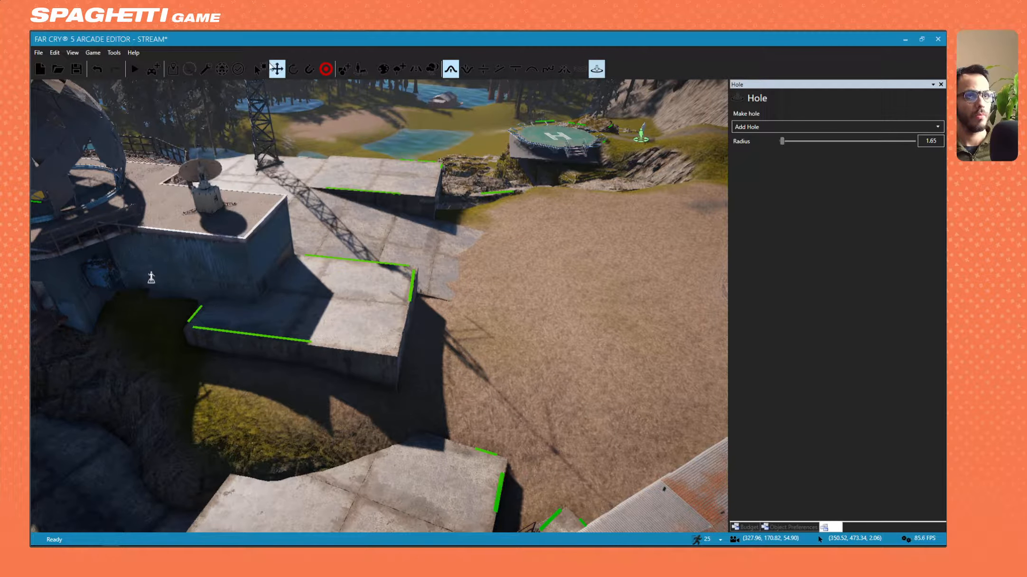
{"action": "left_click", "coordinate": [358, 319]}
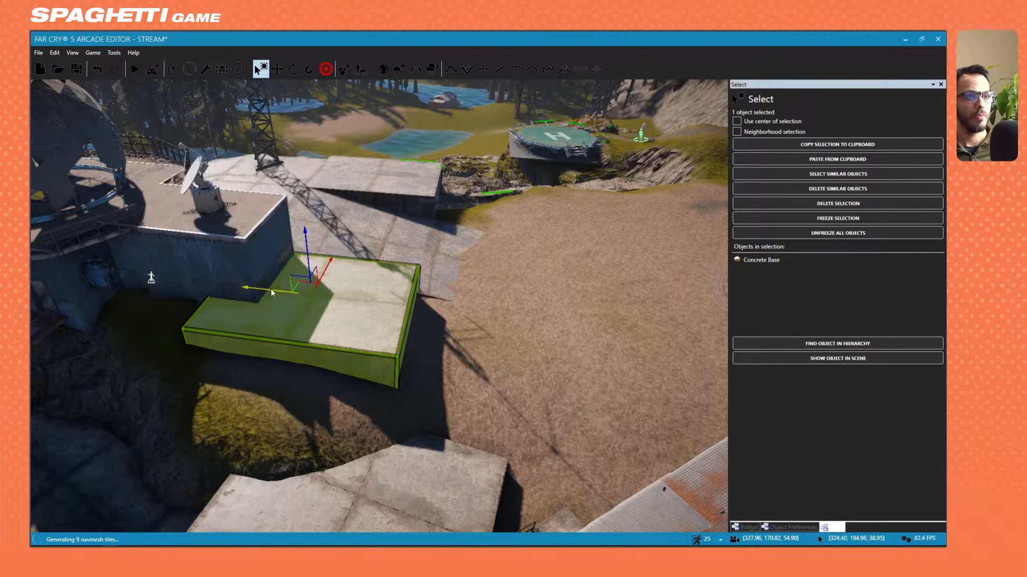
{"action": "left_click_drag", "start_coordinate": [272, 290], "coordinate": [319, 298]}
{"action": "key", "text": "w"}
{"action": "key", "text": "d"}
{"action": "right_click_drag", "start_coordinate": [319, 298], "coordinate": [209, 266]}
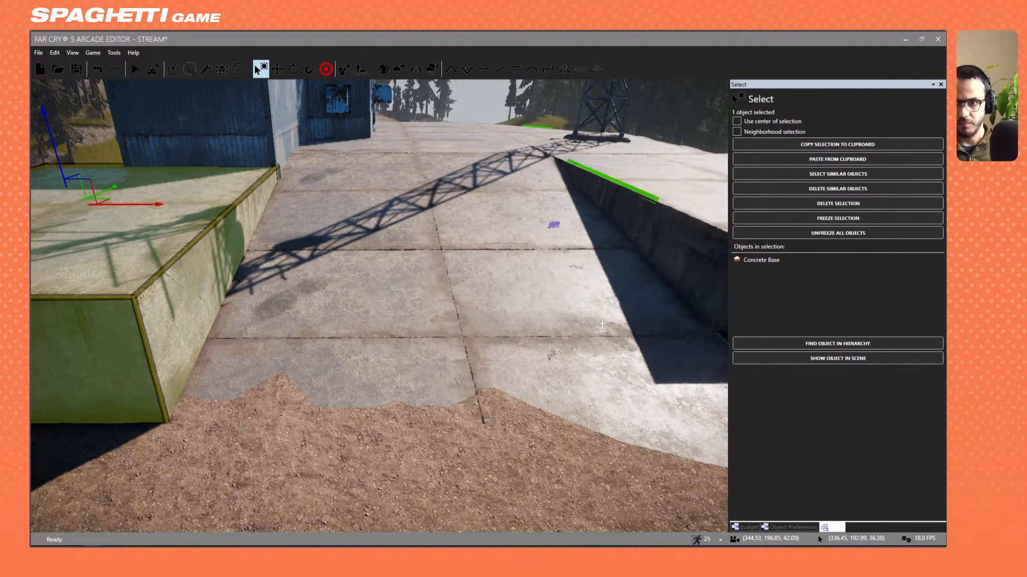
Inspect the alignment of the concrete base with the ramp and the blue building from ground level and above.
{"action": "key", "text": "s"}
{"action": "right_click_drag", "start_coordinate": [475, 327], "coordinate": [446, 298]}
{"action": "key", "text": "w"}
{"action": "key", "text": "a"}
{"action": "key", "text": "a"}
{"action": "right_click_drag", "start_coordinate": [118, 352], "coordinate": [403, 328]}
{"action": "key", "text": "s"}
{"action": "key", "text": "w"}
{"action": "left_click", "coordinate": [371, 293]}
{"action": "key", "text": "w"}
{"action": "right_click_drag", "start_coordinate": [372, 292], "coordinate": [161, 318]}
{"action": "key", "text": "s"}
{"action": "key", "text": "w"}
{"action": "right_click_drag", "start_coordinate": [351, 365], "coordinate": [305, 361]}
{"action": "key", "text": "s"}
{"action": "left_click", "coordinate": [306, 368]}
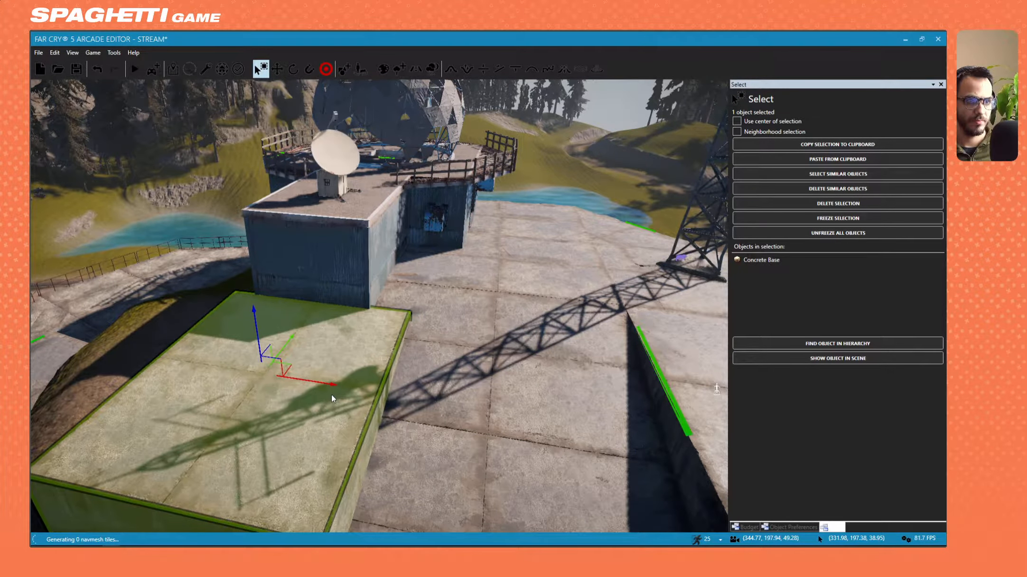
Cut further terrain holes of radius 1.65 in the stairwell to uncover the lower metal stairs.
{"action": "right_click_drag", "start_coordinate": [418, 380], "coordinate": [300, 427]}
{"action": "key", "text": "w"}
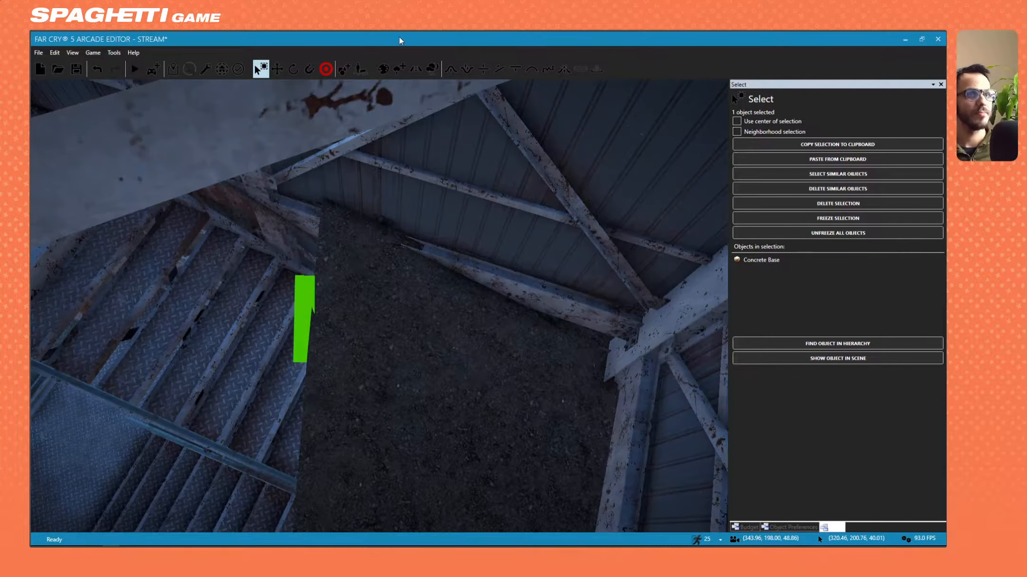
{"action": "left_click", "coordinate": [597, 69]}
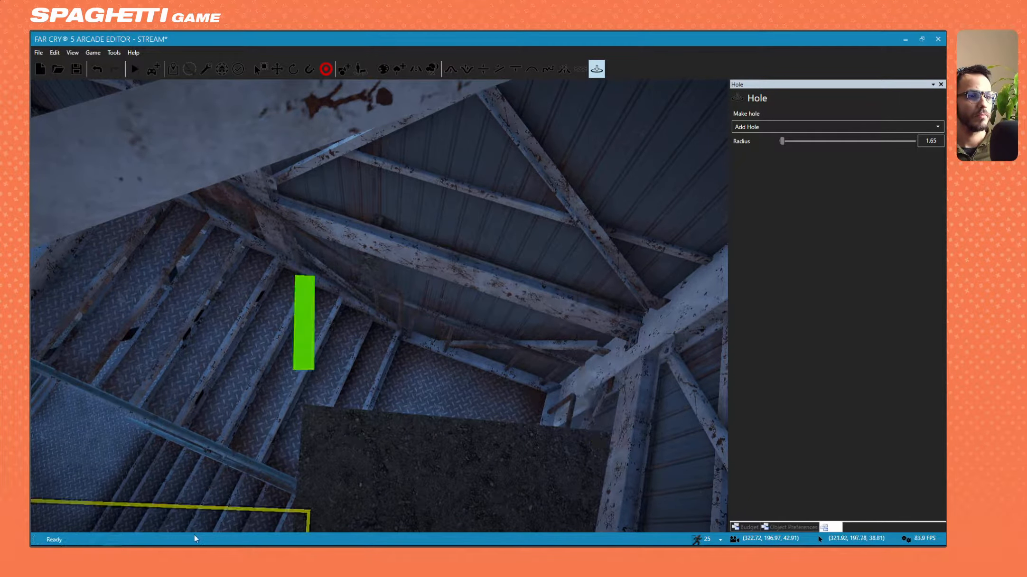
{"action": "right_click_drag", "start_coordinate": [238, 363], "coordinate": [371, 383]}
{"action": "mouse_move", "coordinate": [371, 383]}
{"action": "left_mouse_down"}
{"action": "mouse_move", "coordinate": [559, 351]}
{"action": "mouse_move", "coordinate": [345, 216]}
{"action": "left_mouse_up"}
Lower the concrete base that protrudes through the floor beneath the tables inside the building.
{"action": "right_click_drag", "start_coordinate": [446, 278], "coordinate": [238, 280]}
{"action": "key", "text": "a"}
{"action": "right_click_drag", "start_coordinate": [411, 365], "coordinate": [440, 333]}
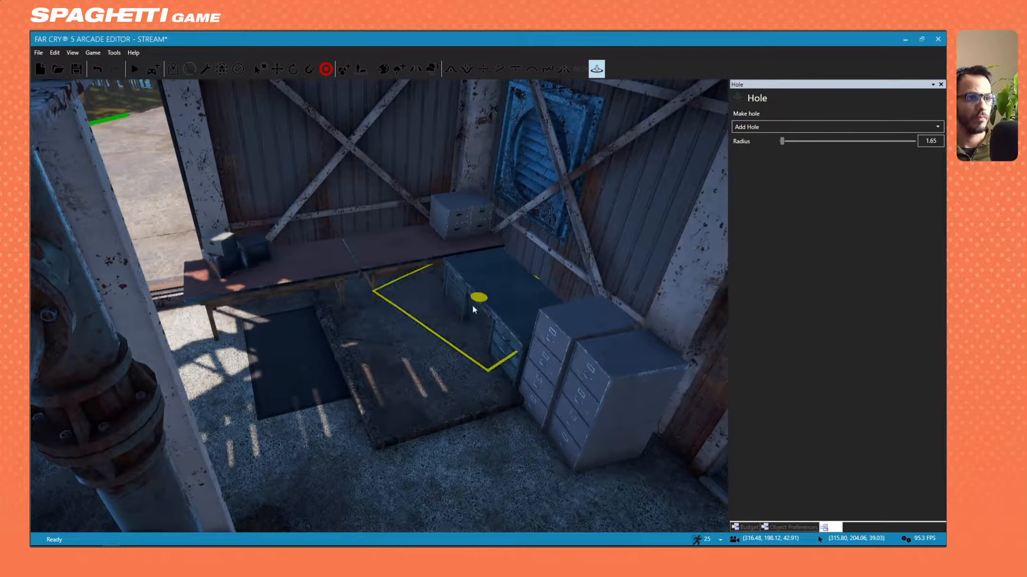
{"action": "mouse_move", "coordinate": [368, 321]}
{"action": "right_mouse_down"}
{"action": "mouse_move", "coordinate": [373, 332]}
{"action": "mouse_move", "coordinate": [470, 328]}
{"action": "mouse_move", "coordinate": [442, 304]}
{"action": "mouse_move", "coordinate": [368, 313]}
{"action": "right_mouse_up"}
{"action": "key", "text": "s"}
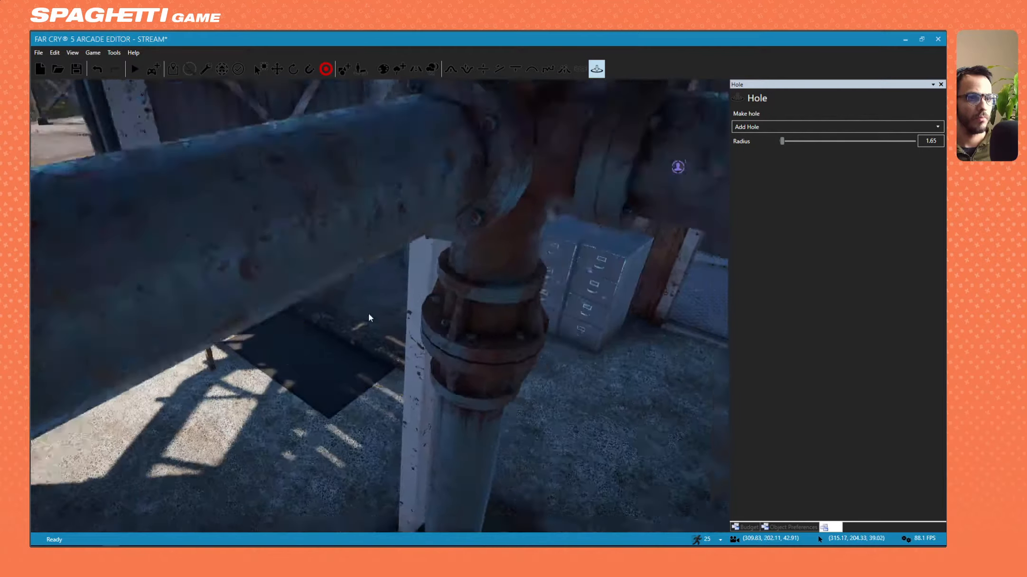
{"action": "scroll", "coordinate": [367, 328], "scroll_direction": "up", "scroll_amount": 4}
{"action": "scroll", "coordinate": [364, 366], "scroll_direction": "down", "scroll_amount": 2}
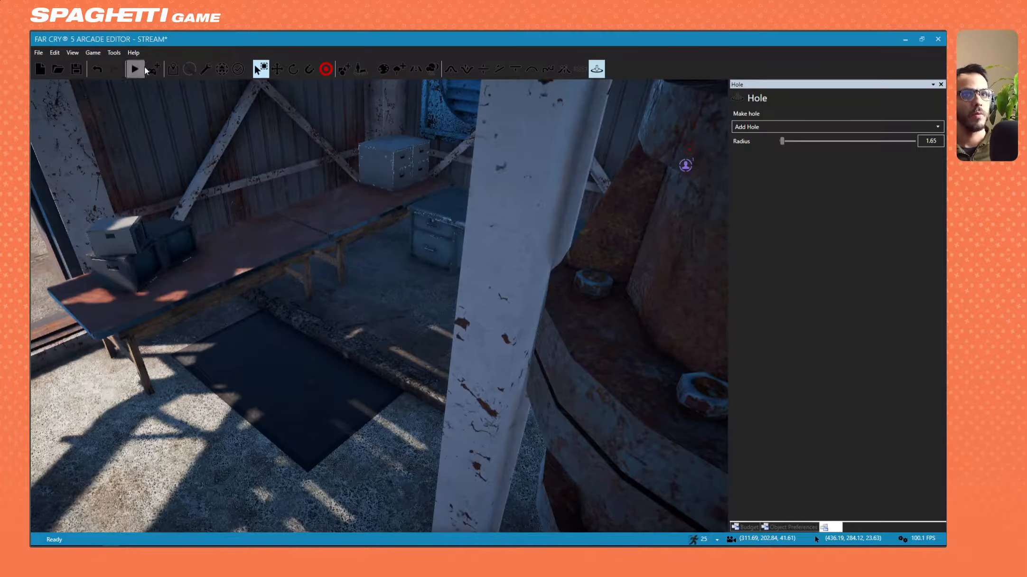
{"action": "key", "text": "a"}
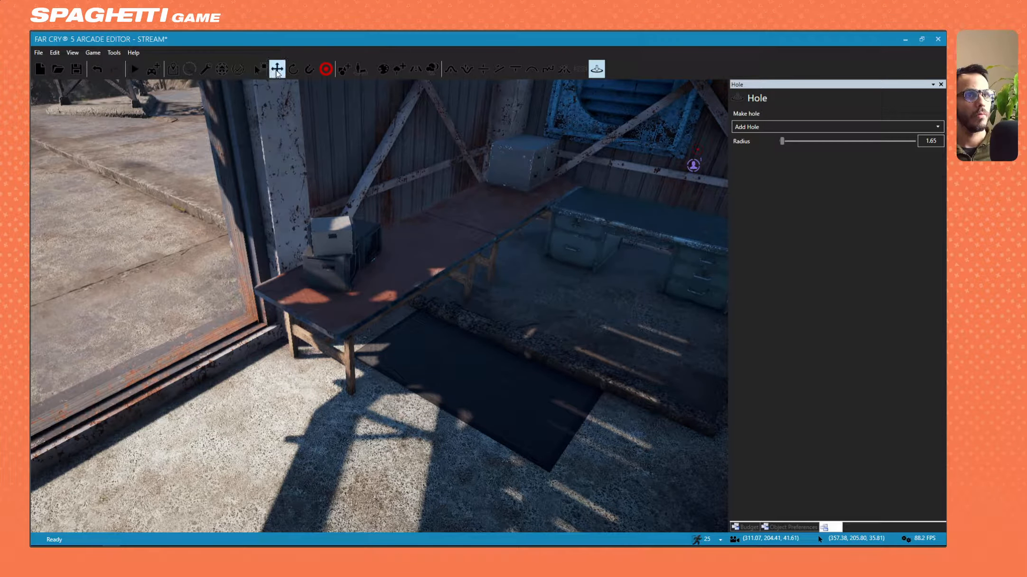
{"action": "left_click", "coordinate": [277, 70]}
{"action": "left_click", "coordinate": [510, 320]}
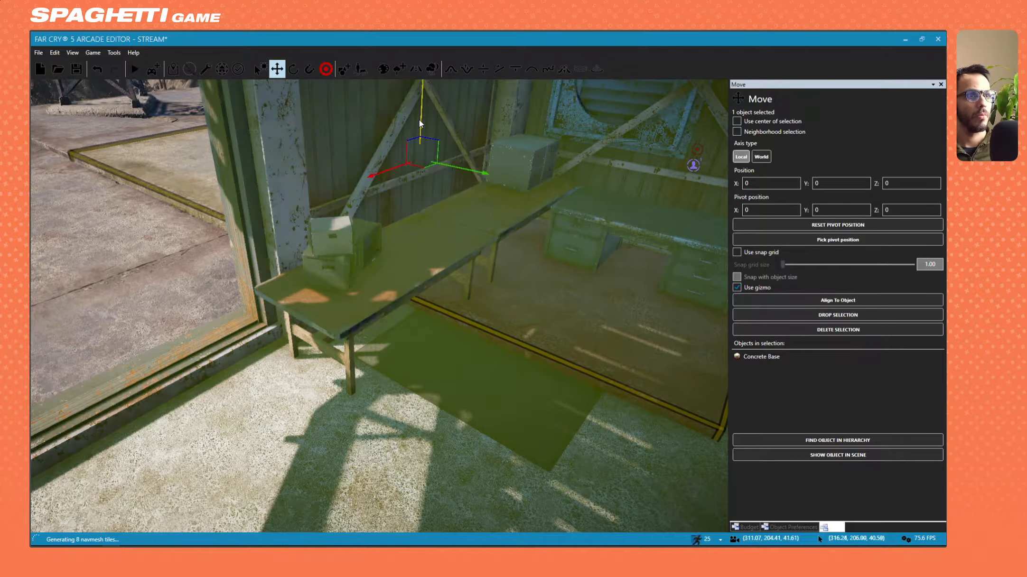
{"action": "left_click_drag", "start_coordinate": [419, 124], "coordinate": [427, 129]}
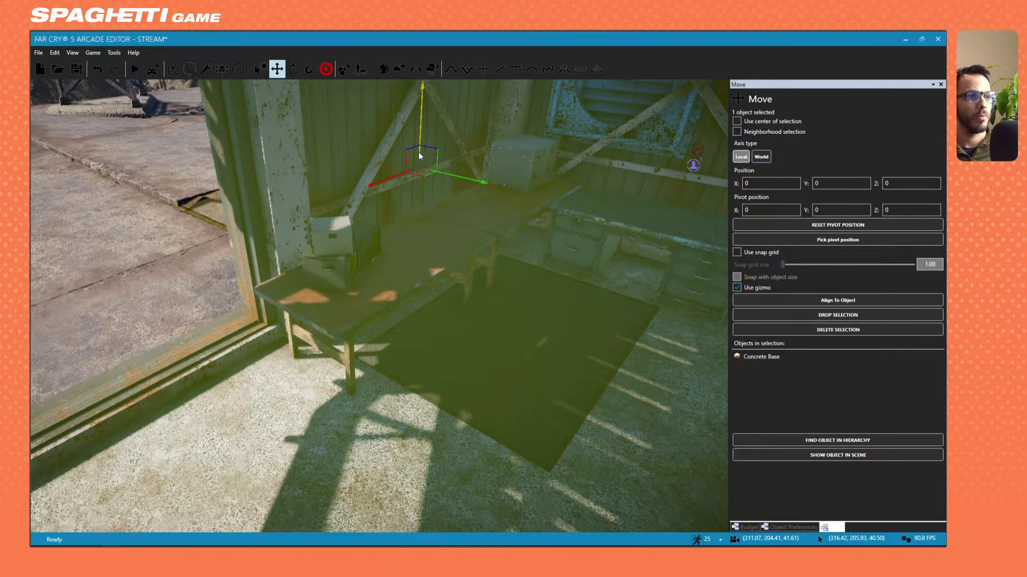
Slide the lowered concrete base sideways to close the gap against the building's corrugated outer wall.
{"action": "right_click_drag", "start_coordinate": [419, 153], "coordinate": [430, 192]}
{"action": "key", "text": "a"}
{"action": "mouse_move", "coordinate": [477, 191]}
{"action": "left_mouse_down"}
{"action": "mouse_move", "coordinate": [261, 165]}
{"action": "mouse_move", "coordinate": [300, 176]}
{"action": "left_mouse_up"}
{"action": "key", "text": "a"}
{"action": "right_click_drag", "start_coordinate": [300, 175], "coordinate": [362, 235]}
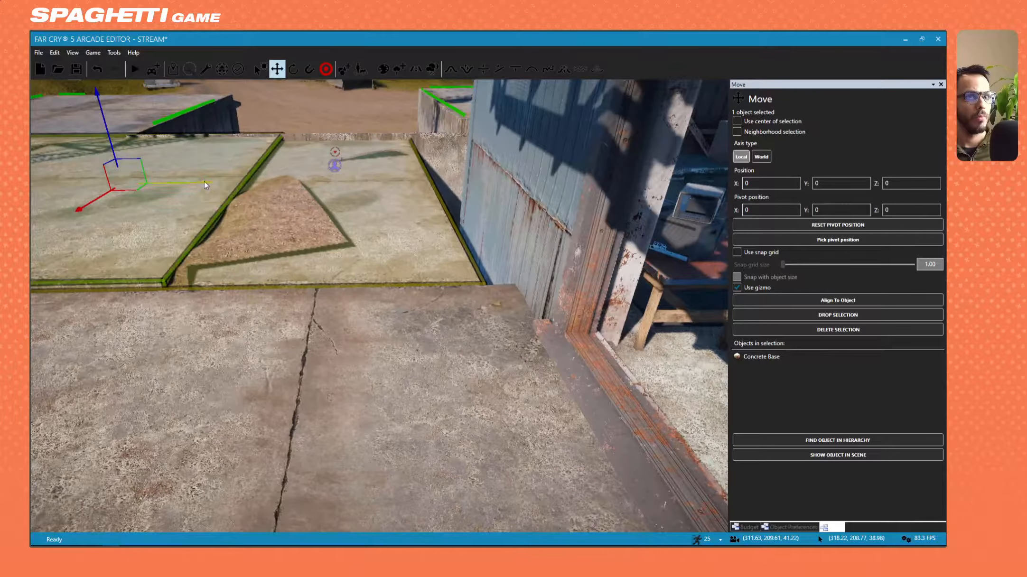
{"action": "left_click_drag", "start_coordinate": [209, 180], "coordinate": [230, 183]}
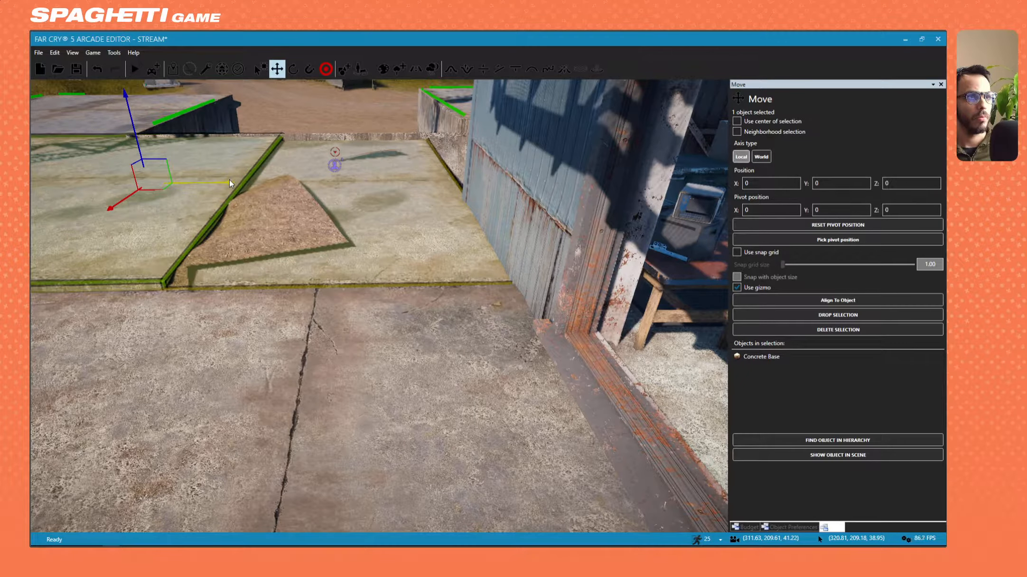
{"action": "right_click_drag", "start_coordinate": [229, 181], "coordinate": [287, 236]}
Undo the last move beside the building's outer wall.
{"action": "key", "text": "d"}
{"action": "left_click", "coordinate": [266, 271]}
{"action": "right_click_drag", "start_coordinate": [266, 270], "coordinate": [401, 349]}
{"action": "key", "text": "s"}
{"action": "key", "text": "w"}
{"action": "key", "text": "s"}
{"action": "key", "text": "ctrl+z"}
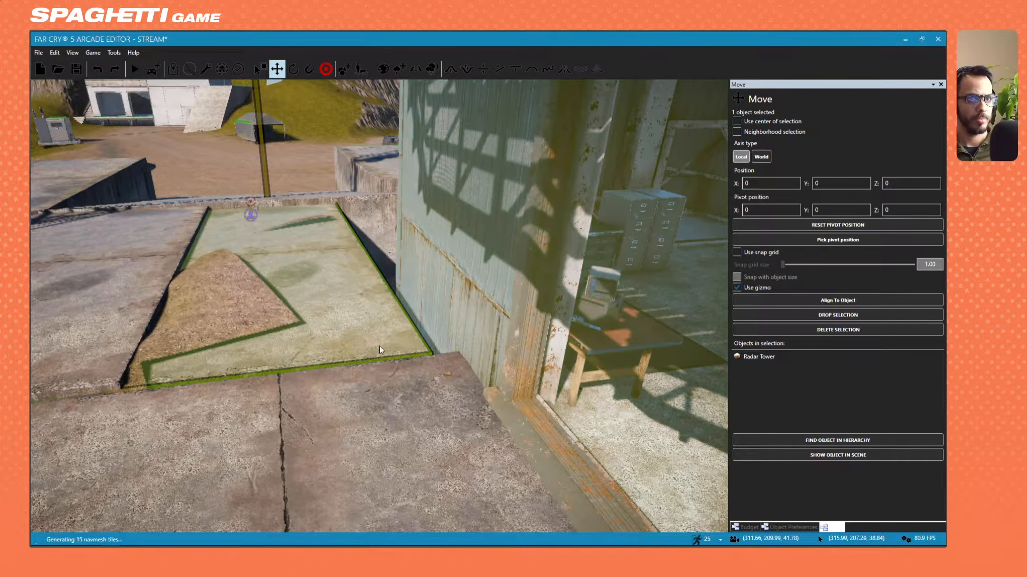
Select the concrete base around the soil patch and nudge it against the building's corrugated wall.
{"action": "key", "text": "d"}
{"action": "mouse_move", "coordinate": [262, 206]}
{"action": "right_mouse_down"}
{"action": "mouse_move", "coordinate": [455, 214]}
{"action": "mouse_move", "coordinate": [280, 240]}
{"action": "mouse_move", "coordinate": [288, 249]}
{"action": "mouse_move", "coordinate": [268, 195]}
{"action": "right_mouse_up"}
{"action": "left_click", "coordinate": [281, 242]}
{"action": "key", "text": "d"}
{"action": "key", "text": "w"}
{"action": "mouse_move", "coordinate": [237, 199]}
{"action": "left_mouse_down"}
{"action": "mouse_move", "coordinate": [237, 183]}
{"action": "mouse_move", "coordinate": [243, 191]}
{"action": "left_mouse_up"}
{"action": "key", "text": "a"}
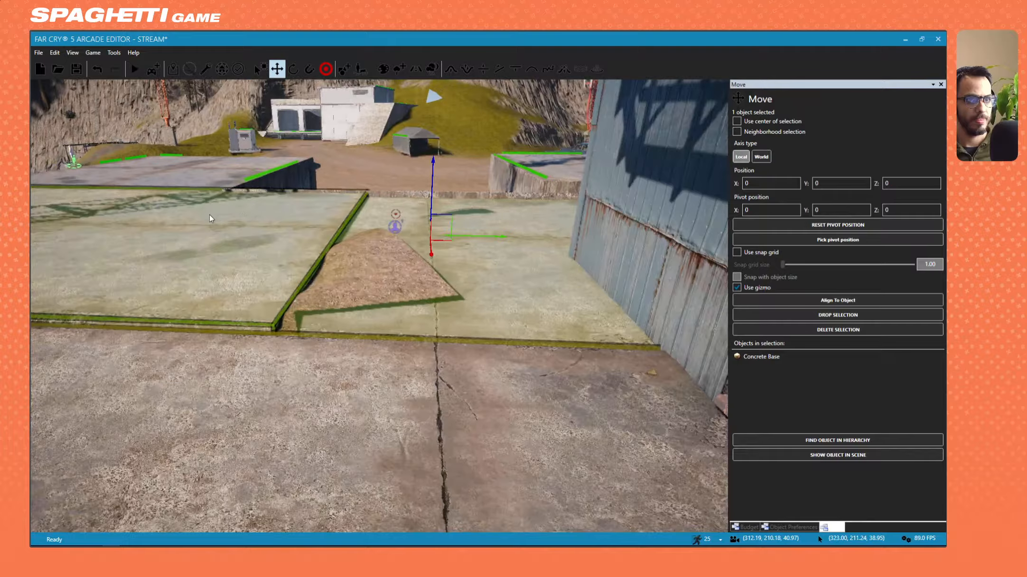
Select the neighbouring concrete base next to the soil patch and nudge it down slightly.
{"action": "left_click", "coordinate": [223, 219]}
{"action": "key", "text": "a"}
{"action": "left_click_drag", "start_coordinate": [302, 181], "coordinate": [302, 185]}
{"action": "key", "text": "d"}
Activate the terrain hole tool and examine the platform slabs, the soil patch and the ramp.
{"action": "right_click_drag", "start_coordinate": [499, 273], "coordinate": [428, 39]}
{"action": "key", "text": "s"}
{"action": "left_click", "coordinate": [597, 69]}
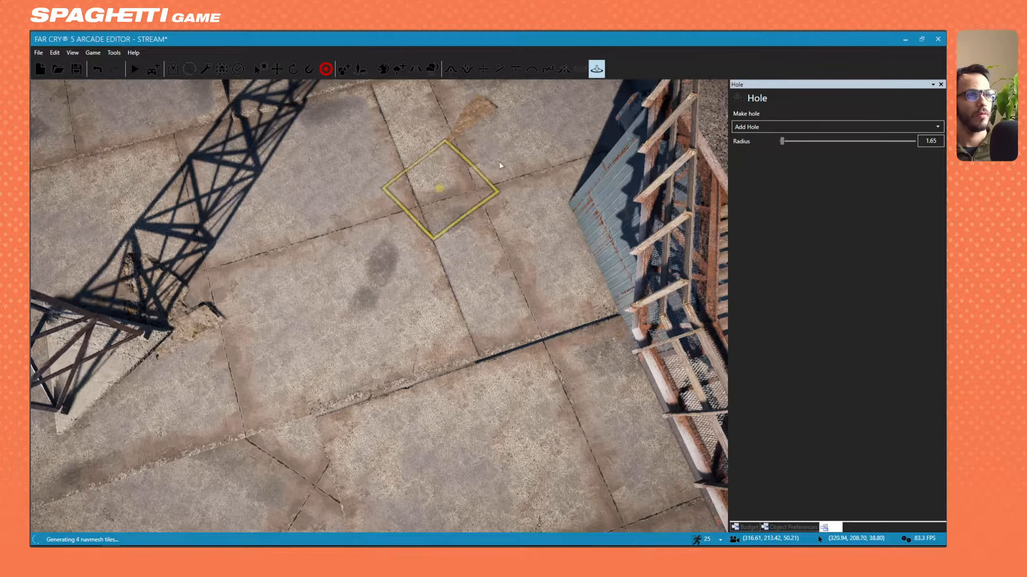
{"action": "key", "text": "s"}
{"action": "right_click_drag", "start_coordinate": [407, 259], "coordinate": [451, 314]}
{"action": "key", "text": "a"}
{"action": "key", "text": "s"}
{"action": "key", "text": "w"}
{"action": "key", "text": "w"}
{"action": "key", "text": "d"}
{"action": "key", "text": "s"}
{"action": "key", "text": "s"}
{"action": "key", "text": "a"}
{"action": "key", "text": "s"}
{"action": "mouse_move", "coordinate": [304, 351]}
{"action": "right_mouse_down"}
{"action": "mouse_move", "coordinate": [332, 314]}
{"action": "mouse_move", "coordinate": [312, 368]}
{"action": "mouse_move", "coordinate": [319, 360]}
{"action": "right_mouse_up"}
{"action": "key", "text": "d"}
{"action": "key", "text": "Escape"}
{"action": "key", "text": "d"}
{"action": "key", "text": "w"}
{"action": "key", "text": "a"}
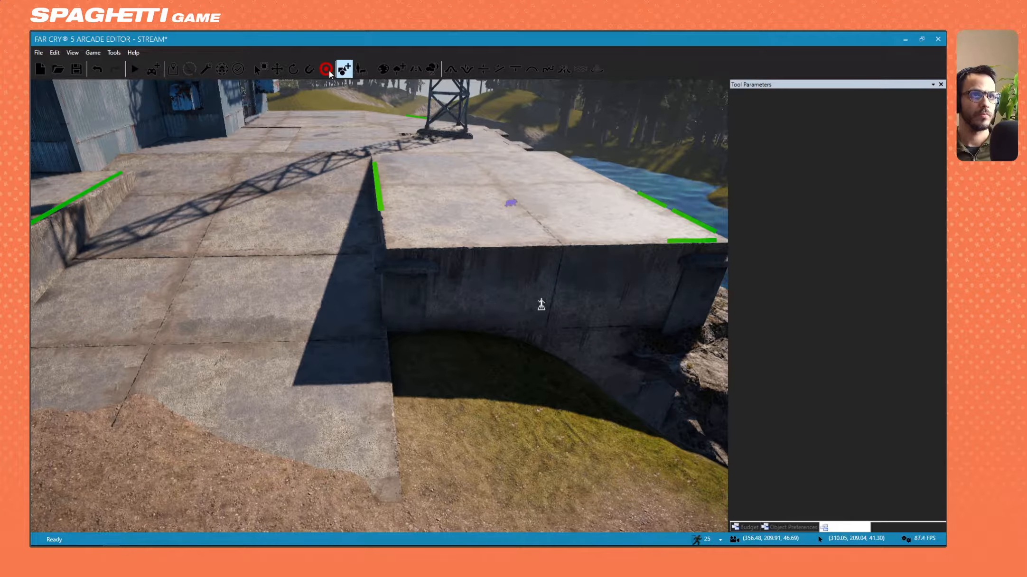
Select the Gate Cult Pillar beside the ramp and bring it across to the opposite concrete base's front corner.
{"action": "left_click", "coordinate": [278, 69]}
{"action": "left_click", "coordinate": [408, 290]}
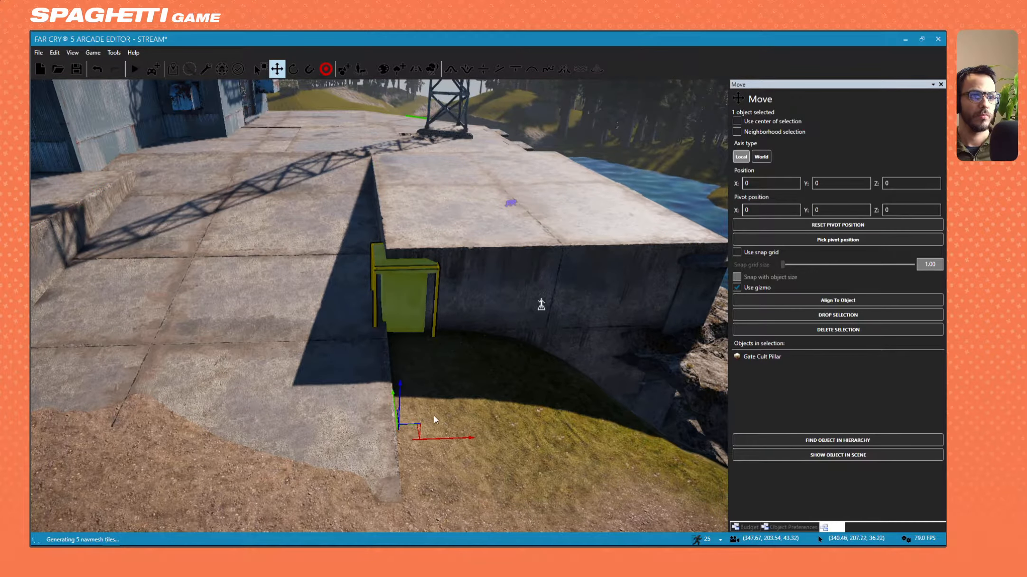
{"action": "right_click_drag", "start_coordinate": [435, 416], "coordinate": [498, 399]}
{"action": "key", "text": "a"}
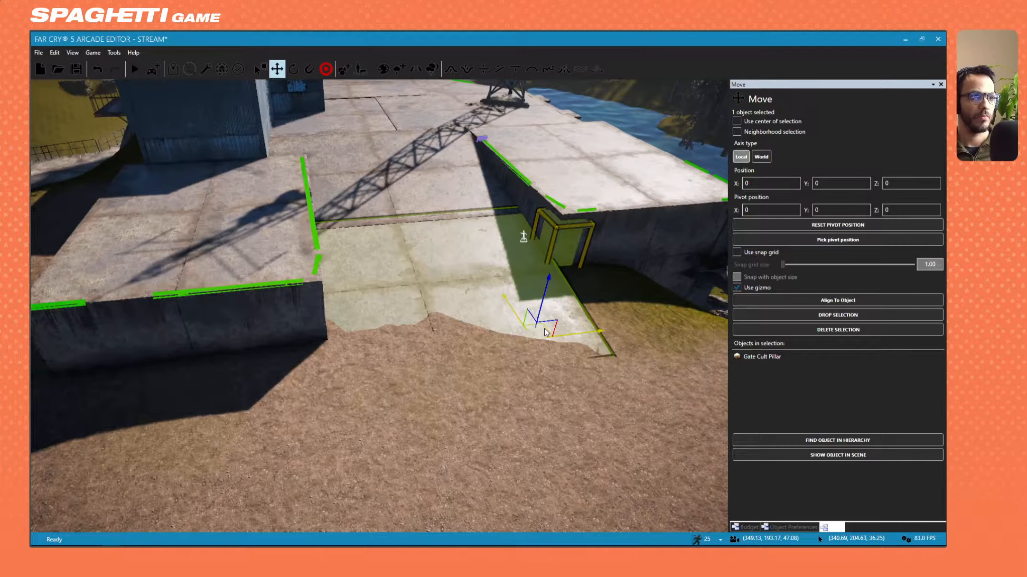
{"action": "left_click_drag", "start_coordinate": [546, 333], "coordinate": [343, 401]}
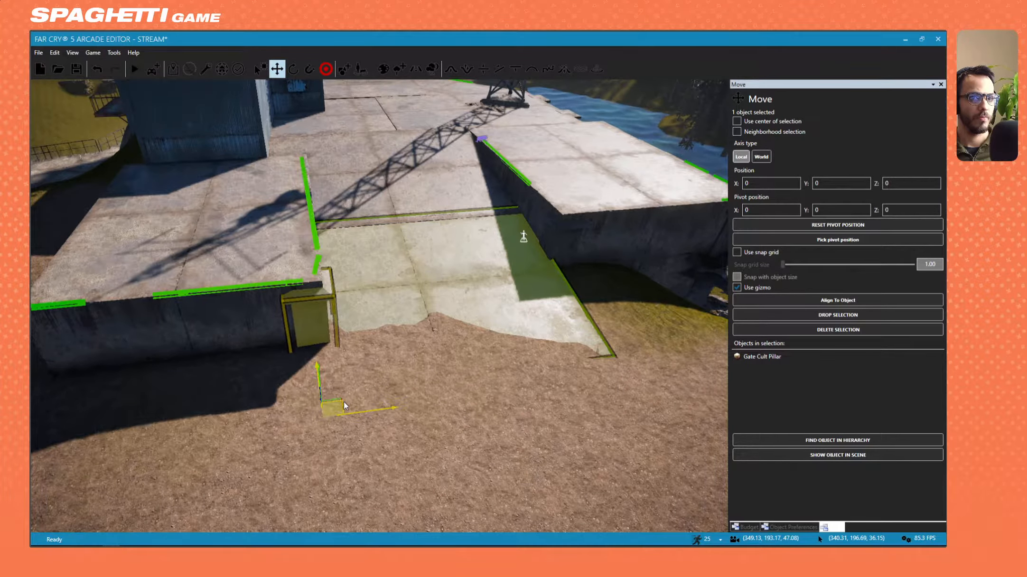
Align the Gate Cult Pillar with the outer corner of the base beside the blue building and deselect it.
{"action": "key", "text": "d"}
{"action": "right_click_drag", "start_coordinate": [344, 403], "coordinate": [537, 349]}
{"action": "key", "text": "w"}
{"action": "key", "text": "a"}
{"action": "key", "text": "a"}
{"action": "key", "text": "s"}
{"action": "left_click_drag", "start_coordinate": [393, 349], "coordinate": [338, 345]}
{"action": "key", "text": "a"}
{"action": "key", "text": "w"}
{"action": "right_click_drag", "start_coordinate": [338, 345], "coordinate": [274, 307]}
{"action": "key", "text": "s"}
{"action": "left_click", "coordinate": [275, 307]}
Select the corner pillar and place a Gate Cult Pillar at the base's other end, near the blue building.
{"action": "key", "text": "s"}
{"action": "right_click_drag", "start_coordinate": [383, 360], "coordinate": [387, 295]}
{"action": "key", "text": "w"}
{"action": "right_click_drag", "start_coordinate": [389, 190], "coordinate": [399, 242]}
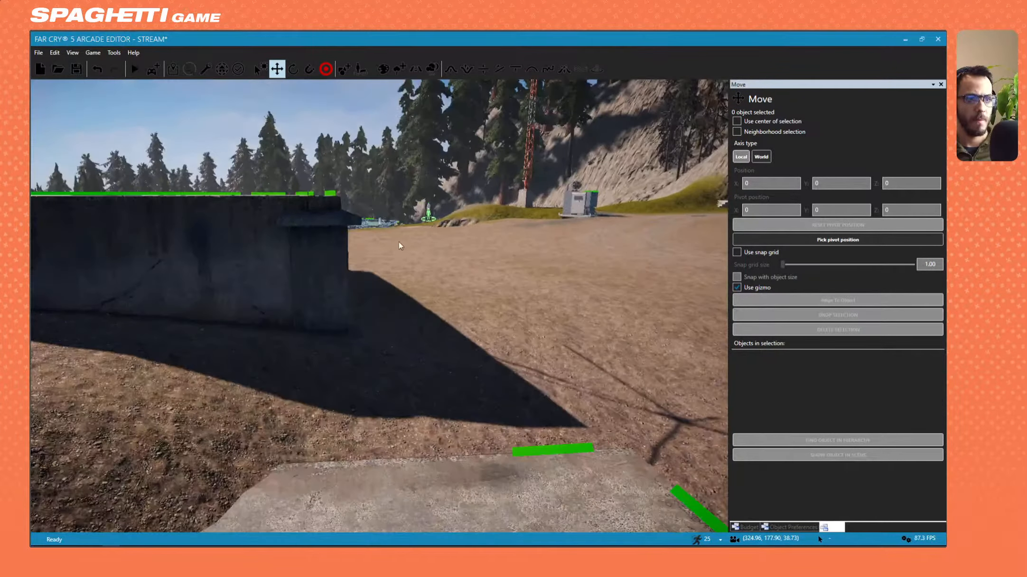
{"action": "left_click", "coordinate": [331, 273]}
{"action": "key", "text": "s"}
{"action": "right_click_drag", "start_coordinate": [330, 273], "coordinate": [318, 303]}
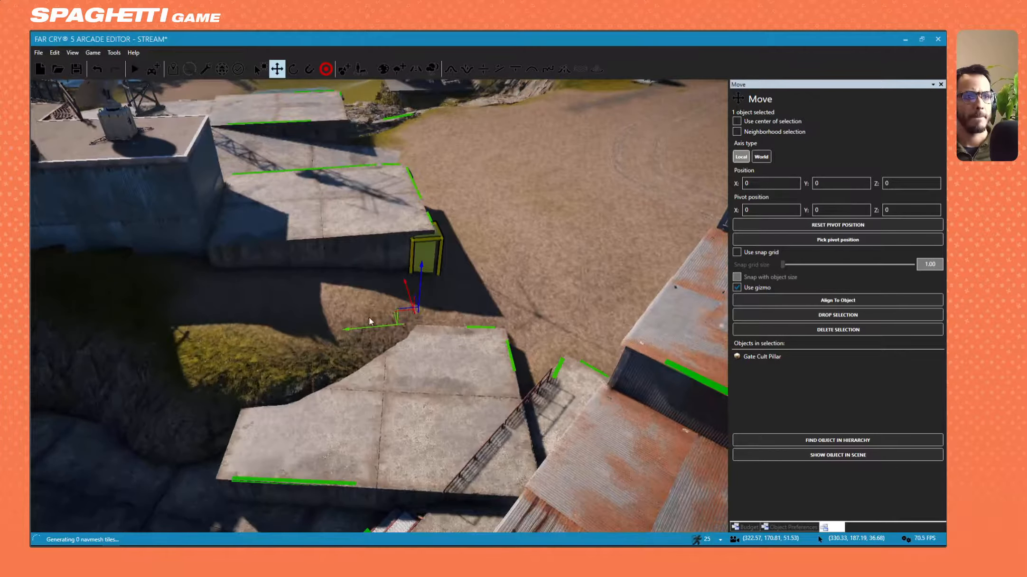
{"action": "left_click_drag", "start_coordinate": [278, 334], "coordinate": [186, 335]}
{"action": "left_click", "coordinate": [442, 272]}
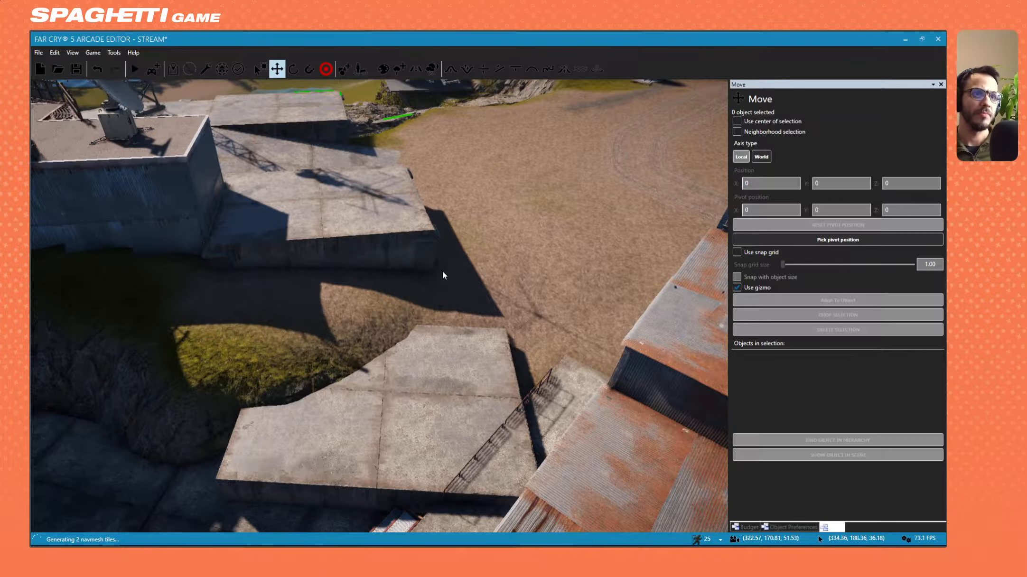
Examine the raised platform, its side walls and the dirt gap between it and the rusty-roofed building.
{"action": "key", "text": "d"}
{"action": "key", "text": "w"}
{"action": "right_click_drag", "start_coordinate": [443, 271], "coordinate": [375, 226]}
{"action": "right_click_drag", "start_coordinate": [380, 306], "coordinate": [342, 237]}
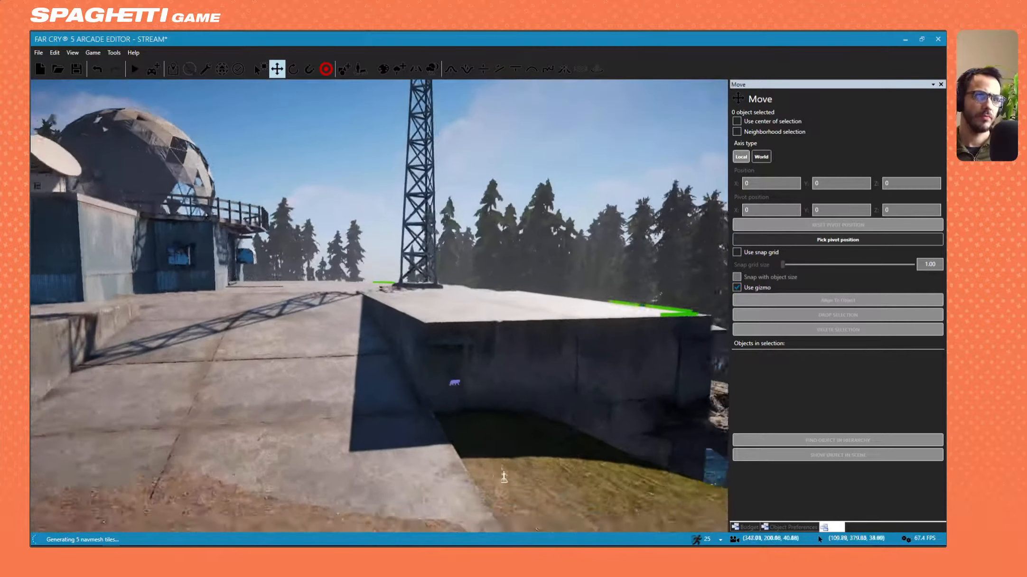
{"action": "key", "text": "s"}
{"action": "key", "text": "w"}
{"action": "key", "text": "w"}
{"action": "right_click_drag", "start_coordinate": [465, 208], "coordinate": [409, 164]}
{"action": "key", "text": "s"}
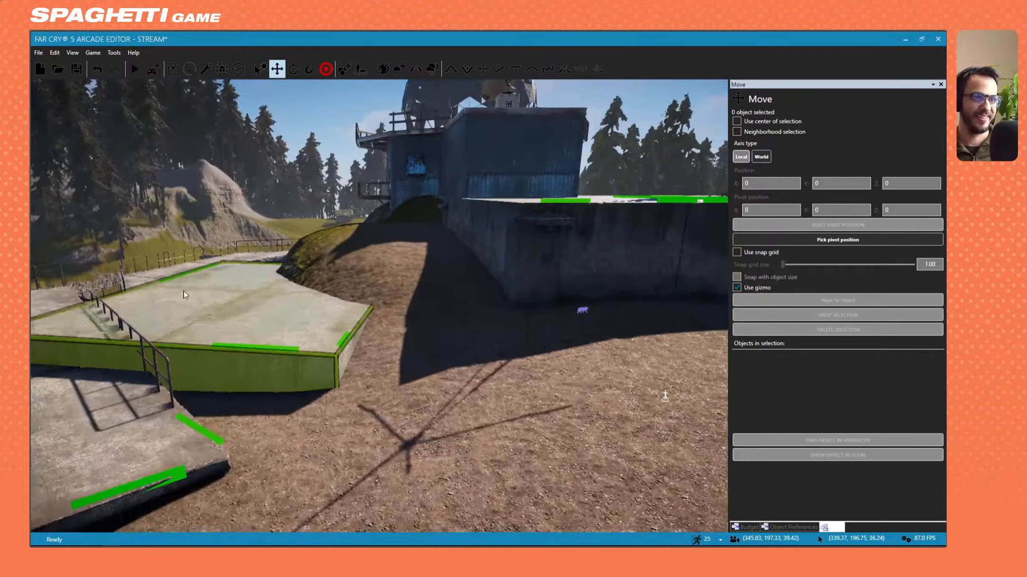
Select the Concrete Base between the platform and the rusty-roofed building and snap it to the end of the walkway.
{"action": "left_click", "coordinate": [304, 289]}
{"action": "right_click_drag", "start_coordinate": [304, 289], "coordinate": [343, 289]}
{"action": "key", "text": "w"}
{"action": "key", "text": "s"}
{"action": "left_click_drag", "start_coordinate": [333, 287], "coordinate": [445, 349]}
{"action": "key", "text": "s"}
{"action": "right_click_drag", "start_coordinate": [446, 350], "coordinate": [359, 304]}
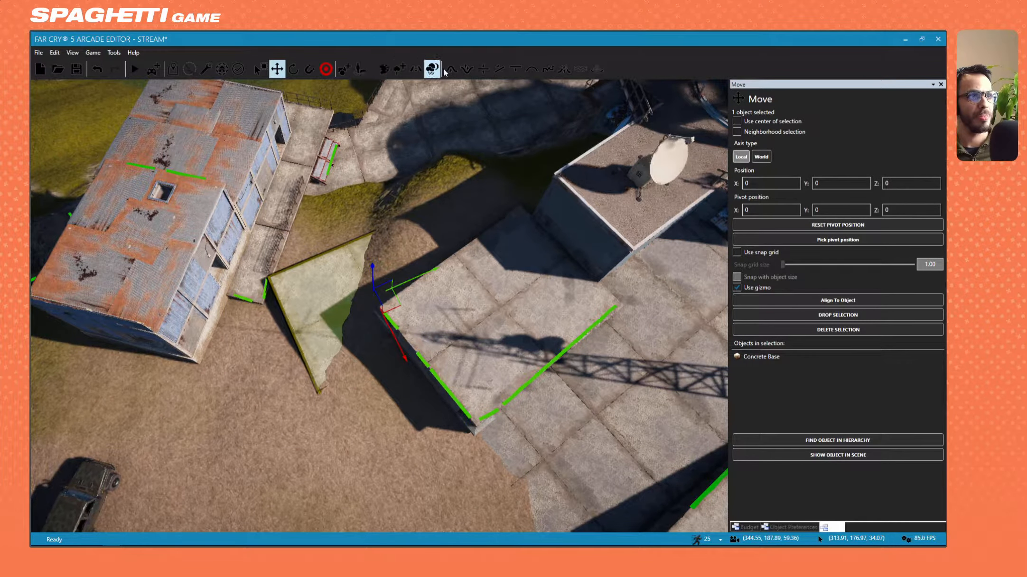
{"action": "left_click", "coordinate": [310, 69]}
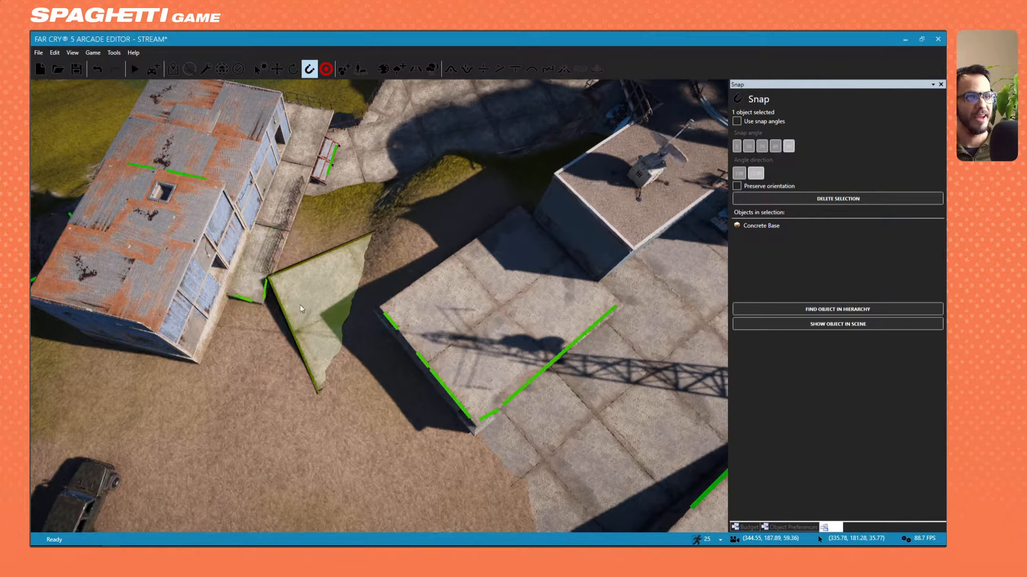
{"action": "left_click", "coordinate": [253, 288]}
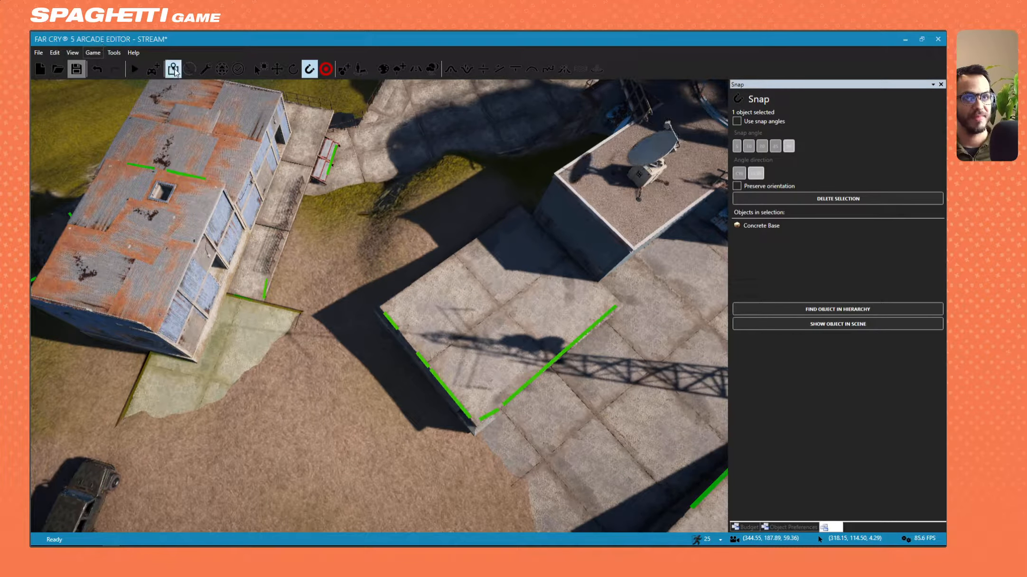
Raise the Concrete Base above the ground and shift it beside the building wall near the walkway's end.
{"action": "left_click", "coordinate": [278, 70]}
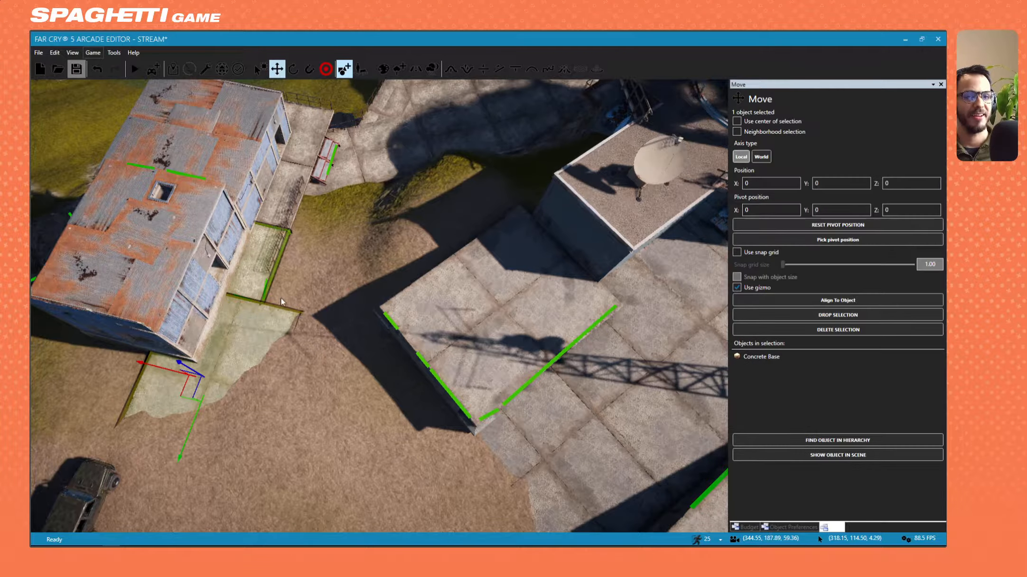
{"action": "left_click_drag", "start_coordinate": [157, 368], "coordinate": [241, 393]}
{"action": "right_click_drag", "start_coordinate": [241, 393], "coordinate": [189, 321]}
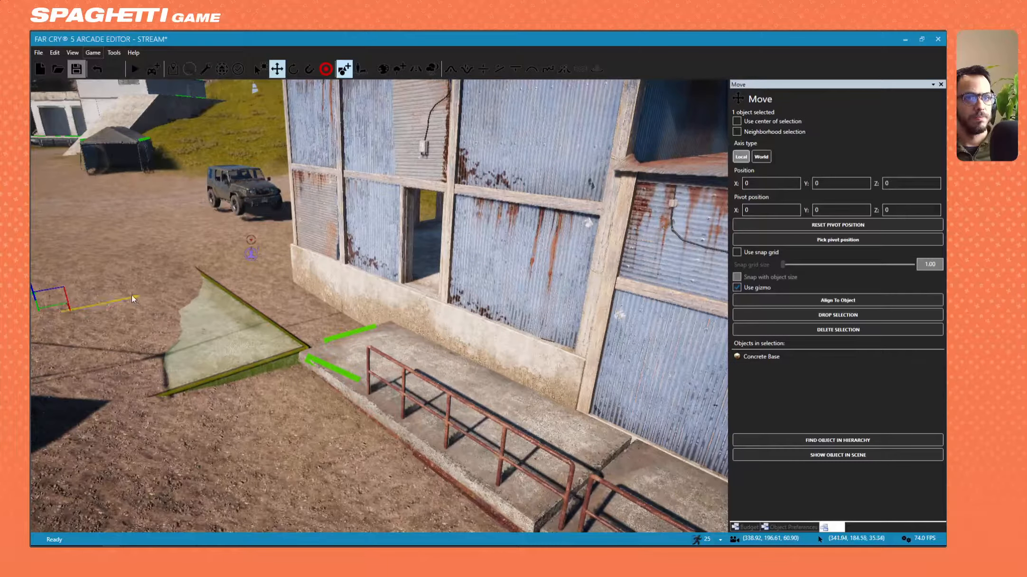
{"action": "left_click_drag", "start_coordinate": [133, 299], "coordinate": [221, 291]}
{"action": "left_click_drag", "start_coordinate": [143, 241], "coordinate": [140, 213]}
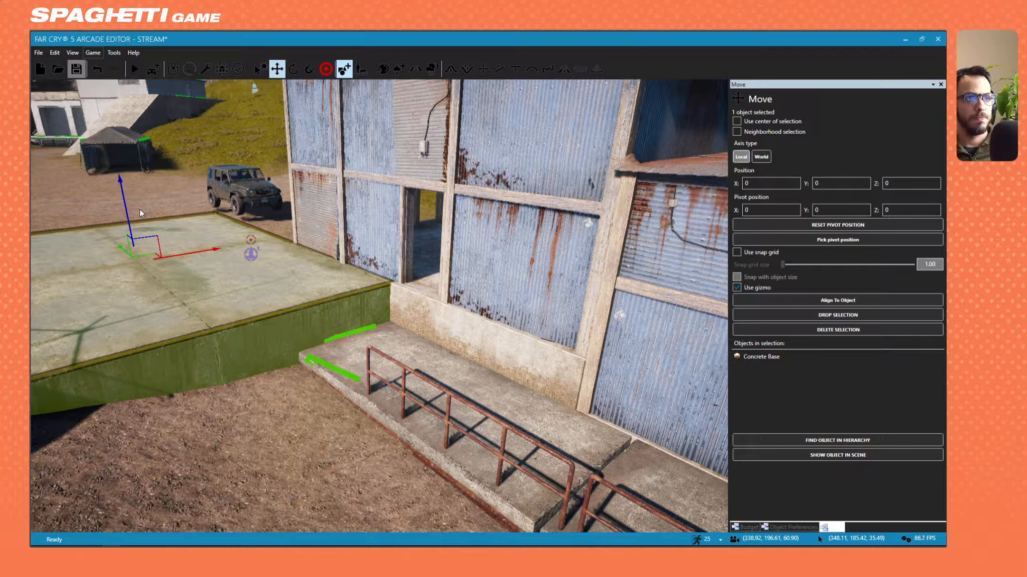
{"action": "left_click_drag", "start_coordinate": [209, 249], "coordinate": [202, 251]}
{"action": "key", "text": "s"}
{"action": "right_click_drag", "start_coordinate": [203, 250], "coordinate": [190, 266]}
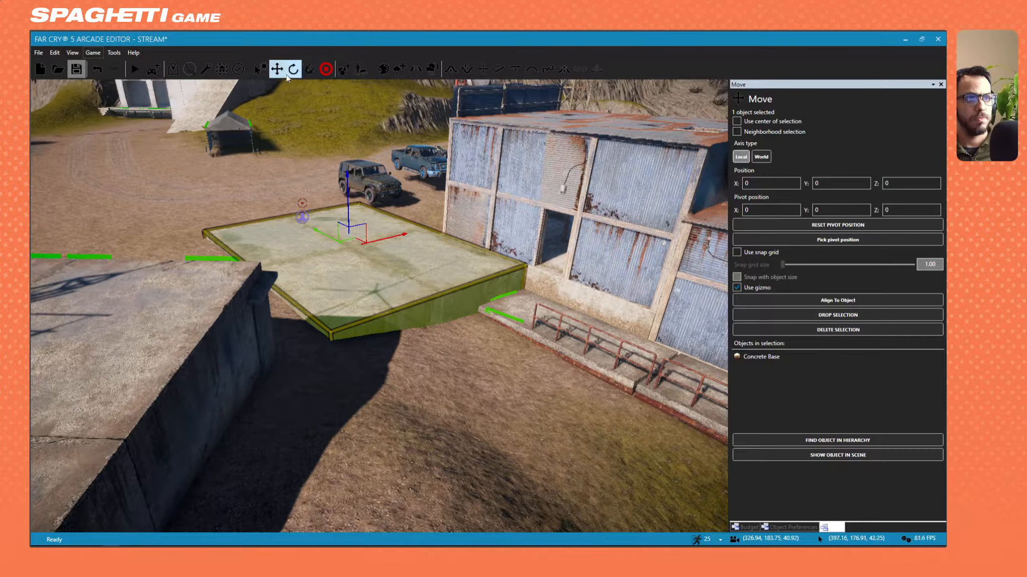
Rotate the Concrete Base about its vertical axis with snap angles and move it back against the building and walkway.
{"action": "left_click", "coordinate": [294, 69]}
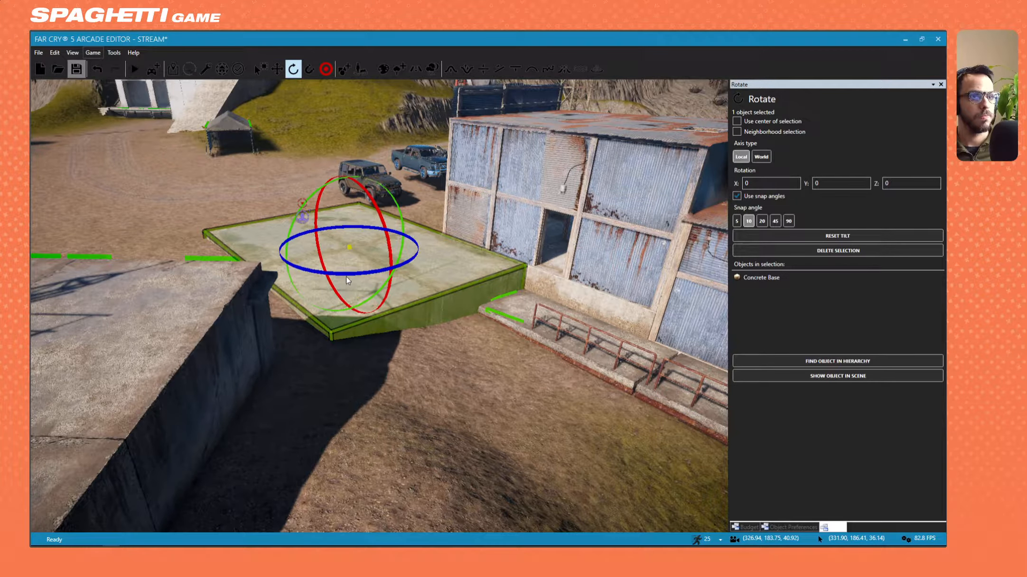
{"action": "left_click_drag", "start_coordinate": [346, 274], "coordinate": [412, 275]}
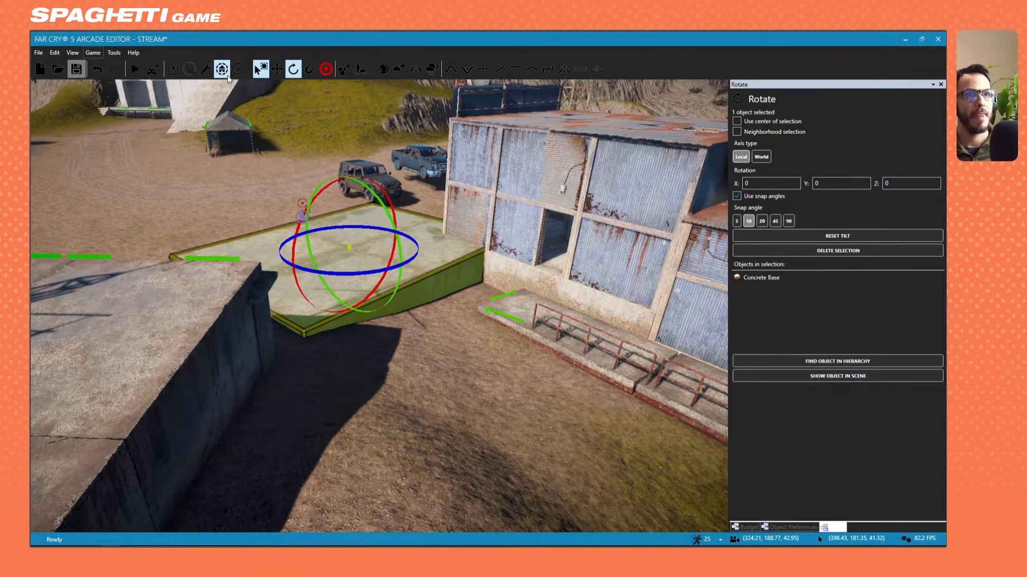
{"action": "left_click", "coordinate": [276, 68]}
{"action": "left_click_drag", "start_coordinate": [376, 248], "coordinate": [409, 285]}
{"action": "right_click_drag", "start_coordinate": [409, 284], "coordinate": [435, 287]}
{"action": "key", "text": "d"}
{"action": "key", "text": "d"}
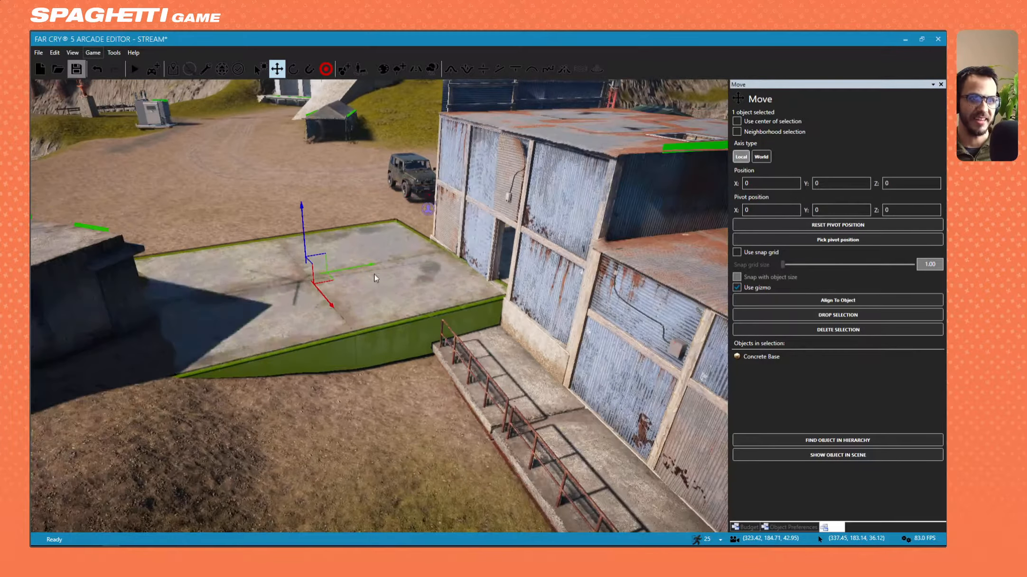
{"action": "left_click_drag", "start_coordinate": [374, 269], "coordinate": [363, 271]}
{"action": "key", "text": "w"}
{"action": "right_click_drag", "start_coordinate": [363, 274], "coordinate": [368, 294]}
{"action": "key", "text": "s"}
Turn the Concrete Base slightly more to run parallel with the building wall and nudge it into place.
{"action": "left_click", "coordinate": [297, 72]}
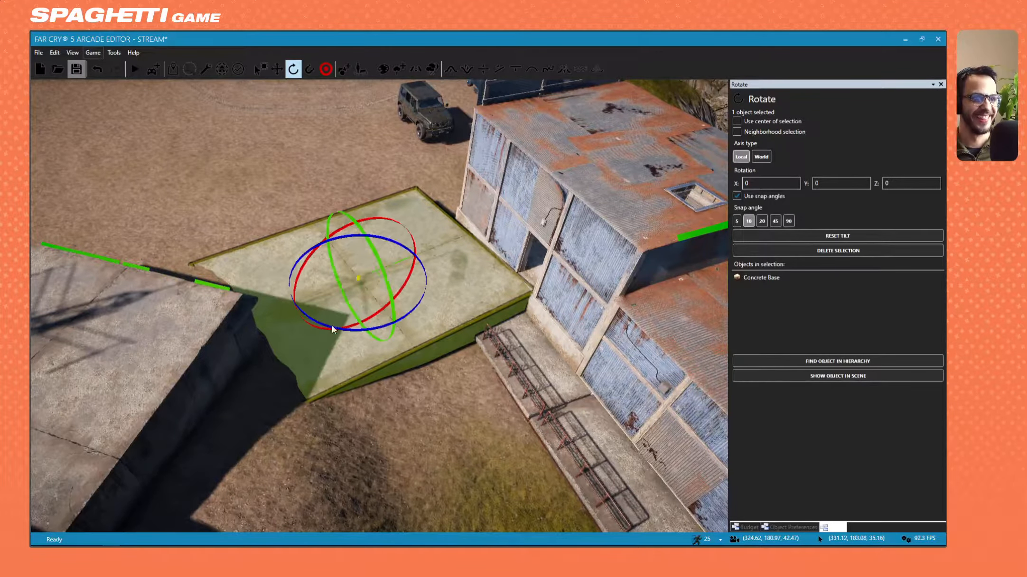
{"action": "left_click_drag", "start_coordinate": [348, 333], "coordinate": [368, 330]}
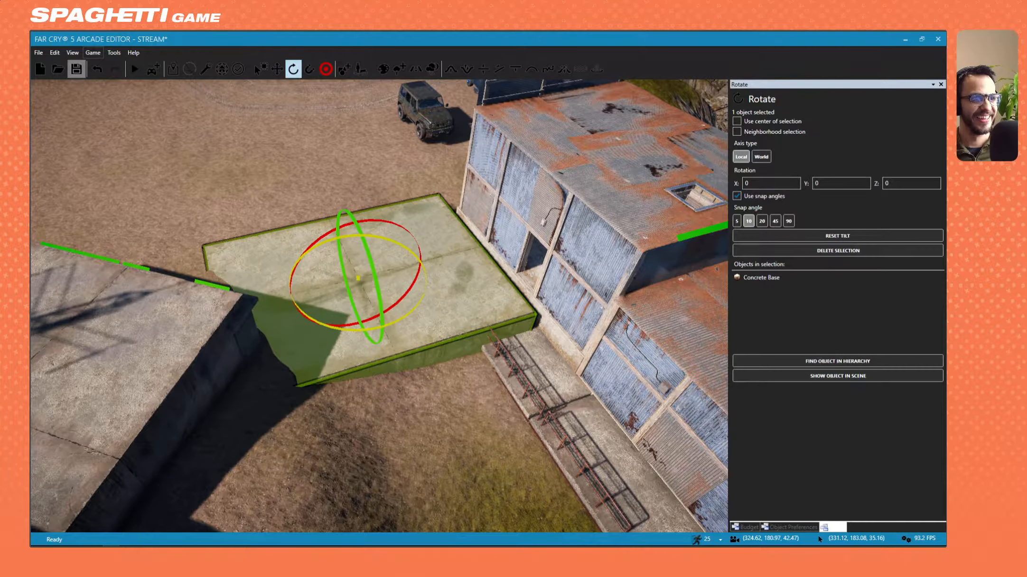
{"action": "left_click", "coordinate": [279, 71]}
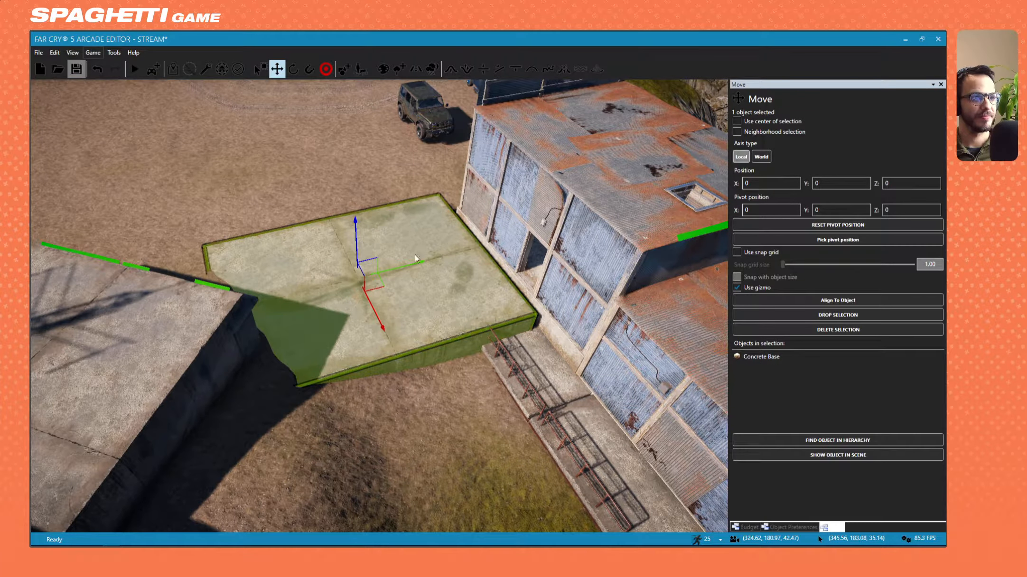
{"action": "left_click_drag", "start_coordinate": [380, 288], "coordinate": [389, 285]}
{"action": "key", "text": "s"}
Examine the red catwalk stairs, the railings and the walkway around the building.
{"action": "right_click_drag", "start_coordinate": [388, 287], "coordinate": [363, 264]}
{"action": "key", "text": "w"}
{"action": "key", "text": "d"}
{"action": "key", "text": "s"}
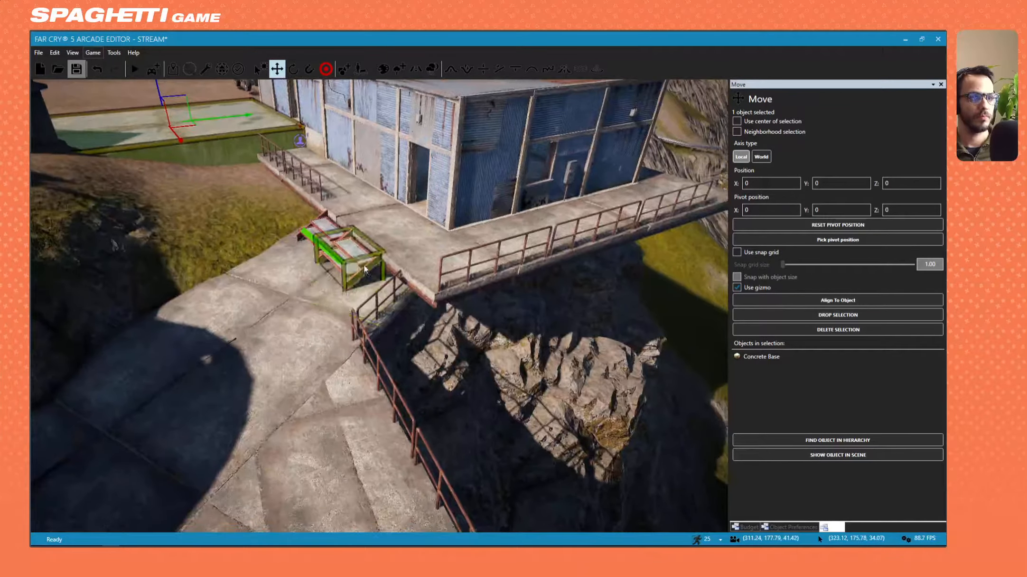
{"action": "left_click", "coordinate": [358, 257]}
{"action": "right_click_drag", "start_coordinate": [249, 275], "coordinate": [251, 247]}
{"action": "key", "text": "w"}
{"action": "right_click_drag", "start_coordinate": [408, 257], "coordinate": [339, 272]}
{"action": "key", "text": "s"}
{"action": "right_click_drag", "start_coordinate": [481, 266], "coordinate": [532, 348]}
{"action": "key", "text": "d"}
{"action": "key", "text": "s"}
Select the Concrete Base again and slide it along the building wall over the end of the walkway.
{"action": "left_click", "coordinate": [467, 299]}
{"action": "key", "text": "w"}
{"action": "key", "text": "a"}
{"action": "right_click_drag", "start_coordinate": [176, 301], "coordinate": [236, 260]}
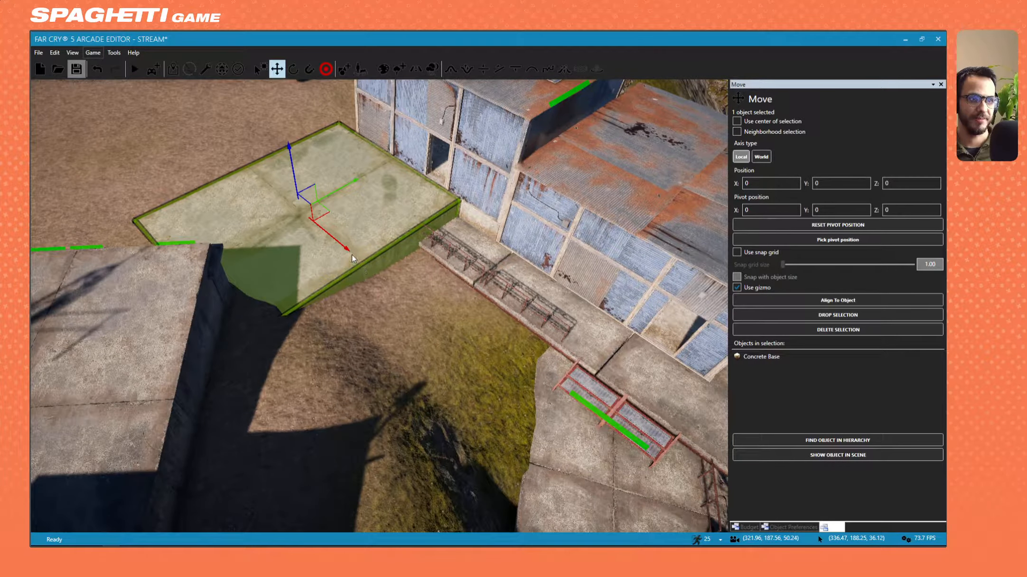
{"action": "left_click_drag", "start_coordinate": [352, 254], "coordinate": [381, 298]}
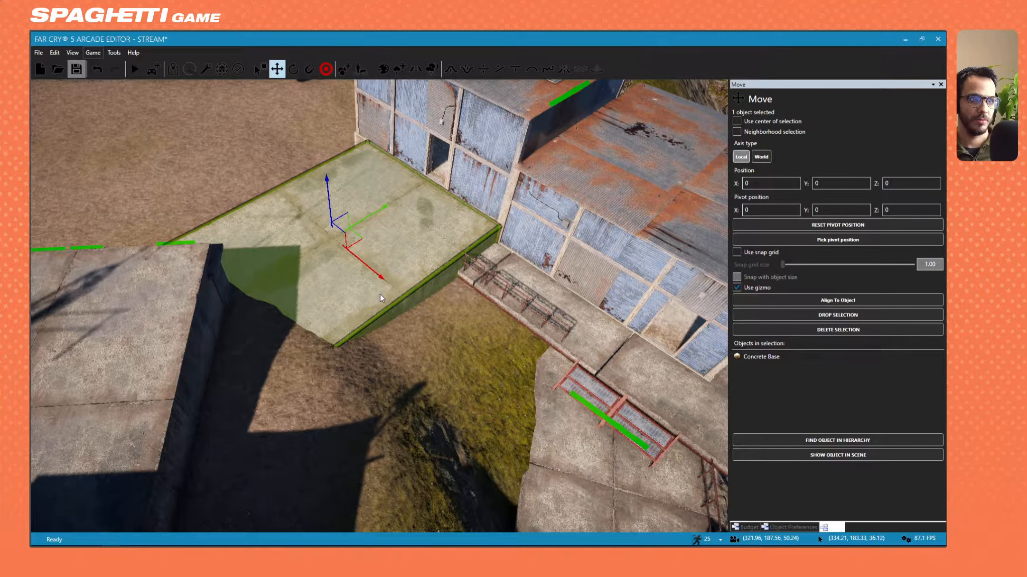
Copy the Catwalk Red Stairs from below the walkway and place the copy on the walkway near the Concrete Base.
{"action": "mouse_move", "coordinate": [381, 299]}
{"action": "right_mouse_down"}
{"action": "mouse_move", "coordinate": [508, 332]}
{"action": "mouse_move", "coordinate": [506, 266]}
{"action": "mouse_move", "coordinate": [446, 266]}
{"action": "mouse_move", "coordinate": [381, 299]}
{"action": "right_mouse_up"}
{"action": "key", "text": "a"}
{"action": "key", "text": "w"}
{"action": "key", "text": "w"}
{"action": "key", "text": "d"}
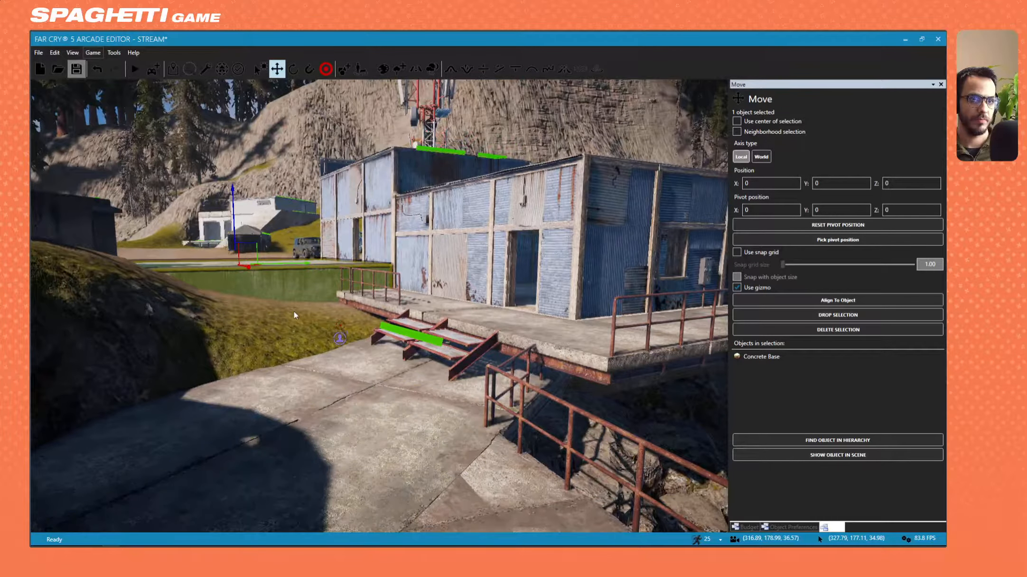
{"action": "left_click", "coordinate": [446, 342]}
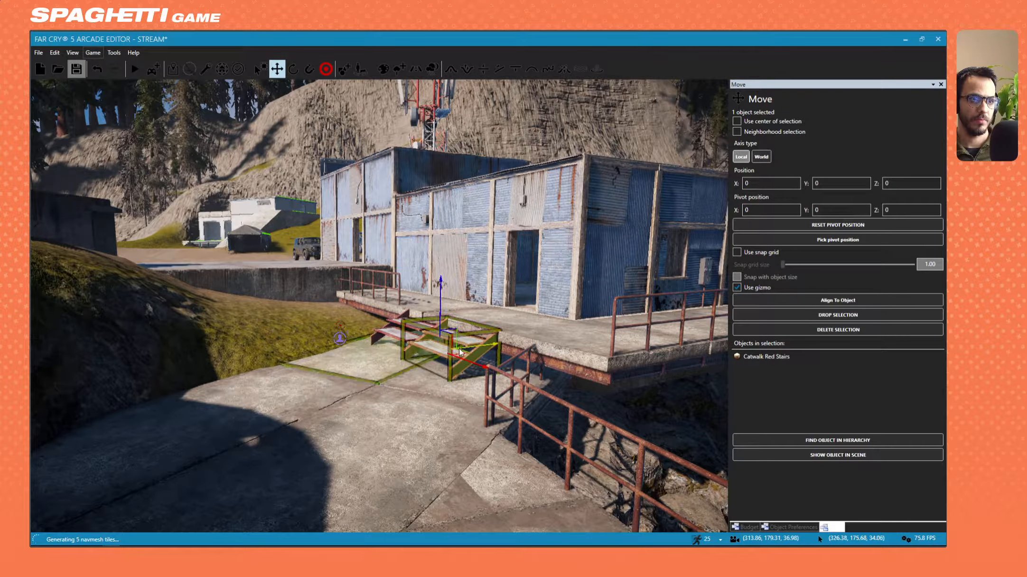
{"action": "left_click_drag", "start_coordinate": [458, 334], "coordinate": [502, 290]}
{"action": "right_click_drag", "start_coordinate": [501, 291], "coordinate": [456, 314]}
{"action": "key", "text": "w"}
{"action": "key", "text": "s"}
{"action": "left_click_drag", "start_coordinate": [306, 316], "coordinate": [151, 204]}
{"action": "key", "text": "w"}
{"action": "mouse_move", "coordinate": [150, 205]}
{"action": "right_mouse_down"}
{"action": "mouse_move", "coordinate": [123, 185]}
{"action": "mouse_move", "coordinate": [151, 204]}
{"action": "right_mouse_up"}
{"action": "key", "text": "s"}
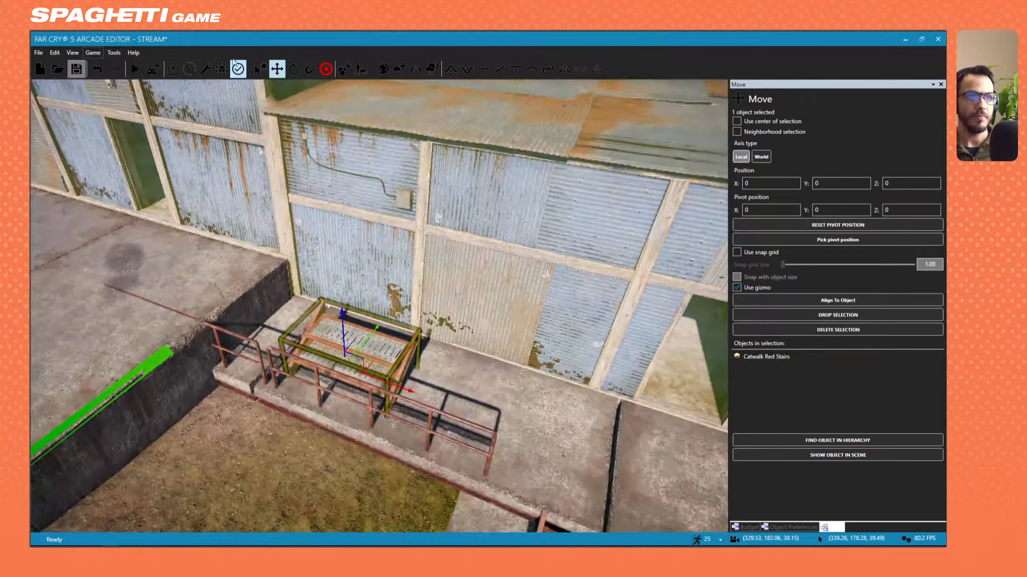
Rotate the copied Catwalk Red Stairs about the vertical axis so they climb toward the Concrete Base.
{"action": "left_click", "coordinate": [293, 69]}
{"action": "key", "text": "2"}
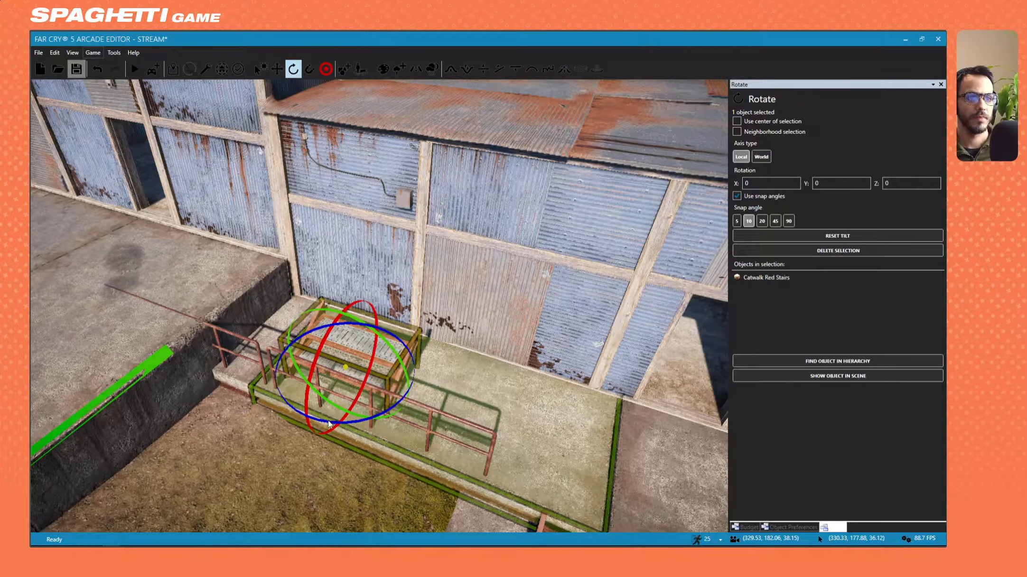
{"action": "left_click_drag", "start_coordinate": [324, 421], "coordinate": [378, 325]}
{"action": "right_click_drag", "start_coordinate": [345, 256], "coordinate": [463, 332]}
{"action": "key", "text": "a"}
{"action": "key", "text": "s"}
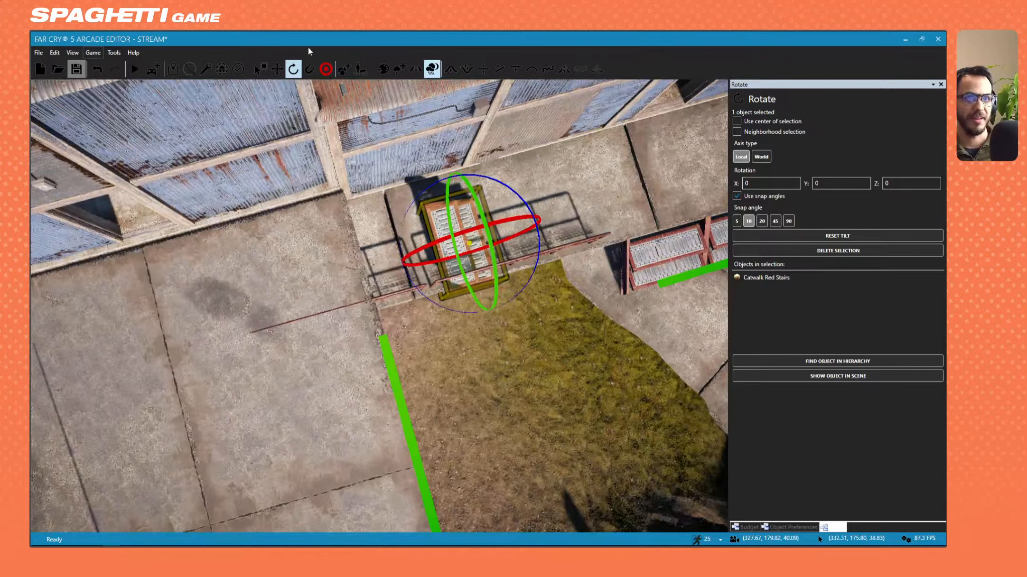
Move the copied stairs against the Concrete Base's edge, fit them beside the building wall and deselect them.
{"action": "key", "text": "w"}
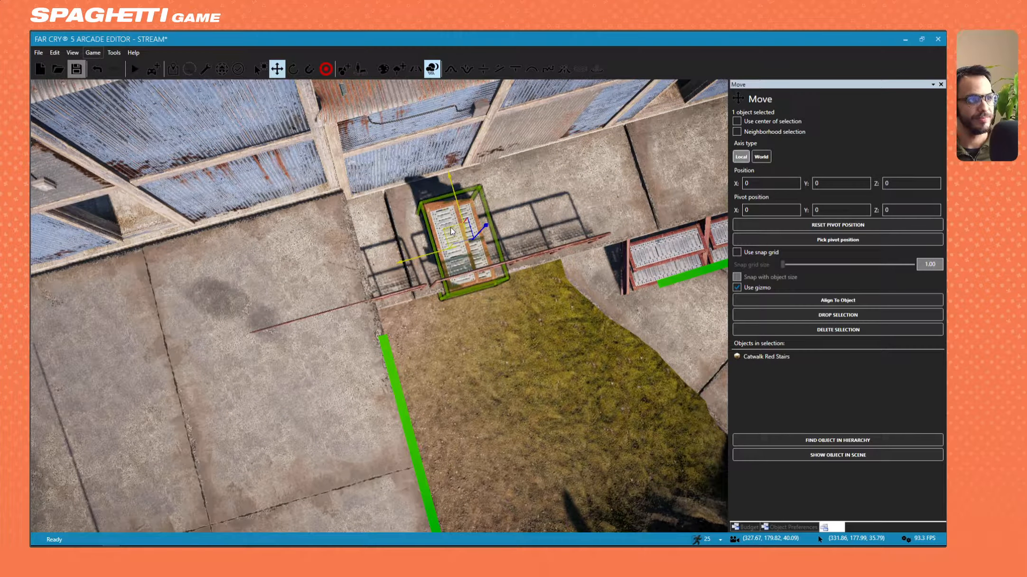
{"action": "left_click_drag", "start_coordinate": [395, 231], "coordinate": [377, 234]}
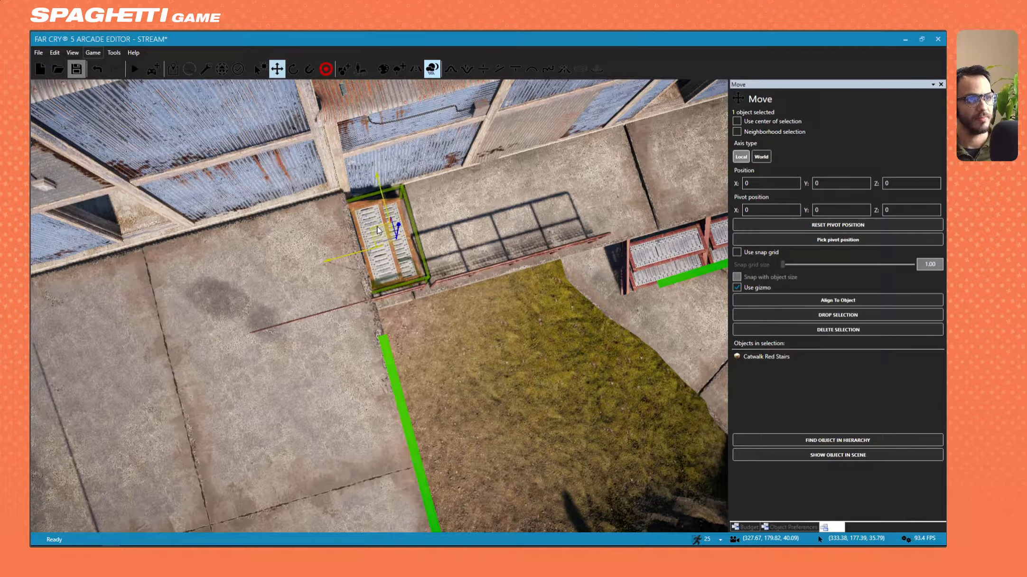
{"action": "right_click_drag", "start_coordinate": [377, 234], "coordinate": [337, 284]}
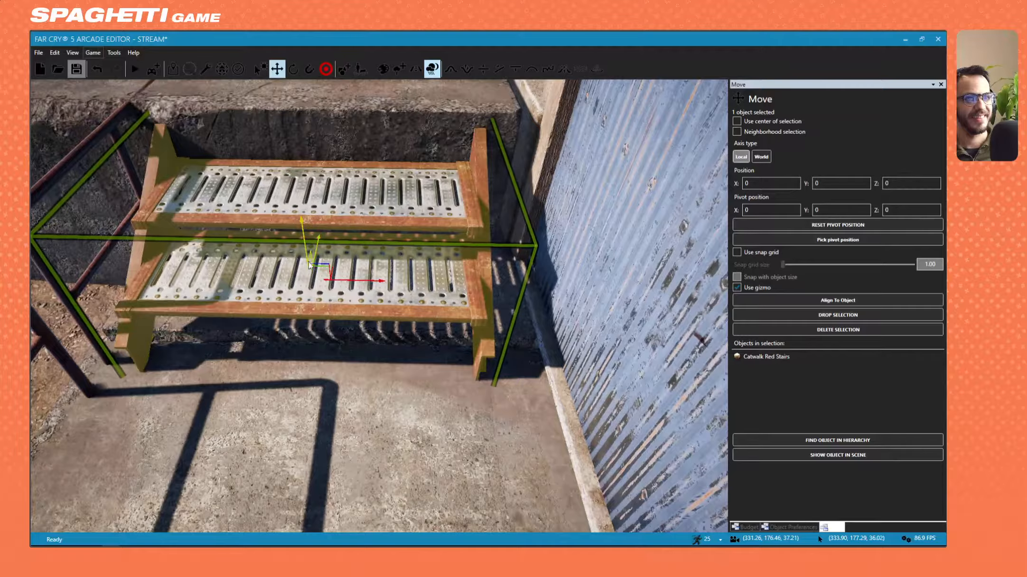
{"action": "left_click_drag", "start_coordinate": [354, 283], "coordinate": [364, 284]}
{"action": "key", "text": "s"}
{"action": "mouse_move", "coordinate": [363, 284]}
{"action": "right_mouse_down"}
{"action": "mouse_move", "coordinate": [328, 302]}
{"action": "mouse_move", "coordinate": [318, 256]}
{"action": "mouse_move", "coordinate": [355, 299]}
{"action": "right_mouse_up"}
{"action": "key", "text": "s"}
{"action": "key", "text": "w"}
{"action": "left_click", "coordinate": [356, 300]}
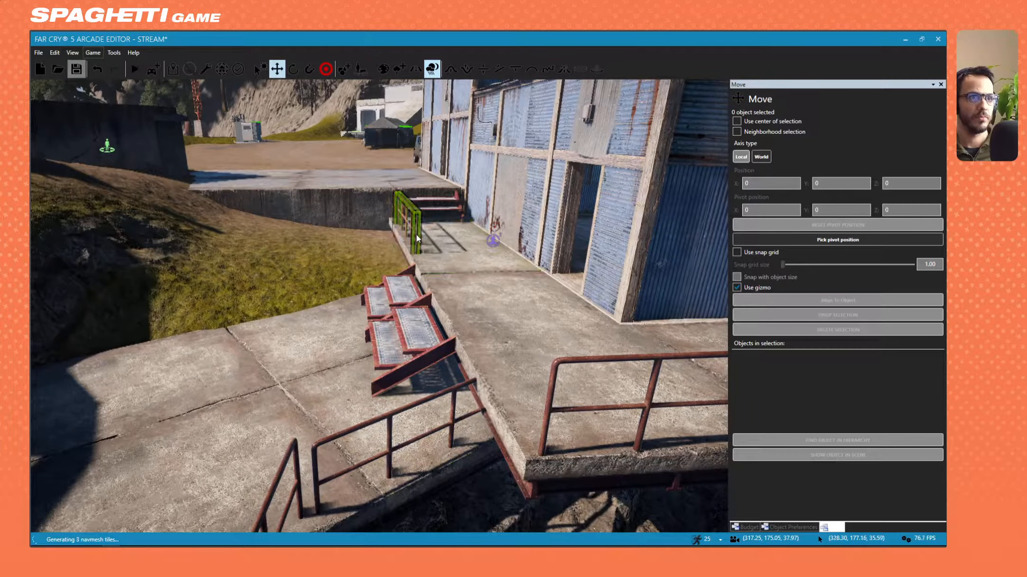
Delete the railing that cuts through the new stairs and the Concrete Base.
{"action": "left_click", "coordinate": [414, 214]}
{"action": "key", "text": "w"}
{"action": "right_click_drag", "start_coordinate": [414, 215], "coordinate": [373, 272]}
{"action": "key", "text": "s"}
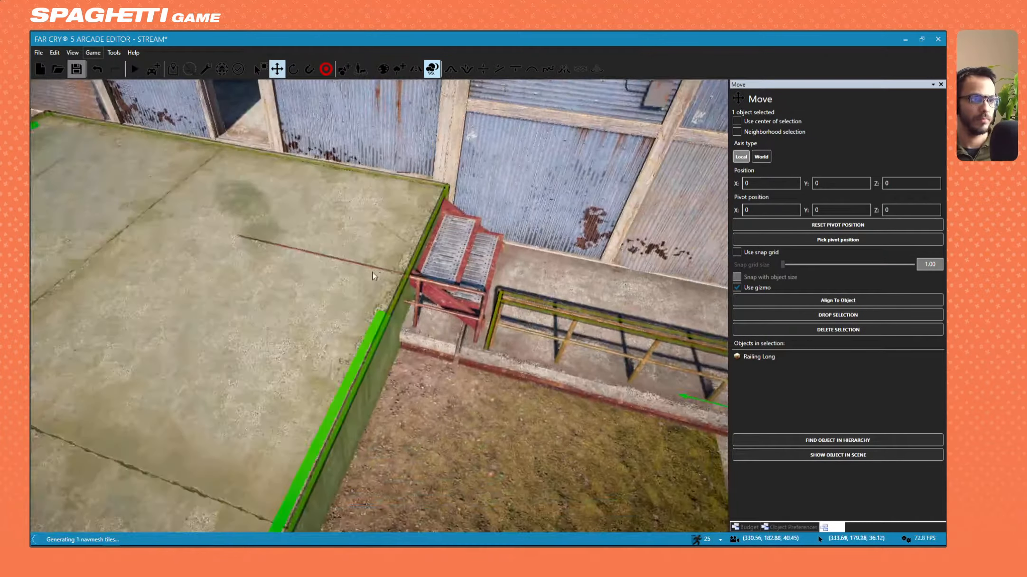
{"action": "left_click", "coordinate": [409, 276]}
{"action": "key", "text": "Delete"}
Slide the remaining Railing Long along the walkway edge toward the new stairs and deselect it.
{"action": "left_click", "coordinate": [514, 304]}
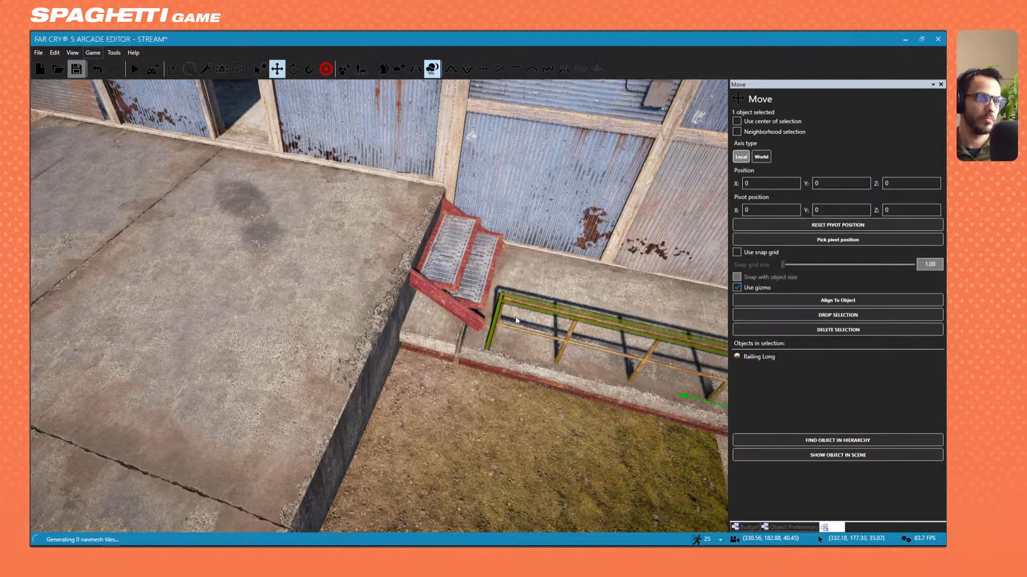
{"action": "right_click_drag", "start_coordinate": [515, 317], "coordinate": [540, 325]}
{"action": "left_click_drag", "start_coordinate": [568, 316], "coordinate": [489, 328]}
{"action": "key", "text": "s"}
{"action": "right_click_drag", "start_coordinate": [490, 331], "coordinate": [494, 417]}
{"action": "key", "text": "Escape"}
Bring the view down to the shaded concrete slabs near the cliff and save the map.
{"action": "key", "text": "d"}
{"action": "key", "text": "s"}
{"action": "key", "text": "w"}
{"action": "key", "text": "s"}
{"action": "key", "text": "w"}
{"action": "right_click_drag", "start_coordinate": [468, 90], "coordinate": [508, 124]}
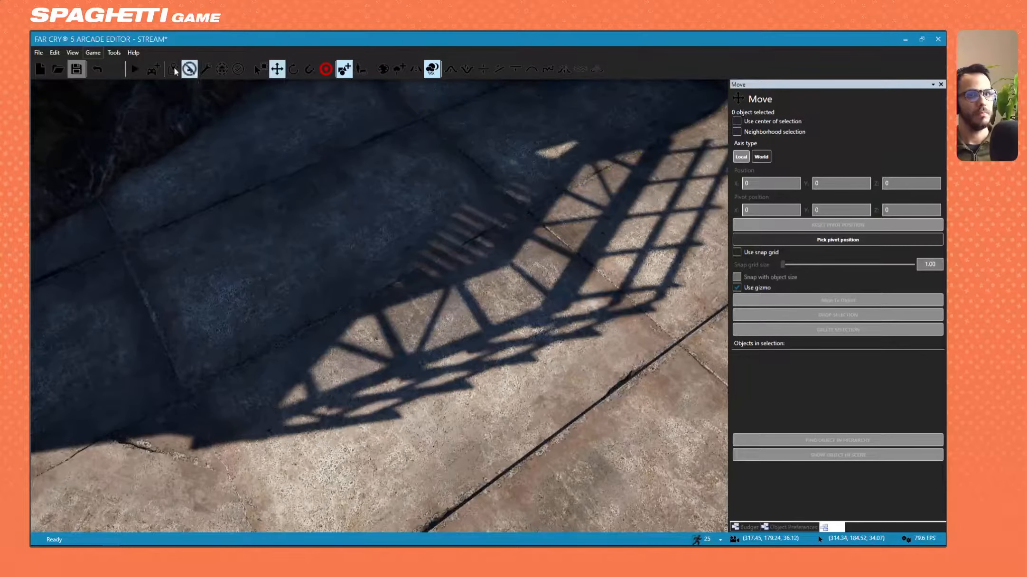
{"action": "key", "text": "ctrl+s"}
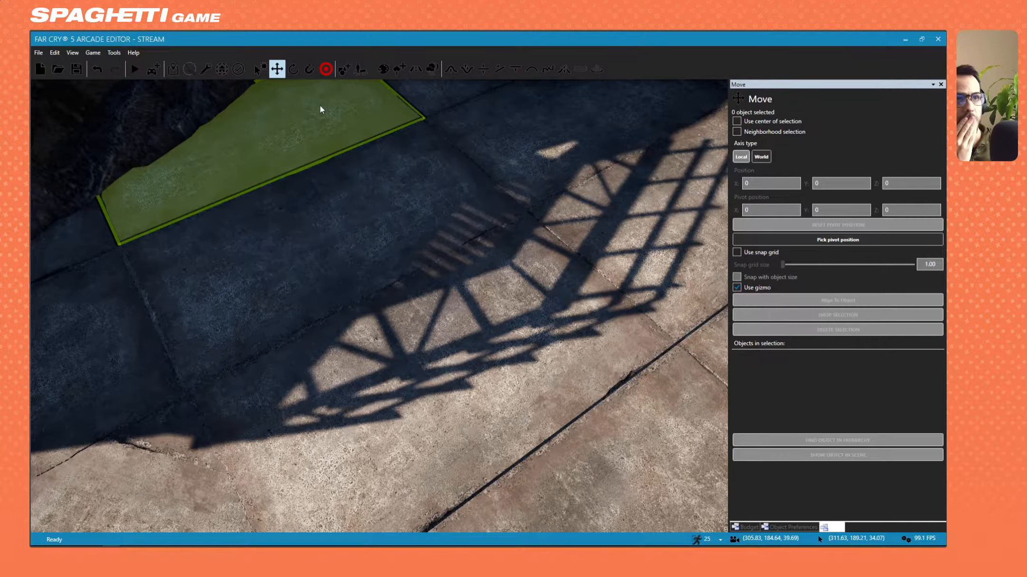
Start a playtest and check the cliffside walkway, the control cabinet room and the approach to the blue corrugated building.
{"action": "left_click", "coordinate": [170, 72]}
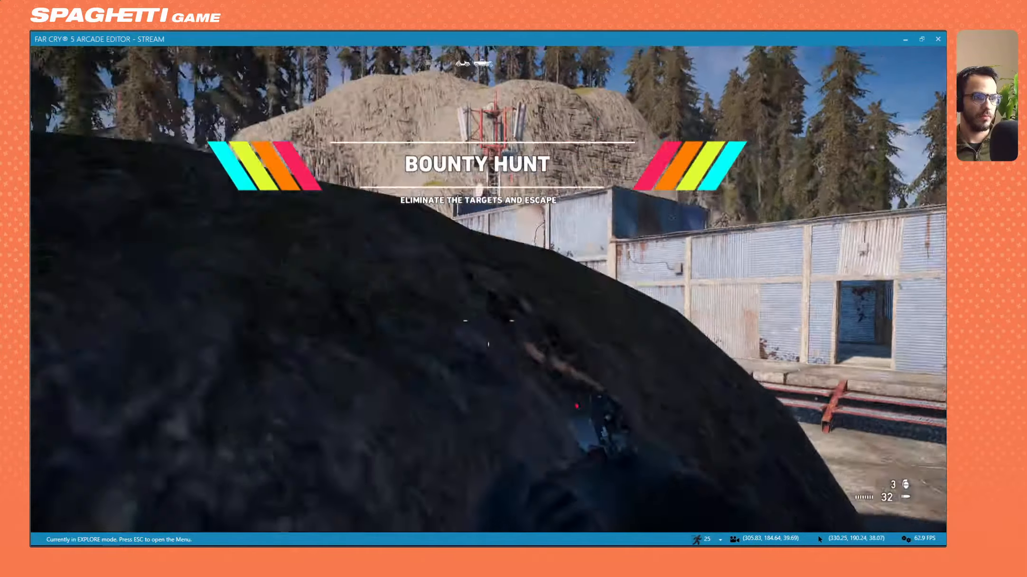
{"action": "key", "text": "w"}
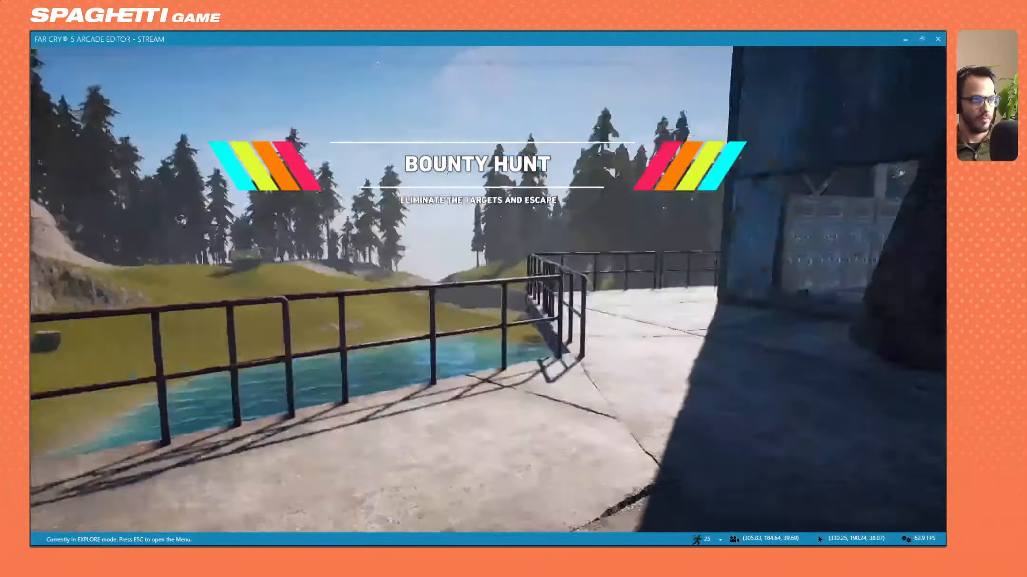
{"action": "key", "text": "w"}
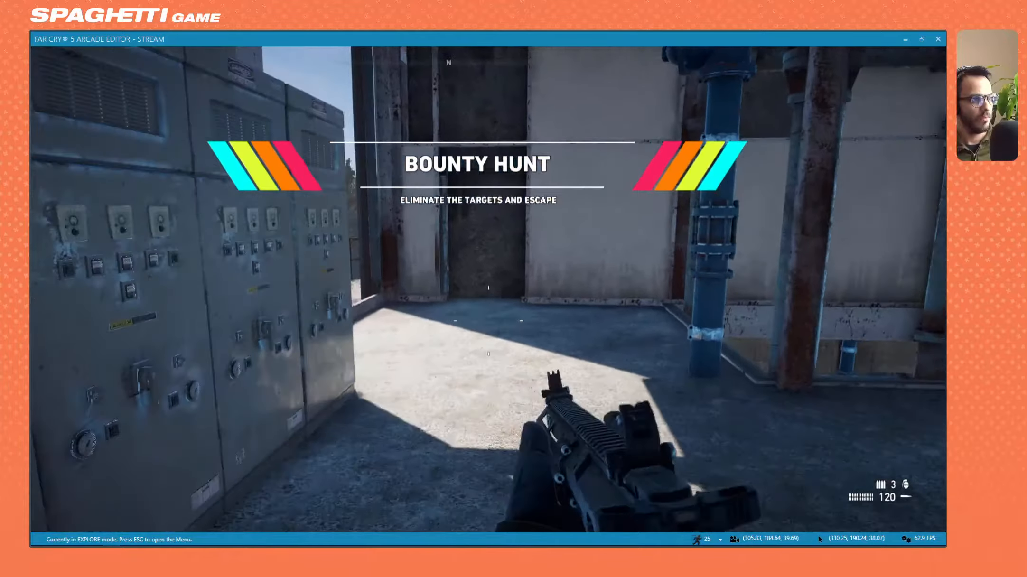
{"action": "key", "text": "w"}
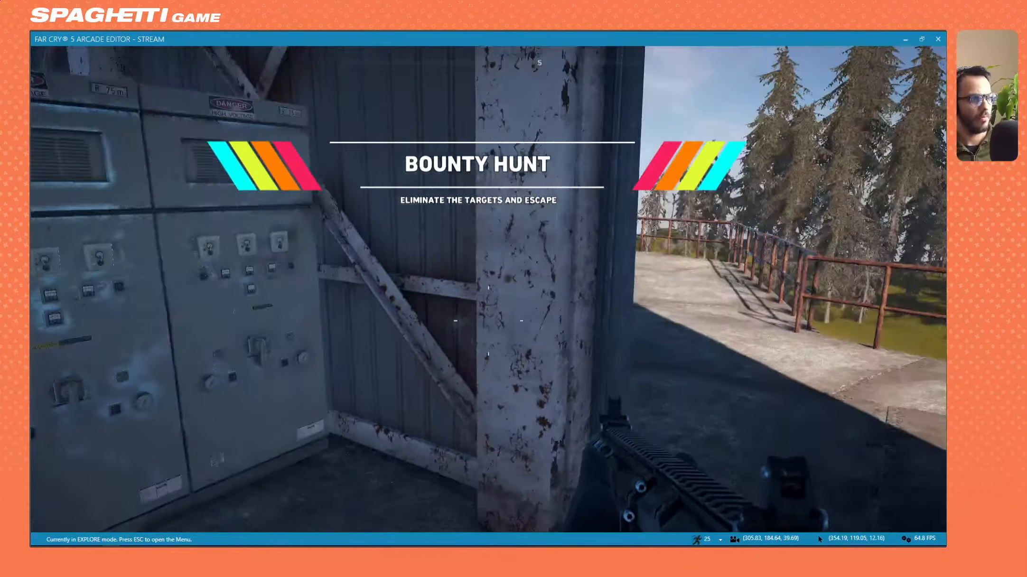
{"action": "key", "text": "w"}
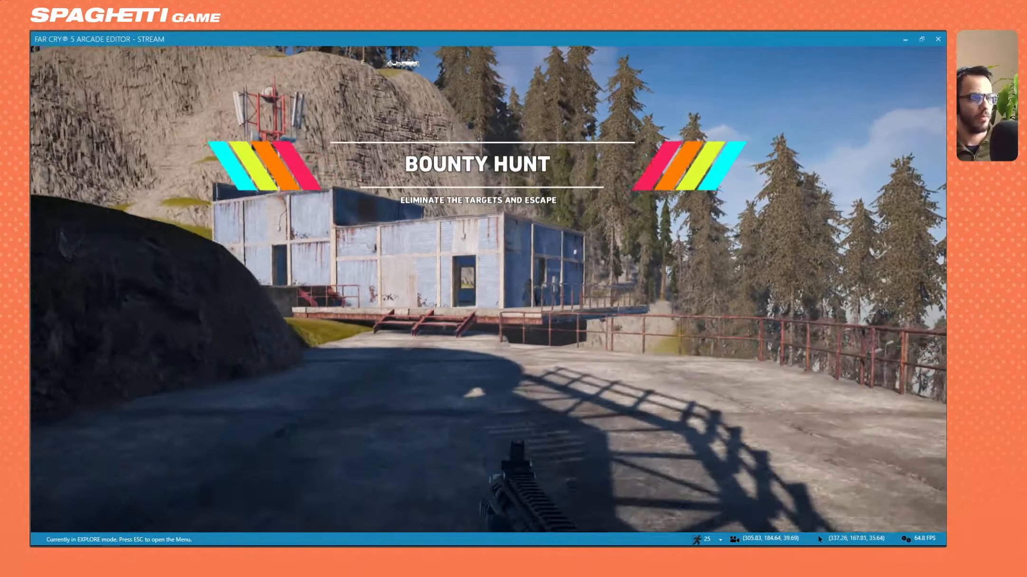
{"action": "key", "text": "w"}
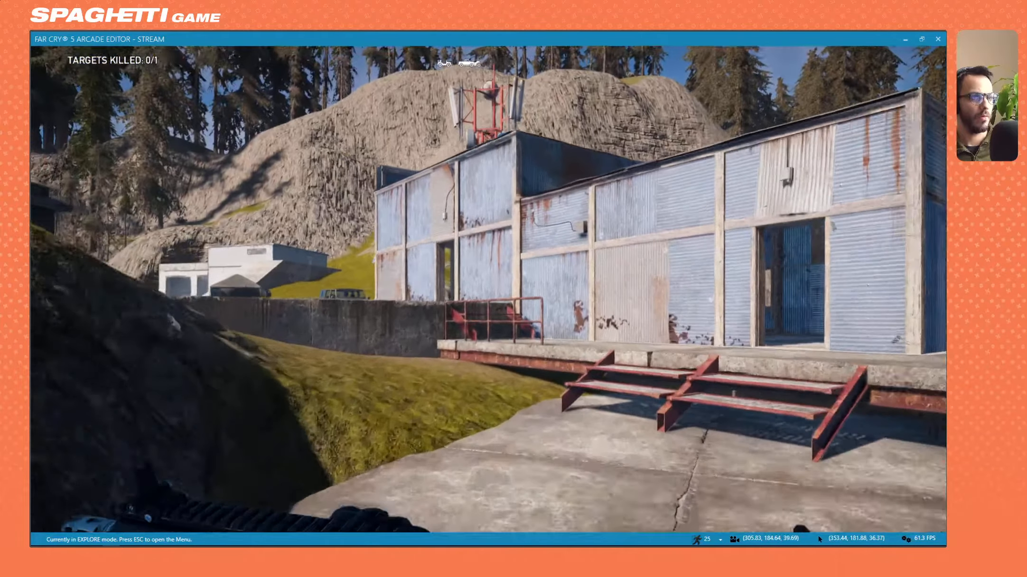
Inspect the red metal stairs on the concrete slabs and the area around the lattice tower in play.
{"action": "key", "text": "s"}
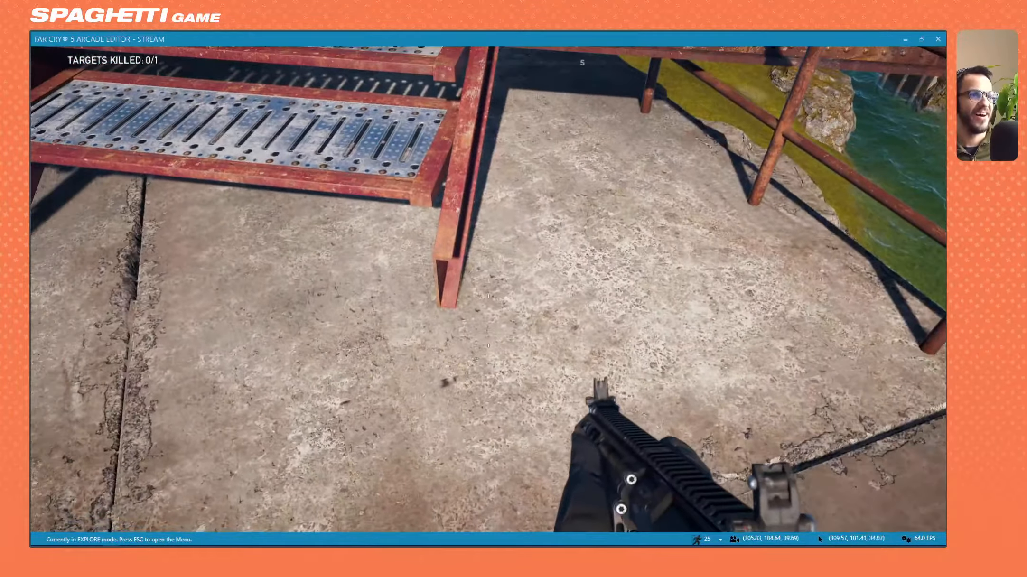
{"action": "key", "text": "space"}
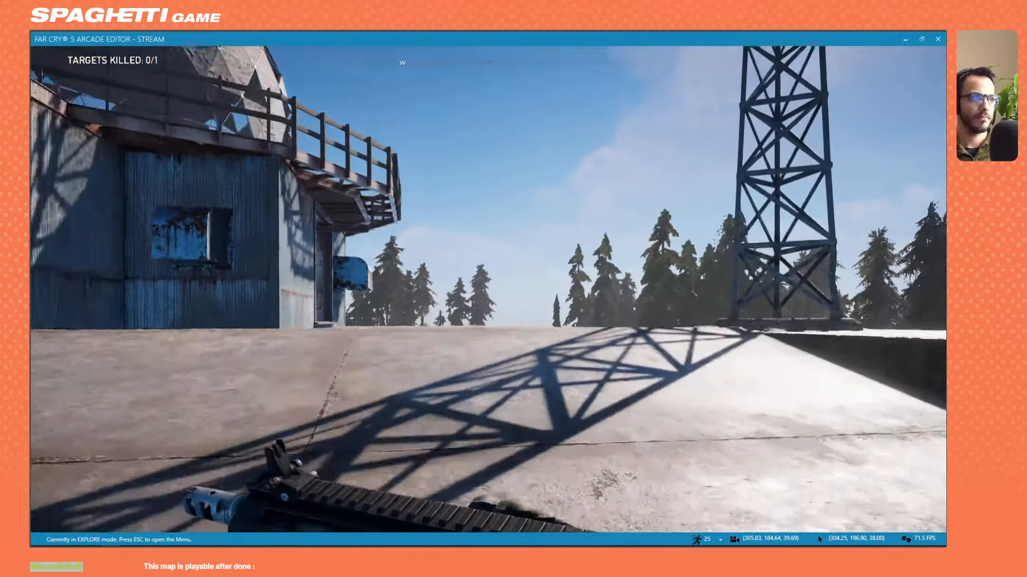
{"action": "key", "text": "w"}
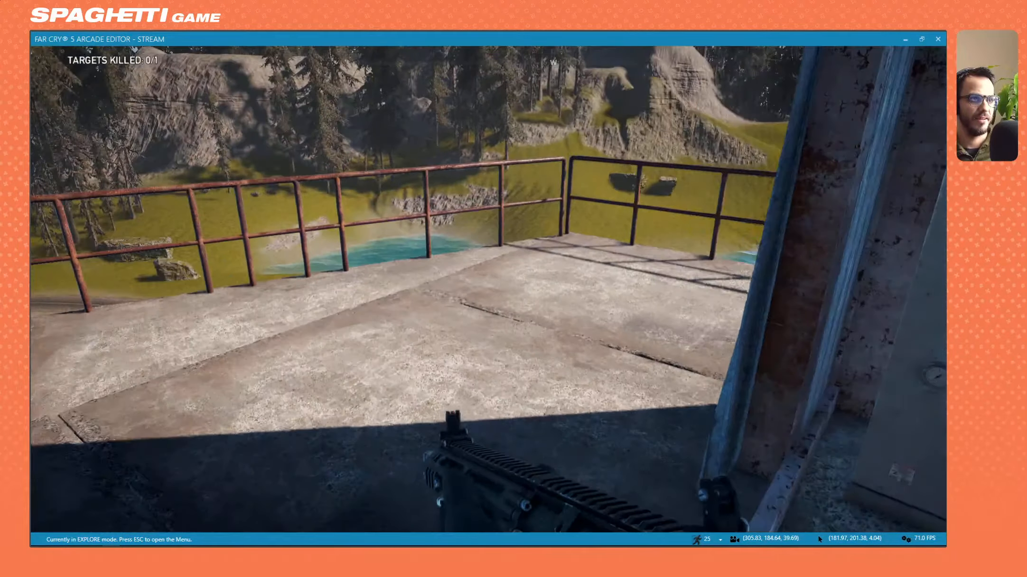
Examine how the grey metal building's wall base and corner meet the concrete walkway, crouching for a closer look.
{"action": "key", "text": "w"}
{"action": "key", "text": "w"}
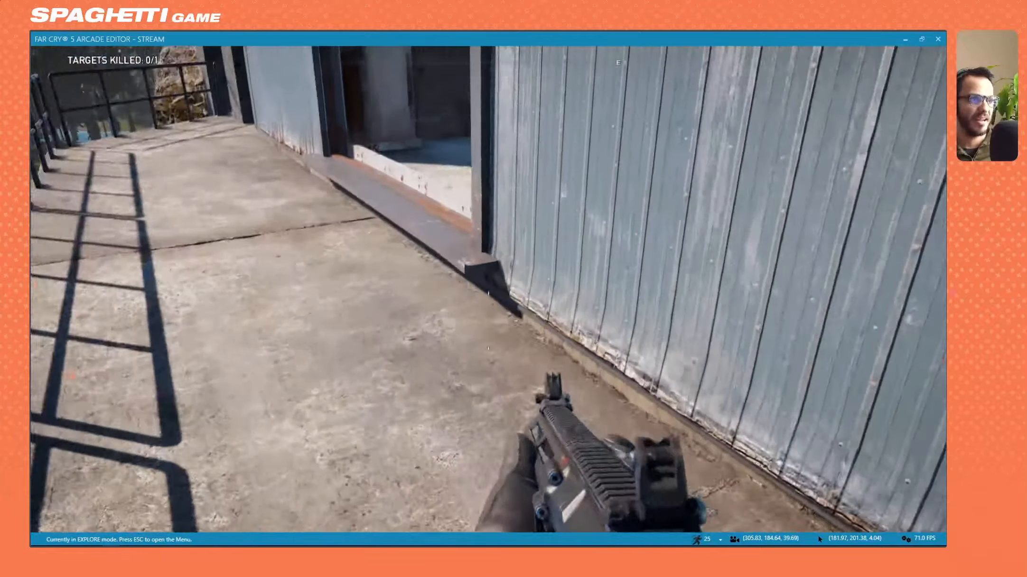
{"action": "key", "text": "w"}
{"action": "key", "text": "c"}
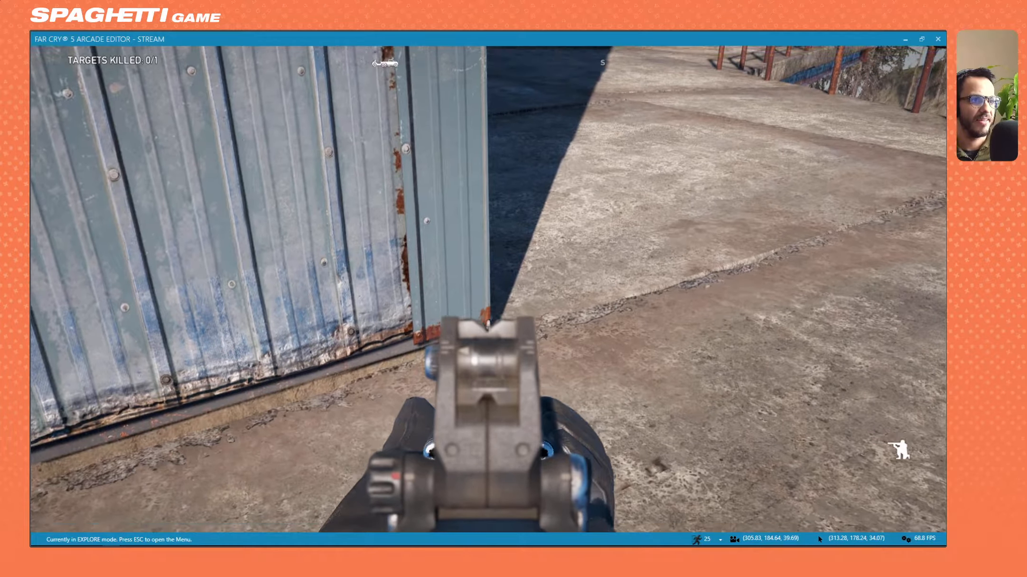
{"action": "key", "text": "d"}
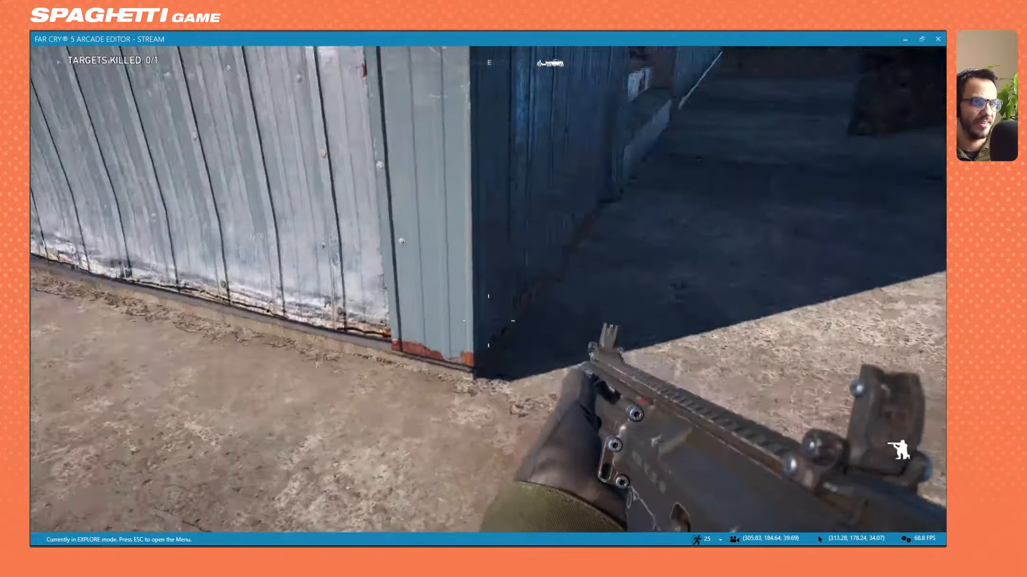
{"action": "key", "text": "w"}
{"action": "key", "text": "shift"}
{"action": "key", "text": "w"}
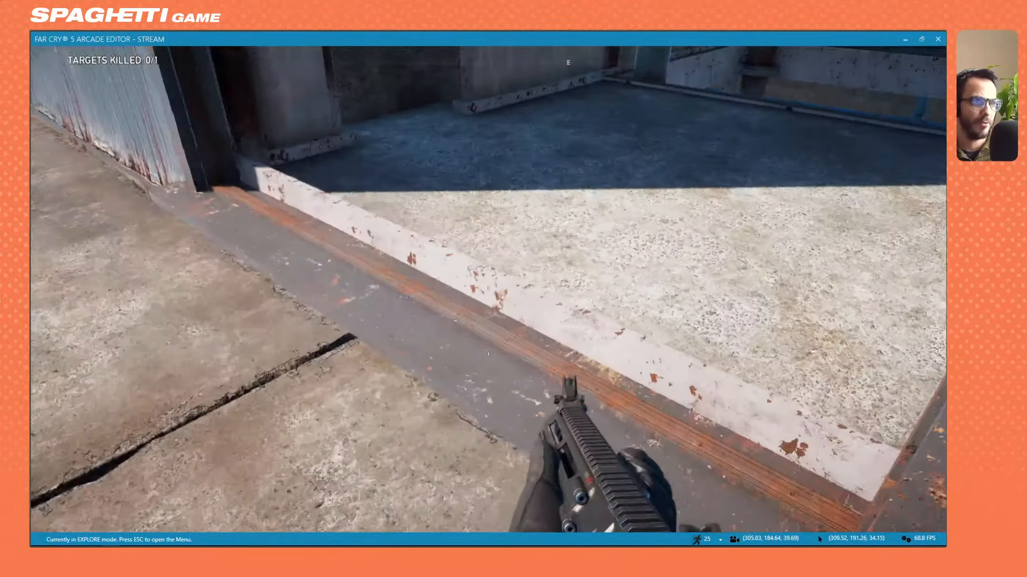
Examine the sill of the grey building's open doorway and the adjoining wall base along the walkway.
{"action": "key", "text": "w"}
{"action": "key", "text": "s"}
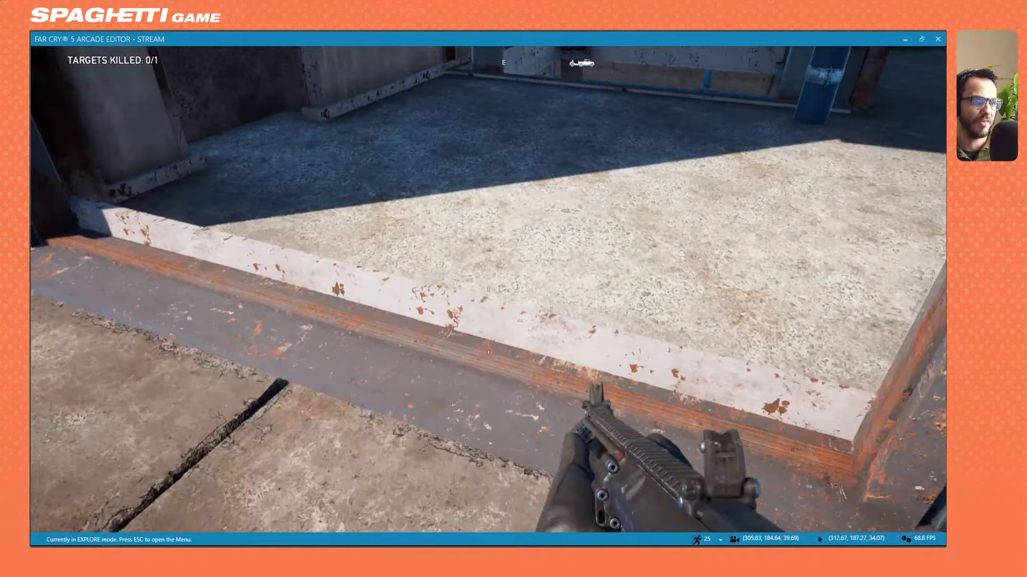
{"action": "key", "text": "w"}
{"action": "key", "text": "s"}
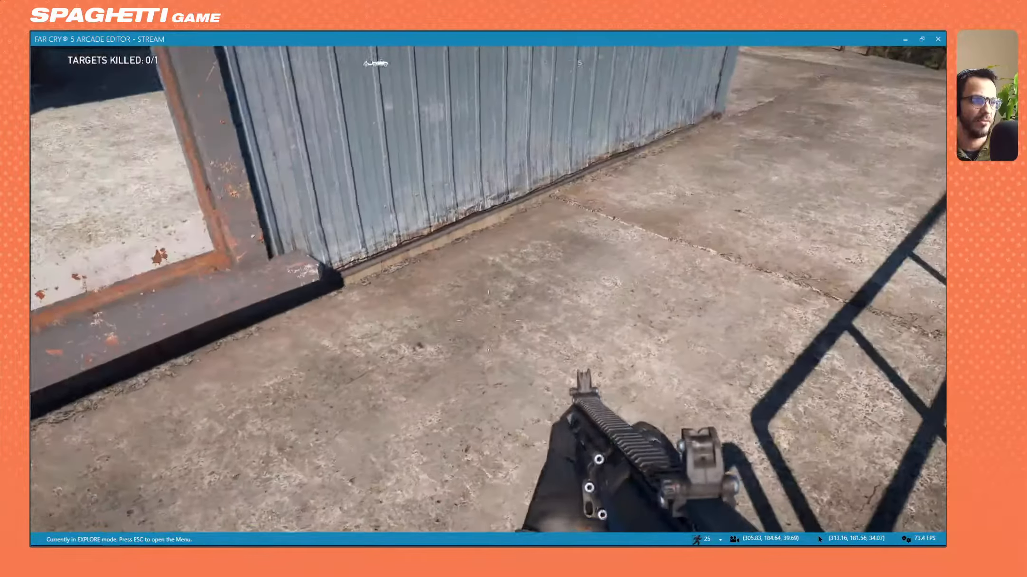
{"action": "key", "text": "w"}
{"action": "key", "text": "shift"}
{"action": "key", "text": "w"}
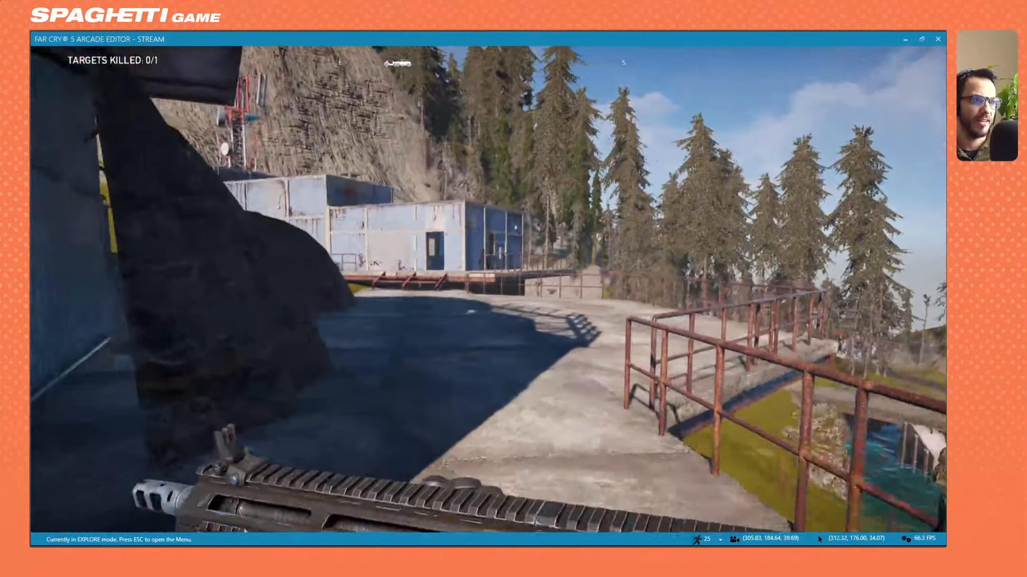
Check the red stairs beside the blue corrugated building and view its facade from the walkway through the weapon sight.
{"action": "key", "text": "w"}
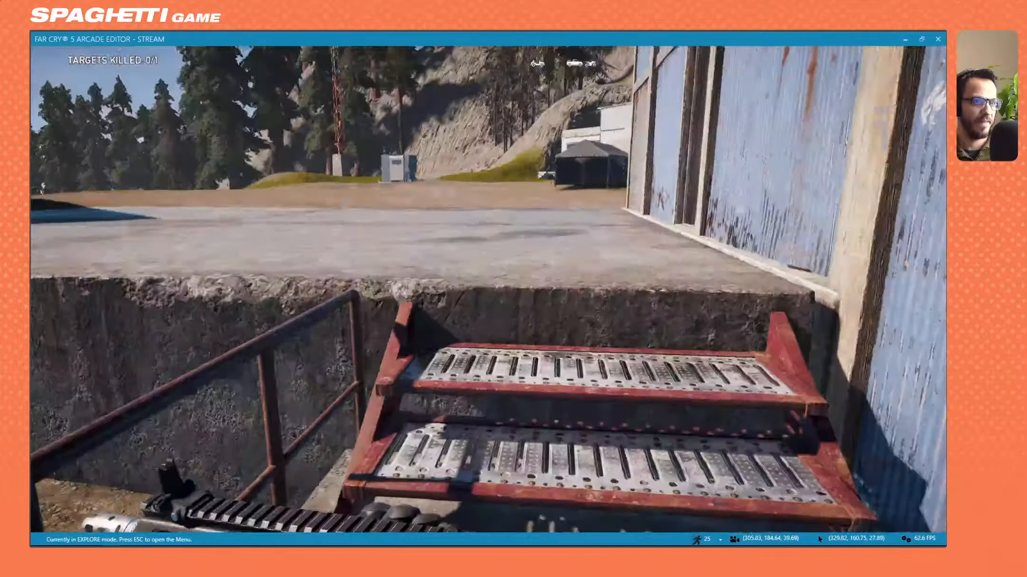
{"action": "key", "text": "w"}
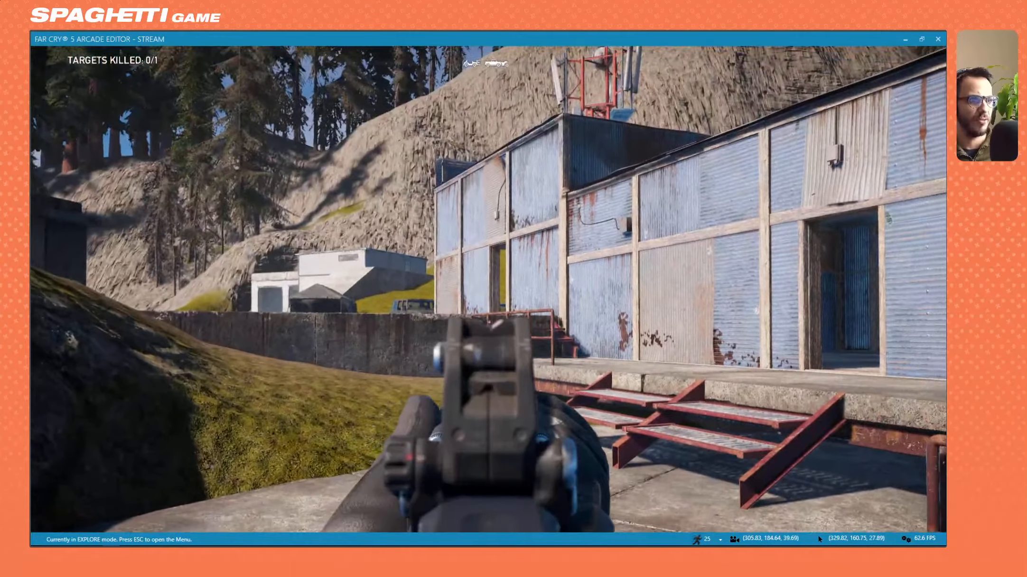
{"action": "left_click", "coordinate": [488, 289]}
{"action": "key", "text": "w"}
{"action": "right_click", "coordinate": [488, 289]}
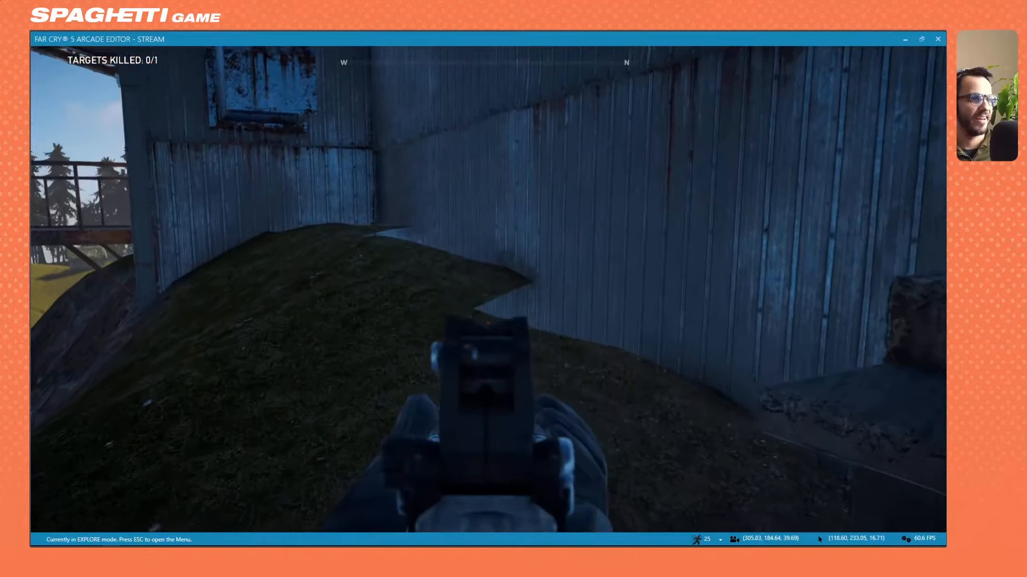
Inspect the grassy mound against the metal wall and the passage past the concrete blocks near the parked vehicles.
{"action": "left_click", "coordinate": [488, 290]}
{"action": "key", "text": "w"}
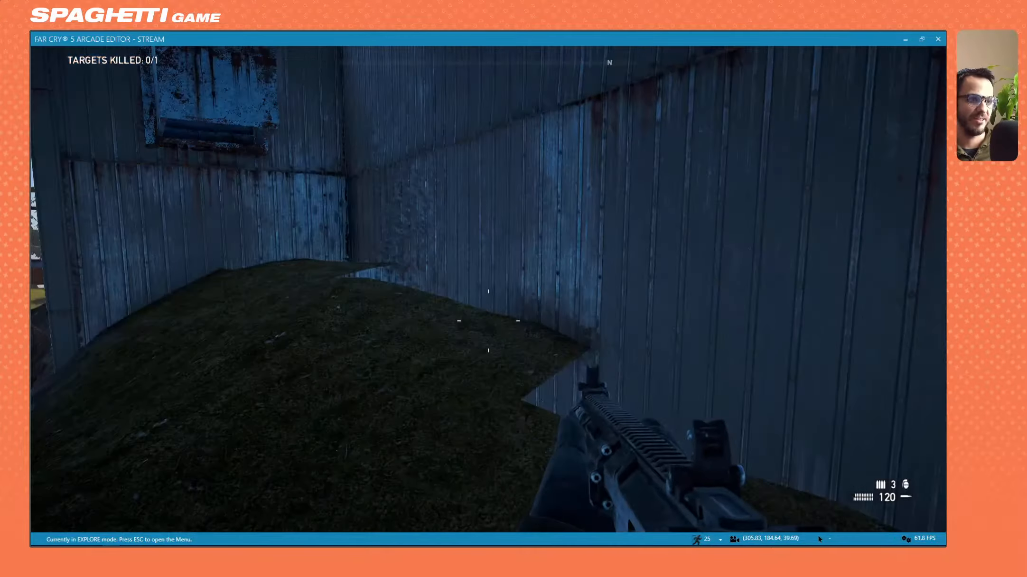
{"action": "key", "text": "w"}
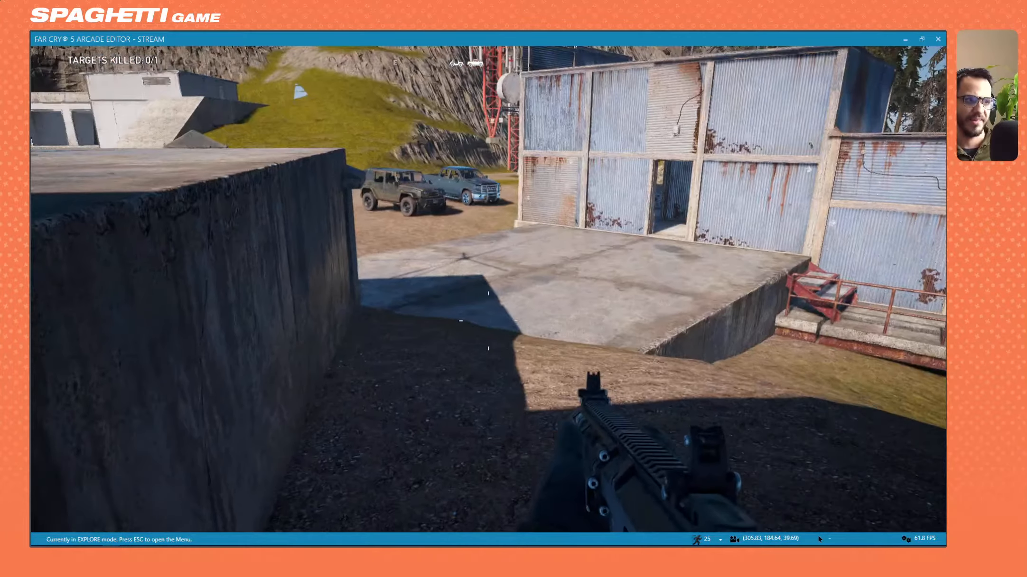
{"action": "key", "text": "w"}
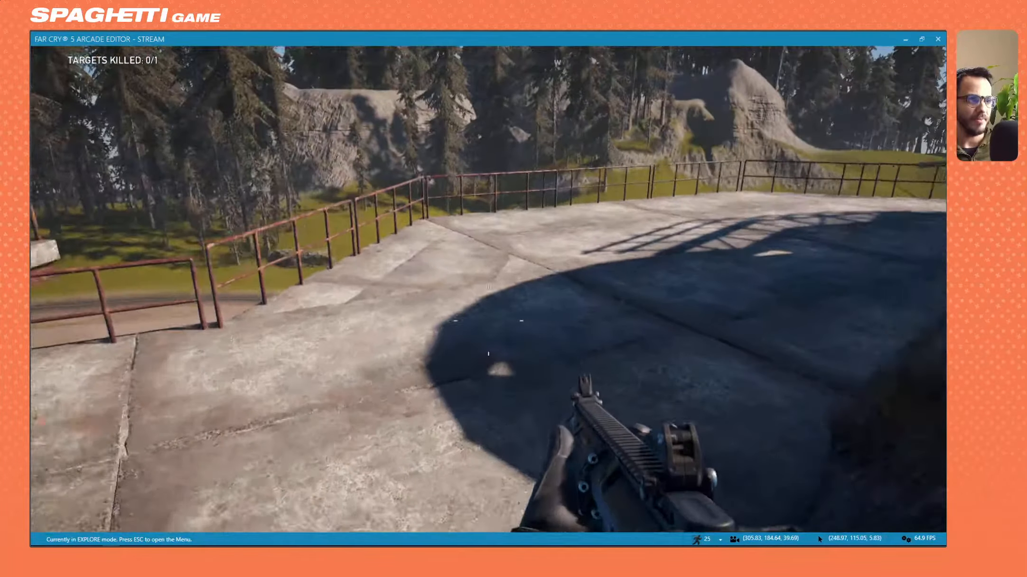
Walk the railed cliffside walkway around the radar building and check the railing corners.
{"action": "key", "text": "w"}
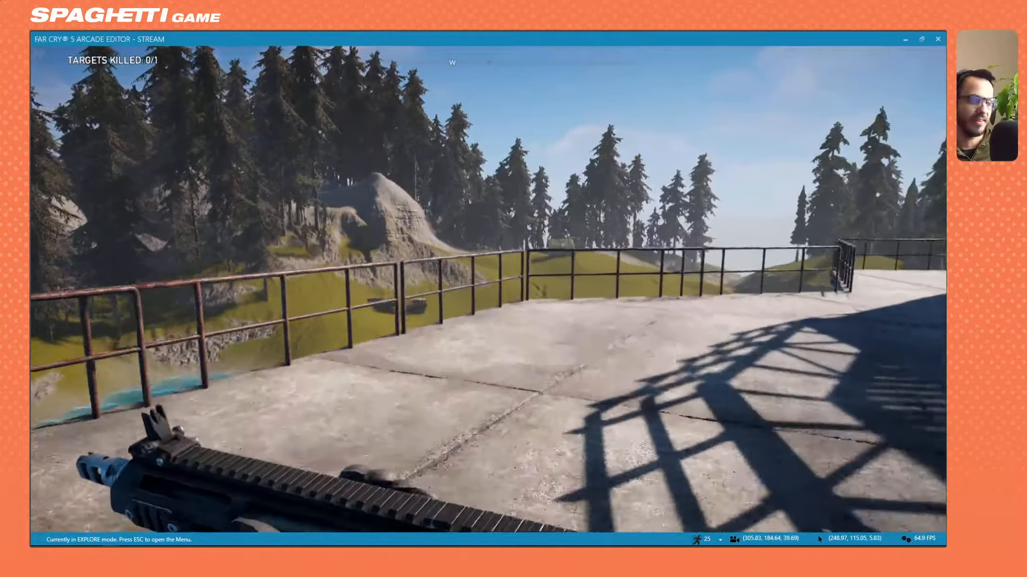
{"action": "key", "text": "w"}
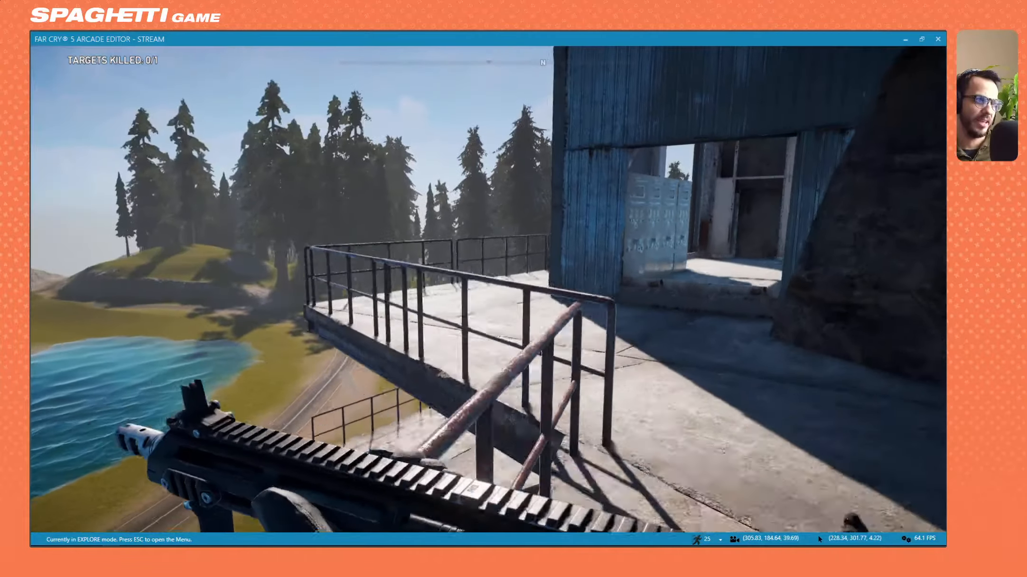
{"action": "key", "text": "w"}
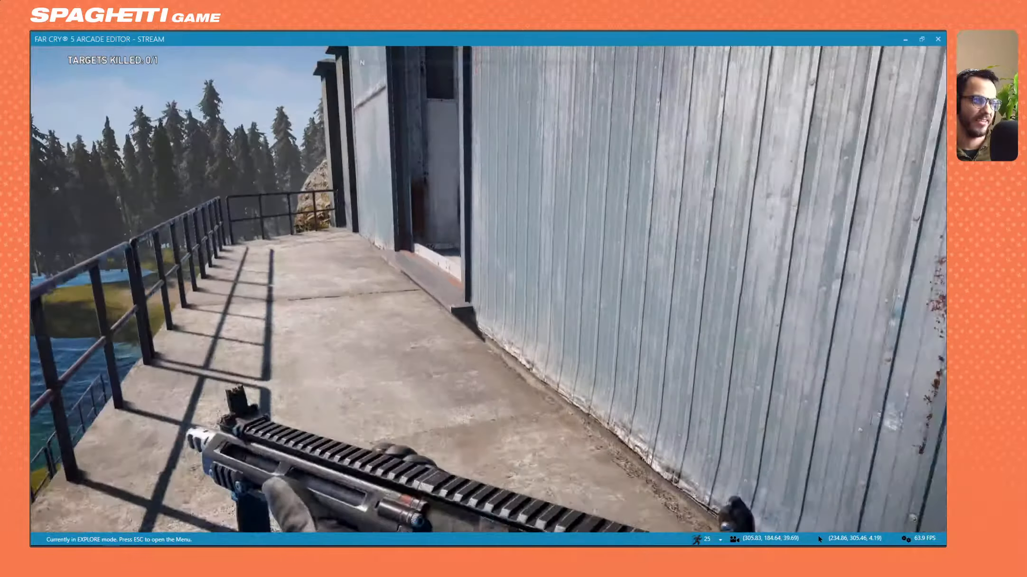
{"action": "key", "text": "w"}
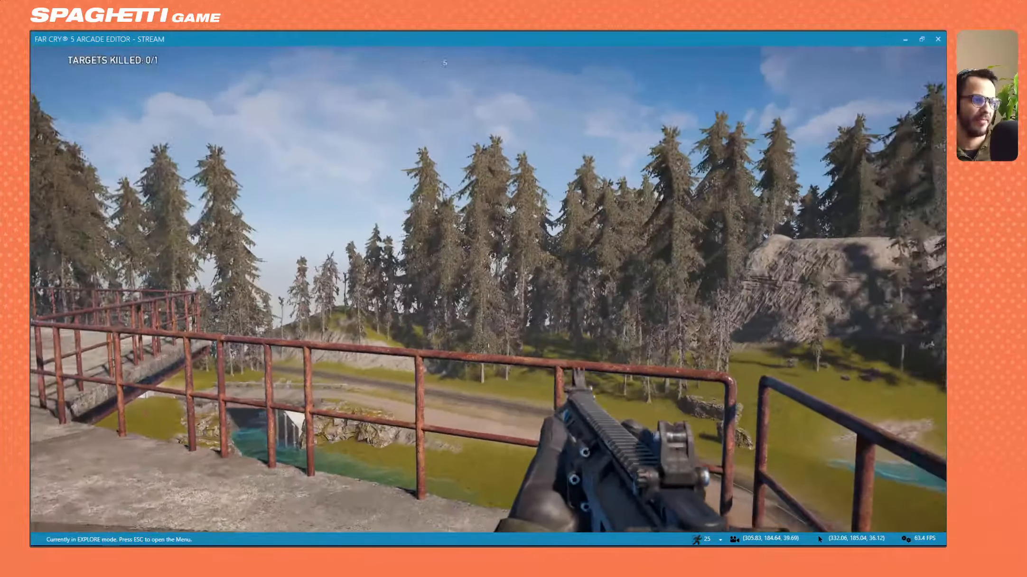
Cross to the blue corrugated building and check its entrance, interior and rear opening in play.
{"action": "key", "text": "w"}
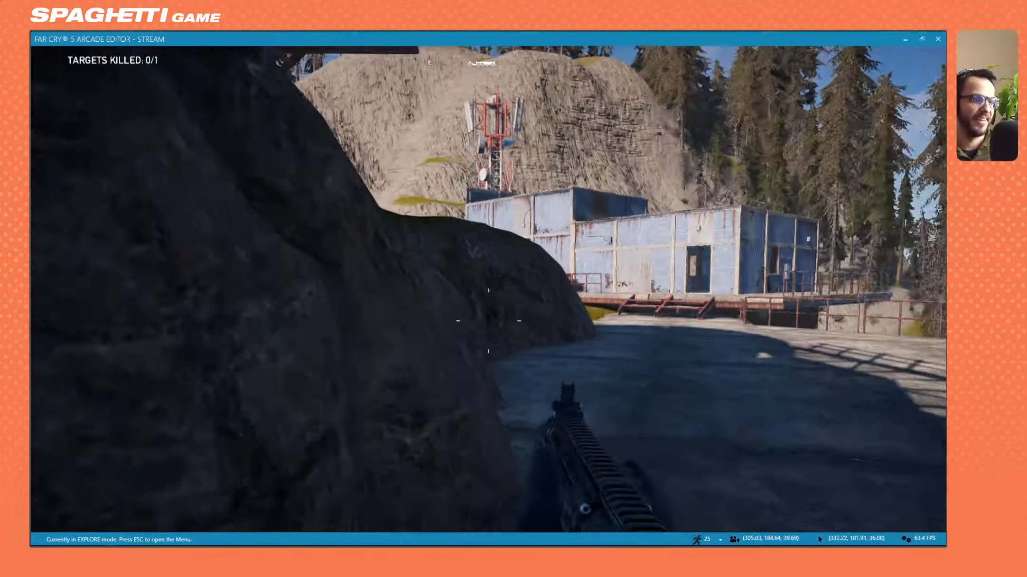
{"action": "key", "text": "w"}
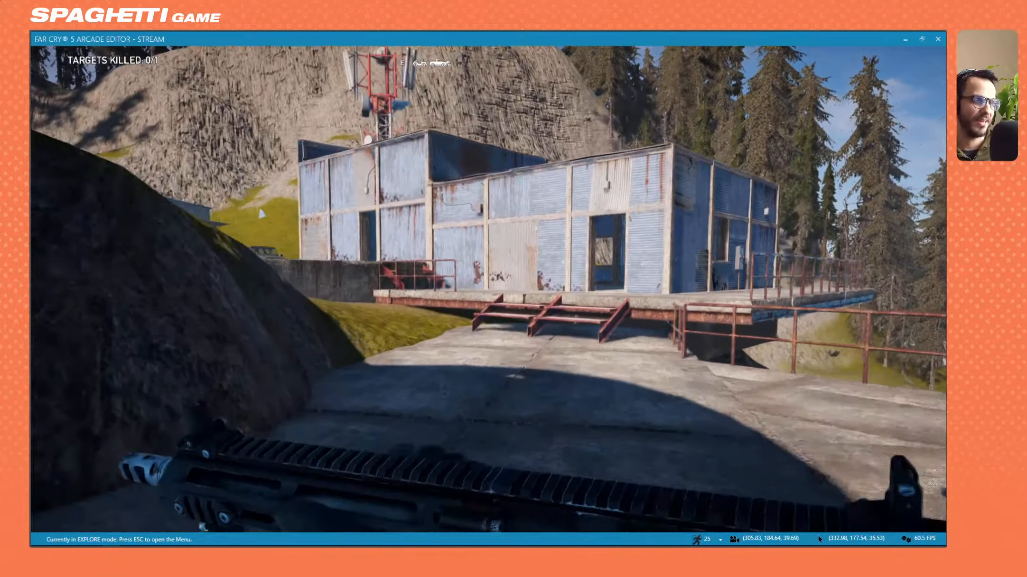
{"action": "key", "text": "w"}
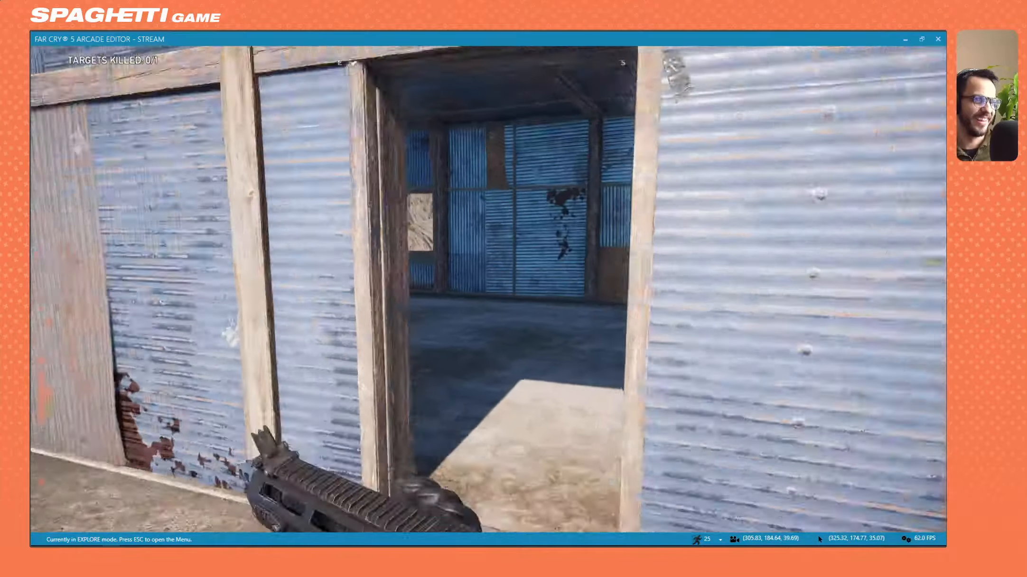
{"action": "key", "text": "w"}
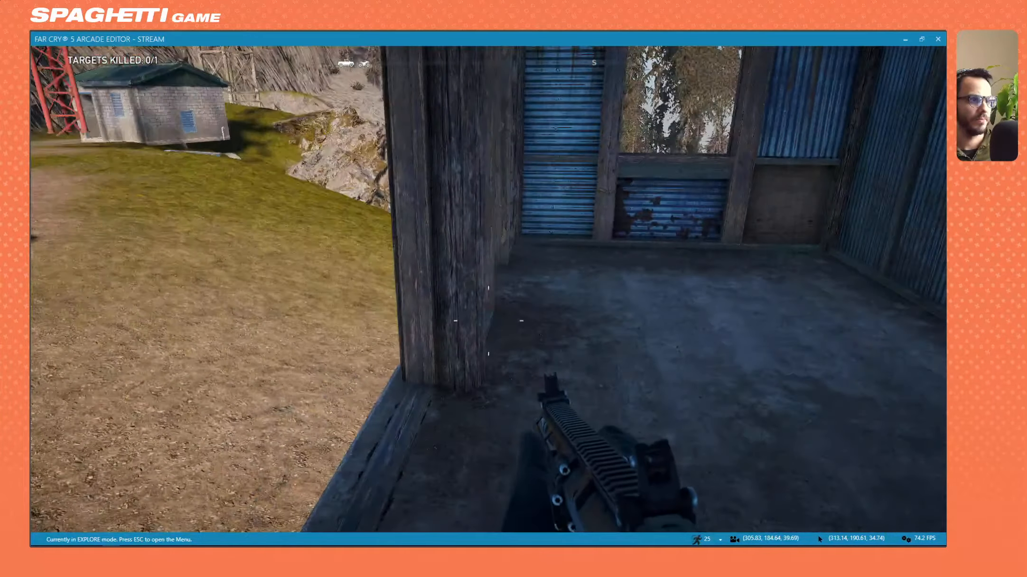
{"action": "key", "text": "s"}
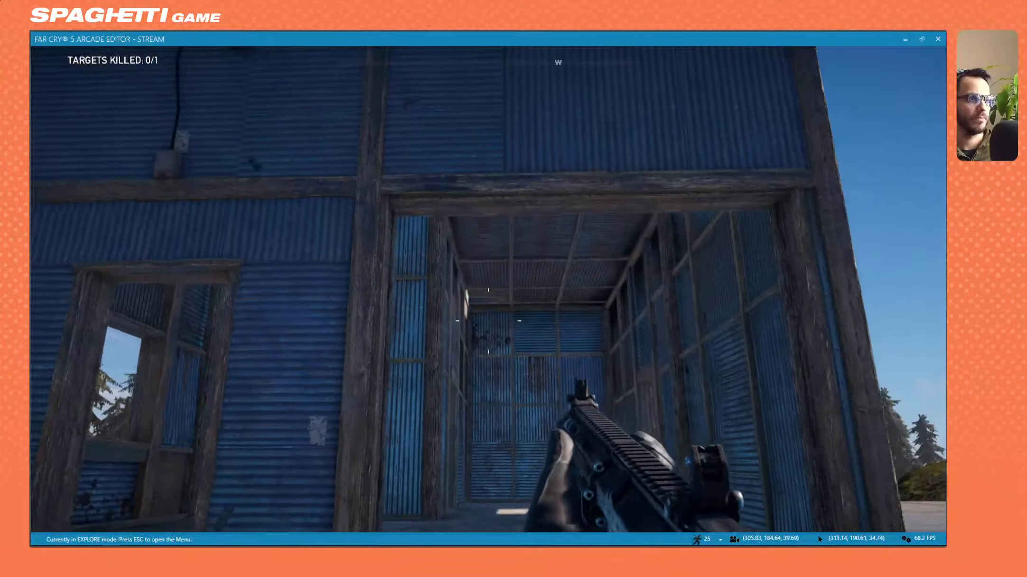
Climb onto the raised concrete platform and check the route past the red stairs back to the curved walkway.
{"action": "key", "text": "w"}
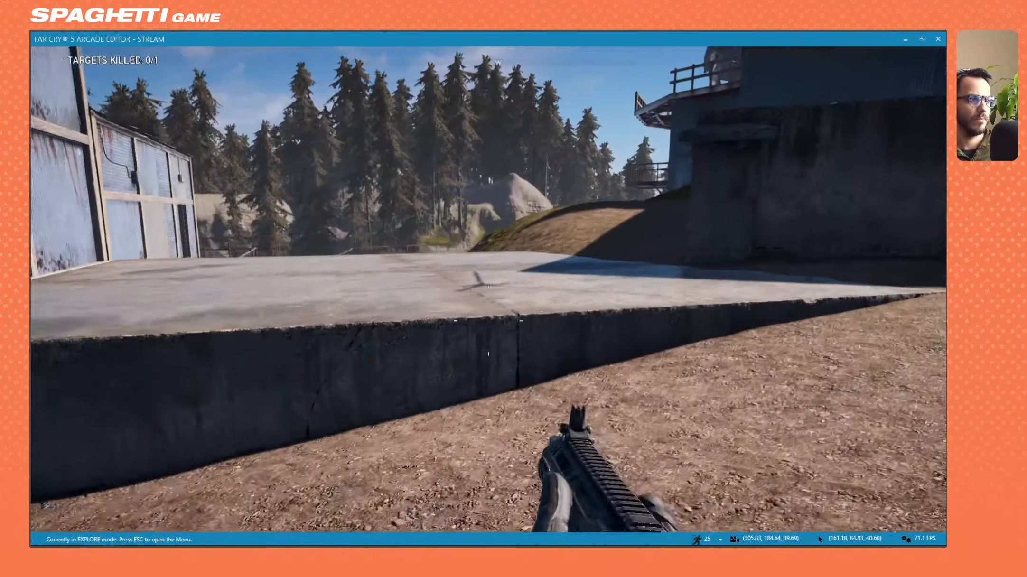
{"action": "key", "text": "w"}
{"action": "key", "text": "space"}
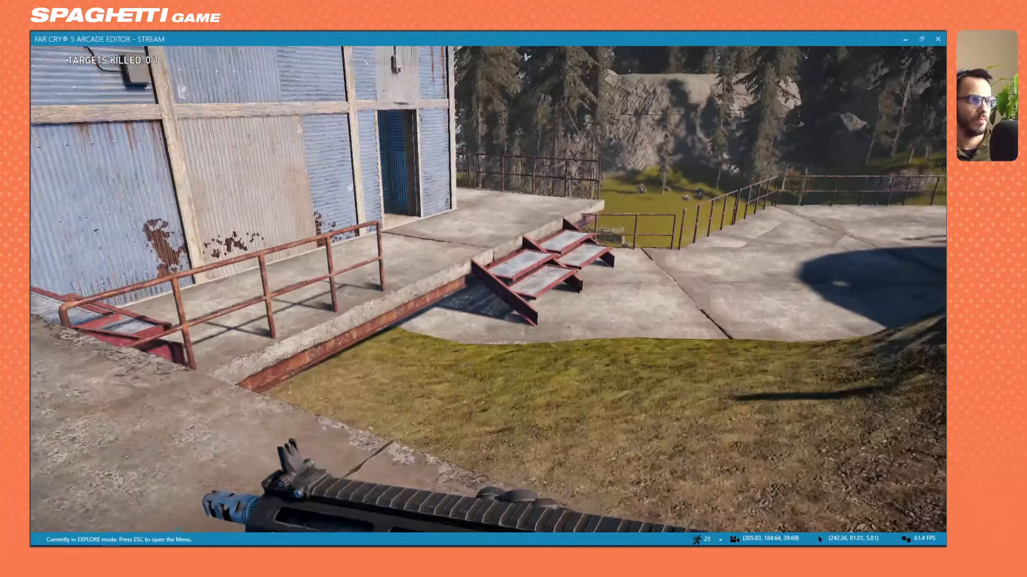
{"action": "key", "text": "w"}
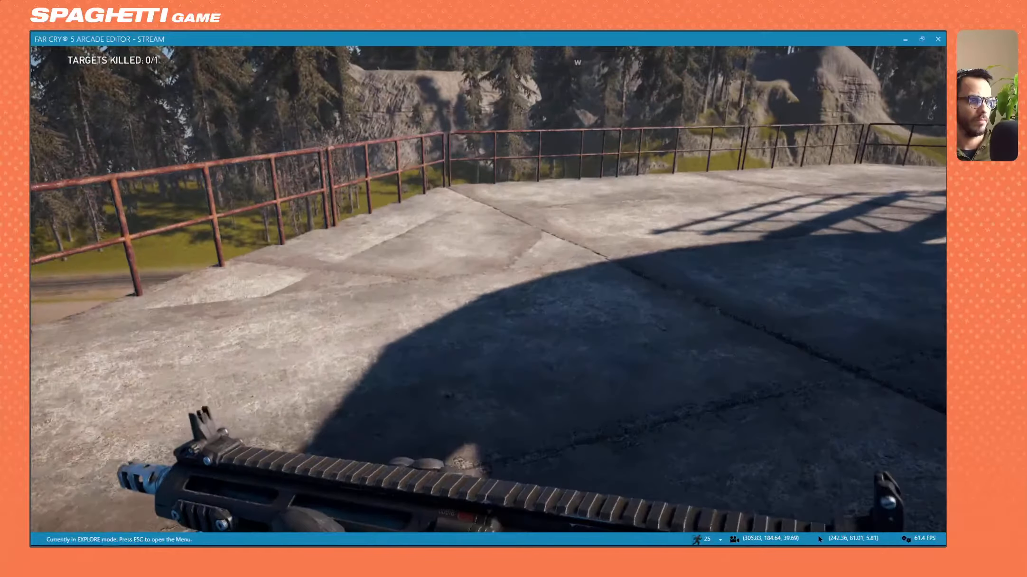
{"action": "key", "text": "w"}
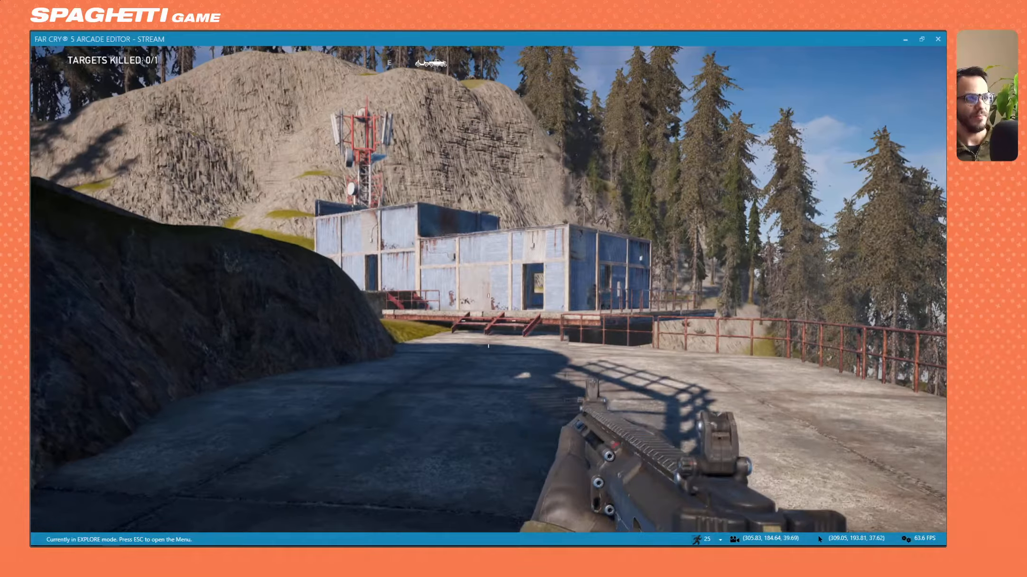
Walk in play along the curved walkway, past the red steps, to the concrete wall beside the blue corrugated building.
{"action": "key", "text": "w"}
{"action": "right_click", "coordinate": [488, 321]}
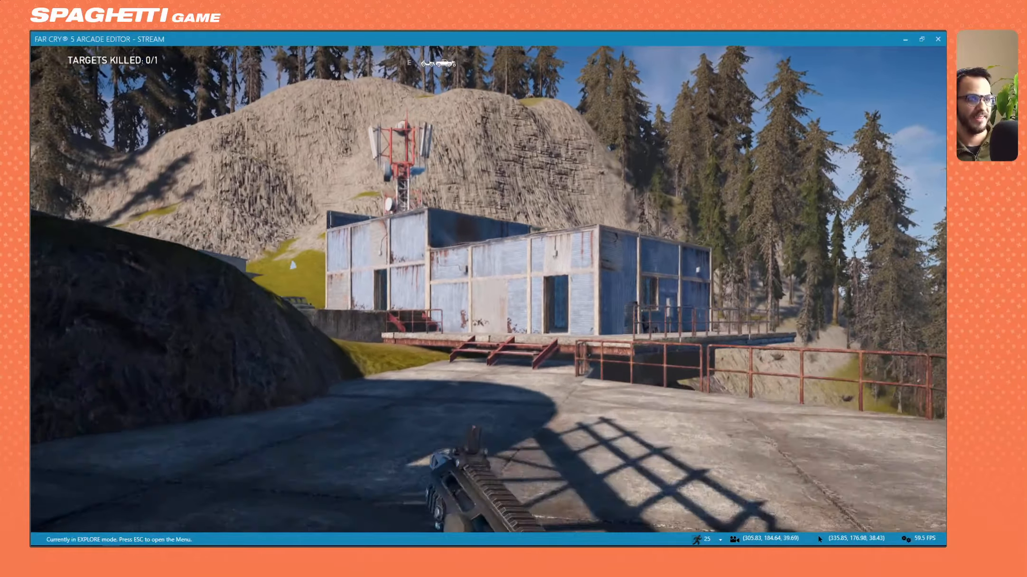
{"action": "key", "text": "w"}
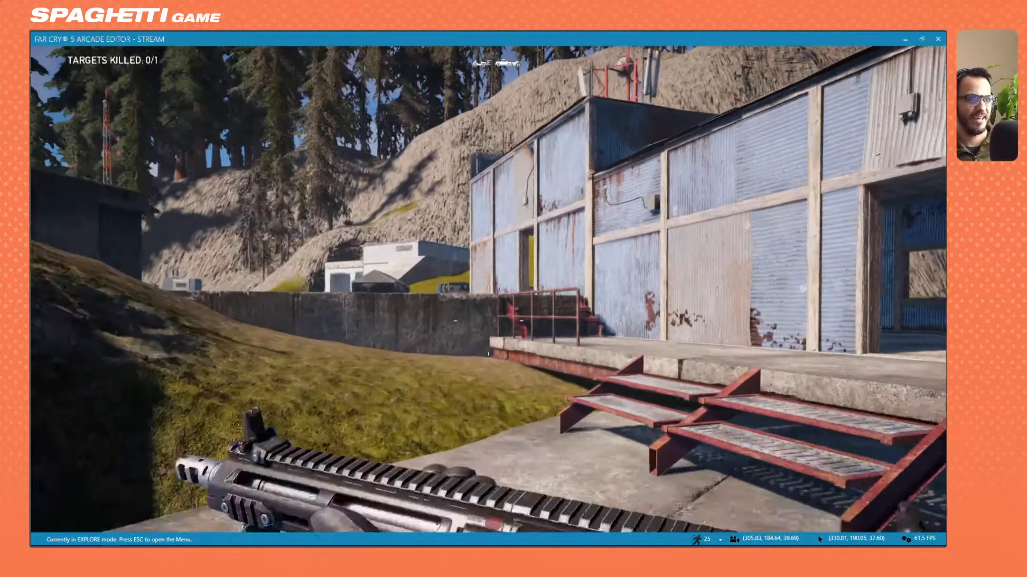
{"action": "key", "text": "w"}
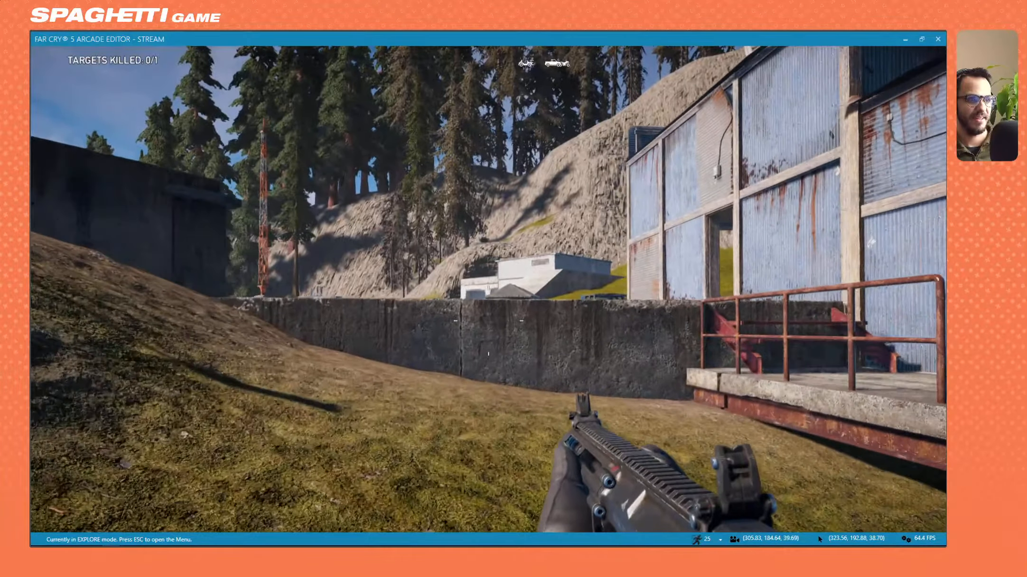
{"action": "key", "text": "w"}
{"action": "right_click", "coordinate": [488, 321]}
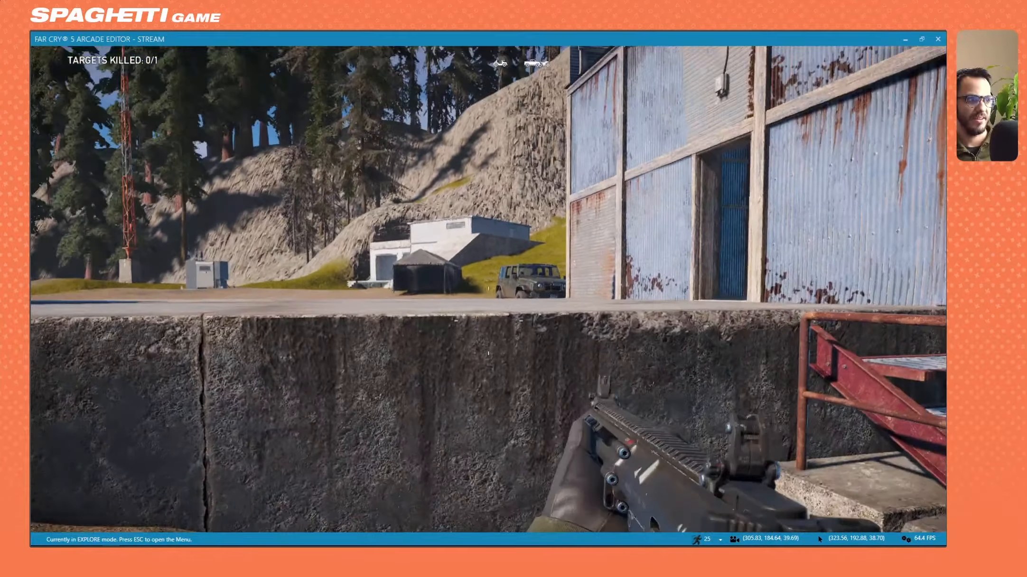
Check in play the red stairs and railing that link the lower platform to the blue building's concrete wall.
{"action": "key", "text": "space"}
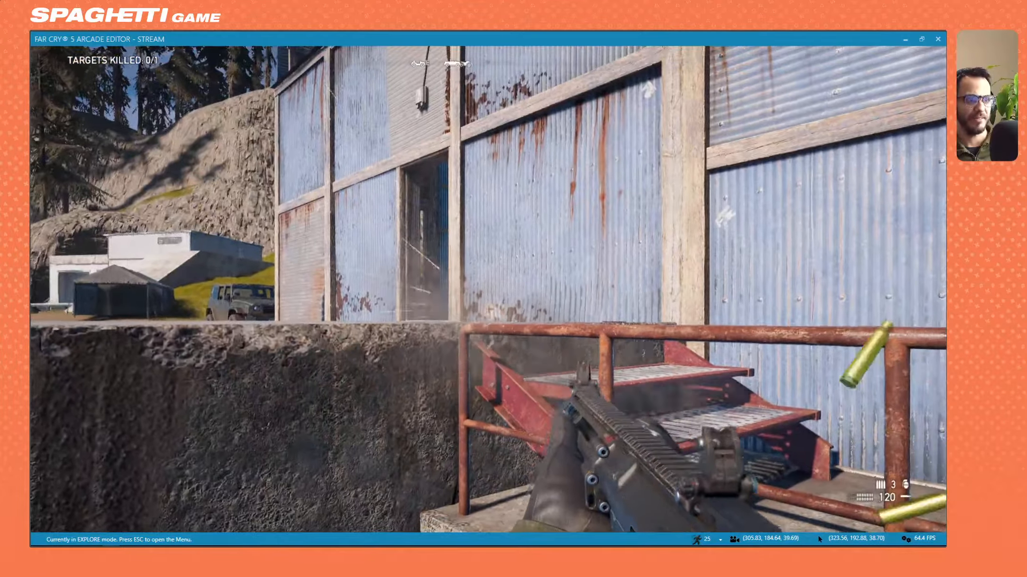
{"action": "key", "text": "space"}
{"action": "right_click", "coordinate": [489, 288]}
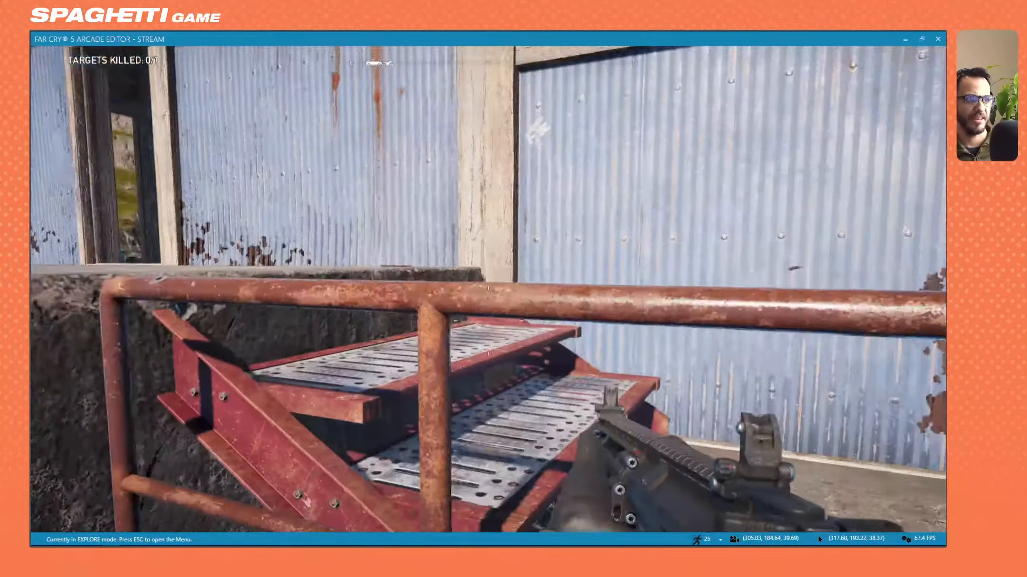
{"action": "key", "text": "space"}
{"action": "key", "text": "w"}
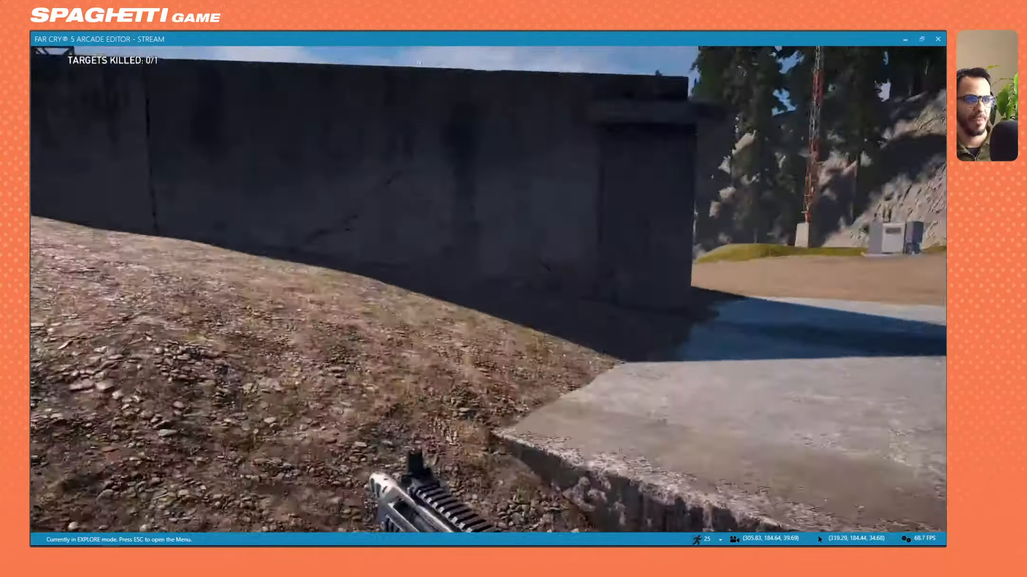
Check in play the blue building's raised base, the ground toward the radar dome, and the railed terrace's underside.
{"action": "key", "text": "w"}
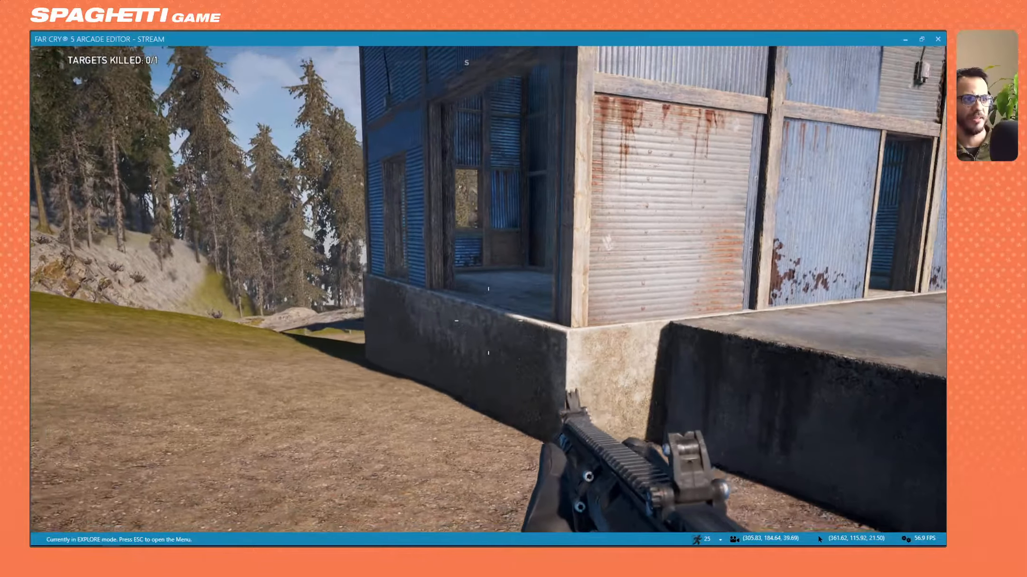
{"action": "right_click", "coordinate": [488, 321]}
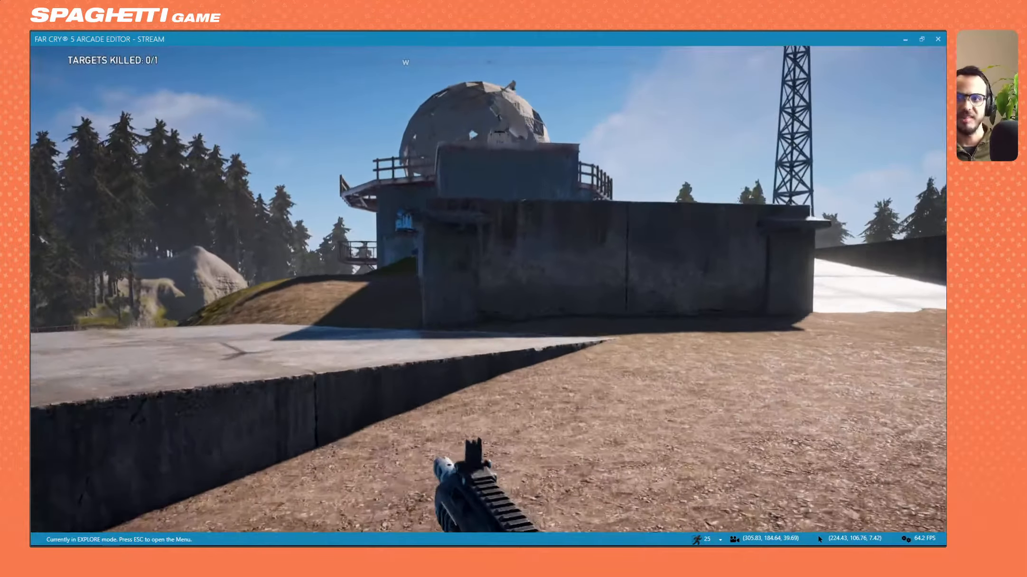
{"action": "key", "text": "w"}
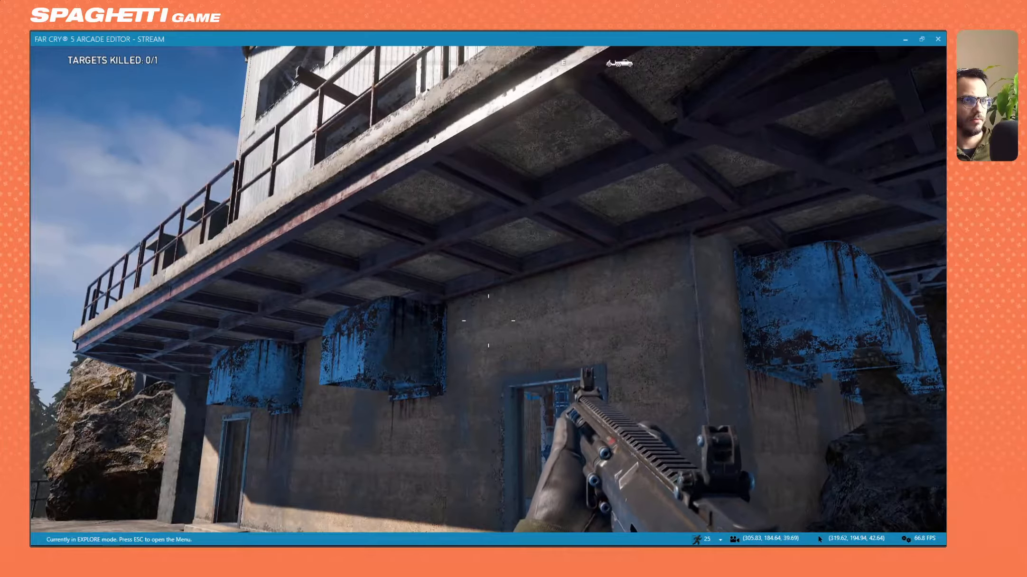
Leave the play test, return to the map editor, and exit the object placement tool.
{"action": "key", "text": "Escape"}
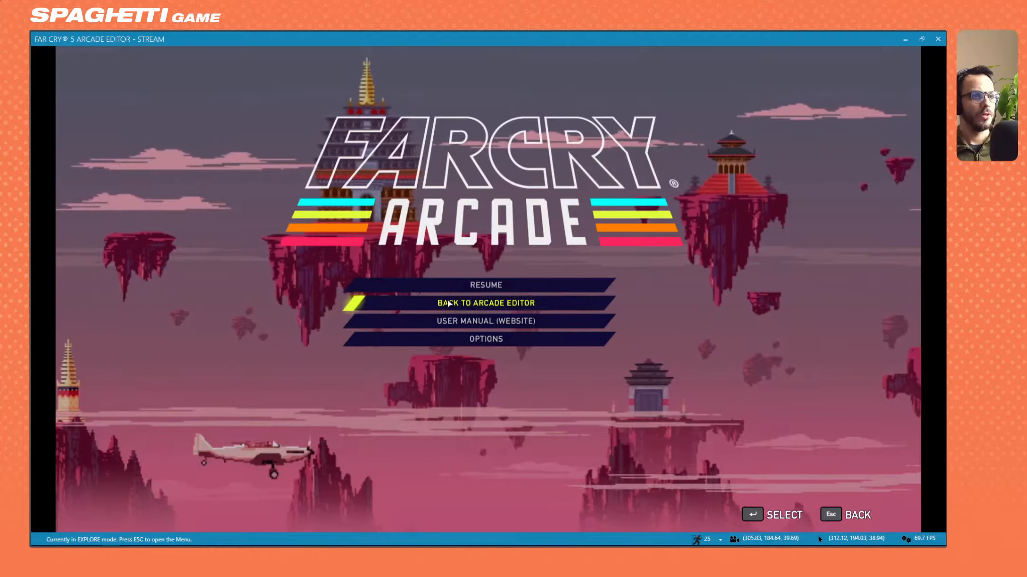
{"action": "left_click", "coordinate": [449, 303]}
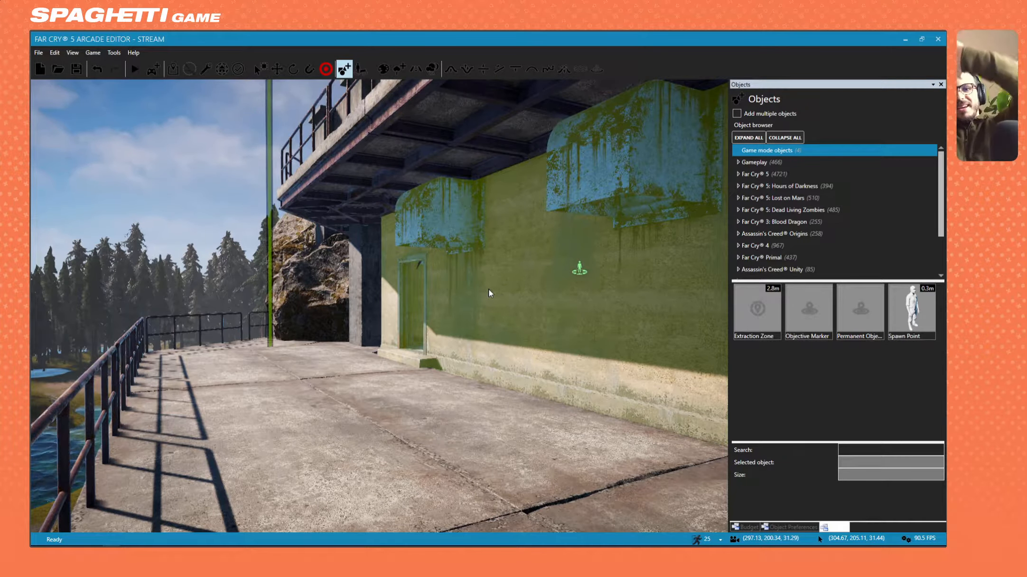
{"action": "key", "text": "Escape"}
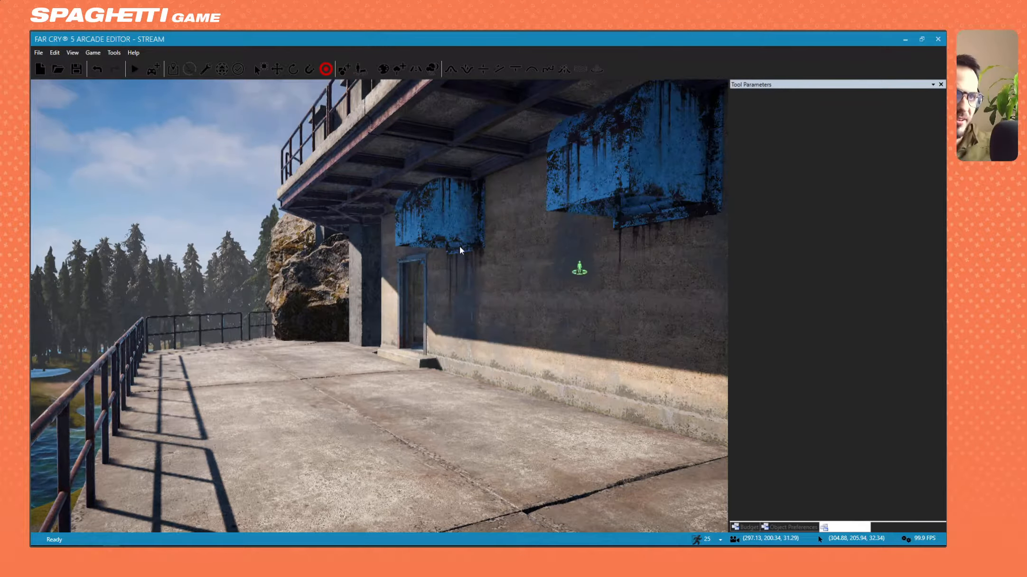
Delete the Railing Long piece that runs into the concrete at the end of the upper walkway.
{"action": "key", "text": "s"}
{"action": "right_click_drag", "start_coordinate": [452, 242], "coordinate": [356, 256]}
{"action": "key", "text": "s"}
{"action": "key", "text": "w"}
{"action": "right_click_drag", "start_coordinate": [380, 306], "coordinate": [307, 280]}
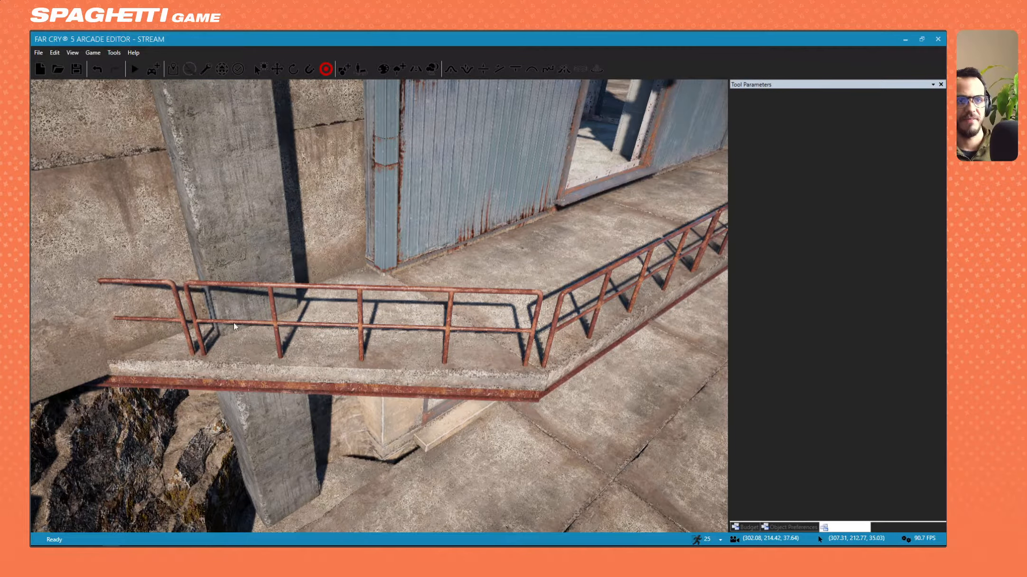
{"action": "key", "text": "s"}
{"action": "key", "text": "a"}
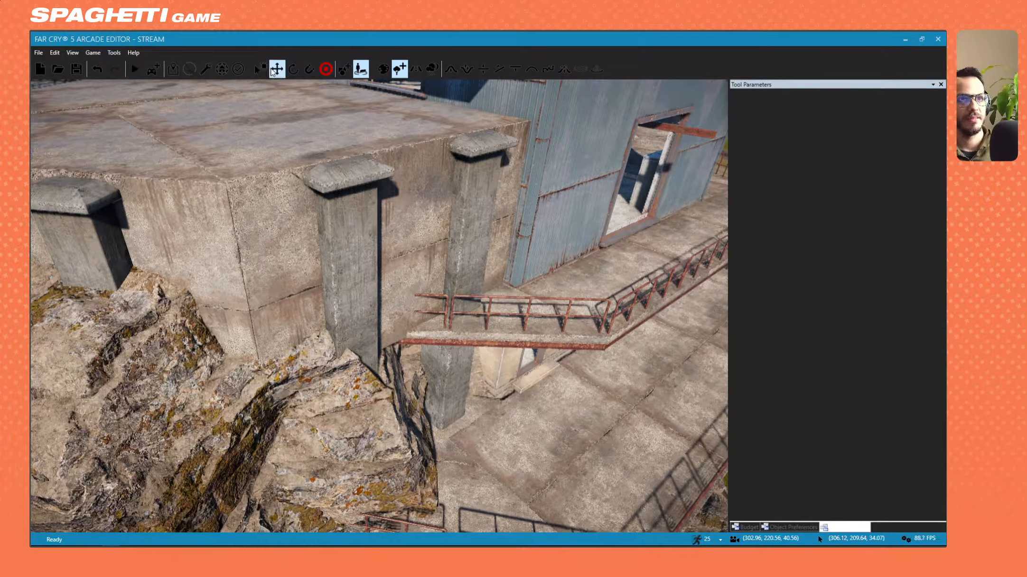
{"action": "left_click", "coordinate": [277, 69]}
{"action": "left_click", "coordinate": [440, 298]}
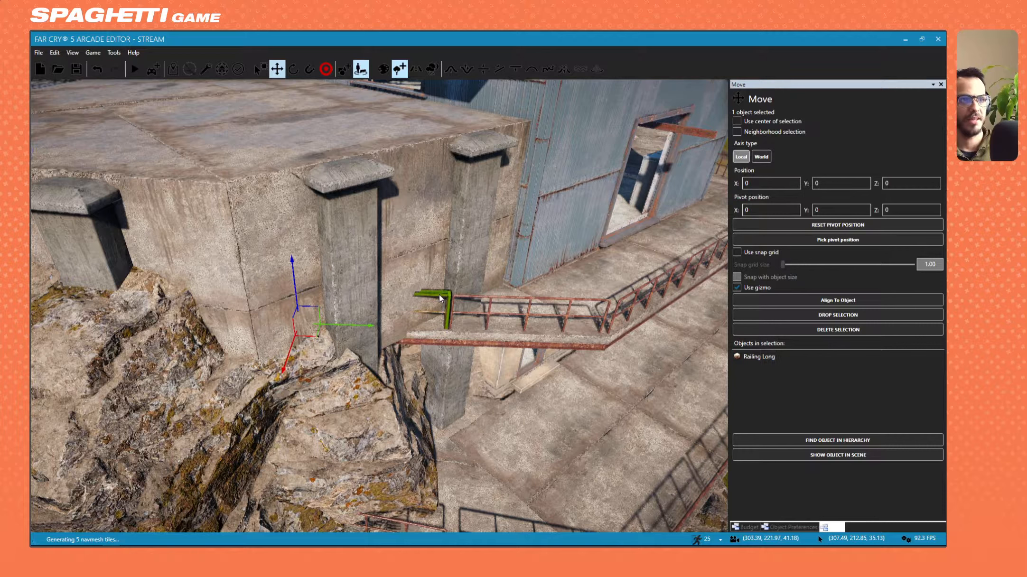
{"action": "key", "text": "Delete"}
Shift the end Railing Long on the upper walkway toward the concrete pillar, opening a gap at the corner.
{"action": "key", "text": "d"}
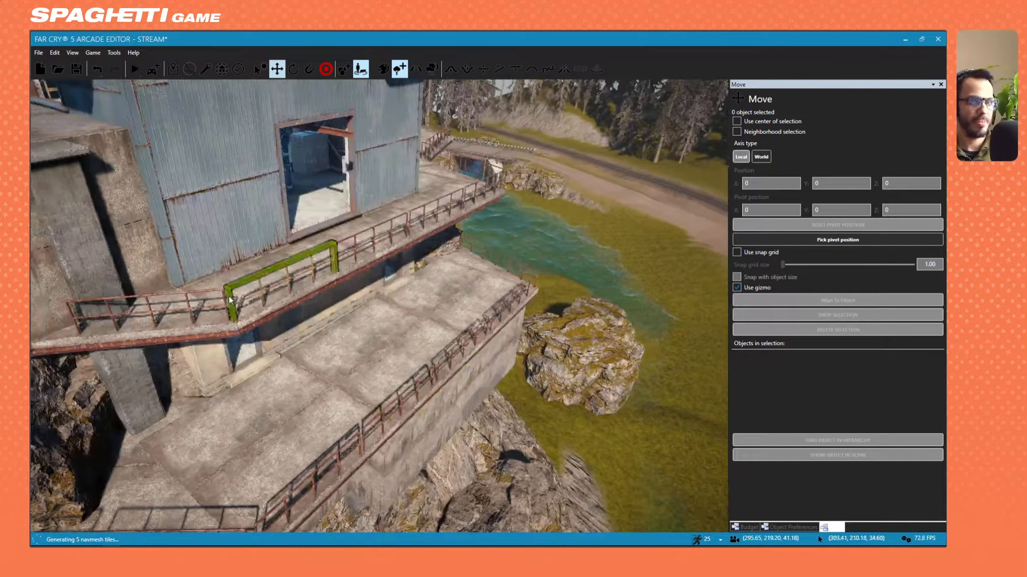
{"action": "key", "text": "a"}
{"action": "left_click", "coordinate": [262, 297]}
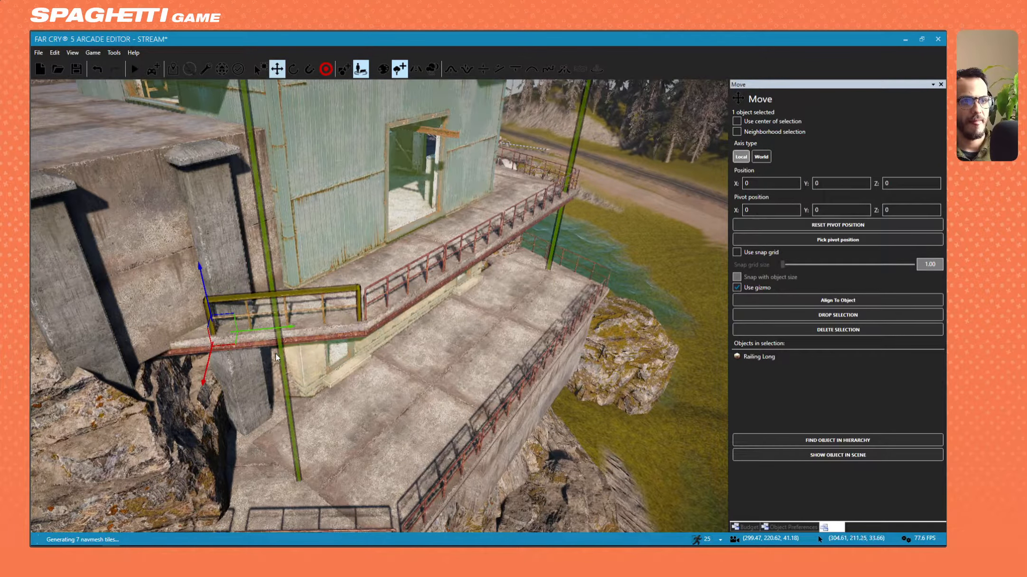
{"action": "left_click_drag", "start_coordinate": [216, 331], "coordinate": [201, 331]}
{"action": "left_click", "coordinate": [669, 409]}
{"action": "key", "text": "w"}
{"action": "right_click_drag", "start_coordinate": [553, 318], "coordinate": [525, 336]}
{"action": "key", "text": "s"}
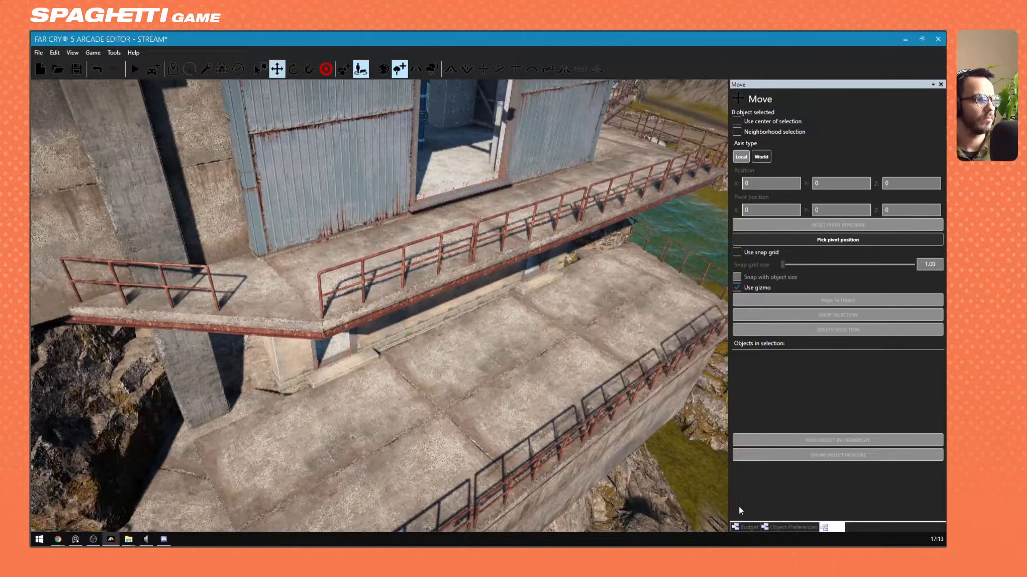
Browse the Ladders category under Gameplay, Climbing and navigation, down to the Ladder Industrial models.
{"action": "left_click", "coordinate": [345, 69]}
{"action": "right_click_drag", "start_coordinate": [478, 364], "coordinate": [478, 364]}
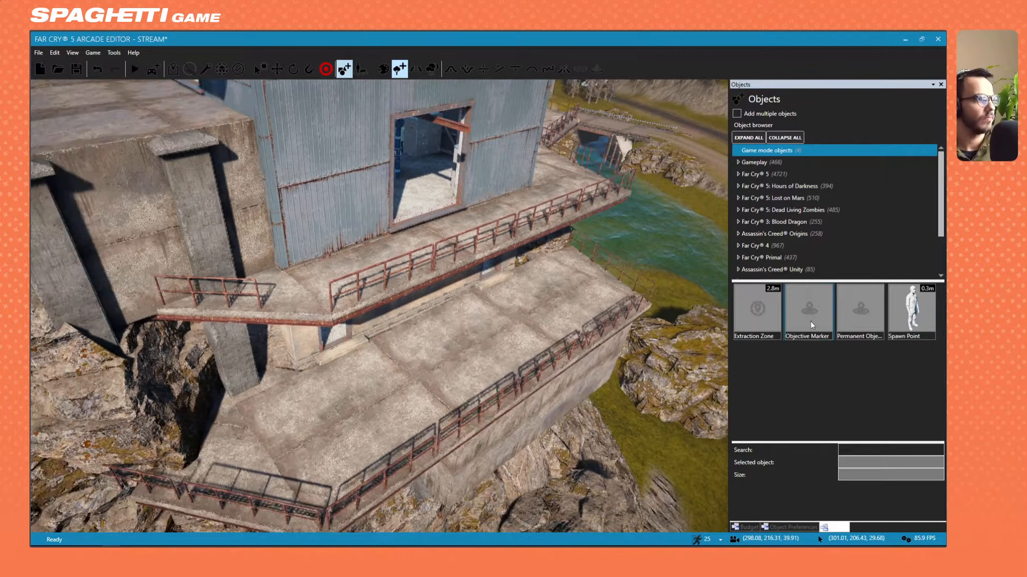
{"action": "left_click", "coordinate": [738, 162]}
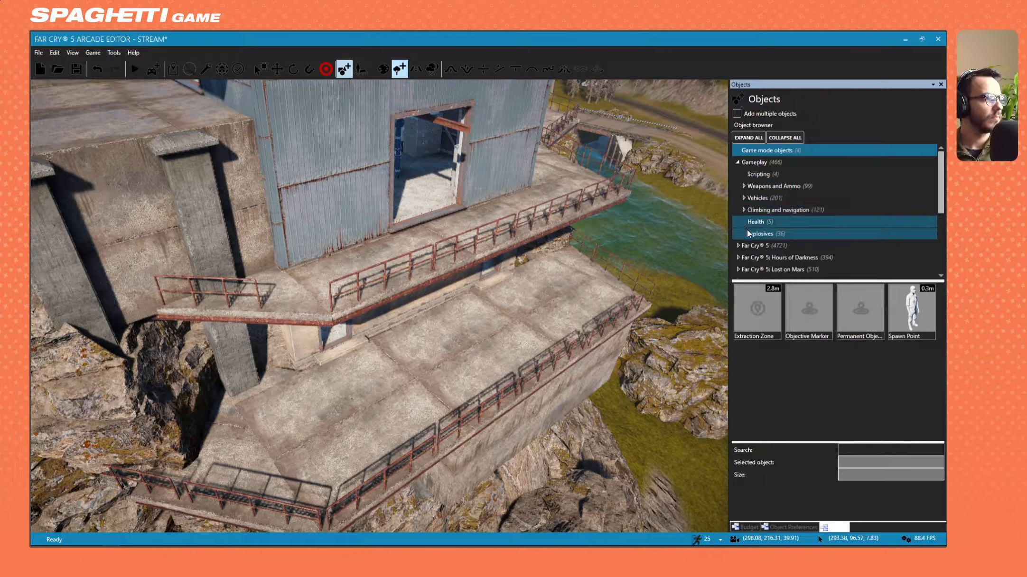
{"action": "left_click", "coordinate": [743, 209]}
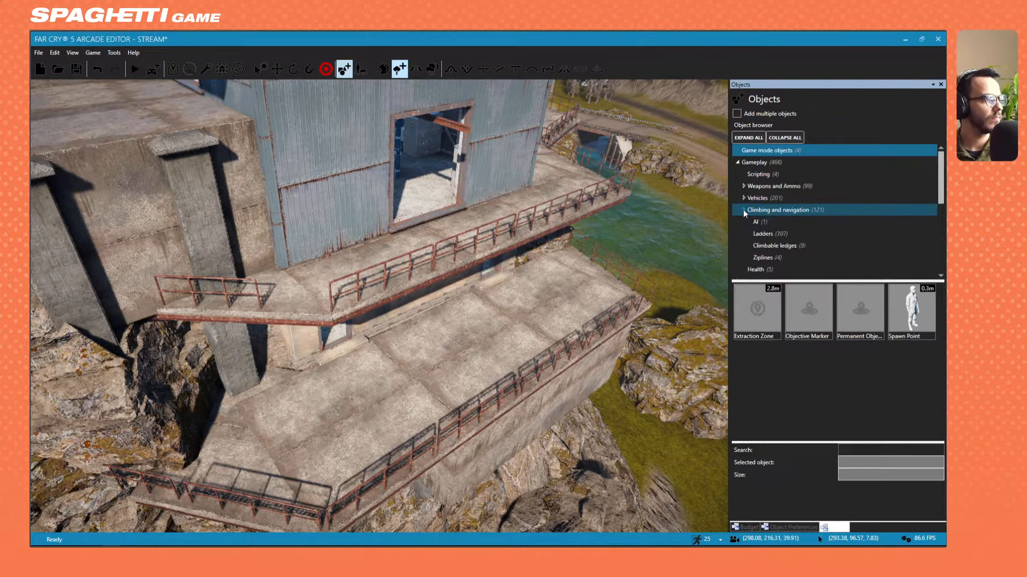
{"action": "left_click", "coordinate": [768, 235]}
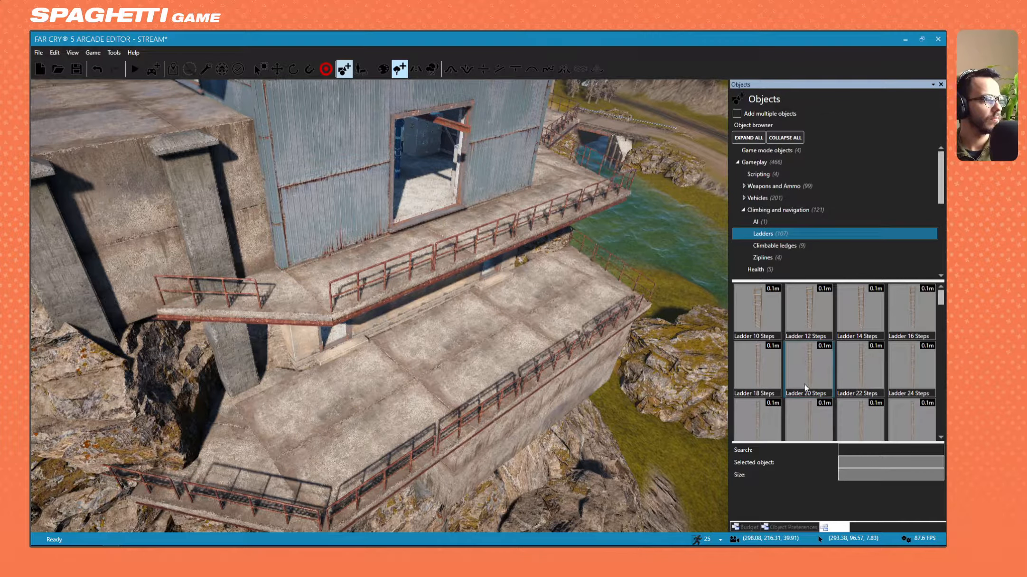
{"action": "scroll", "coordinate": [807, 386], "scroll_direction": "down", "scroll_amount": 3}
{"action": "scroll", "coordinate": [808, 386], "scroll_direction": "down", "scroll_amount": 5}
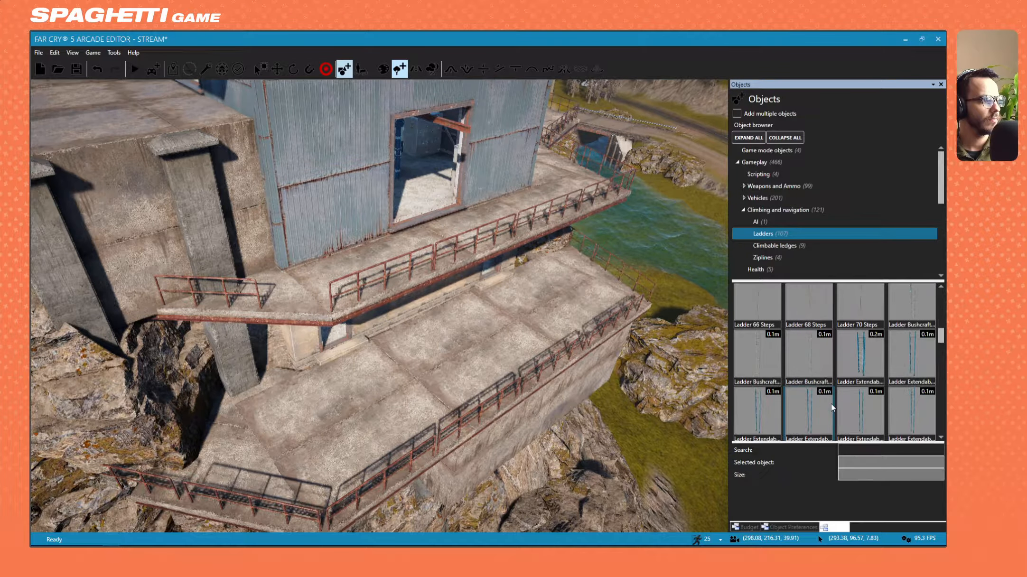
{"action": "scroll", "coordinate": [831, 403], "scroll_direction": "down", "scroll_amount": 3}
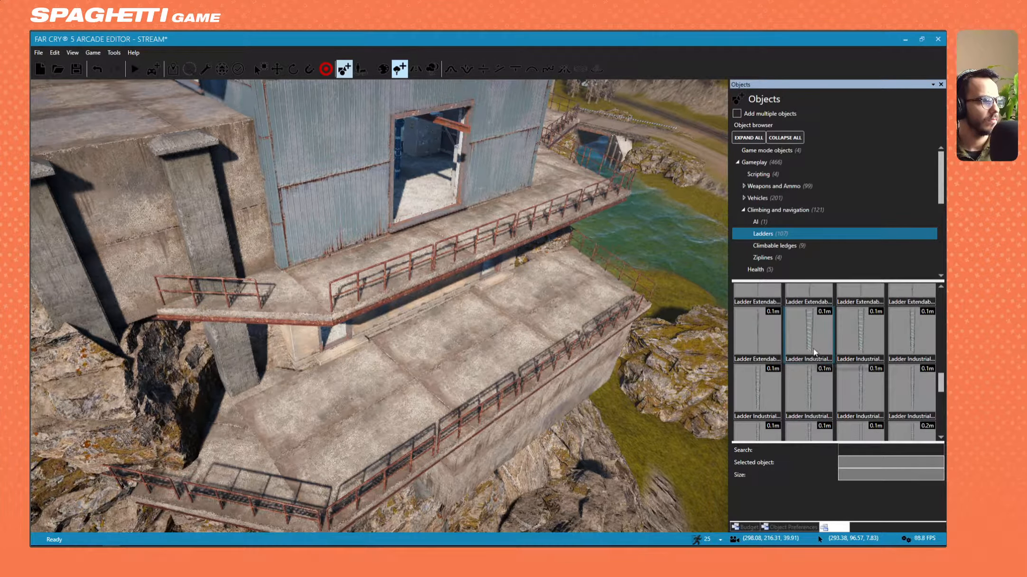
Compare industrial ladder lengths and place a Ladder Industrial 14steps on the lower terrace below the railing gap.
{"action": "left_click", "coordinate": [758, 390]}
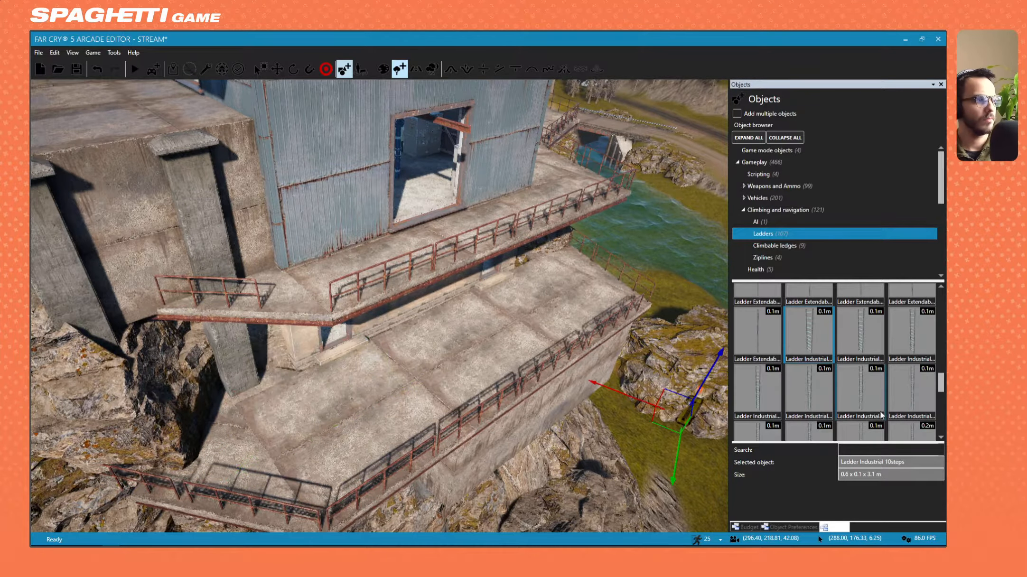
{"action": "left_click", "coordinate": [861, 347]}
{"action": "scroll", "coordinate": [300, 393], "scroll_direction": "up", "scroll_amount": 5}
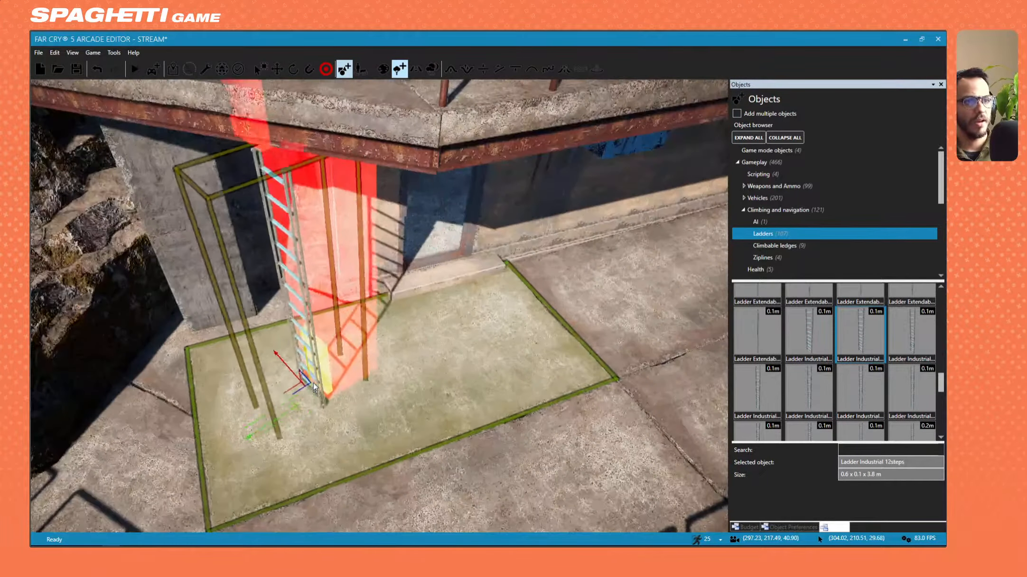
{"action": "scroll", "coordinate": [318, 396], "scroll_direction": "down", "scroll_amount": 2}
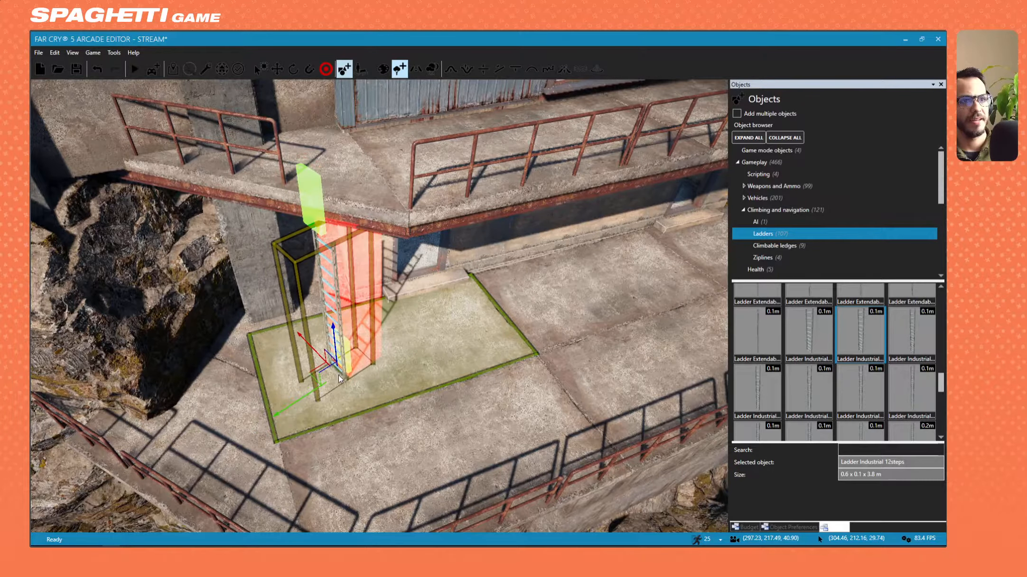
{"action": "left_click", "coordinate": [911, 339]}
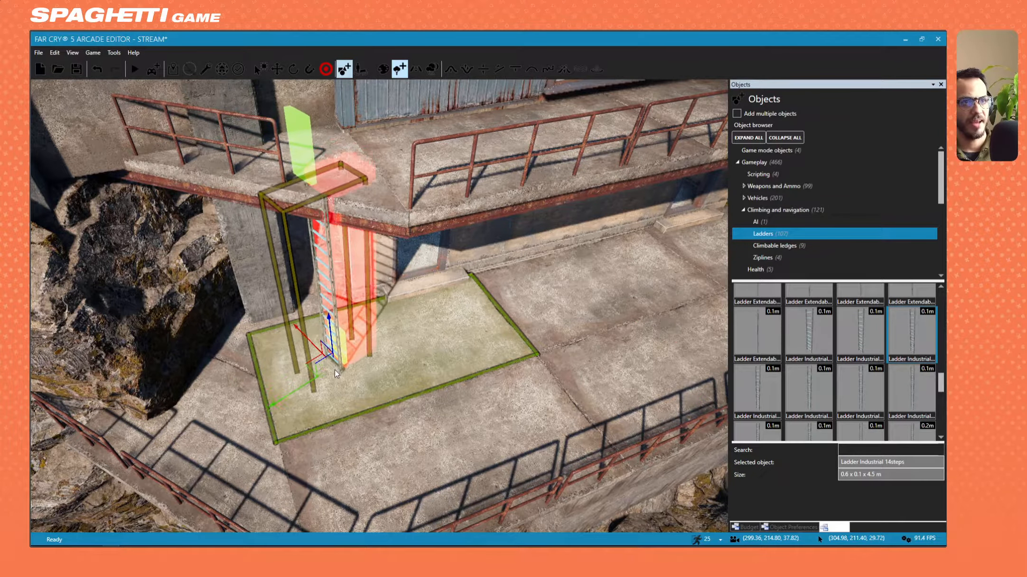
{"action": "left_click", "coordinate": [339, 375]}
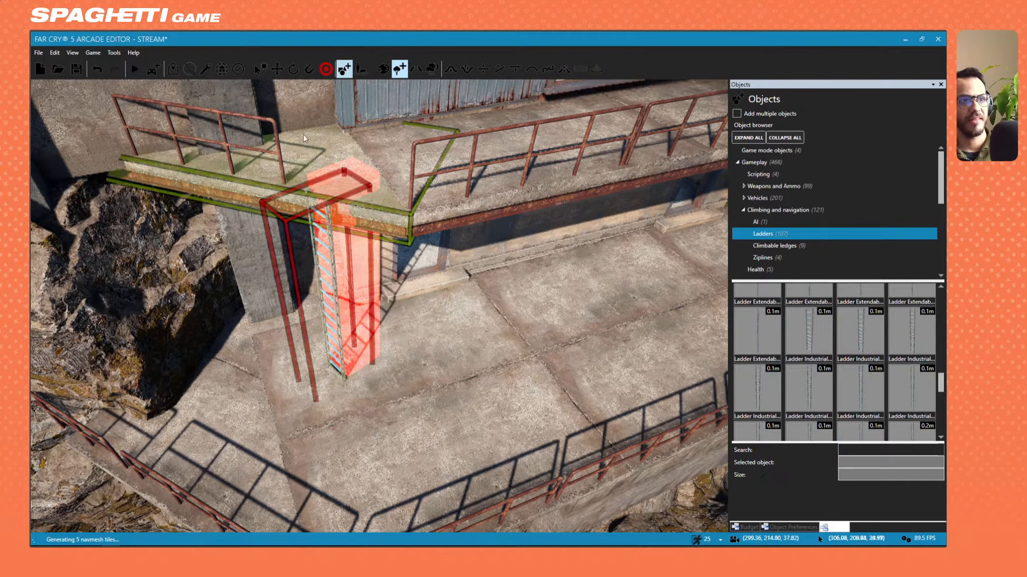
Rotate the placed 14-step ladder in 10-degree snaps until it lines up with the upper walkway's angled edge.
{"action": "key", "text": "w"}
{"action": "right_click_drag", "start_coordinate": [361, 162], "coordinate": [272, 215]}
{"action": "key", "text": "s"}
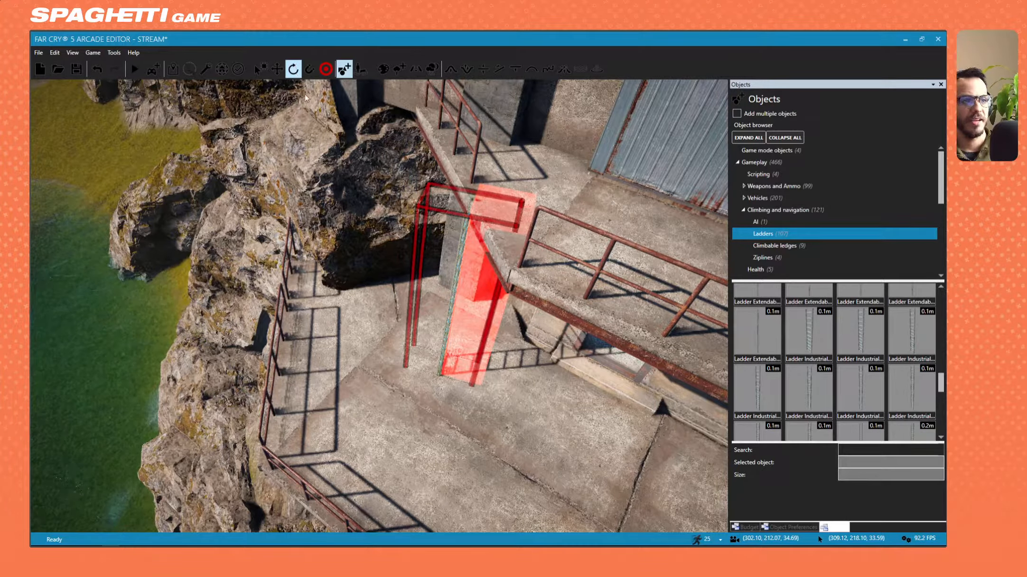
{"action": "key", "text": "Escape"}
{"action": "left_click", "coordinate": [445, 330]}
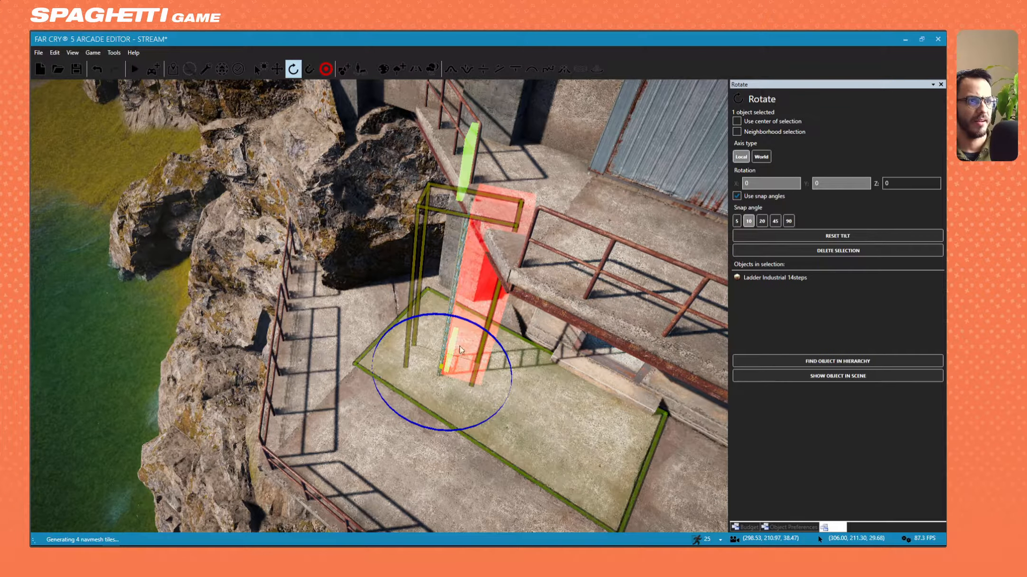
{"action": "left_click_drag", "start_coordinate": [420, 427], "coordinate": [477, 428]}
Shift the 14-step ladder sideways so it sits against the upper walkway's angled edge.
{"action": "right_click_drag", "start_coordinate": [468, 445], "coordinate": [387, 304]}
{"action": "key", "text": "w"}
{"action": "key", "text": "w"}
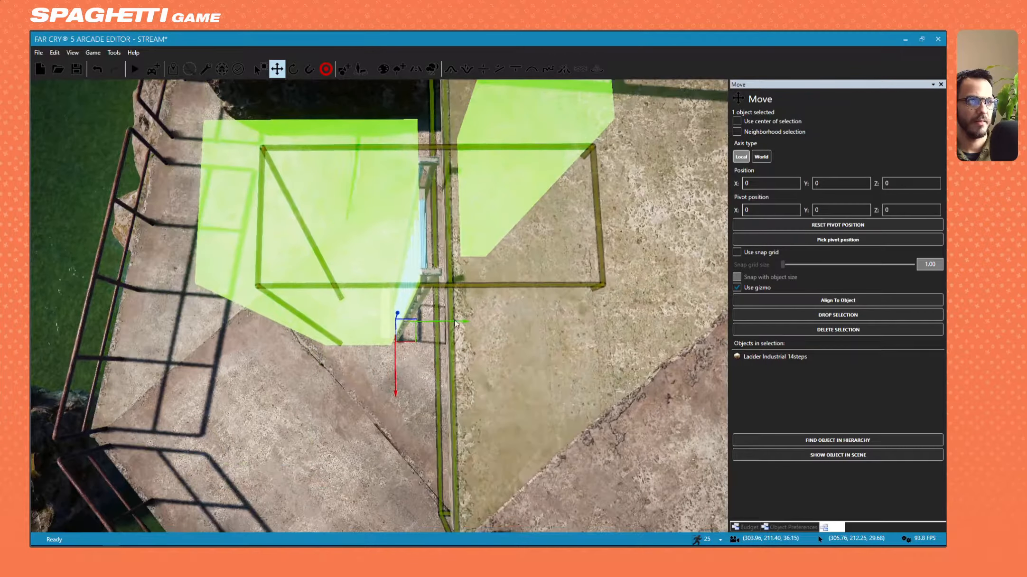
{"action": "left_click_drag", "start_coordinate": [455, 325], "coordinate": [463, 324]}
{"action": "right_click_drag", "start_coordinate": [463, 324], "coordinate": [387, 351]}
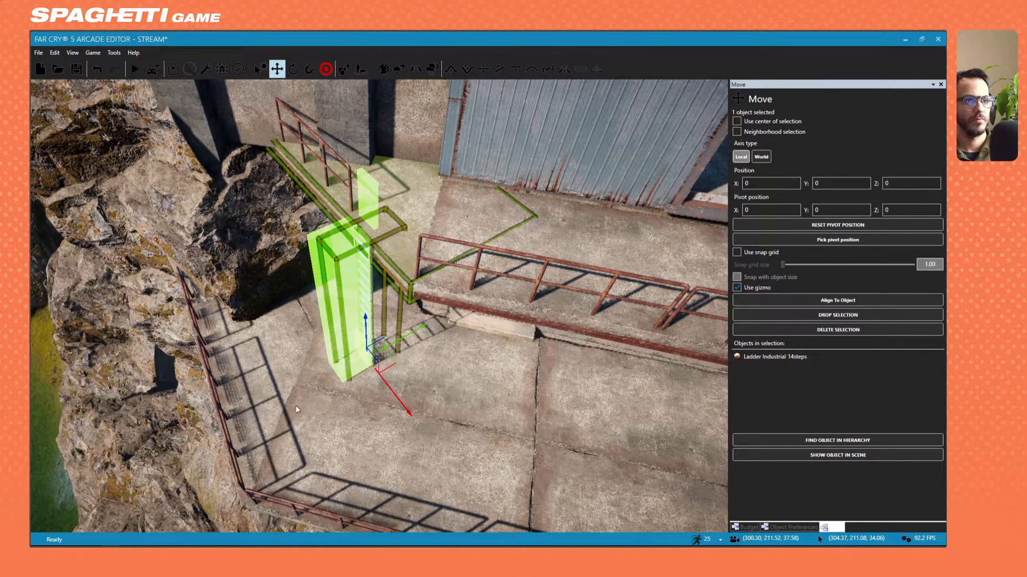
Duplicate the 14-step ladder onto the upper walkway, beside the concrete pillar and the metal building.
{"action": "right_click_drag", "start_coordinate": [513, 251], "coordinate": [479, 328]}
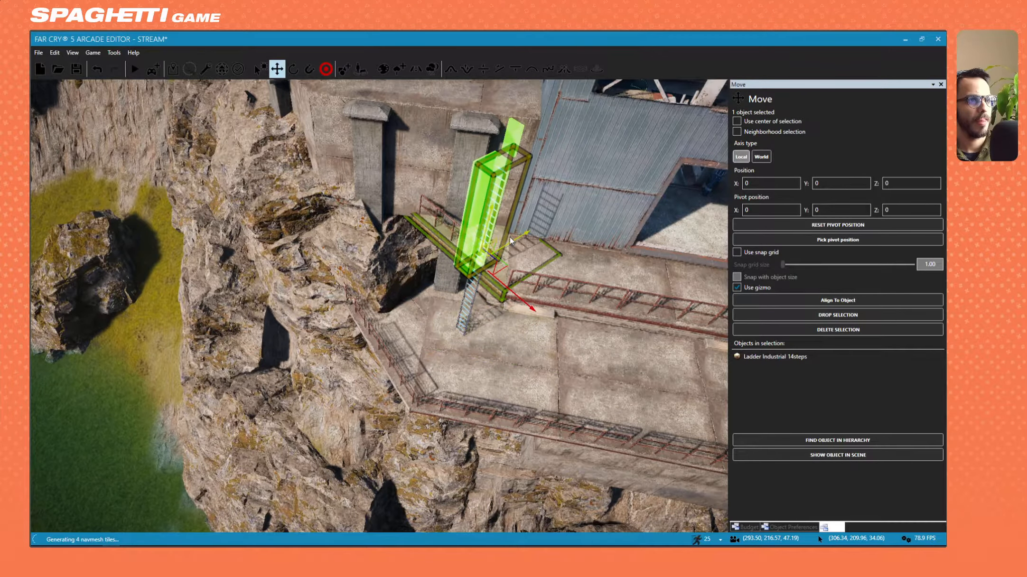
{"action": "right_click_drag", "start_coordinate": [509, 236], "coordinate": [231, 296]}
{"action": "right_click_drag", "start_coordinate": [214, 346], "coordinate": [215, 261]}
{"action": "left_click_drag", "start_coordinate": [215, 261], "coordinate": [222, 273]}
{"action": "mouse_move", "coordinate": [222, 273]}
{"action": "right_mouse_down"}
{"action": "mouse_move", "coordinate": [266, 265]}
{"action": "mouse_move", "coordinate": [237, 285]}
{"action": "mouse_move", "coordinate": [234, 277]}
{"action": "right_mouse_up"}
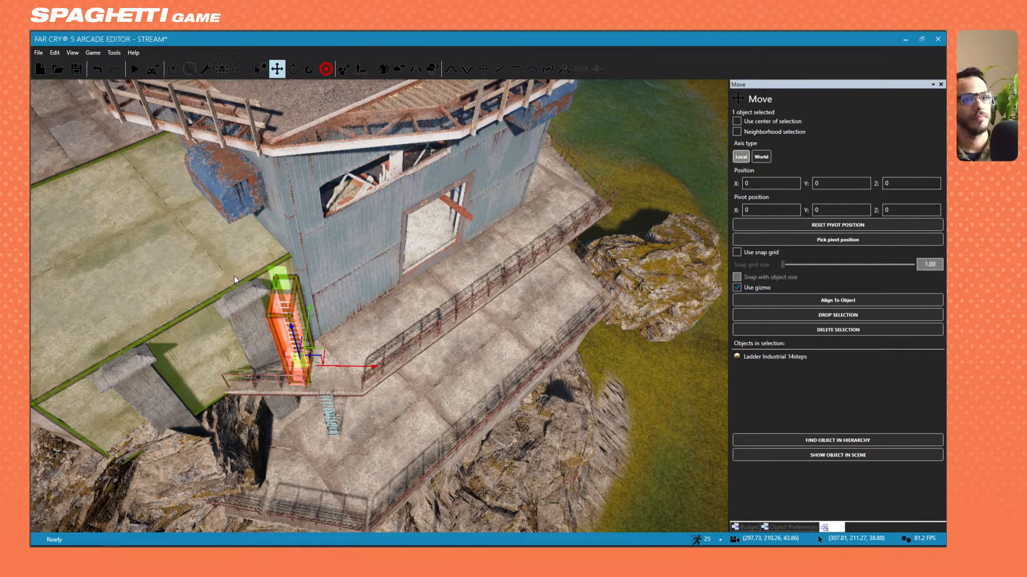
Rotate the duplicated ladder so its climbing side faces away from the tall concrete wall.
{"action": "right_click_drag", "start_coordinate": [294, 271], "coordinate": [247, 275]}
{"action": "right_click_drag", "start_coordinate": [444, 427], "coordinate": [489, 431]}
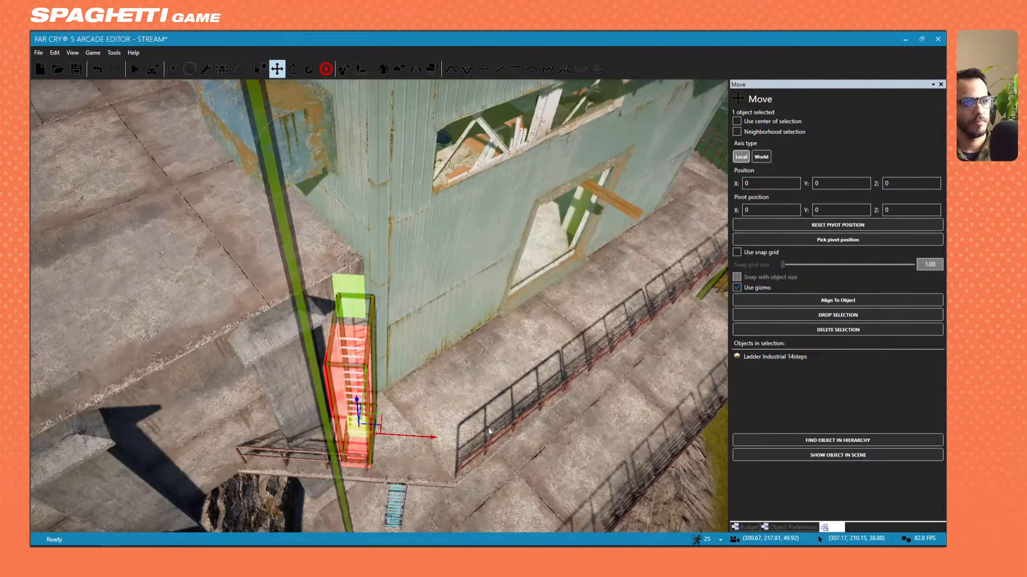
{"action": "right_click_drag", "start_coordinate": [427, 408], "coordinate": [406, 470]}
{"action": "key", "text": "ctrl"}
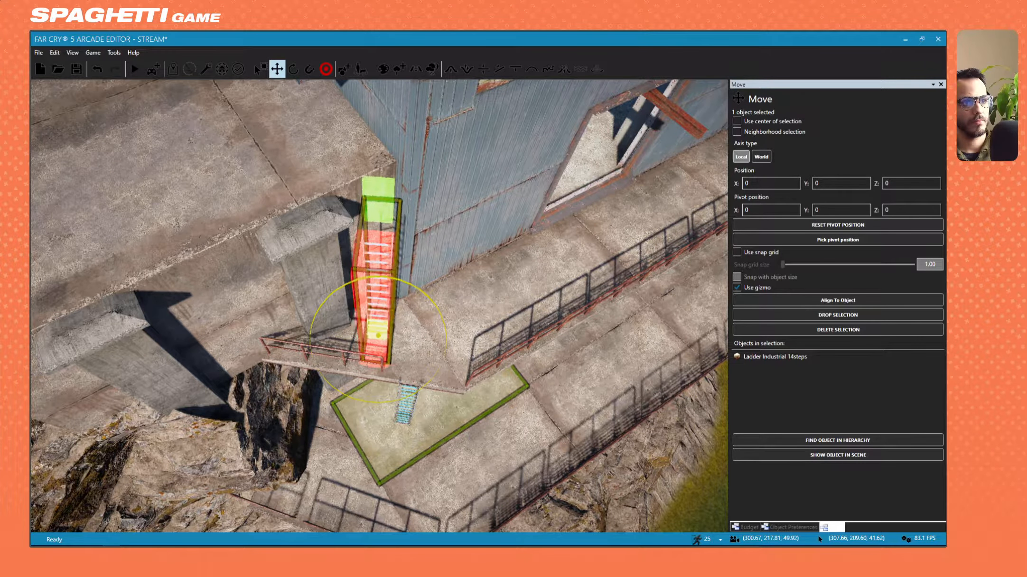
{"action": "left_click_drag", "start_coordinate": [403, 397], "coordinate": [428, 384], "text": "ctrl"}
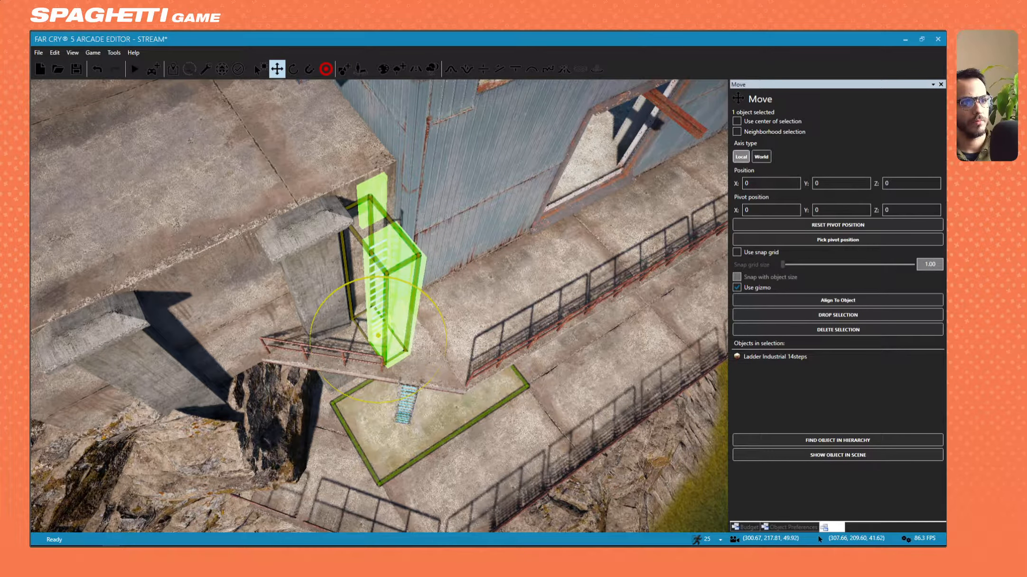
Slide the Gate Cult Pillar along the concrete wall, away from the ladder and toward the neighbouring pillar.
{"action": "right_click_drag", "start_coordinate": [289, 254], "coordinate": [298, 253]}
{"action": "left_click", "coordinate": [301, 255]}
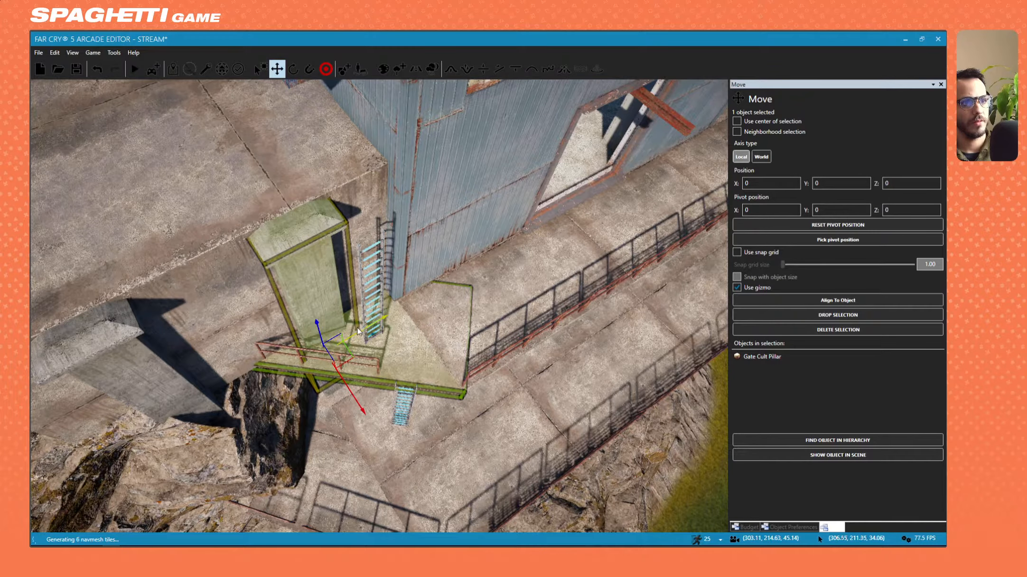
{"action": "left_click_drag", "start_coordinate": [362, 330], "coordinate": [250, 353]}
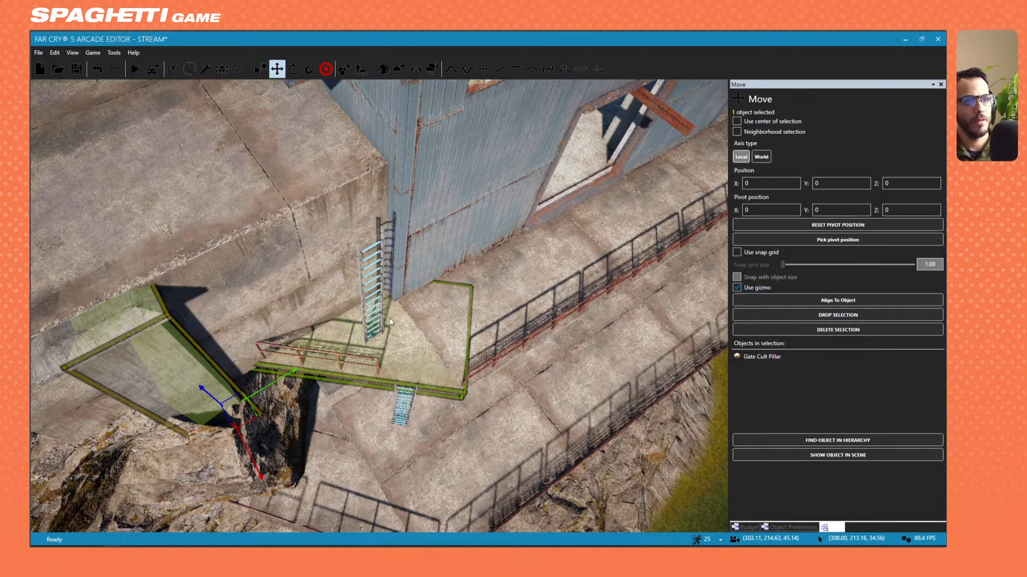
{"action": "key", "text": "Escape"}
Move the duplicated ladder against the concrete wall into the space beside the metal building.
{"action": "left_click", "coordinate": [375, 302]}
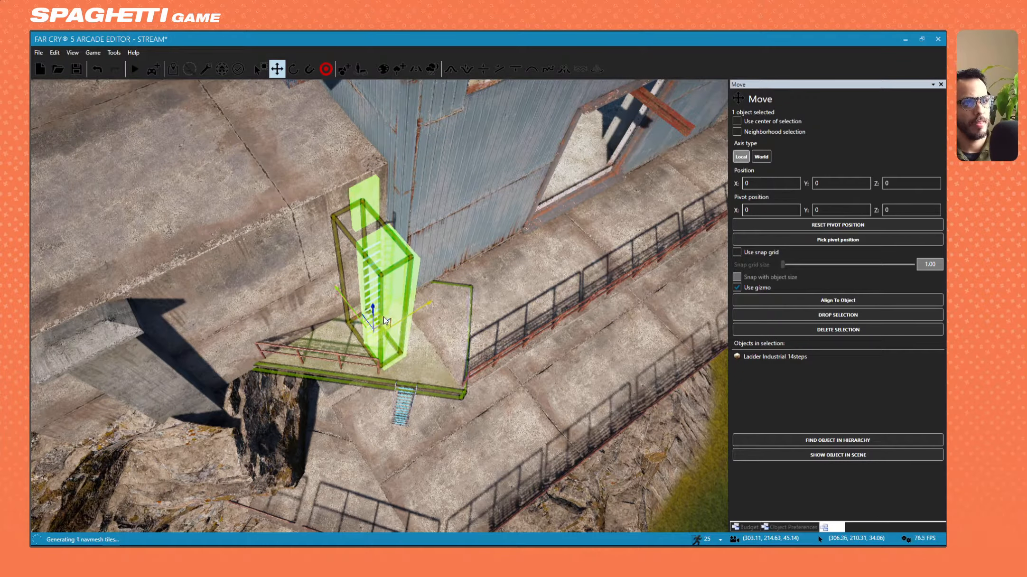
{"action": "left_click_drag", "start_coordinate": [386, 321], "coordinate": [349, 302]}
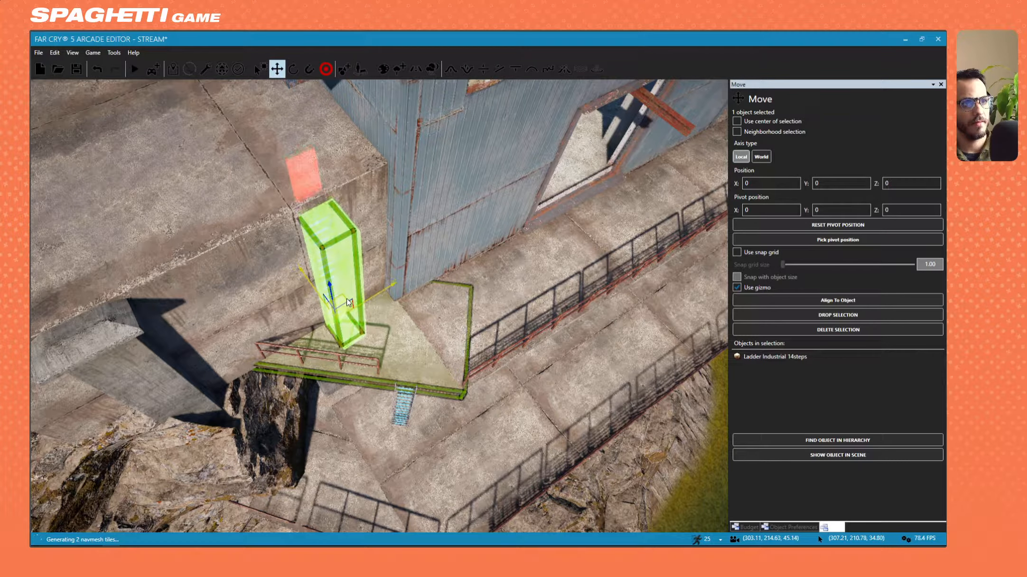
{"action": "key", "text": "w"}
{"action": "right_click_drag", "start_coordinate": [349, 303], "coordinate": [420, 354]}
{"action": "key", "text": "d"}
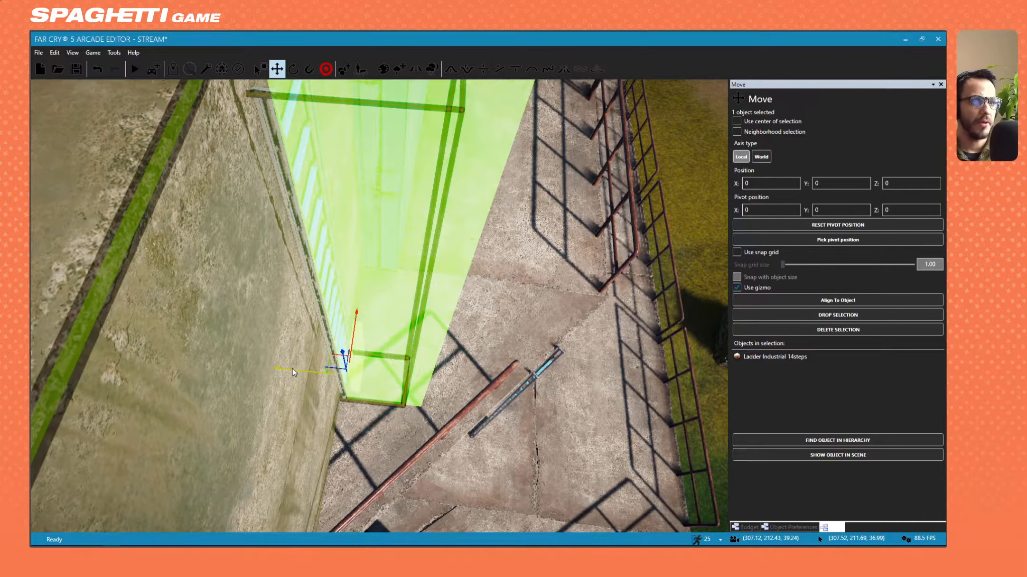
{"action": "left_click_drag", "start_coordinate": [293, 372], "coordinate": [301, 373]}
{"action": "key", "text": "s"}
{"action": "right_click_drag", "start_coordinate": [301, 373], "coordinate": [244, 269]}
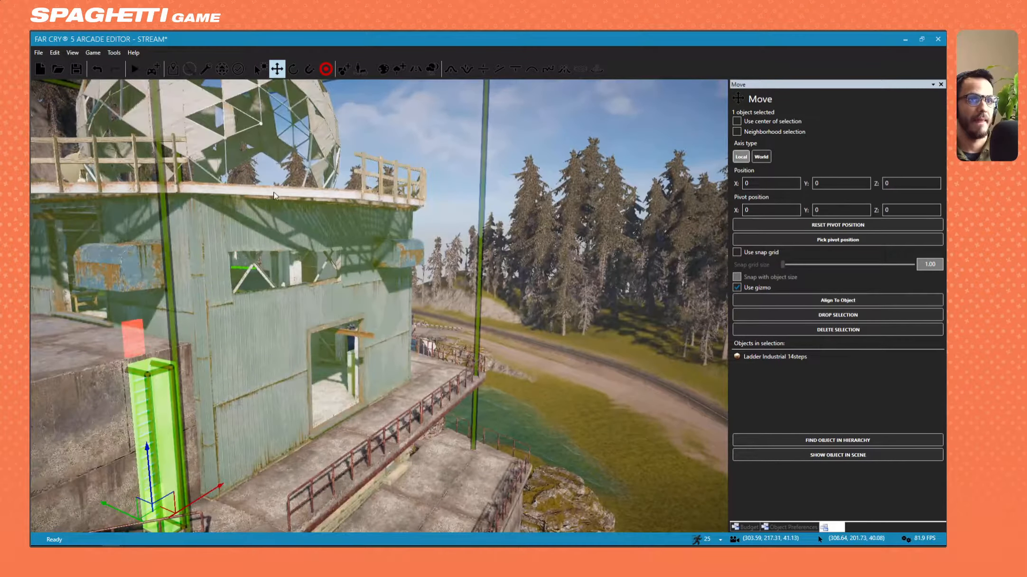
Fine-tune the distance between the duplicated ladder and the concrete wall.
{"action": "right_click_drag", "start_coordinate": [303, 194], "coordinate": [278, 303]}
{"action": "key", "text": "w"}
{"action": "key", "text": "s"}
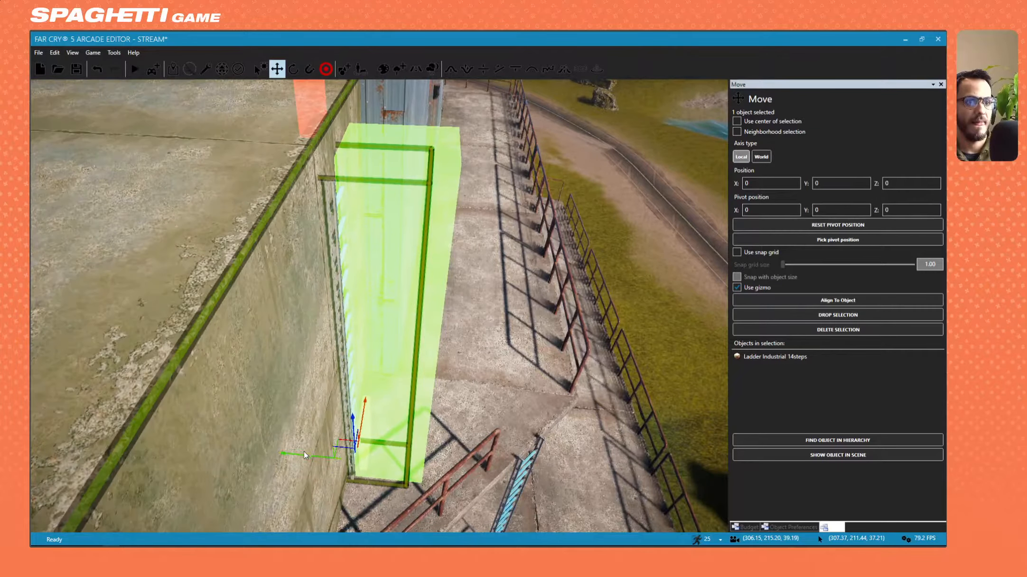
{"action": "left_click_drag", "start_coordinate": [302, 454], "coordinate": [300, 456]}
{"action": "key", "text": "d"}
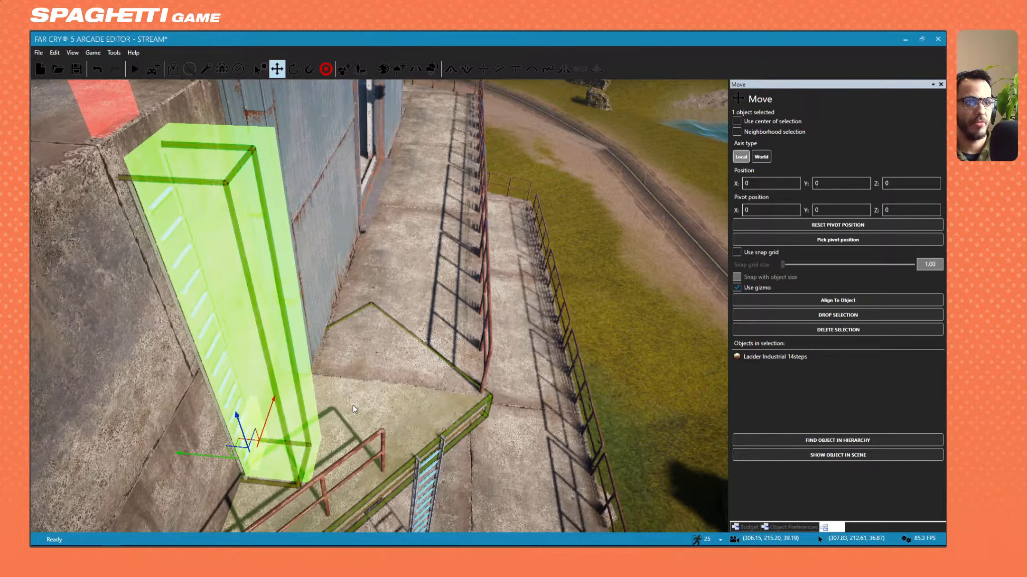
Examine the duplicated ladder from several angles to check its height against the top of the concrete wall.
{"action": "key", "text": "Escape"}
{"action": "key", "text": "s"}
{"action": "right_click_drag", "start_coordinate": [531, 225], "coordinate": [427, 155]}
{"action": "key", "text": "w"}
{"action": "key", "text": "s"}
{"action": "left_click", "coordinate": [449, 261]}
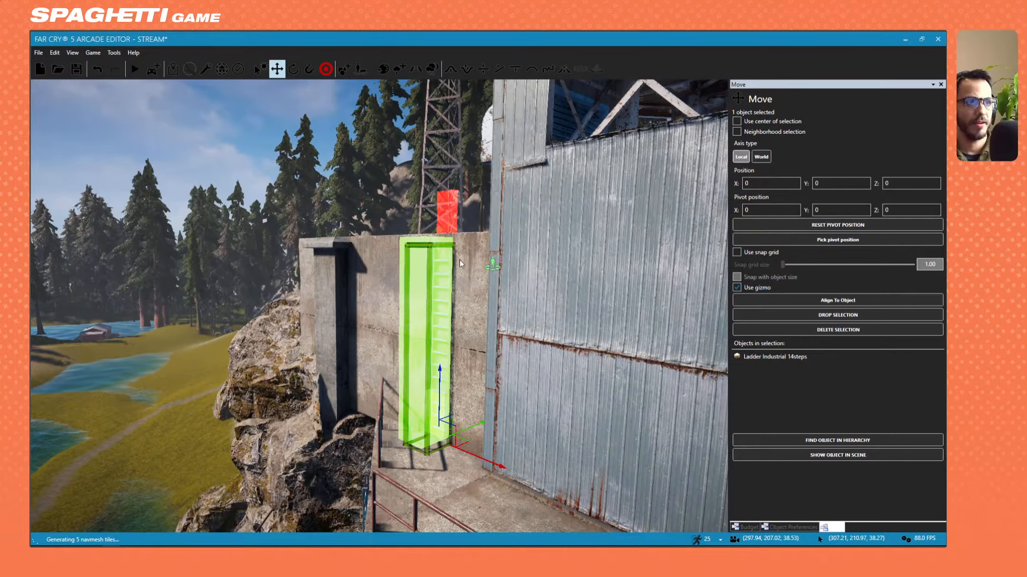
{"action": "key", "text": "w"}
{"action": "right_click_drag", "start_coordinate": [460, 259], "coordinate": [461, 306]}
{"action": "key", "text": "s"}
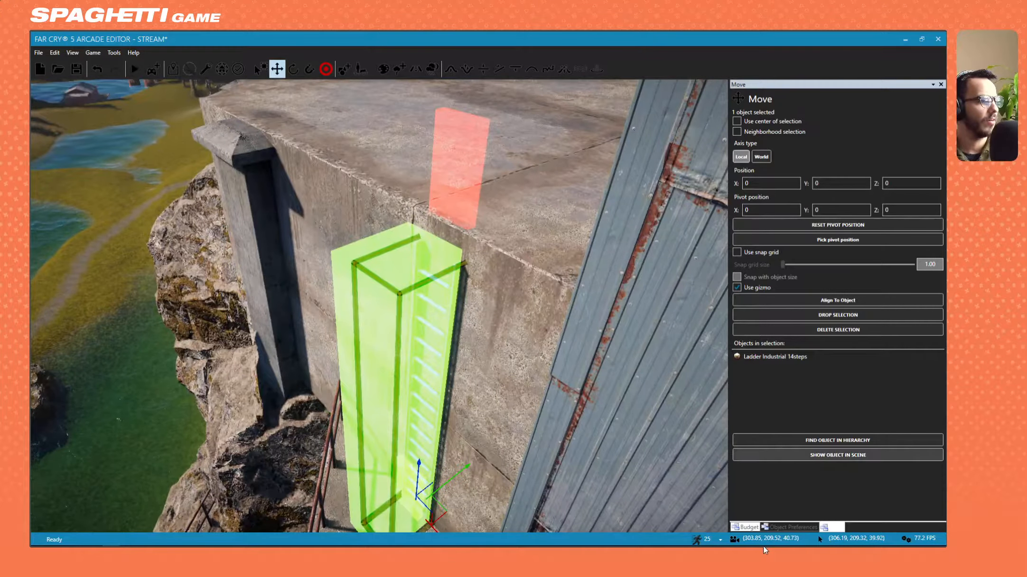
Reopen the industrial ladder models and compare the Ladder Industrial 14steps with the height of the concrete wall.
{"action": "left_click", "coordinate": [772, 527]}
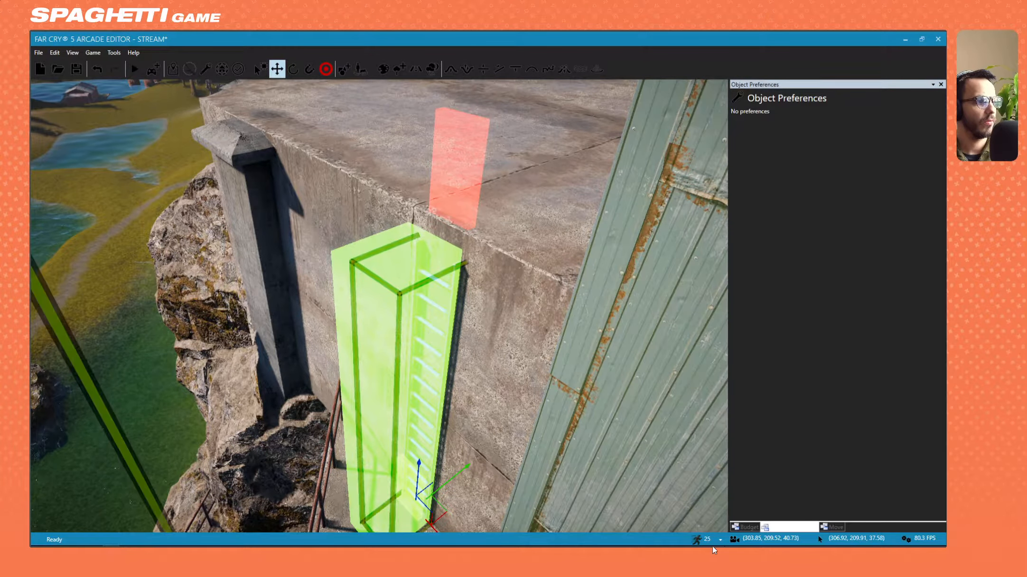
{"action": "left_click", "coordinate": [835, 527]}
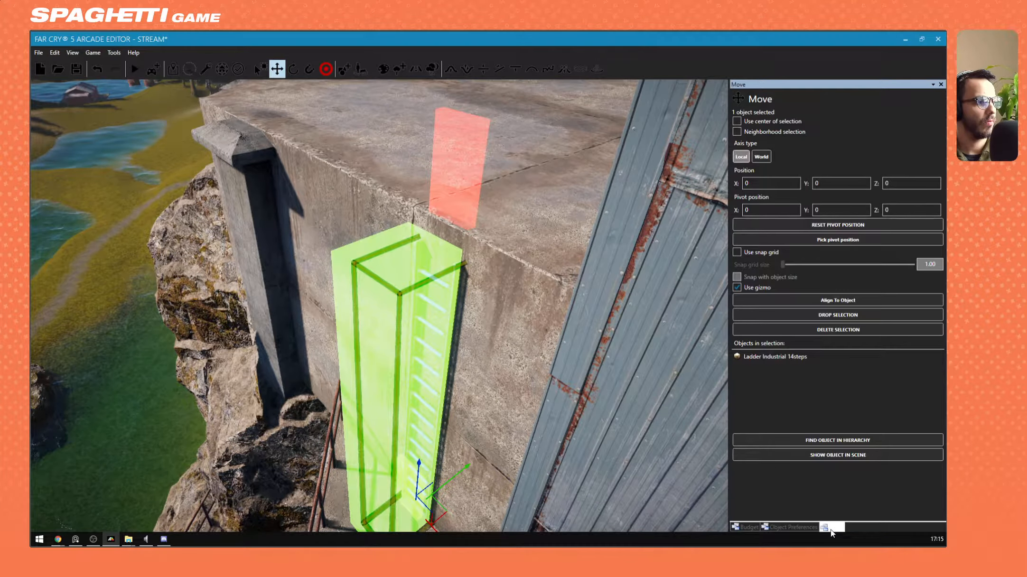
{"action": "left_click", "coordinate": [825, 440]}
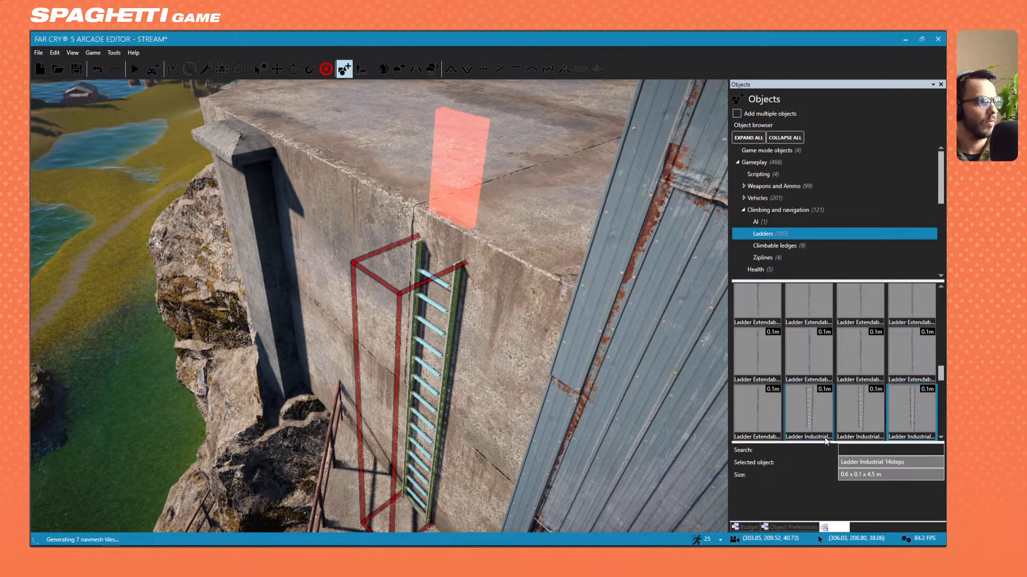
{"action": "right_click_drag", "start_coordinate": [441, 399], "coordinate": [438, 402]}
{"action": "scroll", "coordinate": [439, 403], "scroll_direction": "down", "scroll_amount": 3}
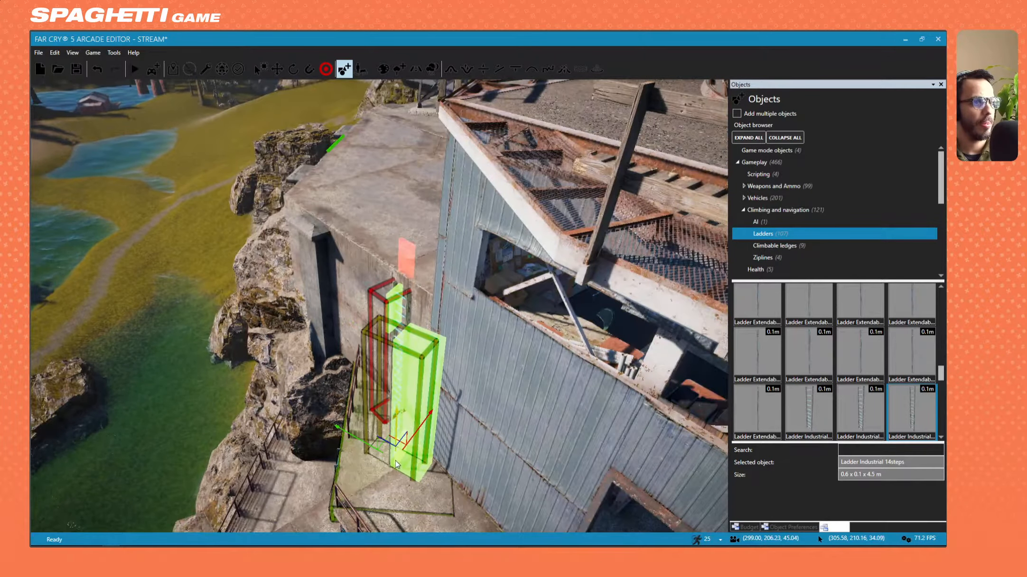
{"action": "scroll", "coordinate": [349, 488], "scroll_direction": "down", "scroll_amount": 2}
{"action": "scroll", "coordinate": [354, 482], "scroll_direction": "up", "scroll_amount": 4}
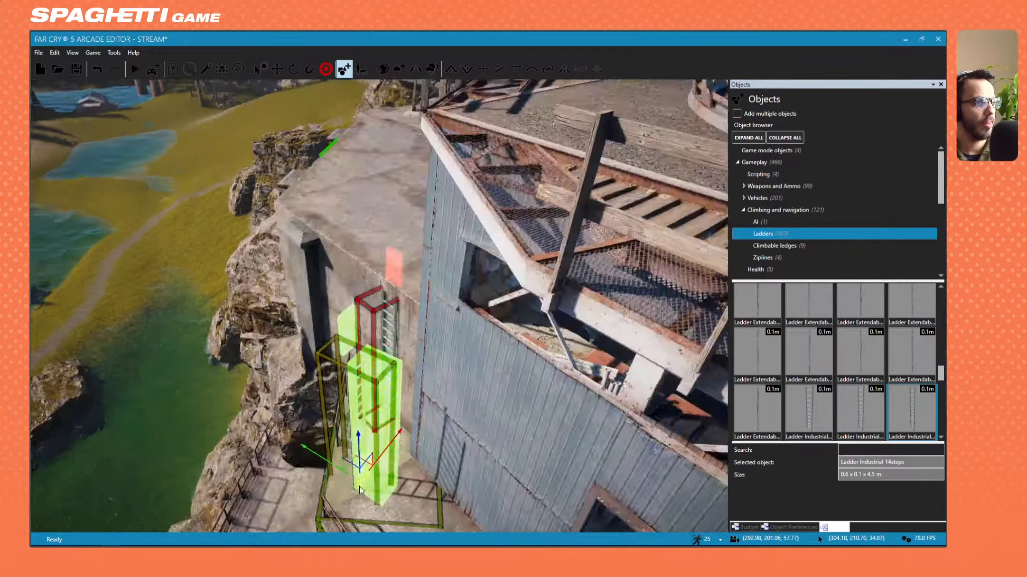
{"action": "middle_click_drag", "start_coordinate": [375, 427], "coordinate": [372, 518]}
{"action": "scroll", "coordinate": [379, 513], "scroll_direction": "down", "scroll_amount": 3}
{"action": "right_click_drag", "start_coordinate": [382, 332], "coordinate": [428, 413]}
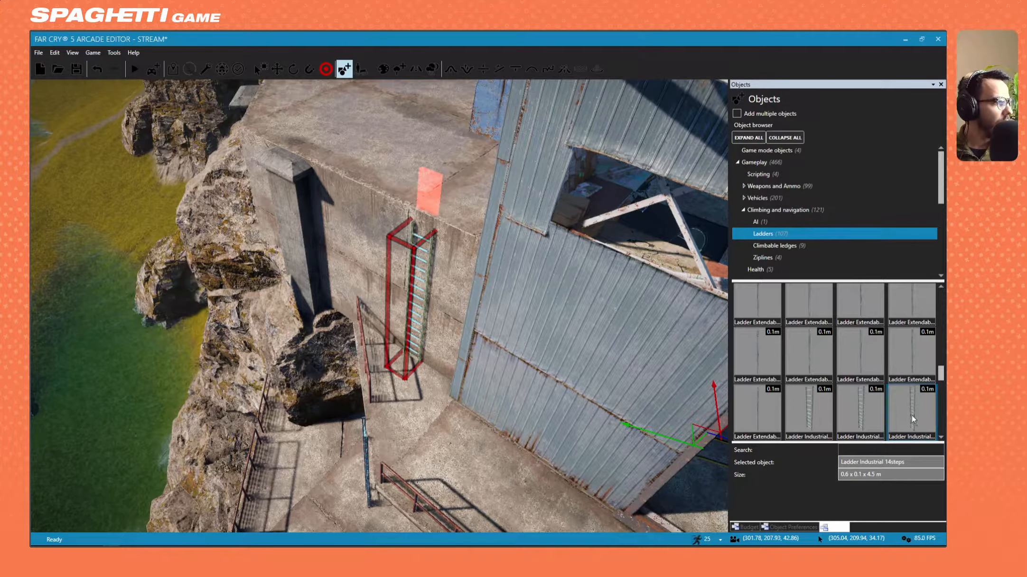
Place a Ladder Industrial 16steps on the upper walkway beside the 14-step ladder.
{"action": "scroll", "coordinate": [911, 413], "scroll_direction": "down", "scroll_amount": 1}
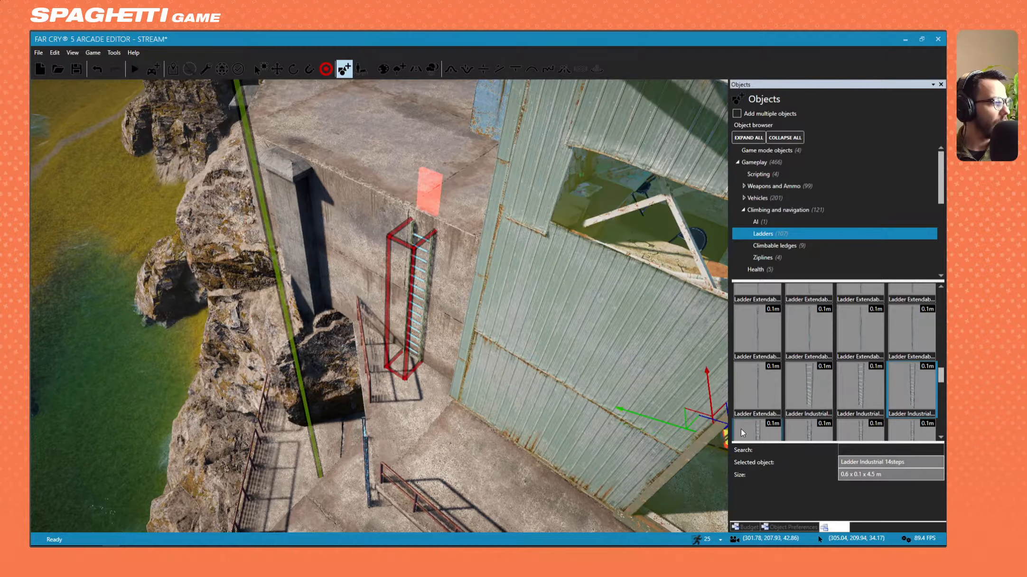
{"action": "left_click", "coordinate": [742, 429]}
{"action": "left_click", "coordinate": [421, 416]}
{"action": "right_click_drag", "start_coordinate": [422, 380], "coordinate": [428, 282]}
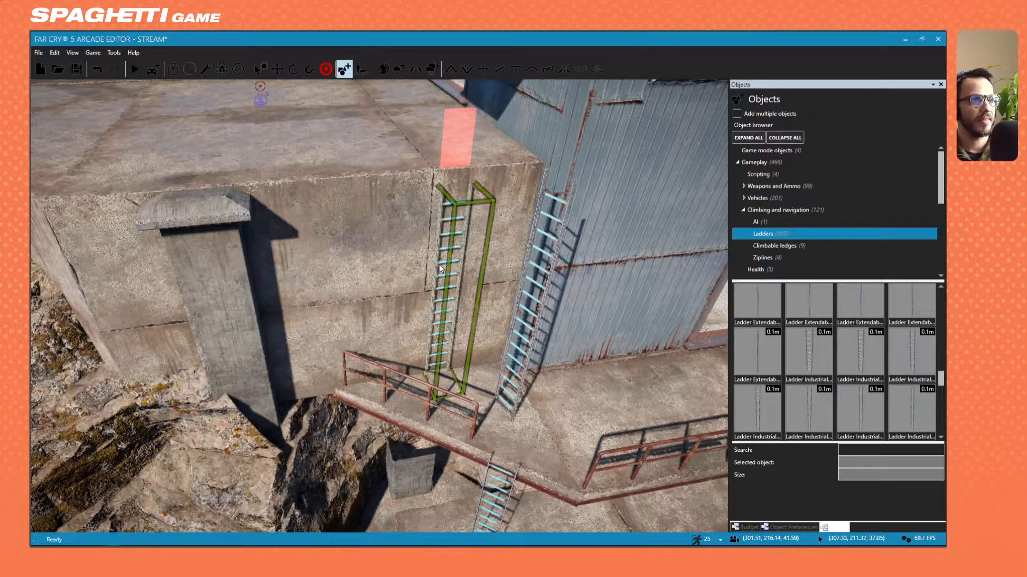
{"action": "left_click", "coordinate": [440, 266]}
{"action": "key", "text": "Delete"}
{"action": "left_click", "coordinate": [528, 349]}
{"action": "key", "text": "ctrl+z"}
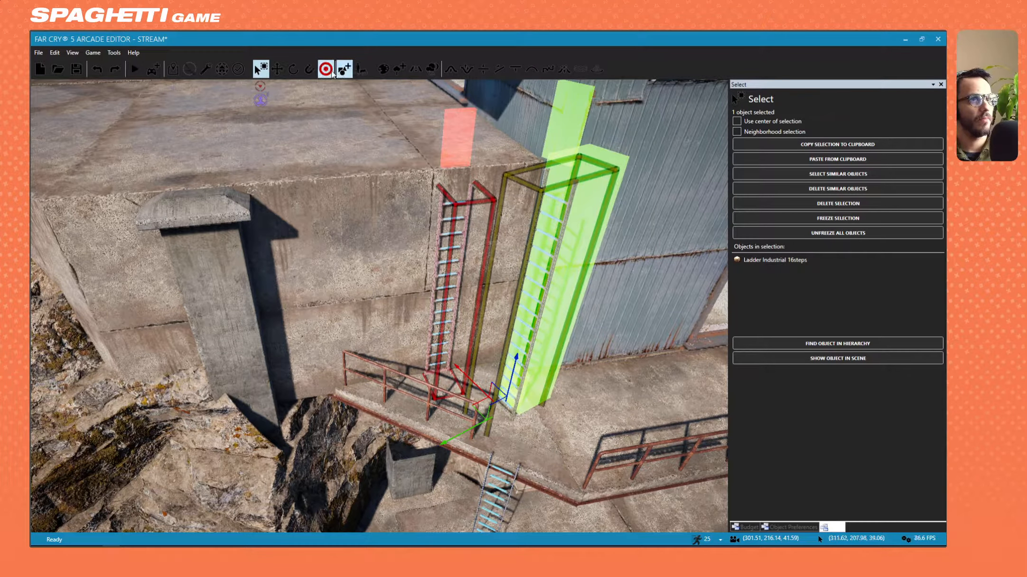
Snap the 16-step ladder to the side of the 14-step ladder so it lines up with the concrete wall.
{"action": "left_click", "coordinate": [309, 69]}
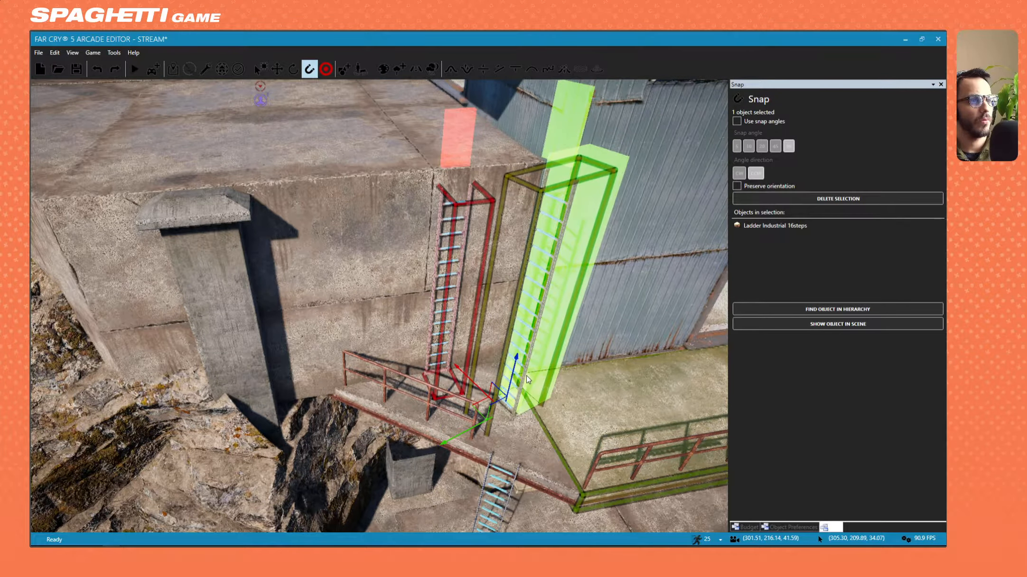
{"action": "left_click", "coordinate": [451, 322]}
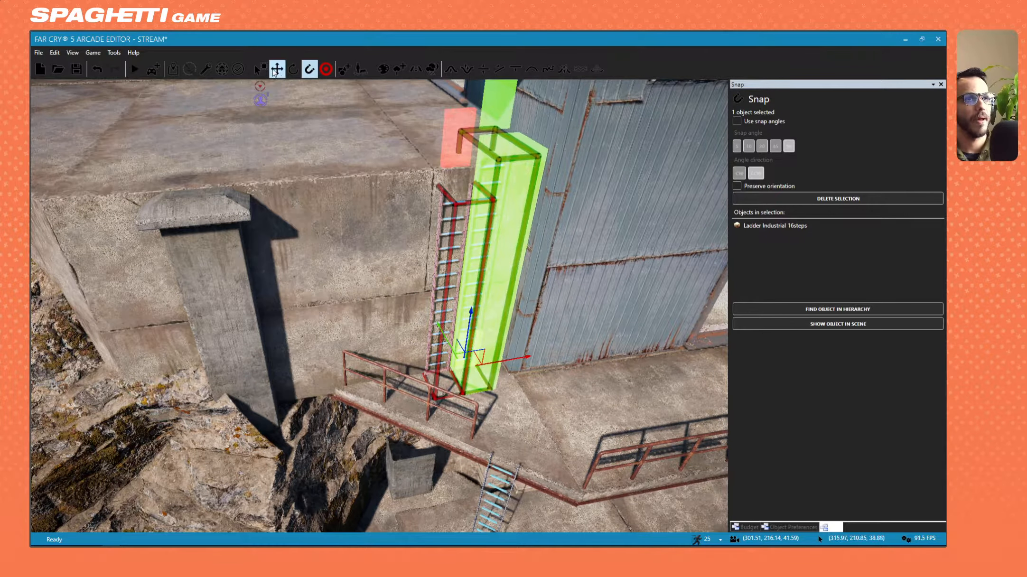
{"action": "left_click", "coordinate": [513, 361]}
{"action": "key", "text": "ctrl+z"}
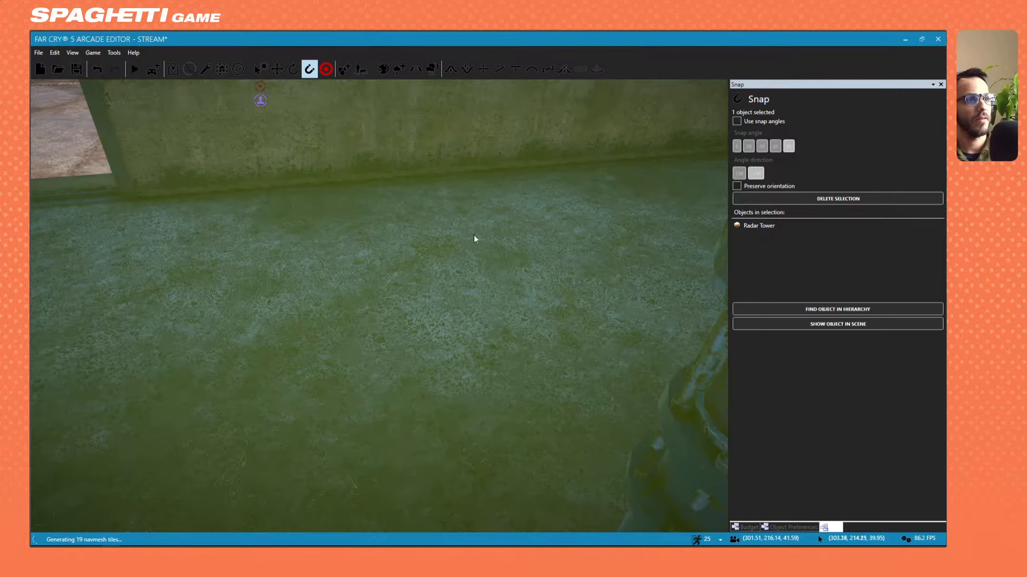
Delete the 14-step ladder from the concrete wall next to the 16-step ladder.
{"action": "left_click", "coordinate": [445, 209]}
{"action": "left_click", "coordinate": [445, 208]}
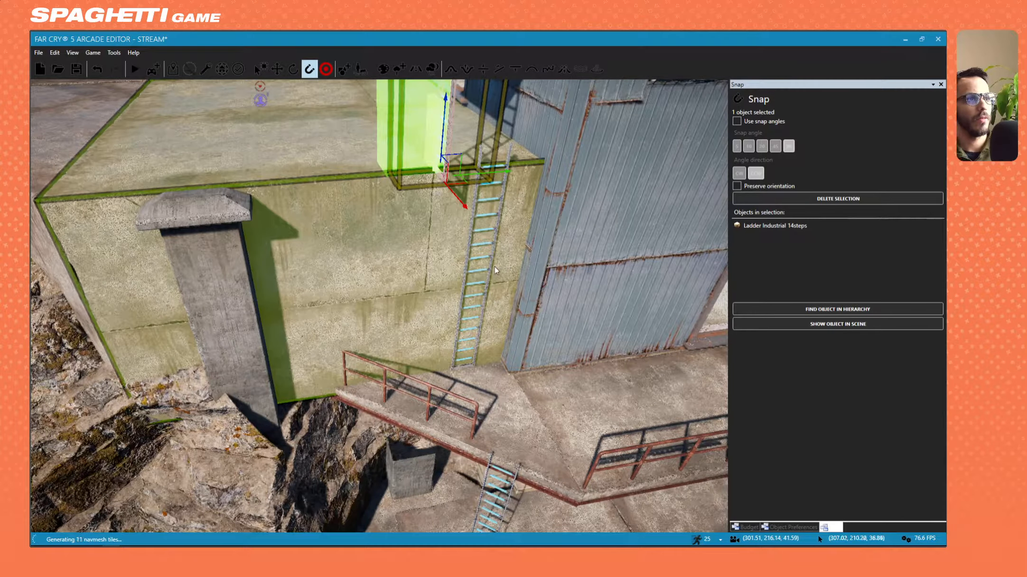
{"action": "key", "text": "Delete"}
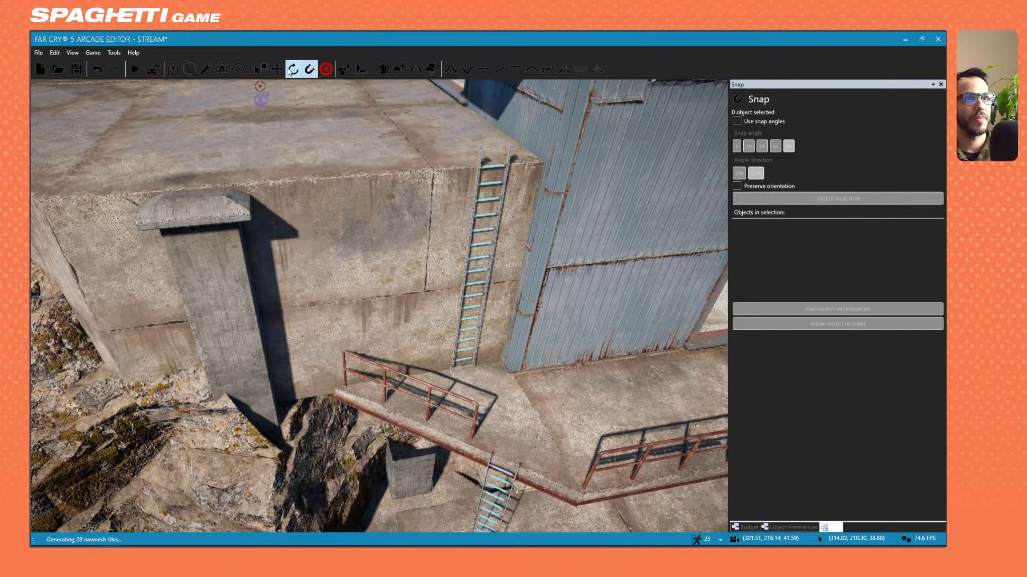
Slide the 16-step ladder along the concrete wall, slightly away from the metal building.
{"action": "left_click", "coordinate": [277, 69]}
{"action": "left_click", "coordinate": [503, 335]}
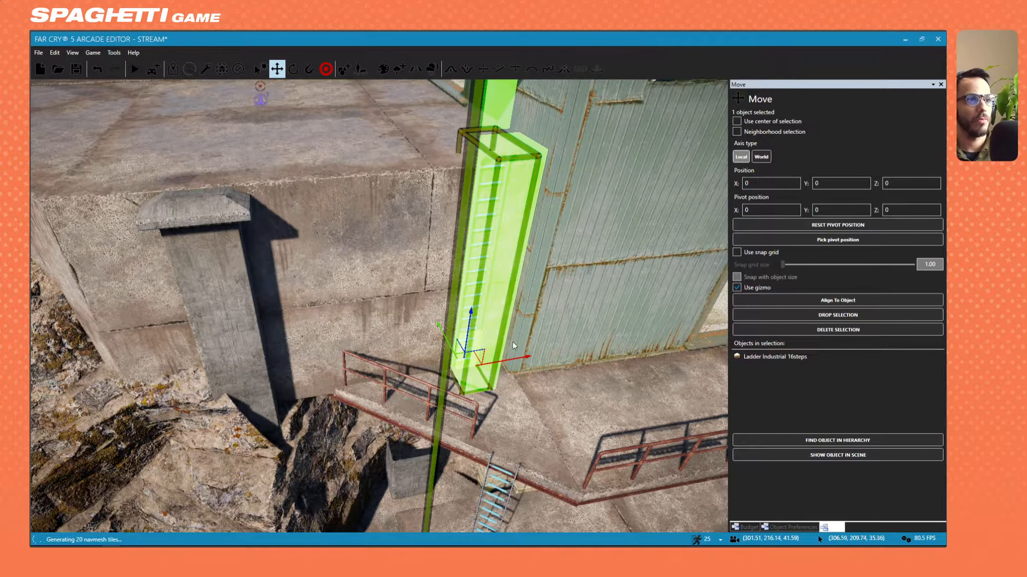
{"action": "left_click_drag", "start_coordinate": [510, 363], "coordinate": [484, 358]}
{"action": "key", "text": "s"}
{"action": "right_click_drag", "start_coordinate": [457, 339], "coordinate": [515, 304]}
{"action": "key", "text": "Escape"}
{"action": "key", "text": "d"}
{"action": "key", "text": "w"}
{"action": "key", "text": "a"}
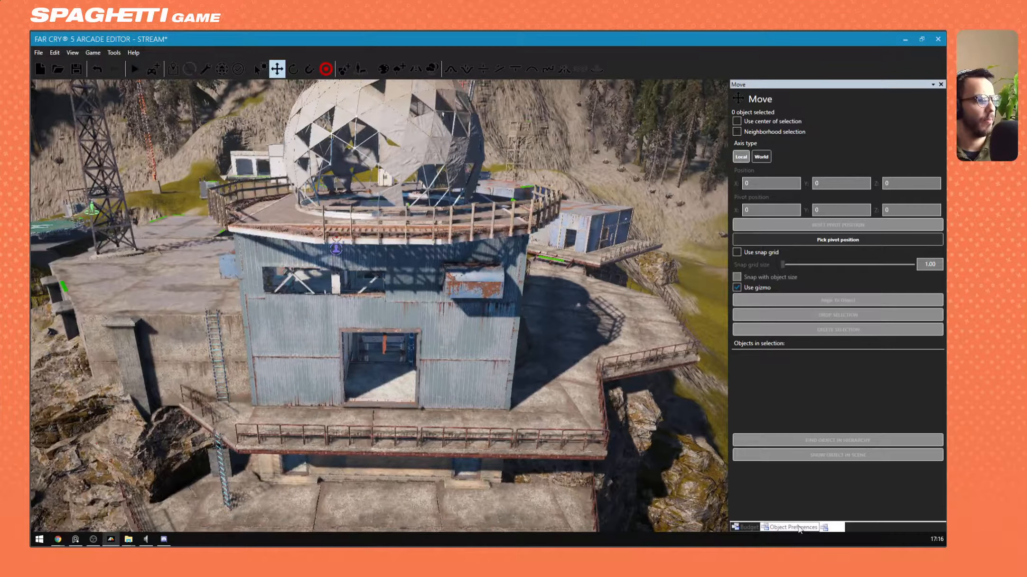
Browse the Climbable ledges objects under Gameplay, Climbing and navigation.
{"action": "left_click", "coordinate": [800, 528]}
{"action": "left_click", "coordinate": [344, 69]}
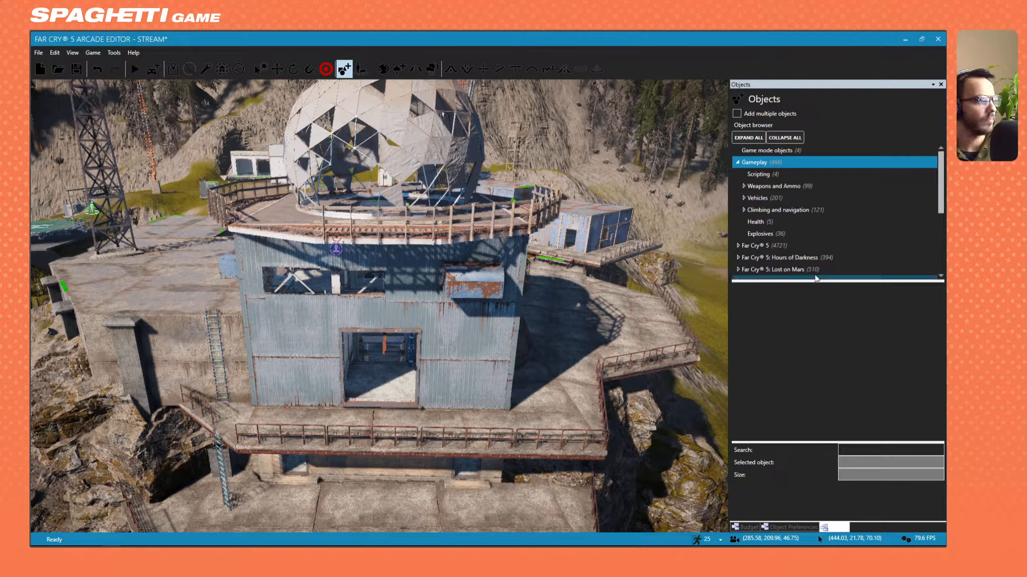
{"action": "left_click", "coordinate": [745, 209]}
{"action": "left_click", "coordinate": [761, 246]}
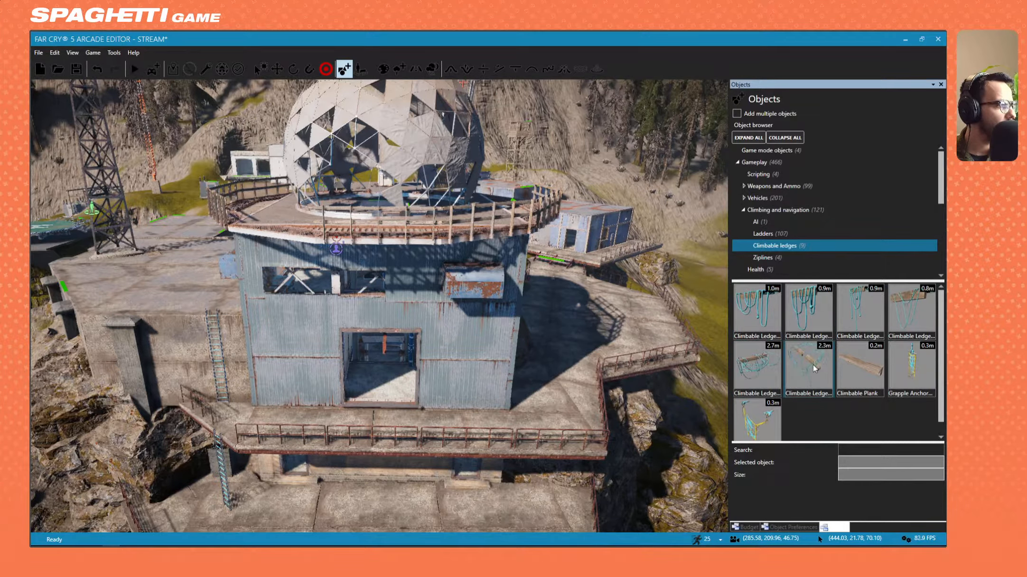
Place a Grapple Ledge on the radar tower's roof platform, beside the railing below the dome.
{"action": "scroll", "coordinate": [845, 380], "scroll_direction": "down", "scroll_amount": 1}
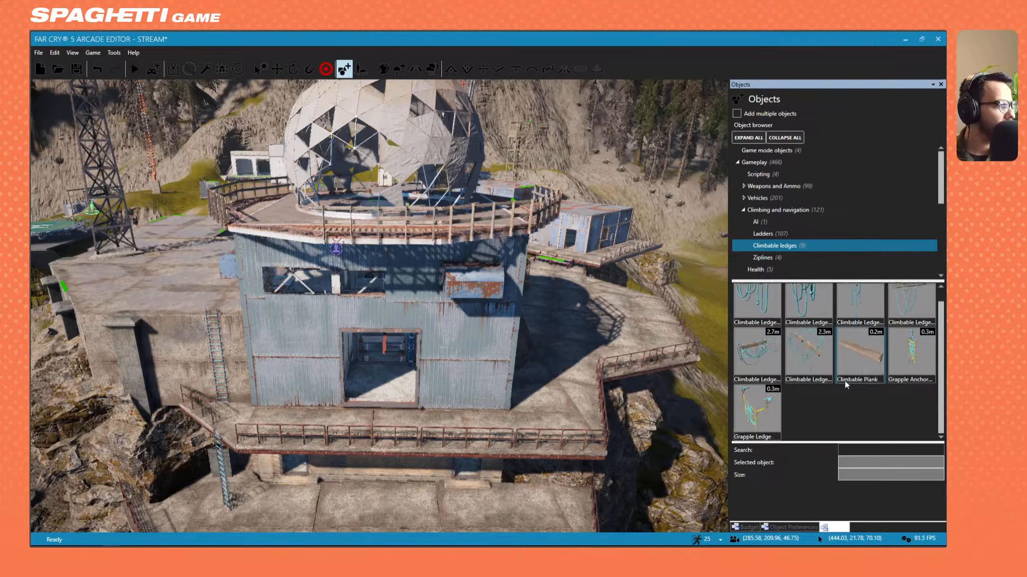
{"action": "left_click", "coordinate": [769, 411]}
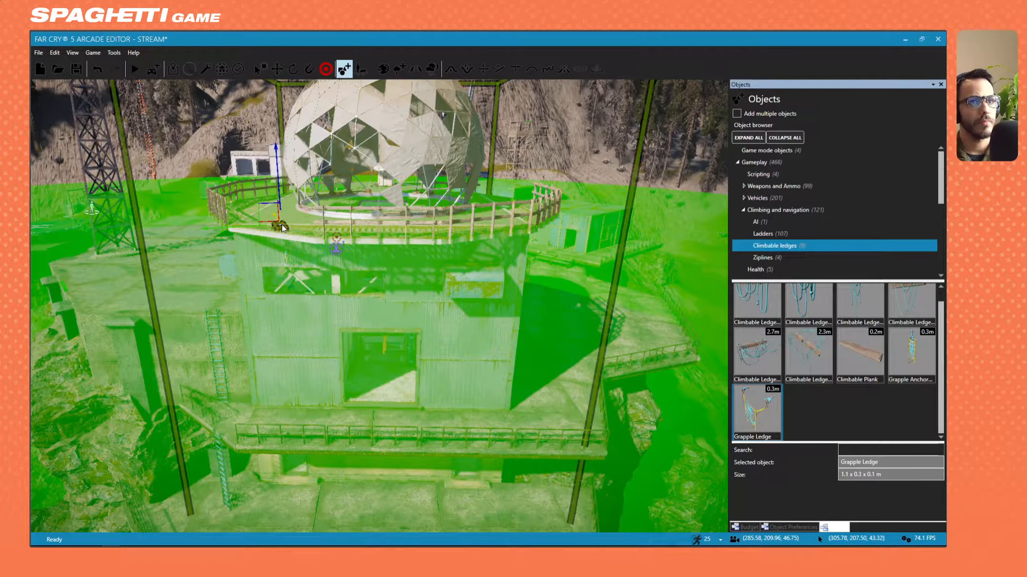
{"action": "left_click", "coordinate": [279, 224]}
{"action": "key", "text": "w"}
{"action": "right_click_drag", "start_coordinate": [278, 223], "coordinate": [443, 188]}
{"action": "key", "text": "s"}
{"action": "key", "text": "s"}
{"action": "key", "text": "w"}
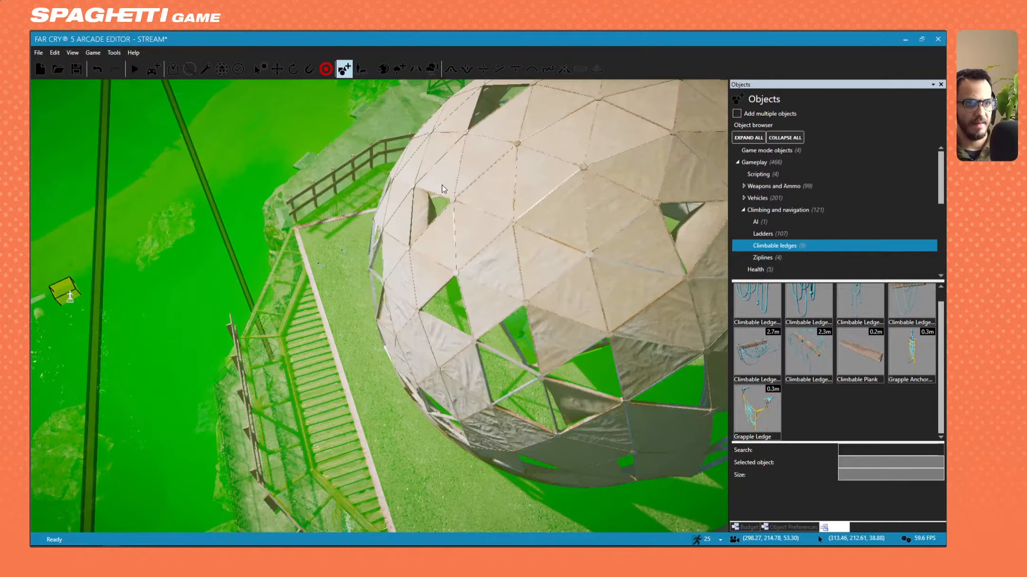
Select the grapple ledge on the roof and try to snap it to the radar tower.
{"action": "key", "text": "1"}
{"action": "left_click", "coordinate": [323, 266]}
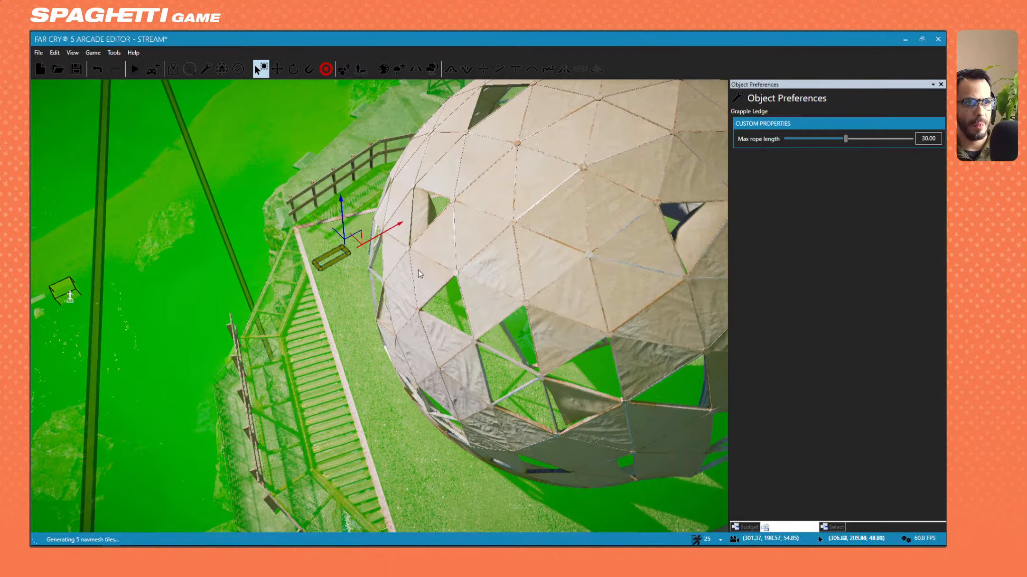
{"action": "right_click_drag", "start_coordinate": [420, 271], "coordinate": [492, 256]}
{"action": "key", "text": "w"}
{"action": "key", "text": "s"}
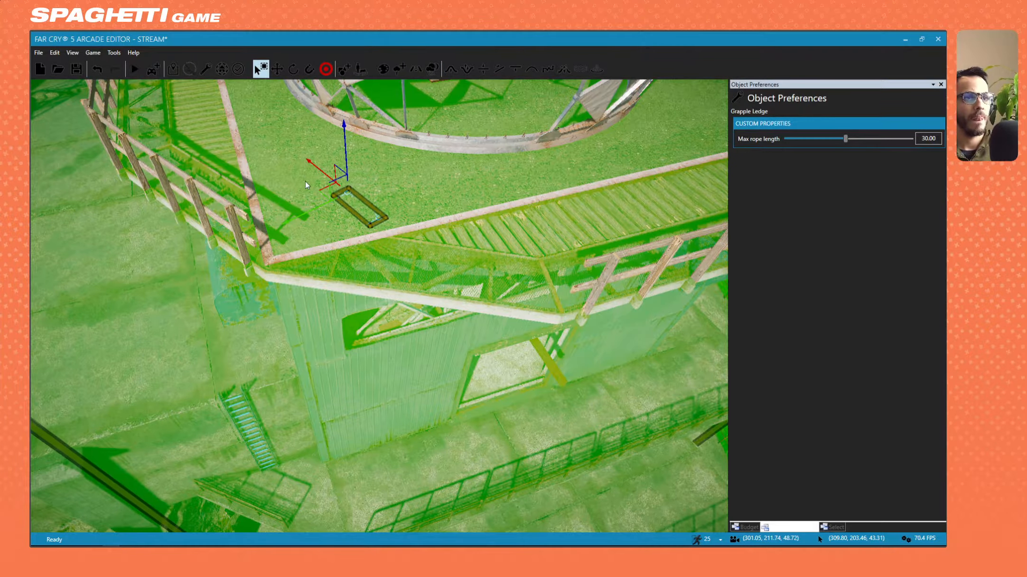
{"action": "left_click", "coordinate": [310, 69]}
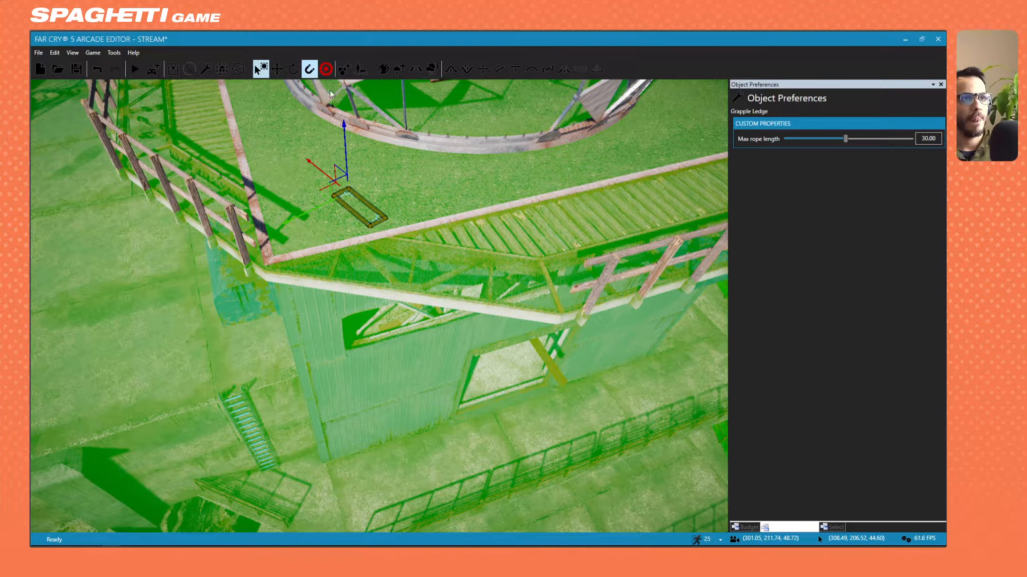
{"action": "left_click", "coordinate": [430, 178]}
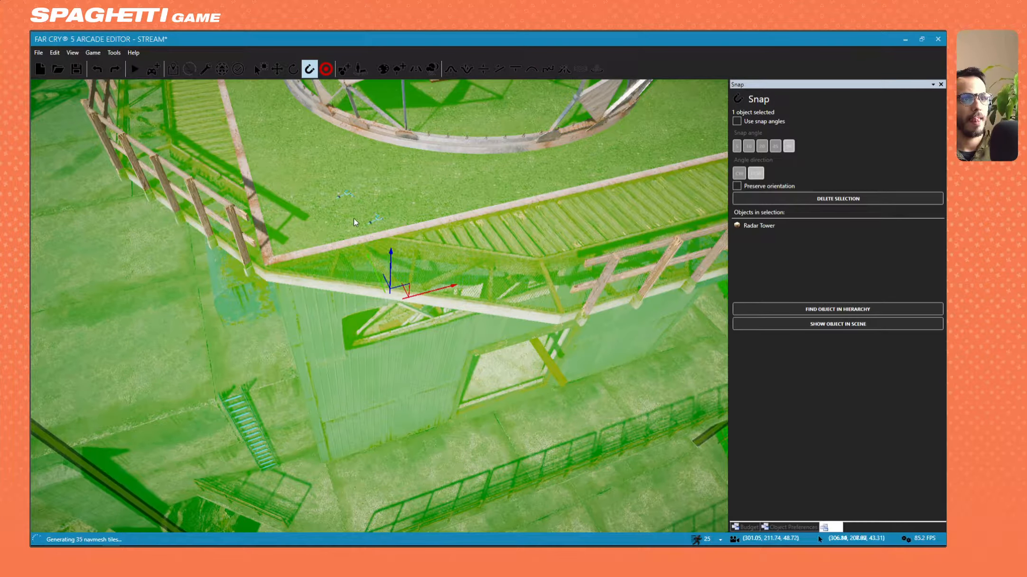
{"action": "left_click", "coordinate": [377, 219]}
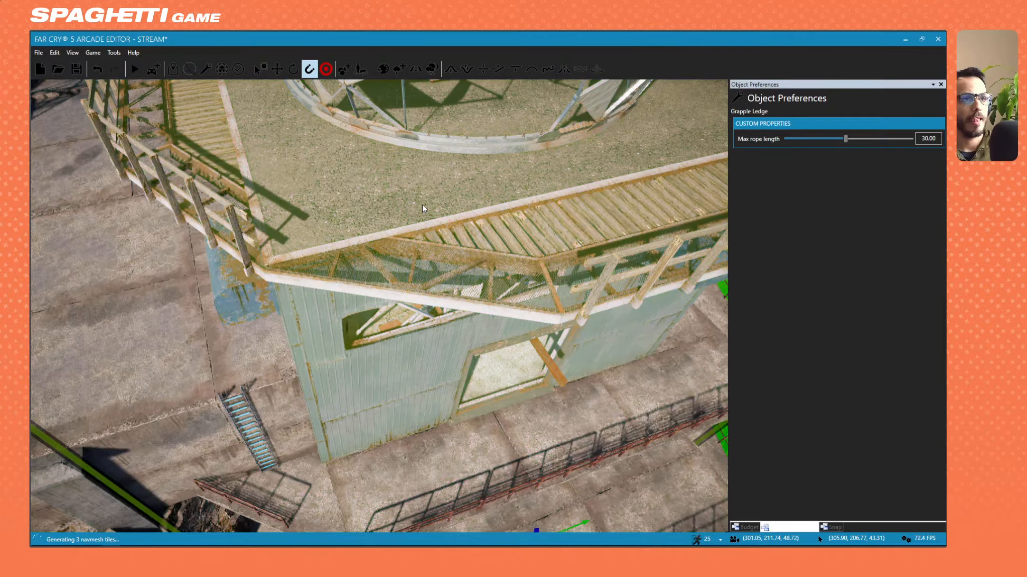
Move the grapple ledge to the outer edge of the mesh walkway above the building's front wall.
{"action": "left_click", "coordinate": [278, 68]}
{"action": "mouse_move", "coordinate": [434, 353]}
{"action": "right_mouse_down"}
{"action": "mouse_move", "coordinate": [474, 372]}
{"action": "mouse_move", "coordinate": [477, 404]}
{"action": "mouse_move", "coordinate": [434, 353]}
{"action": "right_mouse_up"}
{"action": "left_click_drag", "start_coordinate": [434, 353], "coordinate": [399, 169]}
{"action": "left_click_drag", "start_coordinate": [372, 126], "coordinate": [373, 106]}
{"action": "right_click_drag", "start_coordinate": [373, 106], "coordinate": [387, 187]}
{"action": "key", "text": "w"}
{"action": "key", "text": "w"}
{"action": "key", "text": "d"}
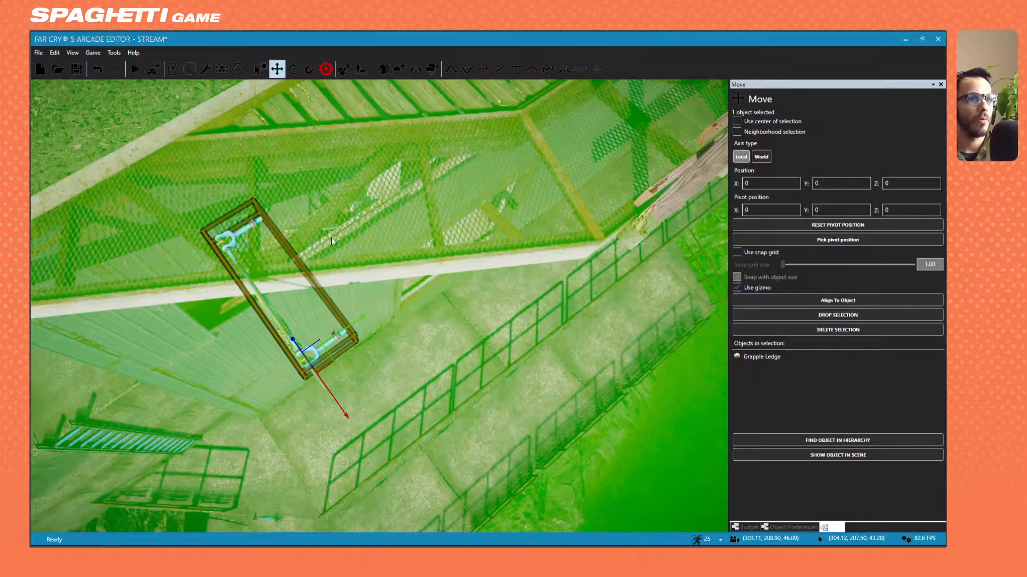
Rotate the grapple ledge in 10-degree snaps until it runs parallel to the walkway edge, and shift it up against the edge beam.
{"action": "left_click", "coordinate": [293, 69]}
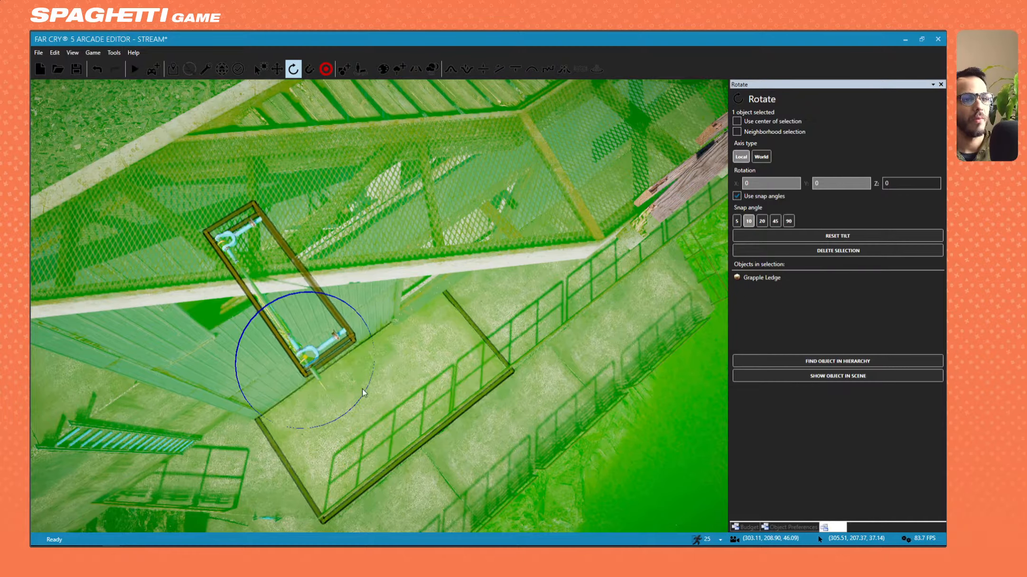
{"action": "left_click_drag", "start_coordinate": [281, 302], "coordinate": [241, 351]}
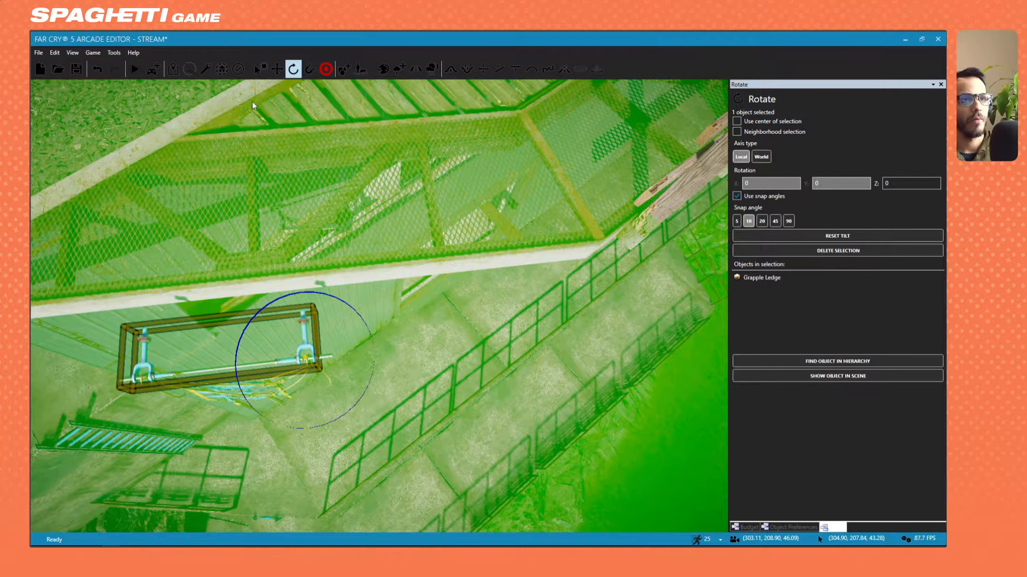
{"action": "left_click", "coordinate": [277, 69]}
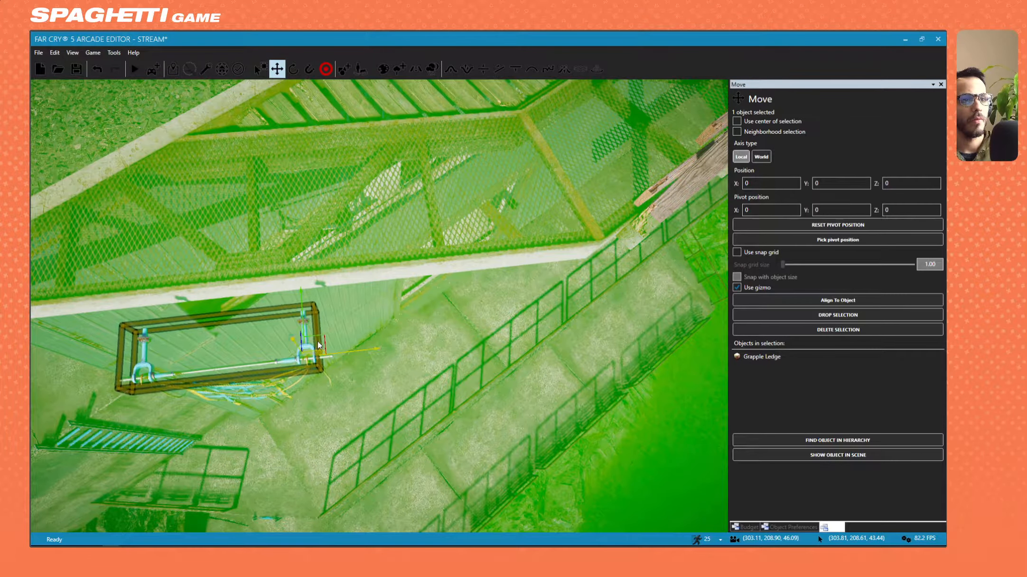
{"action": "left_click_drag", "start_coordinate": [323, 349], "coordinate": [366, 290]}
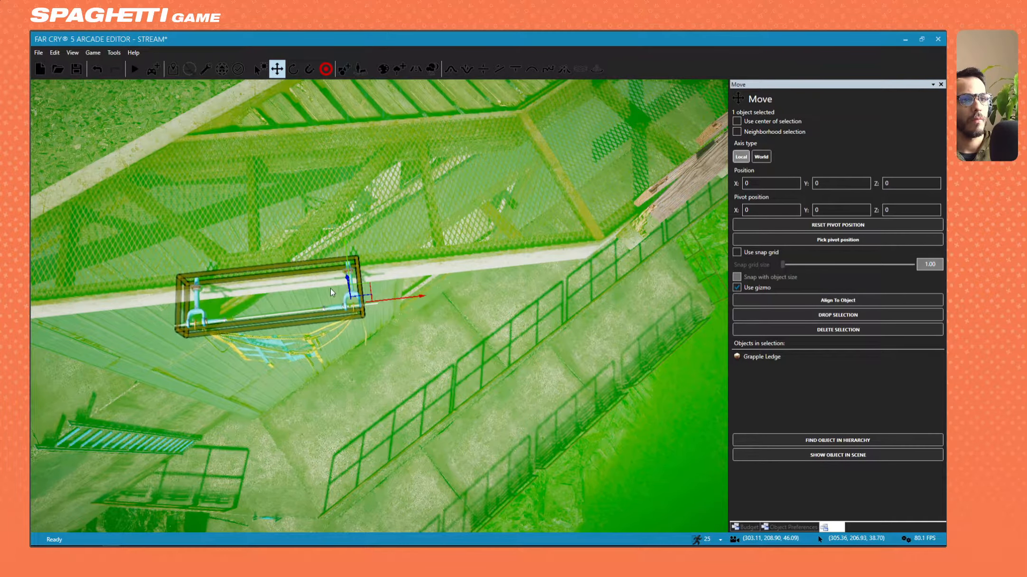
Lower the grapple ledge slightly and push it inward so its brackets sit against the side of the mesh walkway.
{"action": "right_click_drag", "start_coordinate": [331, 288], "coordinate": [338, 281]}
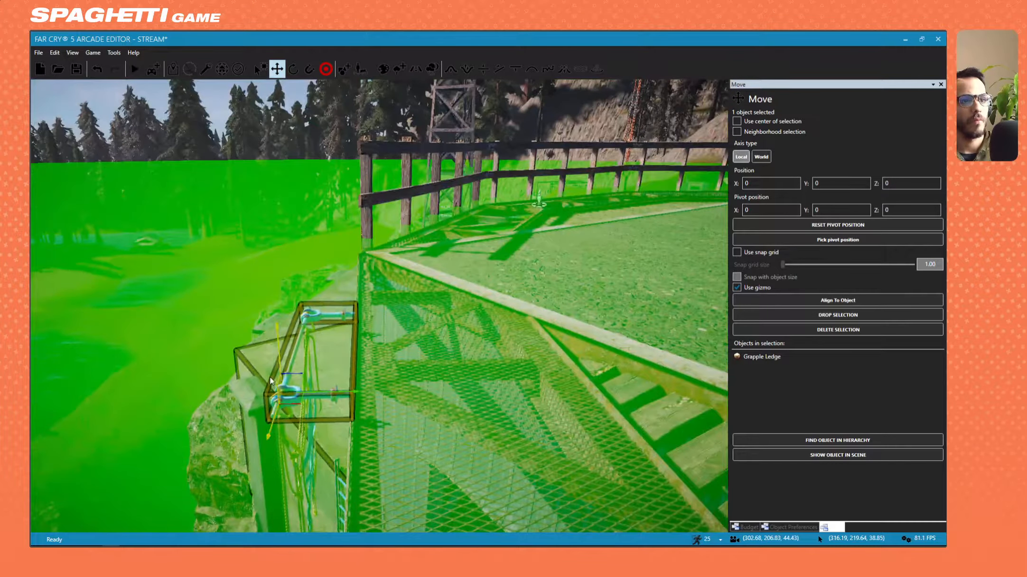
{"action": "left_click_drag", "start_coordinate": [279, 355], "coordinate": [286, 370]}
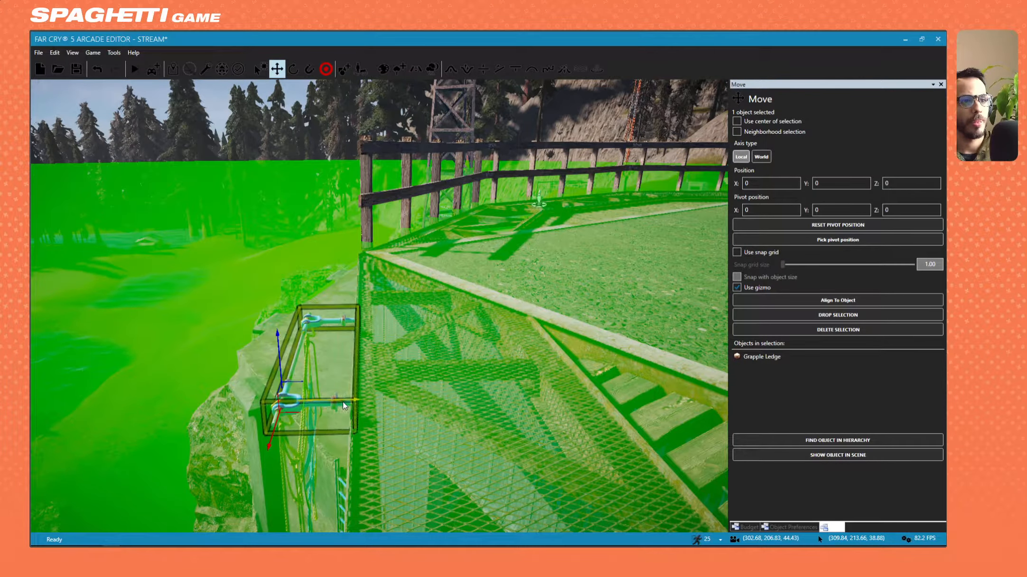
{"action": "left_click_drag", "start_coordinate": [343, 401], "coordinate": [361, 398]}
{"action": "key", "text": "w"}
{"action": "right_click_drag", "start_coordinate": [362, 398], "coordinate": [348, 413]}
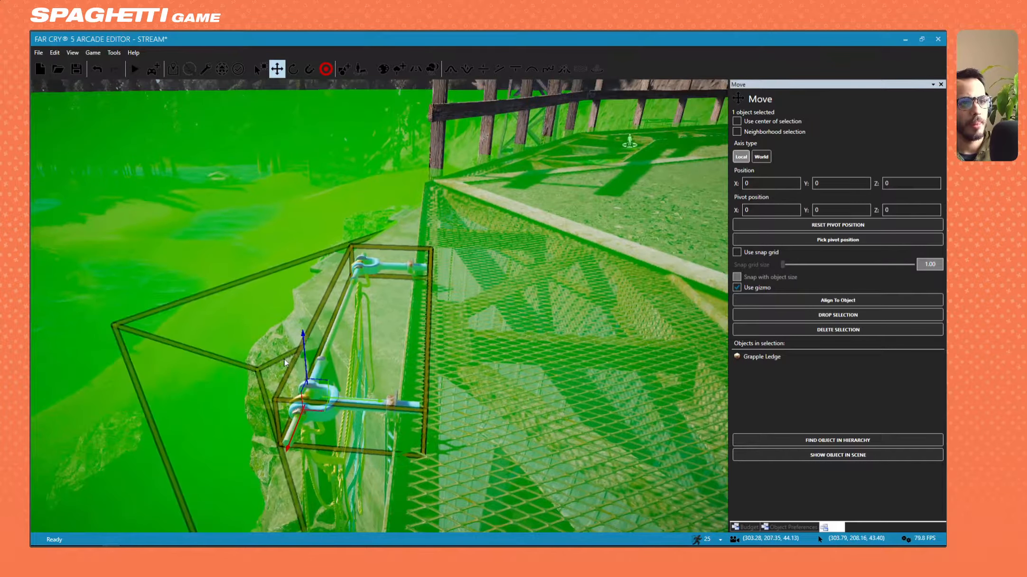
{"action": "left_click_drag", "start_coordinate": [305, 360], "coordinate": [311, 388]}
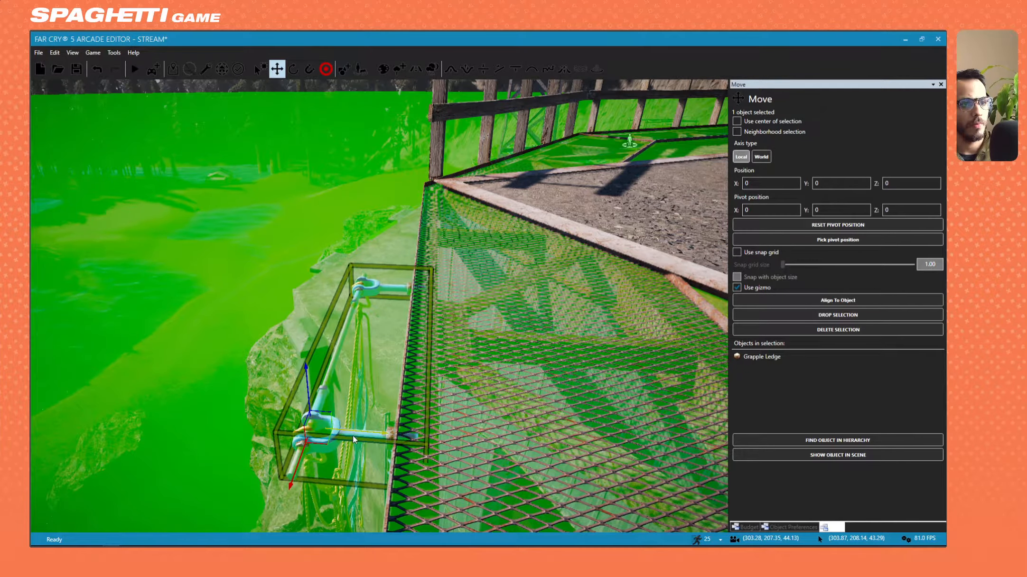
{"action": "left_click_drag", "start_coordinate": [352, 433], "coordinate": [357, 434]}
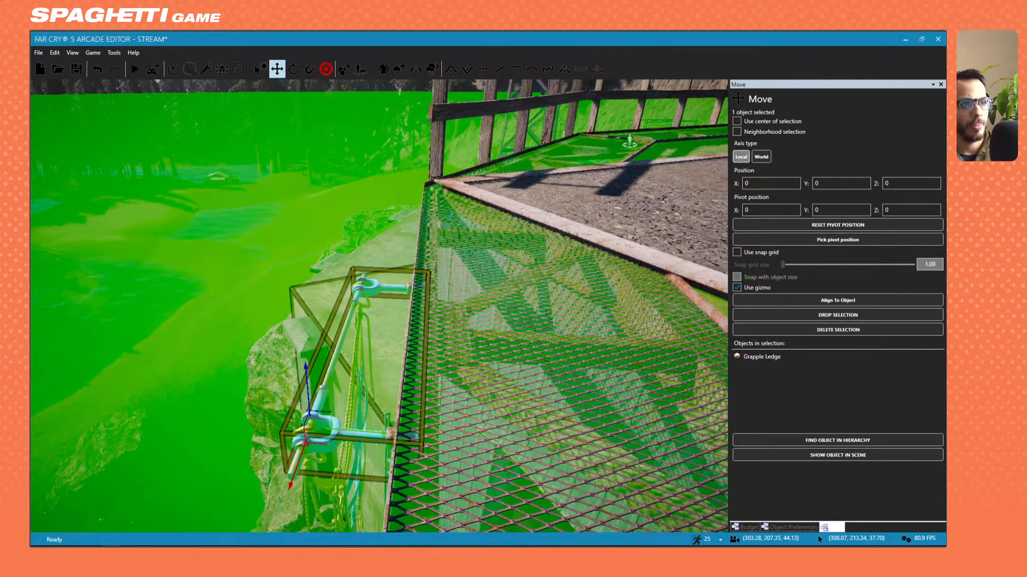
Examine the grapple ledge's green range zone around the radar station and cliff from a distance.
{"action": "key", "text": "s"}
{"action": "right_click_drag", "start_coordinate": [357, 433], "coordinate": [339, 277]}
{"action": "left_click", "coordinate": [413, 392]}
{"action": "left_click", "coordinate": [338, 277]}
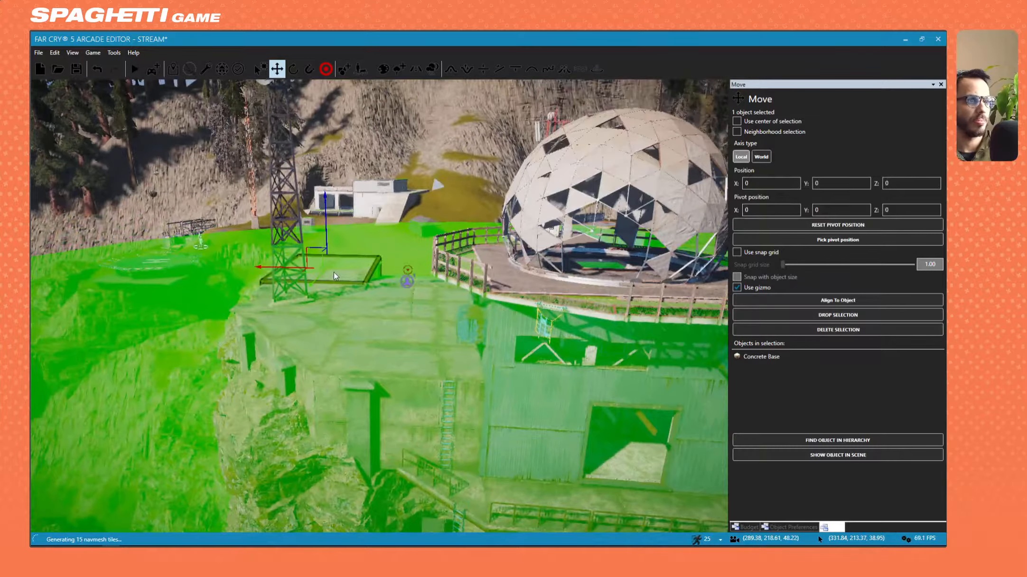
{"action": "left_click", "coordinate": [283, 259]}
{"action": "right_click_drag", "start_coordinate": [283, 259], "coordinate": [380, 190]}
{"action": "key", "text": "s"}
{"action": "right_click_drag", "start_coordinate": [328, 304], "coordinate": [348, 306]}
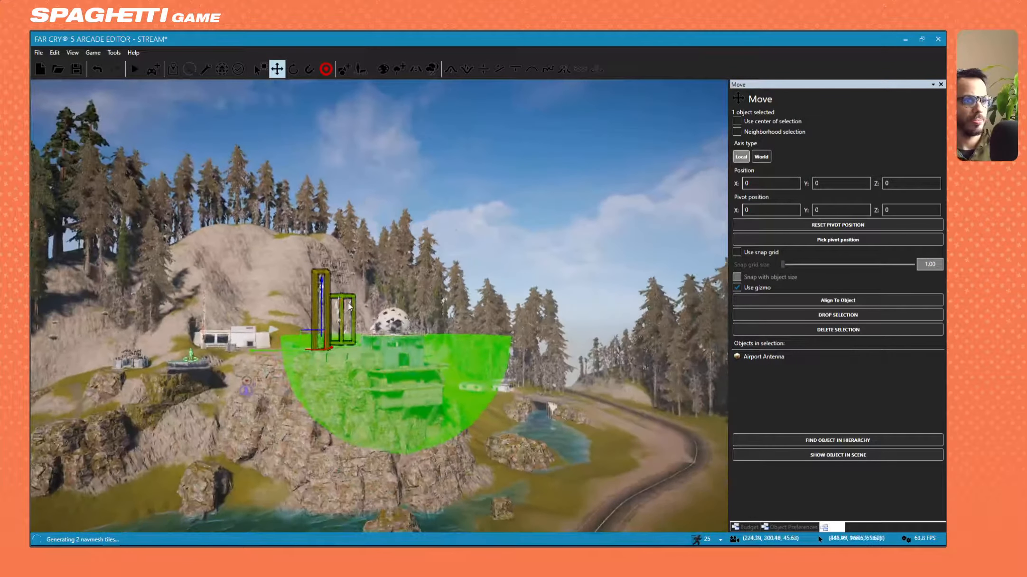
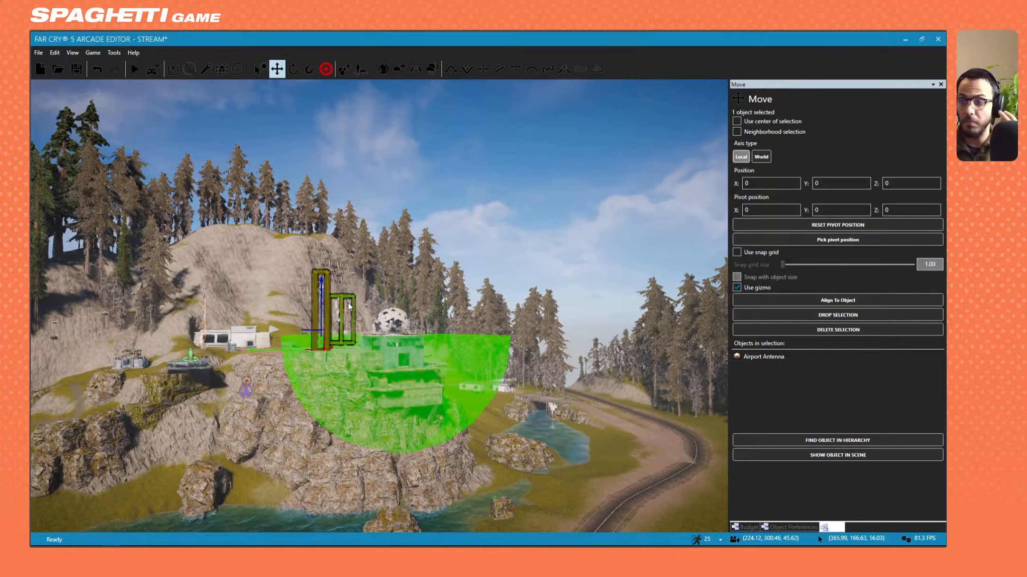
{"action": "right_click_drag", "start_coordinate": [346, 330], "coordinate": [371, 330]}
{"action": "key", "text": "w"}
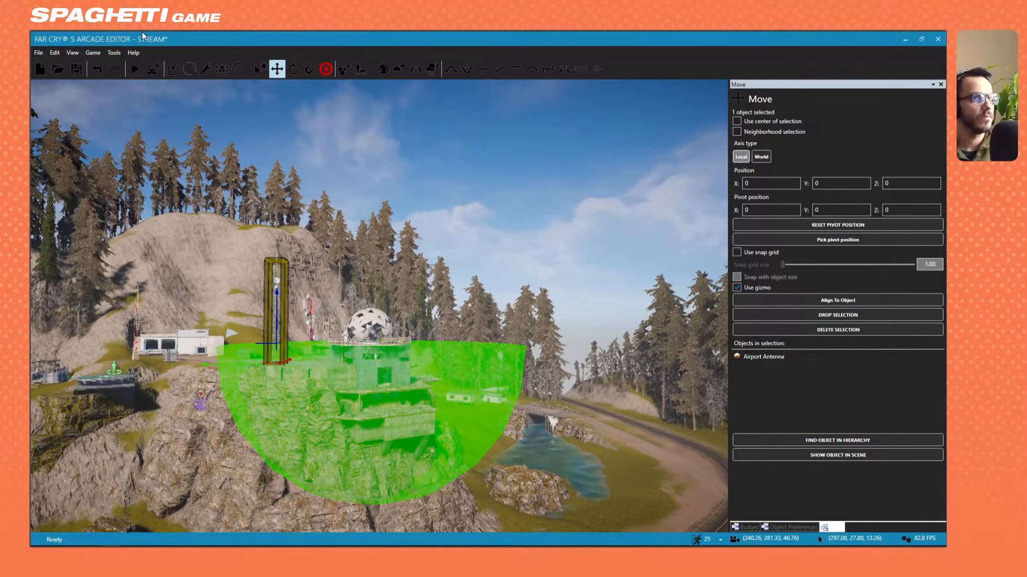
Look through the map properties, object preferences and budget for the zone display options.
{"action": "left_click", "coordinate": [114, 53]}
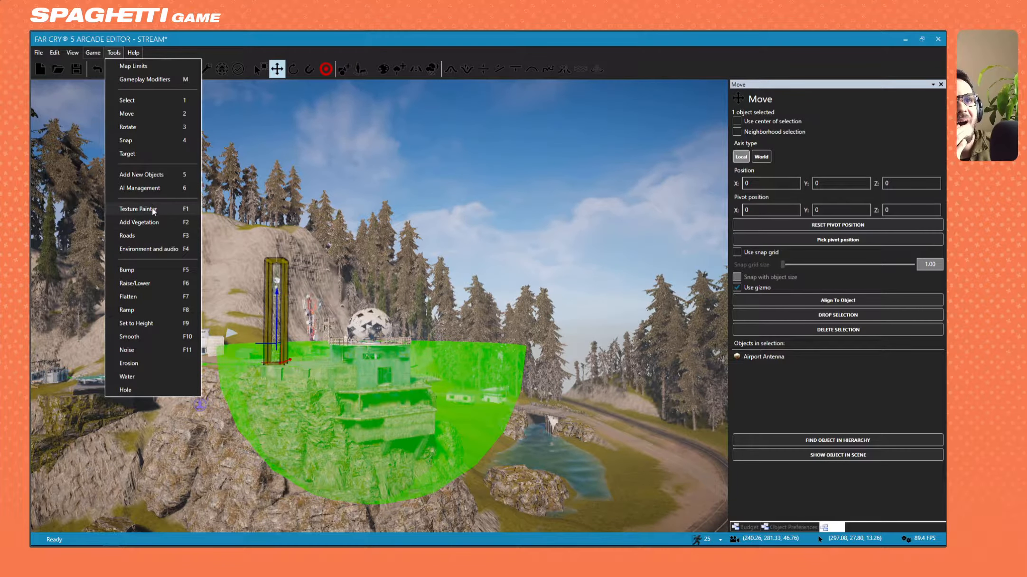
{"action": "mouse_move", "coordinate": [40, 54]}
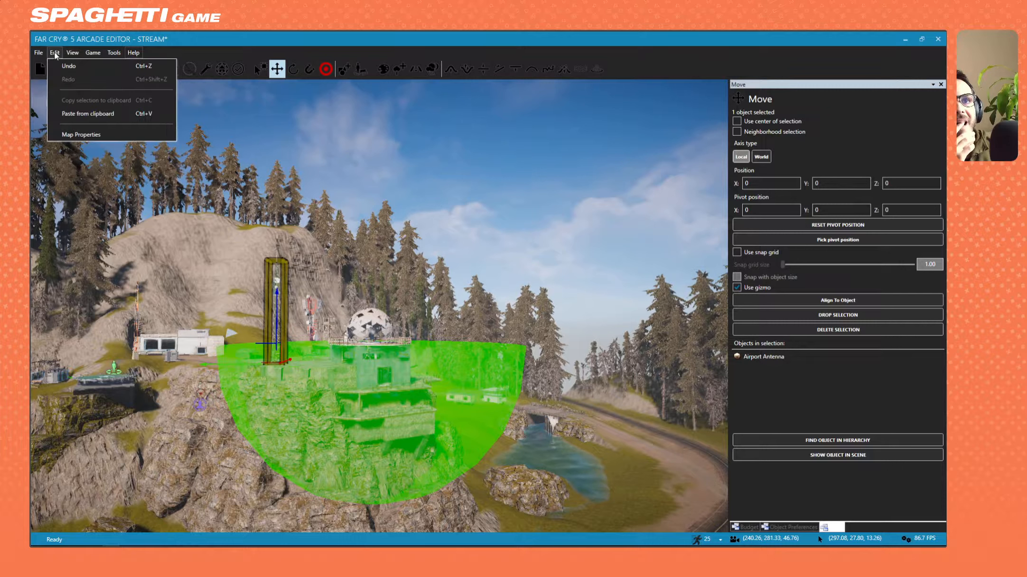
{"action": "left_click", "coordinate": [81, 134]}
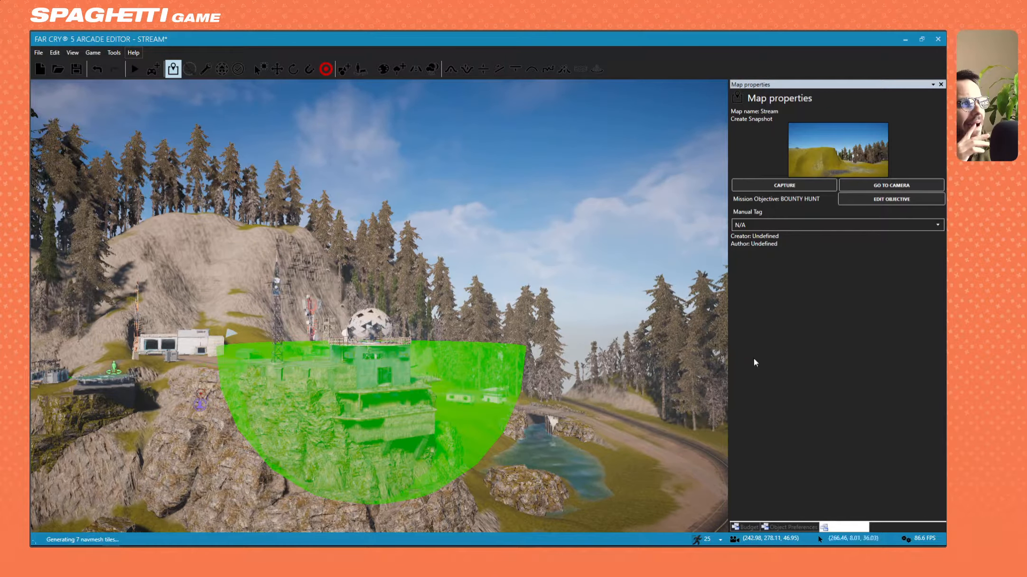
{"action": "left_click", "coordinate": [54, 53]}
{"action": "mouse_move", "coordinate": [72, 54]}
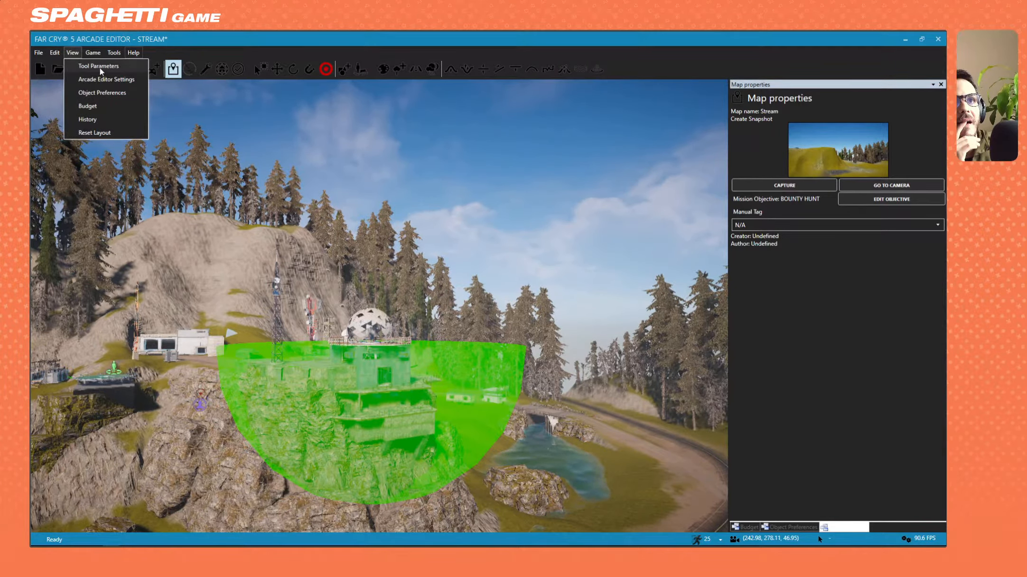
{"action": "left_click", "coordinate": [100, 68]}
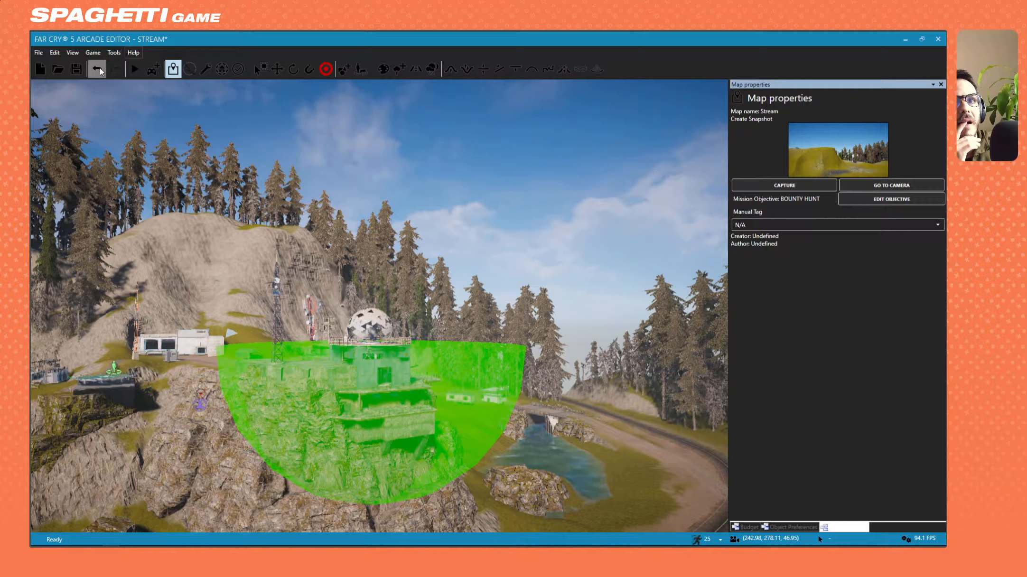
{"action": "left_click", "coordinate": [72, 53]}
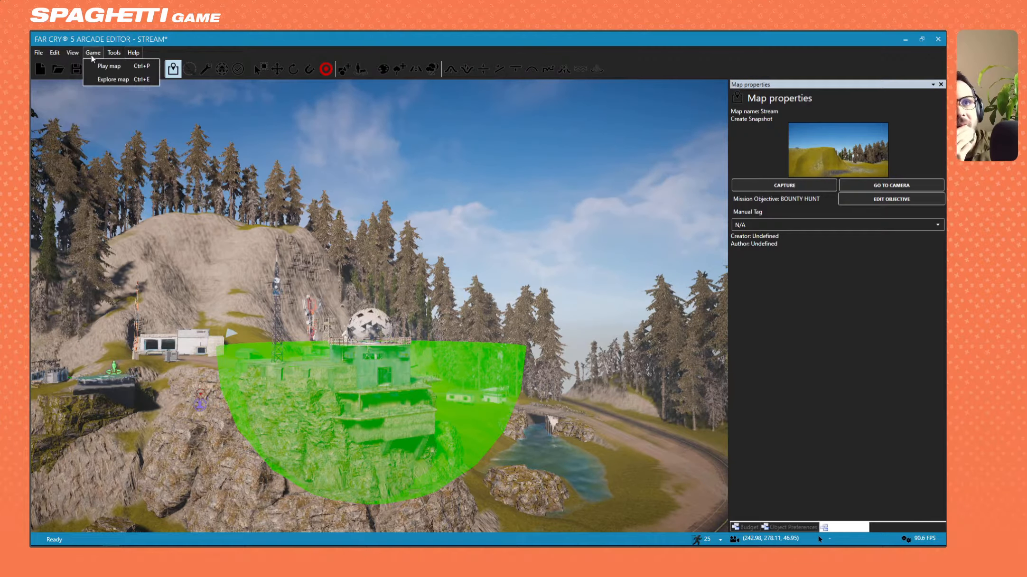
{"action": "mouse_move", "coordinate": [122, 54]}
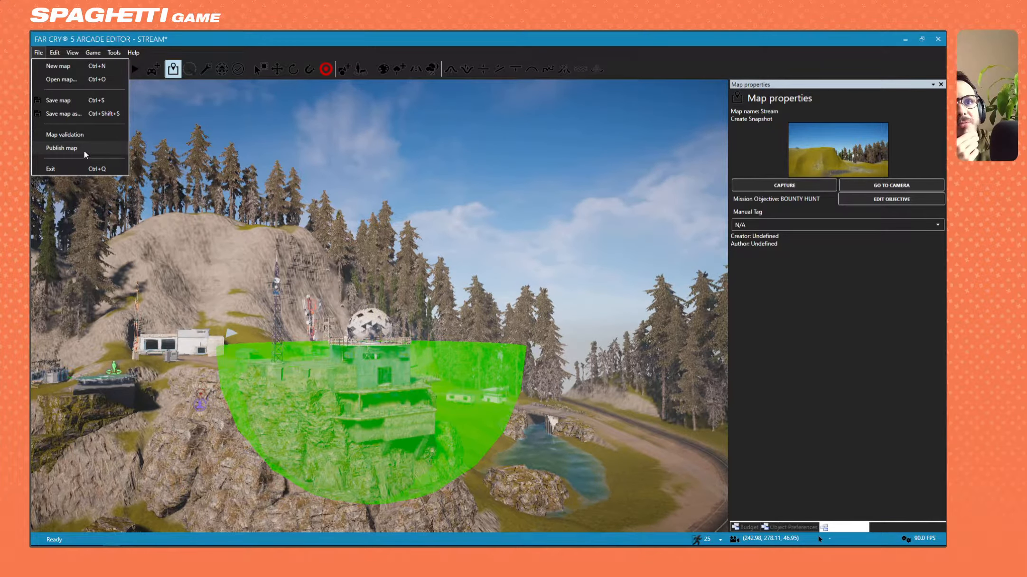
{"action": "mouse_move", "coordinate": [59, 53]}
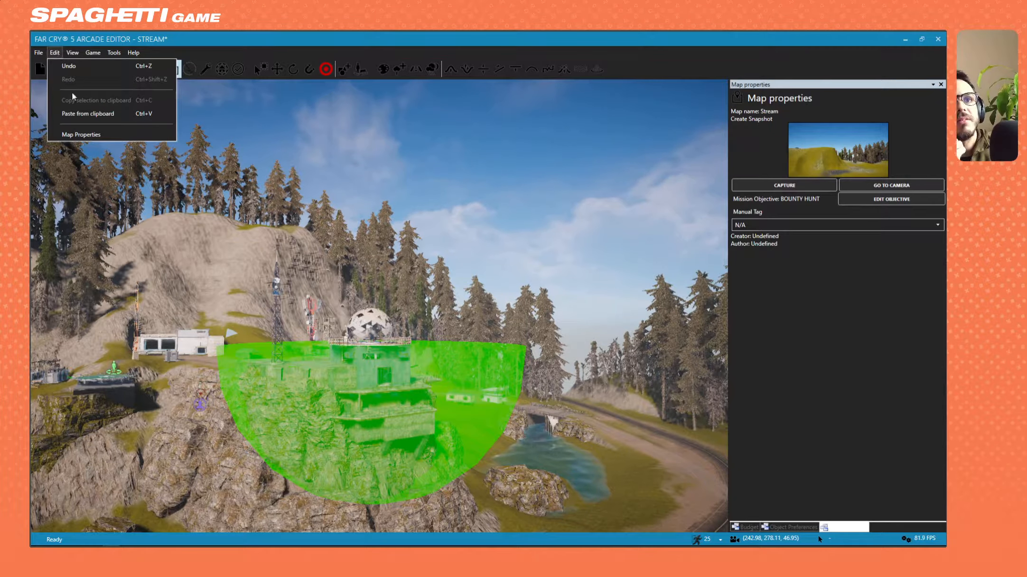
{"action": "left_click", "coordinate": [94, 134]}
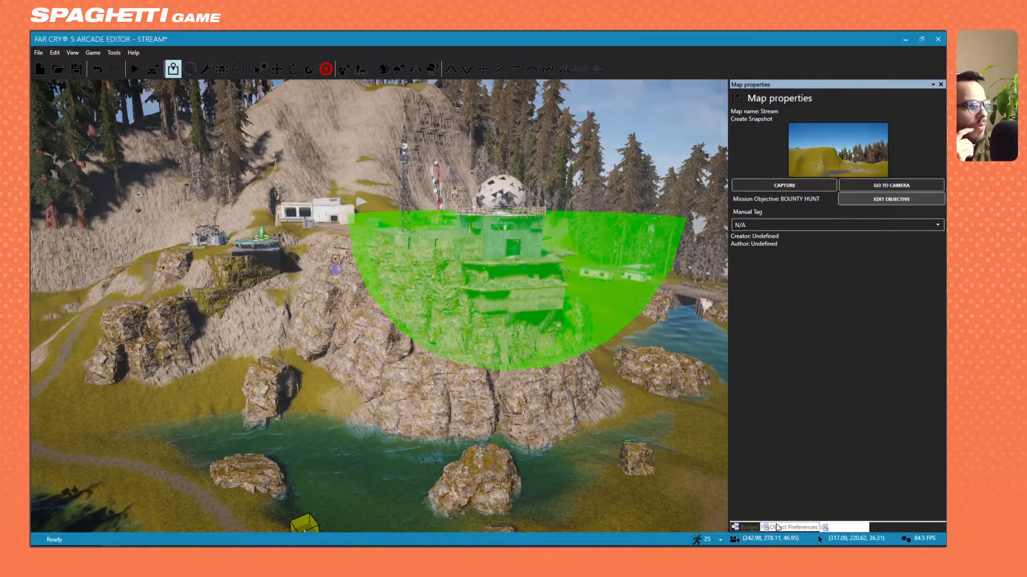
{"action": "left_click", "coordinate": [772, 528]}
{"action": "left_click", "coordinate": [746, 527]}
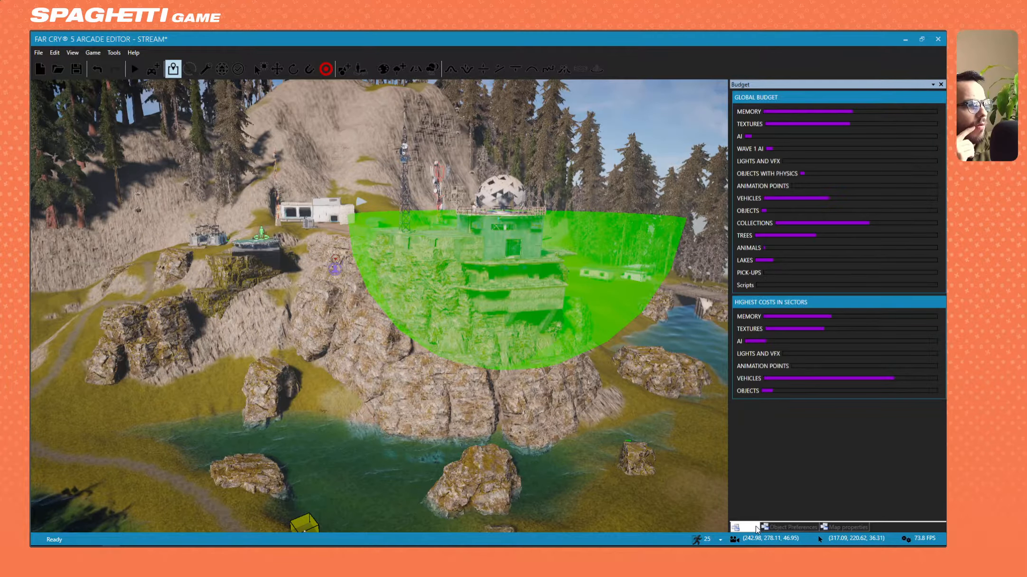
Turn off the display of grapple zones in the Arcade Editor Settings and close the settings.
{"action": "left_click", "coordinate": [53, 53]}
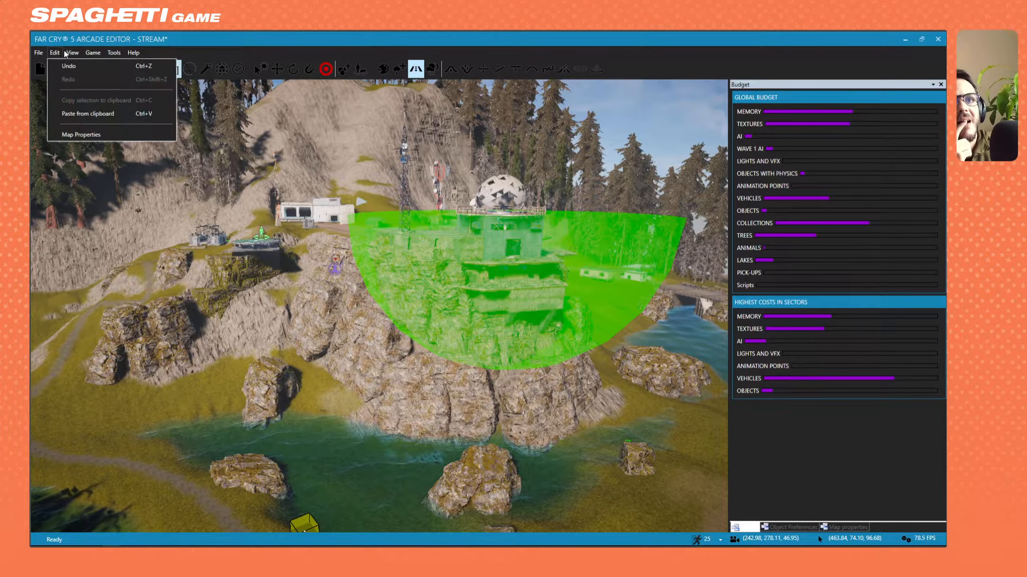
{"action": "mouse_move", "coordinate": [71, 53]}
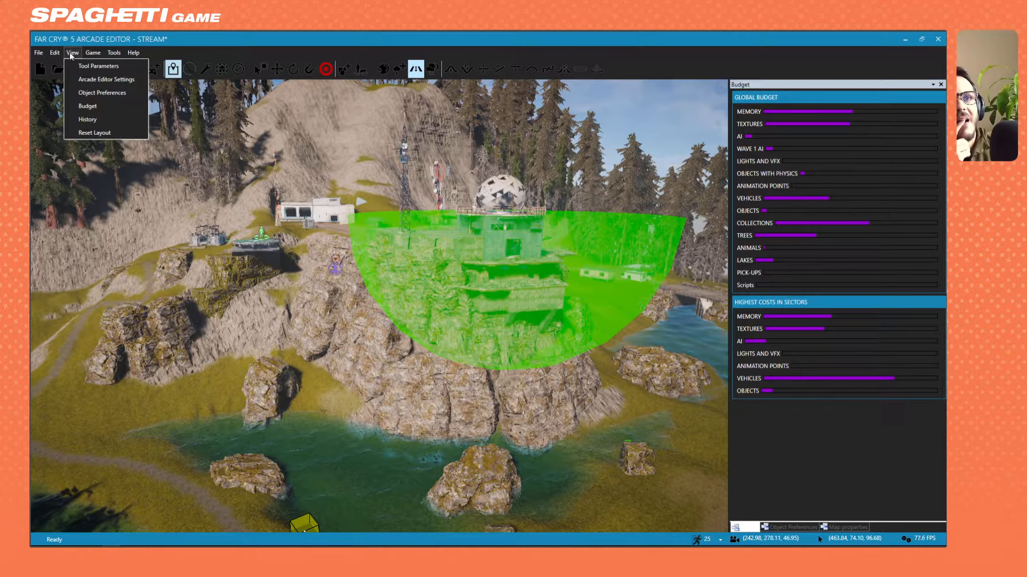
{"action": "left_click", "coordinate": [99, 79]}
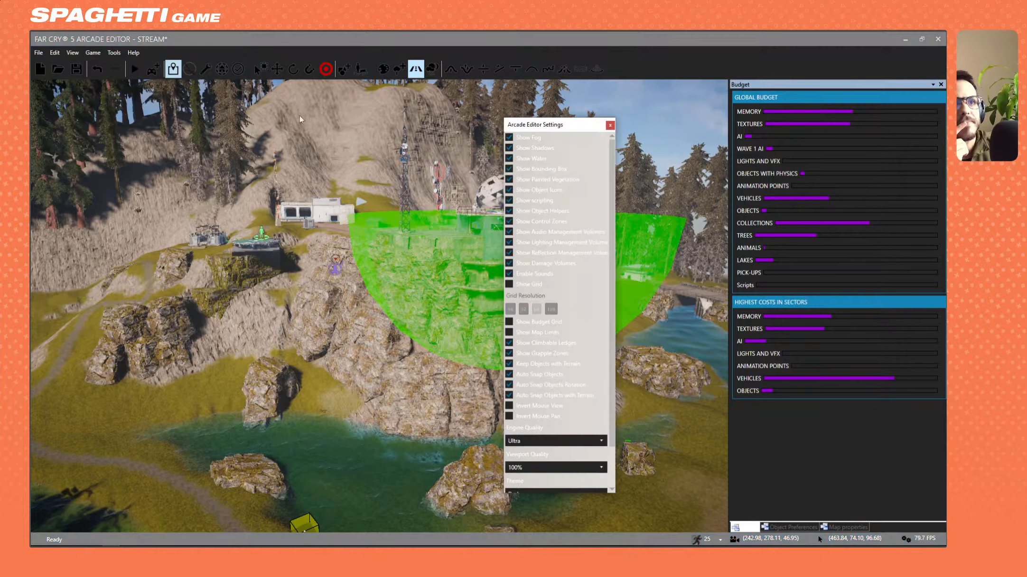
{"action": "left_click", "coordinate": [522, 353]}
{"action": "left_click", "coordinate": [522, 353]}
{"action": "left_click", "coordinate": [522, 352]}
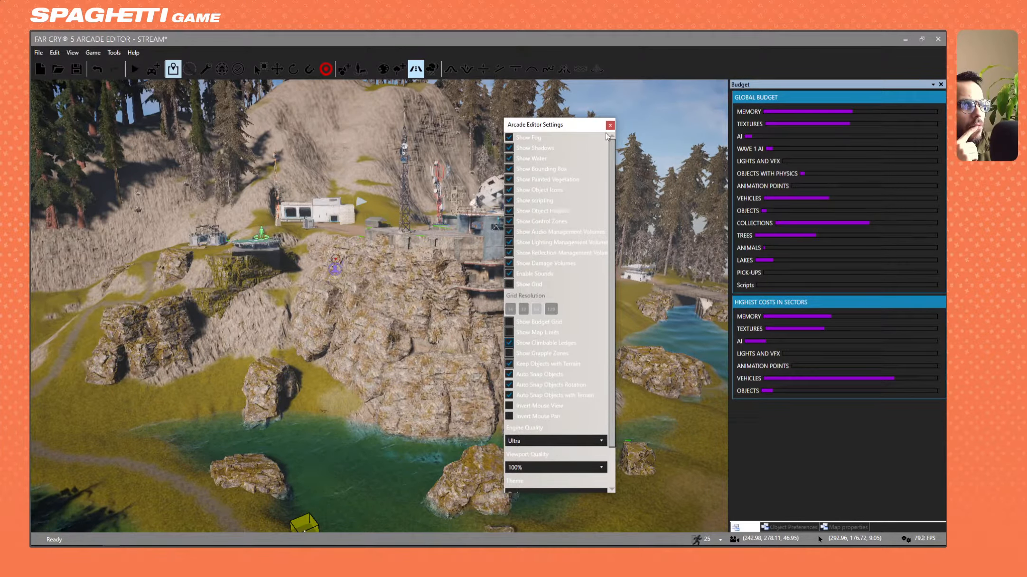
{"action": "left_click", "coordinate": [610, 126]}
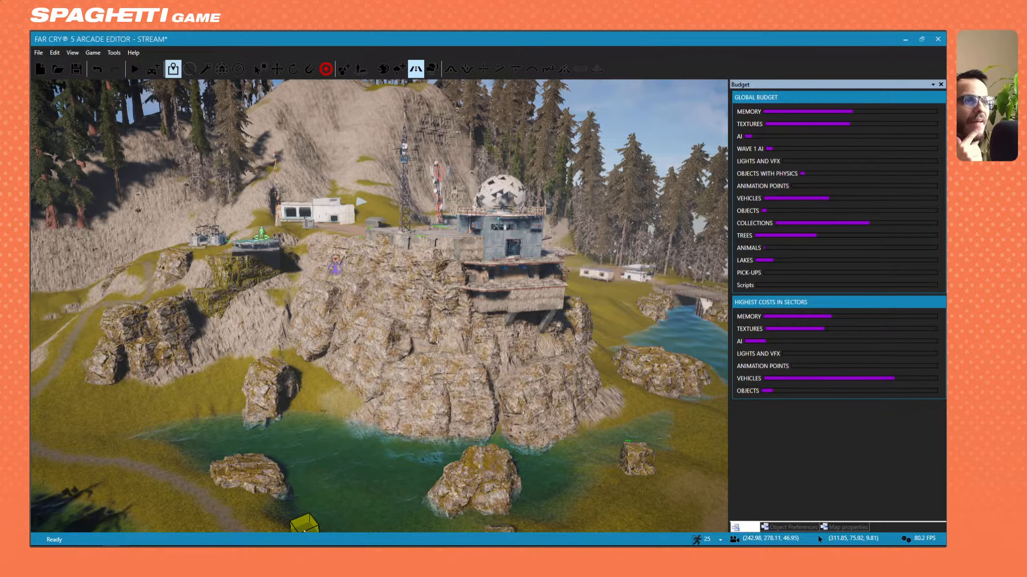
Examine the radar station from its dome railing and netting down to the concrete terraces, yard and surrounding cliff.
{"action": "key", "text": "w"}
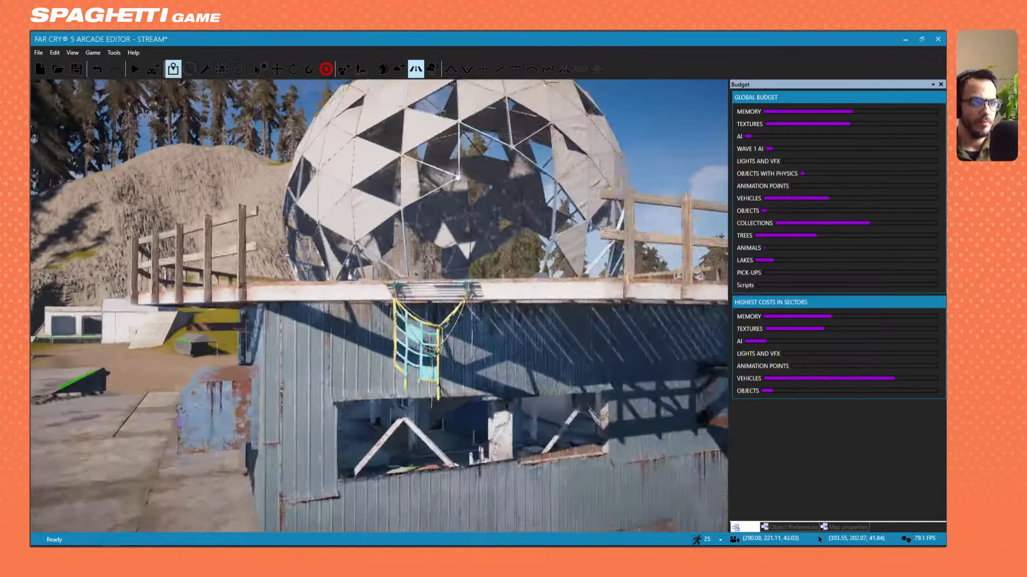
{"action": "key", "text": "w"}
{"action": "key", "text": "d"}
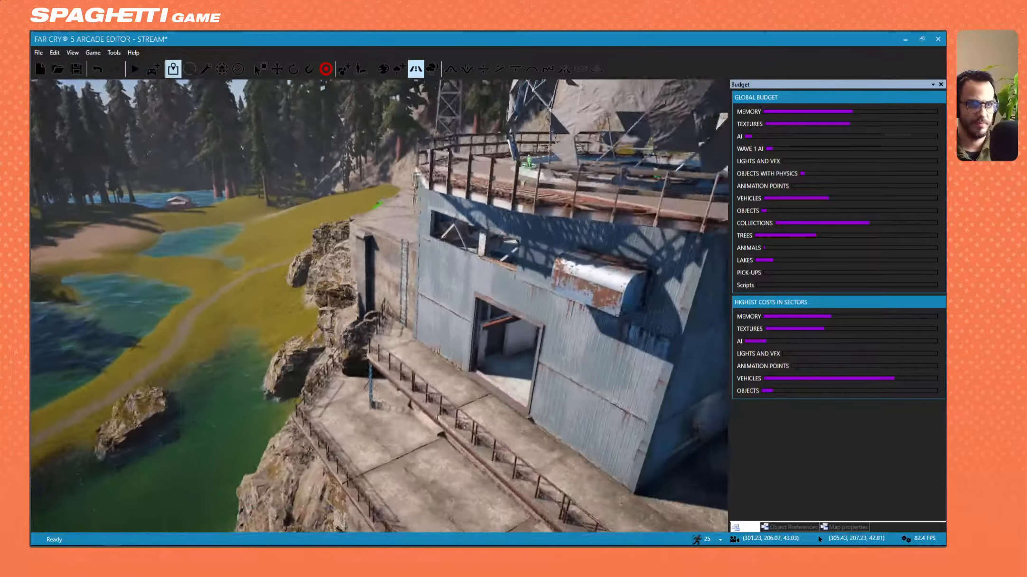
{"action": "key", "text": "s"}
{"action": "key", "text": "w"}
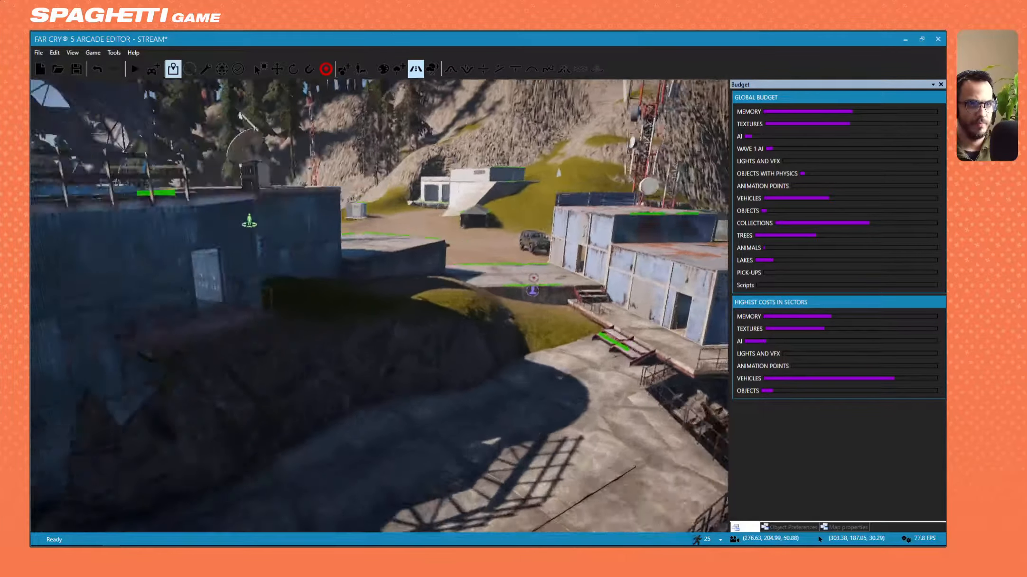
{"action": "key", "text": "w"}
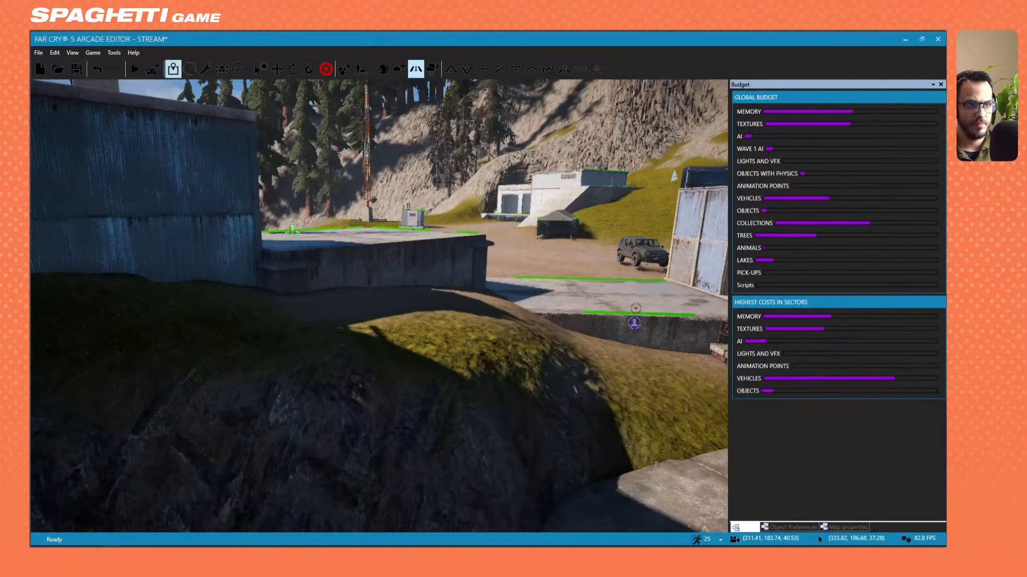
{"action": "key", "text": "s"}
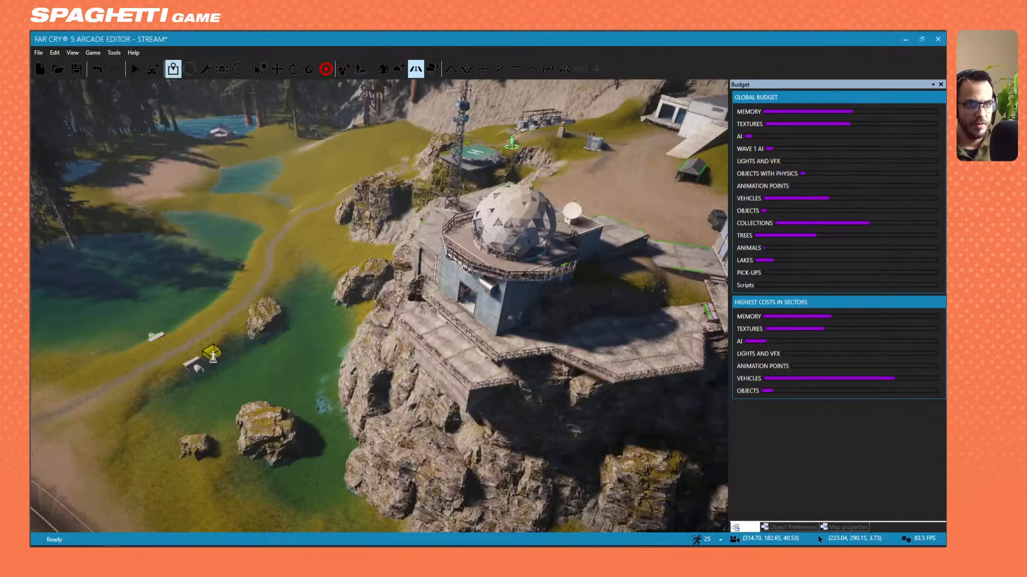
{"action": "key", "text": "s"}
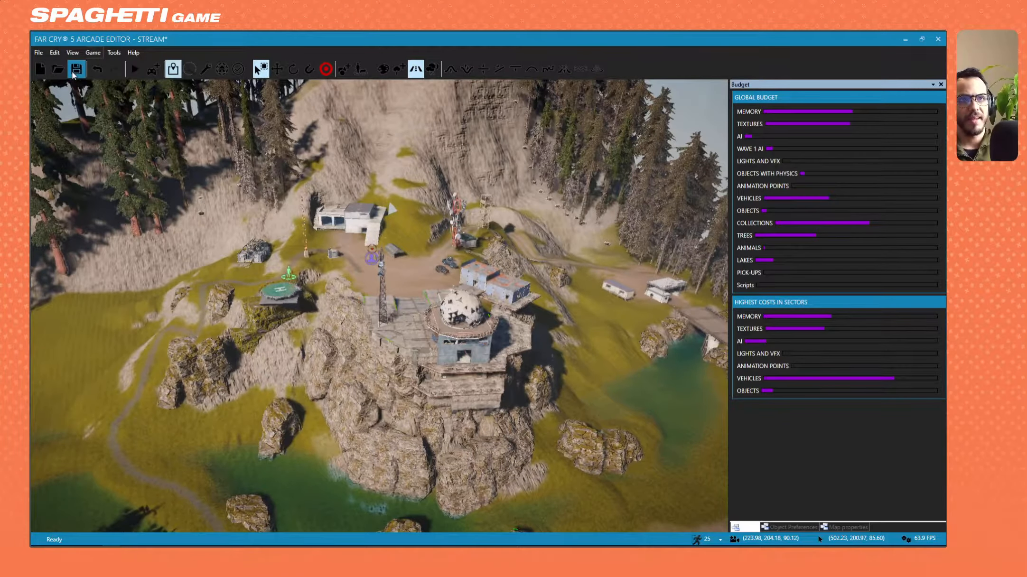
Save the map with the radar station in view.
{"action": "left_click", "coordinate": [76, 69]}
{"action": "key", "text": "w"}
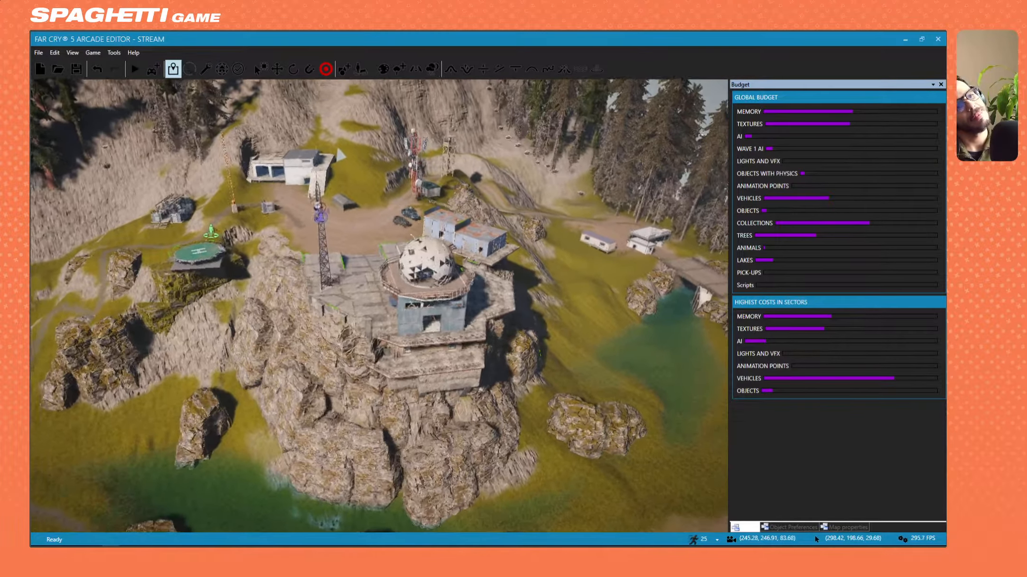
Playtest the map in explore mode from the concrete terrace, swim along the cliff base, and return to the editor.
{"action": "key", "text": "w"}
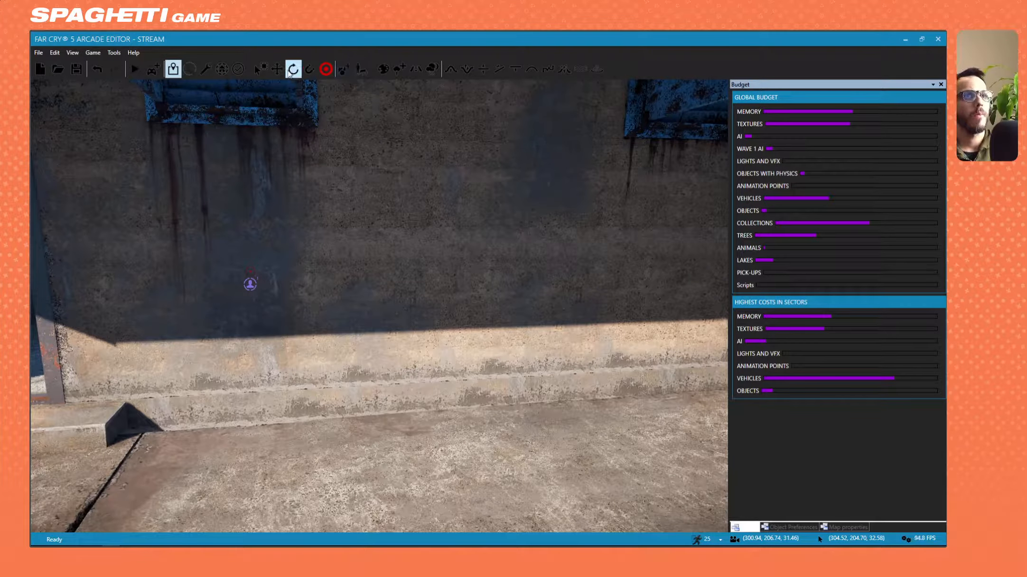
{"action": "left_click", "coordinate": [205, 69]}
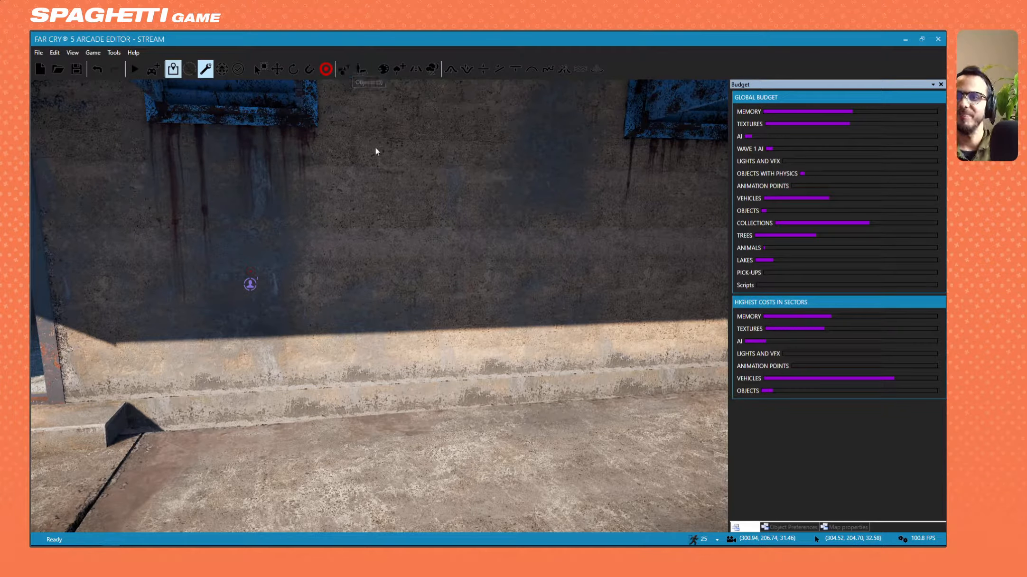
{"action": "right_click_drag", "start_coordinate": [377, 151], "coordinate": [375, 204]}
{"action": "key", "text": "s"}
{"action": "key", "text": "d"}
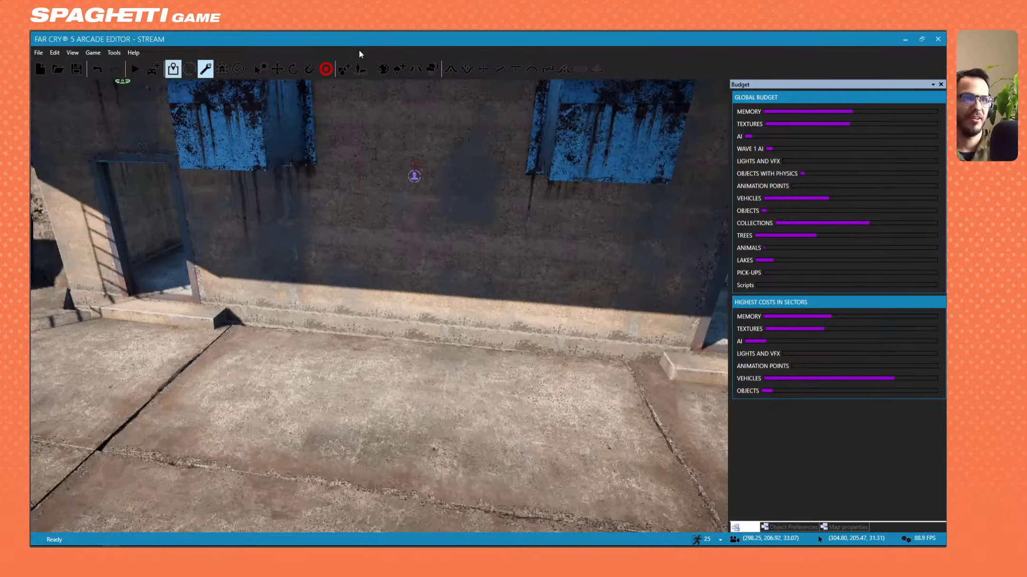
{"action": "key", "text": "s"}
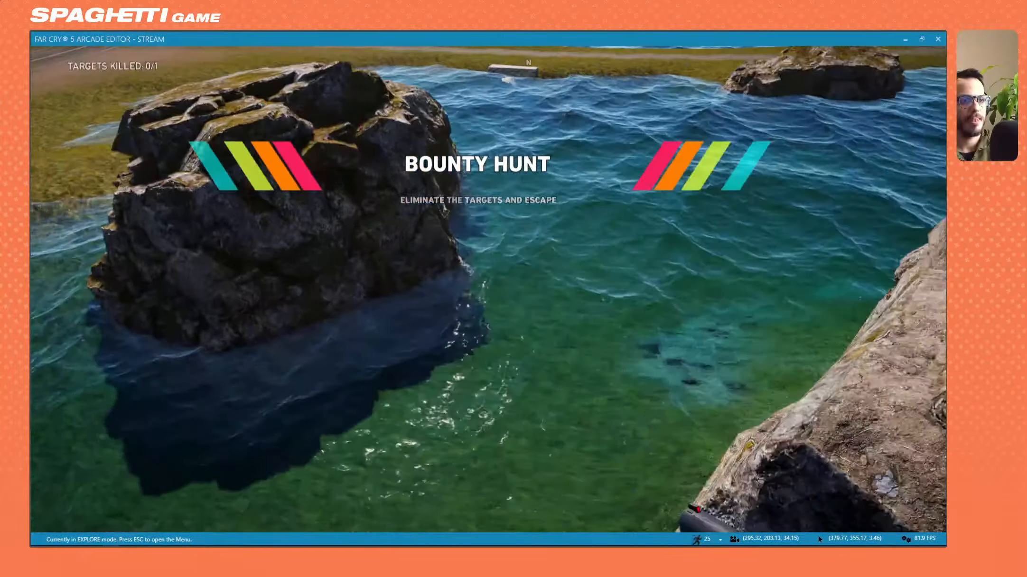
{"action": "key", "text": "w"}
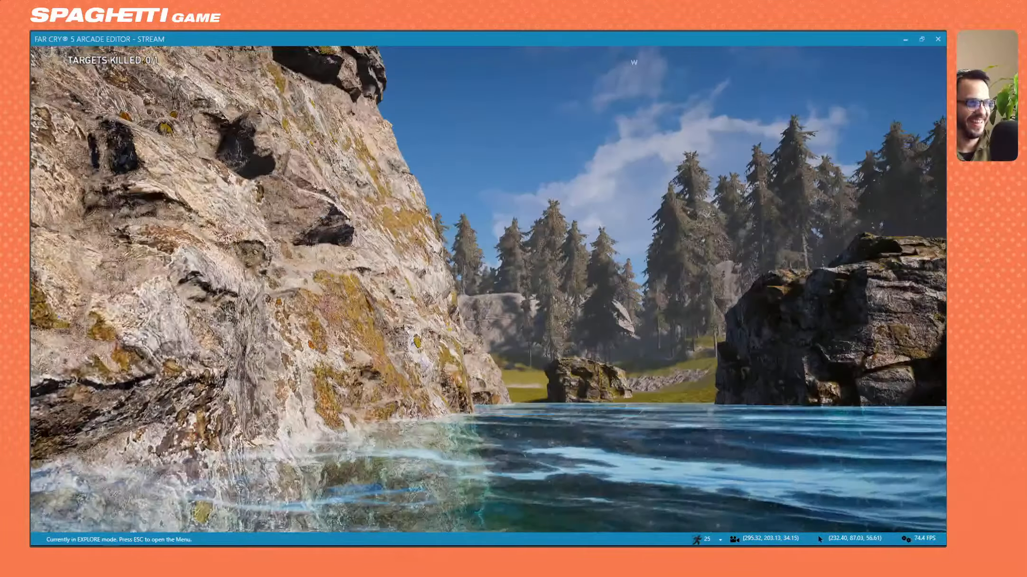
{"action": "key", "text": "Escape"}
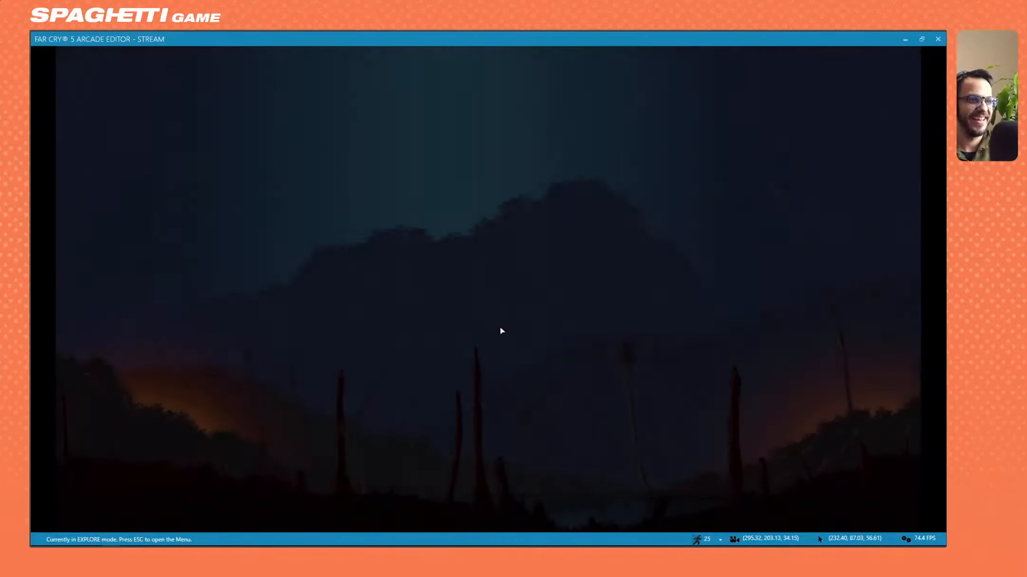
{"action": "left_click", "coordinate": [420, 303]}
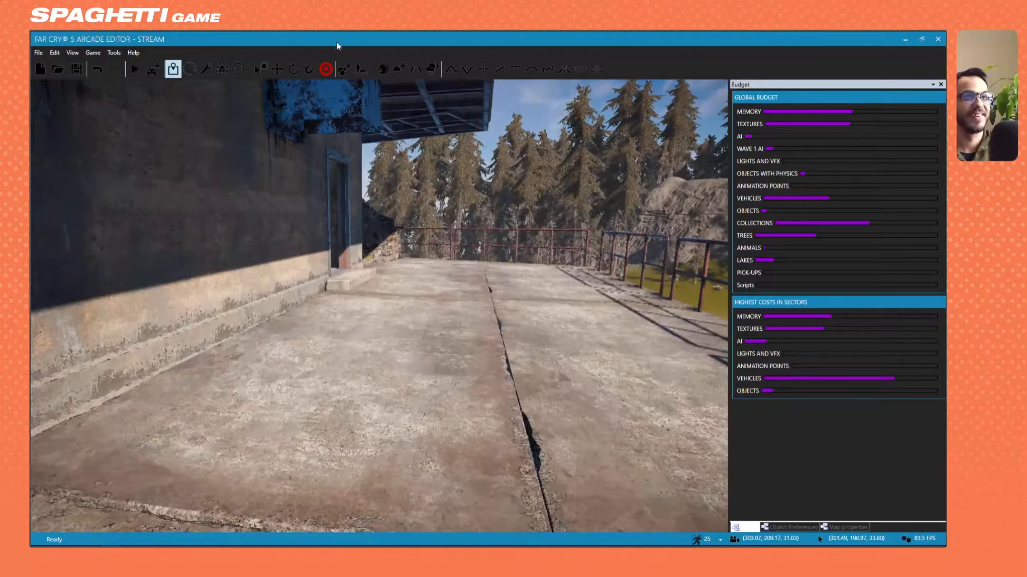
Restart explore mode beside the concrete building and climb the ladders to the upper terrace next to the radar station.
{"action": "left_click", "coordinate": [151, 71]}
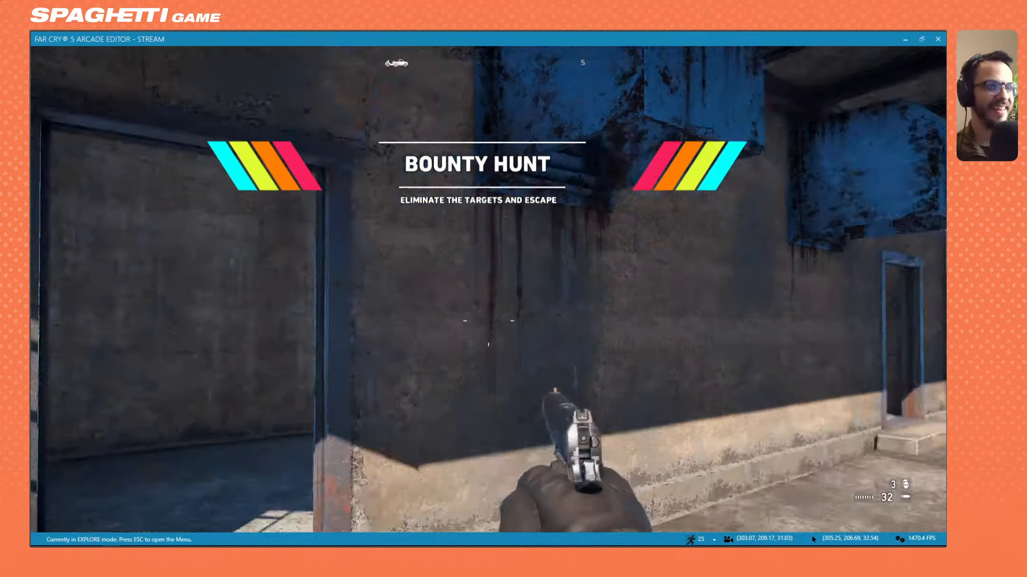
{"action": "key", "text": "w"}
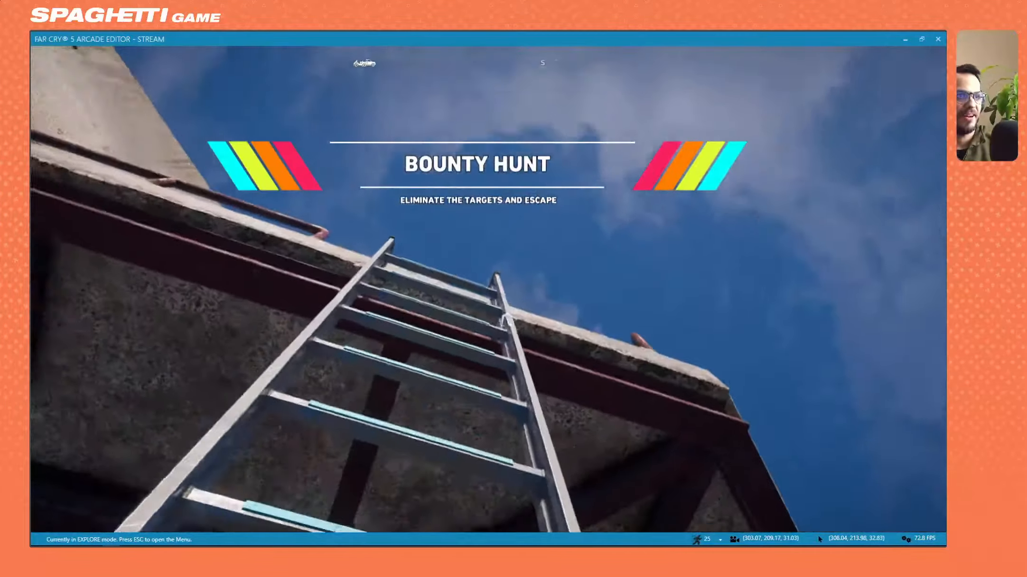
{"action": "key", "text": "w"}
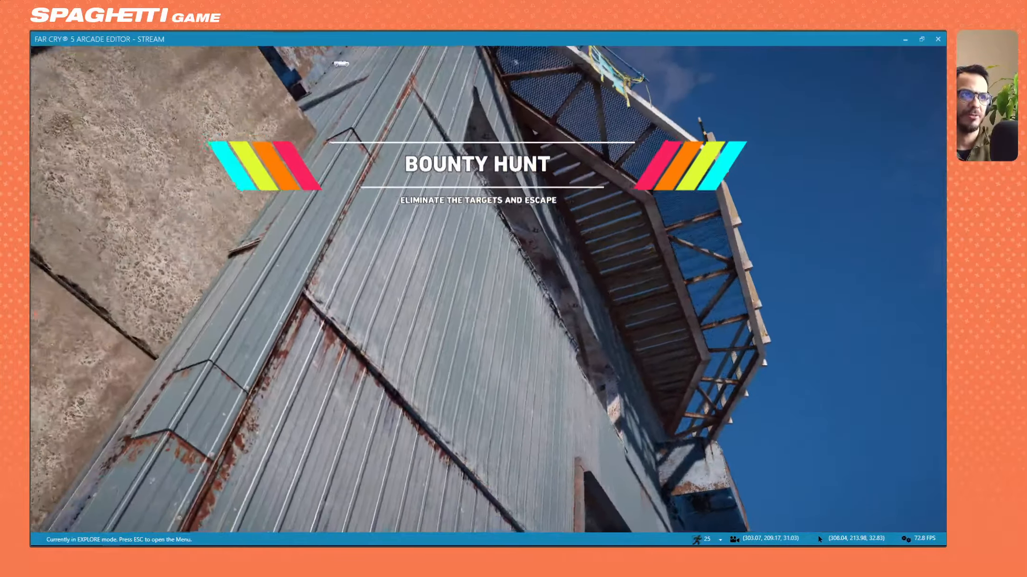
{"action": "key", "text": "w"}
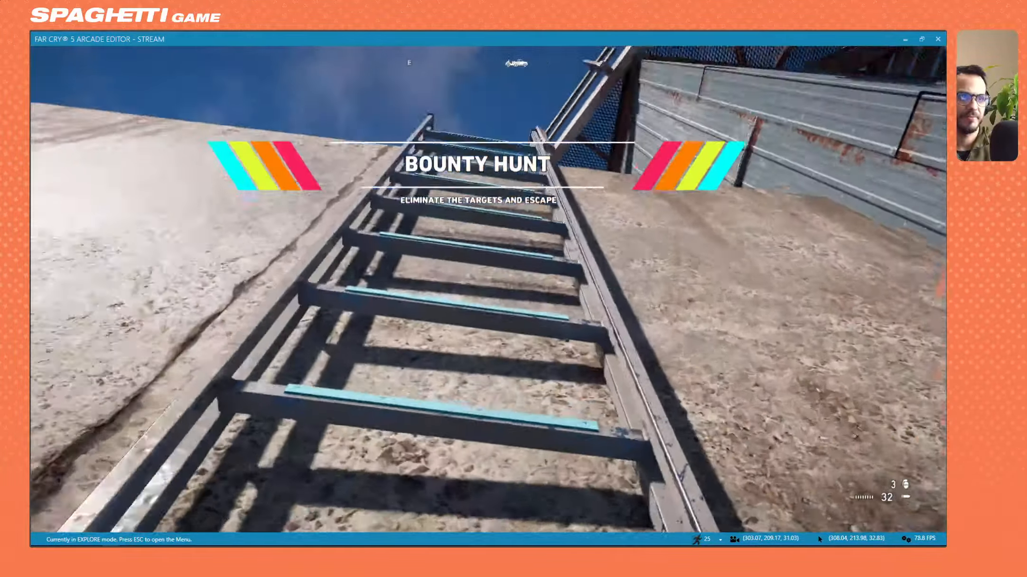
{"action": "key", "text": "w"}
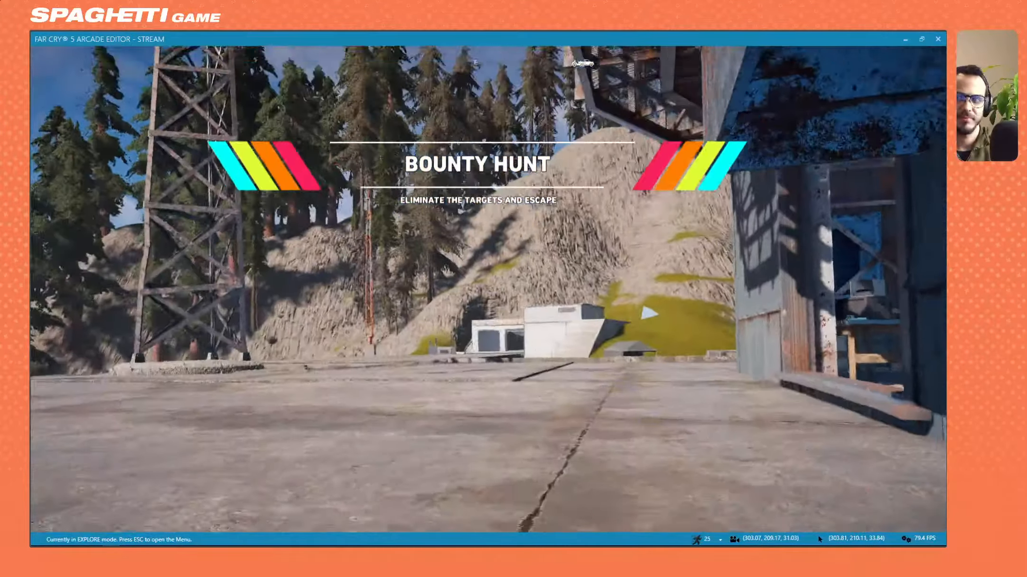
Playtest the bounty hunt map on foot, exploring the concrete terrace around the metal building.
{"action": "key", "text": "w"}
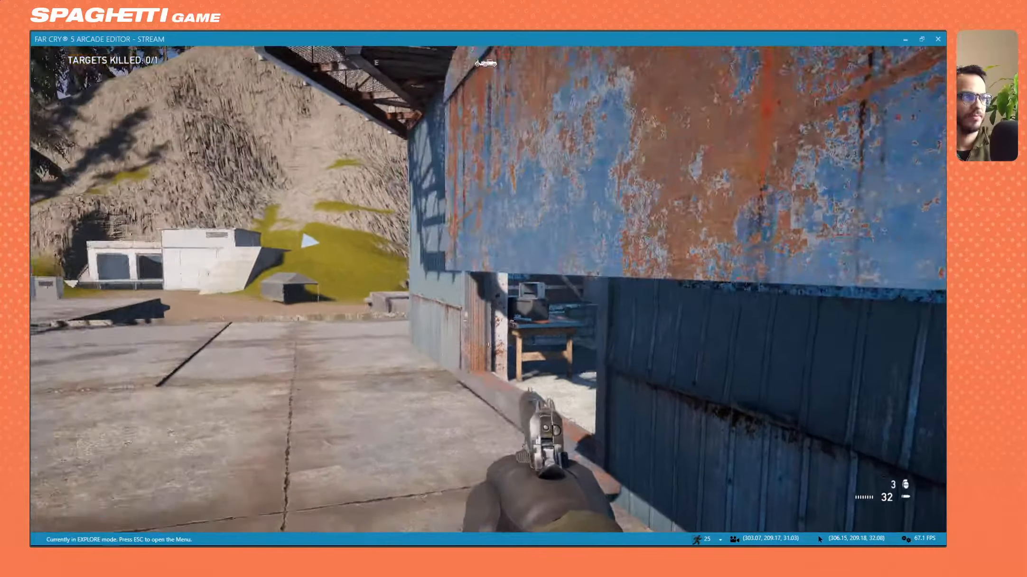
{"action": "key", "text": "w"}
{"action": "left_click", "coordinate": [489, 288]}
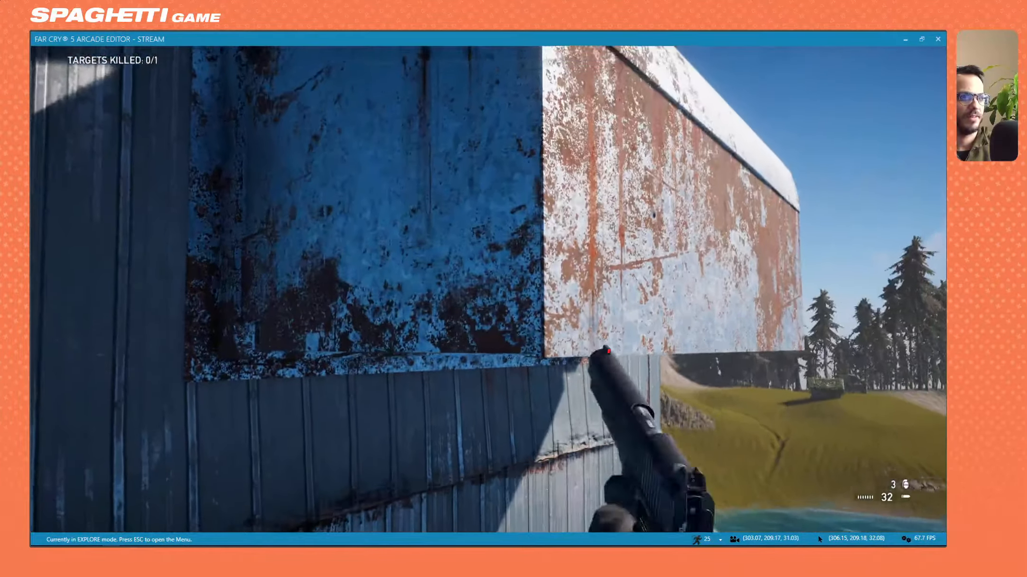
{"action": "key", "text": "c"}
{"action": "key", "text": "w"}
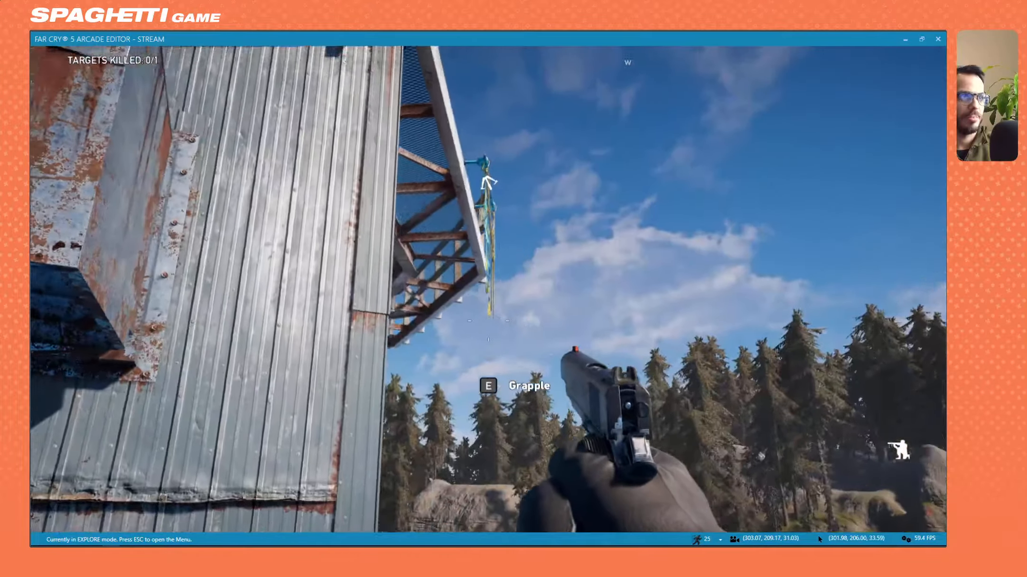
Test the grapple points on the building's overhangs, detach from the rope, and return to the Arcade editor.
{"action": "key", "text": "e"}
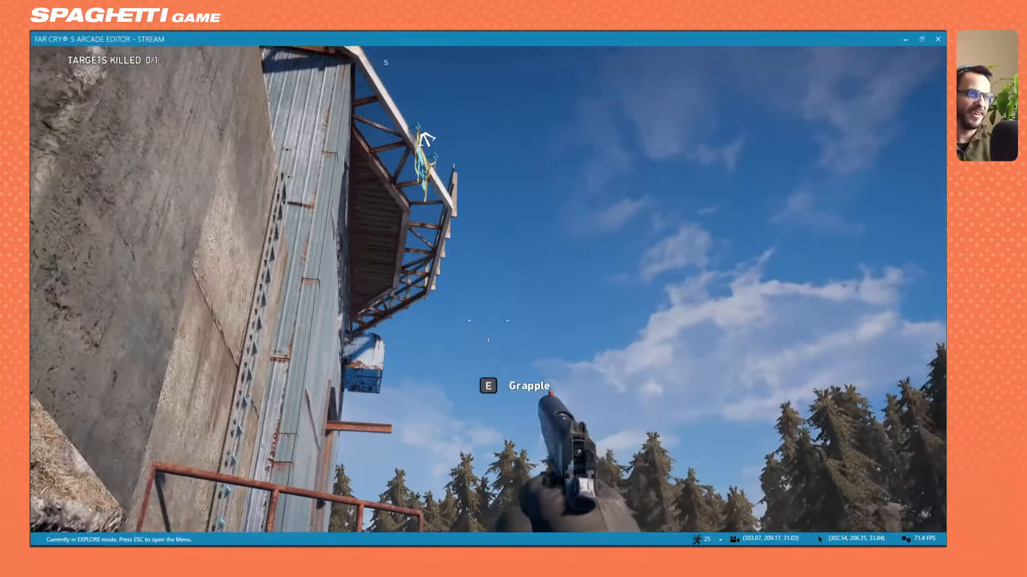
{"action": "key", "text": "e"}
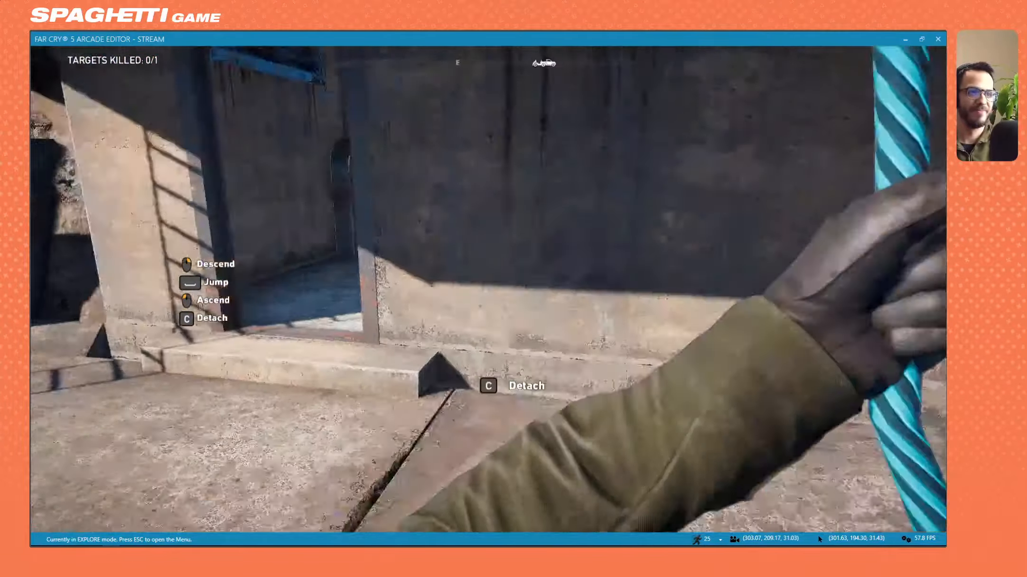
{"action": "key", "text": "c"}
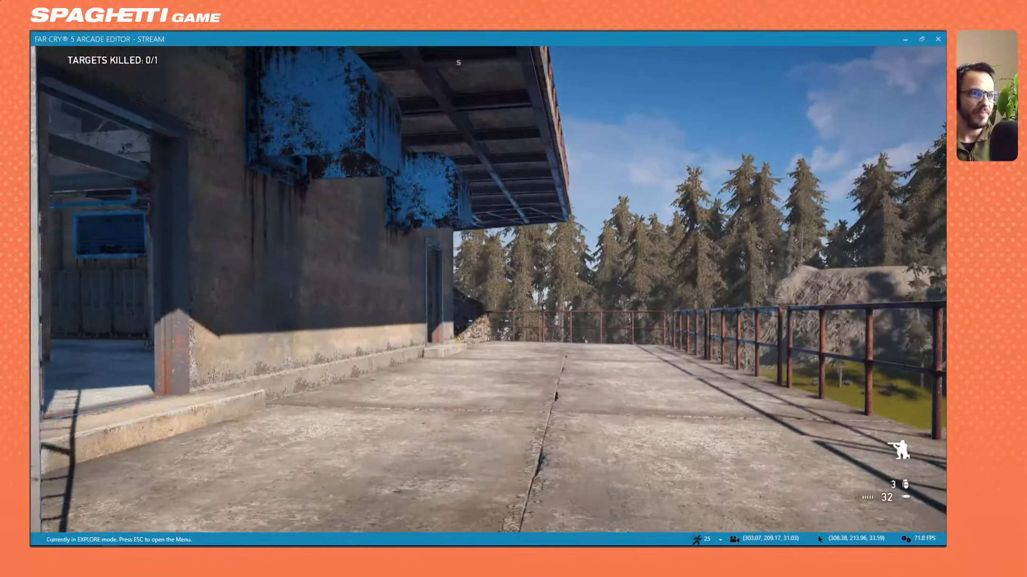
{"action": "key", "text": "Escape"}
{"action": "key", "text": "Down"}
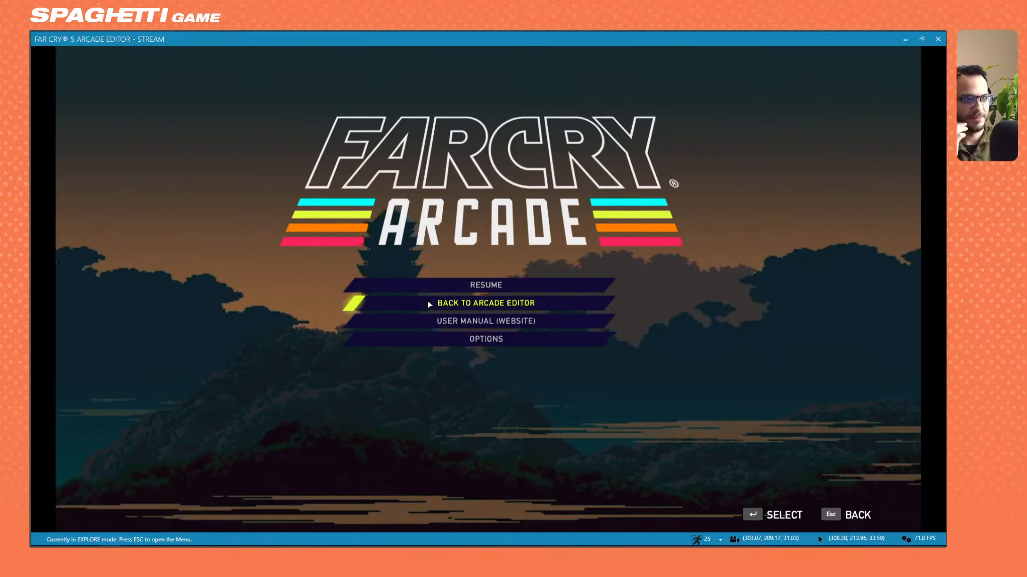
{"action": "key", "text": "Return"}
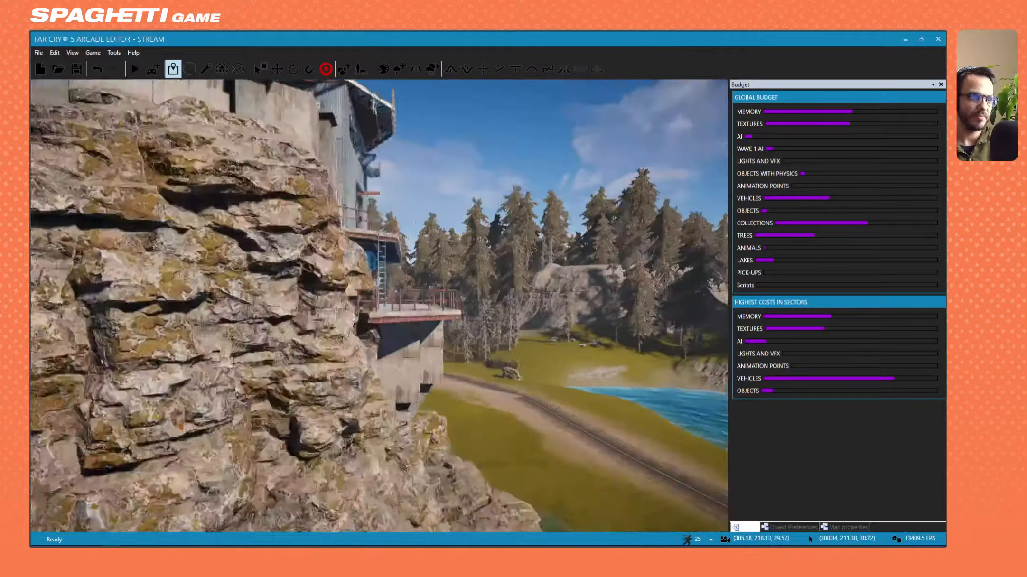
Inspect the outpost's buildings, helipad area, parked vehicles and radio towers from the air.
{"action": "key", "text": "w"}
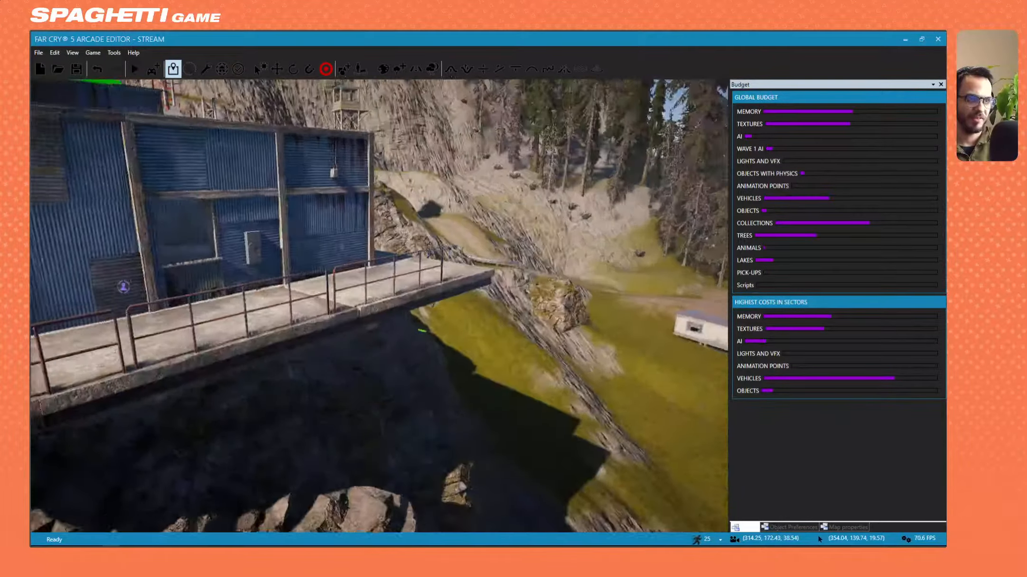
{"action": "key", "text": "w"}
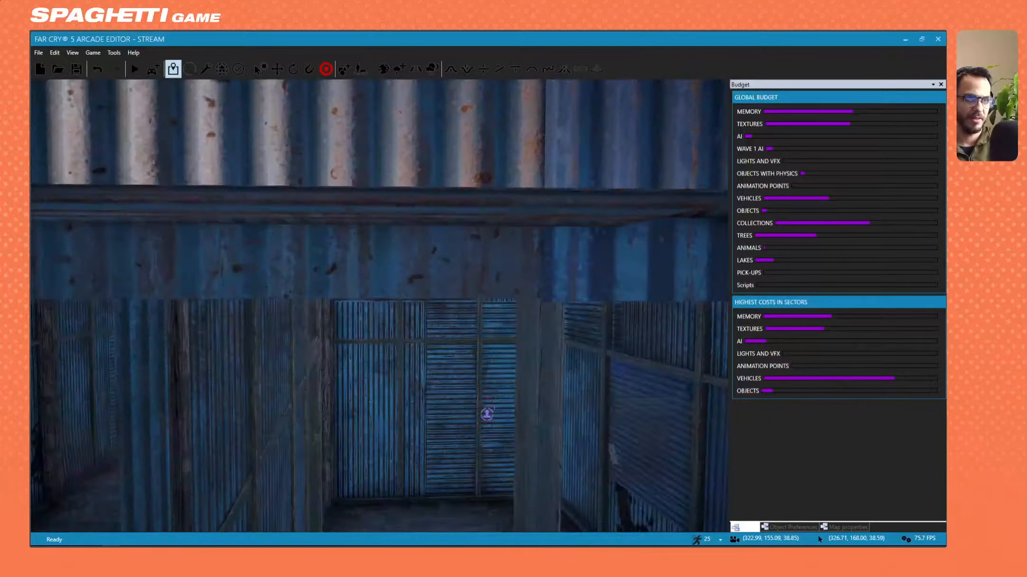
{"action": "key", "text": "s"}
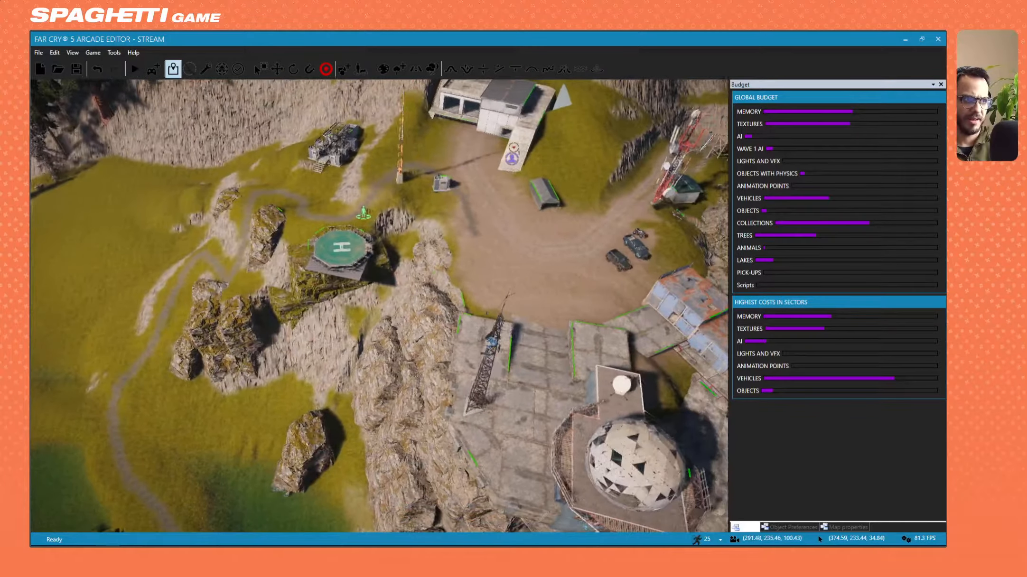
{"action": "key", "text": "d"}
{"action": "key", "text": "w"}
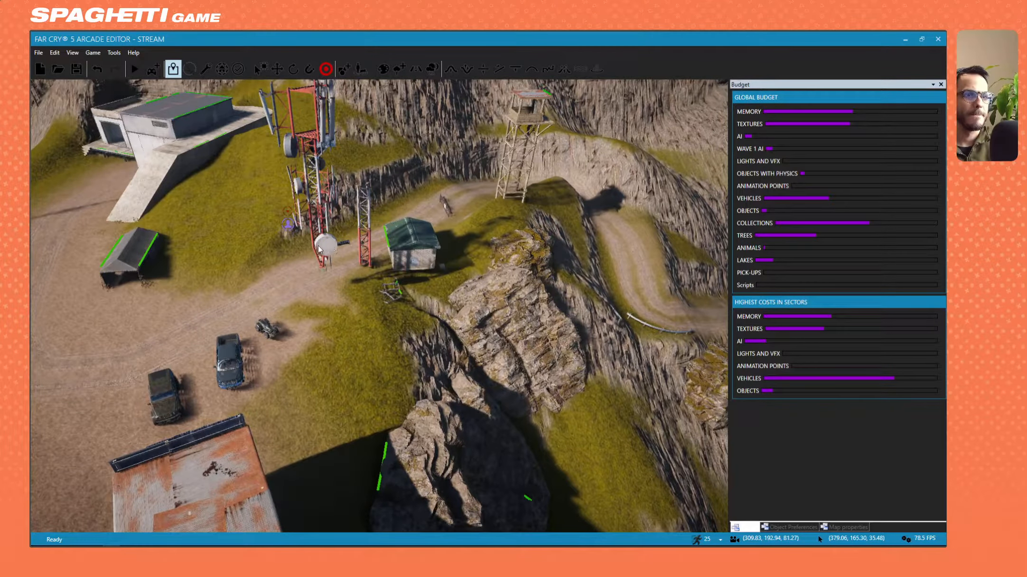
{"action": "key", "text": "w"}
{"action": "right_click_drag", "start_coordinate": [318, 250], "coordinate": [330, 190]}
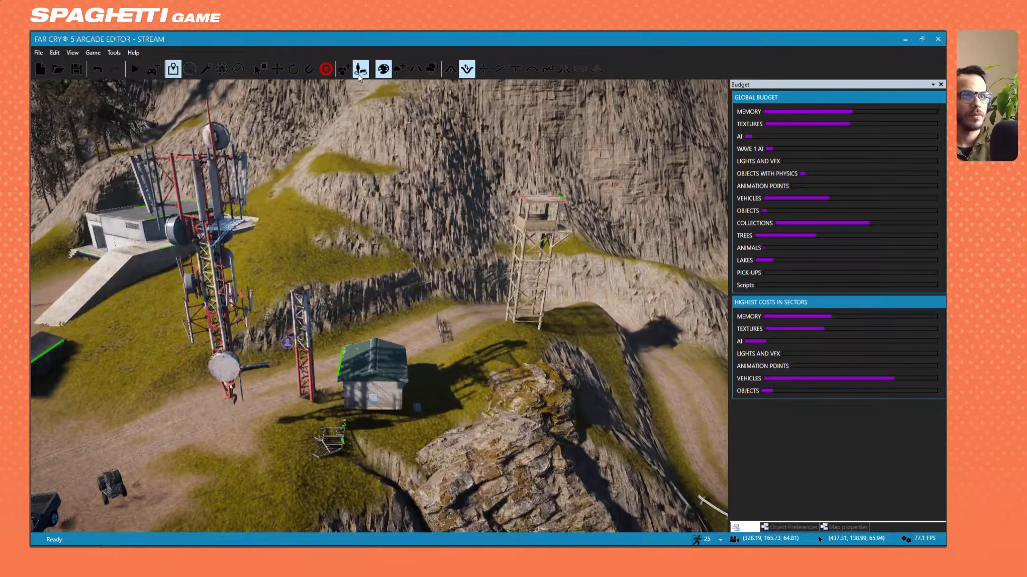
Bring up AI Management, select the modern radio tower beside the dirt road, and dismiss the Arcade Editor settings.
{"action": "left_click", "coordinate": [360, 69]}
{"action": "left_click", "coordinate": [192, 339]}
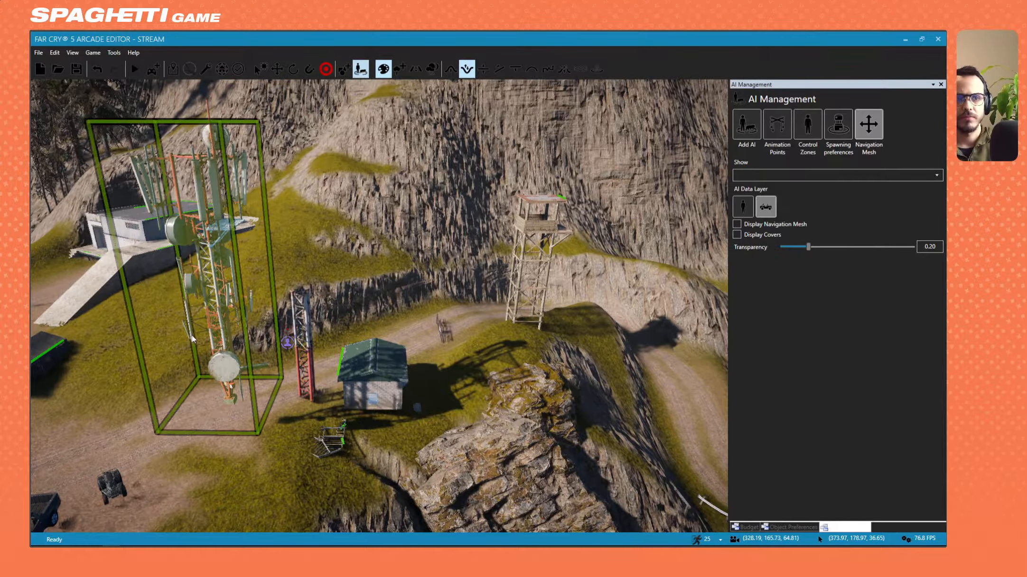
{"action": "left_click", "coordinate": [228, 299]}
{"action": "key", "text": "w"}
{"action": "right_click_drag", "start_coordinate": [229, 300], "coordinate": [128, 347]}
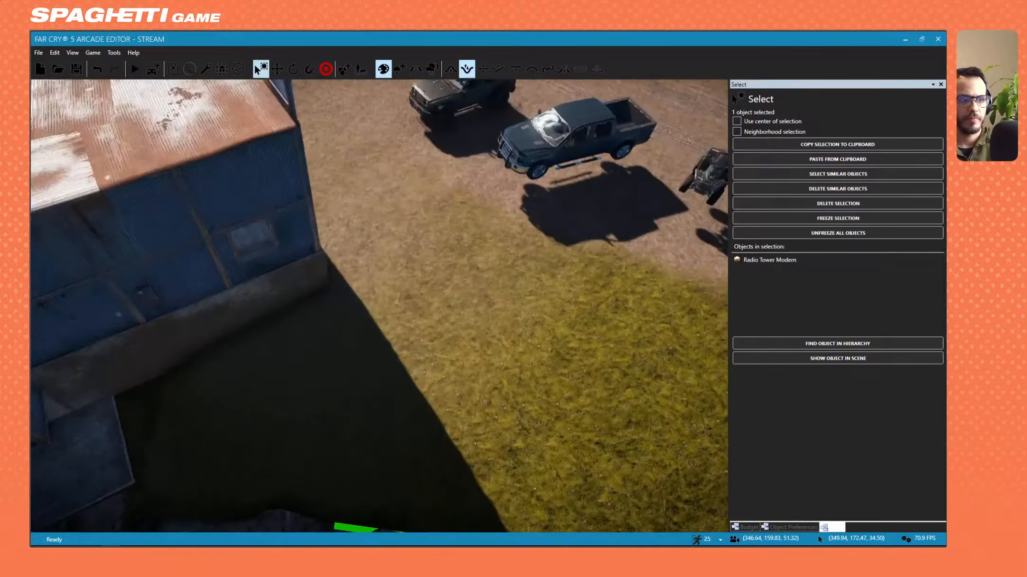
{"action": "right_click_drag", "start_coordinate": [462, 299], "coordinate": [545, 316]}
{"action": "key", "text": "s"}
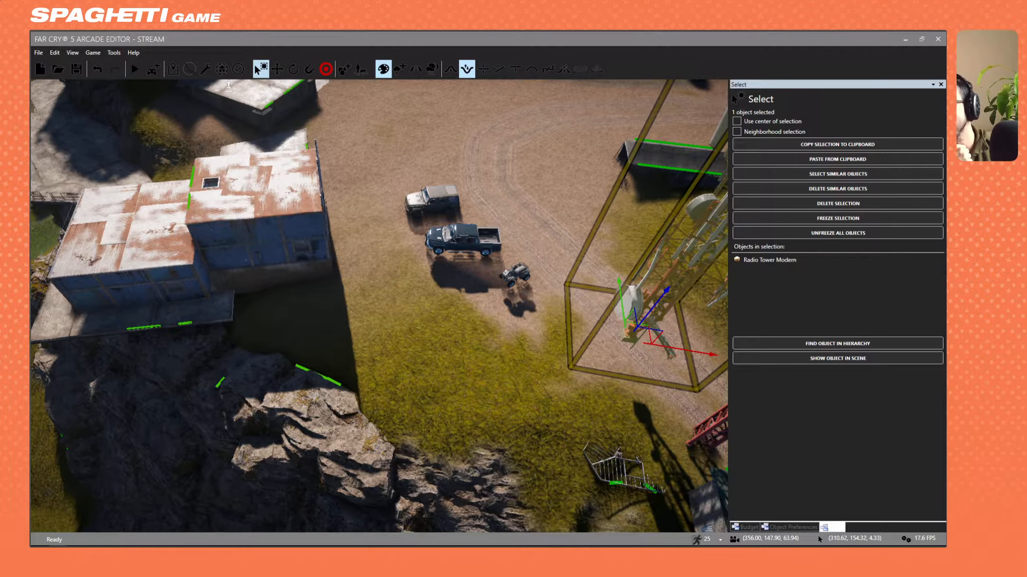
{"action": "left_click", "coordinate": [432, 69]}
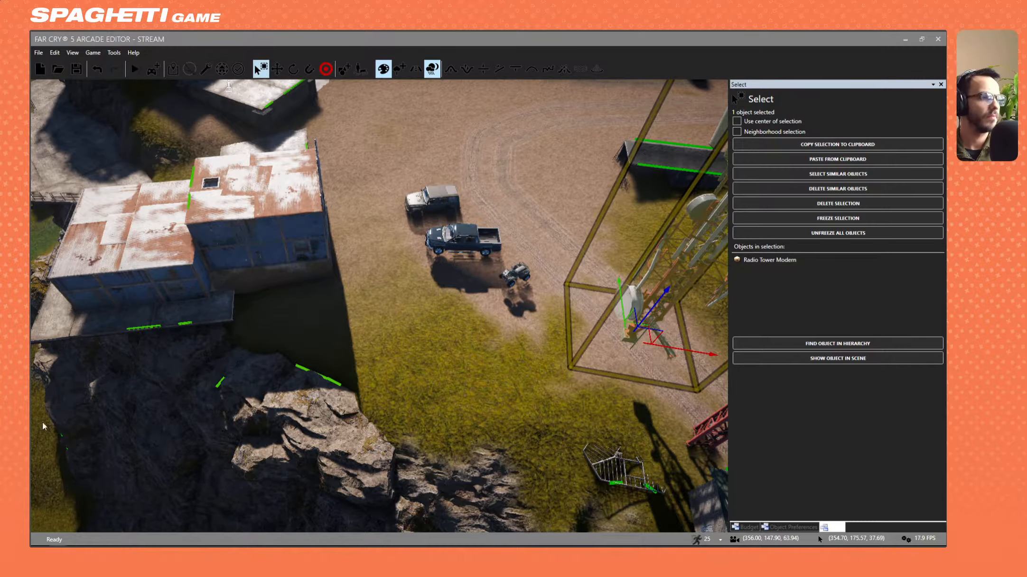
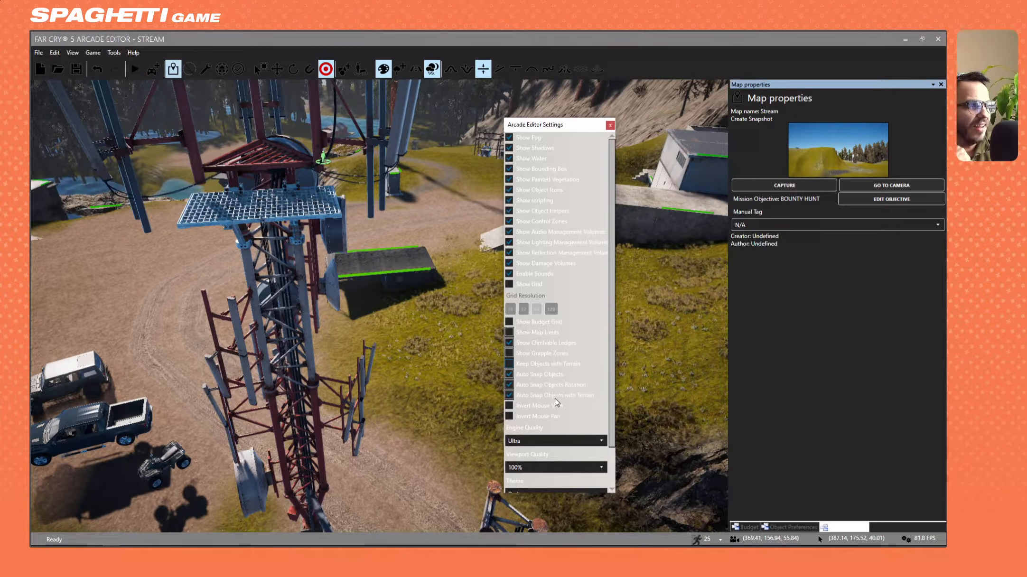
{"action": "left_click", "coordinate": [610, 124]}
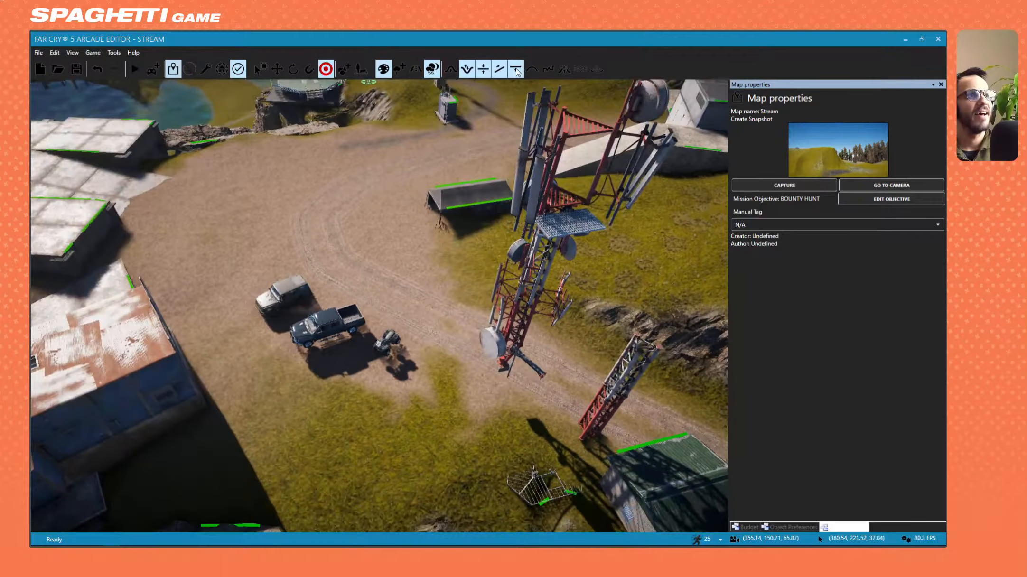
Start Terrain Set to Height and sample a height of 0.84 in the shallows beside the shoreline rocks.
{"action": "left_click", "coordinate": [515, 69]}
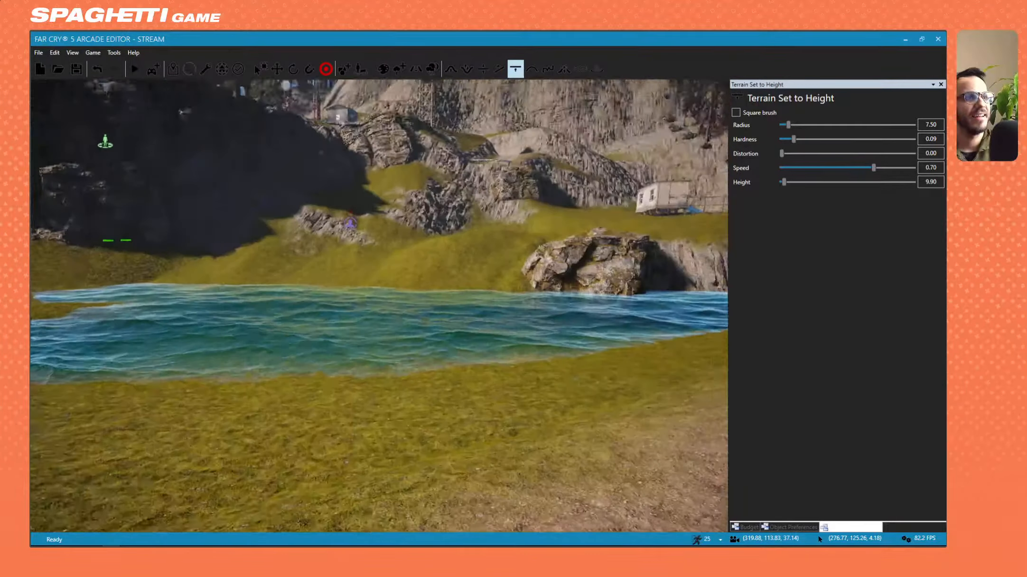
{"action": "key", "text": "w"}
{"action": "right_click_drag", "start_coordinate": [379, 306], "coordinate": [170, 261]}
{"action": "mouse_move", "coordinate": [342, 233]}
{"action": "right_mouse_down"}
{"action": "mouse_move", "coordinate": [375, 380]}
{"action": "mouse_move", "coordinate": [347, 456]}
{"action": "right_mouse_up"}
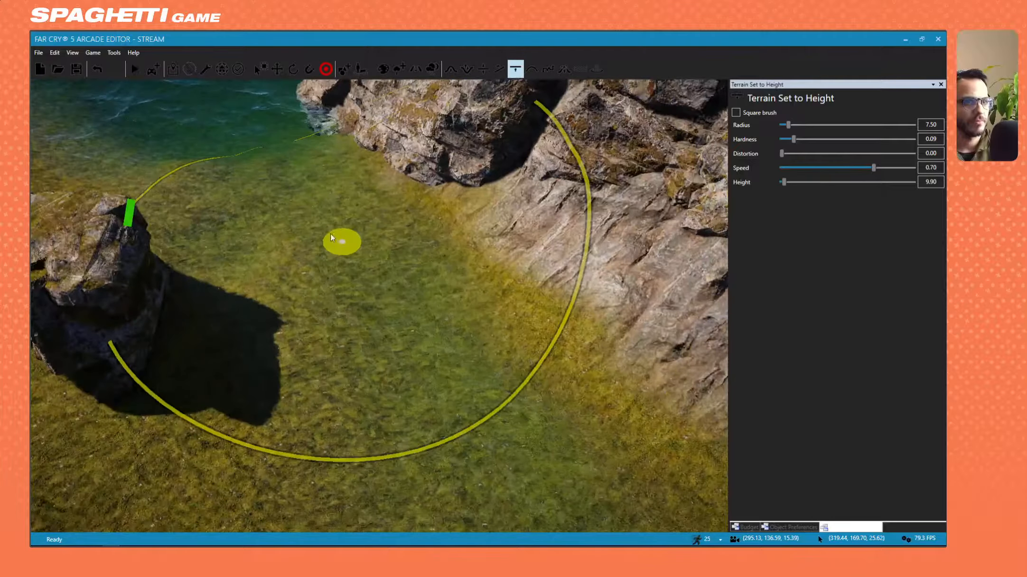
{"action": "left_click", "coordinate": [318, 209], "text": "shift"}
{"action": "left_click", "coordinate": [257, 132], "text": "shift"}
Lower the shoreline terrain at the foot of the rocky cliff to height 0.84 with a 7.50 radius brush.
{"action": "right_click_drag", "start_coordinate": [256, 132], "coordinate": [290, 261]}
{"action": "key", "text": "w"}
{"action": "key", "text": "s"}
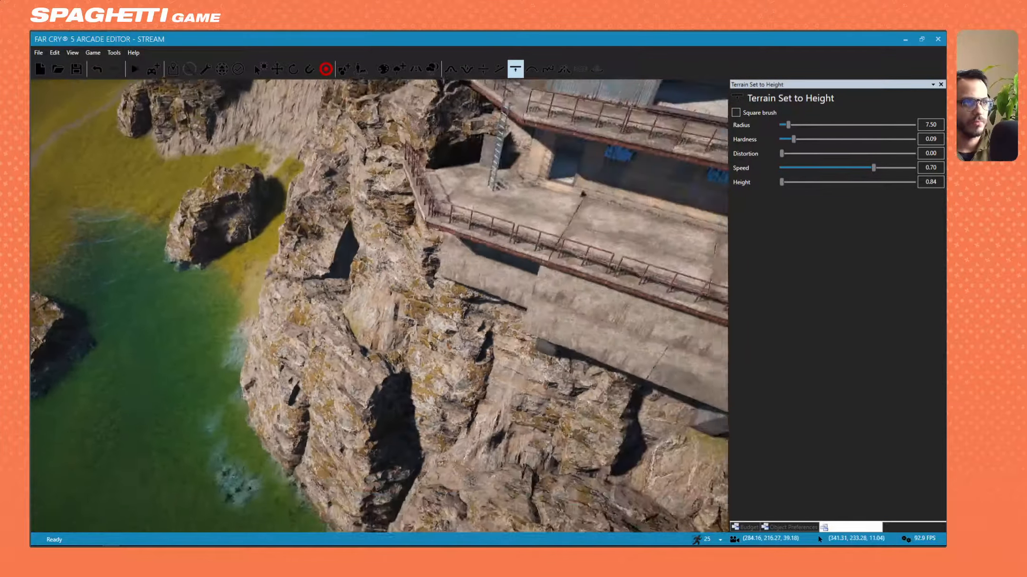
{"action": "right_click_drag", "start_coordinate": [386, 335], "coordinate": [388, 342]}
{"action": "key", "text": "s"}
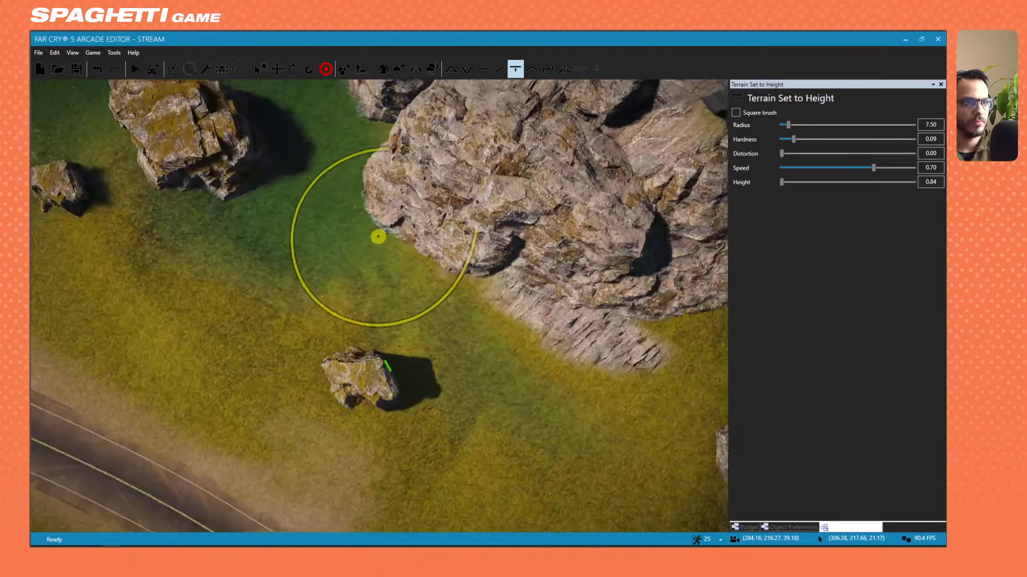
{"action": "key", "text": "d"}
{"action": "right_click_drag", "start_coordinate": [378, 236], "coordinate": [320, 291]}
{"action": "left_click_drag", "start_coordinate": [311, 279], "coordinate": [399, 334]}
{"action": "right_click_drag", "start_coordinate": [374, 295], "coordinate": [390, 332]}
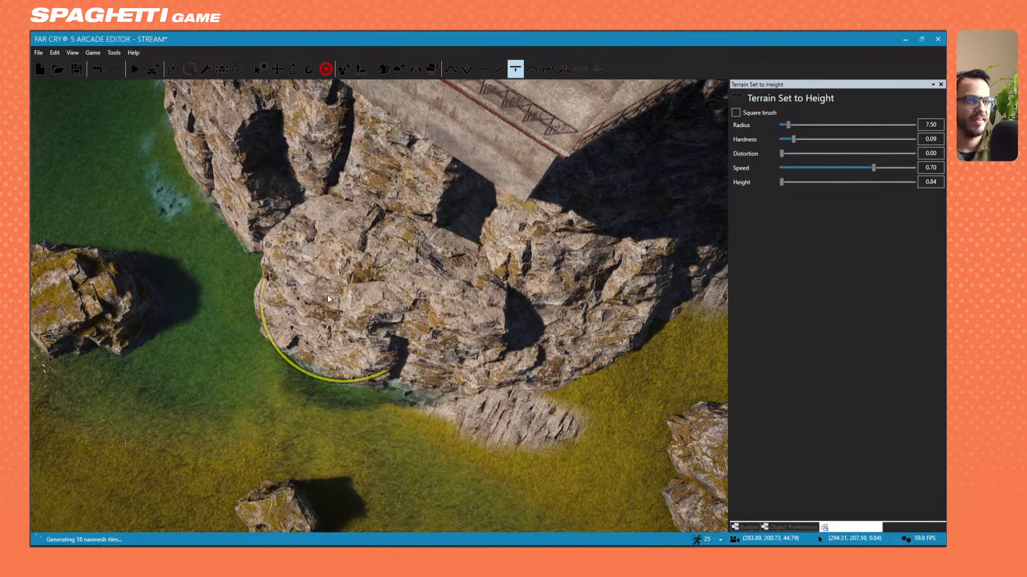
Sample a terrain height of 36.07 beside the concrete slabs near the building and set the brush radius to 3.00.
{"action": "key", "text": "w"}
{"action": "mouse_move", "coordinate": [327, 294]}
{"action": "right_mouse_down"}
{"action": "mouse_move", "coordinate": [356, 252]}
{"action": "mouse_move", "coordinate": [335, 218]}
{"action": "mouse_move", "coordinate": [304, 211]}
{"action": "mouse_move", "coordinate": [422, 202]}
{"action": "mouse_move", "coordinate": [451, 166]}
{"action": "mouse_move", "coordinate": [519, 285]}
{"action": "mouse_move", "coordinate": [565, 289]}
{"action": "mouse_move", "coordinate": [351, 289]}
{"action": "right_mouse_up"}
{"action": "key", "text": "s"}
{"action": "key", "text": "w"}
{"action": "key", "text": "s"}
{"action": "left_click", "coordinate": [420, 298], "text": "shift"}
{"action": "scroll", "coordinate": [409, 308], "scroll_direction": "down", "scroll_amount": 5, "text": "ctrl"}
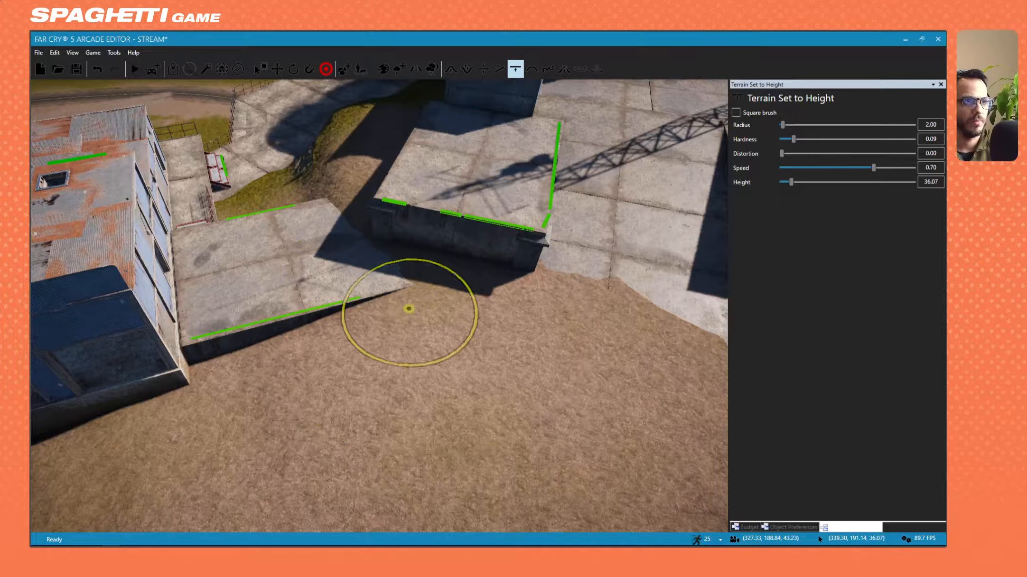
{"action": "scroll", "coordinate": [408, 308], "scroll_direction": "down", "scroll_amount": 2, "text": "ctrl"}
Level the ground along the blue metal building's front and around its corner to height 36.07.
{"action": "left_click_drag", "start_coordinate": [409, 309], "coordinate": [257, 343]}
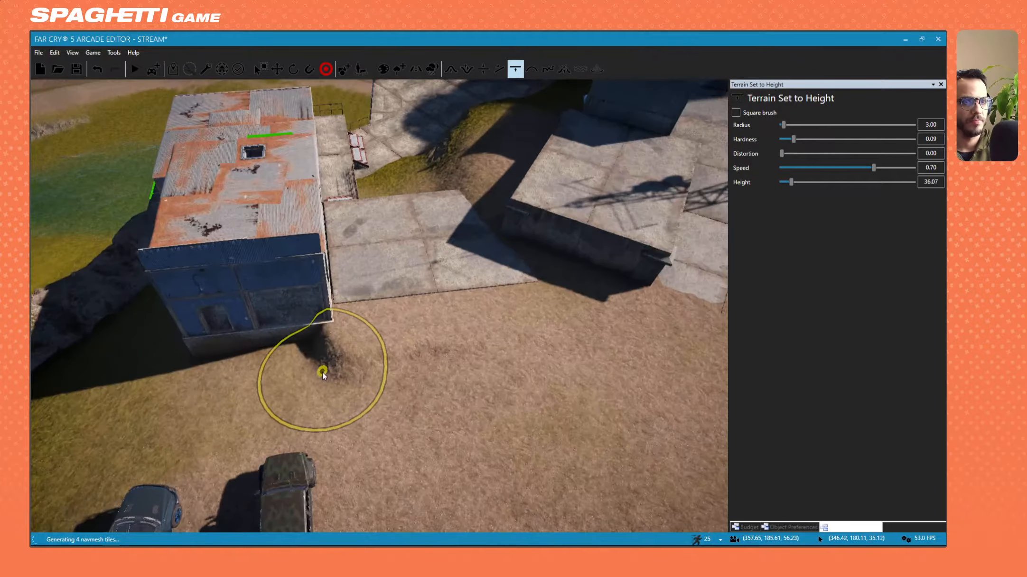
{"action": "left_click_drag", "start_coordinate": [323, 372], "coordinate": [208, 367]}
{"action": "right_click_drag", "start_coordinate": [207, 366], "coordinate": [317, 403]}
{"action": "key", "text": "w"}
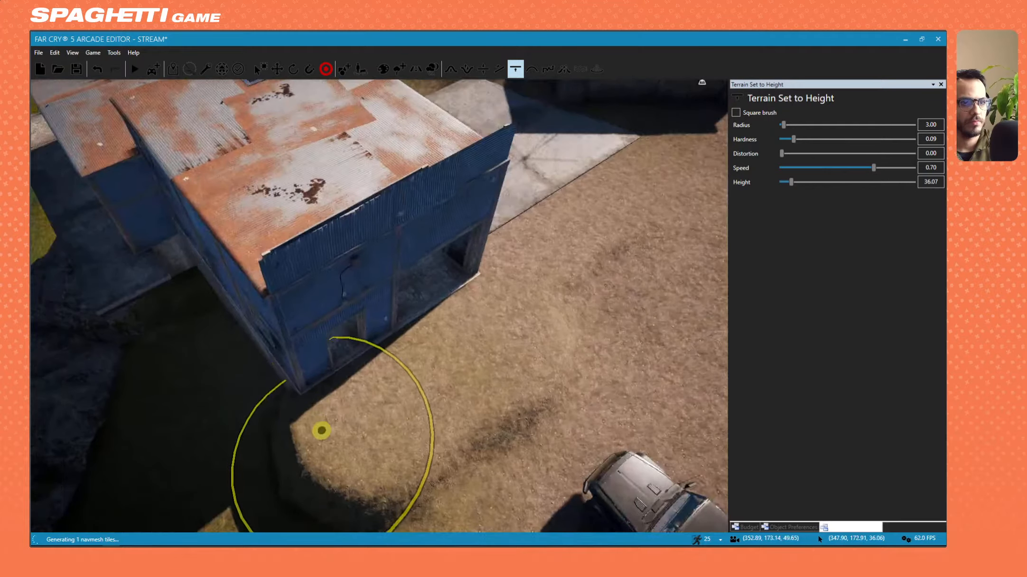
{"action": "left_click_drag", "start_coordinate": [321, 430], "coordinate": [231, 344]}
{"action": "left_click_drag", "start_coordinate": [210, 288], "coordinate": [165, 304]}
Undo the last terrain stroke and repaint the shaded ground beside the blue building at height 36.07.
{"action": "key", "text": "a"}
{"action": "key", "text": "w"}
{"action": "mouse_move", "coordinate": [165, 304]}
{"action": "right_mouse_down"}
{"action": "mouse_move", "coordinate": [307, 317]}
{"action": "mouse_move", "coordinate": [387, 303]}
{"action": "right_mouse_up"}
{"action": "right_click_drag", "start_coordinate": [447, 291], "coordinate": [440, 291]}
{"action": "key", "text": "a"}
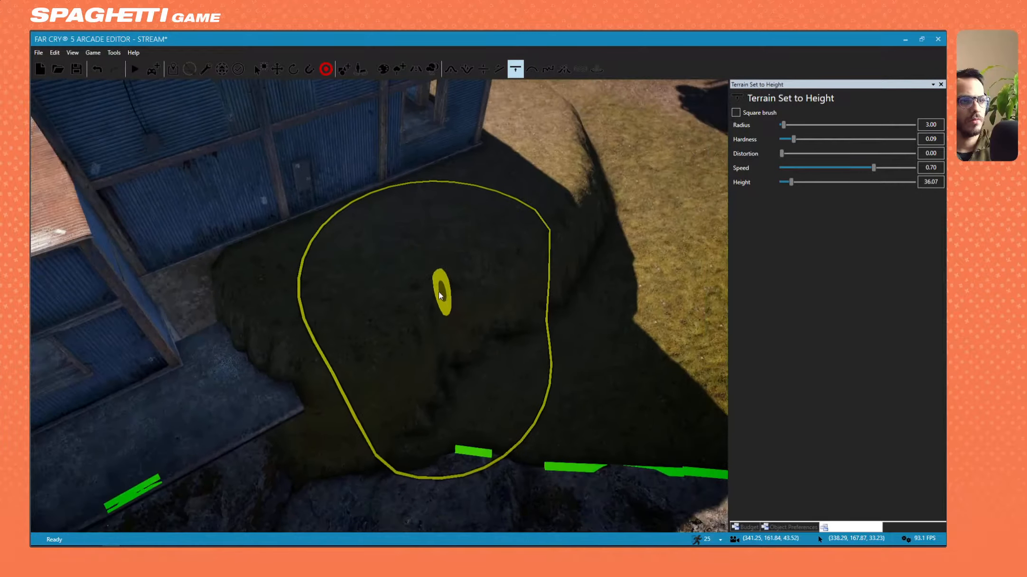
{"action": "key", "text": "ctrl+z"}
{"action": "mouse_move", "coordinate": [400, 278]}
{"action": "left_mouse_down"}
{"action": "mouse_move", "coordinate": [388, 199]}
{"action": "mouse_move", "coordinate": [470, 168]}
{"action": "mouse_move", "coordinate": [505, 209]}
{"action": "mouse_move", "coordinate": [431, 274]}
{"action": "left_mouse_up"}
Extend the raised ground from the blue building out to the cliff-edge rocks at height 36.07.
{"action": "key", "text": "s"}
{"action": "key", "text": "d"}
{"action": "mouse_move", "coordinate": [380, 305]}
{"action": "right_mouse_down"}
{"action": "mouse_move", "coordinate": [390, 307]}
{"action": "mouse_move", "coordinate": [375, 304]}
{"action": "right_mouse_up"}
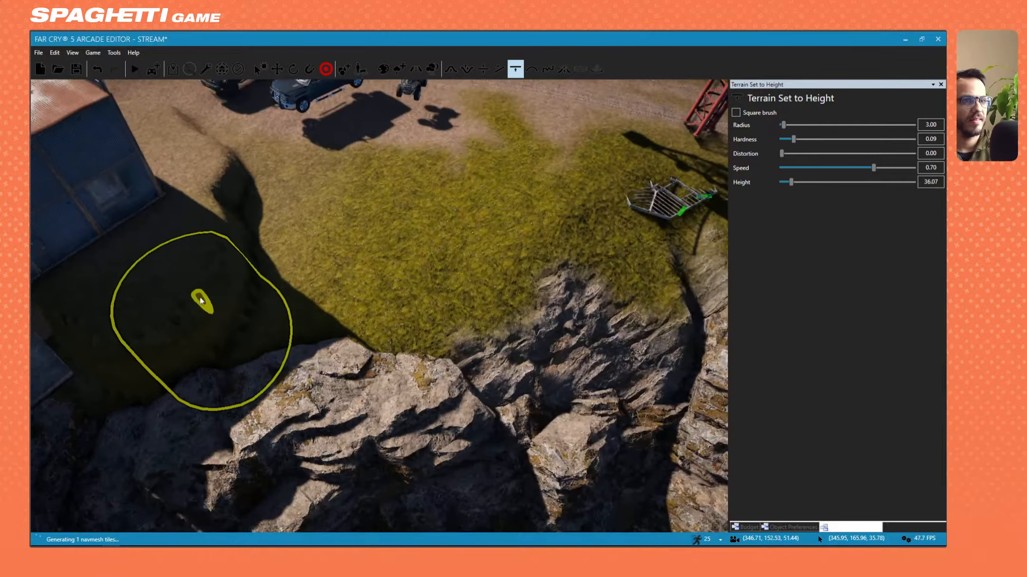
{"action": "key", "text": "s"}
{"action": "key", "text": "d"}
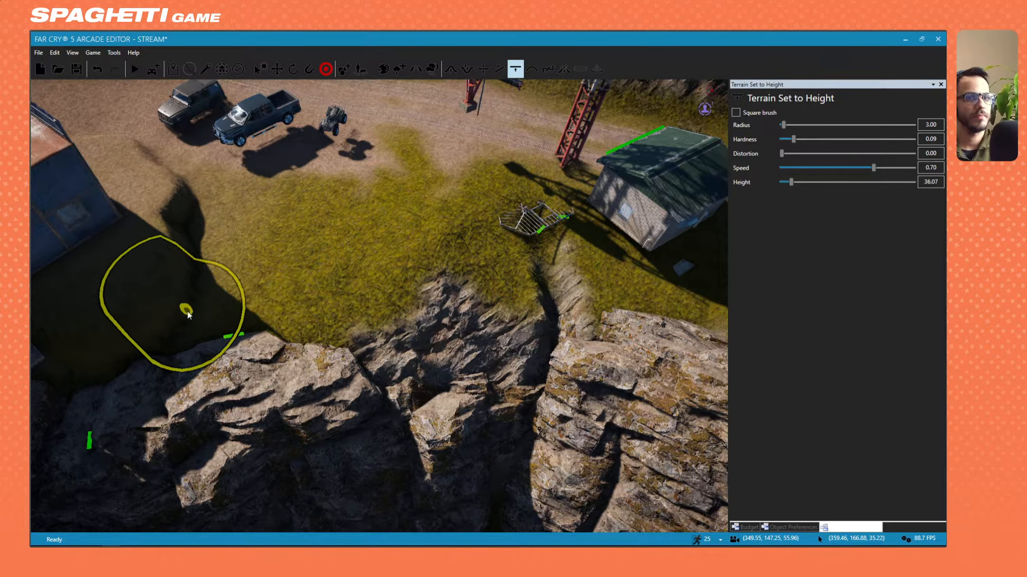
{"action": "mouse_move", "coordinate": [185, 309]}
{"action": "left_mouse_down"}
{"action": "mouse_move", "coordinate": [181, 268]}
{"action": "mouse_move", "coordinate": [203, 204]}
{"action": "left_mouse_up"}
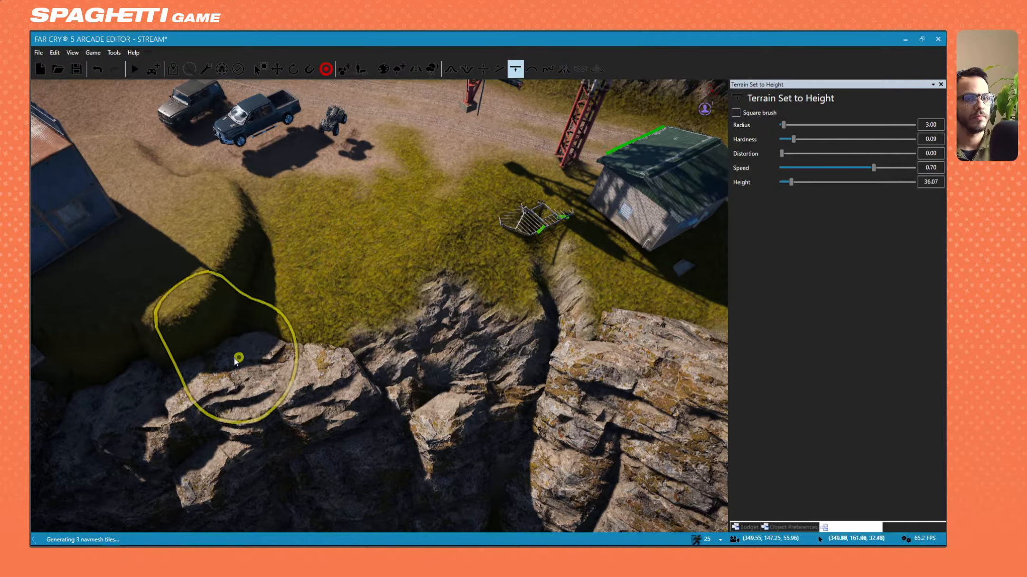
{"action": "left_click", "coordinate": [146, 342]}
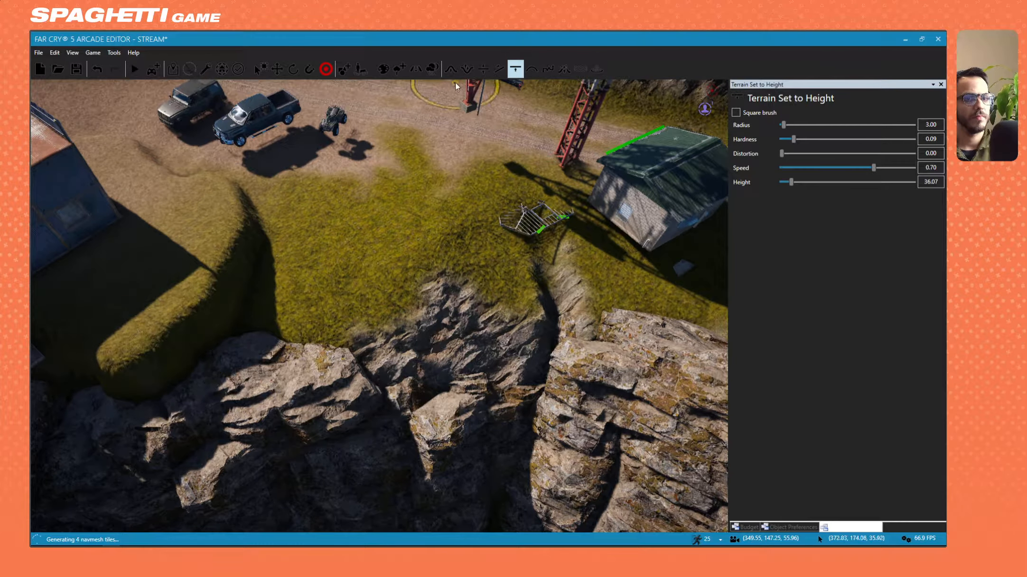
Build a terrain ramp with radius 8.00 and hardness 0.30 from the raised ledge to the grass near the shed.
{"action": "left_click", "coordinate": [490, 70]}
{"action": "left_click", "coordinate": [497, 71]}
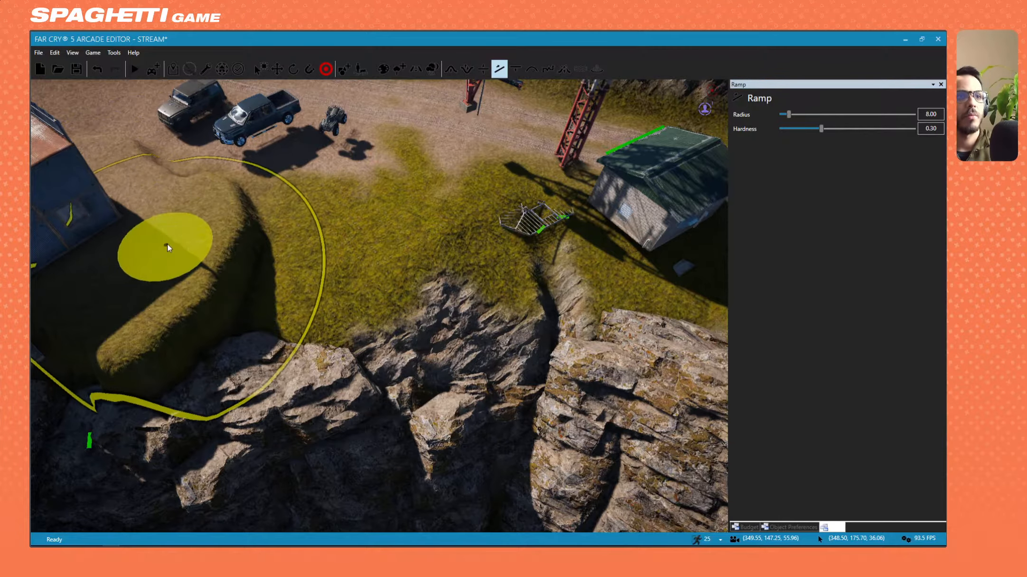
{"action": "left_click_drag", "start_coordinate": [168, 243], "coordinate": [462, 256]}
{"action": "left_click", "coordinate": [459, 237]}
Smooth the uneven ground between the blue building and the parked vehicles with a 4.50 radius brush.
{"action": "key", "text": "d"}
{"action": "right_click_drag", "start_coordinate": [367, 342], "coordinate": [285, 280]}
{"action": "right_click_drag", "start_coordinate": [349, 526], "coordinate": [371, 321]}
{"action": "key", "text": "w"}
{"action": "key", "text": "d"}
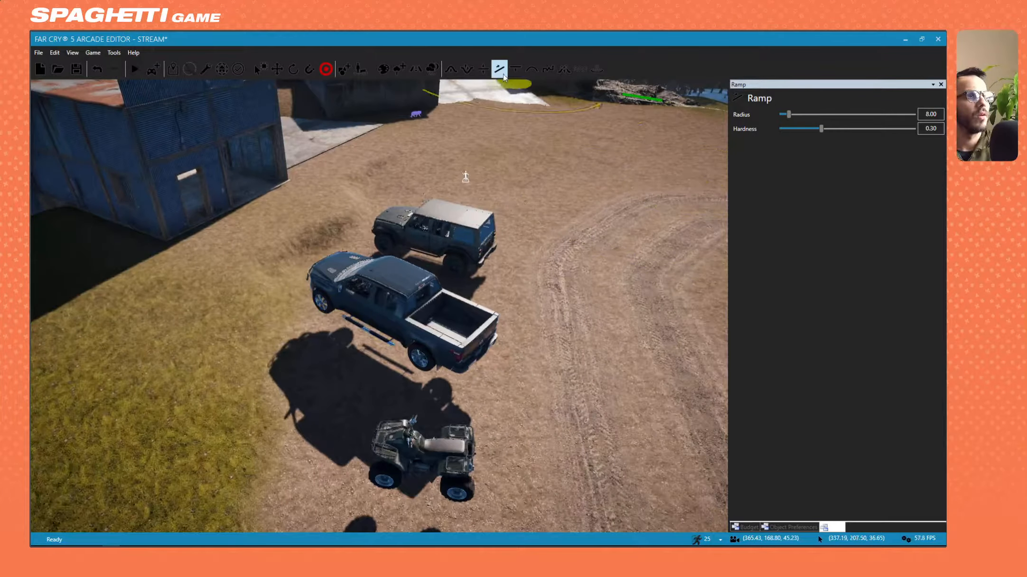
{"action": "left_click", "coordinate": [531, 70]}
{"action": "mouse_move", "coordinate": [362, 247]}
{"action": "left_mouse_down"}
{"action": "mouse_move", "coordinate": [370, 260]}
{"action": "mouse_move", "coordinate": [444, 279]}
{"action": "mouse_move", "coordinate": [429, 253]}
{"action": "left_mouse_up"}
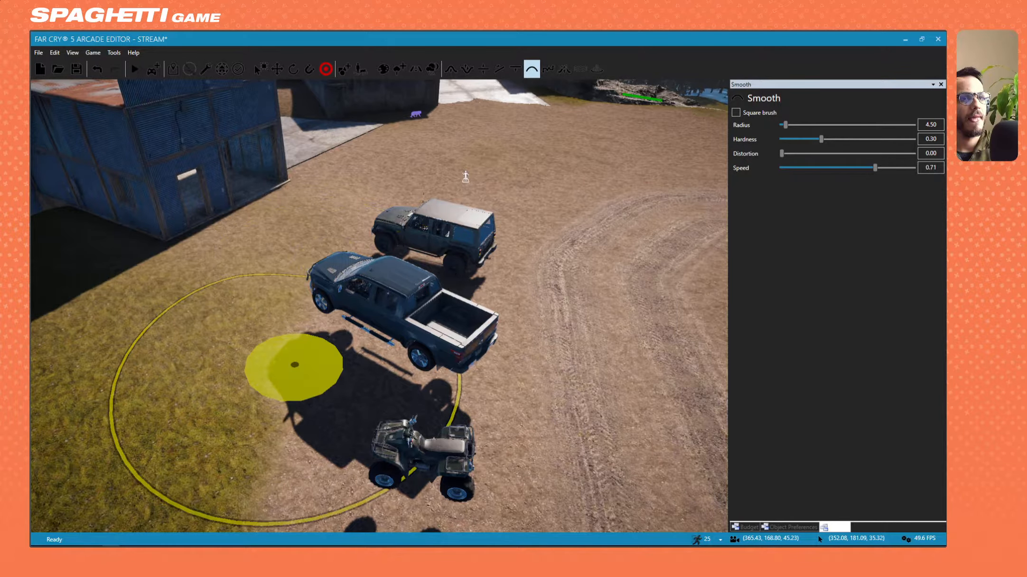
Inspect the terrain from the mountaintop outpost down to the wooden bridge and the blue gate checkpoint.
{"action": "key", "text": "d"}
{"action": "mouse_move", "coordinate": [419, 282]}
{"action": "right_mouse_down"}
{"action": "mouse_move", "coordinate": [352, 208]}
{"action": "mouse_move", "coordinate": [285, 204]}
{"action": "right_mouse_up"}
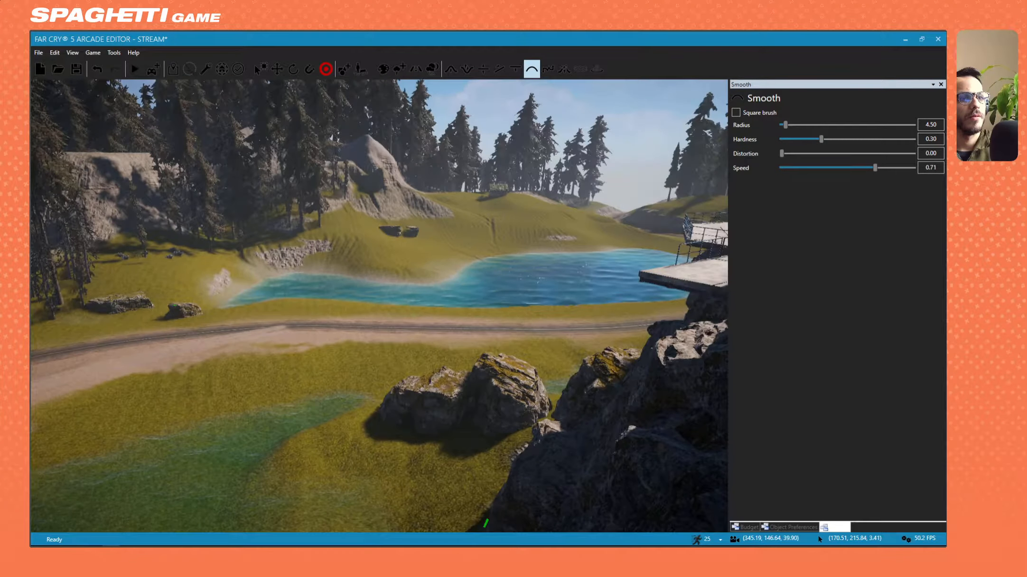
{"action": "key", "text": "d"}
{"action": "right_click_drag", "start_coordinate": [303, 351], "coordinate": [430, 334]}
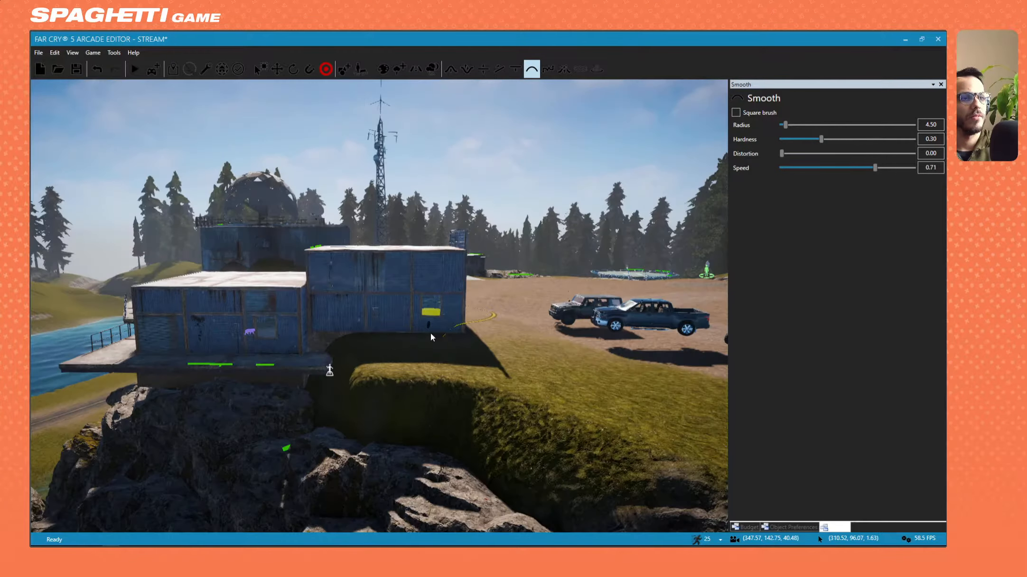
{"action": "right_click_drag", "start_coordinate": [339, 358], "coordinate": [546, 398]}
{"action": "key", "text": "w"}
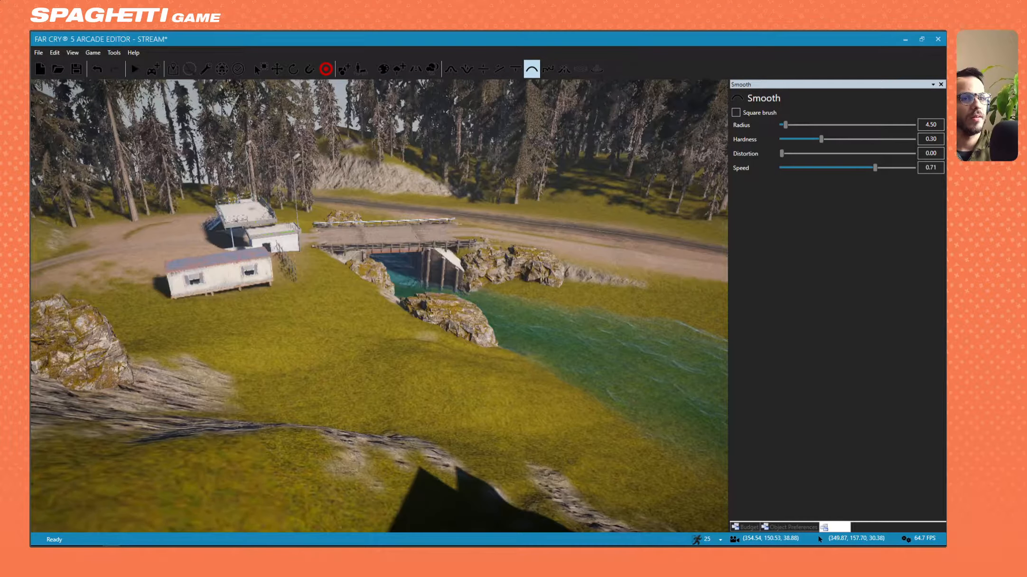
{"action": "key", "text": "w"}
{"action": "right_click_drag", "start_coordinate": [380, 306], "coordinate": [389, 278]}
{"action": "key", "text": "w"}
{"action": "key", "text": "d"}
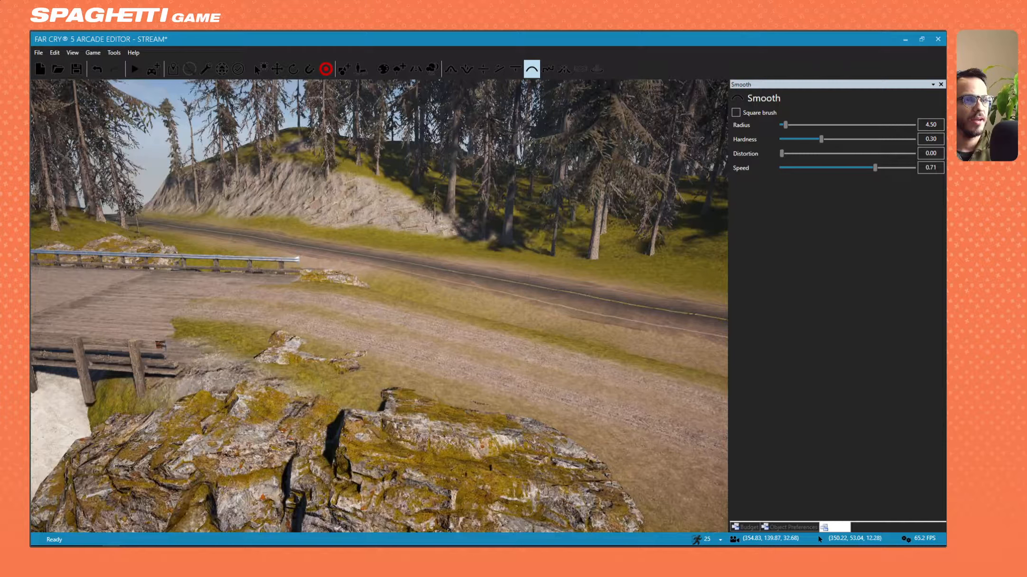
{"action": "right_click_drag", "start_coordinate": [389, 278], "coordinate": [333, 278]}
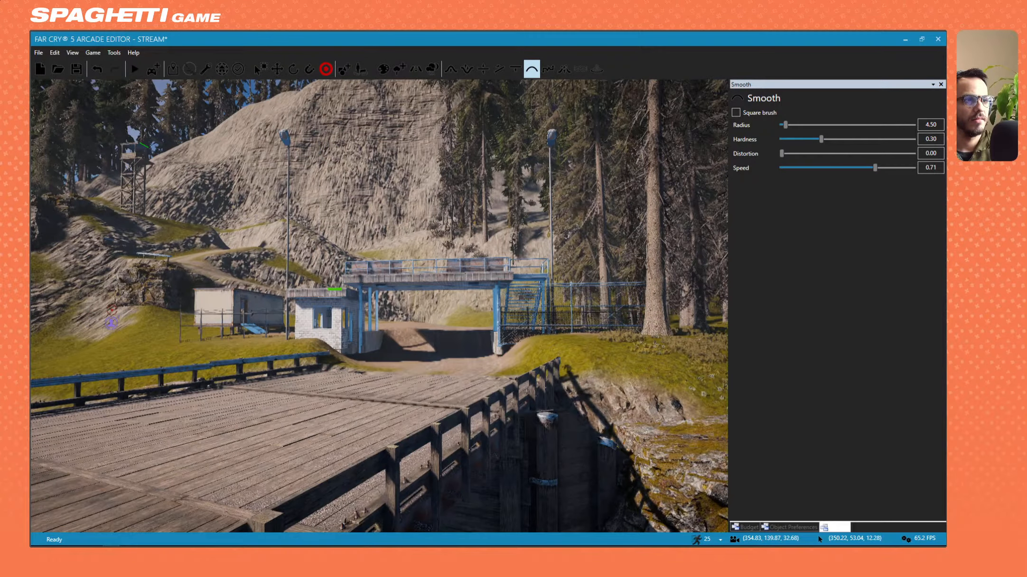
{"action": "key", "text": "w"}
{"action": "right_click_drag", "start_coordinate": [352, 417], "coordinate": [366, 417]}
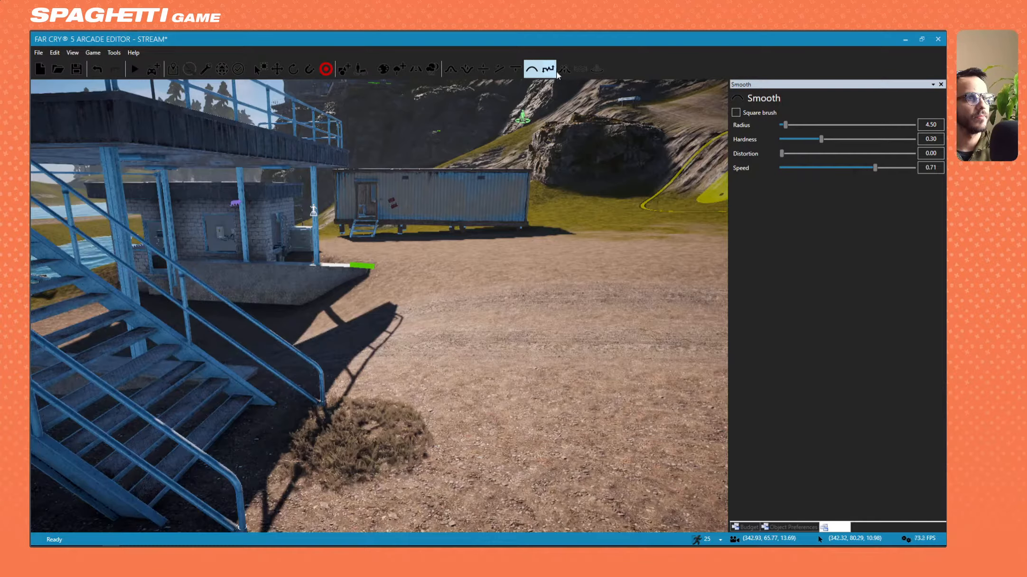
{"action": "key", "text": "alt+Tab"}
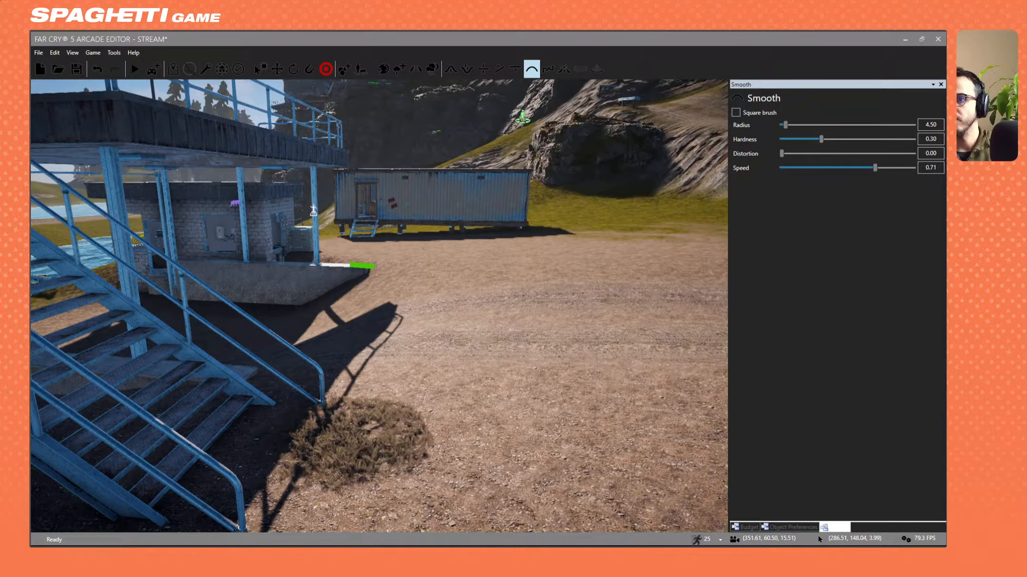
{"action": "key", "text": "alt+Tab"}
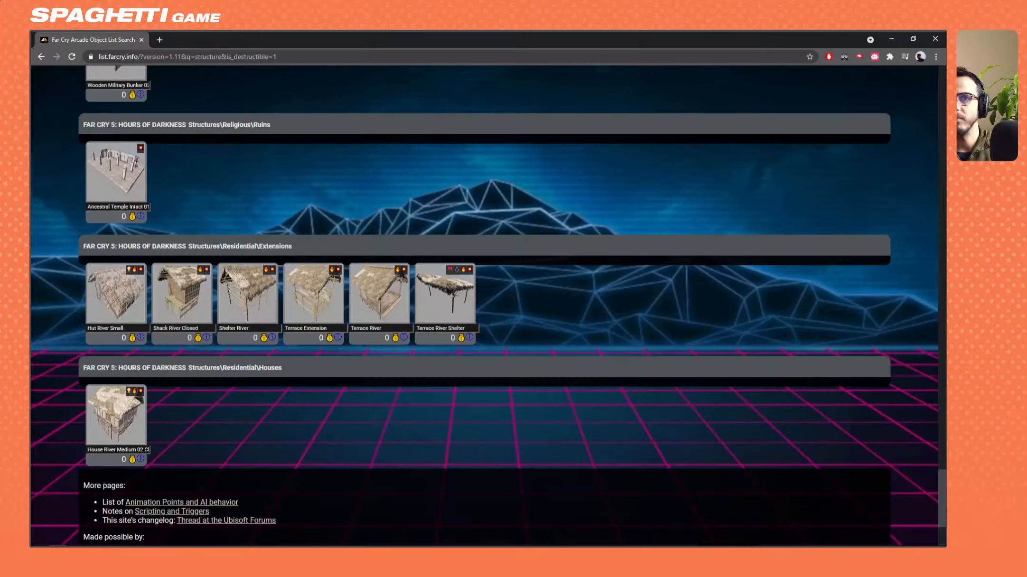
{"action": "key", "text": "alt+Tab"}
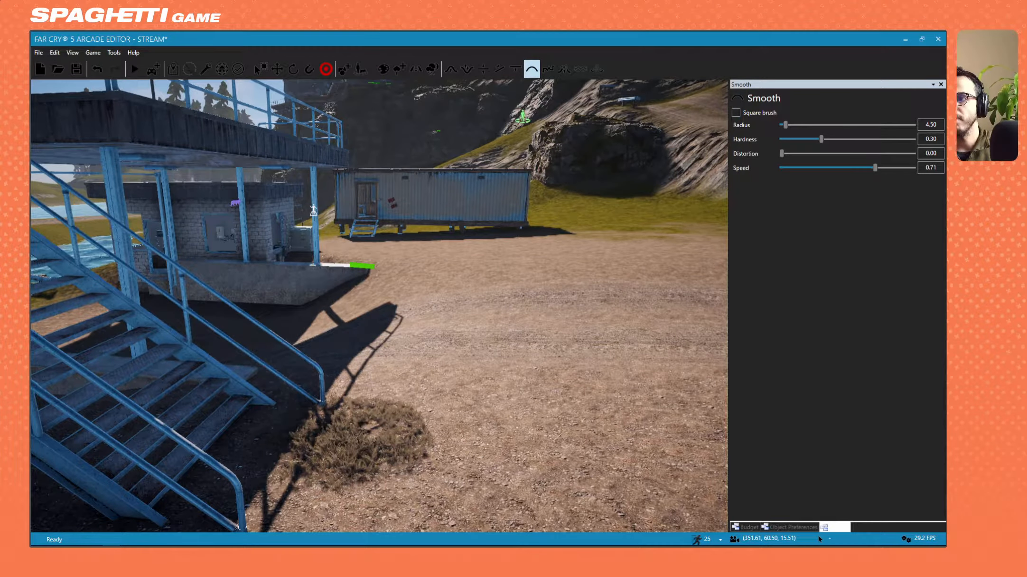
{"action": "key", "text": "alt+Tab"}
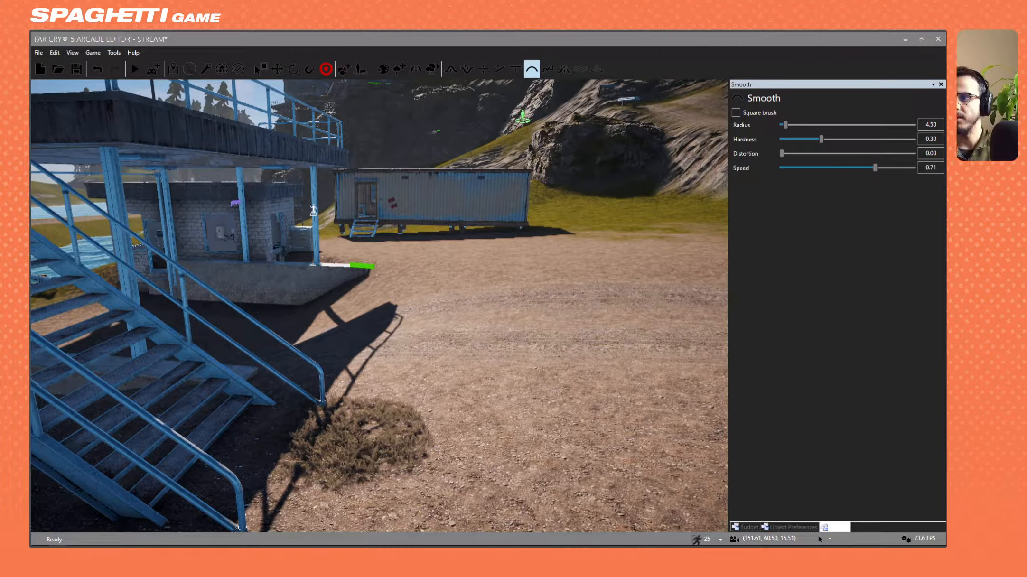
Build a terrain ramp with radius 6.00 and hardness 0.30 from the shaded ground at the gate across the dirt clearing.
{"action": "key", "text": "d"}
{"action": "right_click_drag", "start_coordinate": [436, 265], "coordinate": [374, 266]}
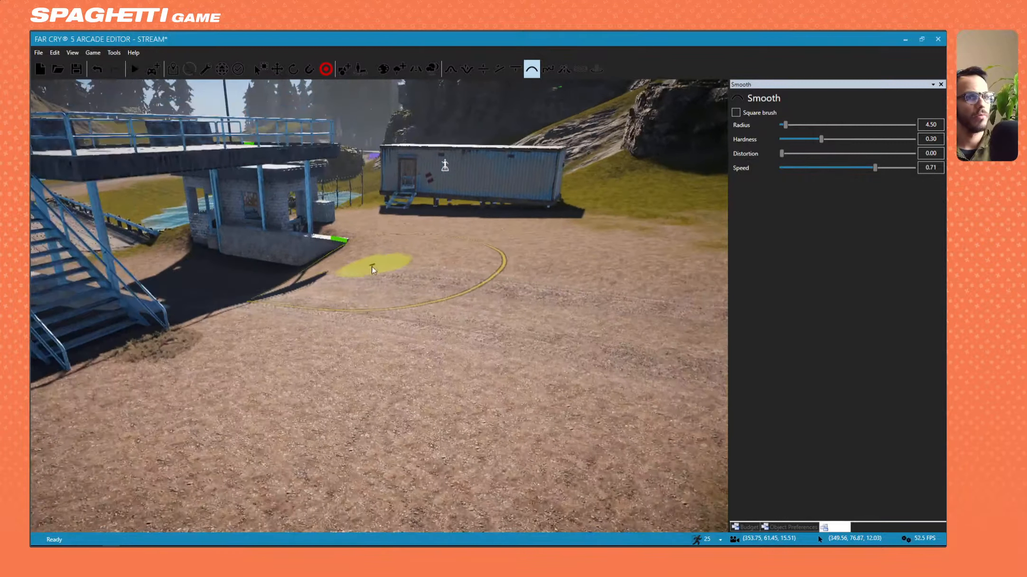
{"action": "left_click", "coordinate": [500, 69]}
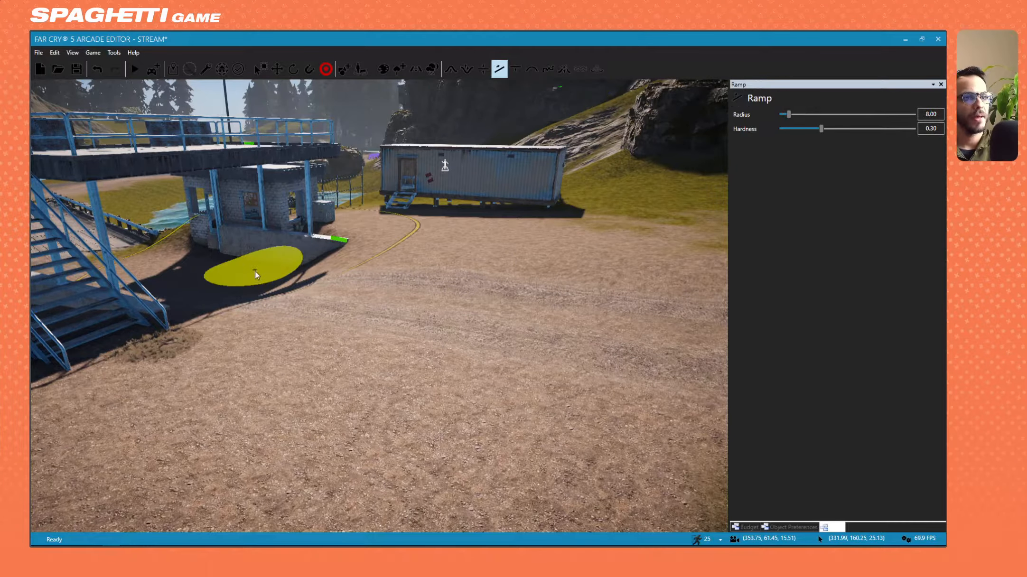
{"action": "left_click", "coordinate": [189, 281]}
{"action": "left_click", "coordinate": [644, 329]}
{"action": "right_click_drag", "start_coordinate": [614, 331], "coordinate": [577, 307]}
{"action": "key", "text": "d"}
{"action": "key", "text": "s"}
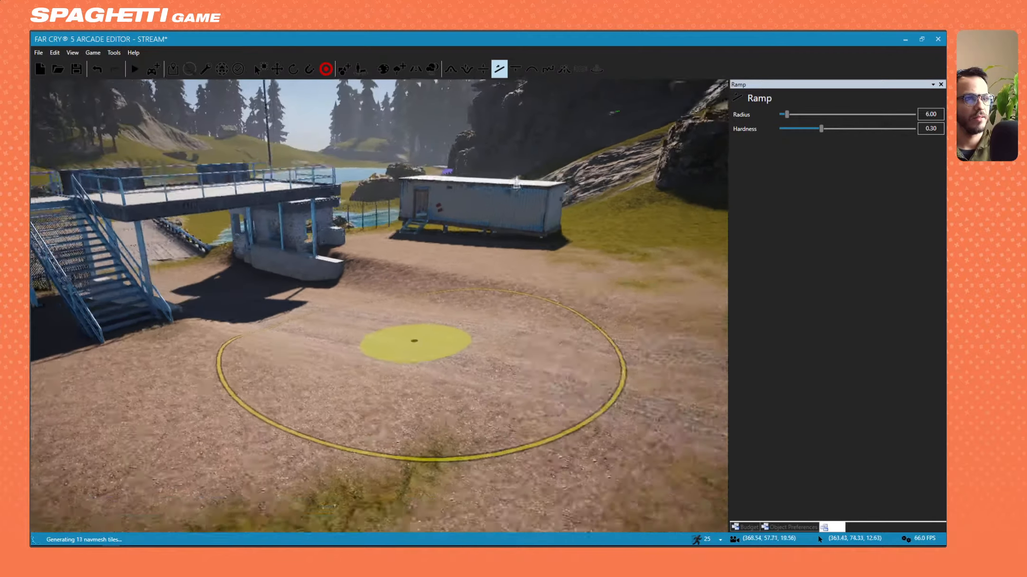
Build further ramps with radius 6.00 from the bridge side of the gate out along the dirt track.
{"action": "key", "text": "s"}
{"action": "mouse_move", "coordinate": [414, 341]}
{"action": "right_mouse_down"}
{"action": "mouse_move", "coordinate": [520, 333]}
{"action": "mouse_move", "coordinate": [304, 285]}
{"action": "mouse_move", "coordinate": [376, 328]}
{"action": "mouse_move", "coordinate": [384, 352]}
{"action": "mouse_move", "coordinate": [305, 220]}
{"action": "right_mouse_up"}
{"action": "key", "text": "w"}
{"action": "key", "text": "w"}
{"action": "key", "text": "w"}
{"action": "key", "text": "s"}
{"action": "left_click", "coordinate": [414, 287]}
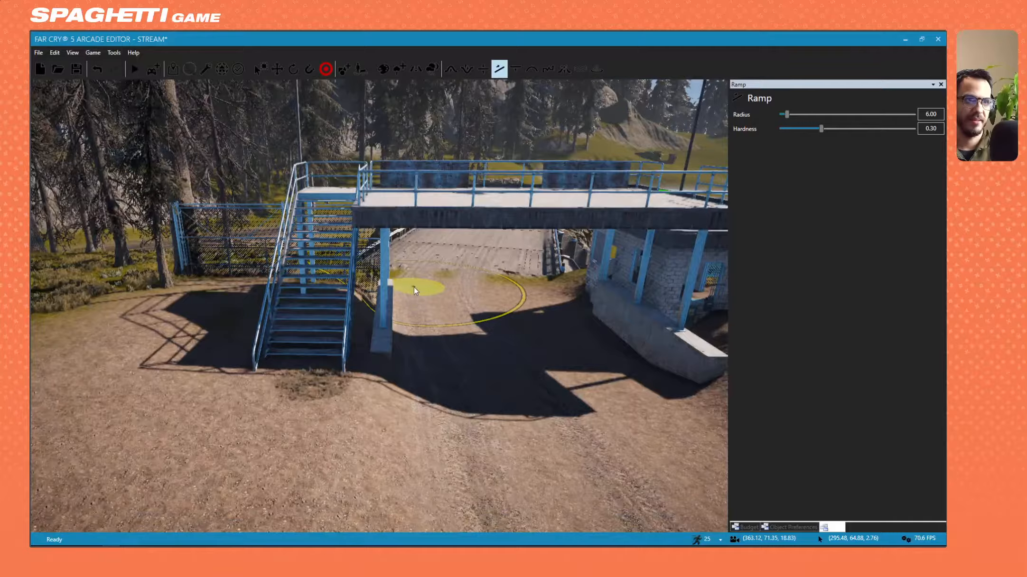
{"action": "key", "text": "s"}
{"action": "mouse_move", "coordinate": [417, 374]}
{"action": "right_mouse_down"}
{"action": "mouse_move", "coordinate": [472, 408]}
{"action": "mouse_move", "coordinate": [422, 361]}
{"action": "mouse_move", "coordinate": [389, 367]}
{"action": "mouse_move", "coordinate": [394, 346]}
{"action": "mouse_move", "coordinate": [593, 339]}
{"action": "mouse_move", "coordinate": [631, 354]}
{"action": "mouse_move", "coordinate": [586, 363]}
{"action": "right_mouse_up"}
{"action": "left_click", "coordinate": [507, 419]}
{"action": "key", "text": "w"}
{"action": "key", "text": "w"}
{"action": "left_click", "coordinate": [596, 340]}
{"action": "key", "text": "s"}
{"action": "key", "text": "s"}
{"action": "key", "text": "w"}
Smooth the curving dirt track beyond the trailer with a 4.50 radius brush at hardness 0.30.
{"action": "mouse_move", "coordinate": [482, 395]}
{"action": "right_mouse_down"}
{"action": "mouse_move", "coordinate": [333, 379]}
{"action": "mouse_move", "coordinate": [213, 403]}
{"action": "mouse_move", "coordinate": [204, 392]}
{"action": "right_mouse_up"}
{"action": "key", "text": "s"}
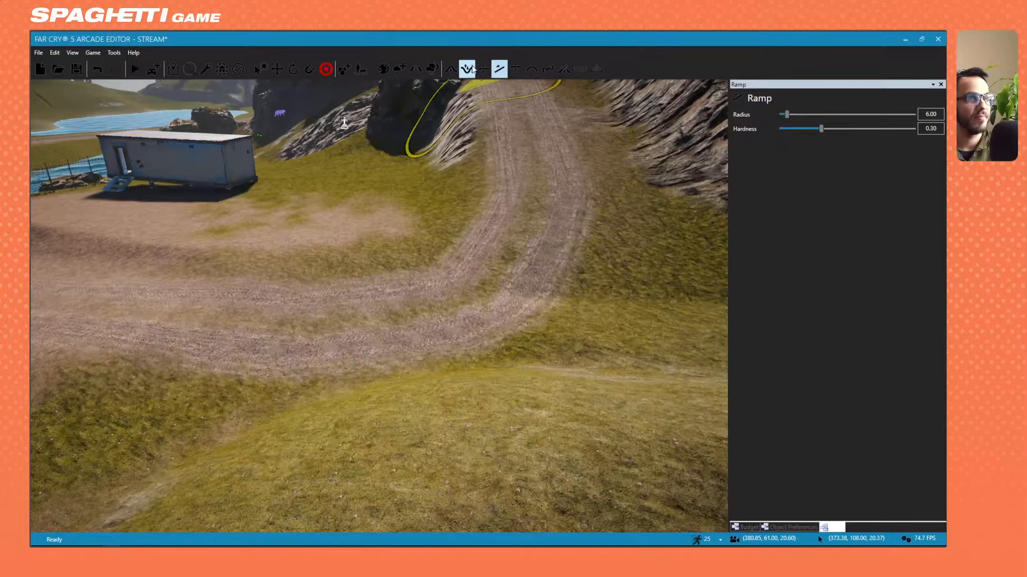
{"action": "left_click", "coordinate": [532, 72]}
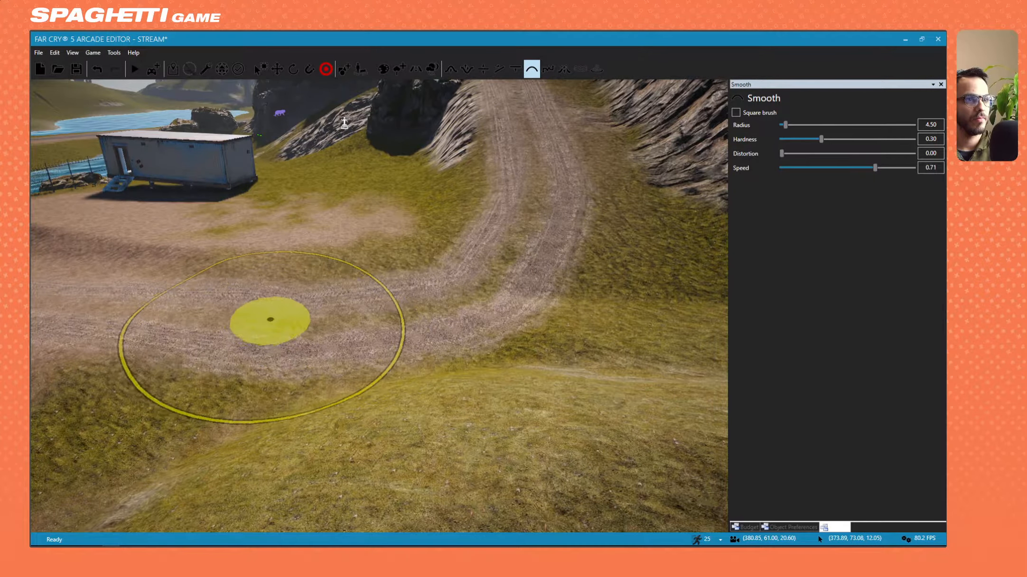
{"action": "mouse_move", "coordinate": [520, 179]}
{"action": "left_mouse_down"}
{"action": "mouse_move", "coordinate": [477, 236]}
{"action": "mouse_move", "coordinate": [285, 290]}
{"action": "mouse_move", "coordinate": [170, 309]}
{"action": "left_mouse_up"}
{"action": "right_click_drag", "start_coordinate": [291, 306], "coordinate": [255, 293]}
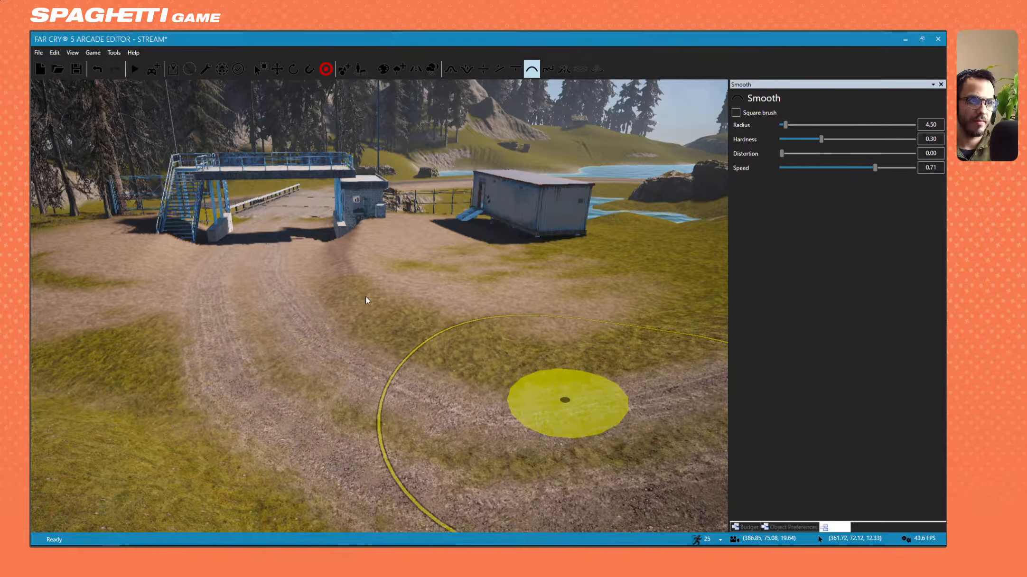
Save the map.
{"action": "key", "text": "alt+Tab"}
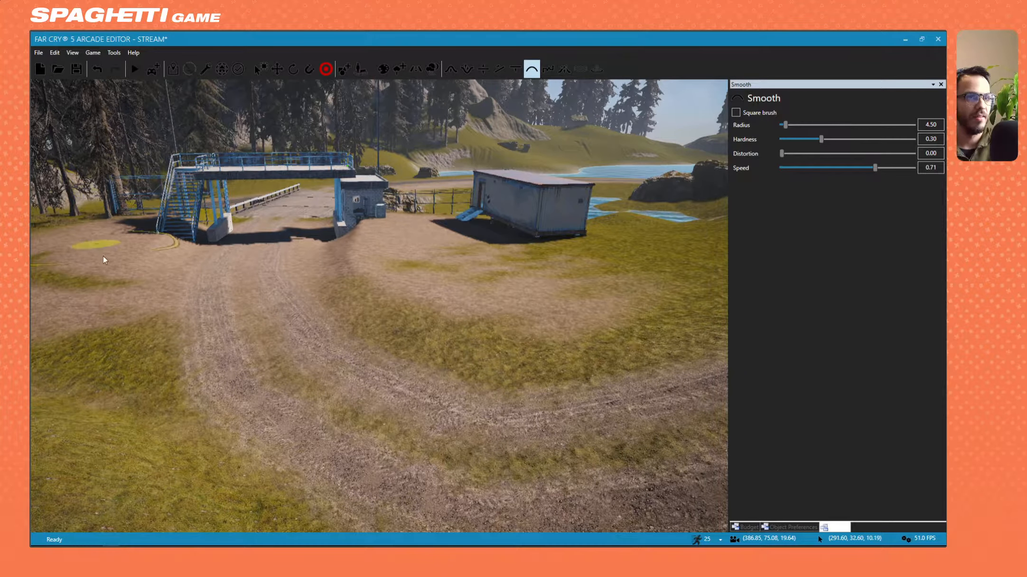
{"action": "right_click_drag", "start_coordinate": [338, 276], "coordinate": [280, 181]}
{"action": "left_click", "coordinate": [78, 70]}
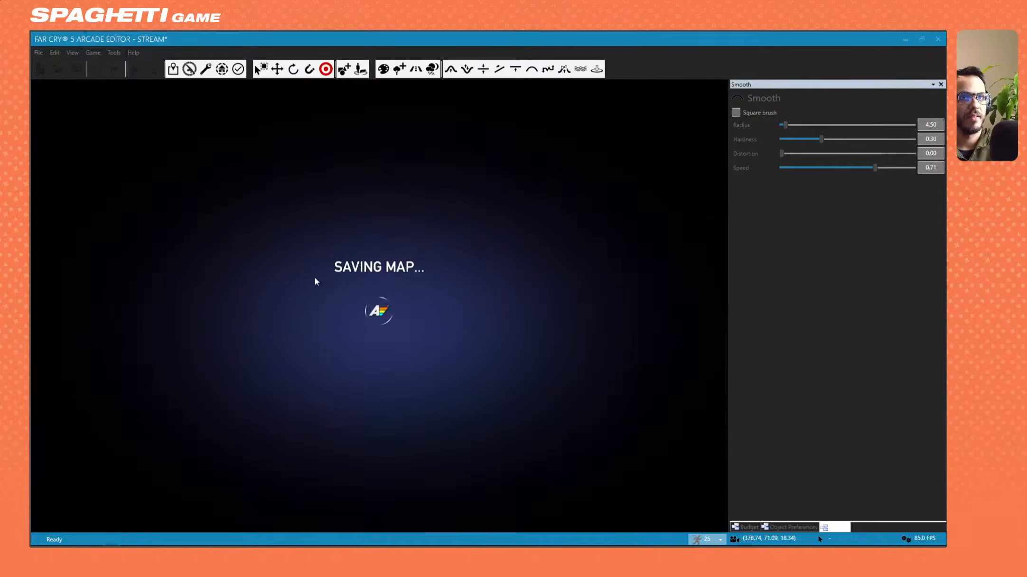
Smooth the dirt ground between the gate and the trailer with the 4.50 radius brush.
{"action": "mouse_move", "coordinate": [455, 339]}
{"action": "right_mouse_down"}
{"action": "mouse_move", "coordinate": [379, 342]}
{"action": "mouse_move", "coordinate": [674, 337]}
{"action": "mouse_move", "coordinate": [707, 394]}
{"action": "mouse_move", "coordinate": [721, 375]}
{"action": "right_mouse_up"}
{"action": "key", "text": "w"}
{"action": "key", "text": "w"}
{"action": "key", "text": "w"}
{"action": "left_click", "coordinate": [516, 70]}
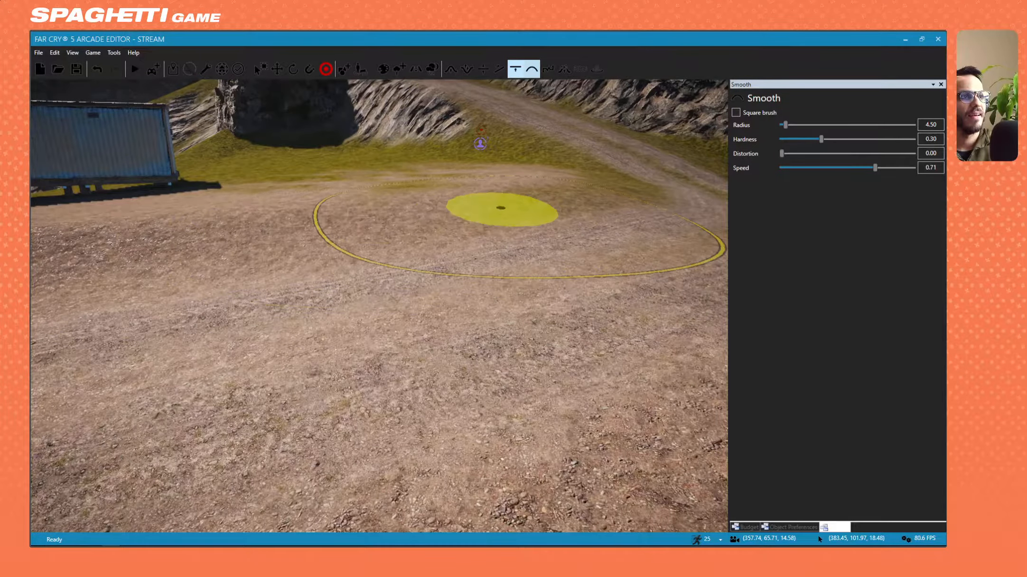
{"action": "mouse_move", "coordinate": [510, 332]}
{"action": "right_mouse_down"}
{"action": "mouse_move", "coordinate": [333, 327]}
{"action": "mouse_move", "coordinate": [361, 330]}
{"action": "right_mouse_up"}
{"action": "key", "text": "s"}
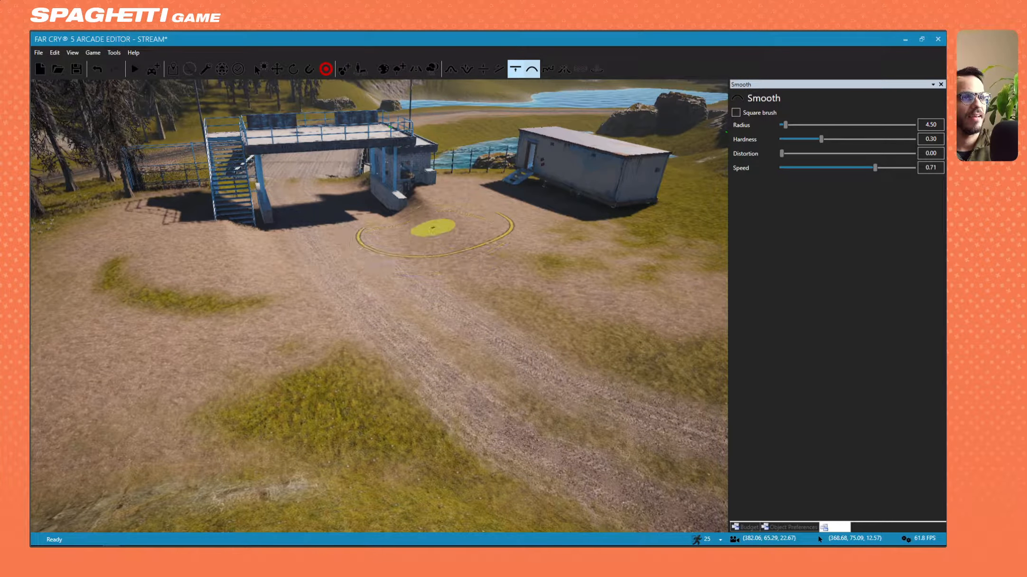
{"action": "left_click", "coordinate": [433, 228]}
Smooth the grassy ground on the inside of the dirt track's bend near the trailer.
{"action": "key", "text": "d"}
{"action": "mouse_move", "coordinate": [332, 381]}
{"action": "right_mouse_down"}
{"action": "mouse_move", "coordinate": [359, 387]}
{"action": "mouse_move", "coordinate": [323, 332]}
{"action": "right_mouse_up"}
{"action": "key", "text": "w"}
{"action": "left_click_drag", "start_coordinate": [324, 333], "coordinate": [550, 379]}
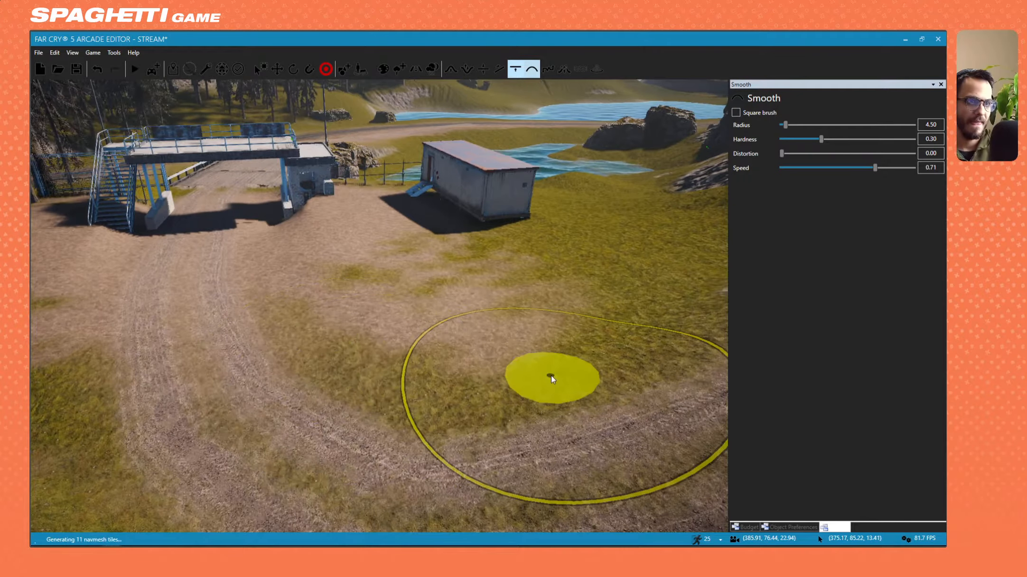
Smooth the dirt clearing in front of the gate's staircase.
{"action": "mouse_move", "coordinate": [571, 421]}
{"action": "right_mouse_down"}
{"action": "mouse_move", "coordinate": [503, 418]}
{"action": "mouse_move", "coordinate": [415, 378]}
{"action": "right_mouse_up"}
{"action": "key", "text": "a"}
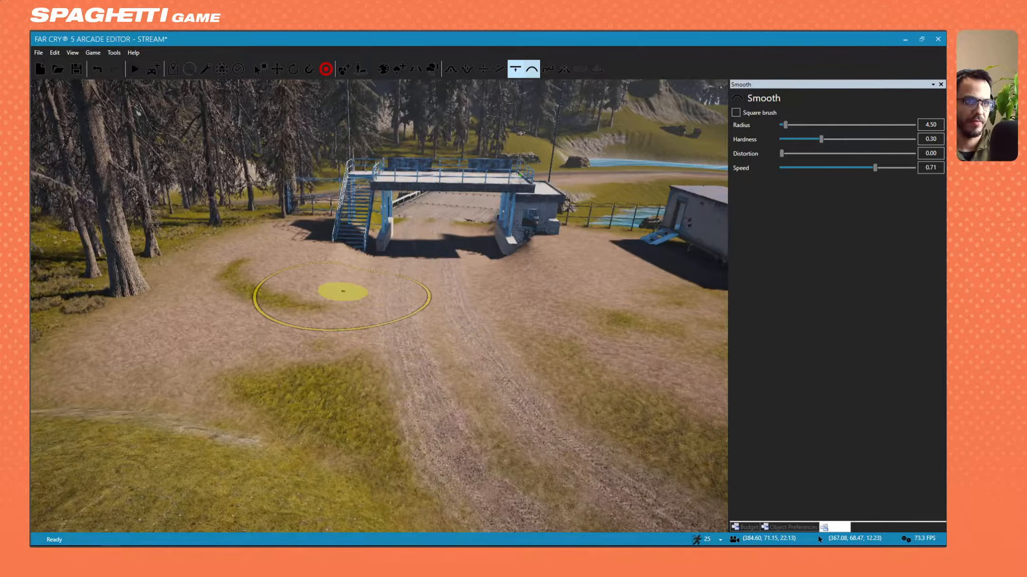
{"action": "left_click_drag", "start_coordinate": [334, 267], "coordinate": [339, 252]}
{"action": "key", "text": "w"}
{"action": "right_click_drag", "start_coordinate": [395, 304], "coordinate": [395, 252]}
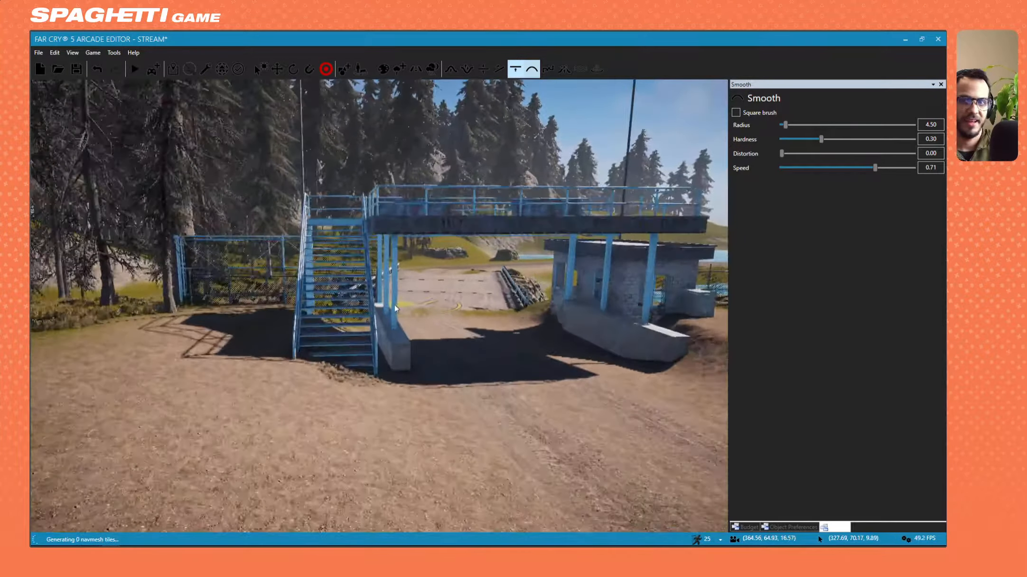
Smooth the dirt road beyond the far end of the wooden bridge.
{"action": "mouse_move", "coordinate": [395, 304]}
{"action": "right_mouse_down"}
{"action": "mouse_move", "coordinate": [418, 306]}
{"action": "mouse_move", "coordinate": [421, 342]}
{"action": "right_mouse_up"}
{"action": "key", "text": "w"}
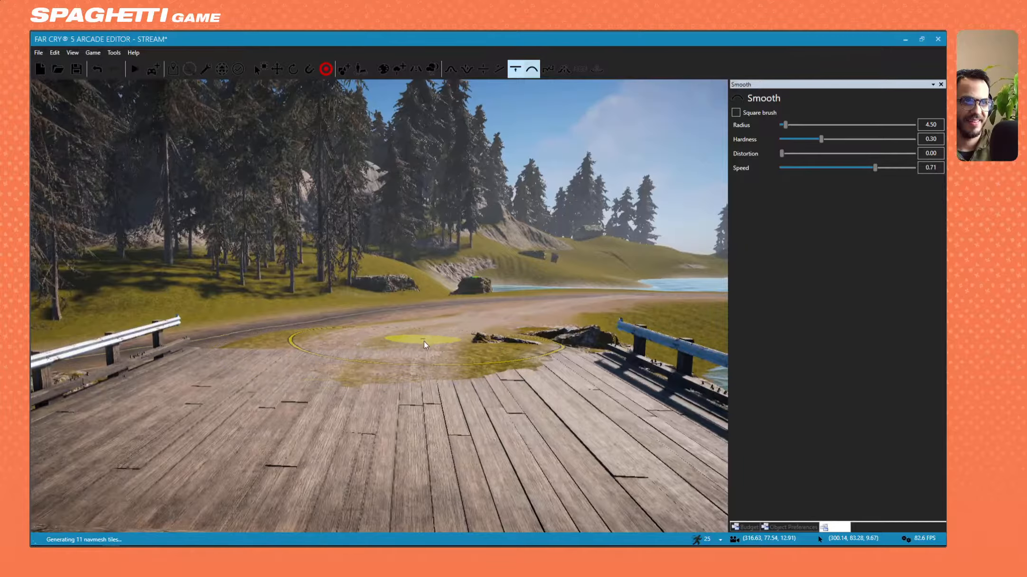
{"action": "key", "text": "a"}
{"action": "mouse_move", "coordinate": [375, 295]}
{"action": "right_mouse_down"}
{"action": "mouse_move", "coordinate": [407, 302]}
{"action": "mouse_move", "coordinate": [415, 321]}
{"action": "mouse_move", "coordinate": [410, 299]}
{"action": "mouse_move", "coordinate": [427, 272]}
{"action": "mouse_move", "coordinate": [420, 306]}
{"action": "right_mouse_up"}
{"action": "key", "text": "a"}
{"action": "mouse_move", "coordinate": [291, 305]}
{"action": "left_mouse_down"}
{"action": "mouse_move", "coordinate": [295, 273]}
{"action": "mouse_move", "coordinate": [498, 289]}
{"action": "mouse_move", "coordinate": [522, 253]}
{"action": "mouse_move", "coordinate": [36, 352]}
{"action": "left_mouse_up"}
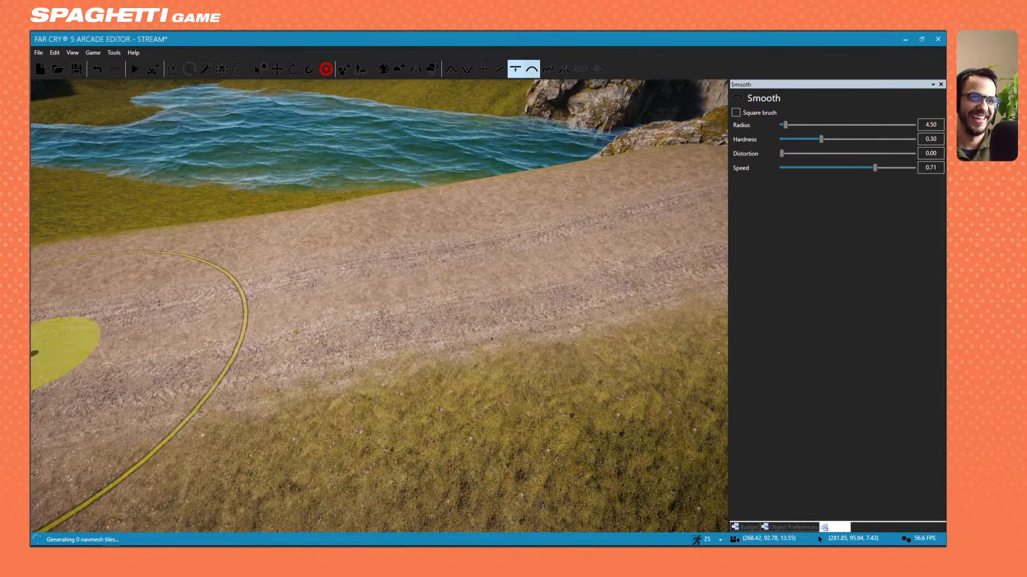
Smooth the dirt road's edge and the grassy slope between it and the paved road.
{"action": "key", "text": "a"}
{"action": "mouse_move", "coordinate": [510, 292]}
{"action": "right_mouse_down"}
{"action": "mouse_move", "coordinate": [450, 303]}
{"action": "mouse_move", "coordinate": [546, 306]}
{"action": "mouse_move", "coordinate": [544, 285]}
{"action": "right_mouse_up"}
{"action": "key", "text": "s"}
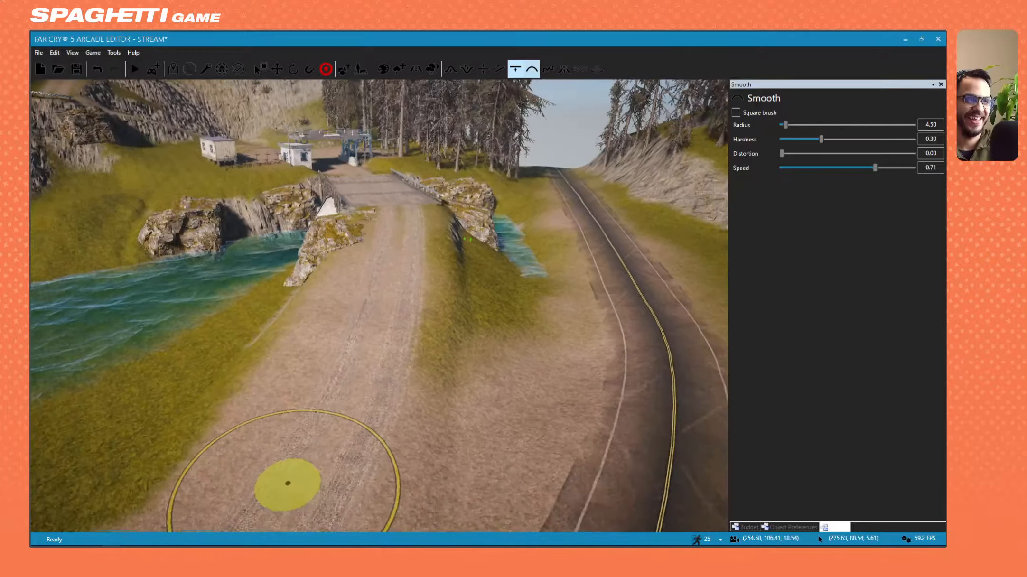
{"action": "left_click_drag", "start_coordinate": [362, 367], "coordinate": [399, 319]}
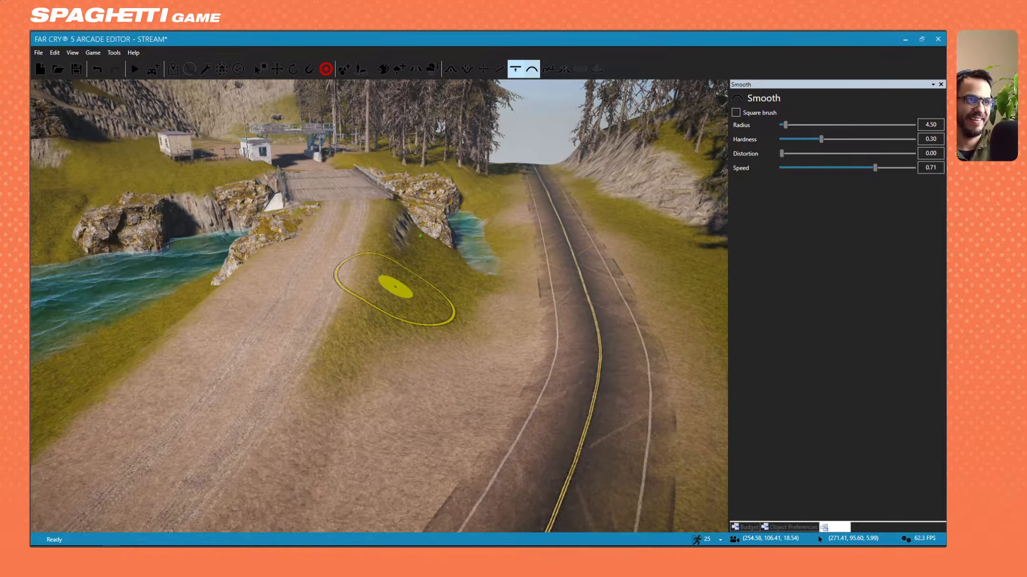
{"action": "left_click_drag", "start_coordinate": [395, 286], "coordinate": [382, 306]}
Duplicate the Rock Large Alpine Forest 02 beside the bridge approach and place the copy across the dirt road.
{"action": "right_click_drag", "start_coordinate": [382, 306], "coordinate": [370, 306]}
{"action": "key", "text": "a"}
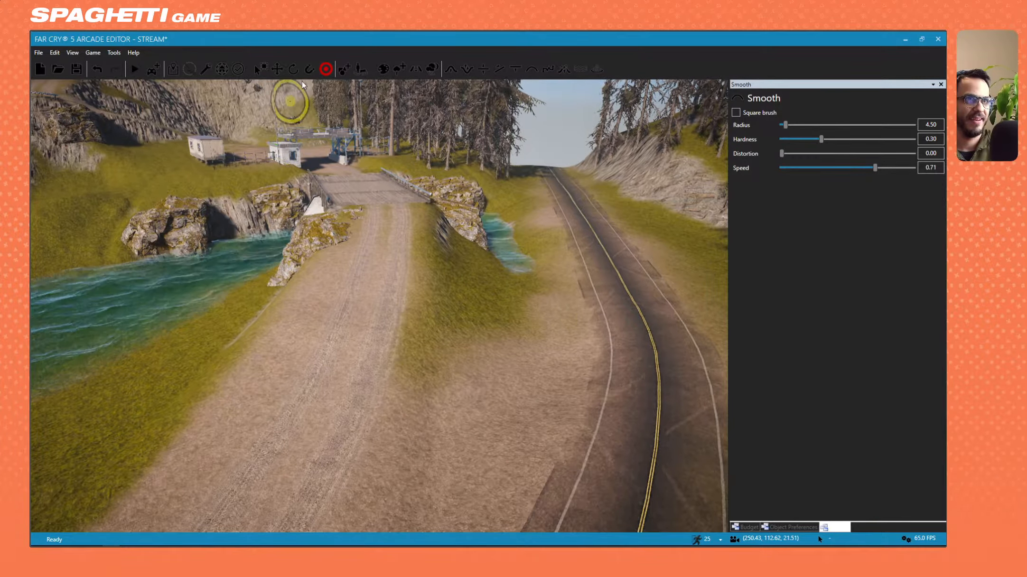
{"action": "left_click", "coordinate": [346, 70]}
{"action": "left_click", "coordinate": [308, 241]}
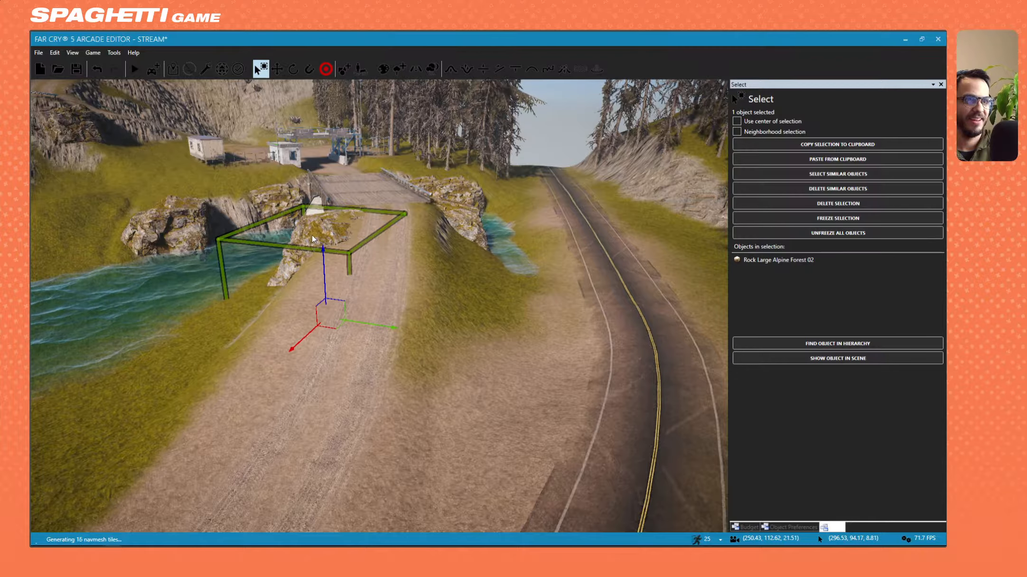
{"action": "key", "text": "w"}
{"action": "right_click_drag", "start_coordinate": [308, 241], "coordinate": [336, 379]}
{"action": "key", "text": "d"}
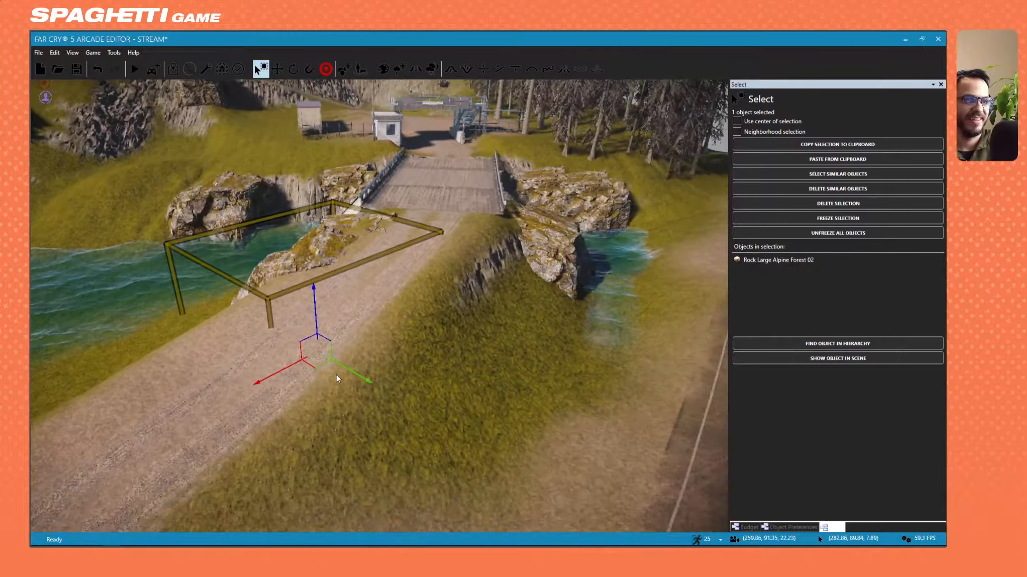
{"action": "left_click_drag", "start_coordinate": [317, 372], "coordinate": [494, 356]}
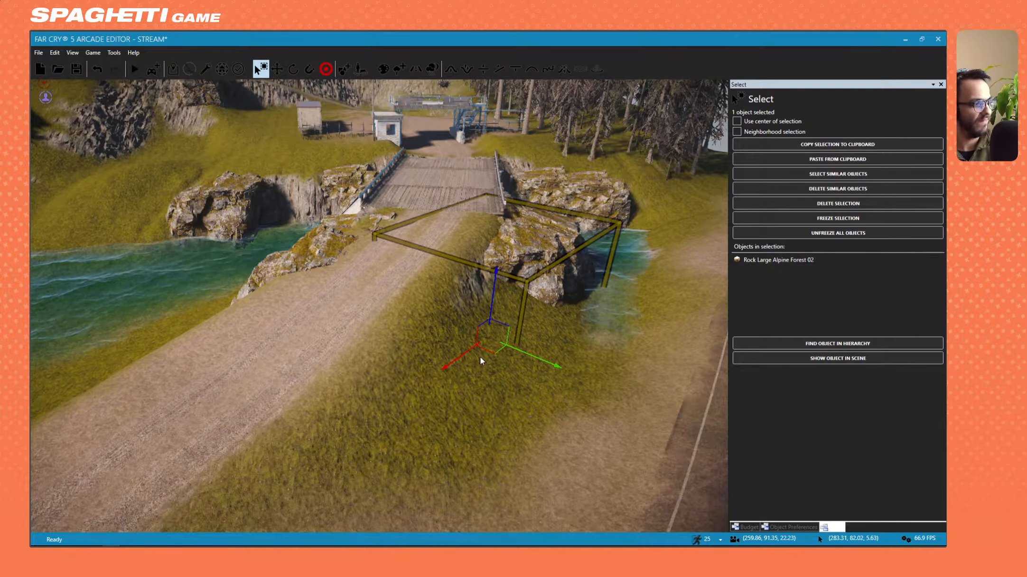
Adjust the copied rock's position against the grassy embankment beside the bridge.
{"action": "key", "text": "d"}
{"action": "key", "text": "w"}
{"action": "right_click_drag", "start_coordinate": [480, 357], "coordinate": [351, 408]}
{"action": "key", "text": "s"}
{"action": "left_click_drag", "start_coordinate": [411, 328], "coordinate": [389, 317]}
{"action": "key", "text": "s"}
{"action": "mouse_move", "coordinate": [389, 316]}
{"action": "right_mouse_down"}
{"action": "mouse_move", "coordinate": [380, 218]}
{"action": "mouse_move", "coordinate": [360, 223]}
{"action": "mouse_move", "coordinate": [394, 303]}
{"action": "right_mouse_up"}
{"action": "key", "text": "s"}
{"action": "key", "text": "w"}
{"action": "right_click_drag", "start_coordinate": [405, 352], "coordinate": [405, 365]}
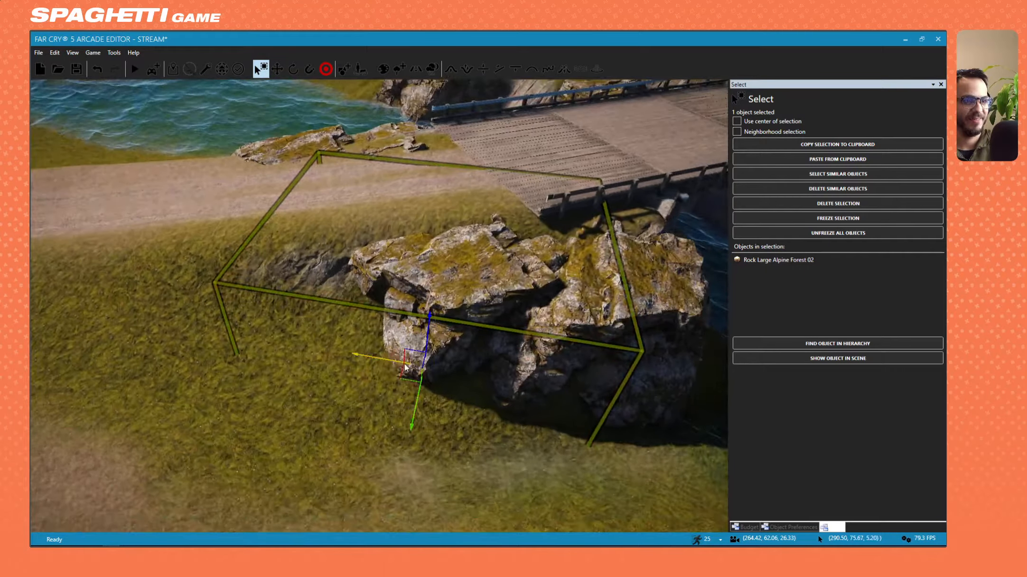
Duplicate the embankment rock farther along the dirt road and rotate the new copy with 10-degree snapping.
{"action": "left_click_drag", "start_coordinate": [403, 385], "coordinate": [291, 385]}
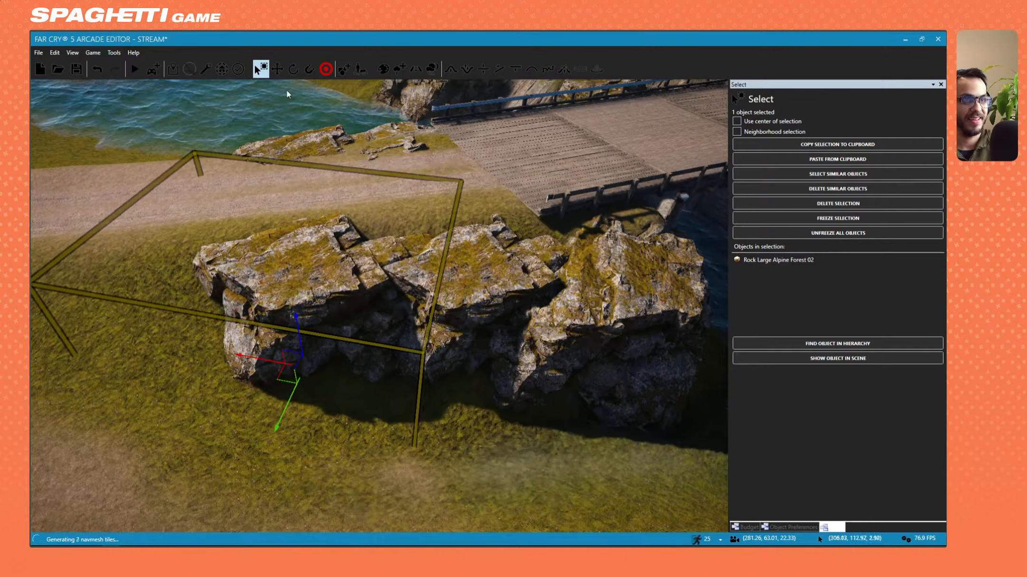
{"action": "left_click", "coordinate": [296, 77]}
{"action": "mouse_move", "coordinate": [297, 427]}
{"action": "left_mouse_down"}
{"action": "mouse_move", "coordinate": [339, 423]}
{"action": "mouse_move", "coordinate": [272, 424]}
{"action": "mouse_move", "coordinate": [297, 428]}
{"action": "left_mouse_up"}
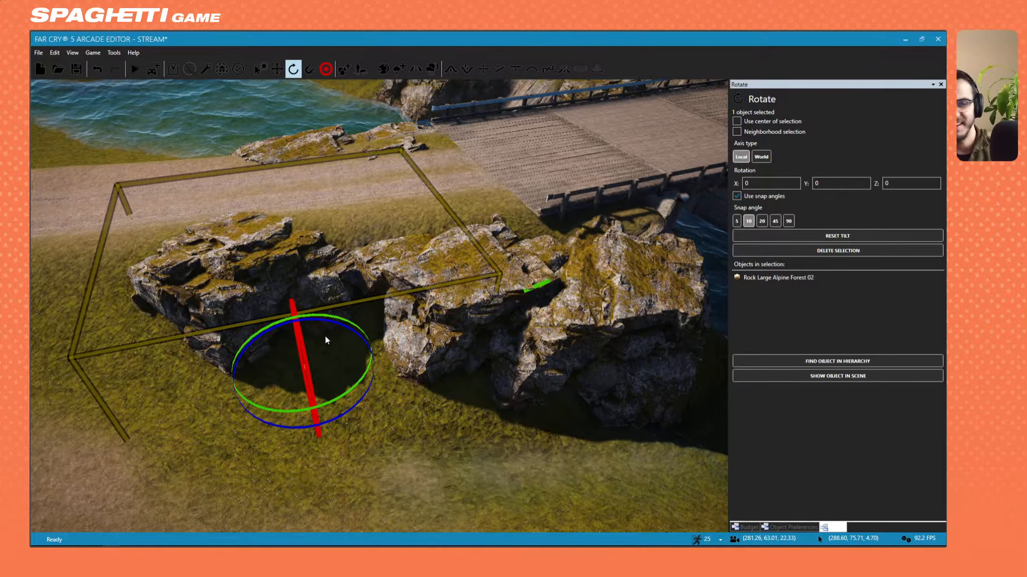
Move the rotated Rock Large Alpine Forest 02 in beside the neighbouring rocks on the grassy embankment near the bridge.
{"action": "left_click", "coordinate": [277, 69]}
{"action": "right_click_drag", "start_coordinate": [361, 333], "coordinate": [332, 346]}
{"action": "key", "text": "d"}
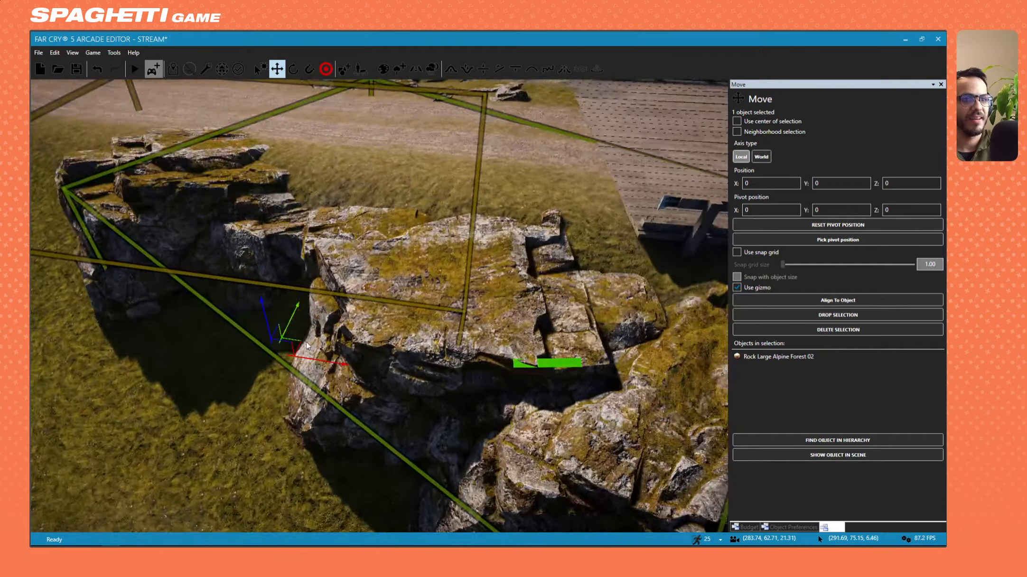
{"action": "left_click_drag", "start_coordinate": [307, 344], "coordinate": [389, 400]}
{"action": "key", "text": "a"}
{"action": "right_click_drag", "start_coordinate": [390, 400], "coordinate": [381, 377]}
Place the Rock Large Alpine Forest 02 between the other large rocks along the water's edge.
{"action": "key", "text": "d"}
{"action": "key", "text": "w"}
{"action": "key", "text": "w"}
{"action": "key", "text": "s"}
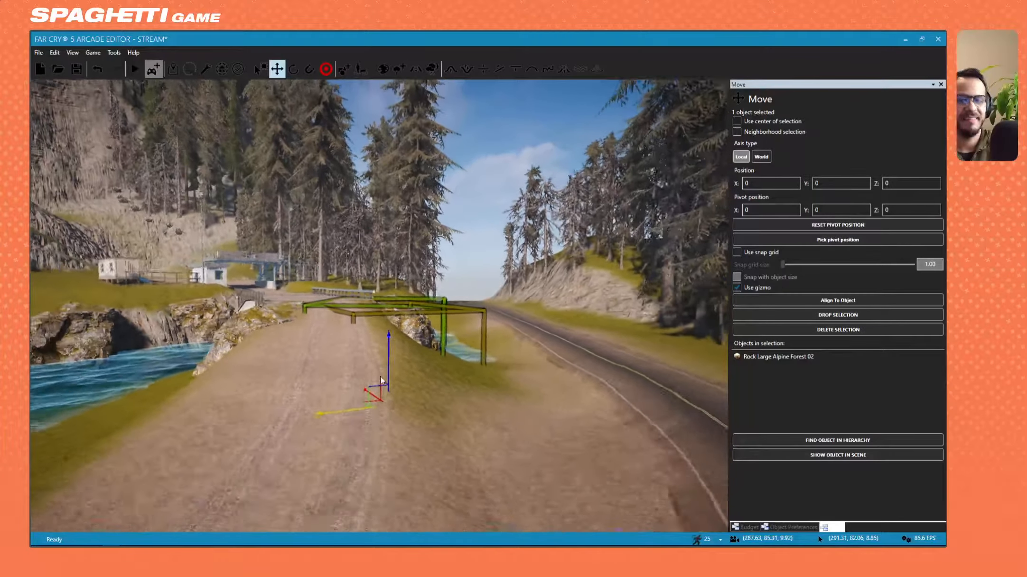
{"action": "key", "text": "w"}
{"action": "right_click_drag", "start_coordinate": [388, 288], "coordinate": [359, 334]}
{"action": "key", "text": "w"}
{"action": "mouse_move", "coordinate": [366, 297]}
{"action": "right_mouse_down"}
{"action": "mouse_move", "coordinate": [362, 285]}
{"action": "mouse_move", "coordinate": [369, 300]}
{"action": "right_mouse_up"}
{"action": "key", "text": "s"}
{"action": "left_click_drag", "start_coordinate": [279, 344], "coordinate": [427, 365]}
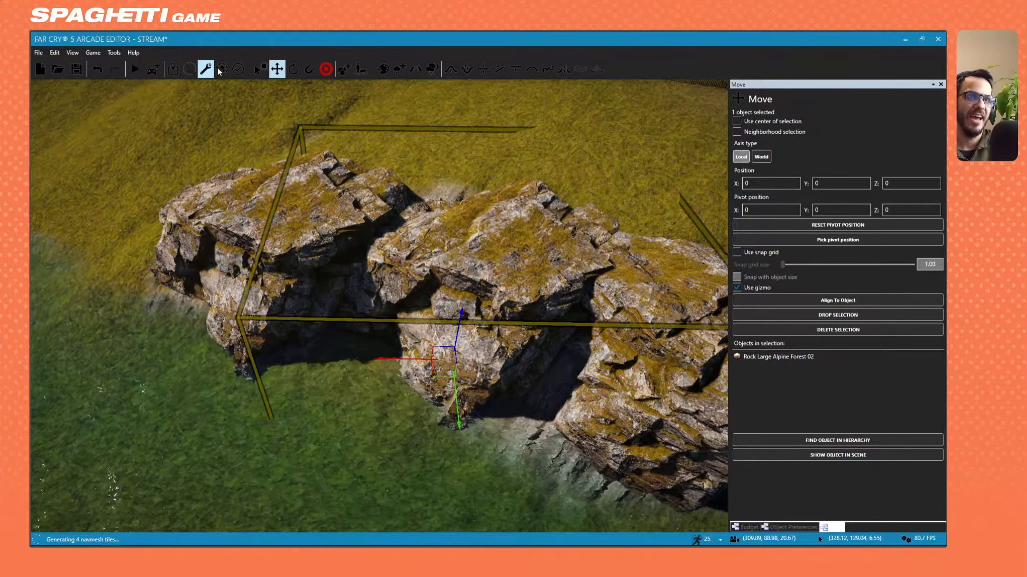
Rotate the waterside rock about its vertical axis with 10-degree snapping and shift it to close the gap between its neighbours.
{"action": "left_click", "coordinate": [293, 70]}
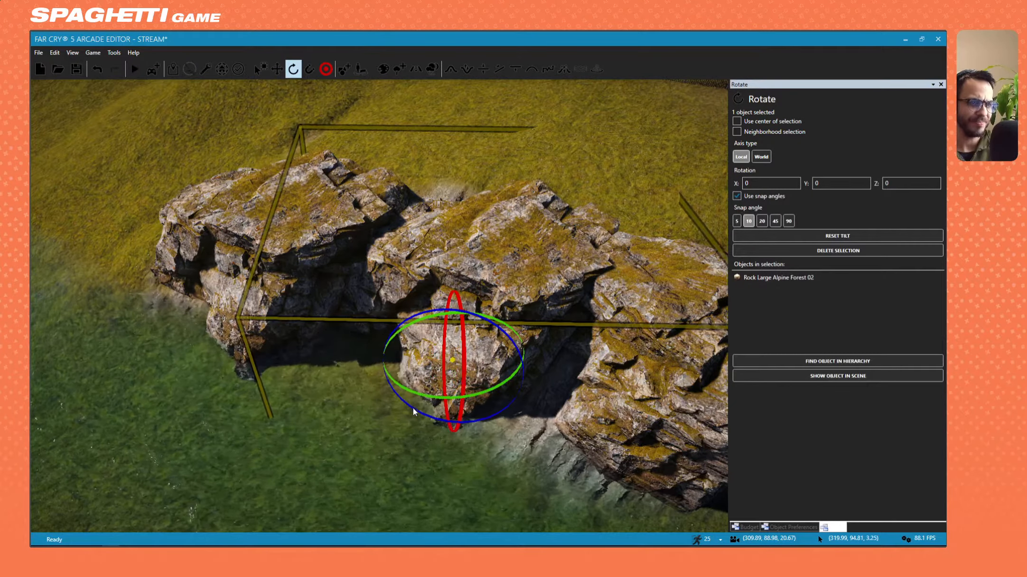
{"action": "mouse_move", "coordinate": [413, 406]}
{"action": "left_mouse_down"}
{"action": "mouse_move", "coordinate": [436, 423]}
{"action": "mouse_move", "coordinate": [460, 424]}
{"action": "mouse_move", "coordinate": [409, 409]}
{"action": "mouse_move", "coordinate": [481, 419]}
{"action": "mouse_move", "coordinate": [414, 412]}
{"action": "left_mouse_up"}
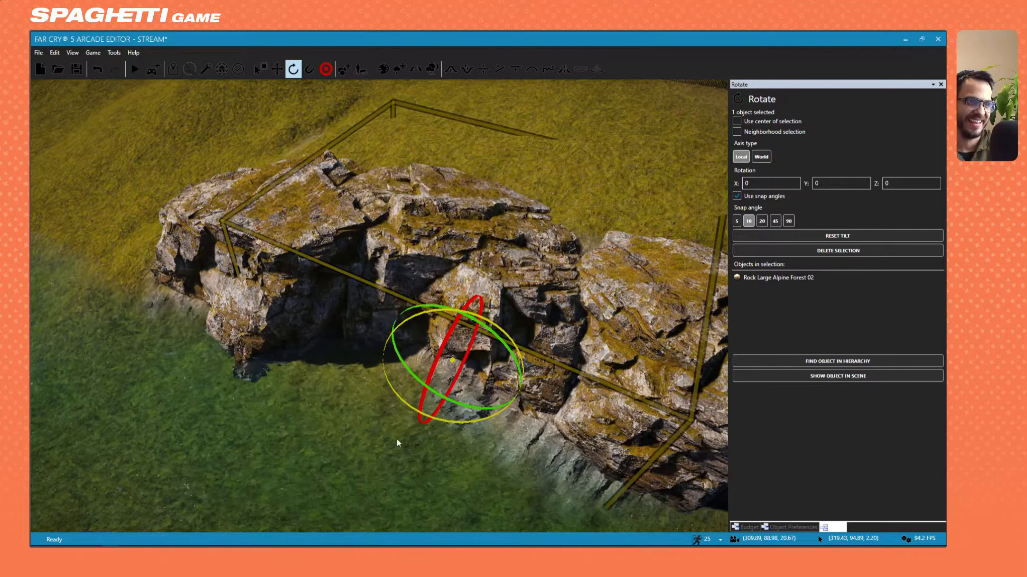
{"action": "scroll", "coordinate": [448, 392], "scroll_direction": "up", "scroll_amount": 1}
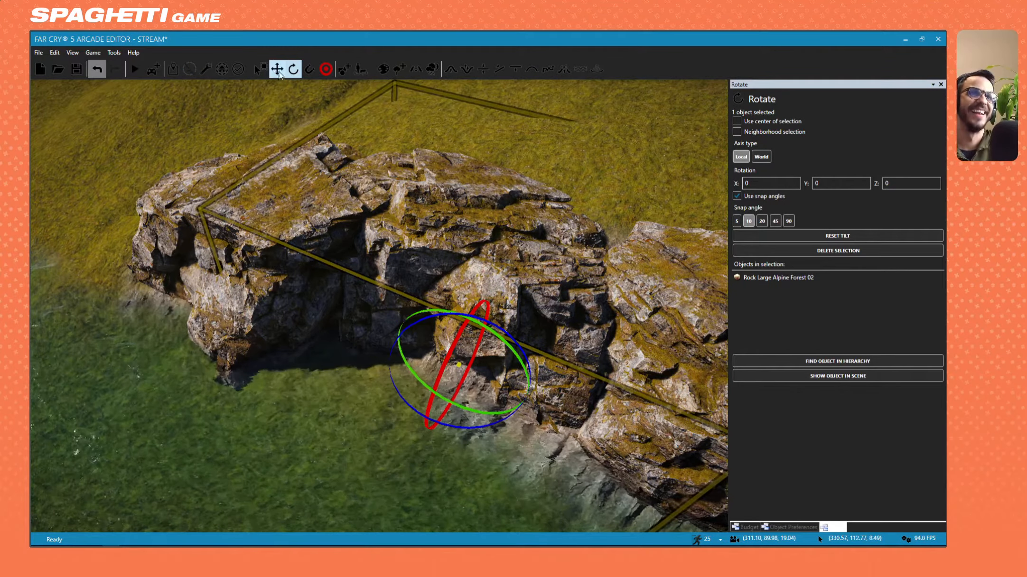
{"action": "left_click", "coordinate": [279, 73]}
{"action": "left_click_drag", "start_coordinate": [485, 366], "coordinate": [489, 341]}
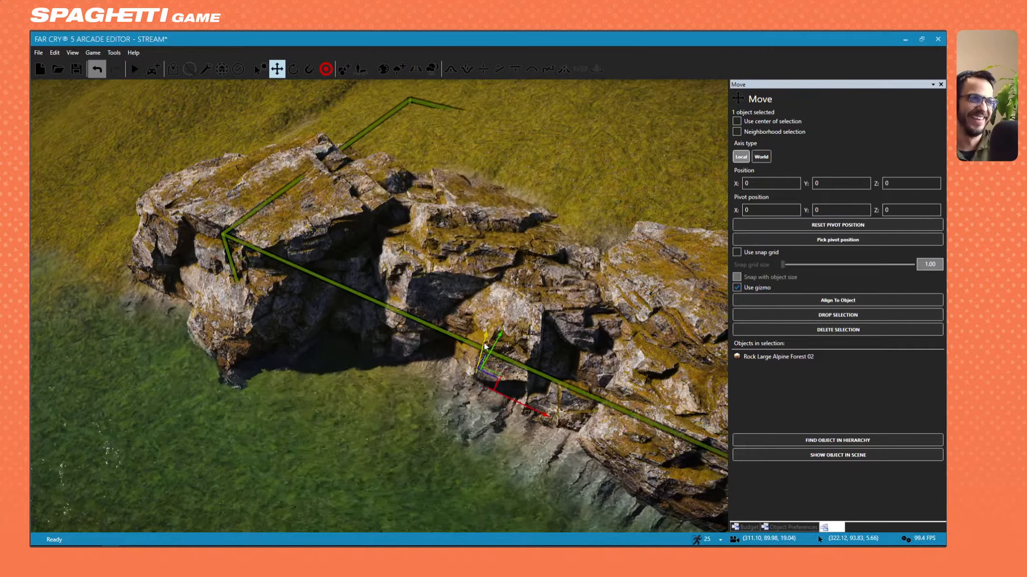
{"action": "right_click_drag", "start_coordinate": [489, 341], "coordinate": [304, 280]}
{"action": "key", "text": "w"}
{"action": "key", "text": "a"}
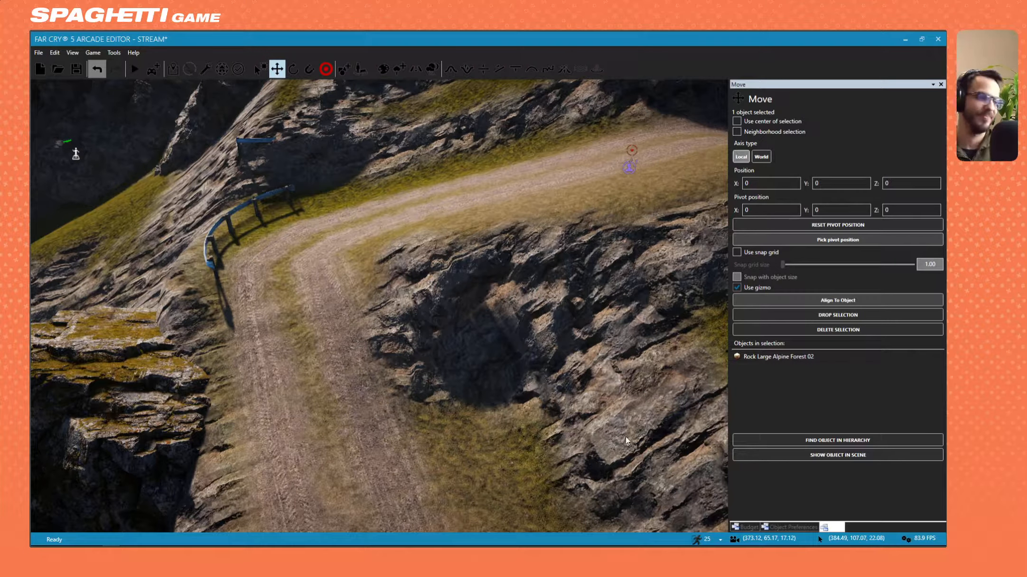
{"action": "left_click", "coordinate": [740, 528]}
{"action": "left_click", "coordinate": [784, 528]}
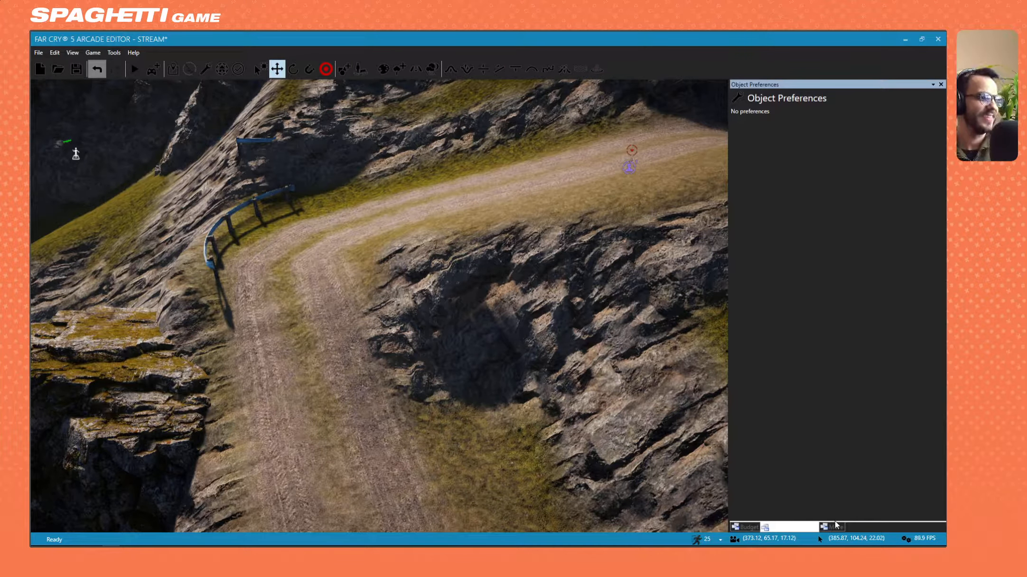
{"action": "left_click", "coordinate": [834, 527]}
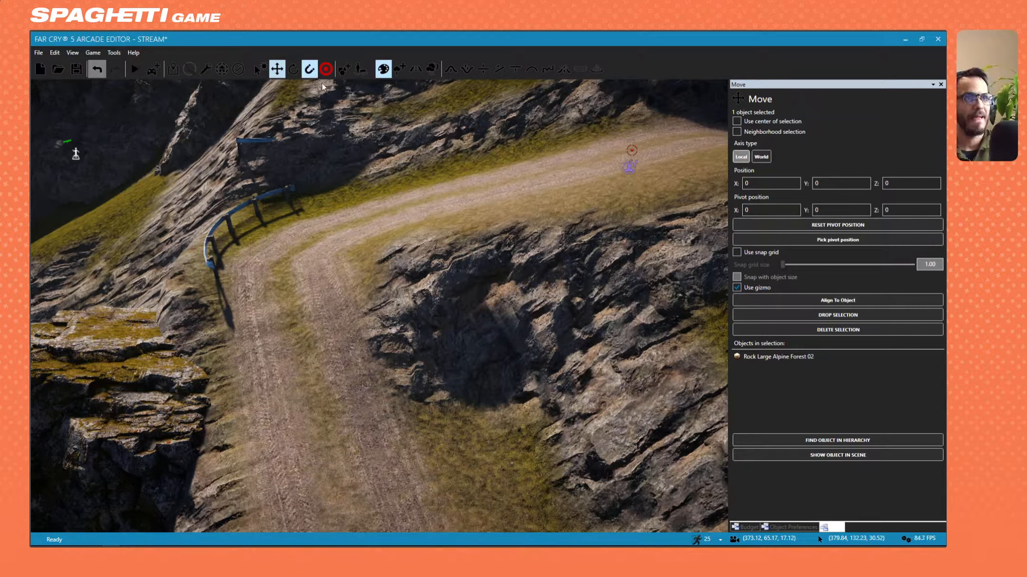
Try to flatten the dirt road around the guardrail bend using the Flatten brush with radius 6.00 and undo the strokes.
{"action": "left_click", "coordinate": [499, 69]}
{"action": "key", "text": "s"}
{"action": "key", "text": "a"}
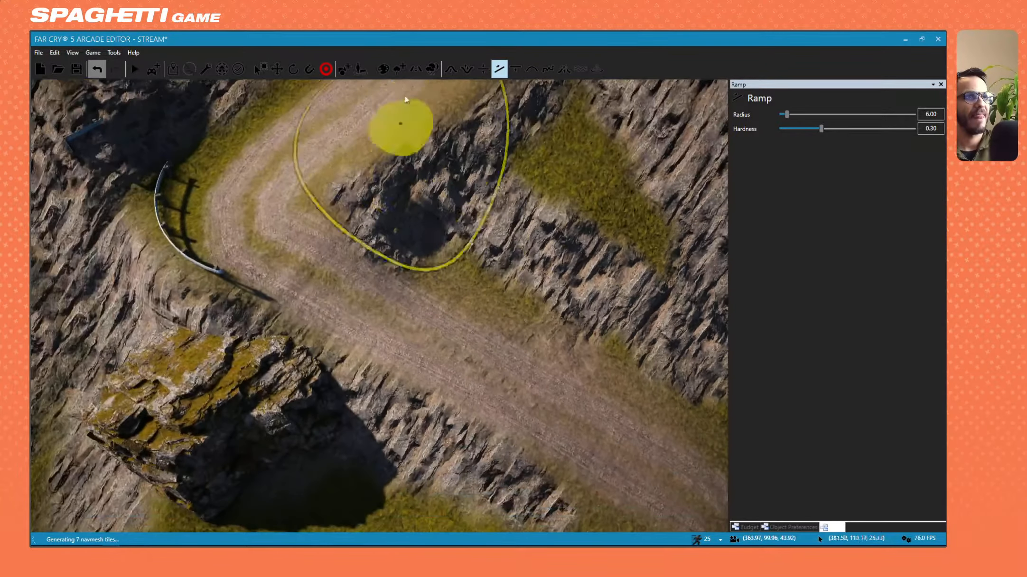
{"action": "left_click", "coordinate": [484, 70]}
{"action": "mouse_move", "coordinate": [422, 245]}
{"action": "right_mouse_down"}
{"action": "mouse_move", "coordinate": [475, 246]}
{"action": "mouse_move", "coordinate": [423, 259]}
{"action": "mouse_move", "coordinate": [490, 247]}
{"action": "right_mouse_up"}
{"action": "scroll", "coordinate": [420, 256], "scroll_direction": "up", "scroll_amount": 3}
{"action": "key", "text": "s"}
{"action": "key", "text": "a"}
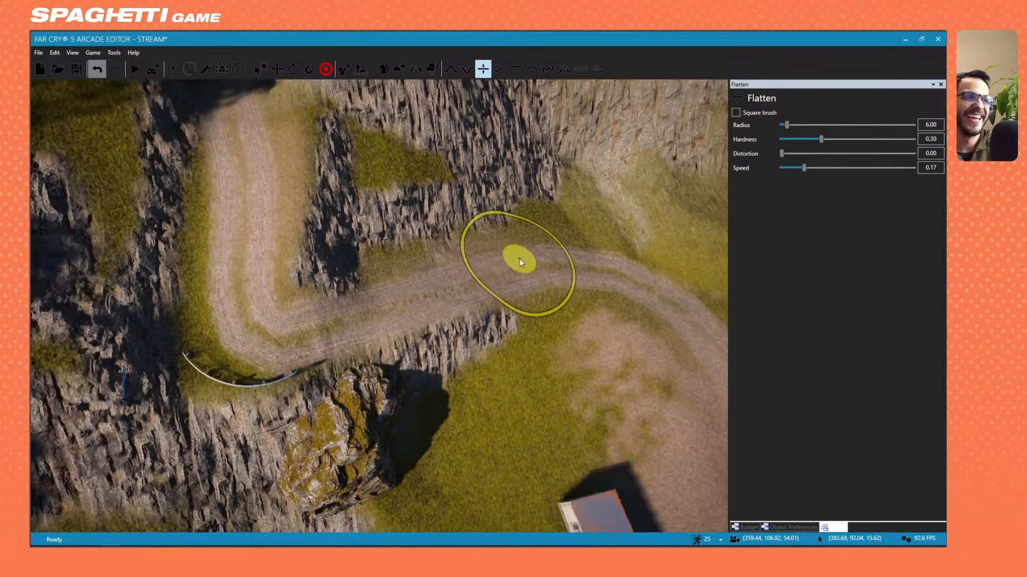
{"action": "key", "text": "ctrl+z"}
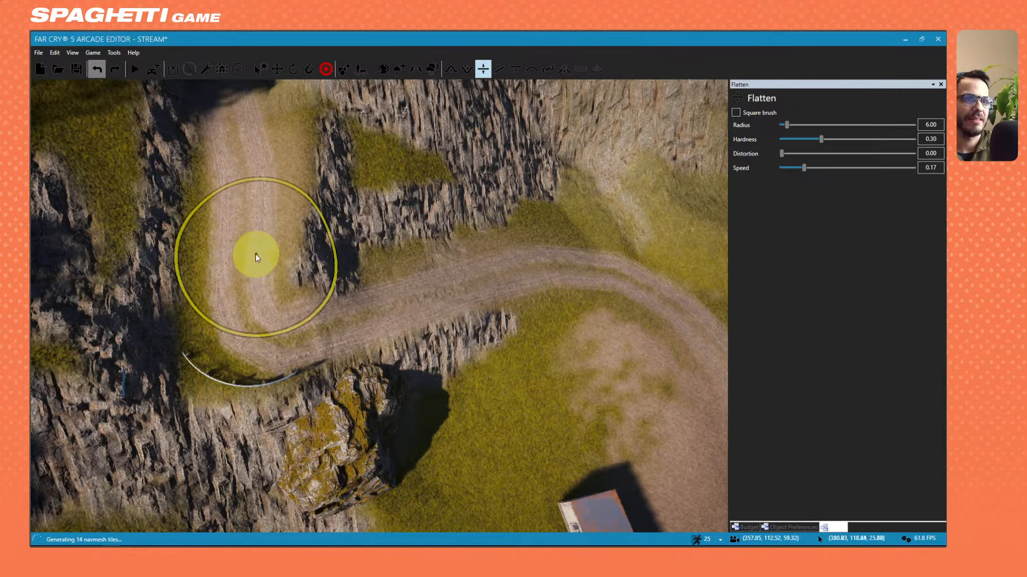
{"action": "mouse_move", "coordinate": [255, 257]}
{"action": "left_mouse_down"}
{"action": "mouse_move", "coordinate": [271, 291]}
{"action": "mouse_move", "coordinate": [424, 332]}
{"action": "mouse_move", "coordinate": [475, 304]}
{"action": "left_mouse_up"}
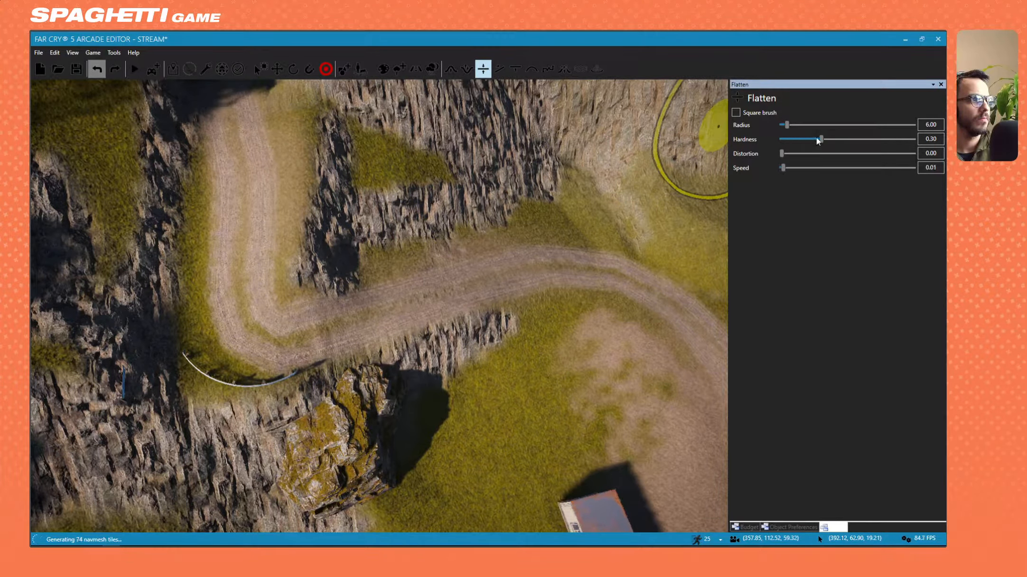
Flatten the dirt road below the guardrail bend using hardness 0.05 and speed 0.01.
{"action": "left_click", "coordinate": [788, 138]}
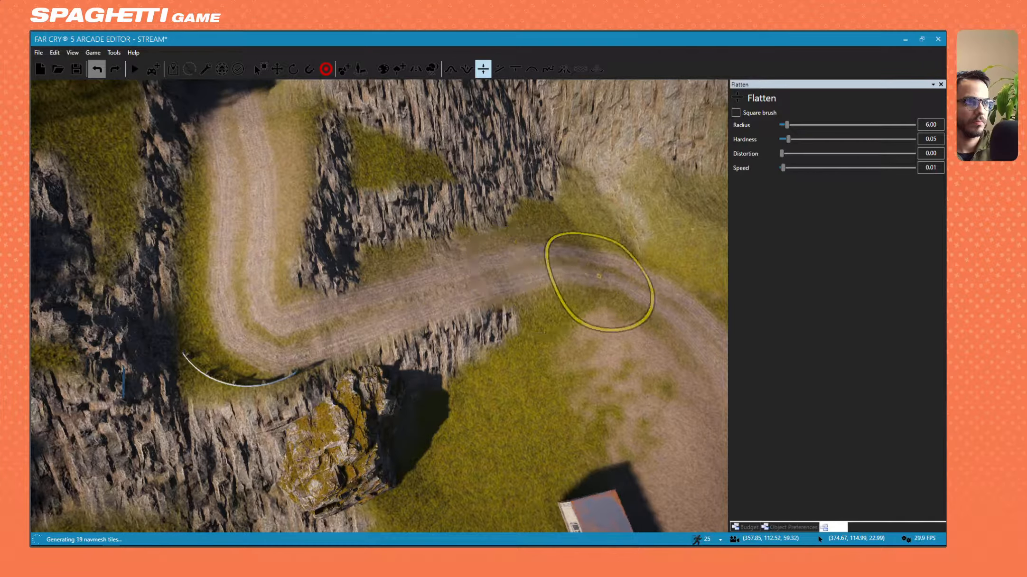
{"action": "key", "text": "d"}
{"action": "key", "text": "w"}
{"action": "right_click_drag", "start_coordinate": [571, 341], "coordinate": [477, 278]}
{"action": "left_click_drag", "start_coordinate": [477, 277], "coordinate": [426, 131]}
{"action": "mouse_move", "coordinate": [397, 469]}
{"action": "right_mouse_down"}
{"action": "mouse_move", "coordinate": [397, 408]}
{"action": "mouse_move", "coordinate": [327, 368]}
{"action": "right_mouse_up"}
{"action": "key", "text": "w"}
{"action": "mouse_move", "coordinate": [328, 396]}
{"action": "left_mouse_down"}
{"action": "mouse_move", "coordinate": [334, 250]}
{"action": "mouse_move", "coordinate": [378, 305]}
{"action": "left_mouse_up"}
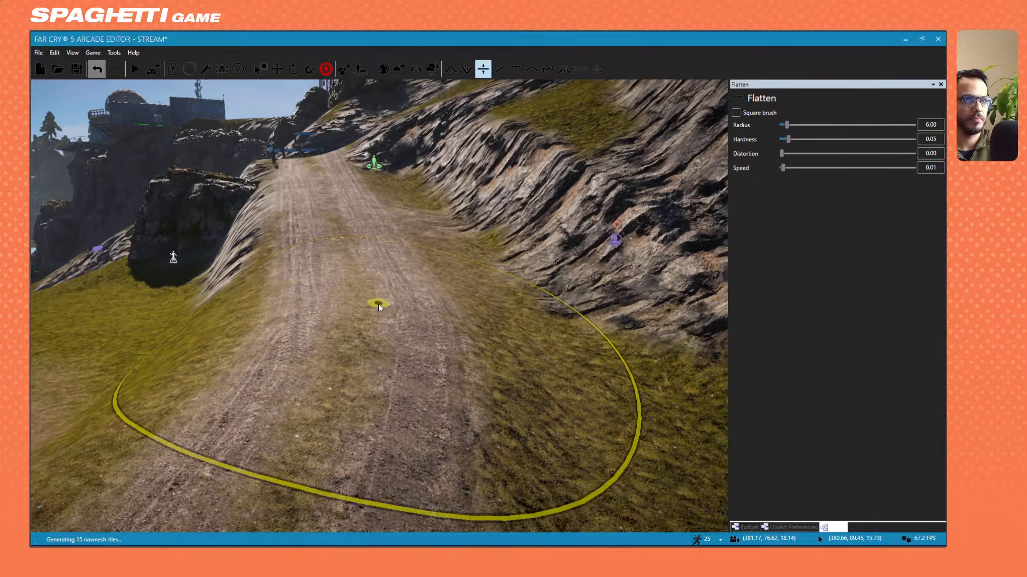
Examine the flattened dirt road and its rocky edges from road level and from above.
{"action": "key", "text": "w"}
{"action": "mouse_move", "coordinate": [333, 294]}
{"action": "right_mouse_down"}
{"action": "mouse_move", "coordinate": [327, 237]}
{"action": "mouse_move", "coordinate": [318, 244]}
{"action": "right_mouse_up"}
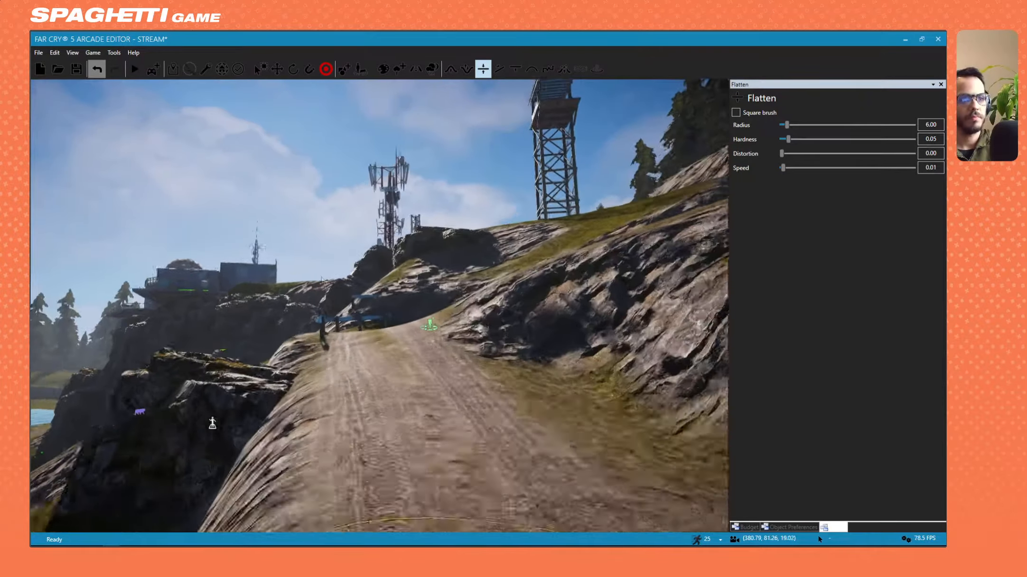
{"action": "key", "text": "s"}
{"action": "key", "text": "s"}
{"action": "mouse_move", "coordinate": [455, 213]}
{"action": "right_mouse_down"}
{"action": "mouse_move", "coordinate": [457, 256]}
{"action": "mouse_move", "coordinate": [482, 277]}
{"action": "mouse_move", "coordinate": [396, 261]}
{"action": "right_mouse_up"}
{"action": "key", "text": "w"}
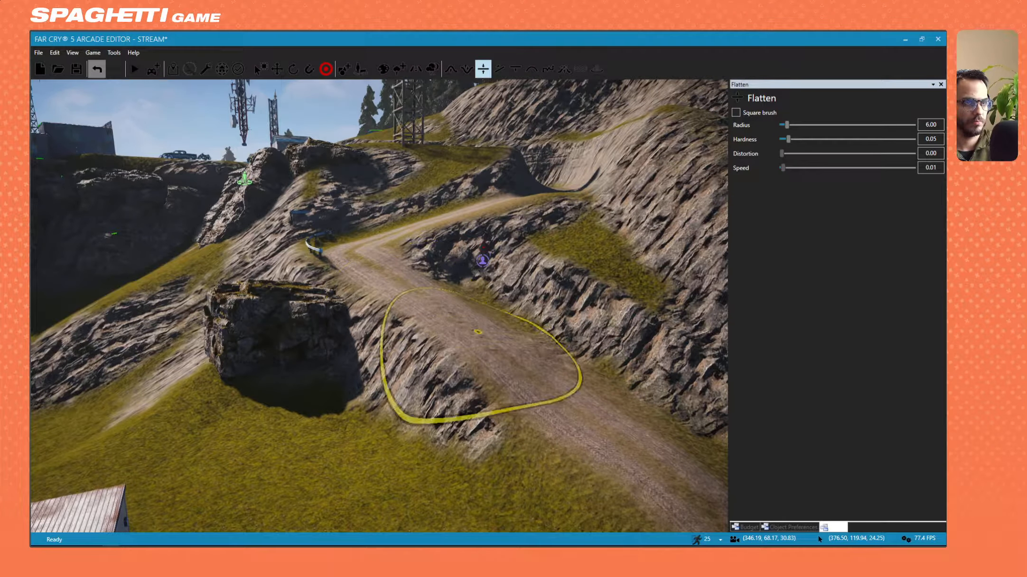
{"action": "key", "text": "w"}
{"action": "mouse_move", "coordinate": [638, 413]}
{"action": "right_mouse_down"}
{"action": "mouse_move", "coordinate": [624, 429]}
{"action": "mouse_move", "coordinate": [552, 397]}
{"action": "mouse_move", "coordinate": [516, 340]}
{"action": "right_mouse_up"}
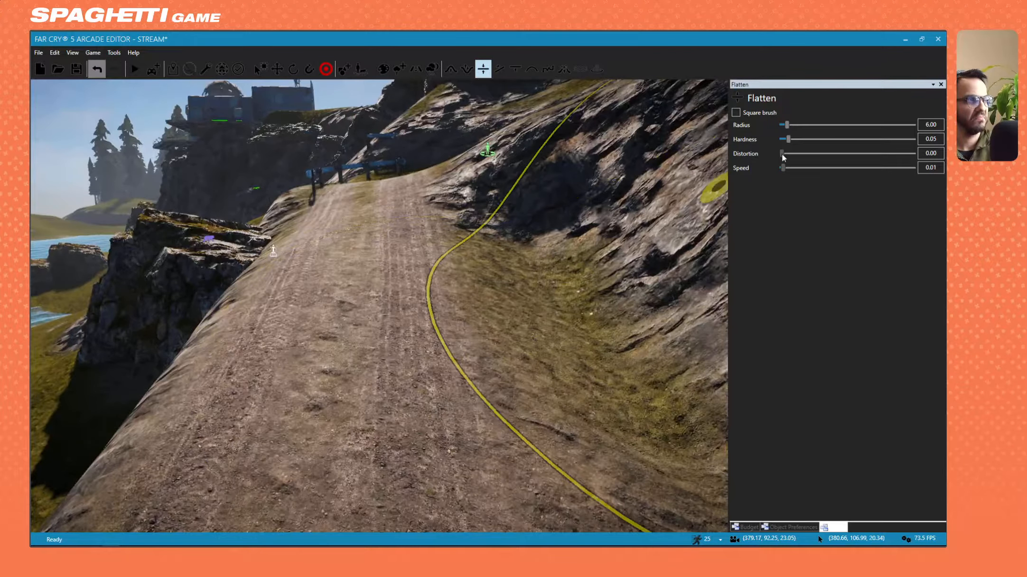
Set the Flatten brush to radius 5.50 and hardness 0.51 and level the dirt road leading up to the guardrail bend.
{"action": "left_click_drag", "start_coordinate": [789, 143], "coordinate": [843, 147]}
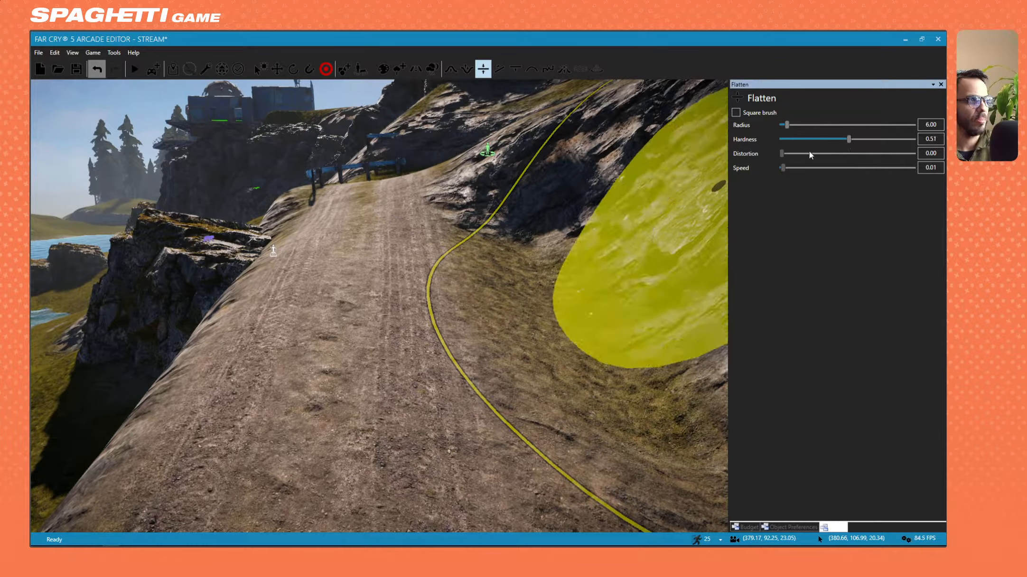
{"action": "scroll", "coordinate": [425, 274], "scroll_direction": "down", "scroll_amount": 9}
{"action": "scroll", "coordinate": [422, 274], "scroll_direction": "up", "scroll_amount": 8}
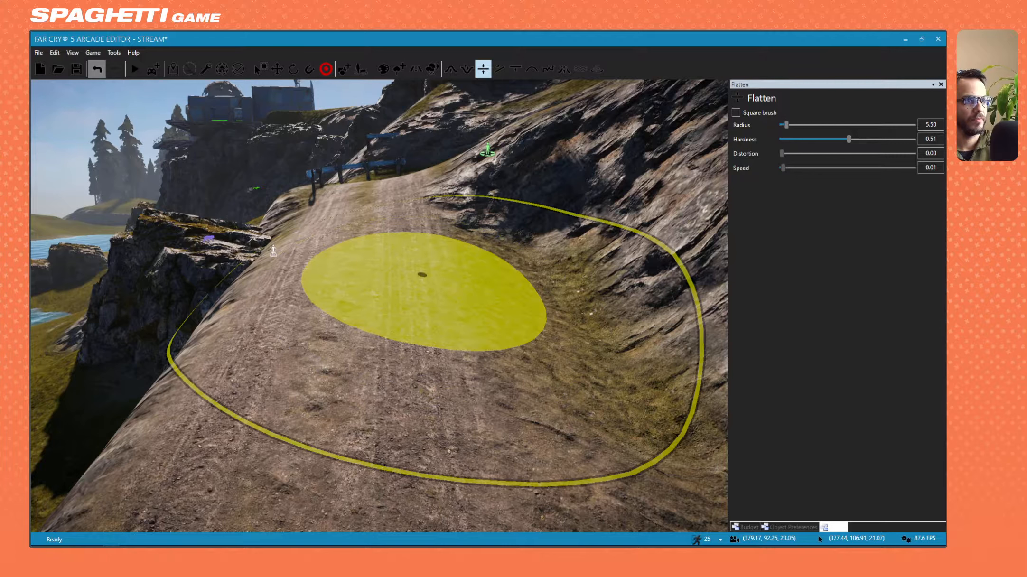
{"action": "mouse_move", "coordinate": [422, 274]}
{"action": "left_mouse_down"}
{"action": "mouse_move", "coordinate": [356, 291]}
{"action": "mouse_move", "coordinate": [351, 309]}
{"action": "mouse_move", "coordinate": [372, 233]}
{"action": "left_mouse_up"}
{"action": "key", "text": "s"}
{"action": "mouse_move", "coordinate": [370, 220]}
{"action": "right_mouse_down"}
{"action": "mouse_move", "coordinate": [367, 266]}
{"action": "mouse_move", "coordinate": [351, 264]}
{"action": "right_mouse_up"}
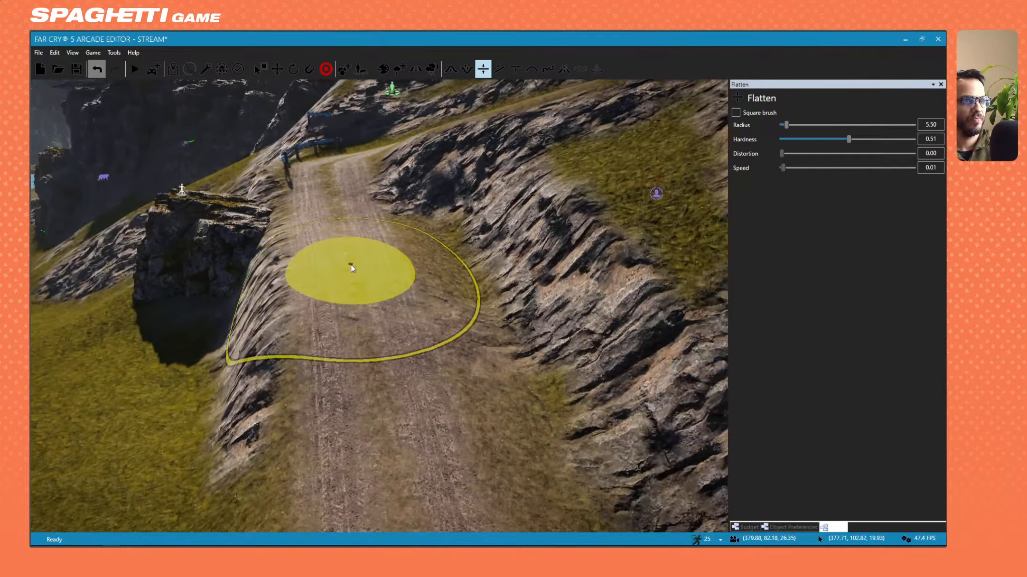
{"action": "left_click_drag", "start_coordinate": [351, 264], "coordinate": [341, 458]}
{"action": "key", "text": "s"}
{"action": "right_click_drag", "start_coordinate": [342, 458], "coordinate": [412, 259]}
{"action": "mouse_move", "coordinate": [413, 259]}
{"action": "left_mouse_down"}
{"action": "mouse_move", "coordinate": [411, 180]}
{"action": "mouse_move", "coordinate": [459, 356]}
{"action": "left_mouse_up"}
Try one flatten stroke along the road stretch above the large rock and undo it.
{"action": "key", "text": "s"}
{"action": "right_click_drag", "start_coordinate": [458, 356], "coordinate": [374, 249]}
{"action": "key", "text": "s"}
{"action": "key", "text": "a"}
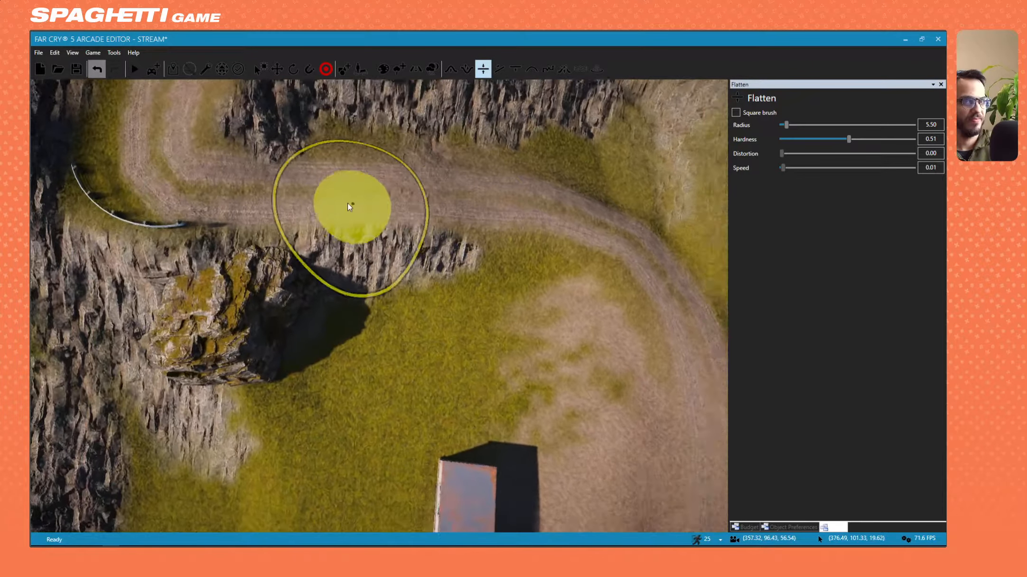
{"action": "left_click_drag", "start_coordinate": [418, 190], "coordinate": [282, 158]}
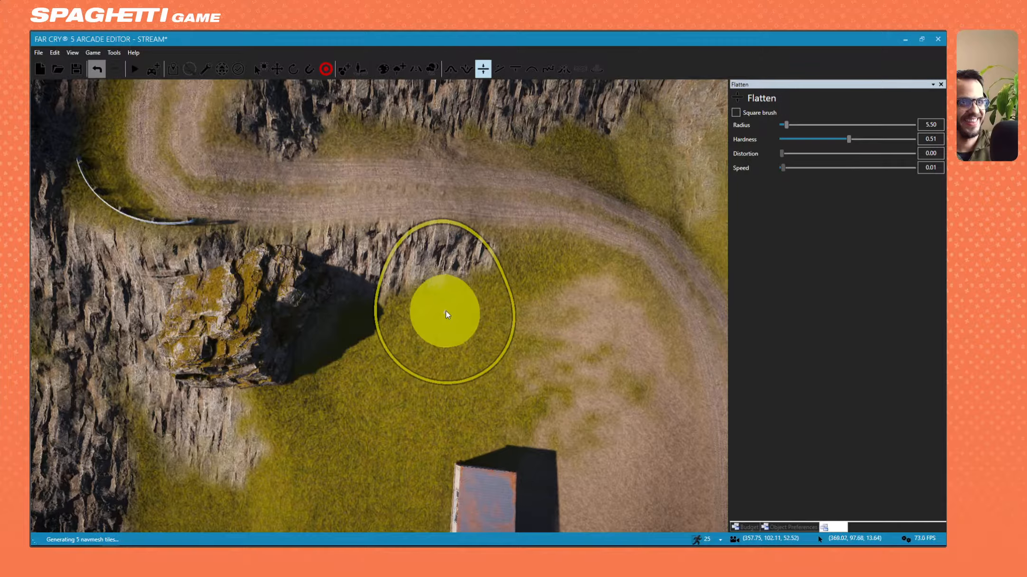
{"action": "key", "text": "ctrl+z"}
Flatten the dirt road through the guardrail bend from a top-down view.
{"action": "key", "text": "a"}
{"action": "key", "text": "s"}
{"action": "right_click_drag", "start_coordinate": [378, 248], "coordinate": [388, 263]}
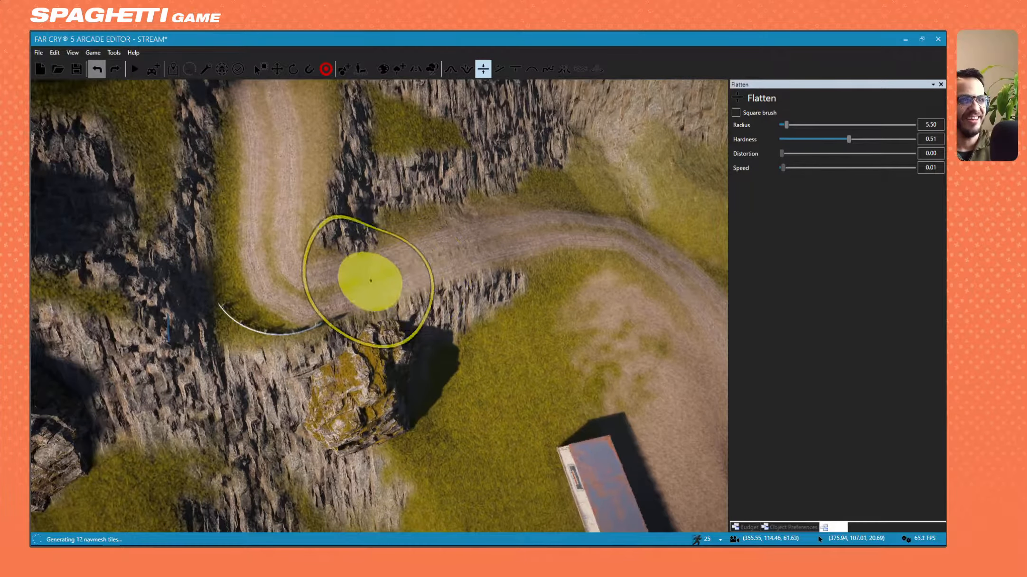
{"action": "left_click_drag", "start_coordinate": [267, 143], "coordinate": [271, 150]}
{"action": "key", "text": "d"}
{"action": "key", "text": "w"}
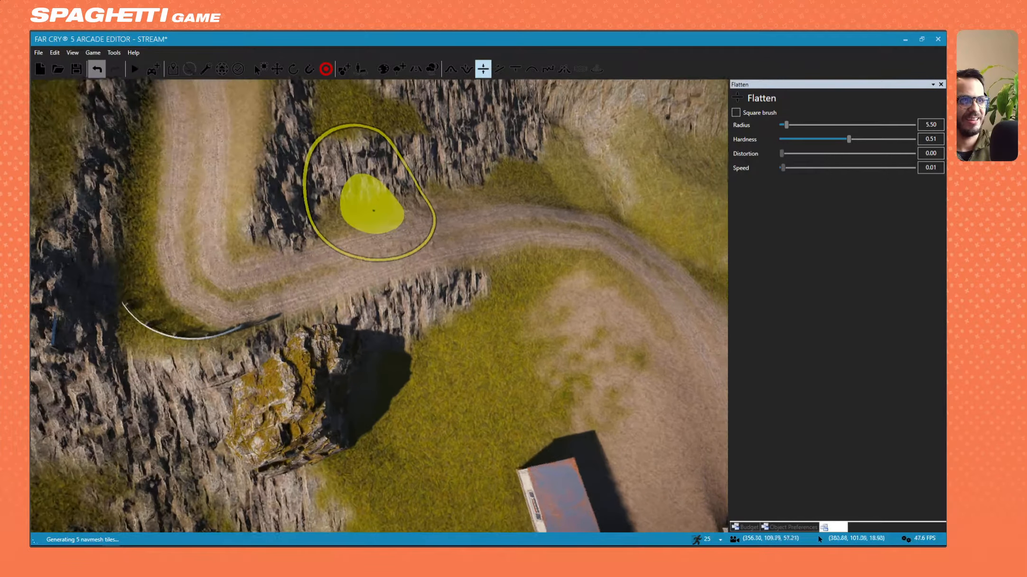
Flatten the road surface at the foot of the steep cliff face below the bend.
{"action": "mouse_move", "coordinate": [371, 206]}
{"action": "right_mouse_down"}
{"action": "mouse_move", "coordinate": [257, 142]}
{"action": "mouse_move", "coordinate": [162, 124]}
{"action": "right_mouse_up"}
{"action": "key", "text": "w"}
{"action": "right_click_drag", "start_coordinate": [536, 204], "coordinate": [394, 216]}
{"action": "key", "text": "w"}
{"action": "right_click_drag", "start_coordinate": [391, 279], "coordinate": [180, 299]}
{"action": "left_click_drag", "start_coordinate": [280, 321], "coordinate": [313, 321]}
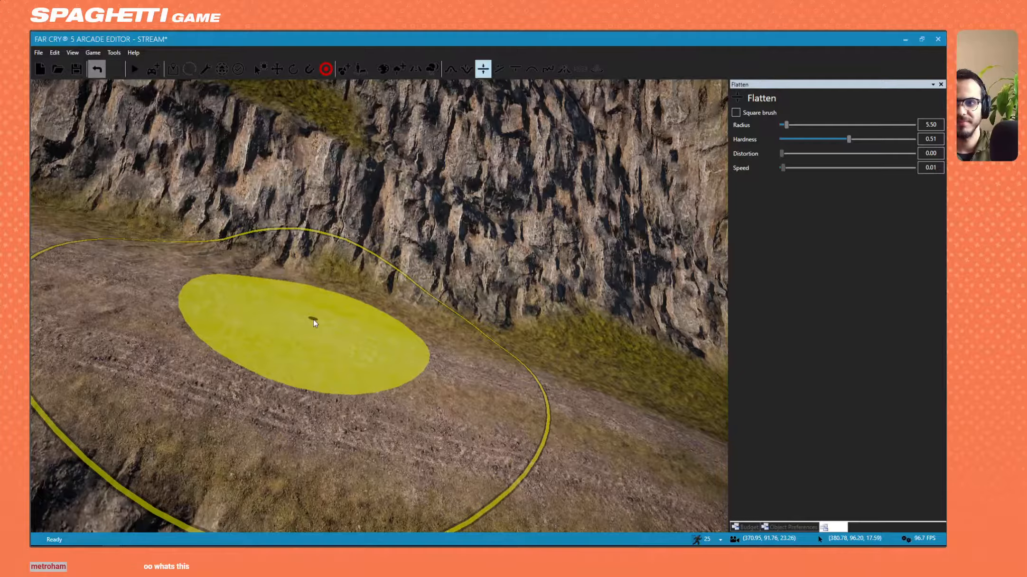
Check the dirt road's surface up to the upper hairpin in the tower's shadow.
{"action": "mouse_move", "coordinate": [314, 321]}
{"action": "right_mouse_down"}
{"action": "mouse_move", "coordinate": [171, 266]}
{"action": "mouse_move", "coordinate": [110, 195]}
{"action": "mouse_move", "coordinate": [266, 285]}
{"action": "mouse_move", "coordinate": [238, 228]}
{"action": "mouse_move", "coordinate": [313, 280]}
{"action": "mouse_move", "coordinate": [352, 342]}
{"action": "mouse_move", "coordinate": [313, 328]}
{"action": "mouse_move", "coordinate": [310, 310]}
{"action": "right_mouse_up"}
{"action": "key", "text": "s"}
{"action": "key", "text": "w"}
{"action": "key", "text": "w"}
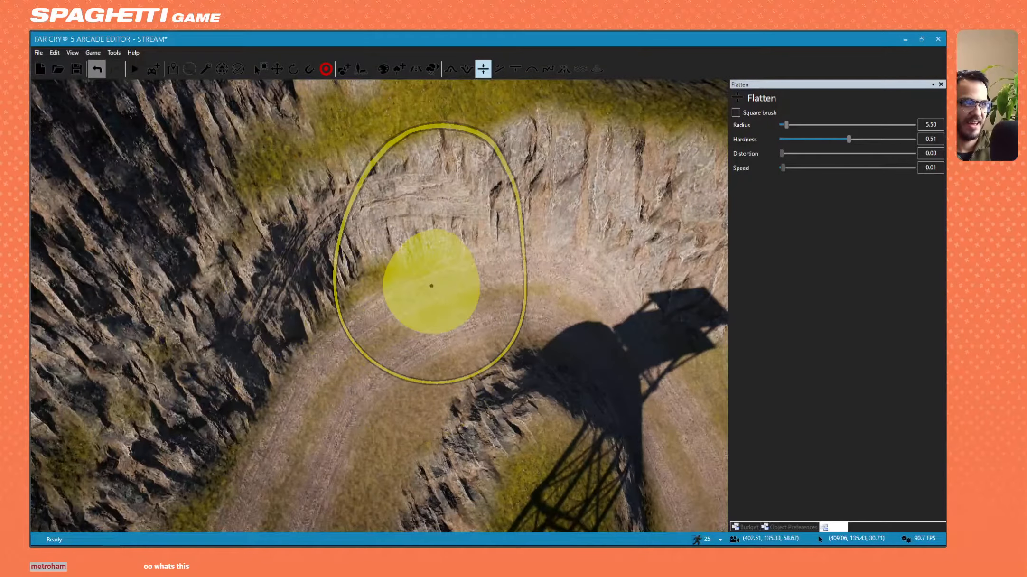
{"action": "key", "text": "w"}
{"action": "right_click_drag", "start_coordinate": [520, 284], "coordinate": [520, 312]}
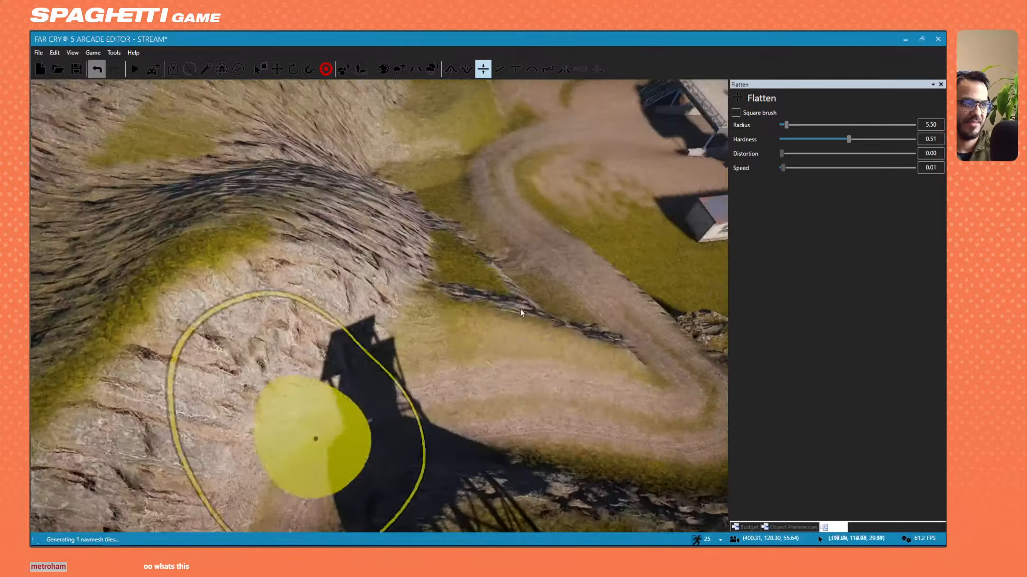
{"action": "mouse_move", "coordinate": [355, 356]}
{"action": "right_mouse_down"}
{"action": "mouse_move", "coordinate": [285, 406]}
{"action": "mouse_move", "coordinate": [228, 304]}
{"action": "mouse_move", "coordinate": [180, 346]}
{"action": "mouse_move", "coordinate": [162, 348]}
{"action": "mouse_move", "coordinate": [285, 408]}
{"action": "mouse_move", "coordinate": [275, 313]}
{"action": "mouse_move", "coordinate": [204, 303]}
{"action": "mouse_move", "coordinate": [276, 299]}
{"action": "mouse_move", "coordinate": [300, 355]}
{"action": "right_mouse_up"}
Survey the cliffside outpost, the lakes and the paved road from a distance.
{"action": "key", "text": "w"}
{"action": "key", "text": "s"}
{"action": "key", "text": "a"}
{"action": "key", "text": "w"}
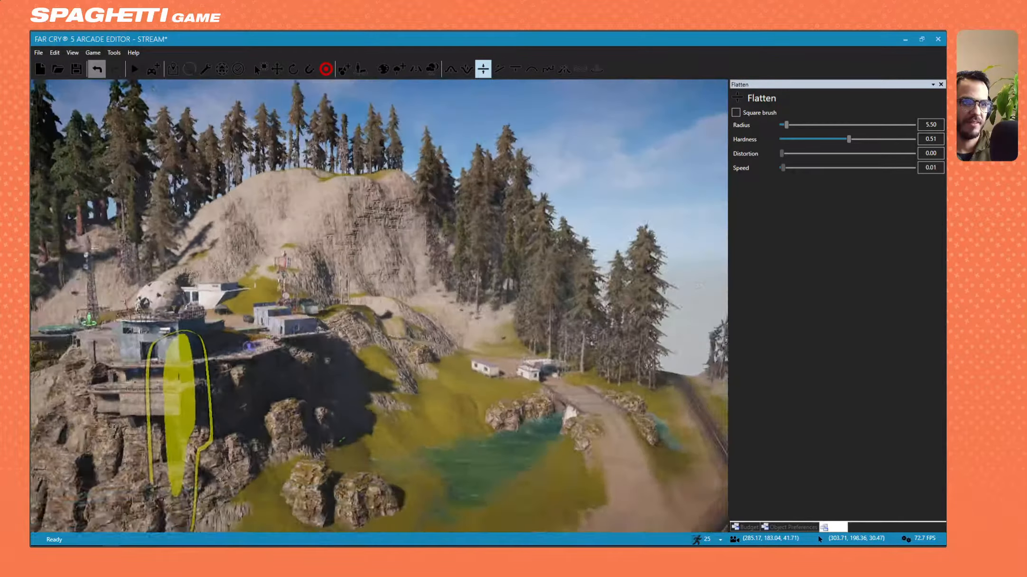
{"action": "key", "text": "s"}
{"action": "right_click_drag", "start_coordinate": [179, 377], "coordinate": [142, 371]}
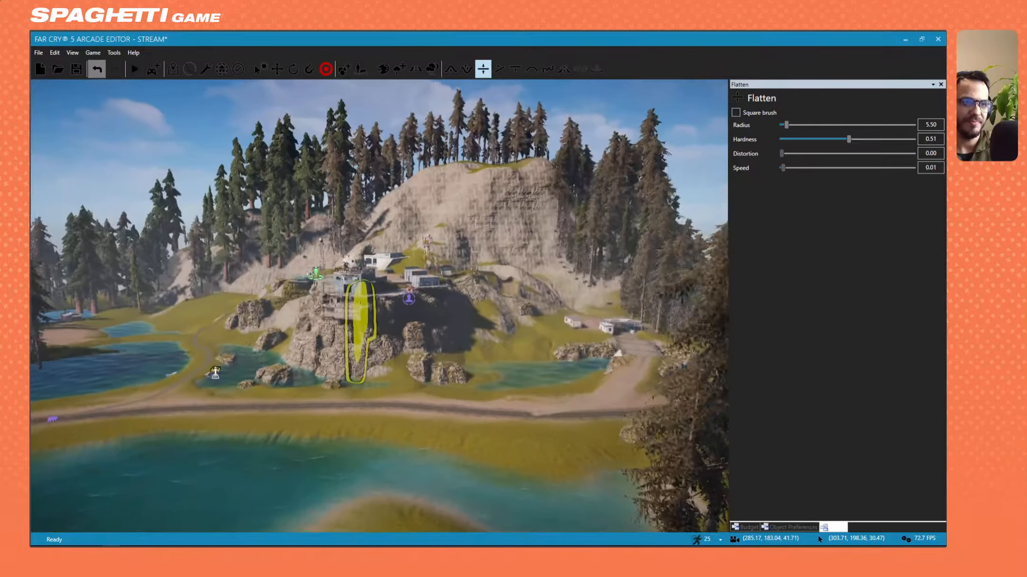
{"action": "key", "text": "w"}
{"action": "mouse_move", "coordinate": [385, 339]}
{"action": "right_mouse_down"}
{"action": "mouse_move", "coordinate": [441, 344]}
{"action": "mouse_move", "coordinate": [135, 306]}
{"action": "right_mouse_up"}
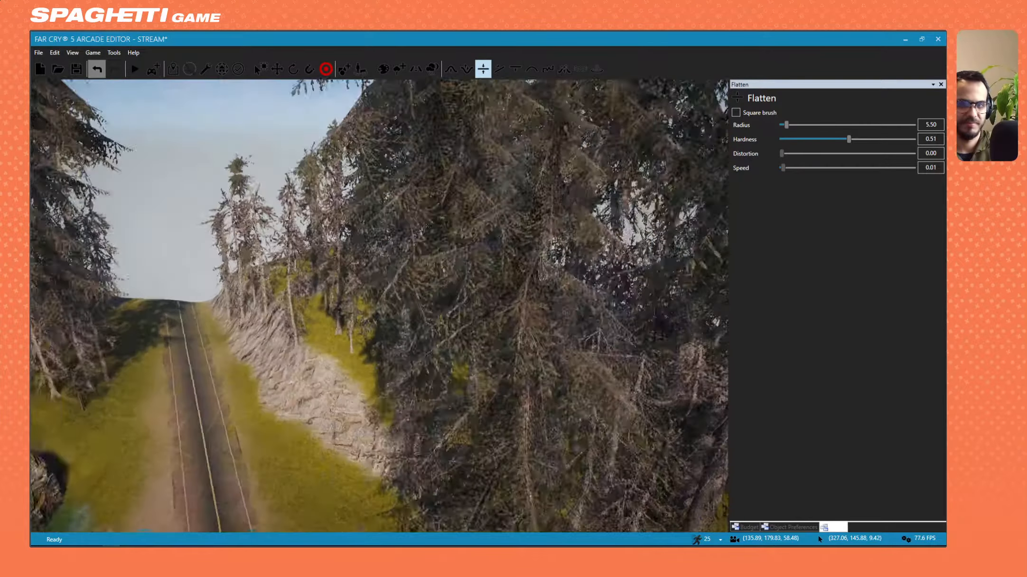
{"action": "right_click_drag", "start_coordinate": [380, 304], "coordinate": [187, 277]}
{"action": "key", "text": "w"}
{"action": "key", "text": "w"}
Flatten the dirt road around the upper hairpin beside the tower's shadow with the radius 5.50 brush.
{"action": "mouse_move", "coordinate": [449, 349]}
{"action": "right_mouse_down"}
{"action": "mouse_move", "coordinate": [420, 323]}
{"action": "mouse_move", "coordinate": [304, 466]}
{"action": "mouse_move", "coordinate": [468, 361]}
{"action": "mouse_move", "coordinate": [565, 363]}
{"action": "mouse_move", "coordinate": [631, 379]}
{"action": "mouse_move", "coordinate": [513, 384]}
{"action": "right_mouse_up"}
{"action": "key", "text": "d"}
{"action": "key", "text": "s"}
{"action": "mouse_move", "coordinate": [243, 246]}
{"action": "right_mouse_down"}
{"action": "mouse_move", "coordinate": [387, 337]}
{"action": "mouse_move", "coordinate": [301, 289]}
{"action": "right_mouse_up"}
{"action": "mouse_move", "coordinate": [295, 300]}
{"action": "left_mouse_down"}
{"action": "mouse_move", "coordinate": [349, 335]}
{"action": "mouse_move", "coordinate": [453, 319]}
{"action": "mouse_move", "coordinate": [507, 280]}
{"action": "left_mouse_up"}
{"action": "key", "text": "d"}
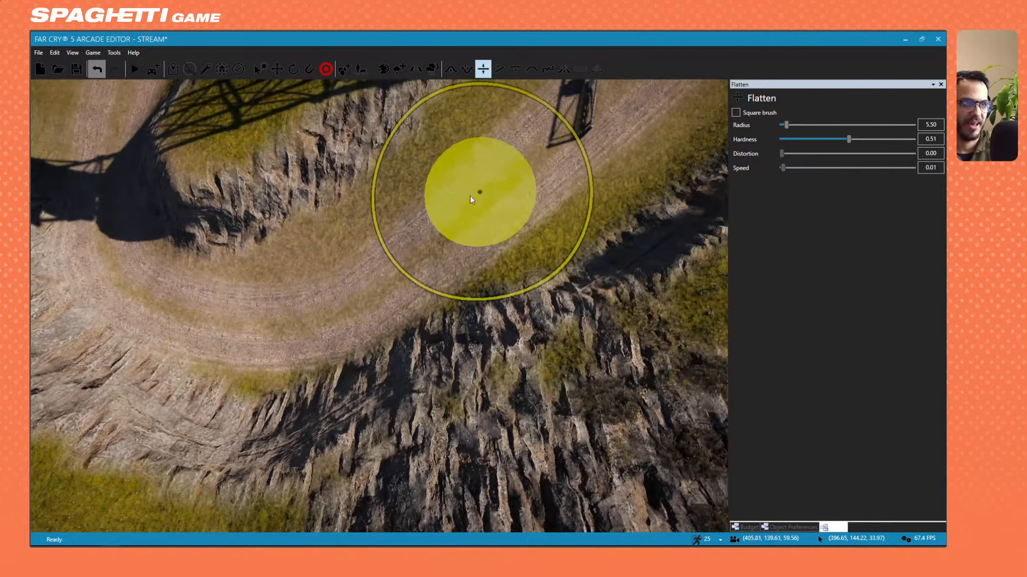
{"action": "key", "text": "a"}
{"action": "mouse_move", "coordinate": [477, 197]}
{"action": "left_mouse_down"}
{"action": "mouse_move", "coordinate": [424, 277]}
{"action": "mouse_move", "coordinate": [264, 339]}
{"action": "left_mouse_up"}
{"action": "key", "text": "a"}
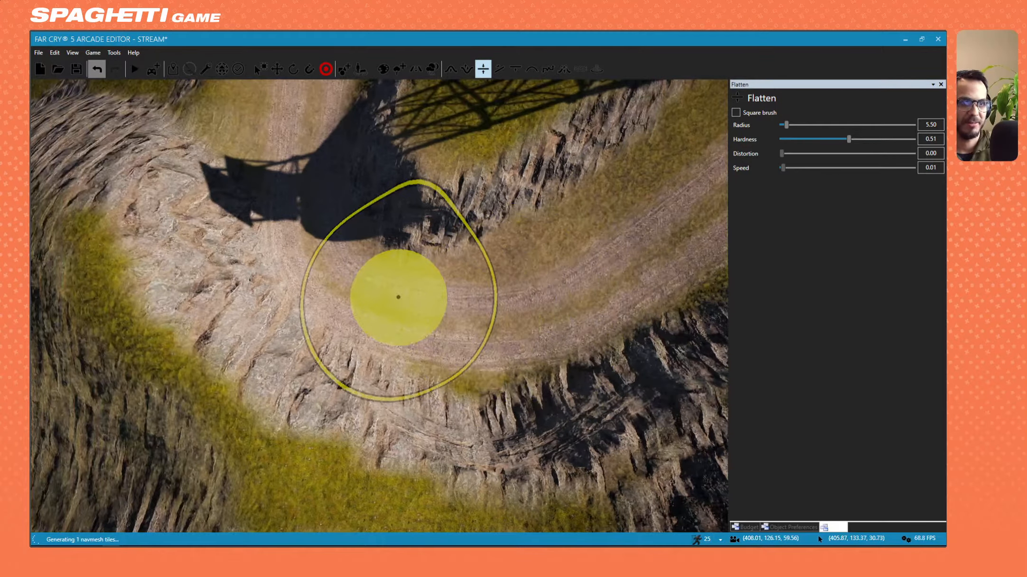
{"action": "left_click_drag", "start_coordinate": [291, 194], "coordinate": [436, 325]}
{"action": "key", "text": "a"}
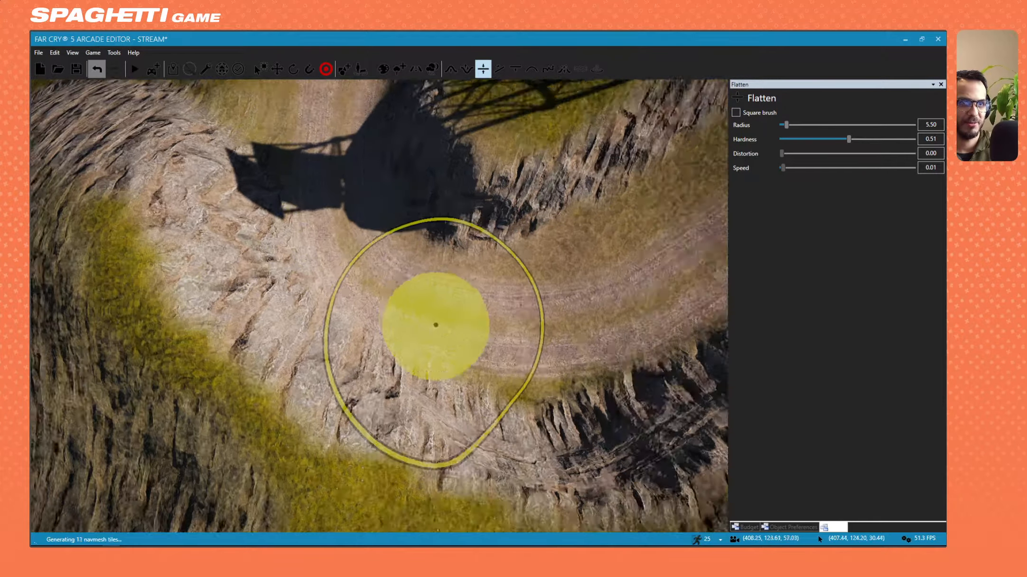
Undo the last flatten stroke on the dirt road at the hairpin in the tower's shadow.
{"action": "right_click_drag", "start_coordinate": [435, 325], "coordinate": [409, 325]}
{"action": "right_click_drag", "start_coordinate": [369, 238], "coordinate": [408, 237]}
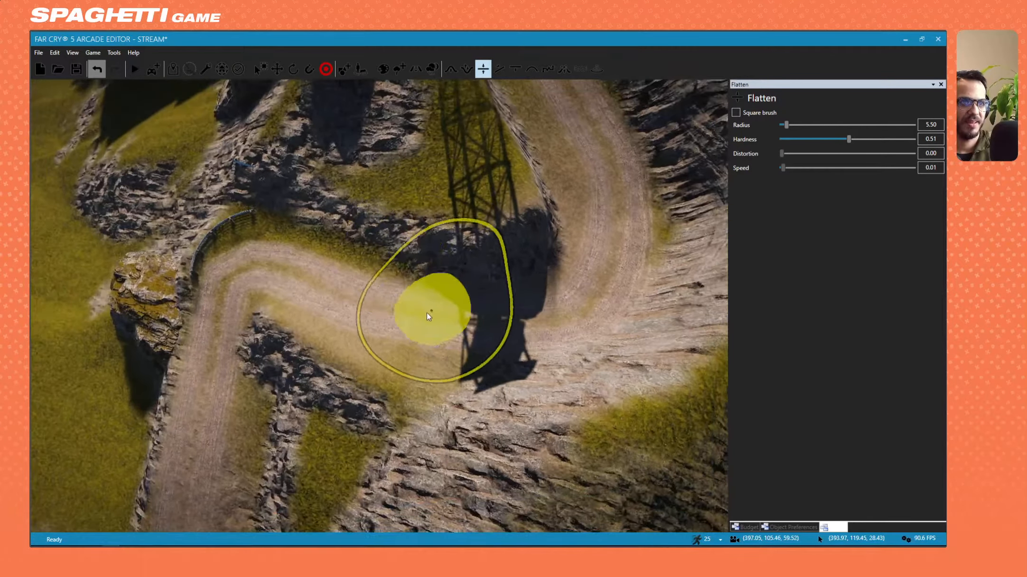
{"action": "key", "text": "ctrl+z"}
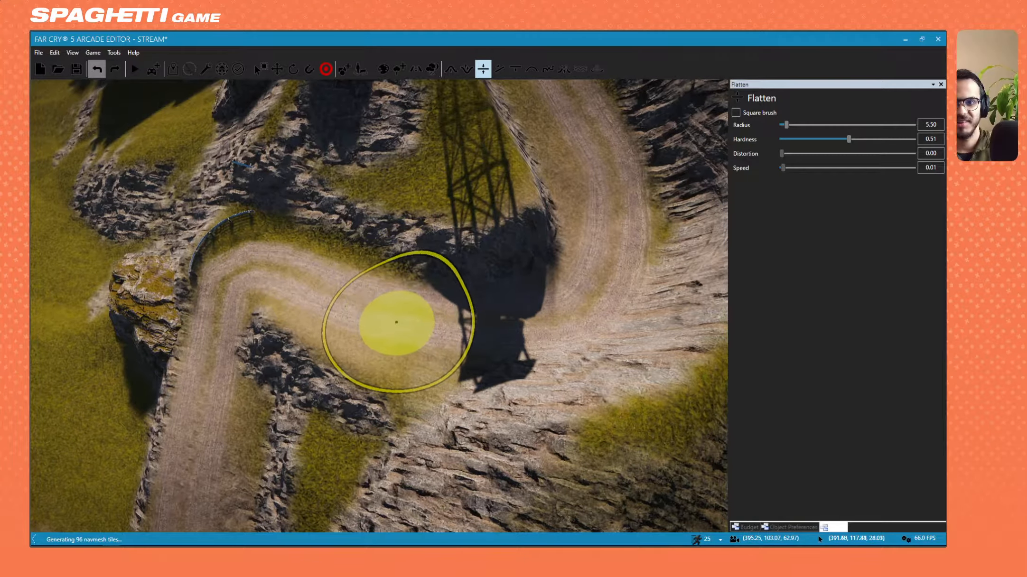
{"action": "key", "text": "d"}
{"action": "right_click_drag", "start_coordinate": [396, 323], "coordinate": [342, 271]}
{"action": "right_click_drag", "start_coordinate": [446, 228], "coordinate": [403, 273]}
{"action": "key", "text": "d"}
{"action": "mouse_move", "coordinate": [458, 167]}
{"action": "right_mouse_down"}
{"action": "mouse_move", "coordinate": [426, 157]}
{"action": "mouse_move", "coordinate": [342, 161]}
{"action": "right_mouse_up"}
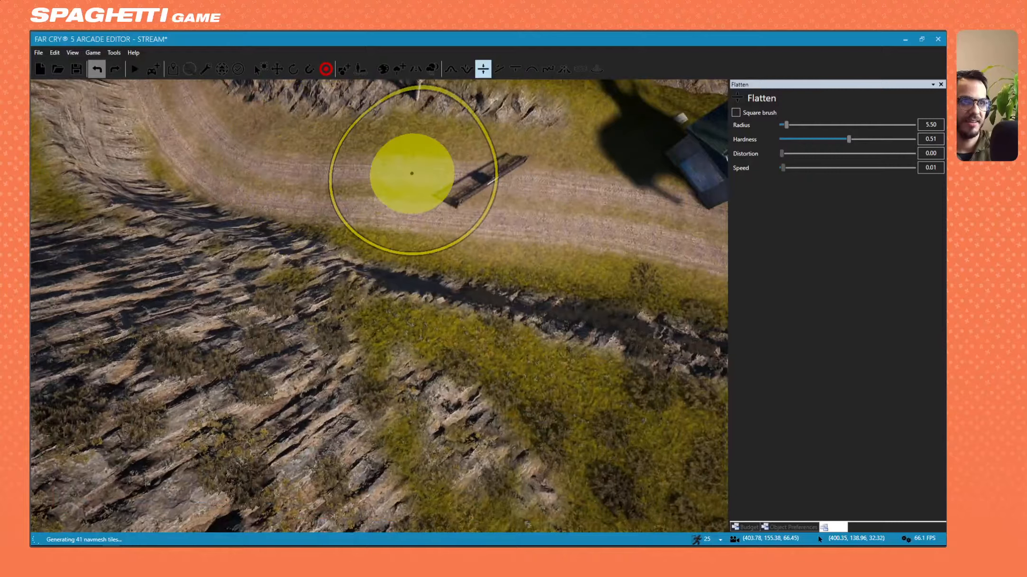
Flatten the dirt road between the tower bend and the barrier gate with the radius 5.50 brush.
{"action": "right_click_drag", "start_coordinate": [398, 290], "coordinate": [394, 274]}
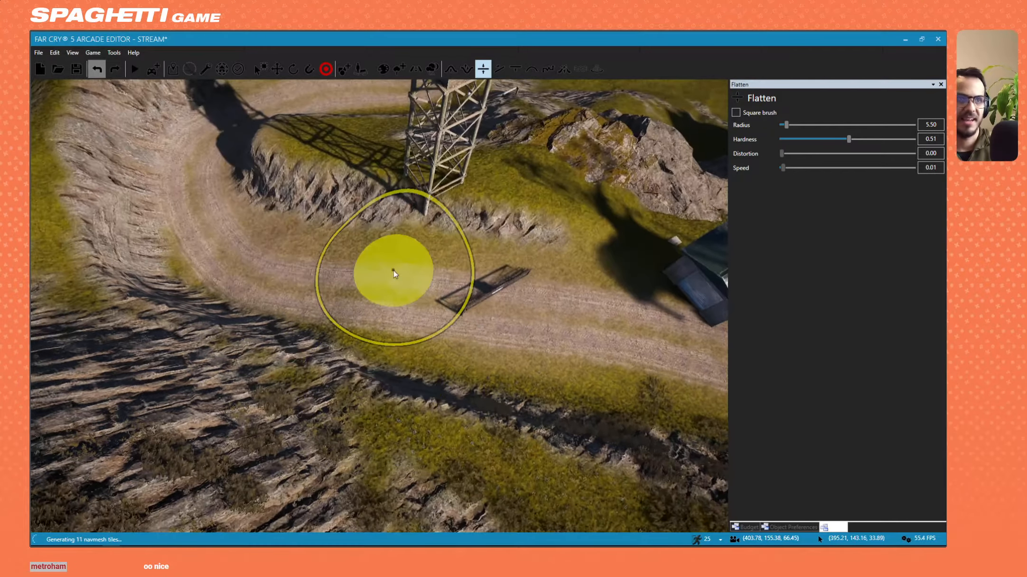
{"action": "right_click_drag", "start_coordinate": [433, 317], "coordinate": [428, 309]}
{"action": "key", "text": "w"}
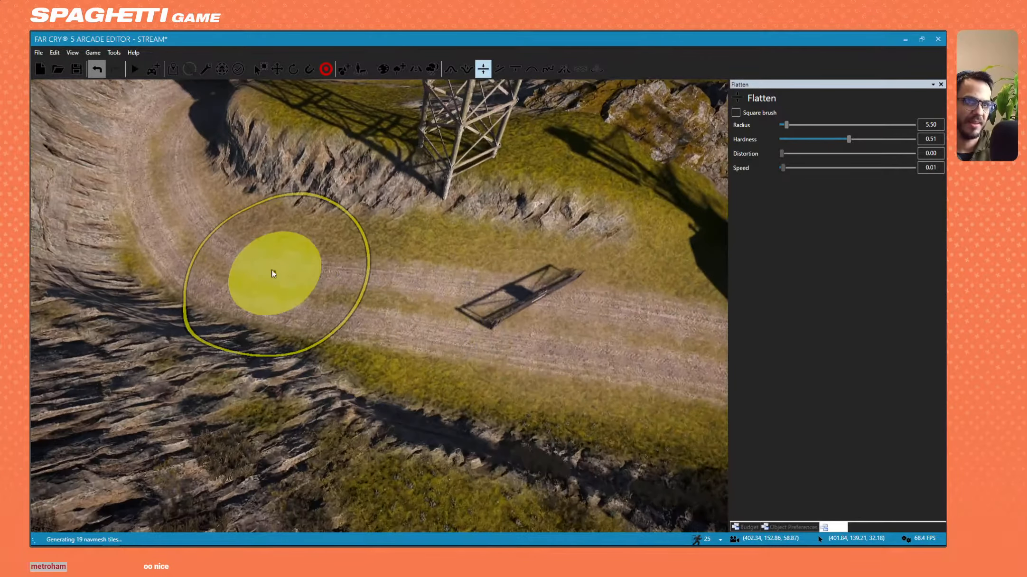
{"action": "left_click_drag", "start_coordinate": [258, 257], "coordinate": [379, 310]}
{"action": "key", "text": "d"}
{"action": "right_click_drag", "start_coordinate": [353, 312], "coordinate": [389, 325]}
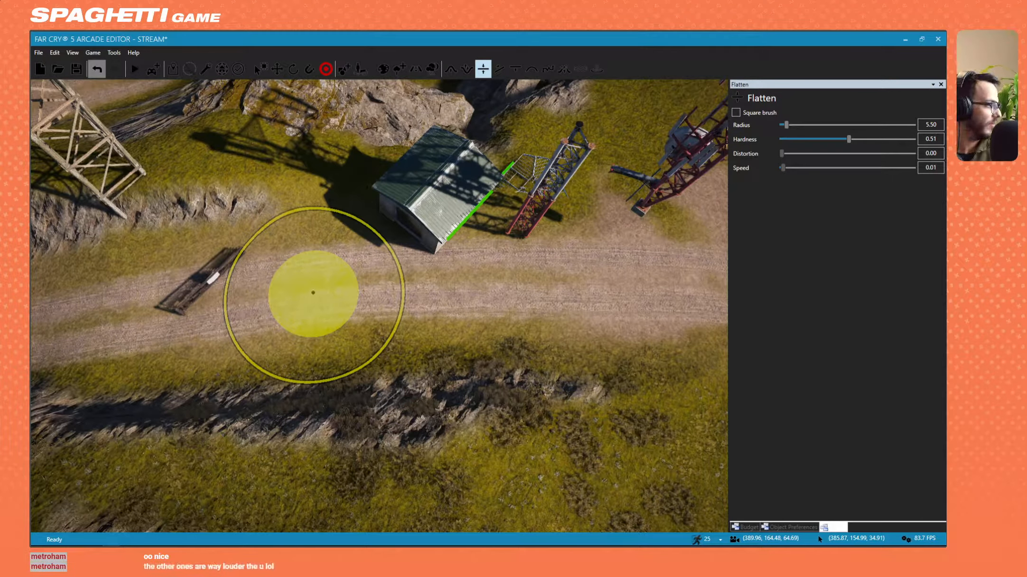
Undo the last flatten stroke on the road bend beyond the barrier gate.
{"action": "key", "text": "d"}
{"action": "right_click_drag", "start_coordinate": [313, 293], "coordinate": [380, 280]}
{"action": "right_click_drag", "start_coordinate": [261, 303], "coordinate": [213, 304]}
{"action": "right_click_drag", "start_coordinate": [380, 306], "coordinate": [293, 298]}
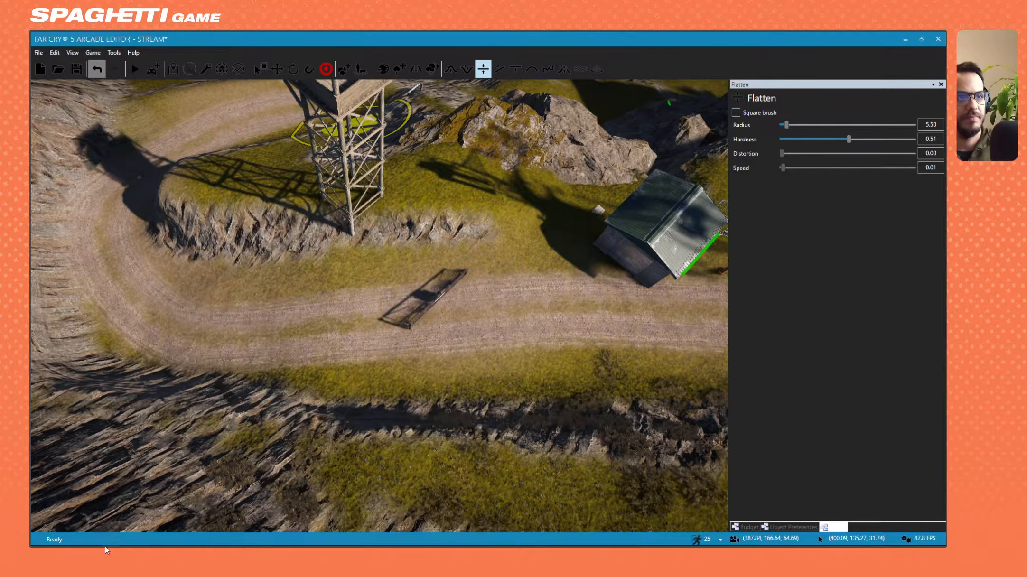
{"action": "right_click_drag", "start_coordinate": [372, 357], "coordinate": [359, 308]}
{"action": "key", "text": "w"}
{"action": "key", "text": "d"}
{"action": "key", "text": "ctrl+z"}
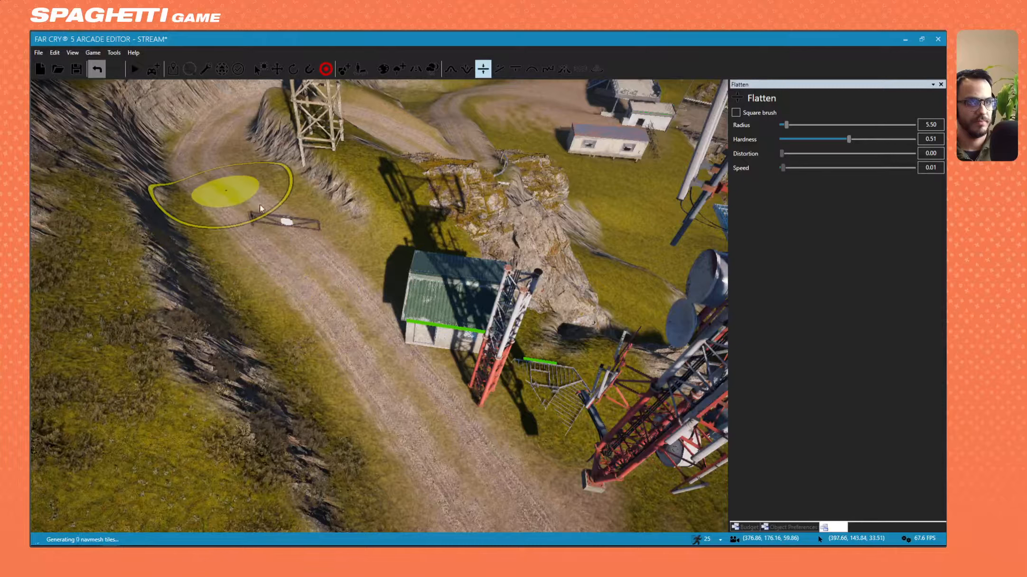
{"action": "mouse_move", "coordinate": [247, 190]}
{"action": "left_mouse_down"}
{"action": "mouse_move", "coordinate": [230, 173]}
{"action": "mouse_move", "coordinate": [238, 146]}
{"action": "left_mouse_up"}
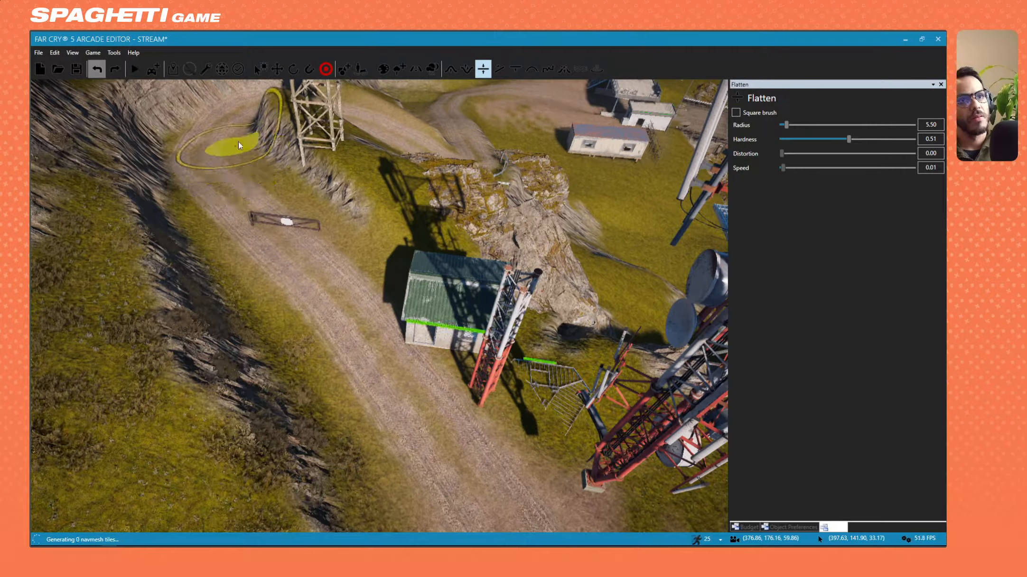
Flatten the dirt road where it enters the outpost yard beside the parked vehicles.
{"action": "right_click_drag", "start_coordinate": [305, 273], "coordinate": [363, 284]}
{"action": "key", "text": "s"}
{"action": "right_click_drag", "start_coordinate": [54, 331], "coordinate": [328, 277]}
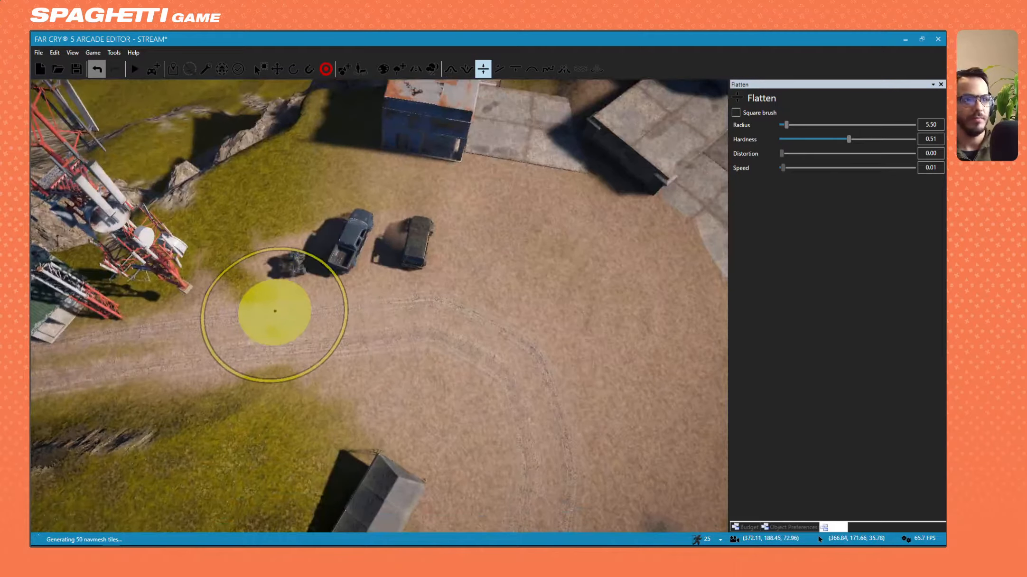
{"action": "key", "text": "d"}
{"action": "key", "text": "w"}
{"action": "right_click_drag", "start_coordinate": [256, 219], "coordinate": [328, 227]}
{"action": "key", "text": "w"}
Inspect the outpost yard, the concrete platforms, the radio towers and the cliff edge behind the blue building.
{"action": "mouse_move", "coordinate": [385, 295]}
{"action": "right_mouse_down"}
{"action": "mouse_move", "coordinate": [356, 409]}
{"action": "mouse_move", "coordinate": [46, 435]}
{"action": "right_mouse_up"}
{"action": "key", "text": "d"}
{"action": "key", "text": "s"}
{"action": "mouse_move", "coordinate": [379, 306]}
{"action": "right_mouse_down"}
{"action": "mouse_move", "coordinate": [403, 297]}
{"action": "mouse_move", "coordinate": [266, 266]}
{"action": "mouse_move", "coordinate": [285, 269]}
{"action": "right_mouse_up"}
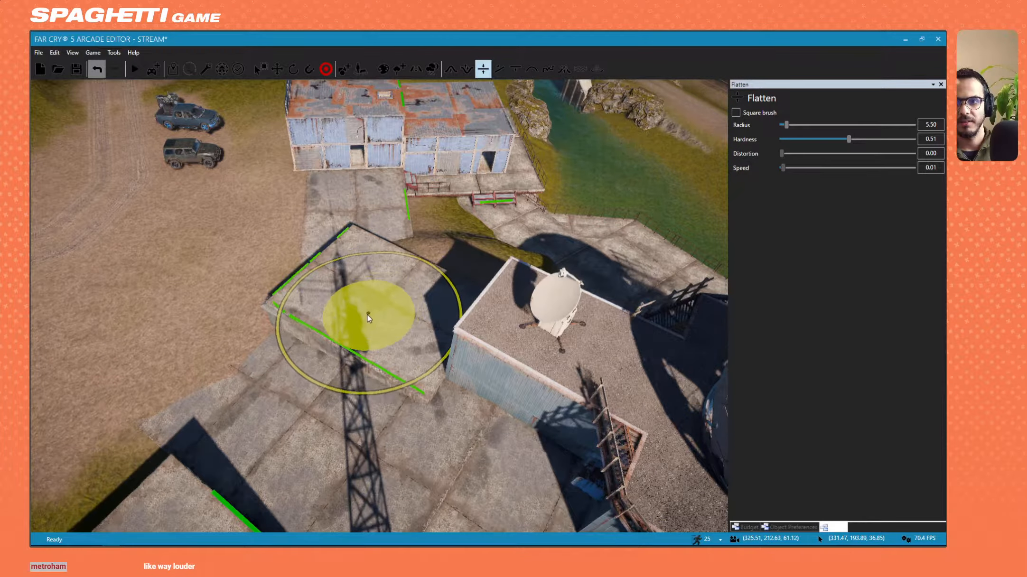
{"action": "right_click_drag", "start_coordinate": [365, 326], "coordinate": [332, 218]}
{"action": "right_click_drag", "start_coordinate": [365, 327], "coordinate": [288, 243]}
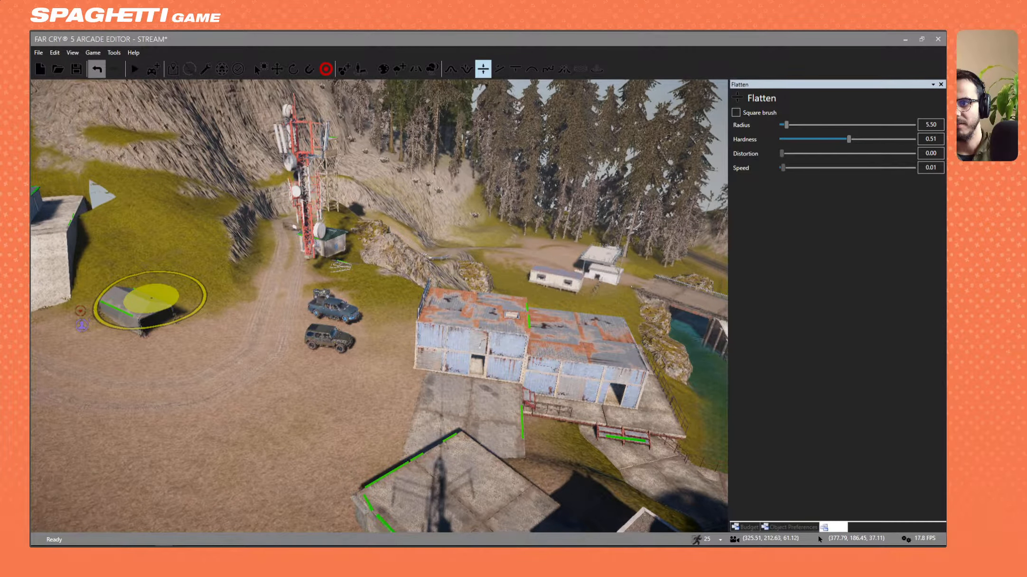
{"action": "mouse_move", "coordinate": [343, 342]}
{"action": "right_mouse_down"}
{"action": "mouse_move", "coordinate": [319, 341]}
{"action": "mouse_move", "coordinate": [265, 266]}
{"action": "mouse_move", "coordinate": [321, 355]}
{"action": "right_mouse_up"}
{"action": "key", "text": "w"}
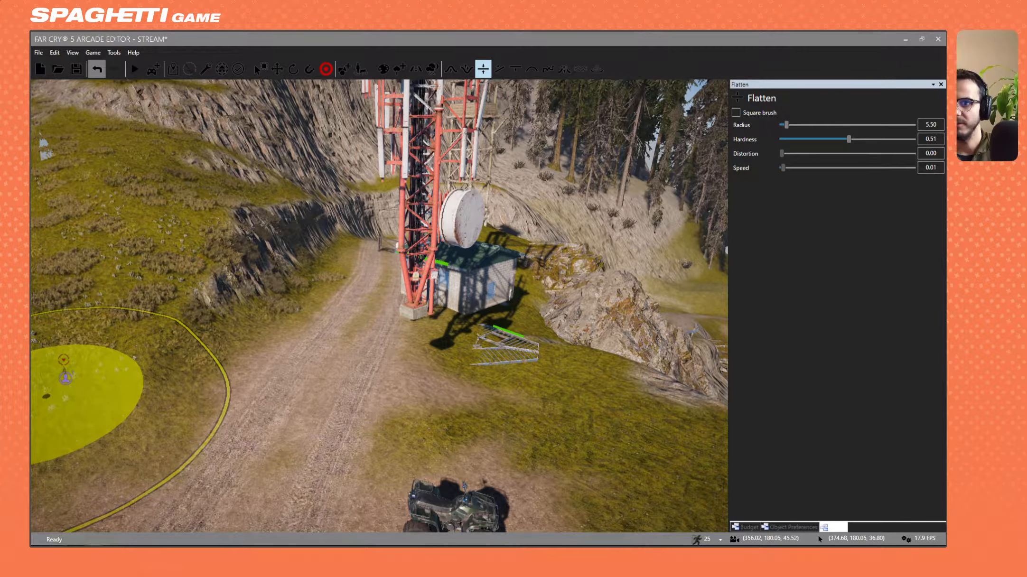
{"action": "key", "text": "w"}
{"action": "key", "text": "d"}
{"action": "right_click_drag", "start_coordinate": [297, 240], "coordinate": [304, 244]}
{"action": "key", "text": "s"}
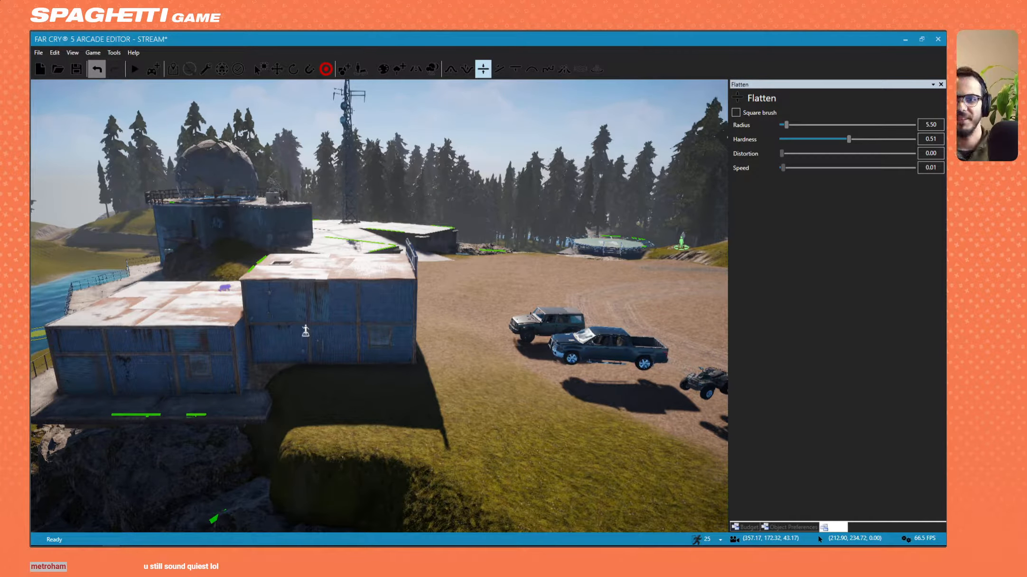
{"action": "key", "text": "d"}
{"action": "mouse_move", "coordinate": [442, 308]}
{"action": "right_mouse_down"}
{"action": "mouse_move", "coordinate": [361, 351]}
{"action": "mouse_move", "coordinate": [294, 353]}
{"action": "mouse_move", "coordinate": [393, 331]}
{"action": "right_mouse_up"}
{"action": "key", "text": "a"}
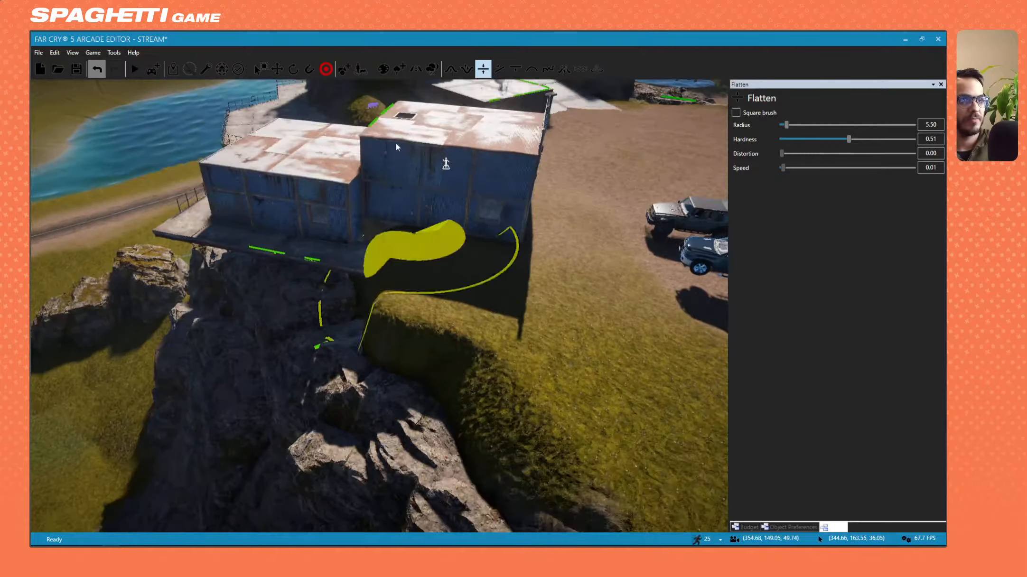
Flatten the dirt at the foot of the concrete ramp between the raised platforms.
{"action": "key", "text": "d"}
{"action": "right_click_drag", "start_coordinate": [427, 285], "coordinate": [427, 228]}
{"action": "key", "text": "w"}
{"action": "mouse_move", "coordinate": [494, 304]}
{"action": "right_mouse_down"}
{"action": "mouse_move", "coordinate": [447, 302]}
{"action": "mouse_move", "coordinate": [527, 273]}
{"action": "mouse_move", "coordinate": [524, 330]}
{"action": "mouse_move", "coordinate": [519, 285]}
{"action": "mouse_move", "coordinate": [427, 265]}
{"action": "mouse_move", "coordinate": [441, 323]}
{"action": "right_mouse_up"}
{"action": "key", "text": "s"}
{"action": "key", "text": "w"}
{"action": "left_click_drag", "start_coordinate": [458, 333], "coordinate": [459, 335]}
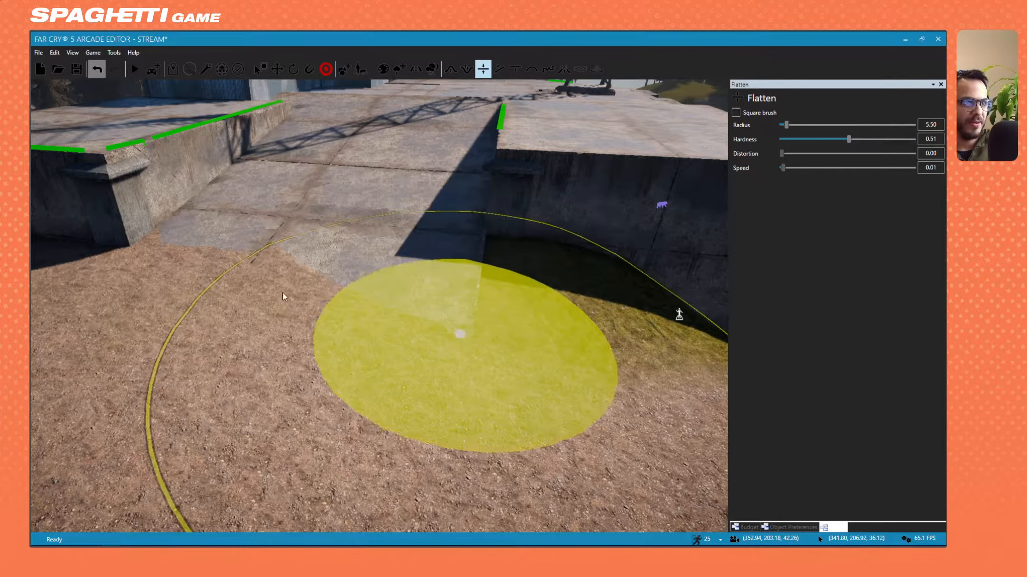
{"action": "key", "text": "s"}
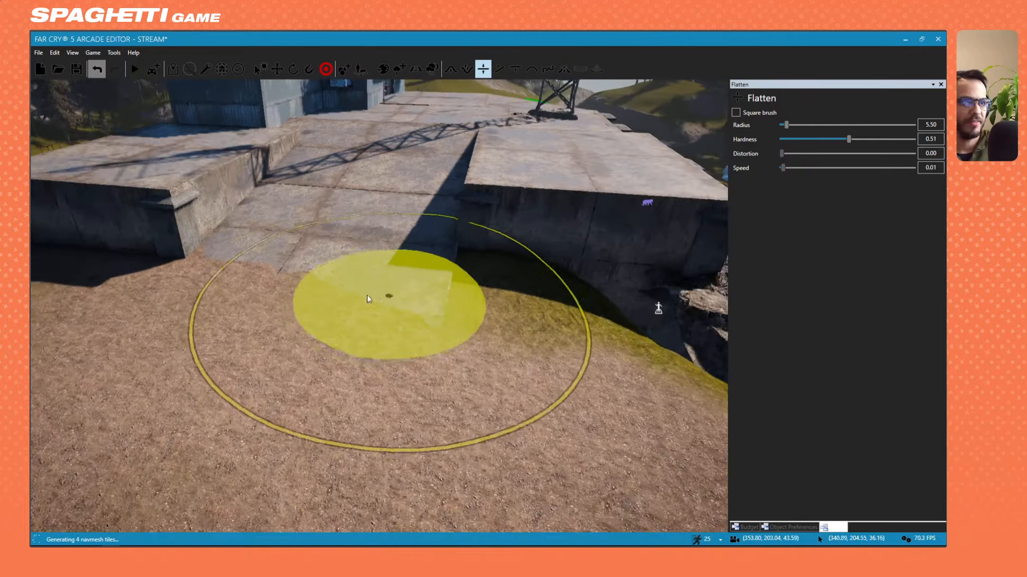
{"action": "mouse_move", "coordinate": [432, 329]}
{"action": "left_mouse_down"}
{"action": "mouse_move", "coordinate": [319, 313]}
{"action": "mouse_move", "coordinate": [393, 292]}
{"action": "mouse_move", "coordinate": [299, 280]}
{"action": "mouse_move", "coordinate": [362, 307]}
{"action": "mouse_move", "coordinate": [222, 275]}
{"action": "mouse_move", "coordinate": [395, 305]}
{"action": "mouse_move", "coordinate": [305, 294]}
{"action": "left_mouse_up"}
Flatten the yard's dirt along the concrete platform edge toward the blue building.
{"action": "right_click_drag", "start_coordinate": [306, 297], "coordinate": [357, 272]}
{"action": "key", "text": "s"}
{"action": "key", "text": "a"}
{"action": "mouse_move", "coordinate": [356, 272]}
{"action": "left_mouse_down"}
{"action": "mouse_move", "coordinate": [392, 264]}
{"action": "mouse_move", "coordinate": [362, 302]}
{"action": "mouse_move", "coordinate": [415, 276]}
{"action": "mouse_move", "coordinate": [463, 333]}
{"action": "left_mouse_up"}
{"action": "key", "text": "d"}
{"action": "right_click_drag", "start_coordinate": [463, 332], "coordinate": [371, 300]}
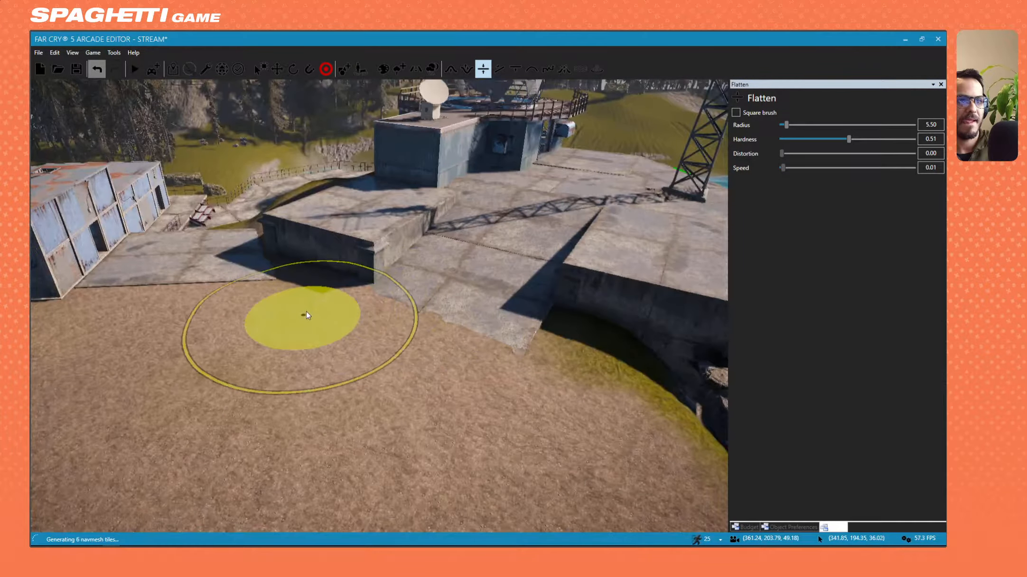
{"action": "left_click_drag", "start_coordinate": [289, 421], "coordinate": [335, 370]}
{"action": "key", "text": "d"}
{"action": "right_click_drag", "start_coordinate": [335, 369], "coordinate": [342, 359]}
{"action": "key", "text": "s"}
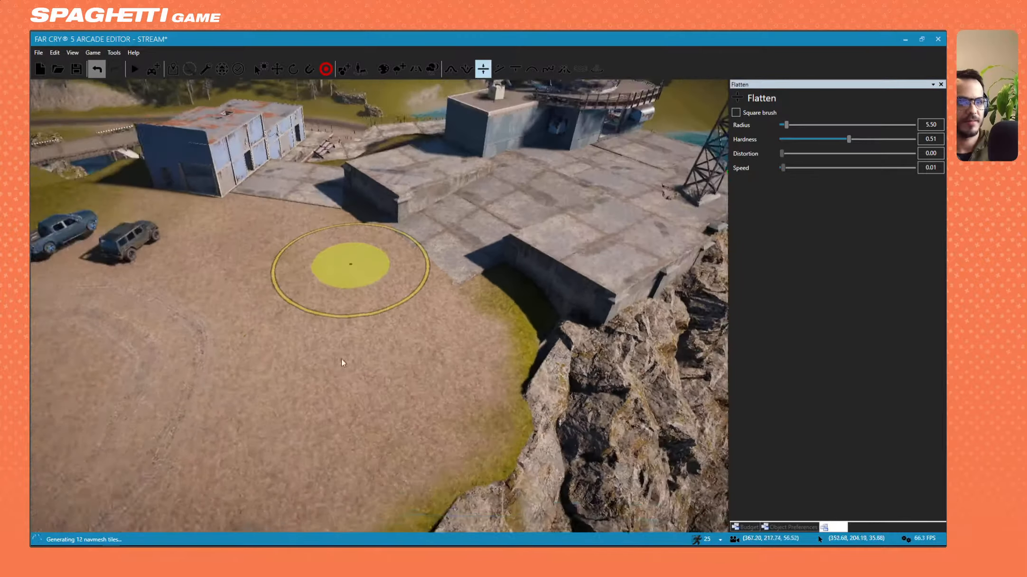
Survey the outpost from the helipad side across the yard to the rusty-roofed blue building.
{"action": "key", "text": "d"}
{"action": "mouse_move", "coordinate": [453, 339]}
{"action": "right_mouse_down"}
{"action": "mouse_move", "coordinate": [556, 311]}
{"action": "mouse_move", "coordinate": [366, 308]}
{"action": "right_mouse_up"}
{"action": "key", "text": "w"}
{"action": "key", "text": "d"}
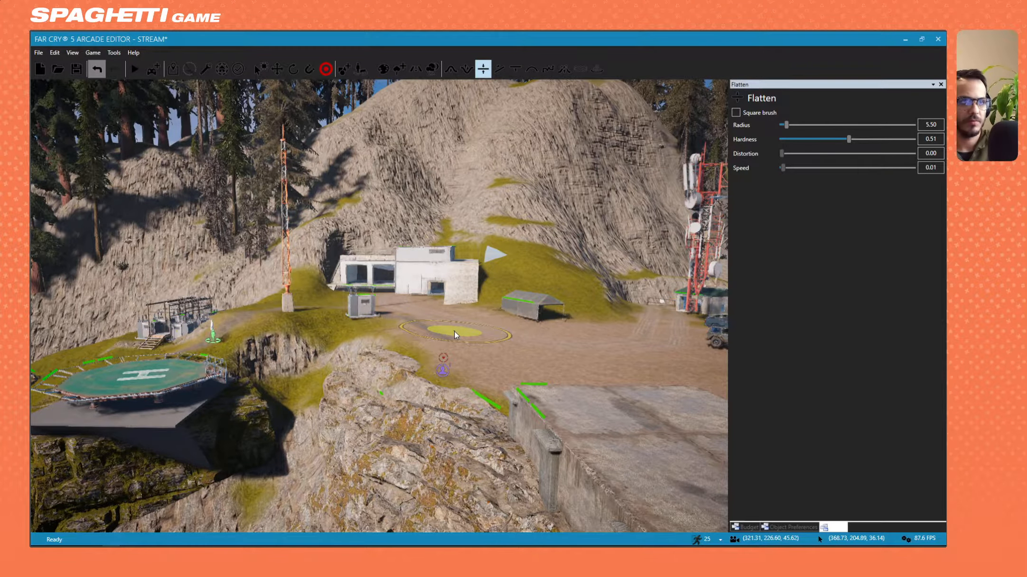
{"action": "key", "text": "s"}
{"action": "right_click_drag", "start_coordinate": [454, 331], "coordinate": [471, 378]}
{"action": "key", "text": "s"}
{"action": "key", "text": "d"}
{"action": "key", "text": "w"}
{"action": "key", "text": "a"}
{"action": "key", "text": "w"}
{"action": "key", "text": "a"}
{"action": "key", "text": "w"}
{"action": "key", "text": "a"}
{"action": "key", "text": "w"}
{"action": "key", "text": "w"}
Flatten the ground around the concrete slab in front of the rusty-roofed blue building.
{"action": "left_click", "coordinate": [383, 70]}
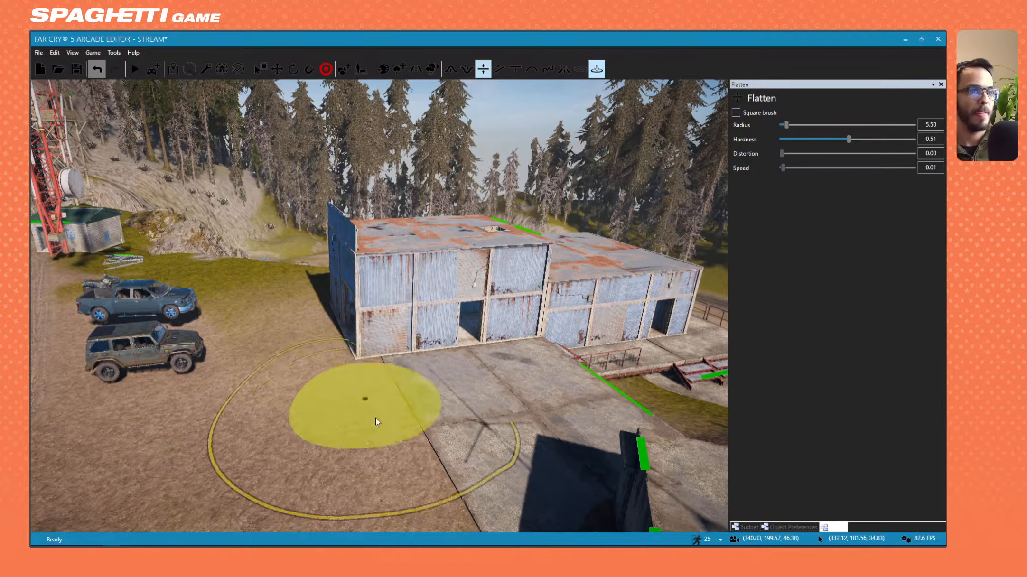
{"action": "mouse_move", "coordinate": [444, 387]}
{"action": "right_mouse_down"}
{"action": "mouse_move", "coordinate": [479, 387]}
{"action": "mouse_move", "coordinate": [489, 427]}
{"action": "mouse_move", "coordinate": [537, 375]}
{"action": "mouse_move", "coordinate": [545, 380]}
{"action": "mouse_move", "coordinate": [489, 399]}
{"action": "mouse_move", "coordinate": [441, 389]}
{"action": "mouse_move", "coordinate": [522, 357]}
{"action": "right_mouse_up"}
{"action": "key", "text": "w"}
{"action": "key", "text": "a"}
{"action": "key", "text": "d"}
{"action": "key", "text": "w"}
{"action": "mouse_move", "coordinate": [518, 370]}
{"action": "left_mouse_down"}
{"action": "mouse_move", "coordinate": [552, 363]}
{"action": "mouse_move", "coordinate": [369, 307]}
{"action": "left_mouse_up"}
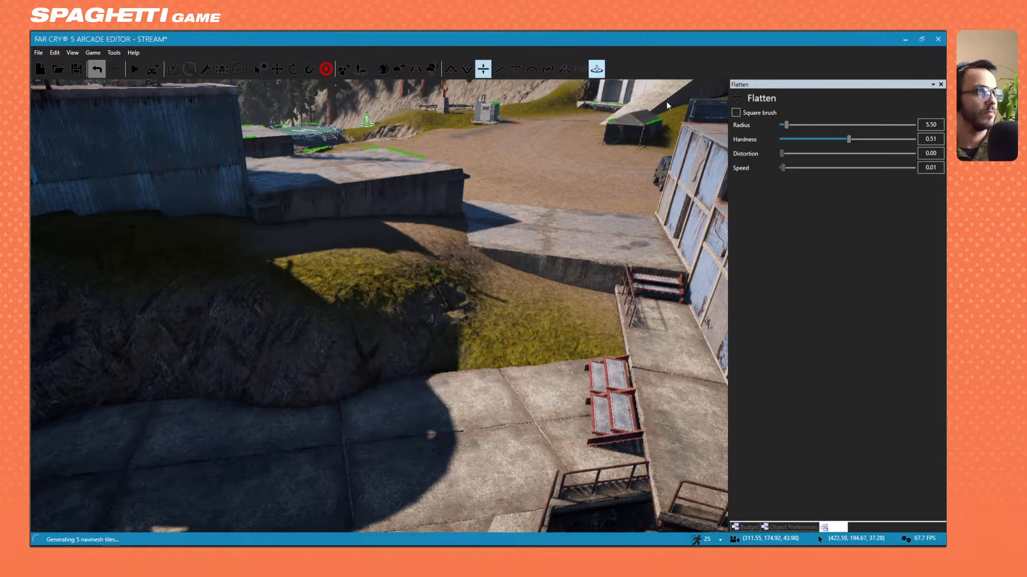
Try to level the grassy mound beside the concrete walkway with Terrain Set to Height at 34.08, and undo the strokes.
{"action": "left_click", "coordinate": [516, 70]}
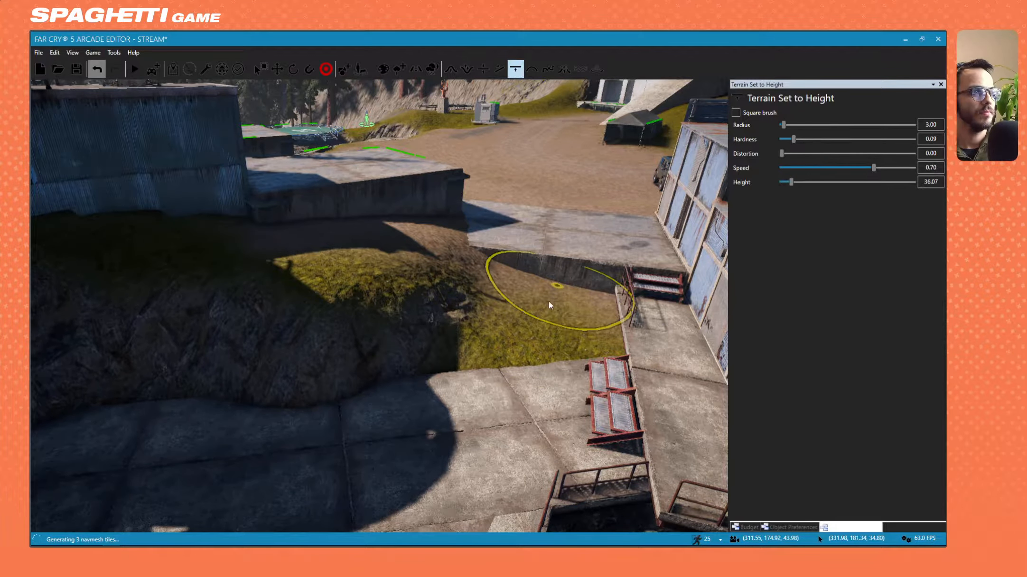
{"action": "mouse_move", "coordinate": [551, 354]}
{"action": "left_mouse_down"}
{"action": "mouse_move", "coordinate": [527, 345]}
{"action": "mouse_move", "coordinate": [425, 355]}
{"action": "mouse_move", "coordinate": [516, 339]}
{"action": "left_mouse_up"}
{"action": "mouse_move", "coordinate": [461, 363]}
{"action": "left_mouse_down"}
{"action": "mouse_move", "coordinate": [487, 304]}
{"action": "mouse_move", "coordinate": [482, 326]}
{"action": "mouse_move", "coordinate": [502, 341]}
{"action": "mouse_move", "coordinate": [413, 369]}
{"action": "mouse_move", "coordinate": [300, 317]}
{"action": "mouse_move", "coordinate": [406, 321]}
{"action": "mouse_move", "coordinate": [376, 334]}
{"action": "left_mouse_up"}
{"action": "scroll", "coordinate": [502, 343], "scroll_direction": "up", "scroll_amount": 3, "text": "ctrl"}
{"action": "key", "text": "a"}
{"action": "right_click_drag", "start_coordinate": [376, 334], "coordinate": [406, 353]}
{"action": "key", "text": "ctrl+z"}
{"action": "key", "text": "ctrl+z"}
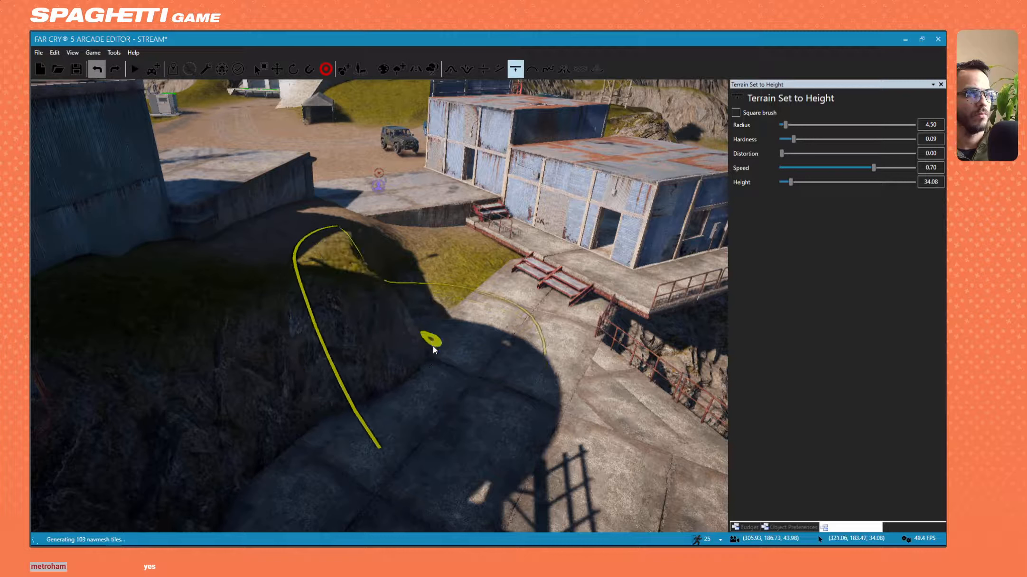
Cut back the mound's edge along the concrete walkway to height 34.08 with a radius 1.50 Set to Height brush.
{"action": "scroll", "coordinate": [433, 340], "scroll_direction": "down", "scroll_amount": 3, "text": "ctrl"}
{"action": "mouse_move", "coordinate": [433, 340]}
{"action": "left_mouse_down"}
{"action": "mouse_move", "coordinate": [418, 365]}
{"action": "mouse_move", "coordinate": [442, 349]}
{"action": "mouse_move", "coordinate": [409, 366]}
{"action": "mouse_move", "coordinate": [423, 336]}
{"action": "mouse_move", "coordinate": [321, 366]}
{"action": "mouse_move", "coordinate": [403, 391]}
{"action": "left_mouse_up"}
{"action": "key", "text": "d"}
{"action": "right_click_drag", "start_coordinate": [403, 390], "coordinate": [251, 377]}
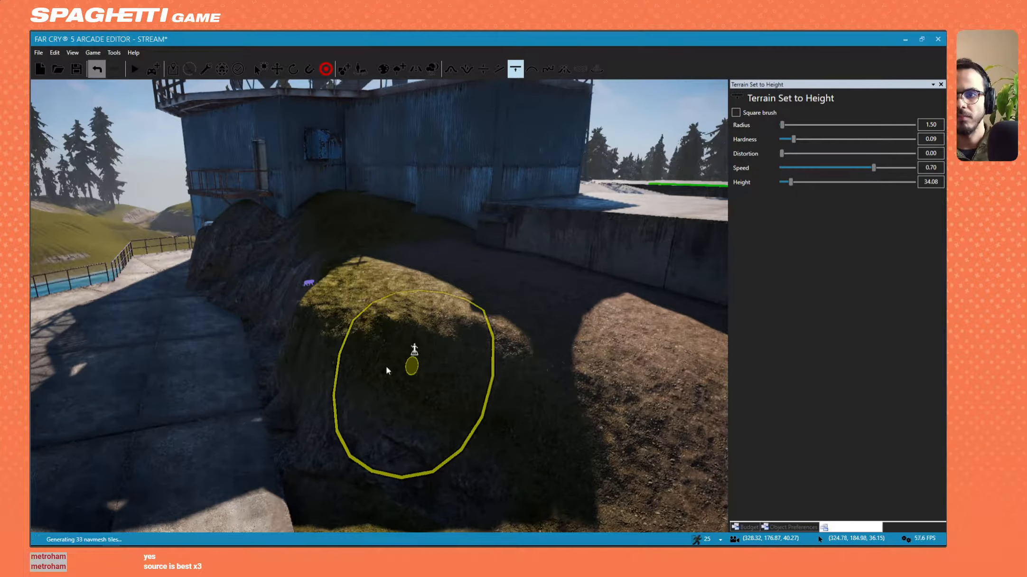
Examine the mound, the cliffside concrete platforms and the rocks in the lake below the dome building.
{"action": "key", "text": "s"}
{"action": "mouse_move", "coordinate": [384, 369]}
{"action": "right_mouse_down"}
{"action": "mouse_move", "coordinate": [560, 354]}
{"action": "mouse_move", "coordinate": [551, 340]}
{"action": "mouse_move", "coordinate": [409, 346]}
{"action": "mouse_move", "coordinate": [370, 337]}
{"action": "right_mouse_up"}
{"action": "key", "text": "d"}
{"action": "key", "text": "w"}
{"action": "right_click_drag", "start_coordinate": [511, 418], "coordinate": [702, 422]}
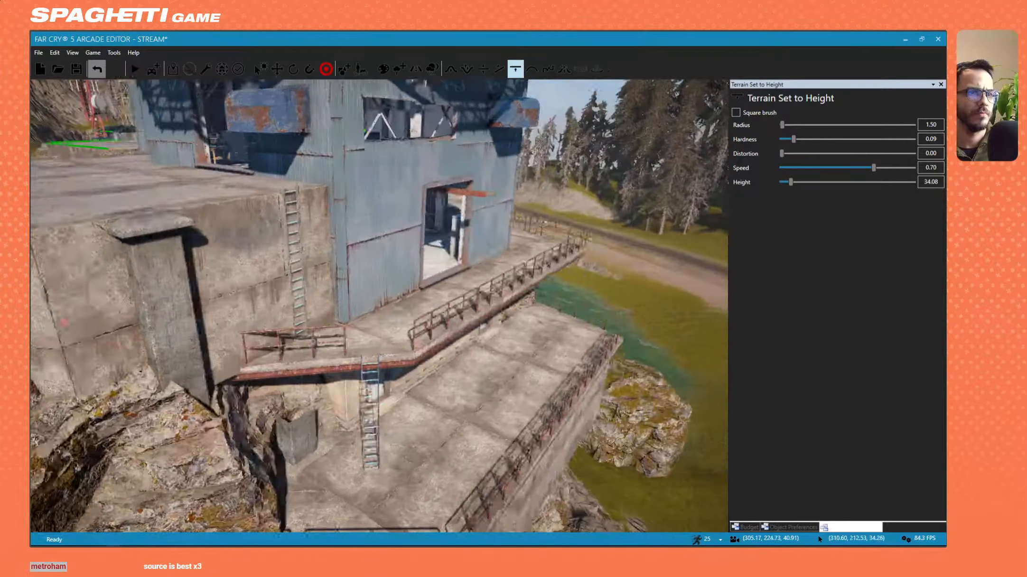
{"action": "key", "text": "a"}
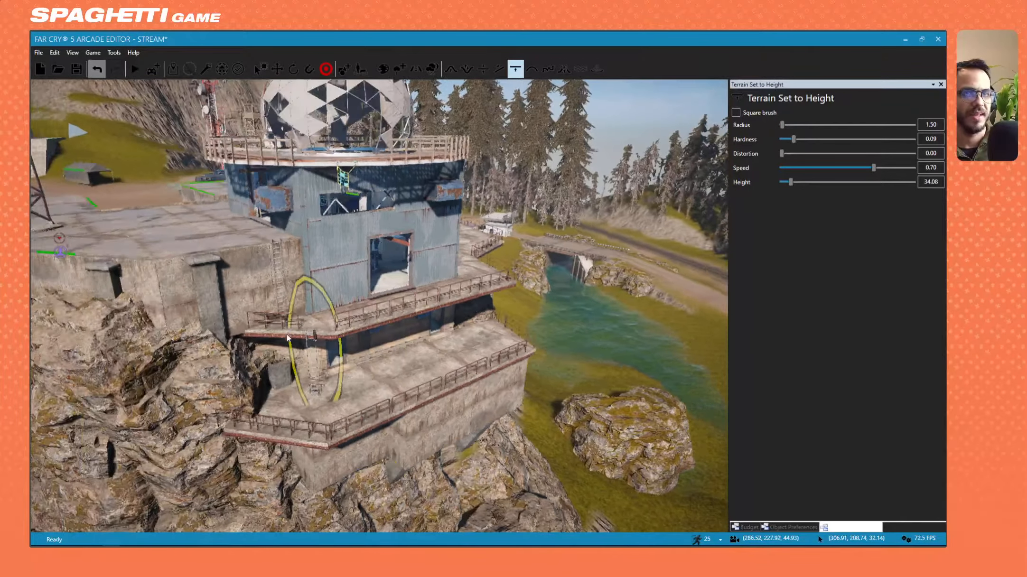
{"action": "right_click_drag", "start_coordinate": [315, 334], "coordinate": [260, 331]}
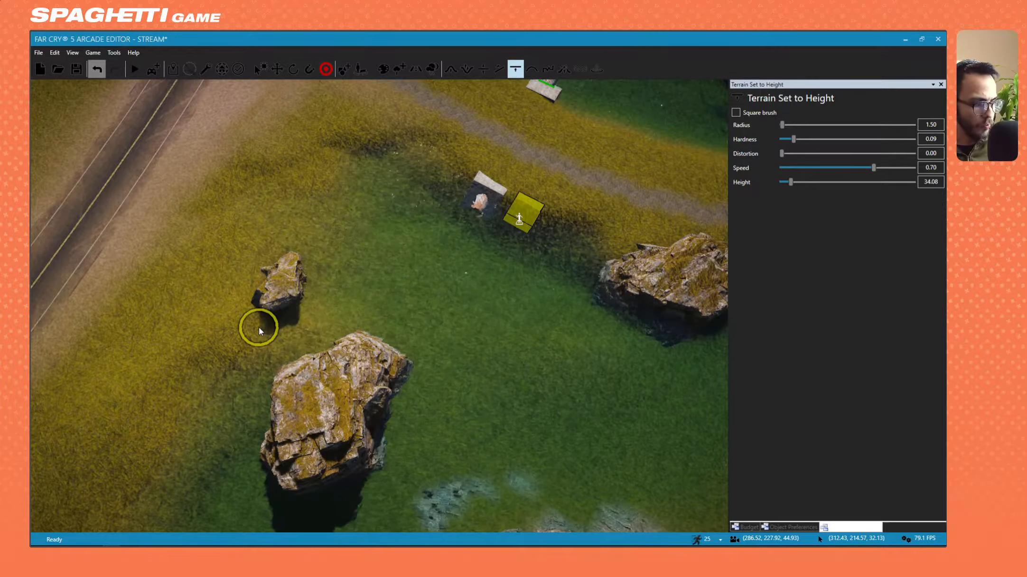
{"action": "right_click_drag", "start_coordinate": [288, 360], "coordinate": [389, 304]}
{"action": "right_click_drag", "start_coordinate": [284, 373], "coordinate": [418, 352]}
Examine the rocky mound under the balcony where it meets the blue metal wall.
{"action": "key", "text": "w"}
{"action": "mouse_move", "coordinate": [285, 351]}
{"action": "right_mouse_down"}
{"action": "mouse_move", "coordinate": [304, 370]}
{"action": "mouse_move", "coordinate": [301, 349]}
{"action": "mouse_move", "coordinate": [456, 335]}
{"action": "mouse_move", "coordinate": [380, 328]}
{"action": "mouse_move", "coordinate": [356, 306]}
{"action": "right_mouse_up"}
{"action": "key", "text": "w"}
{"action": "key", "text": "w"}
{"action": "key", "text": "s"}
{"action": "key", "text": "w"}
{"action": "right_click_drag", "start_coordinate": [259, 296], "coordinate": [268, 320]}
{"action": "key", "text": "s"}
{"action": "key", "text": "w"}
{"action": "key", "text": "s"}
{"action": "key", "text": "d"}
{"action": "key", "text": "w"}
{"action": "key", "text": "s"}
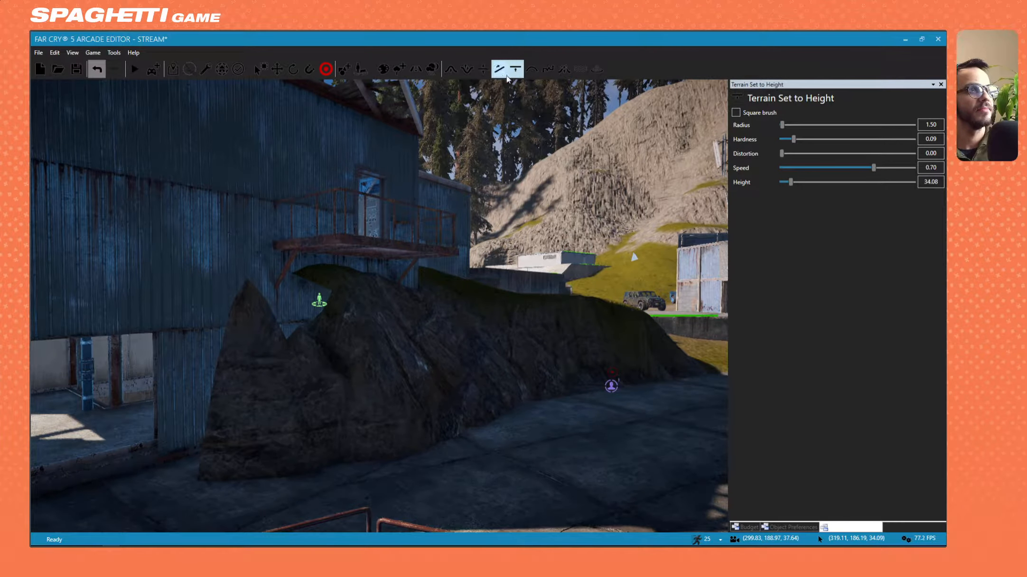
Try to cut a terrain hole of radius 1.65 in the rock spur against the blue metal wall, and undo it.
{"action": "left_click", "coordinate": [596, 69]}
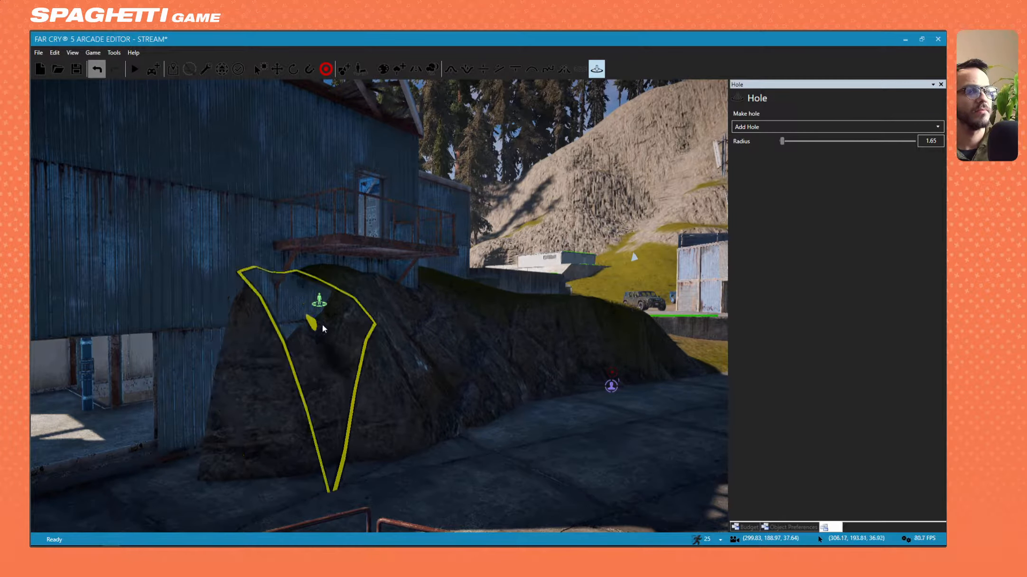
{"action": "key", "text": "a"}
{"action": "mouse_move", "coordinate": [317, 331]}
{"action": "right_mouse_down"}
{"action": "mouse_move", "coordinate": [306, 334]}
{"action": "mouse_move", "coordinate": [328, 341]}
{"action": "mouse_move", "coordinate": [285, 347]}
{"action": "mouse_move", "coordinate": [328, 340]}
{"action": "right_mouse_up"}
{"action": "key", "text": "w"}
{"action": "key", "text": "s"}
{"action": "key", "text": "s"}
{"action": "key", "text": "s"}
{"action": "key", "text": "w"}
{"action": "key", "text": "d"}
{"action": "right_click_drag", "start_coordinate": [318, 259], "coordinate": [265, 252]}
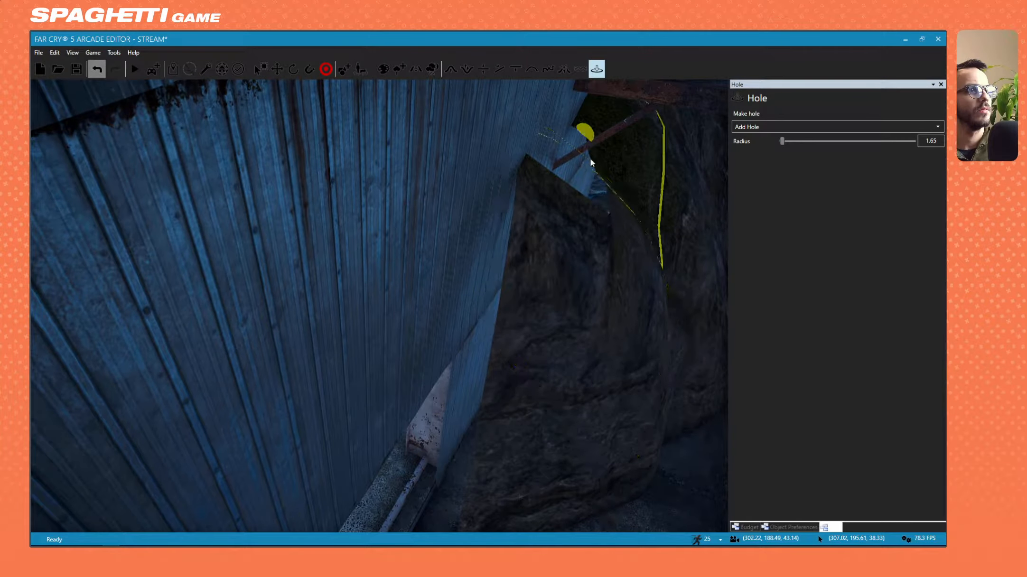
{"action": "mouse_move", "coordinate": [590, 163]}
{"action": "right_mouse_down"}
{"action": "mouse_move", "coordinate": [707, 166]}
{"action": "mouse_move", "coordinate": [674, 171]}
{"action": "mouse_move", "coordinate": [669, 147]}
{"action": "mouse_move", "coordinate": [574, 157]}
{"action": "mouse_move", "coordinate": [546, 188]}
{"action": "mouse_move", "coordinate": [527, 187]}
{"action": "mouse_move", "coordinate": [565, 185]}
{"action": "right_mouse_up"}
{"action": "key", "text": "w"}
{"action": "key", "text": "s"}
{"action": "key", "text": "w"}
{"action": "key", "text": "s"}
{"action": "right_click_drag", "start_coordinate": [374, 243], "coordinate": [336, 256]}
{"action": "left_click", "coordinate": [336, 274]}
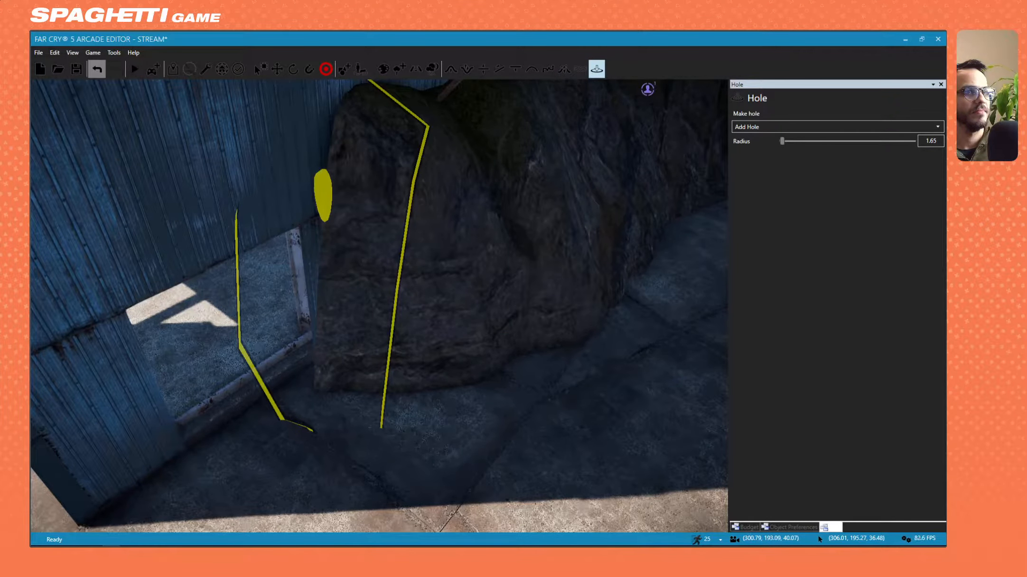
{"action": "key", "text": "ctrl+z"}
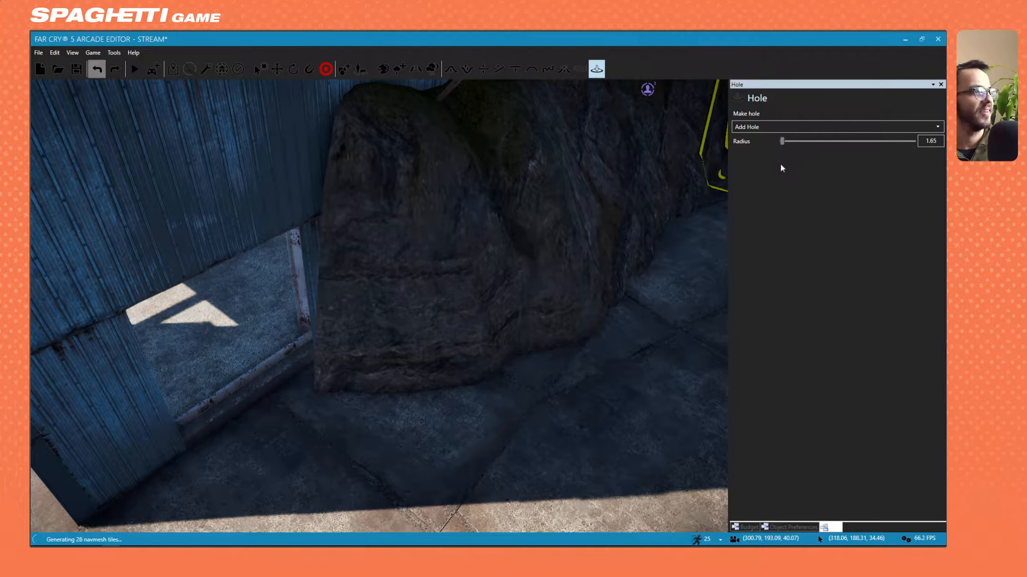
{"action": "left_click", "coordinate": [790, 128]}
{"action": "left_click", "coordinate": [790, 130]}
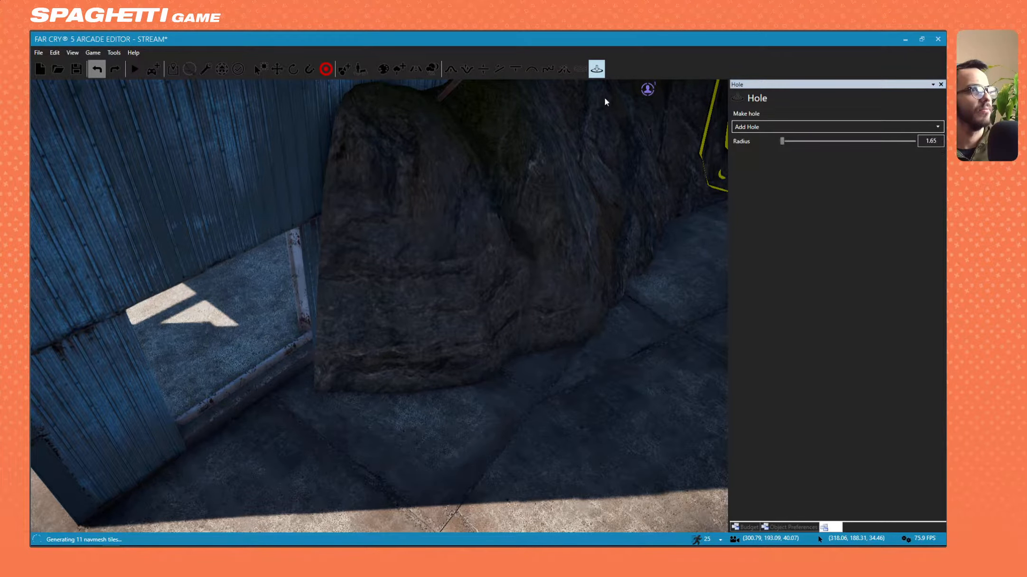
Cut away the rock spur against the blue metal wall to height 33.44 with the radius 1.50 Set to Height brush.
{"action": "left_click", "coordinate": [520, 71]}
{"action": "scroll", "coordinate": [371, 358], "scroll_direction": "down", "scroll_amount": 5}
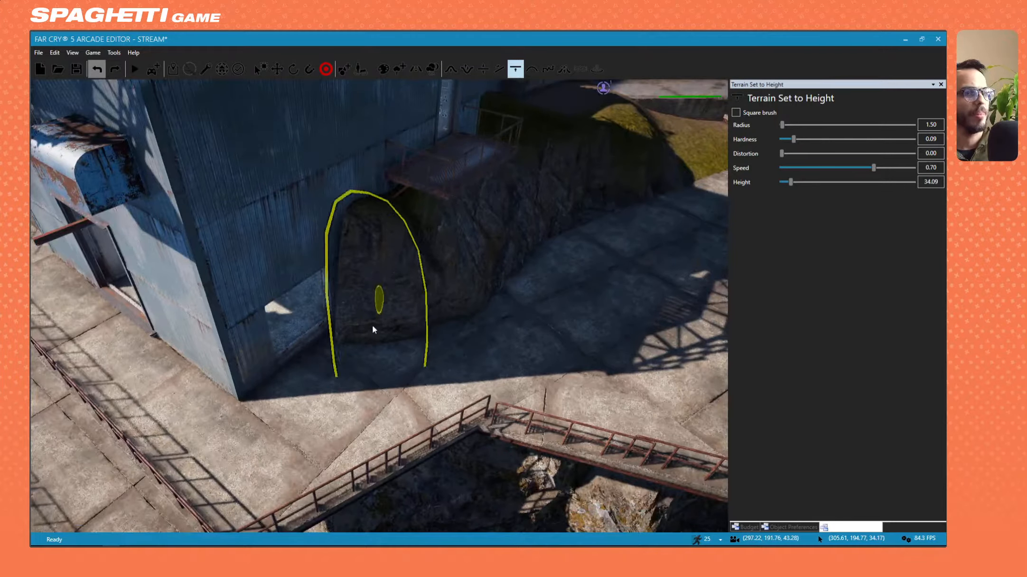
{"action": "left_click", "coordinate": [326, 343], "text": "ctrl"}
{"action": "mouse_move", "coordinate": [353, 348]}
{"action": "left_mouse_down"}
{"action": "mouse_move", "coordinate": [414, 290]}
{"action": "mouse_move", "coordinate": [372, 324]}
{"action": "mouse_move", "coordinate": [393, 336]}
{"action": "mouse_move", "coordinate": [454, 331]}
{"action": "mouse_move", "coordinate": [489, 321]}
{"action": "mouse_move", "coordinate": [440, 327]}
{"action": "mouse_move", "coordinate": [546, 290]}
{"action": "left_mouse_up"}
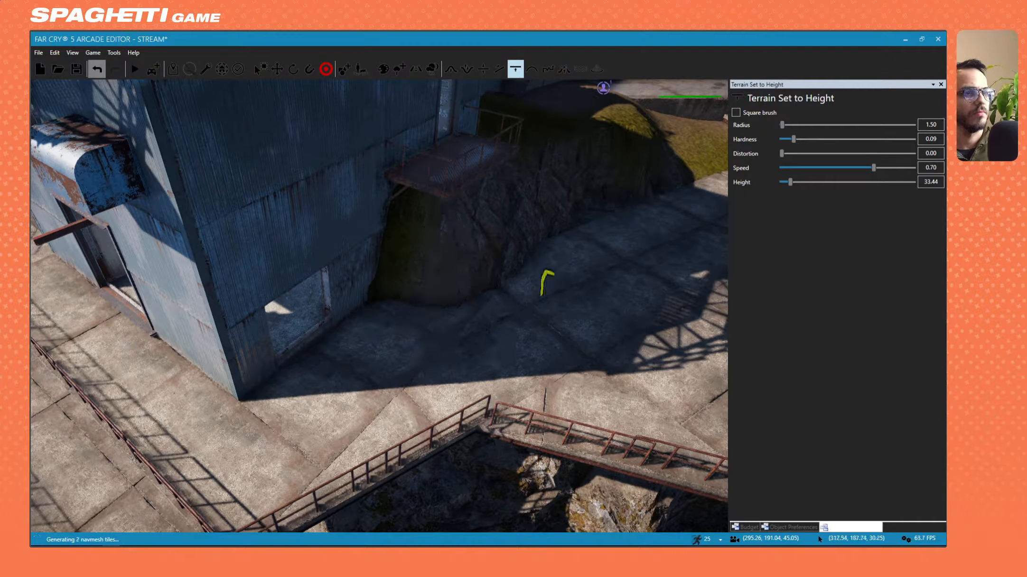
Examine the trimmed mound along the blue metal walls and the surroundings of the dome building.
{"action": "key", "text": "w"}
{"action": "right_click_drag", "start_coordinate": [437, 327], "coordinate": [497, 337]}
{"action": "key", "text": "a"}
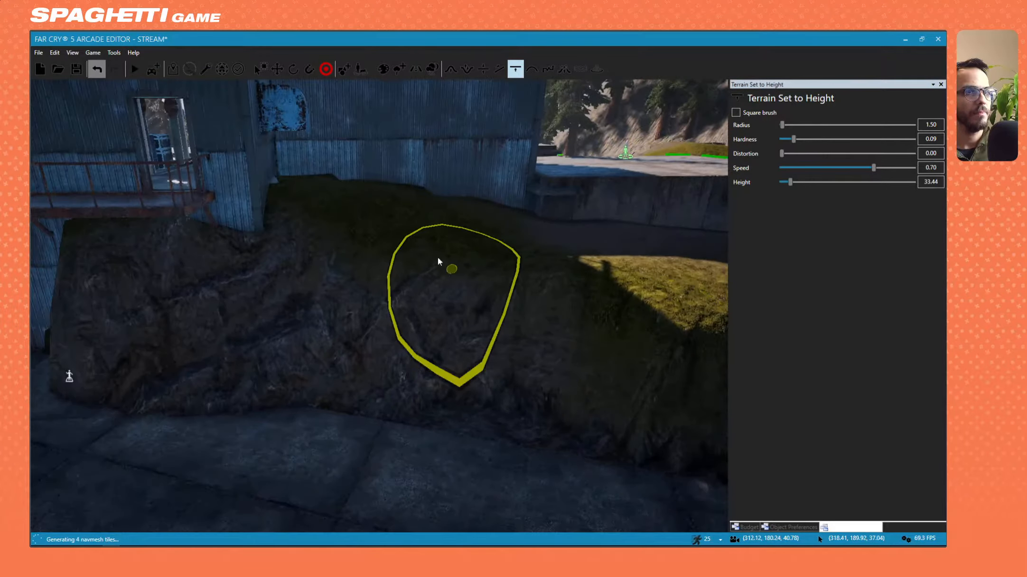
{"action": "key", "text": "d"}
{"action": "right_click_drag", "start_coordinate": [439, 261], "coordinate": [401, 247]}
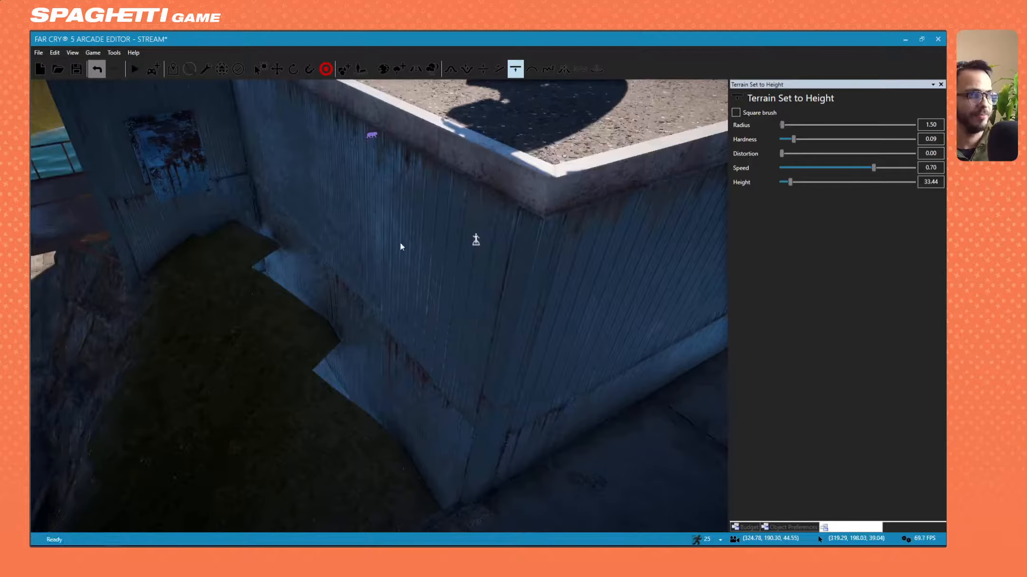
{"action": "key", "text": "a"}
{"action": "mouse_move", "coordinate": [262, 220]}
{"action": "right_mouse_down"}
{"action": "mouse_move", "coordinate": [296, 270]}
{"action": "mouse_move", "coordinate": [358, 266]}
{"action": "mouse_move", "coordinate": [371, 214]}
{"action": "mouse_move", "coordinate": [439, 200]}
{"action": "right_mouse_up"}
{"action": "key", "text": "a"}
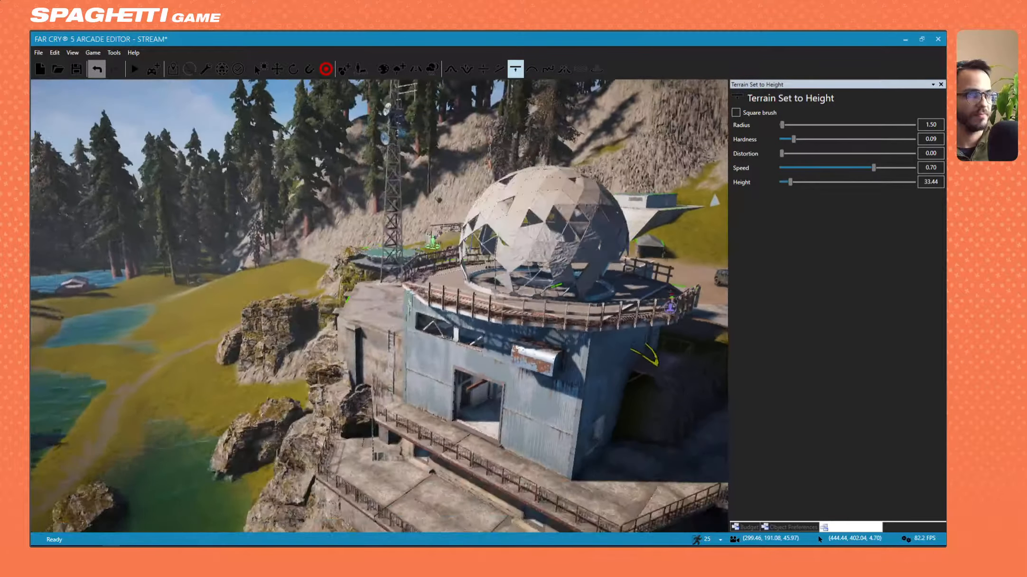
{"action": "key", "text": "a"}
{"action": "right_click_drag", "start_coordinate": [408, 244], "coordinate": [438, 257]}
{"action": "key", "text": "d"}
{"action": "right_click_drag", "start_coordinate": [266, 233], "coordinate": [252, 211]}
{"action": "key", "text": "w"}
{"action": "key", "text": "w"}
{"action": "mouse_move", "coordinate": [371, 238]}
{"action": "right_mouse_down"}
{"action": "mouse_move", "coordinate": [404, 243]}
{"action": "mouse_move", "coordinate": [321, 278]}
{"action": "right_mouse_up"}
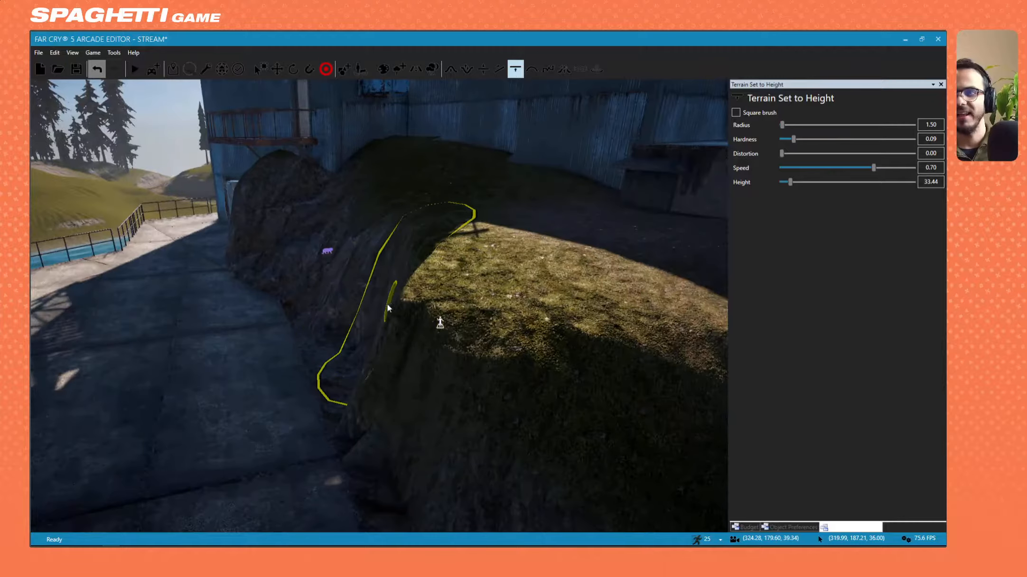
Smooth the mound's grassy ridge and rocky edge along the walkway with a radius 1.50, hardness 0.30, speed 0.71 brush.
{"action": "key", "text": "s"}
{"action": "right_click_drag", "start_coordinate": [390, 304], "coordinate": [432, 299]}
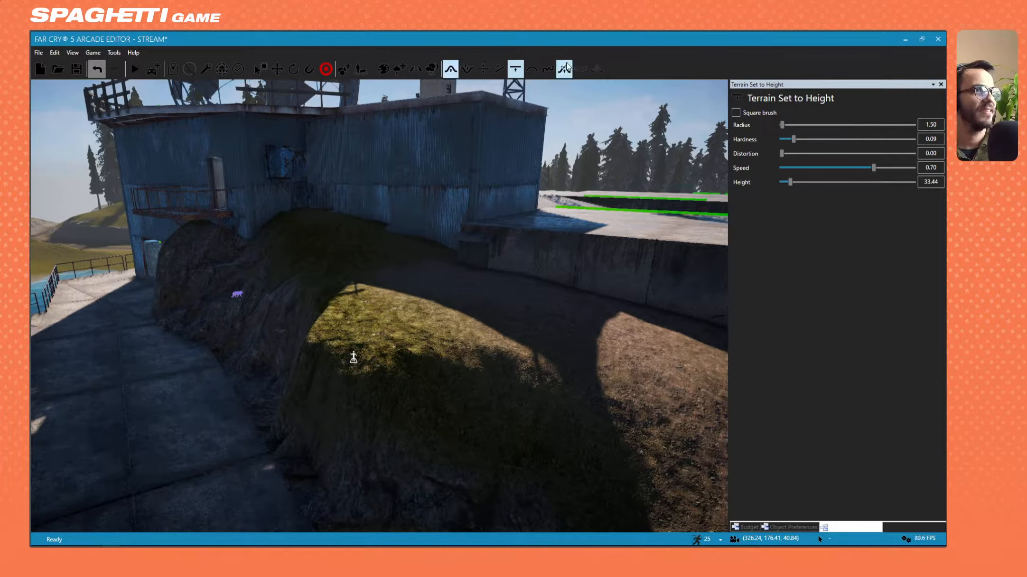
{"action": "left_click", "coordinate": [532, 69]}
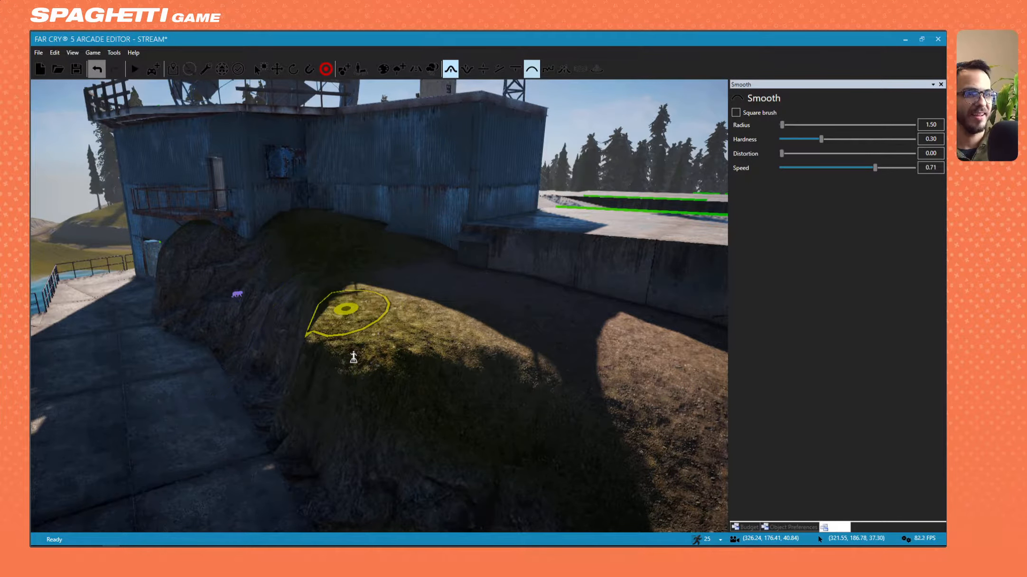
{"action": "scroll", "coordinate": [346, 308], "scroll_direction": "up", "scroll_amount": 3}
{"action": "mouse_move", "coordinate": [346, 308]}
{"action": "left_mouse_down"}
{"action": "mouse_move", "coordinate": [343, 329]}
{"action": "mouse_move", "coordinate": [376, 377]}
{"action": "mouse_move", "coordinate": [312, 406]}
{"action": "mouse_move", "coordinate": [280, 394]}
{"action": "mouse_move", "coordinate": [339, 295]}
{"action": "mouse_move", "coordinate": [272, 326]}
{"action": "left_mouse_up"}
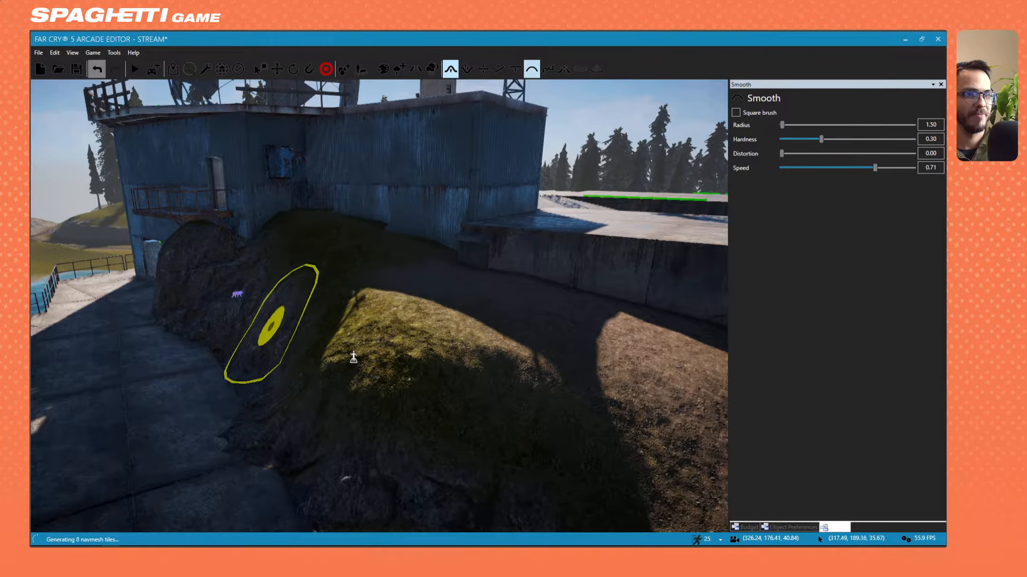
{"action": "key", "text": "a"}
{"action": "mouse_move", "coordinate": [271, 326]}
{"action": "right_mouse_down"}
{"action": "mouse_move", "coordinate": [314, 252]}
{"action": "mouse_move", "coordinate": [380, 290]}
{"action": "right_mouse_up"}
{"action": "mouse_move", "coordinate": [419, 264]}
{"action": "left_mouse_down"}
{"action": "mouse_move", "coordinate": [502, 240]}
{"action": "mouse_move", "coordinate": [529, 265]}
{"action": "mouse_move", "coordinate": [624, 284]}
{"action": "mouse_move", "coordinate": [489, 291]}
{"action": "mouse_move", "coordinate": [510, 280]}
{"action": "mouse_move", "coordinate": [504, 289]}
{"action": "left_mouse_up"}
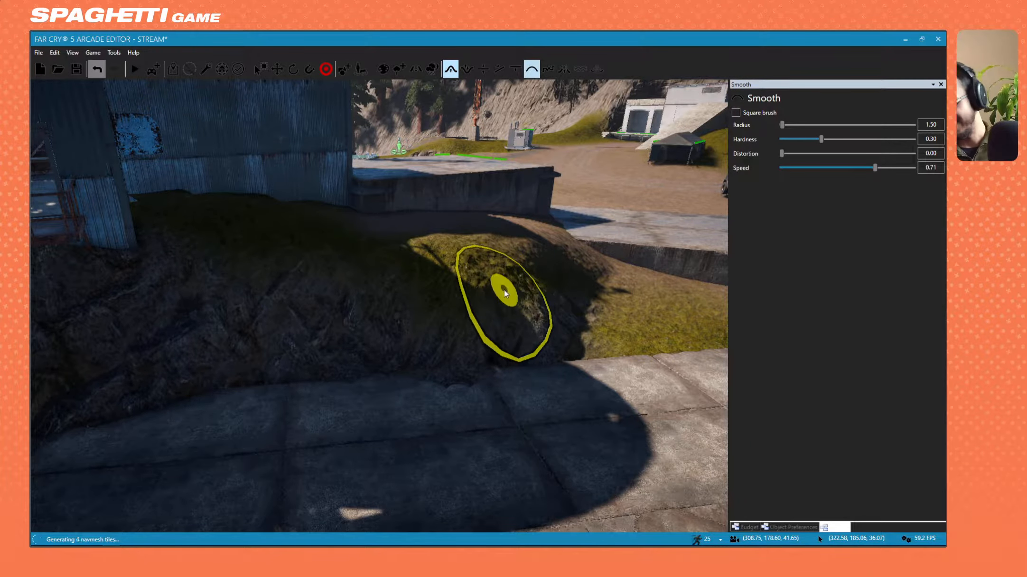
{"action": "key", "text": "a"}
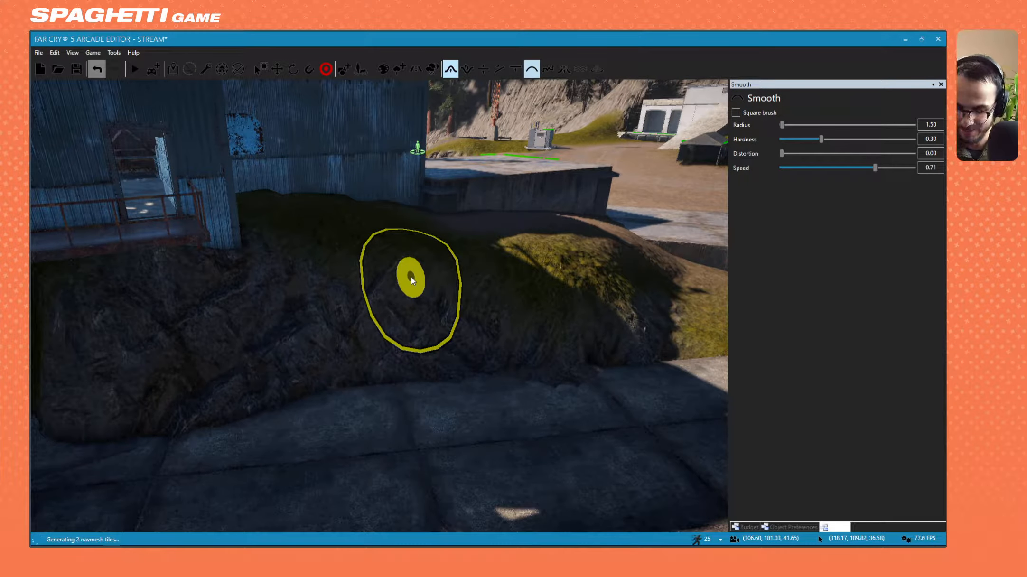
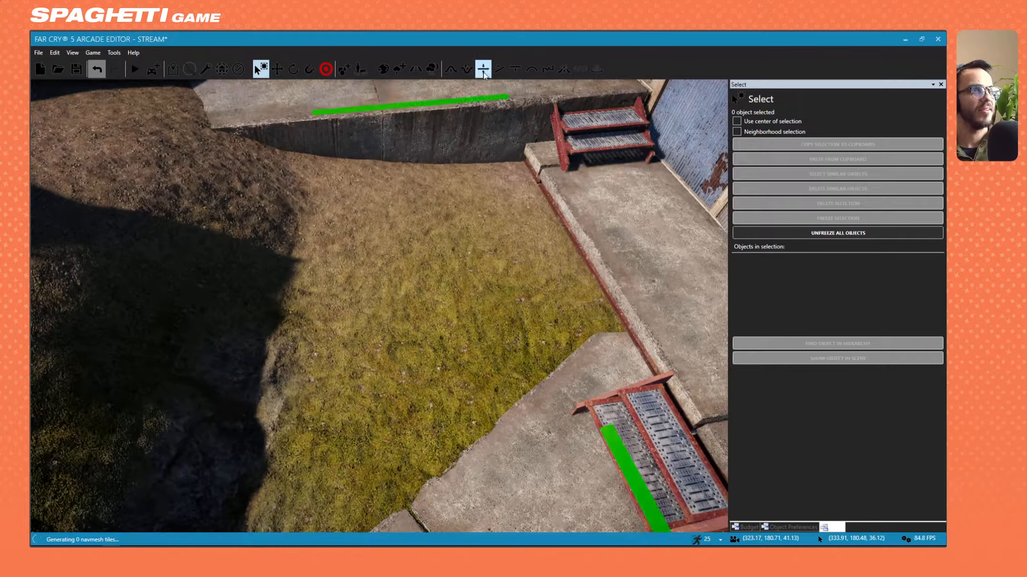
Level the grassy patch beside the warehouse platform to height 34.64 with the radius 1.50 Set to Height brush.
{"action": "left_click", "coordinate": [515, 69]}
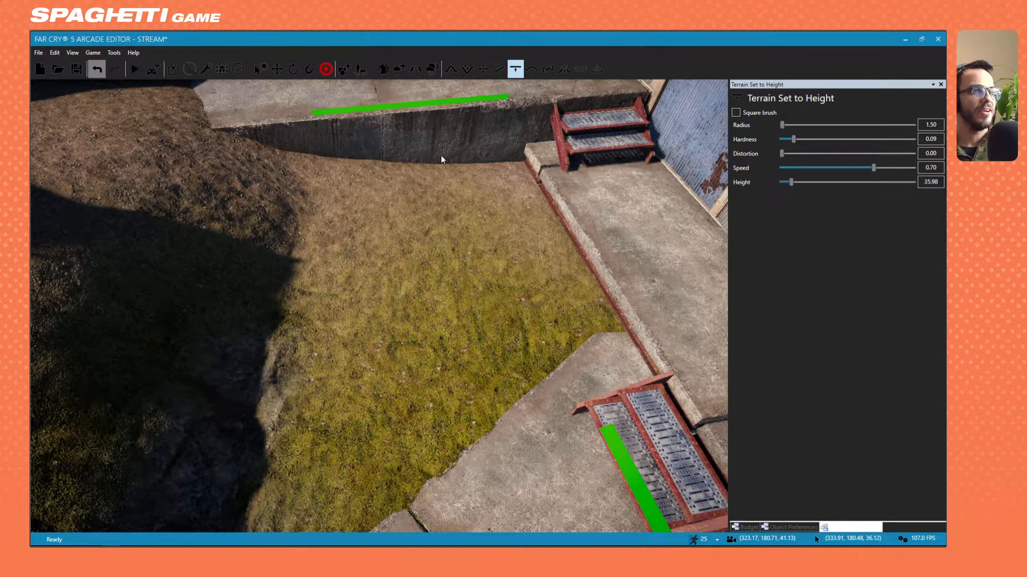
{"action": "left_click", "coordinate": [475, 199], "text": "ctrl"}
{"action": "mouse_move", "coordinate": [516, 192]}
{"action": "left_mouse_down"}
{"action": "mouse_move", "coordinate": [515, 179]}
{"action": "mouse_move", "coordinate": [512, 221]}
{"action": "mouse_move", "coordinate": [542, 260]}
{"action": "mouse_move", "coordinate": [587, 291]}
{"action": "mouse_move", "coordinate": [326, 331]}
{"action": "left_mouse_up"}
{"action": "key", "text": "w"}
{"action": "right_click_drag", "start_coordinate": [325, 331], "coordinate": [384, 261]}
{"action": "right_click_drag", "start_coordinate": [401, 452], "coordinate": [210, 366]}
{"action": "key", "text": "s"}
{"action": "key", "text": "d"}
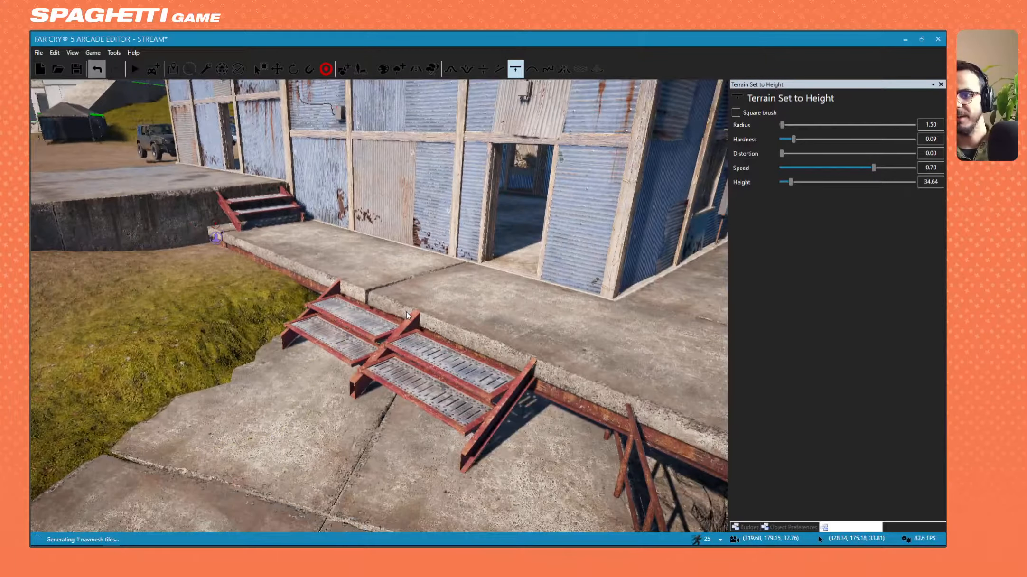
{"action": "key", "text": "s"}
{"action": "right_click_drag", "start_coordinate": [406, 312], "coordinate": [364, 343]}
{"action": "key", "text": "w"}
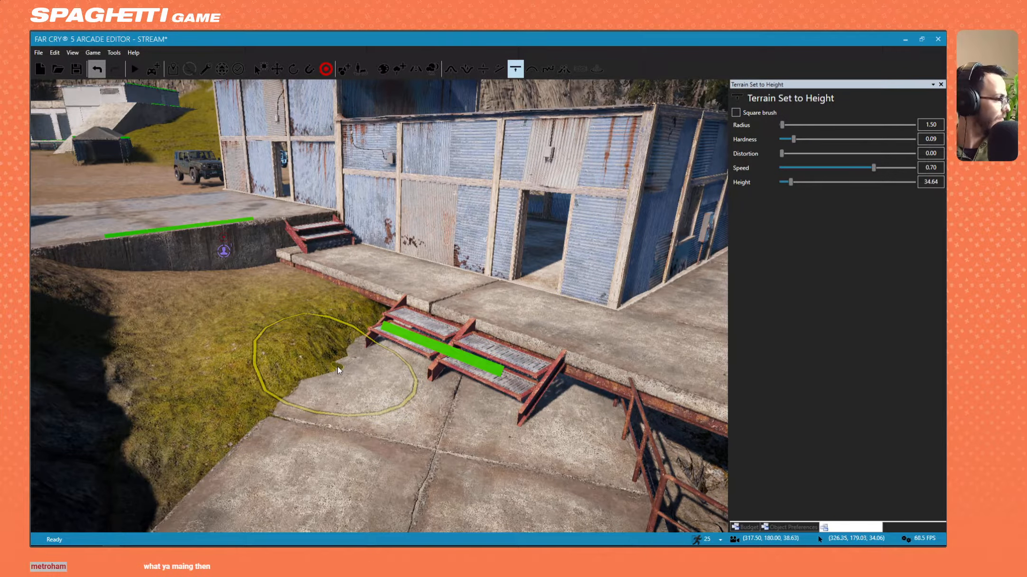
Try to level the ground below the concrete retaining wall to height 34.71, and undo it.
{"action": "right_click_drag", "start_coordinate": [343, 367], "coordinate": [347, 355]}
{"action": "key", "text": "w"}
{"action": "key", "text": "d"}
{"action": "left_click", "coordinate": [271, 339]}
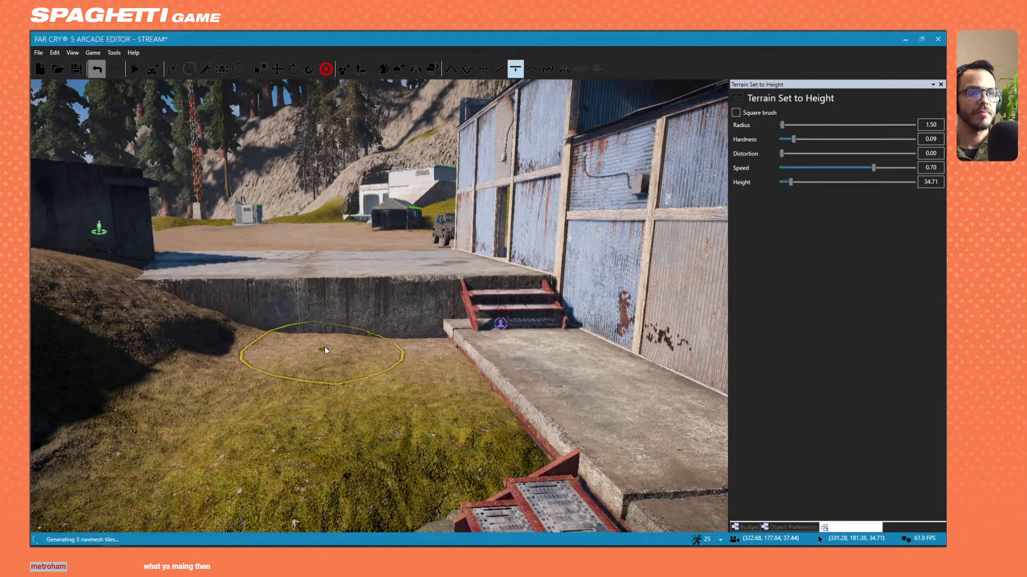
{"action": "key", "text": "ctrl+z"}
Examine the grassy slope by the retaining wall and the concrete walkway below the dome building.
{"action": "key", "text": "s"}
{"action": "right_click_drag", "start_coordinate": [420, 365], "coordinate": [393, 360]}
{"action": "key", "text": "w"}
{"action": "key", "text": "d"}
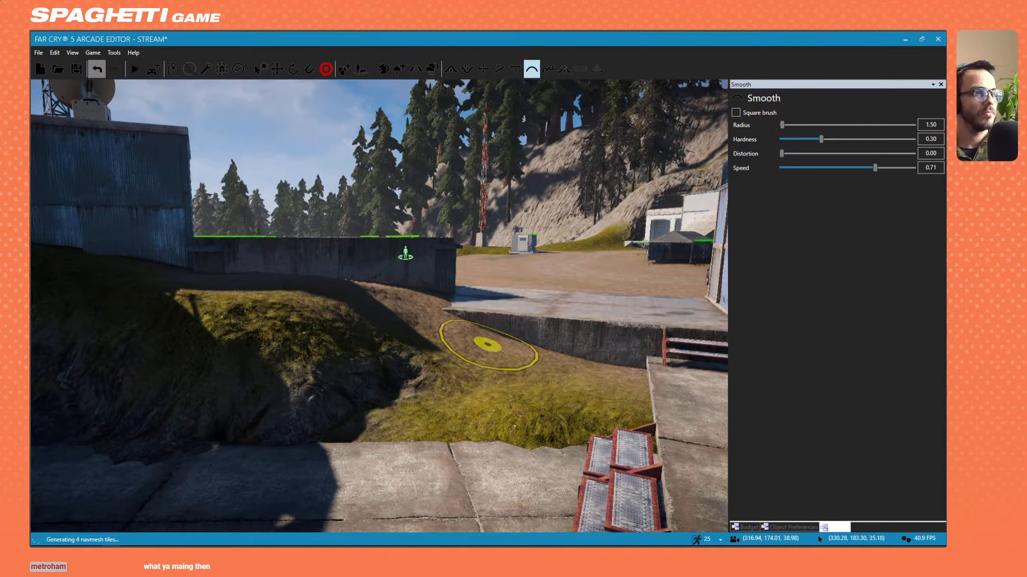
{"action": "mouse_move", "coordinate": [488, 345]}
{"action": "right_mouse_down"}
{"action": "mouse_move", "coordinate": [565, 342]}
{"action": "mouse_move", "coordinate": [596, 304]}
{"action": "mouse_move", "coordinate": [602, 332]}
{"action": "mouse_move", "coordinate": [532, 332]}
{"action": "mouse_move", "coordinate": [546, 375]}
{"action": "mouse_move", "coordinate": [531, 403]}
{"action": "mouse_move", "coordinate": [494, 432]}
{"action": "mouse_move", "coordinate": [418, 437]}
{"action": "right_mouse_up"}
{"action": "key", "text": "a"}
{"action": "key", "text": "w"}
{"action": "key", "text": "s"}
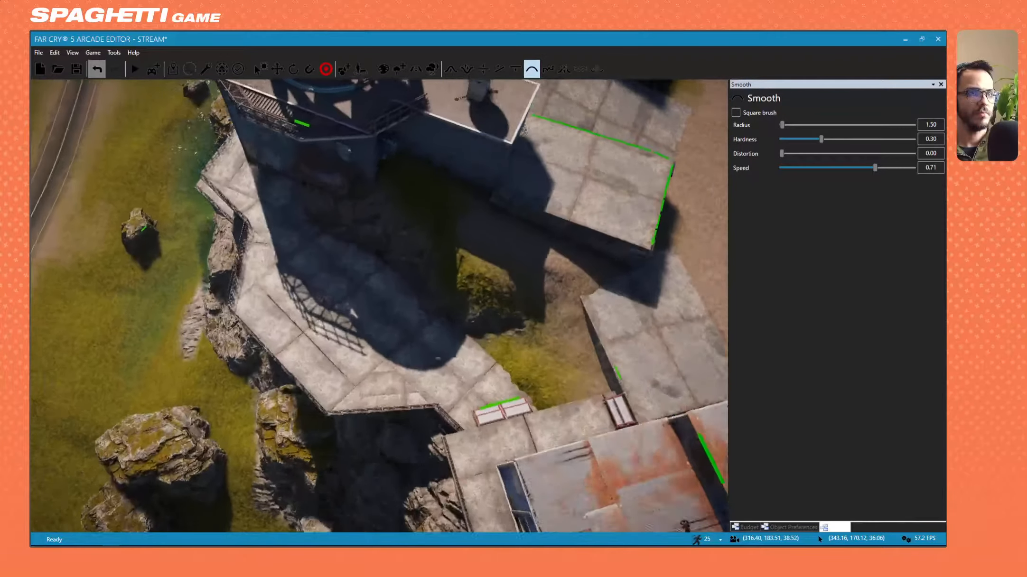
{"action": "key", "text": "w"}
{"action": "right_click_drag", "start_coordinate": [493, 280], "coordinate": [466, 269]}
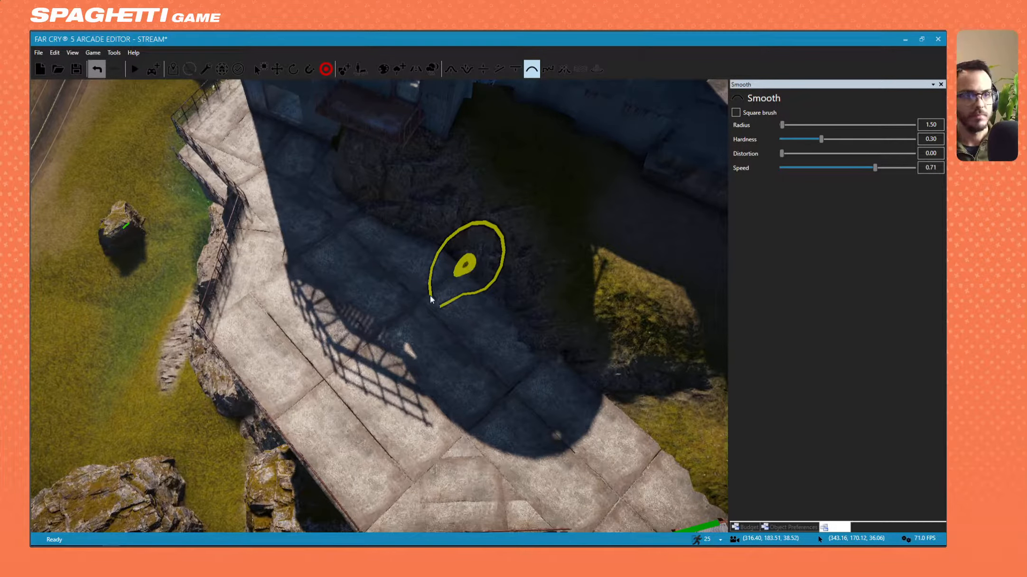
{"action": "key", "text": "w"}
{"action": "mouse_move", "coordinate": [431, 300]}
{"action": "right_mouse_down"}
{"action": "mouse_move", "coordinate": [492, 228]}
{"action": "mouse_move", "coordinate": [501, 240]}
{"action": "mouse_move", "coordinate": [610, 145]}
{"action": "mouse_move", "coordinate": [399, 273]}
{"action": "mouse_move", "coordinate": [426, 300]}
{"action": "right_mouse_up"}
{"action": "key", "text": "s"}
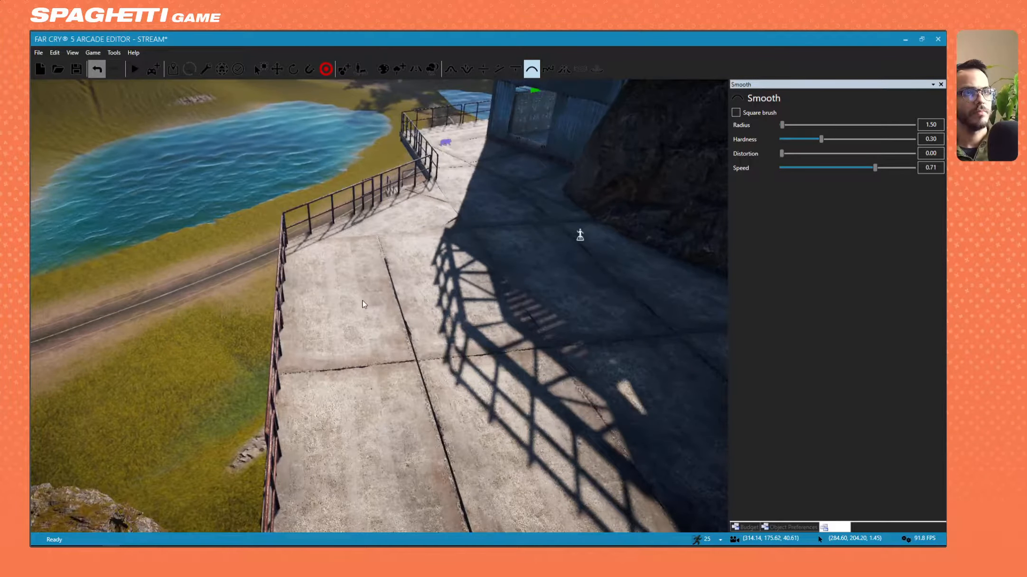
Delete two Catwalk Concrete Platform 01 slabs along the walkway's lakeside railing.
{"action": "left_click", "coordinate": [345, 72]}
{"action": "left_click", "coordinate": [348, 273]}
{"action": "left_click", "coordinate": [368, 459], "text": "ctrl"}
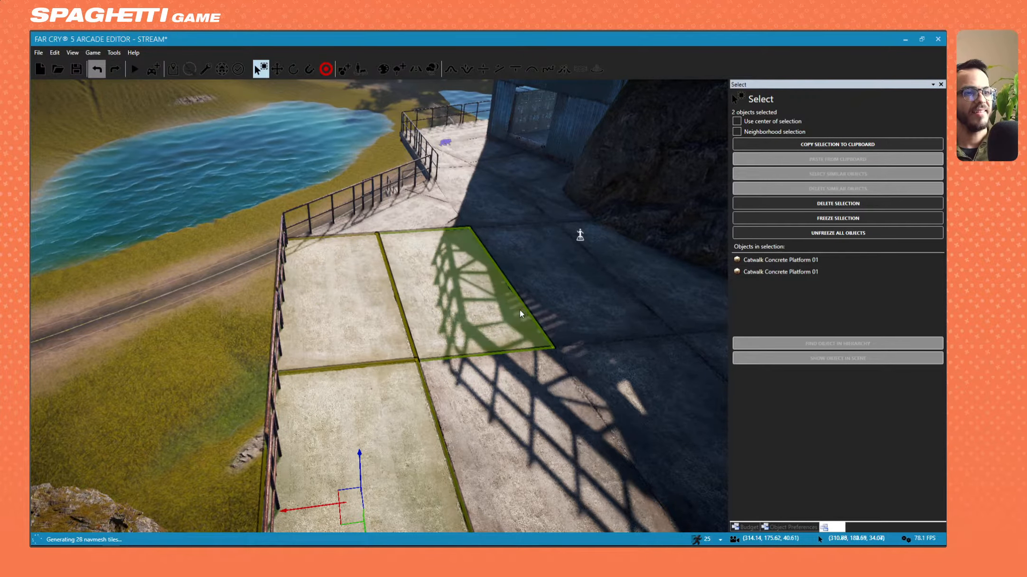
{"action": "right_click_drag", "start_coordinate": [521, 314], "coordinate": [484, 363]}
{"action": "key", "text": "d"}
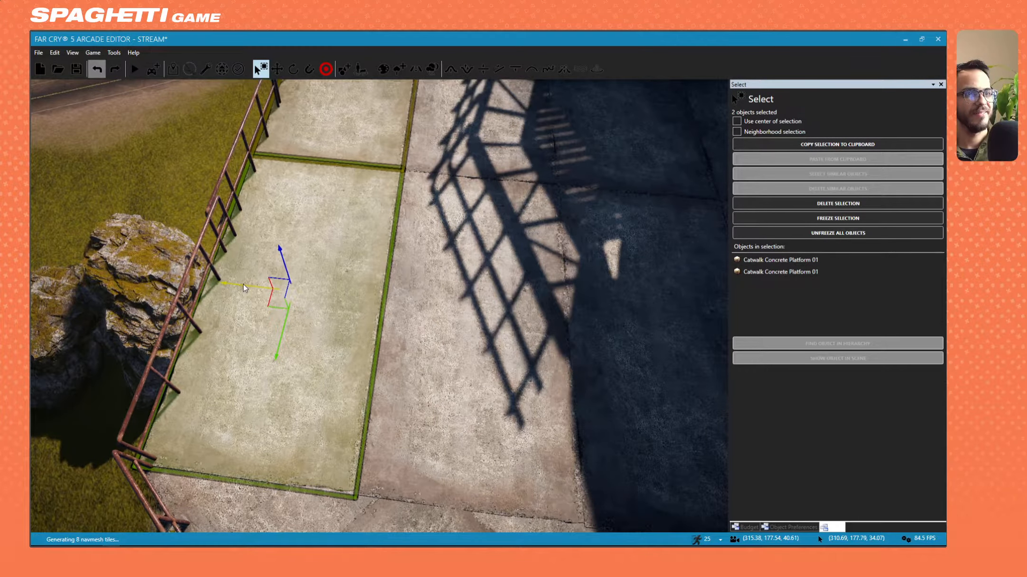
{"action": "key", "text": "Delete"}
Delete the overlapping Catwalk Concrete Platform 01 slab beside the railing near the red metal stairs.
{"action": "key", "text": "w"}
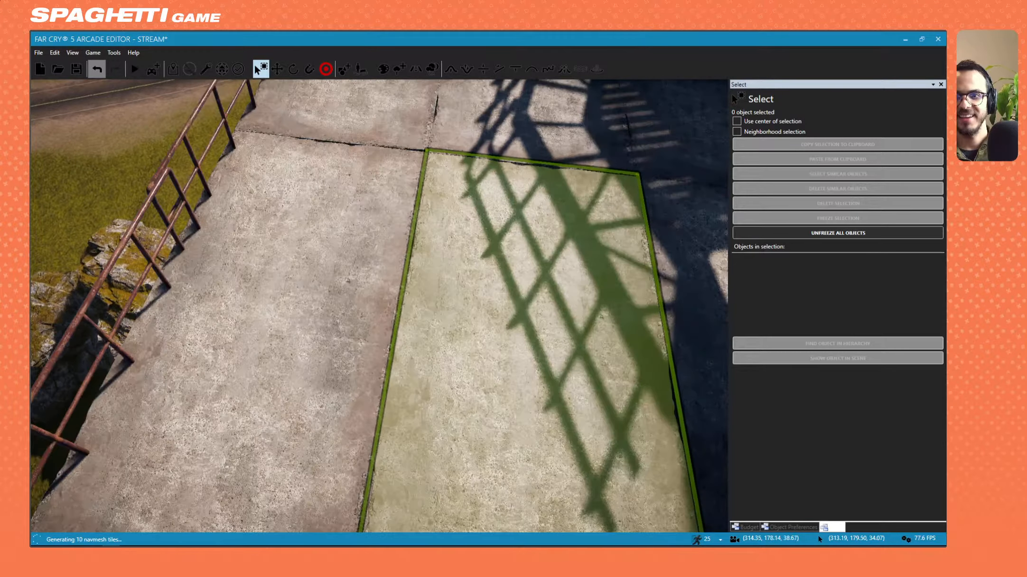
{"action": "right_click_drag", "start_coordinate": [532, 304], "coordinate": [496, 277]}
{"action": "key", "text": "w"}
{"action": "key", "text": "s"}
{"action": "key", "text": "w"}
{"action": "left_click", "coordinate": [499, 290]}
{"action": "right_click_drag", "start_coordinate": [382, 406], "coordinate": [455, 304]}
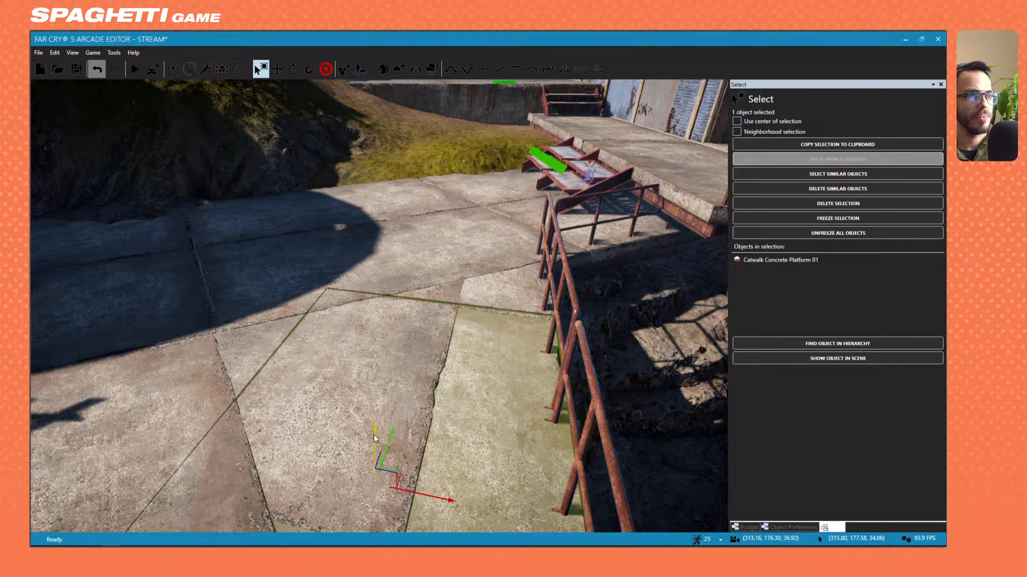
{"action": "left_click_drag", "start_coordinate": [375, 438], "coordinate": [375, 354]}
{"action": "key", "text": "Delete"}
Try to delete the neighbouring concrete slab at the walkway's bend, and undo it.
{"action": "key", "text": "s"}
{"action": "mouse_move", "coordinate": [378, 284]}
{"action": "right_mouse_down"}
{"action": "mouse_move", "coordinate": [394, 306]}
{"action": "mouse_move", "coordinate": [380, 290]}
{"action": "right_mouse_up"}
{"action": "key", "text": "2"}
{"action": "key", "text": "w"}
{"action": "left_click", "coordinate": [373, 284]}
{"action": "key", "text": "Delete"}
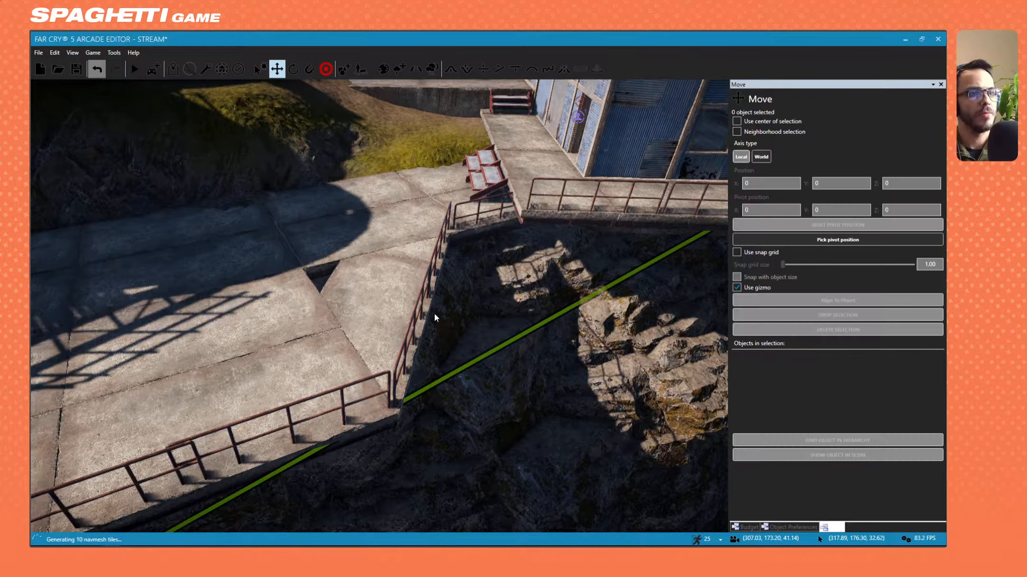
{"action": "key", "text": "ctrl+z"}
{"action": "key", "text": "ctrl+z"}
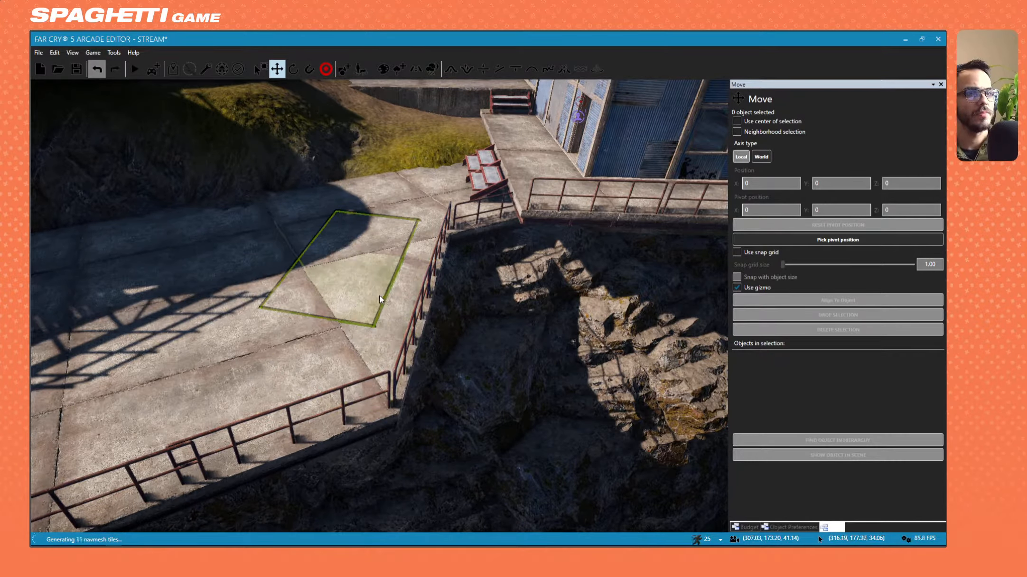
Shift the Catwalk Concrete Platform 01 slab at the walkway's bend sideways, away from the railing, to line up with its neighbours.
{"action": "left_click", "coordinate": [378, 285]}
{"action": "left_click_drag", "start_coordinate": [380, 256], "coordinate": [312, 261]}
{"action": "right_click_drag", "start_coordinate": [318, 264], "coordinate": [430, 285]}
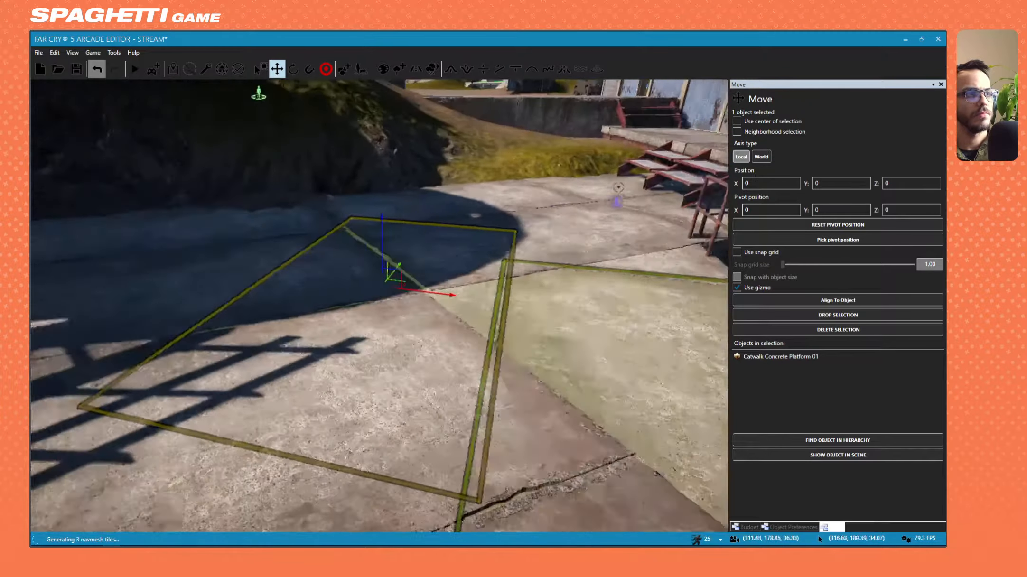
{"action": "scroll", "coordinate": [437, 290], "scroll_direction": "up", "scroll_amount": 3}
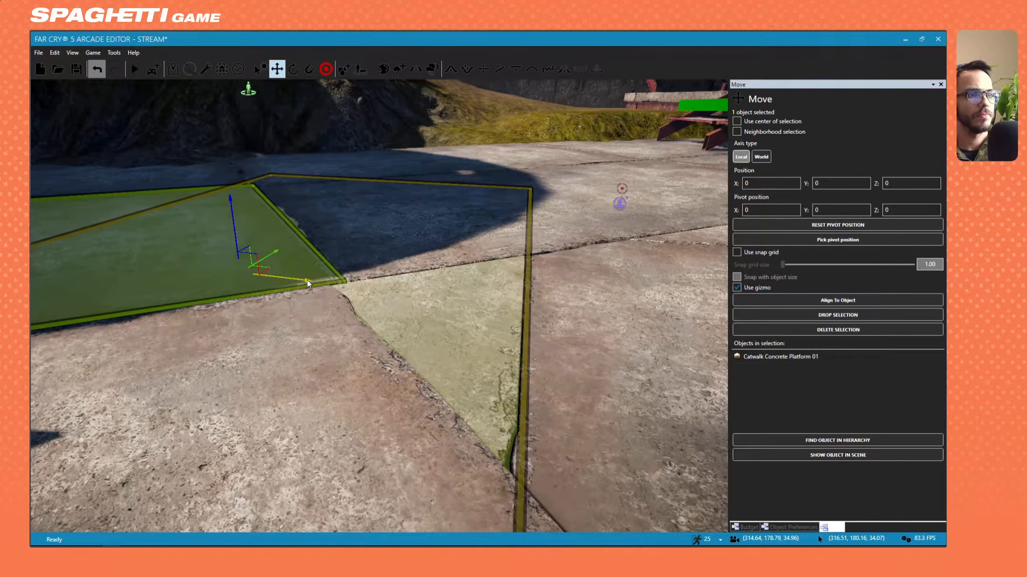
{"action": "left_click_drag", "start_coordinate": [308, 279], "coordinate": [310, 280]}
{"action": "left_click", "coordinate": [412, 409]}
Place a copy of the lakeside rock Rock Med Cover Alpine Forest 07 on the grassy mound beside the walkway.
{"action": "scroll", "coordinate": [412, 409], "scroll_direction": "down", "scroll_amount": 10}
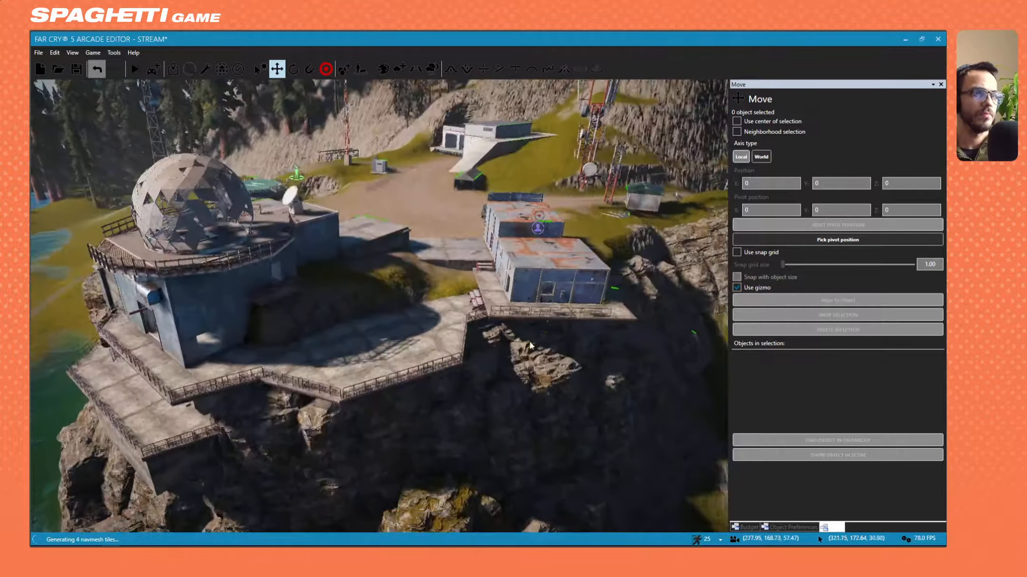
{"action": "left_click", "coordinate": [555, 365]}
{"action": "key", "text": "w"}
{"action": "right_click_drag", "start_coordinate": [556, 364], "coordinate": [442, 408]}
{"action": "key", "text": "s"}
{"action": "left_click", "coordinate": [331, 302]}
{"action": "right_click_drag", "start_coordinate": [370, 356], "coordinate": [291, 356]}
{"action": "key", "text": "w"}
{"action": "key", "text": "s"}
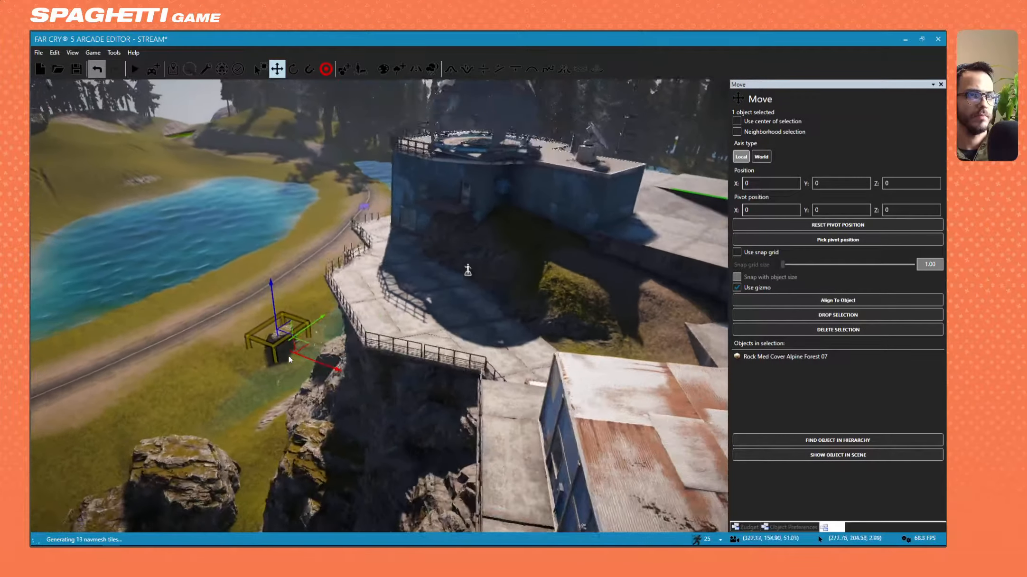
{"action": "key", "text": "3"}
{"action": "left_click_drag", "start_coordinate": [312, 340], "coordinate": [599, 313]}
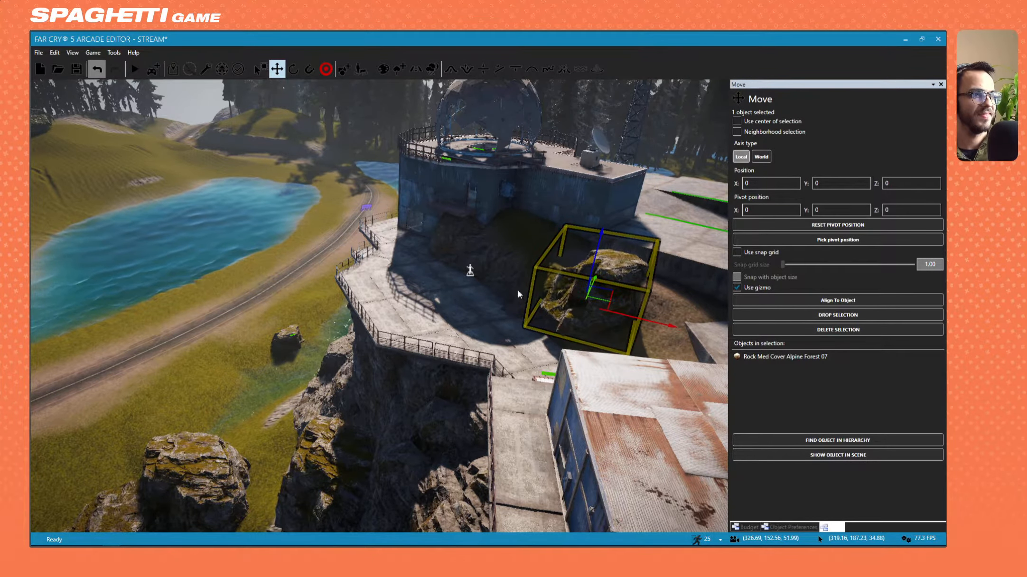
Lower the copied rock and slide it toward the blue building so it sits embedded in the mound's rocky side.
{"action": "key", "text": "w"}
{"action": "right_click_drag", "start_coordinate": [519, 293], "coordinate": [480, 328]}
{"action": "key", "text": "w"}
{"action": "right_click_drag", "start_coordinate": [432, 279], "coordinate": [458, 237]}
{"action": "key", "text": "s"}
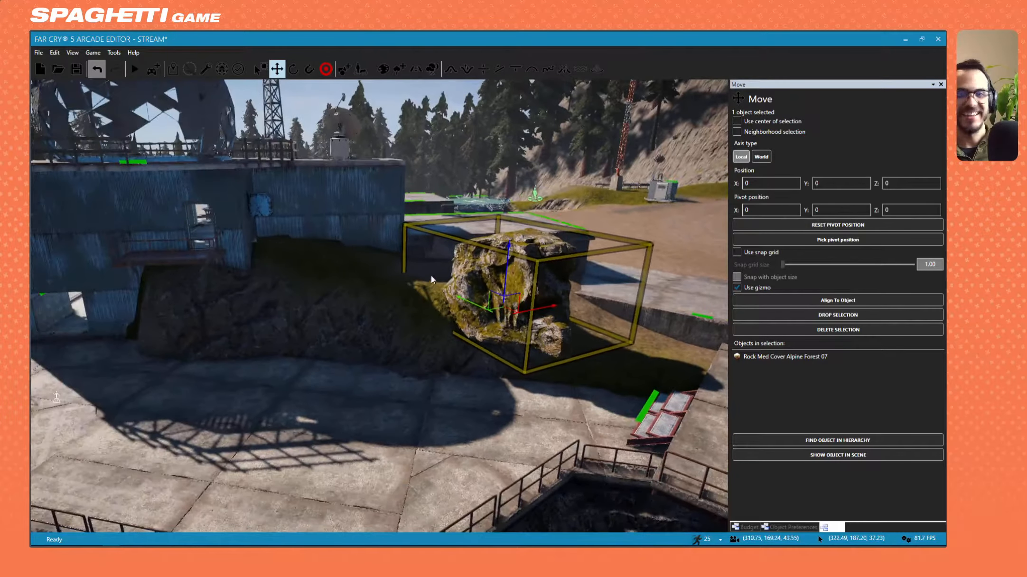
{"action": "left_click_drag", "start_coordinate": [511, 259], "coordinate": [502, 291]}
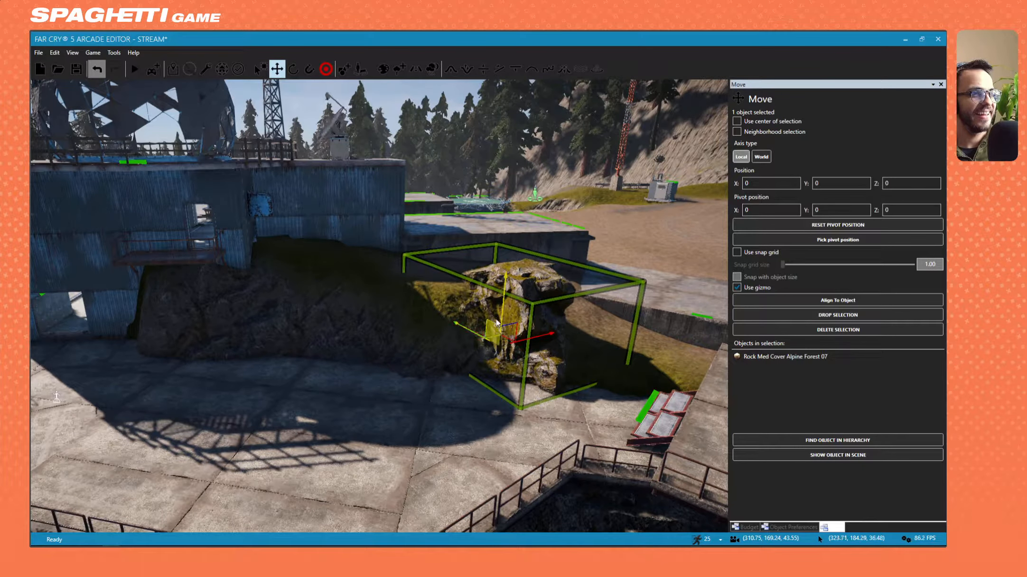
{"action": "left_click_drag", "start_coordinate": [513, 340], "coordinate": [429, 341]}
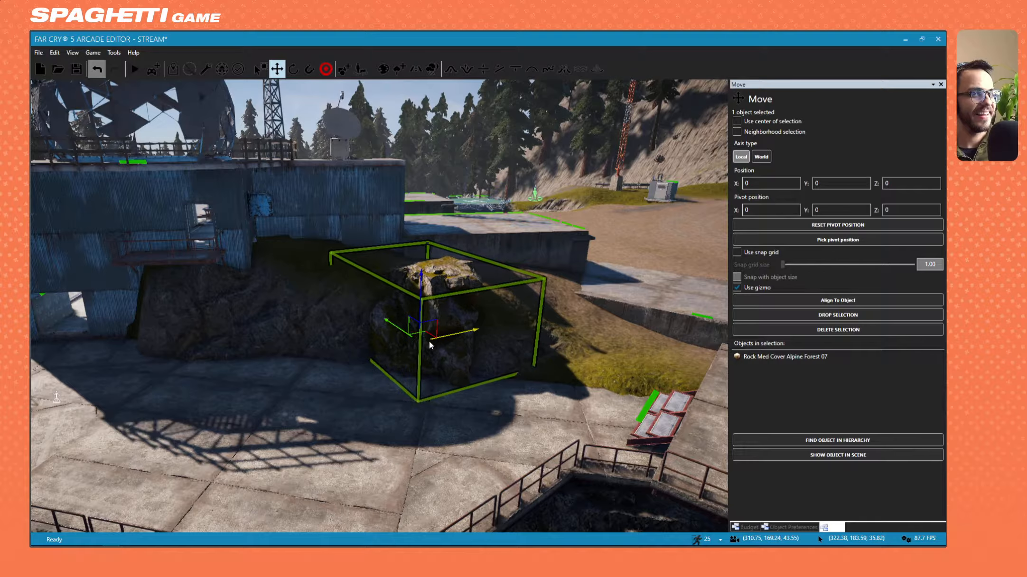
{"action": "key", "text": "a"}
{"action": "right_click_drag", "start_coordinate": [429, 341], "coordinate": [475, 343]}
{"action": "left_click_drag", "start_coordinate": [422, 363], "coordinate": [371, 350]}
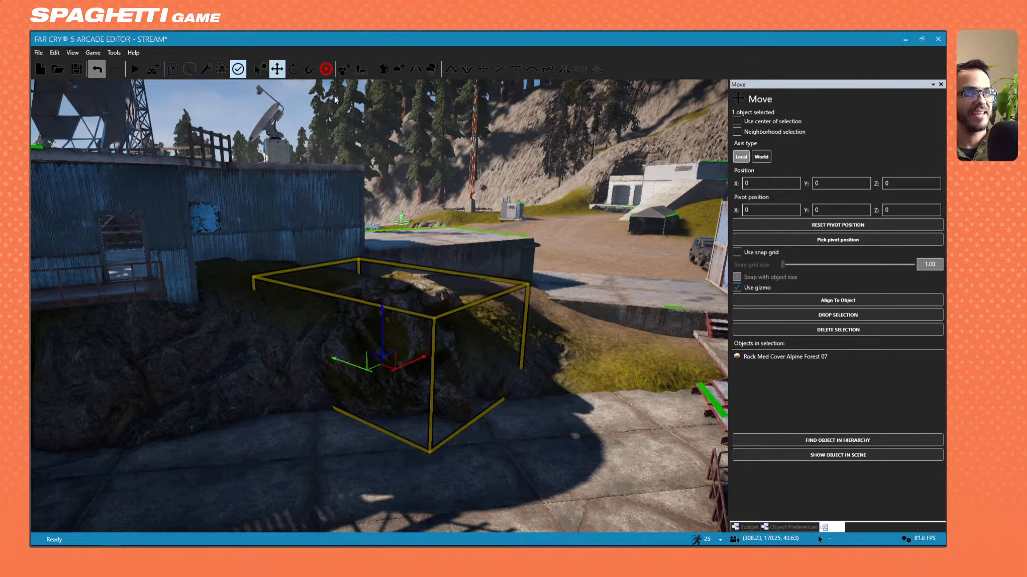
Try to rotate the Rock Med Cover Alpine Forest 07 on the mound's side using 10-degree angle snapping, and undo it.
{"action": "left_click", "coordinate": [297, 70]}
{"action": "key", "text": "w"}
{"action": "right_click_drag", "start_coordinate": [352, 365], "coordinate": [351, 404]}
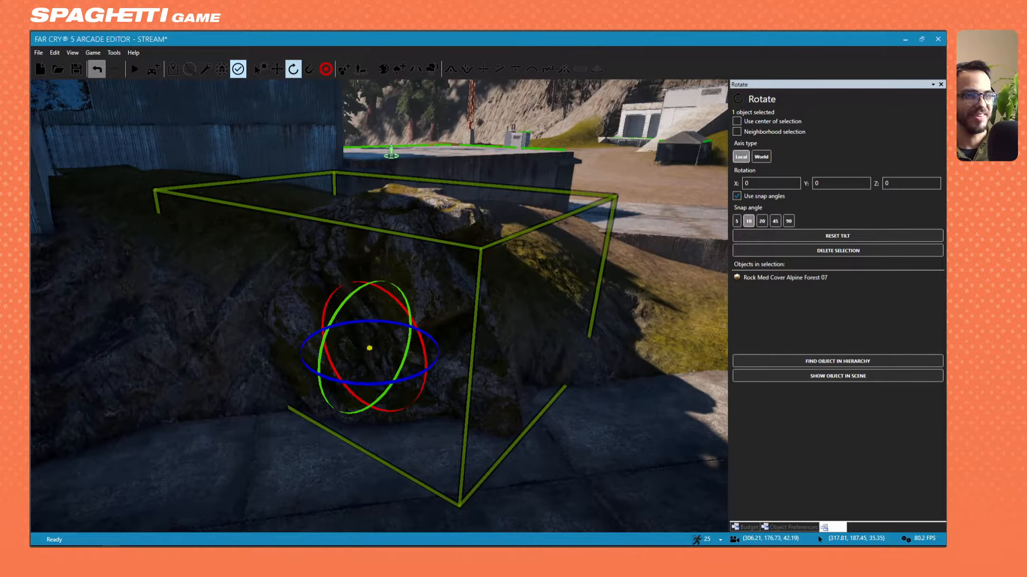
{"action": "left_click_drag", "start_coordinate": [328, 381], "coordinate": [441, 359]}
{"action": "key", "text": "d"}
{"action": "mouse_move", "coordinate": [494, 351]}
{"action": "right_mouse_down"}
{"action": "mouse_move", "coordinate": [467, 349]}
{"action": "mouse_move", "coordinate": [488, 343]}
{"action": "right_mouse_up"}
{"action": "key", "text": "ctrl+z"}
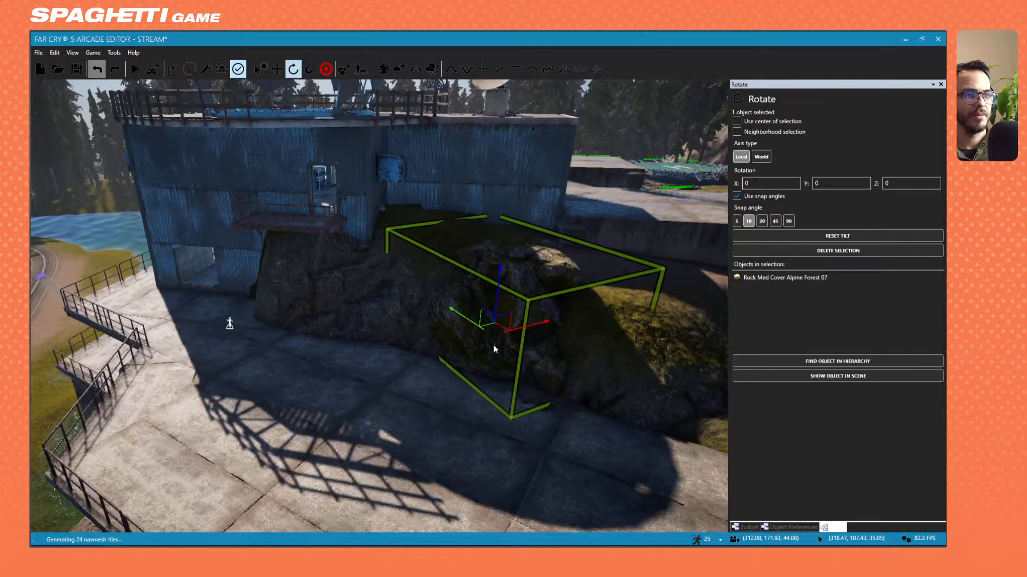
{"action": "key", "text": "ctrl+z"}
Turn the rock about its vertical axis and slide it toward the blue building so it sits in the mound's side.
{"action": "key", "text": "s"}
{"action": "left_click_drag", "start_coordinate": [464, 376], "coordinate": [466, 326]}
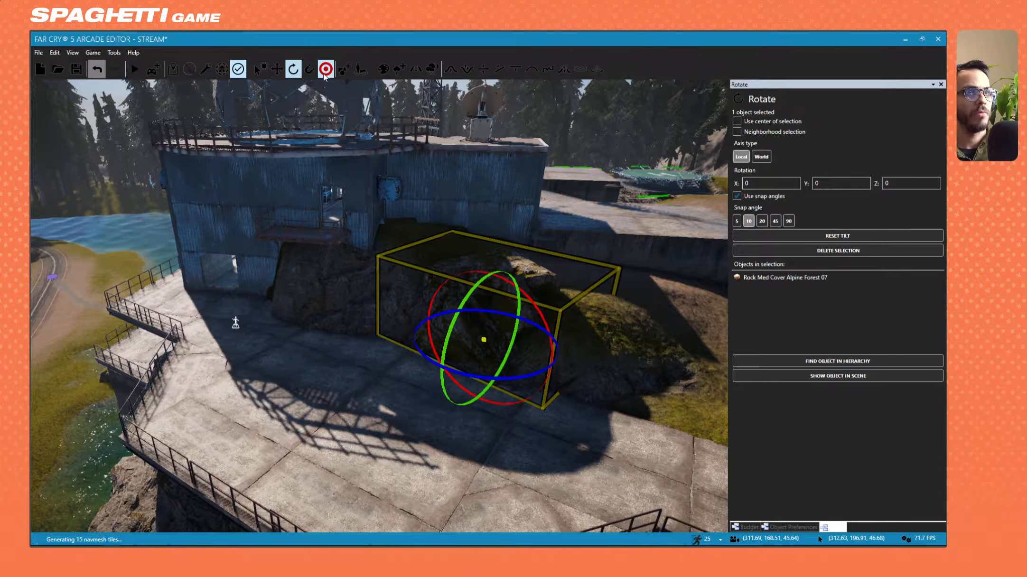
{"action": "left_click", "coordinate": [277, 70]}
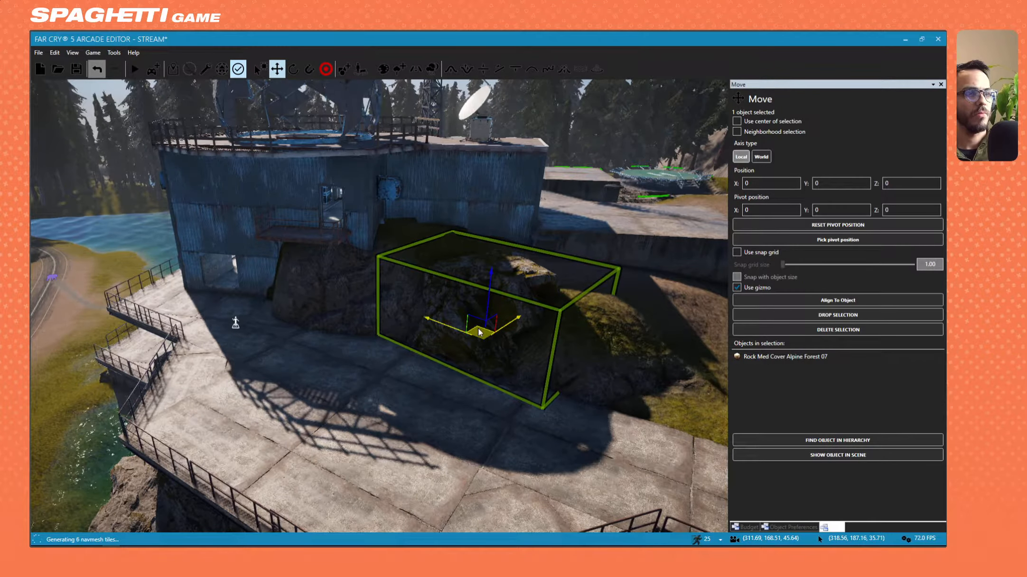
{"action": "left_click_drag", "start_coordinate": [479, 332], "coordinate": [406, 313]}
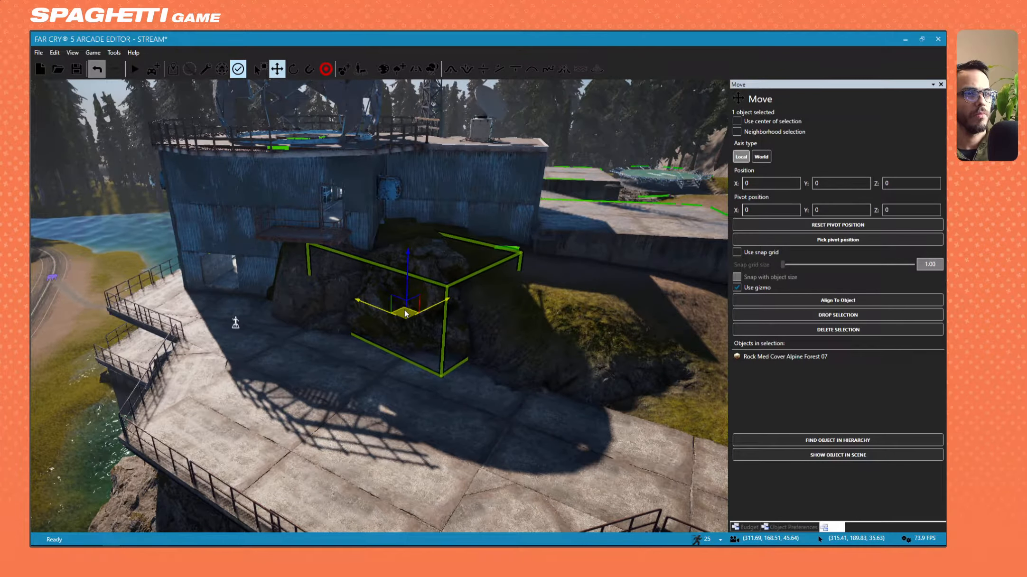
{"action": "key", "text": "w"}
{"action": "right_click_drag", "start_coordinate": [413, 277], "coordinate": [414, 214]}
{"action": "key", "text": "s"}
{"action": "left_click_drag", "start_coordinate": [395, 298], "coordinate": [395, 308]}
{"action": "key", "text": "s"}
{"action": "right_click_drag", "start_coordinate": [394, 312], "coordinate": [347, 381]}
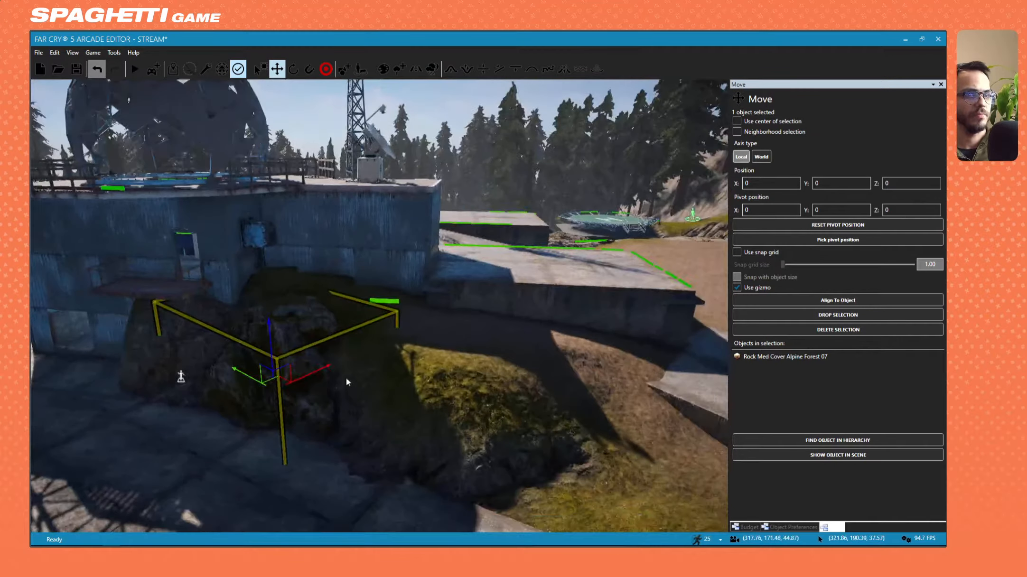
Place a copy of the rock farther along the mound, away from the blue building, and turn it about its vertical axis.
{"action": "left_click_drag", "start_coordinate": [276, 378], "coordinate": [406, 424]}
{"action": "key", "text": "a"}
{"action": "right_click_drag", "start_coordinate": [406, 425], "coordinate": [393, 352]}
{"action": "key", "text": "s"}
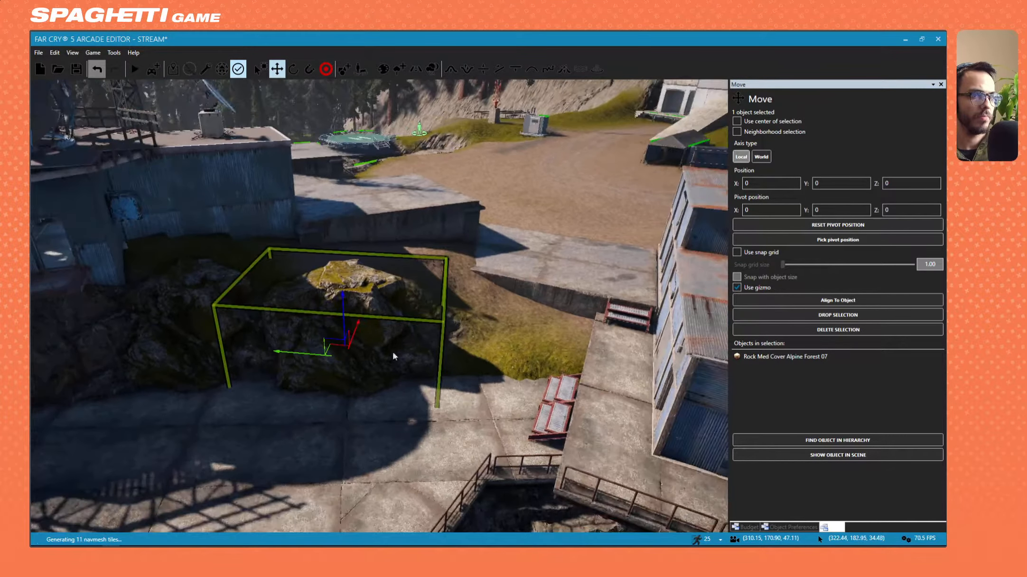
{"action": "left_click", "coordinate": [293, 68]}
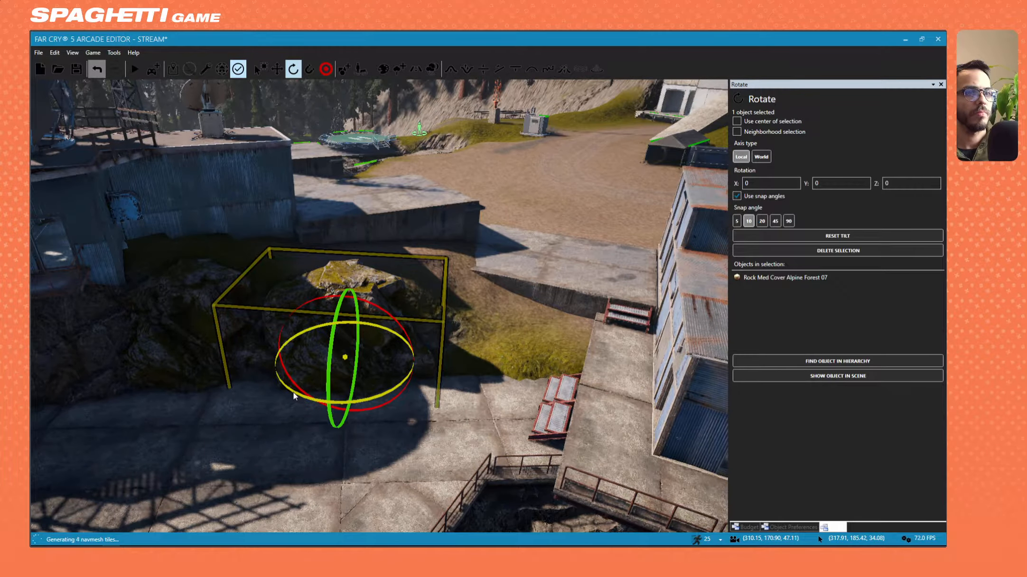
{"action": "left_click_drag", "start_coordinate": [294, 396], "coordinate": [321, 402]}
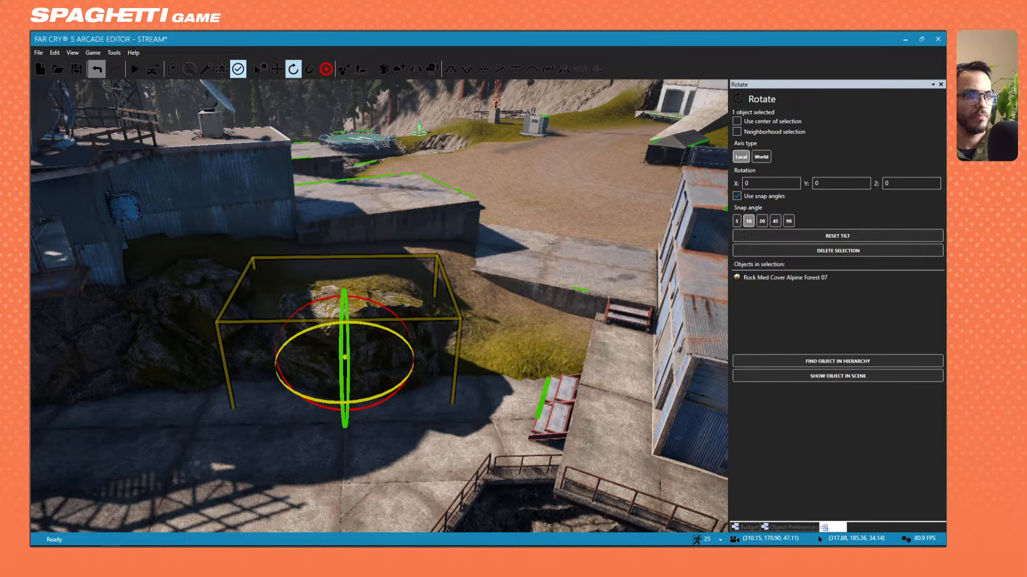
{"action": "key", "text": "d"}
{"action": "right_click_drag", "start_coordinate": [445, 415], "coordinate": [434, 368]}
Shift the copied rock sideways into the grassy slope at the mound's far end.
{"action": "left_click", "coordinate": [238, 69]}
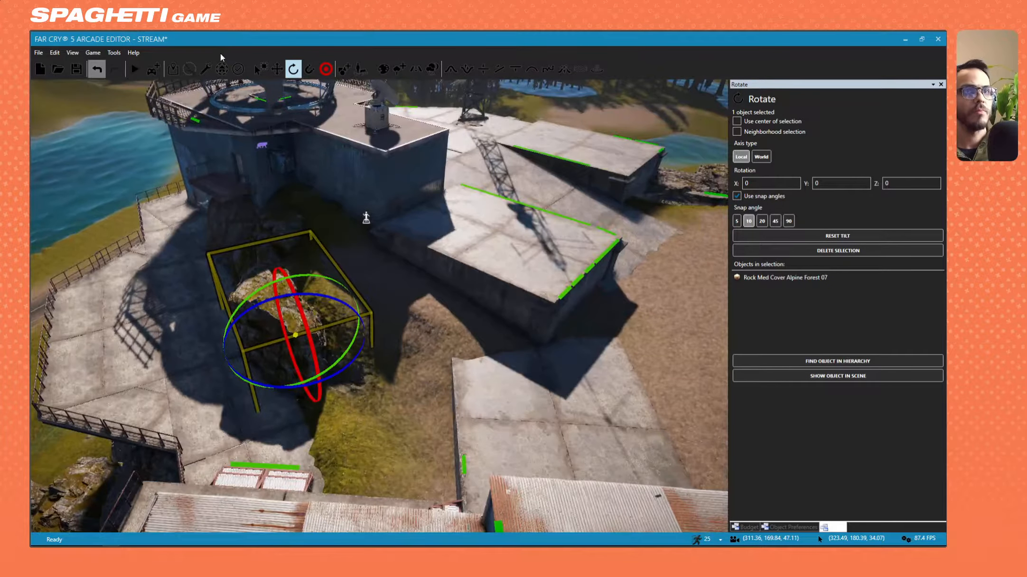
{"action": "left_click", "coordinate": [277, 68]}
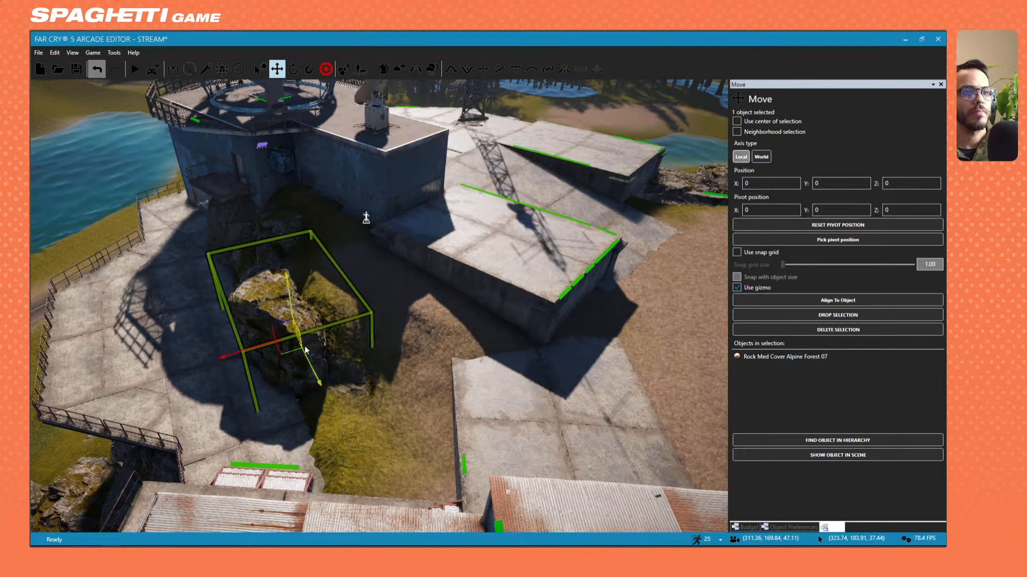
{"action": "left_click_drag", "start_coordinate": [292, 350], "coordinate": [328, 357]}
{"action": "right_click_drag", "start_coordinate": [319, 334], "coordinate": [289, 332]}
{"action": "key", "text": "w"}
{"action": "right_click_drag", "start_coordinate": [435, 195], "coordinate": [406, 365]}
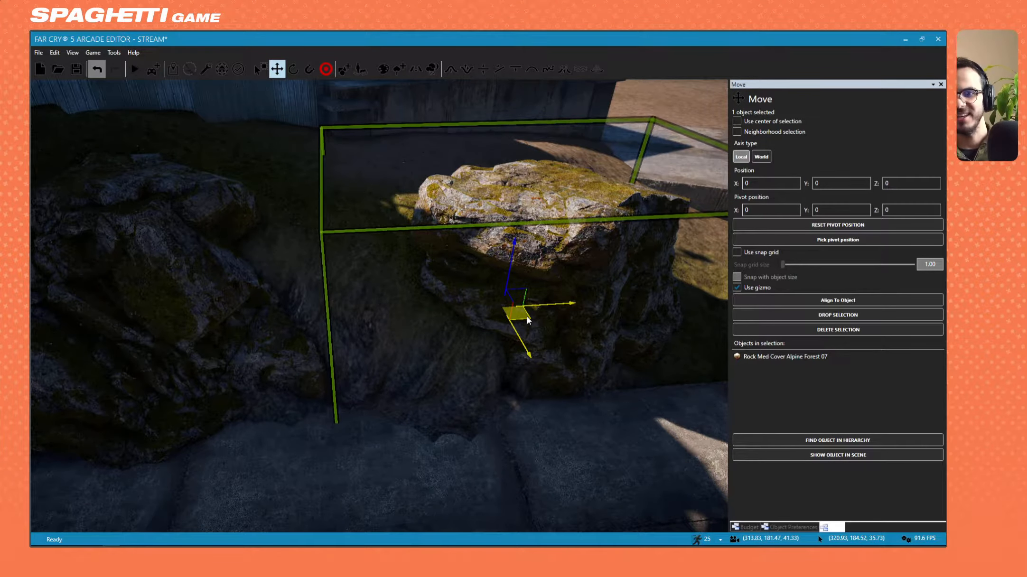
{"action": "right_click_drag", "start_coordinate": [527, 316], "coordinate": [528, 316]}
{"action": "key", "text": "d"}
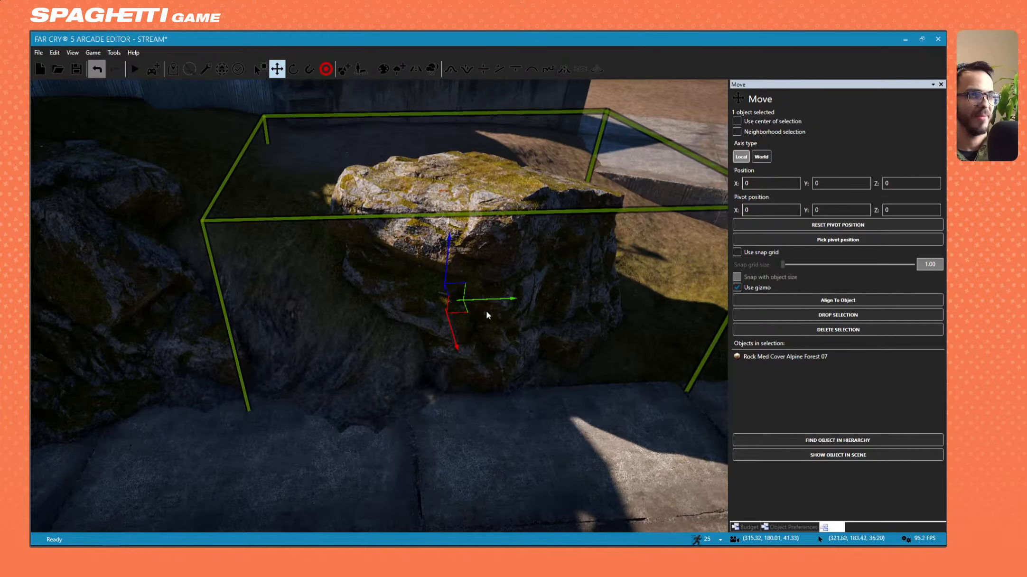
Place another rock copy in the gap between the two mound rocks and turn it about its vertical axis.
{"action": "left_click_drag", "start_coordinate": [420, 330], "coordinate": [307, 328]}
{"action": "left_click", "coordinate": [294, 72]}
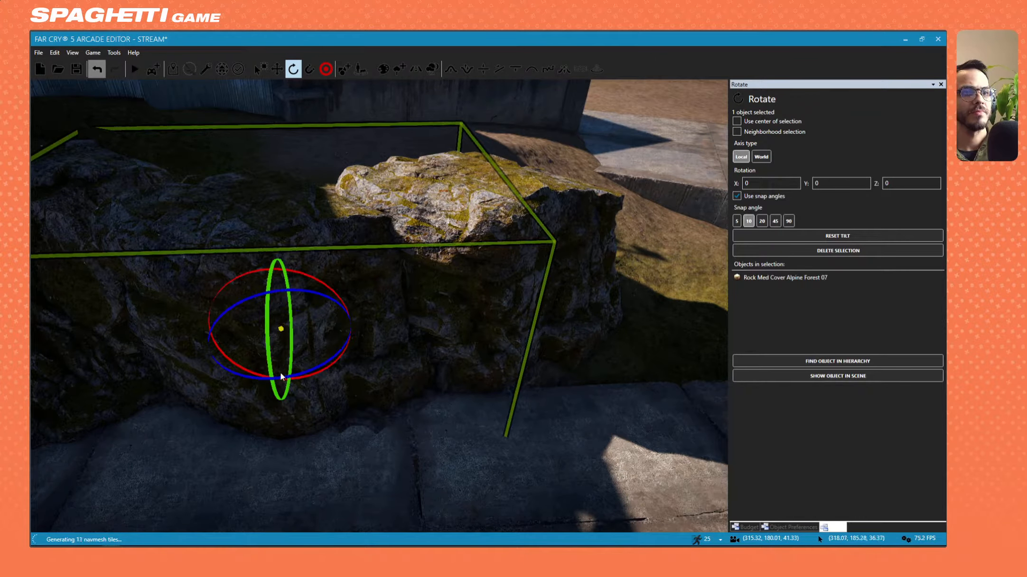
{"action": "mouse_move", "coordinate": [252, 377]}
{"action": "left_mouse_down"}
{"action": "mouse_move", "coordinate": [275, 380]}
{"action": "mouse_move", "coordinate": [237, 378]}
{"action": "left_mouse_up"}
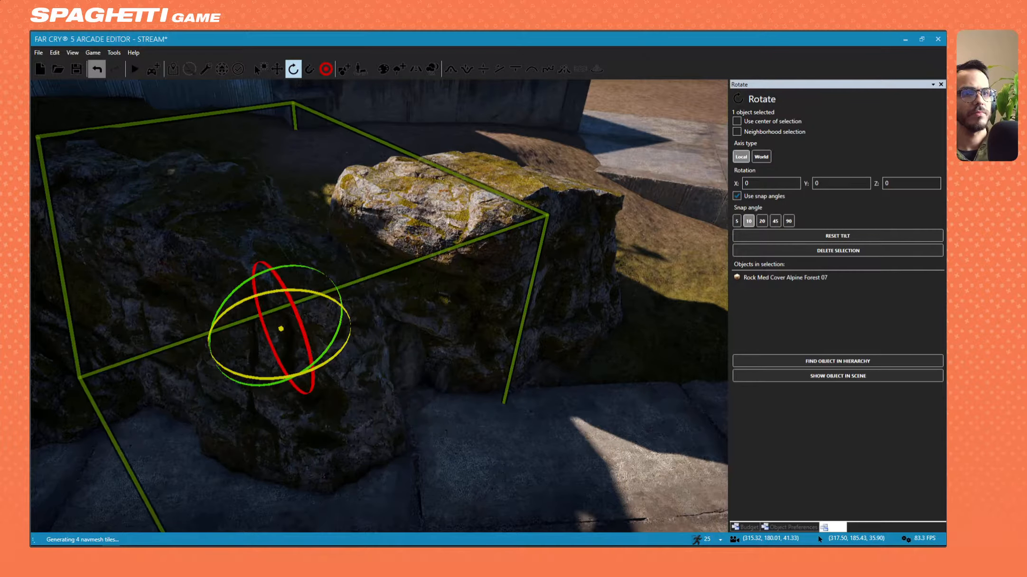
Slide the newest rock back into the mound so it fills the gap between its neighbours.
{"action": "left_click", "coordinate": [310, 69]}
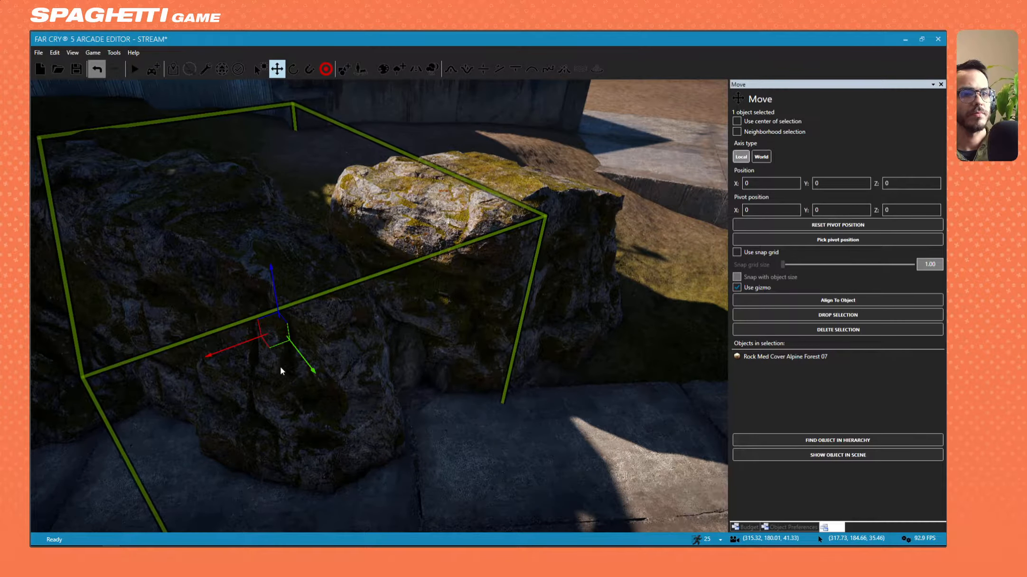
{"action": "left_click_drag", "start_coordinate": [274, 346], "coordinate": [312, 320]}
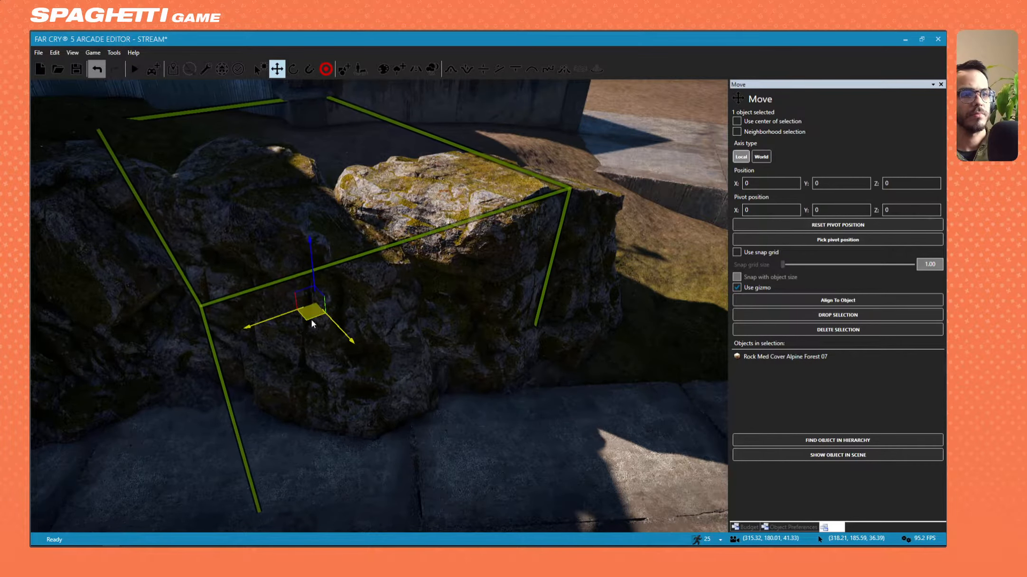
{"action": "right_click_drag", "start_coordinate": [313, 320], "coordinate": [380, 332]}
{"action": "right_click_drag", "start_coordinate": [563, 331], "coordinate": [357, 239]}
{"action": "key", "text": "a"}
{"action": "right_click_drag", "start_coordinate": [565, 266], "coordinate": [803, 286]}
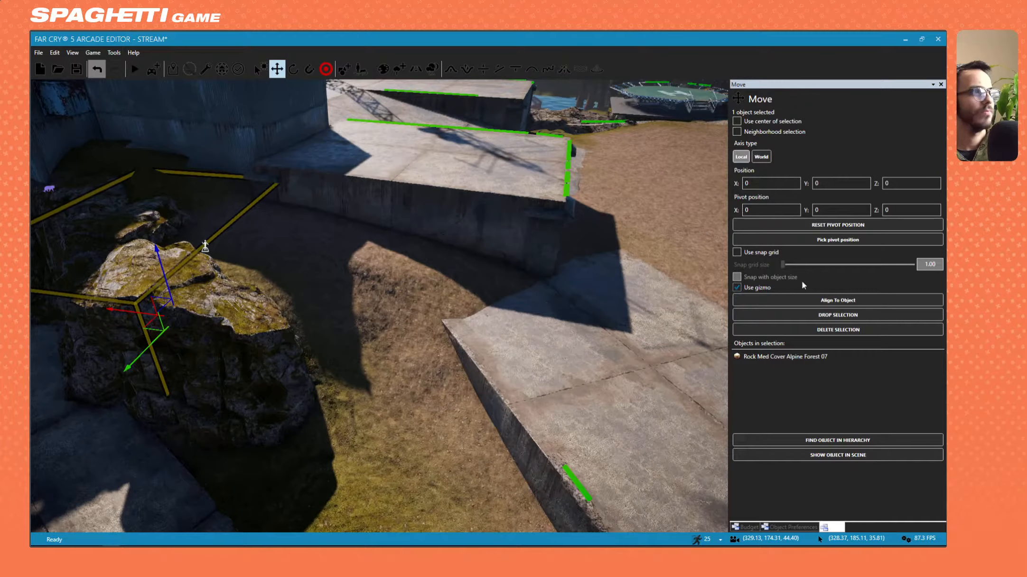
Level the ground directly behind the large end rock to height 37.58 using Terrain Set to Height with radius 1.50.
{"action": "left_click", "coordinate": [515, 69]}
{"action": "right_click_drag", "start_coordinate": [385, 229], "coordinate": [409, 224]}
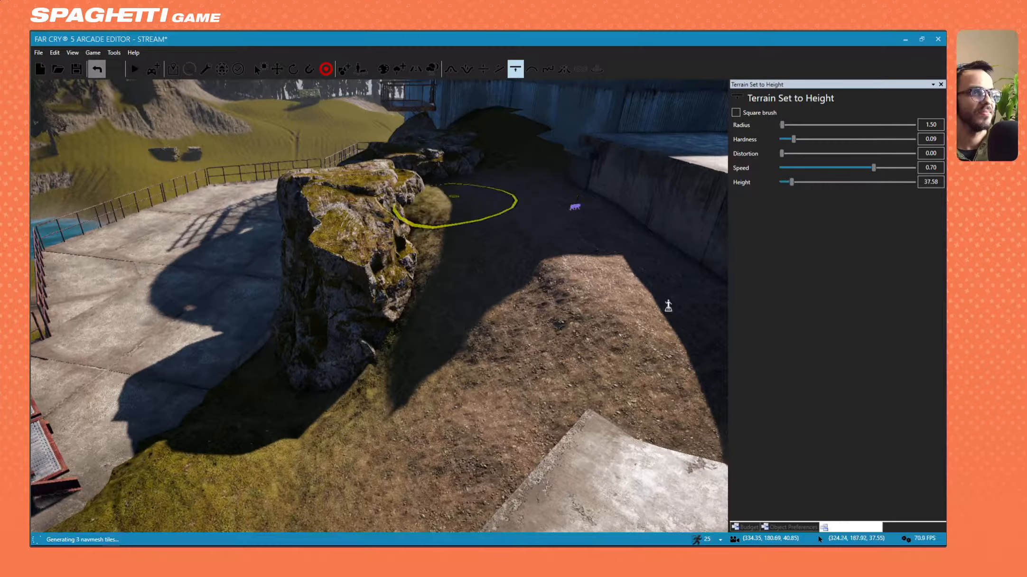
{"action": "mouse_move", "coordinate": [454, 196]}
{"action": "left_mouse_down"}
{"action": "mouse_move", "coordinate": [441, 222]}
{"action": "mouse_move", "coordinate": [431, 203]}
{"action": "left_mouse_up"}
{"action": "key", "text": "s"}
{"action": "mouse_move", "coordinate": [431, 203]}
{"action": "right_mouse_down"}
{"action": "mouse_move", "coordinate": [513, 256]}
{"action": "mouse_move", "coordinate": [527, 247]}
{"action": "right_mouse_up"}
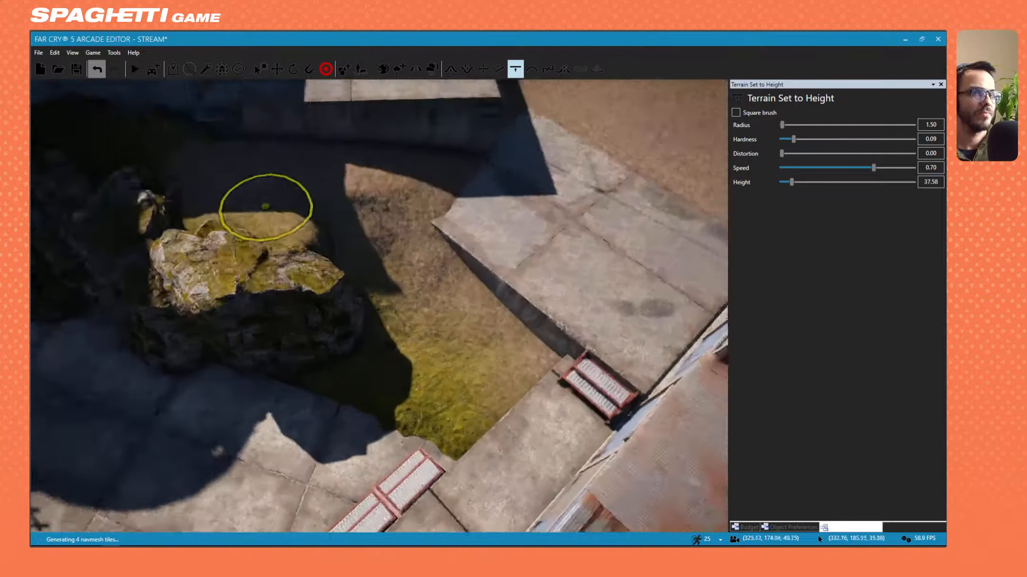
Try to level the ground between the rocks and the blue building to height 37.95, and undo the stroke.
{"action": "right_click_drag", "start_coordinate": [266, 207], "coordinate": [293, 215]}
{"action": "key", "text": "a"}
{"action": "key", "text": "a"}
{"action": "right_click_drag", "start_coordinate": [400, 295], "coordinate": [408, 292]}
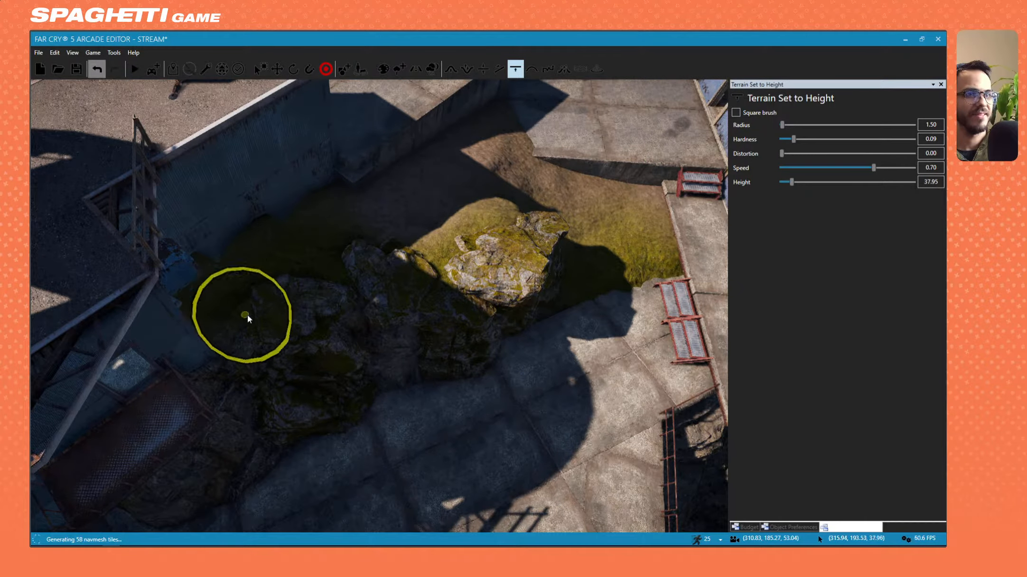
{"action": "key", "text": "ctrl+z"}
{"action": "key", "text": "w"}
{"action": "mouse_move", "coordinate": [410, 268]}
{"action": "right_mouse_down"}
{"action": "mouse_move", "coordinate": [207, 246]}
{"action": "mouse_move", "coordinate": [672, 305]}
{"action": "mouse_move", "coordinate": [713, 461]}
{"action": "mouse_move", "coordinate": [679, 480]}
{"action": "right_mouse_up"}
{"action": "key", "text": "s"}
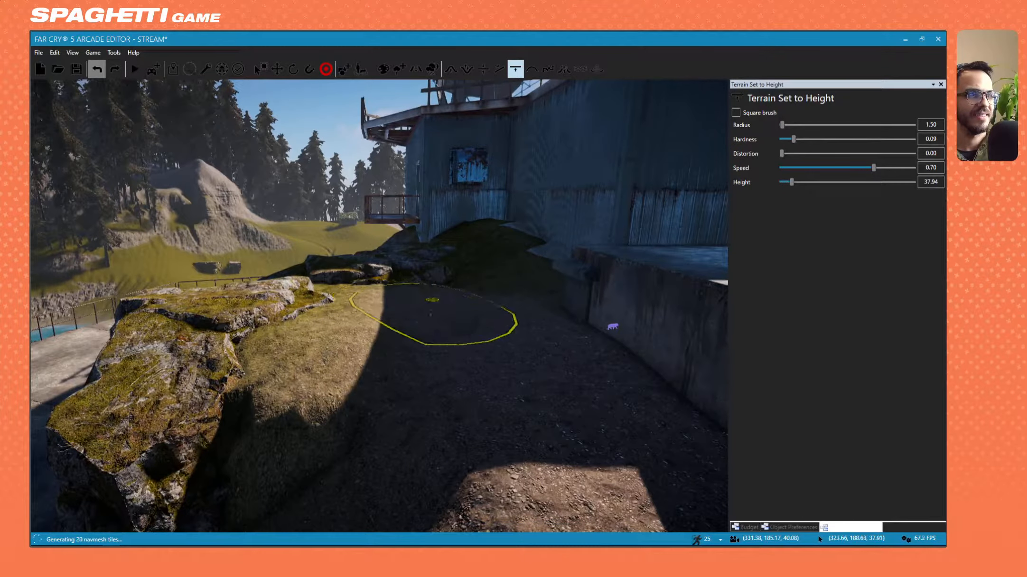
Level the ground behind the rocks to height 37.94 with the Terrain Set to Height brush.
{"action": "left_click_drag", "start_coordinate": [523, 300], "coordinate": [407, 320]}
{"action": "key", "text": "s"}
{"action": "mouse_move", "coordinate": [453, 326]}
{"action": "right_mouse_down"}
{"action": "mouse_move", "coordinate": [636, 441]}
{"action": "mouse_move", "coordinate": [607, 439]}
{"action": "right_mouse_up"}
{"action": "key", "text": "s"}
{"action": "mouse_move", "coordinate": [356, 361]}
{"action": "right_mouse_down"}
{"action": "mouse_move", "coordinate": [185, 358]}
{"action": "mouse_move", "coordinate": [176, 345]}
{"action": "mouse_move", "coordinate": [332, 358]}
{"action": "right_mouse_up"}
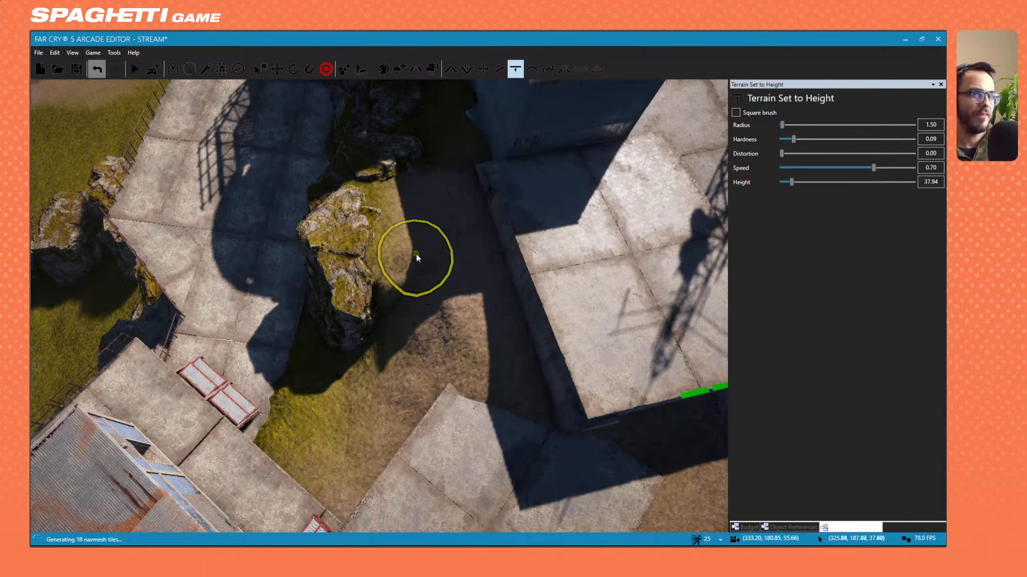
Level the strip of ground between the rocks, the concrete platform and the blue building's wall to height 37.82.
{"action": "mouse_move", "coordinate": [441, 291]}
{"action": "left_mouse_down"}
{"action": "mouse_move", "coordinate": [428, 274]}
{"action": "mouse_move", "coordinate": [450, 284]}
{"action": "mouse_move", "coordinate": [474, 266]}
{"action": "left_mouse_up"}
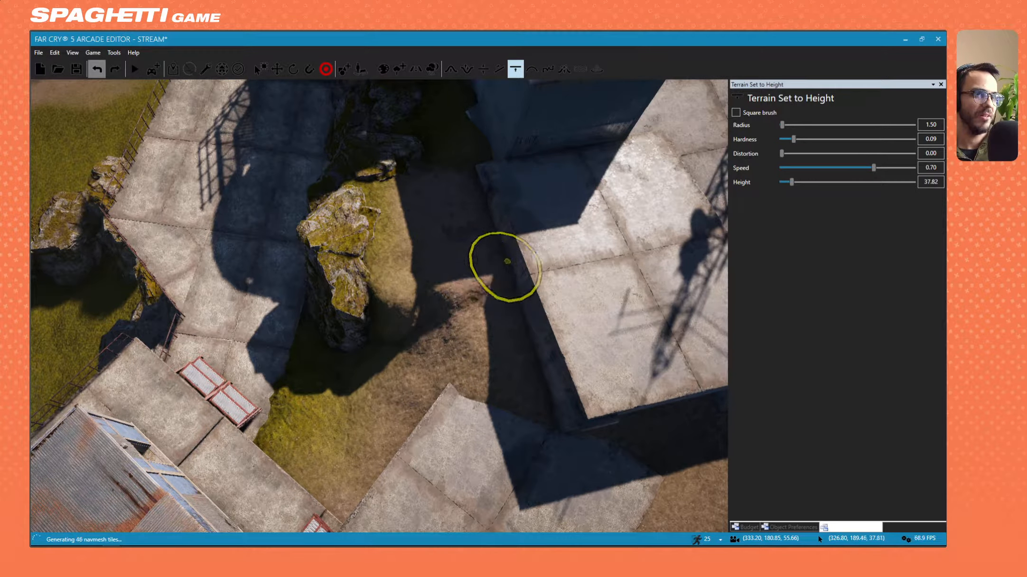
{"action": "key", "text": "a"}
{"action": "right_click_drag", "start_coordinate": [453, 205], "coordinate": [603, 190]}
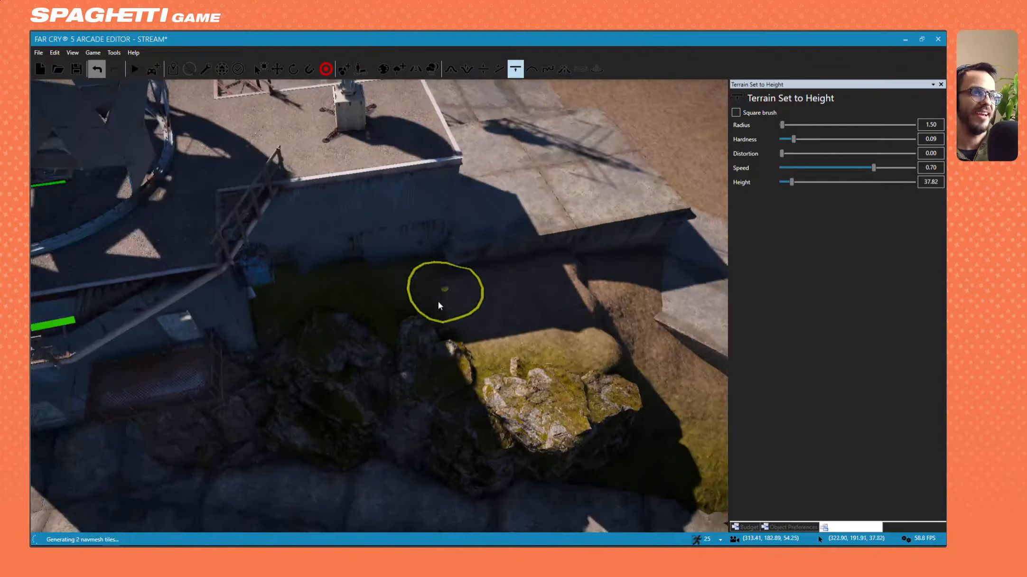
{"action": "left_click_drag", "start_coordinate": [441, 295], "coordinate": [453, 269]}
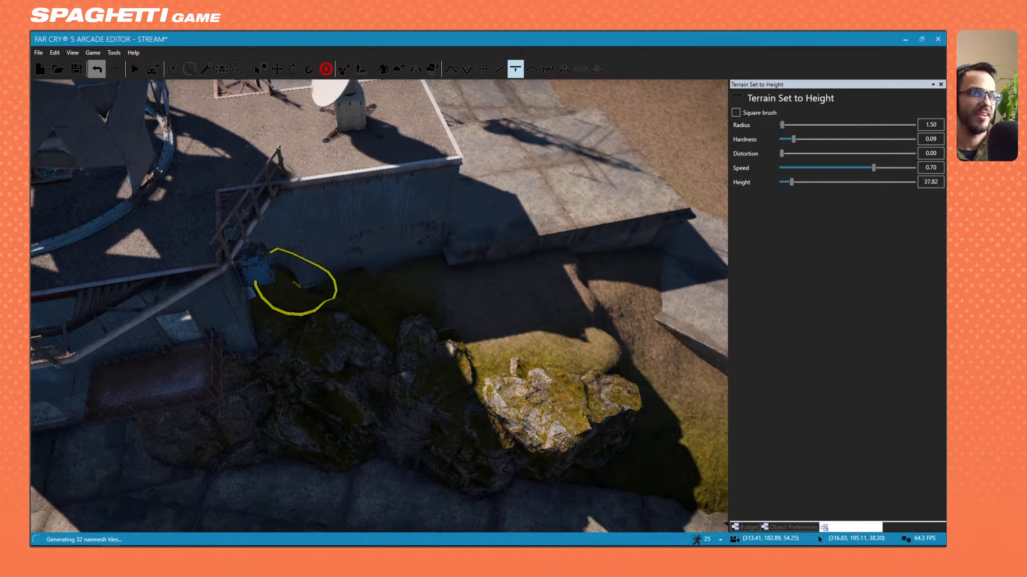
{"action": "mouse_move", "coordinate": [297, 285]}
{"action": "left_mouse_down"}
{"action": "mouse_move", "coordinate": [290, 315]}
{"action": "mouse_move", "coordinate": [278, 320]}
{"action": "left_mouse_up"}
{"action": "key", "text": "w"}
{"action": "mouse_move", "coordinate": [358, 335]}
{"action": "right_mouse_down"}
{"action": "mouse_move", "coordinate": [456, 327]}
{"action": "mouse_move", "coordinate": [475, 237]}
{"action": "mouse_move", "coordinate": [379, 285]}
{"action": "mouse_move", "coordinate": [295, 259]}
{"action": "mouse_move", "coordinate": [386, 261]}
{"action": "right_mouse_up"}
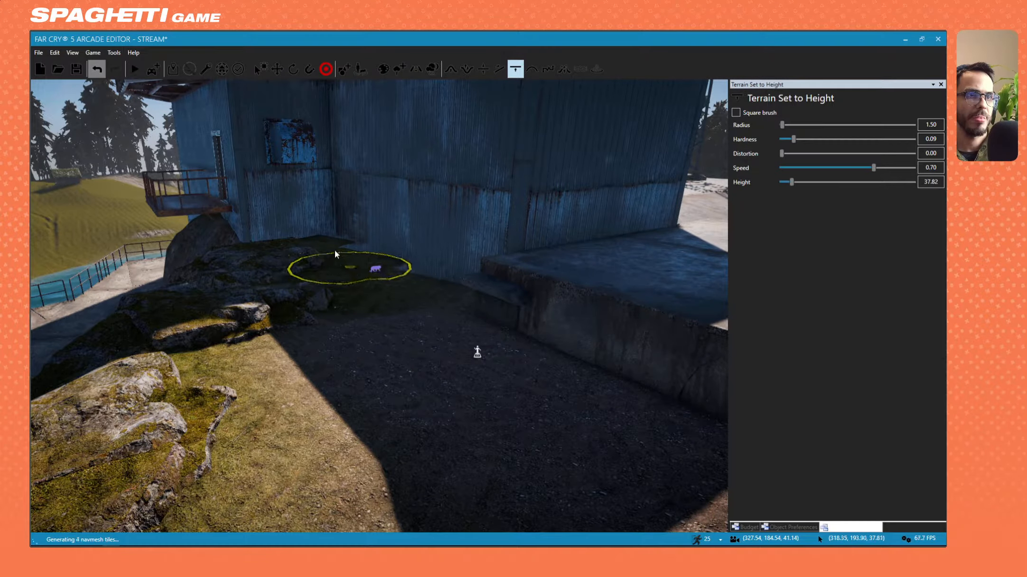
Smooth the ridge and slope between the levelled mound and the concrete ramp with a Smooth brush of radius 1.50.
{"action": "mouse_move", "coordinate": [306, 306]}
{"action": "right_mouse_down"}
{"action": "mouse_move", "coordinate": [277, 356]}
{"action": "mouse_move", "coordinate": [179, 387]}
{"action": "mouse_move", "coordinate": [95, 380]}
{"action": "mouse_move", "coordinate": [516, 401]}
{"action": "mouse_move", "coordinate": [470, 328]}
{"action": "mouse_move", "coordinate": [337, 298]}
{"action": "mouse_move", "coordinate": [192, 380]}
{"action": "mouse_move", "coordinate": [223, 304]}
{"action": "mouse_move", "coordinate": [333, 374]}
{"action": "right_mouse_up"}
{"action": "key", "text": "d"}
{"action": "key", "text": "a"}
{"action": "key", "text": "d"}
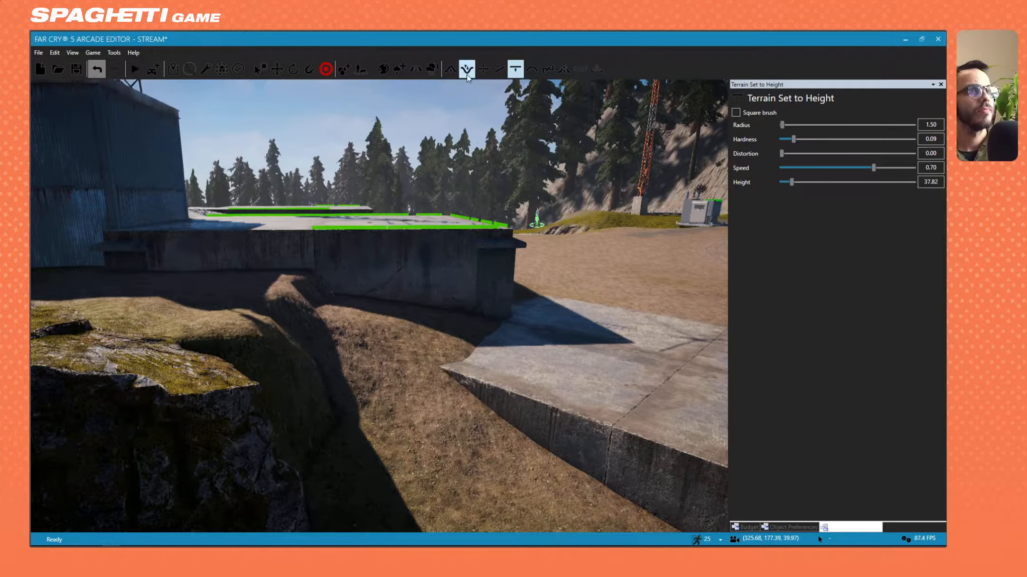
{"action": "left_click", "coordinate": [535, 74]}
{"action": "key", "text": "w"}
{"action": "right_click_drag", "start_coordinate": [263, 351], "coordinate": [278, 336]}
{"action": "key", "text": "s"}
{"action": "mouse_move", "coordinate": [282, 306]}
{"action": "left_mouse_down"}
{"action": "mouse_move", "coordinate": [337, 379]}
{"action": "mouse_move", "coordinate": [204, 367]}
{"action": "mouse_move", "coordinate": [162, 404]}
{"action": "left_mouse_up"}
{"action": "key", "text": "d"}
{"action": "right_click_drag", "start_coordinate": [162, 404], "coordinate": [461, 344]}
{"action": "mouse_move", "coordinate": [461, 344]}
{"action": "left_mouse_down"}
{"action": "mouse_move", "coordinate": [419, 349]}
{"action": "mouse_move", "coordinate": [307, 493]}
{"action": "mouse_move", "coordinate": [477, 326]}
{"action": "mouse_move", "coordinate": [337, 328]}
{"action": "left_mouse_up"}
{"action": "key", "text": "a"}
{"action": "mouse_move", "coordinate": [337, 328]}
{"action": "right_mouse_down"}
{"action": "mouse_move", "coordinate": [274, 113]}
{"action": "mouse_move", "coordinate": [38, 159]}
{"action": "mouse_move", "coordinate": [188, 360]}
{"action": "mouse_move", "coordinate": [390, 363]}
{"action": "mouse_move", "coordinate": [372, 313]}
{"action": "mouse_move", "coordinate": [148, 285]}
{"action": "mouse_move", "coordinate": [255, 328]}
{"action": "mouse_move", "coordinate": [172, 367]}
{"action": "mouse_move", "coordinate": [36, 308]}
{"action": "mouse_move", "coordinate": [33, 338]}
{"action": "right_mouse_up"}
Try to reshape the terrain along the concrete ramp's edge with a Bump brush of radius 1.00, and undo it.
{"action": "key", "text": "s"}
{"action": "key", "text": "w"}
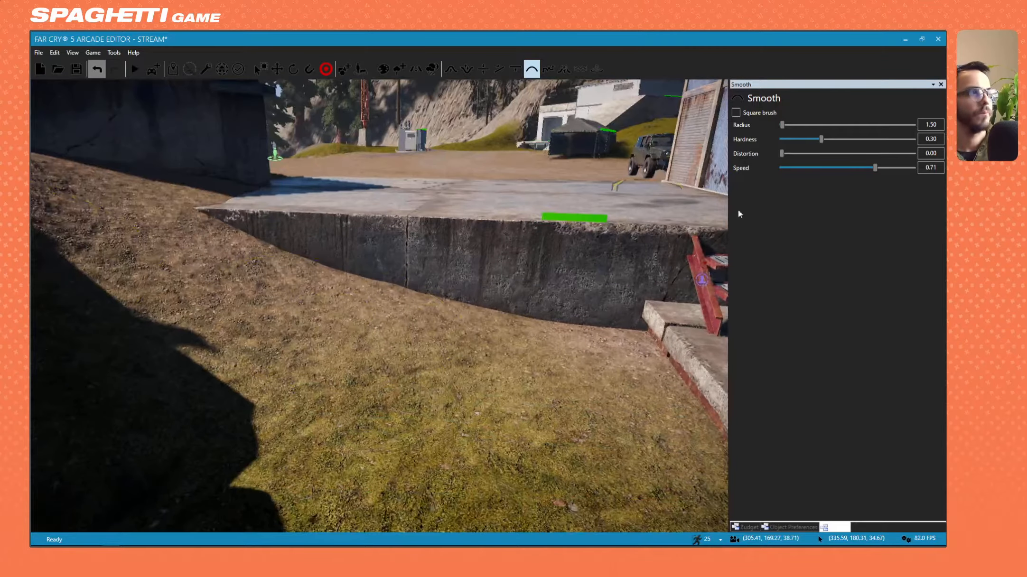
{"action": "left_click", "coordinate": [452, 70]}
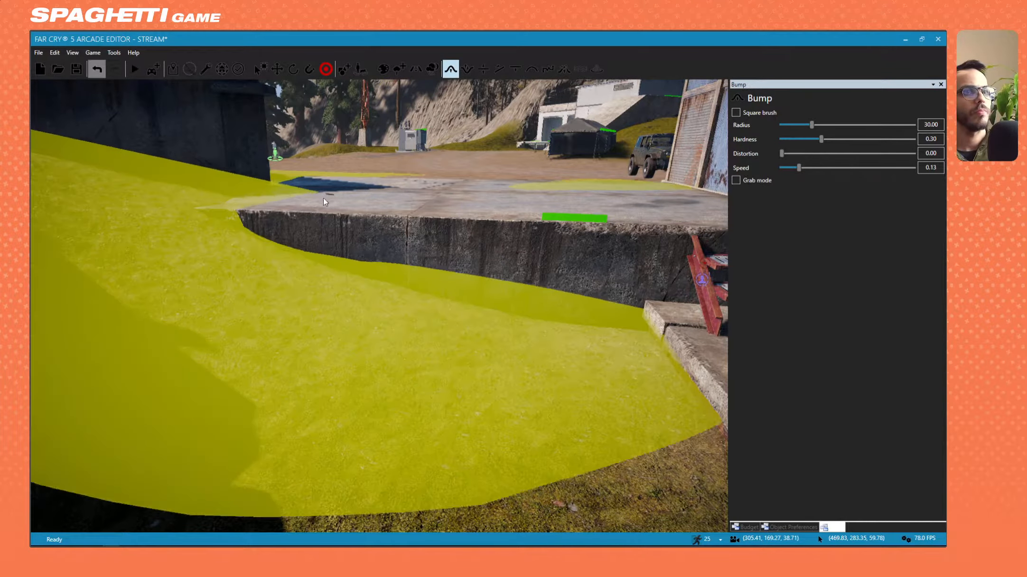
{"action": "key", "text": "s"}
{"action": "right_click_drag", "start_coordinate": [389, 216], "coordinate": [409, 165]}
{"action": "mouse_move", "coordinate": [460, 158]}
{"action": "left_mouse_down", "text": "ctrl"}
{"action": "mouse_move", "coordinate": [479, 158]}
{"action": "mouse_move", "coordinate": [461, 158]}
{"action": "mouse_move", "coordinate": [485, 198]}
{"action": "left_mouse_up", "text": "ctrl"}
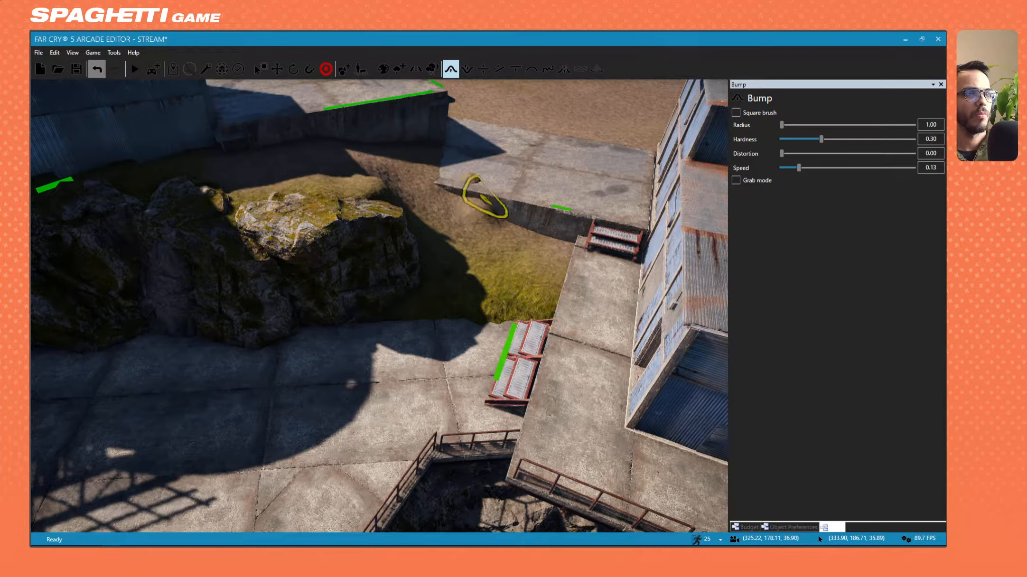
{"action": "key", "text": "ctrl+z"}
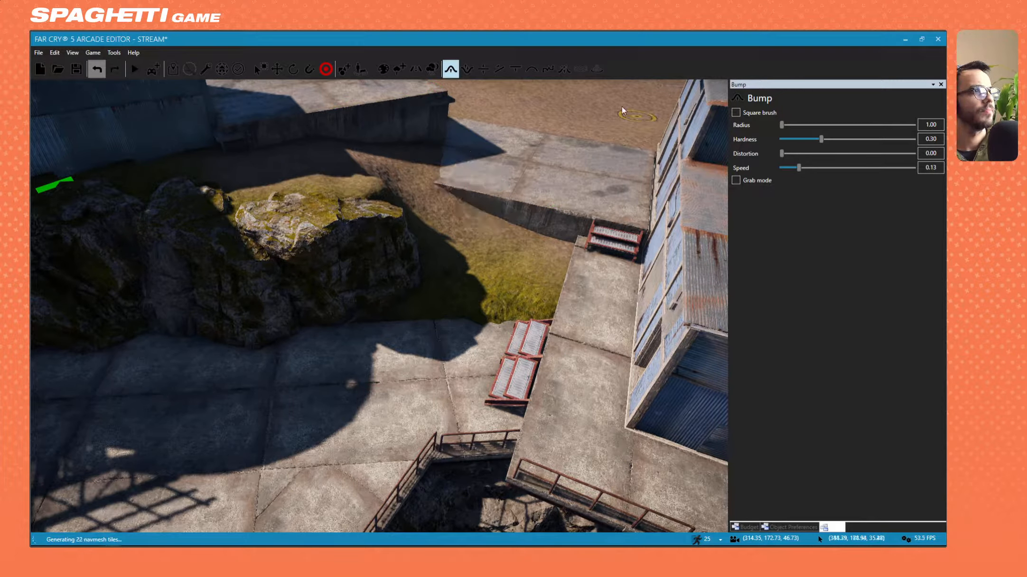
Raise the ground along the concrete ramp's exposed side to height 36.01 with Terrain Set to Height.
{"action": "left_click", "coordinate": [511, 70]}
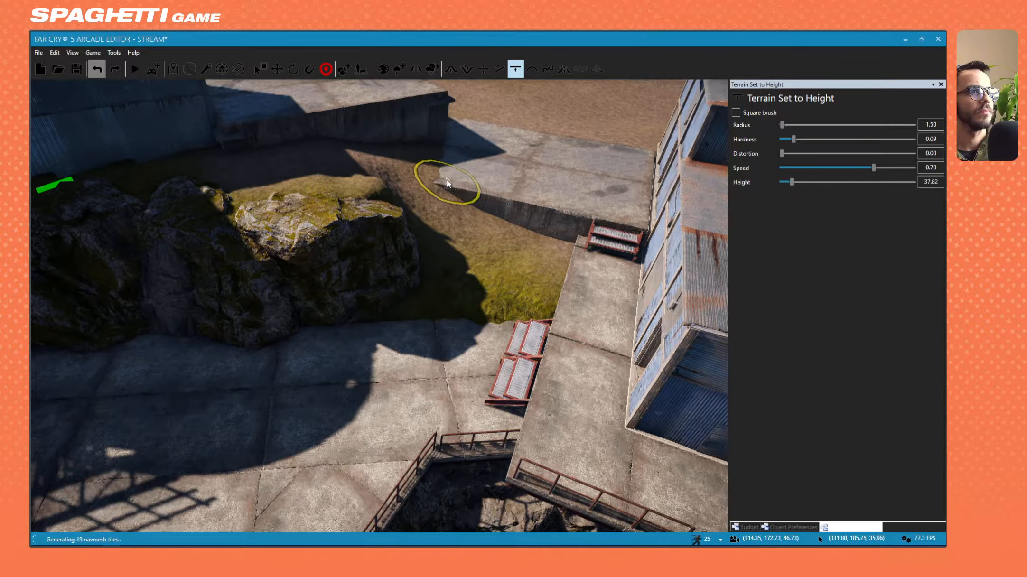
{"action": "mouse_move", "coordinate": [458, 181]}
{"action": "left_mouse_down"}
{"action": "mouse_move", "coordinate": [484, 179]}
{"action": "mouse_move", "coordinate": [480, 193]}
{"action": "mouse_move", "coordinate": [495, 192]}
{"action": "left_mouse_up"}
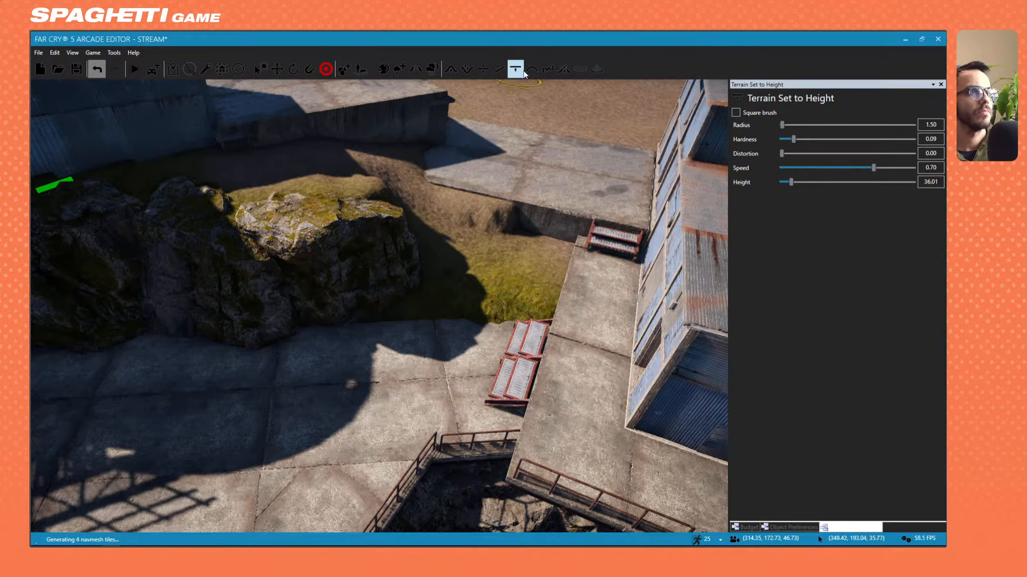
{"action": "key", "text": "ctrl+z"}
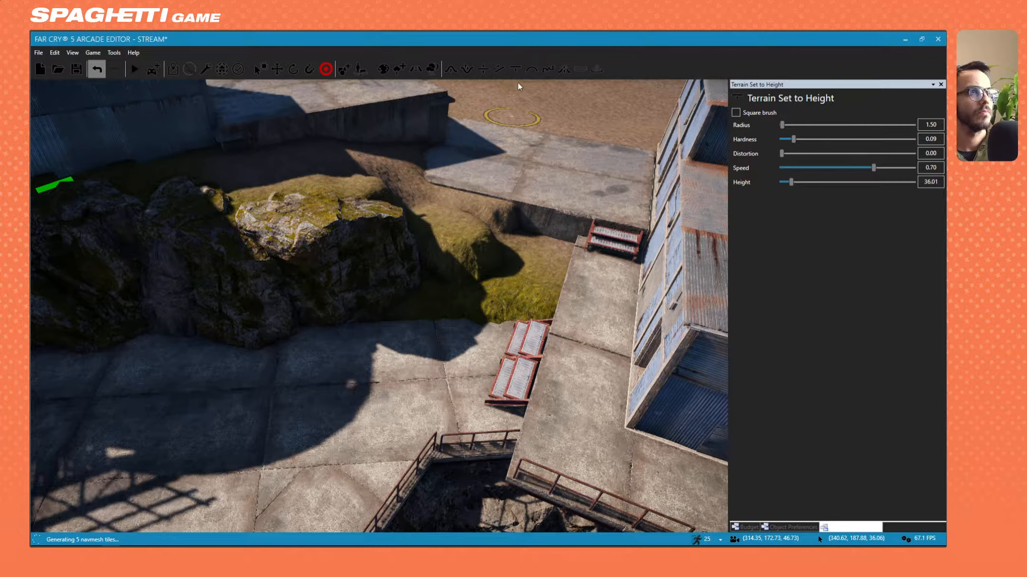
Smooth the raised ground between the rocks and the concrete ramp with a Smooth brush of radius 1.50.
{"action": "left_click", "coordinate": [531, 69]}
{"action": "left_click_drag", "start_coordinate": [473, 233], "coordinate": [432, 221]}
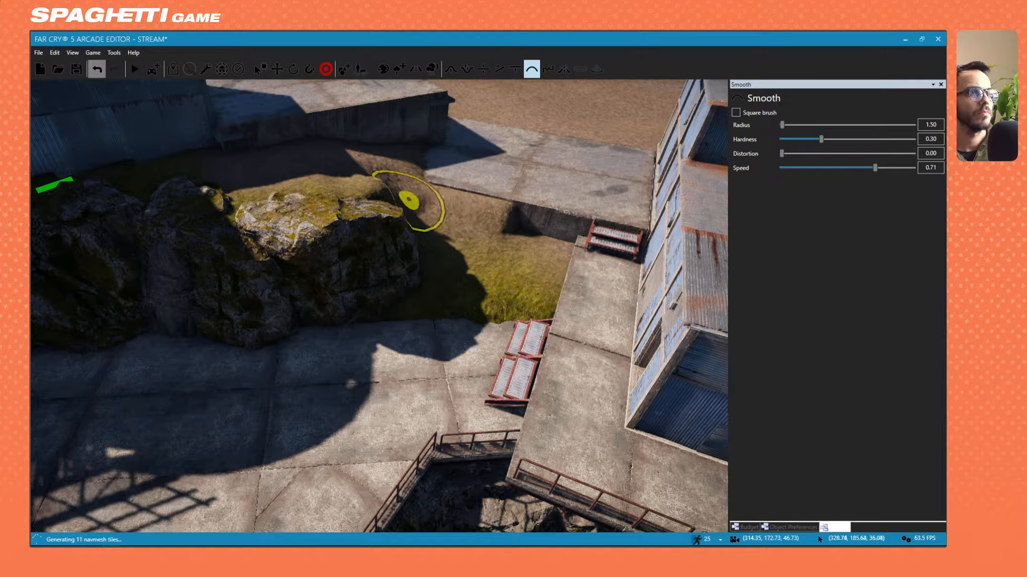
{"action": "key", "text": "w"}
{"action": "key", "text": "d"}
{"action": "key", "text": "w"}
{"action": "mouse_move", "coordinate": [469, 247]}
{"action": "right_mouse_down"}
{"action": "mouse_move", "coordinate": [429, 149]}
{"action": "mouse_move", "coordinate": [559, 309]}
{"action": "right_mouse_up"}
{"action": "mouse_move", "coordinate": [559, 309]}
{"action": "left_mouse_down"}
{"action": "mouse_move", "coordinate": [580, 336]}
{"action": "mouse_move", "coordinate": [553, 273]}
{"action": "mouse_move", "coordinate": [450, 291]}
{"action": "left_mouse_up"}
{"action": "key", "text": "w"}
{"action": "mouse_move", "coordinate": [450, 291]}
{"action": "right_mouse_down"}
{"action": "mouse_move", "coordinate": [319, 293]}
{"action": "mouse_move", "coordinate": [345, 276]}
{"action": "right_mouse_up"}
{"action": "mouse_move", "coordinate": [373, 190]}
{"action": "left_mouse_down"}
{"action": "mouse_move", "coordinate": [366, 183]}
{"action": "mouse_move", "coordinate": [565, 241]}
{"action": "mouse_move", "coordinate": [411, 165]}
{"action": "left_mouse_up"}
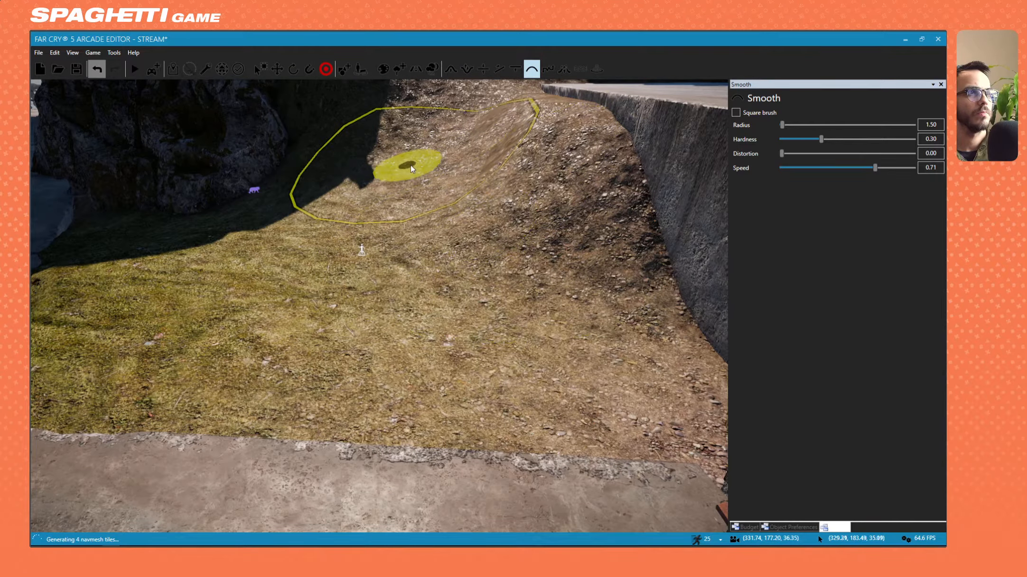
Try a terrain ramp of radius 1.00 from the rock's foot up to the concrete slab, and undo it.
{"action": "left_click", "coordinate": [483, 69]}
{"action": "left_click", "coordinate": [500, 69]}
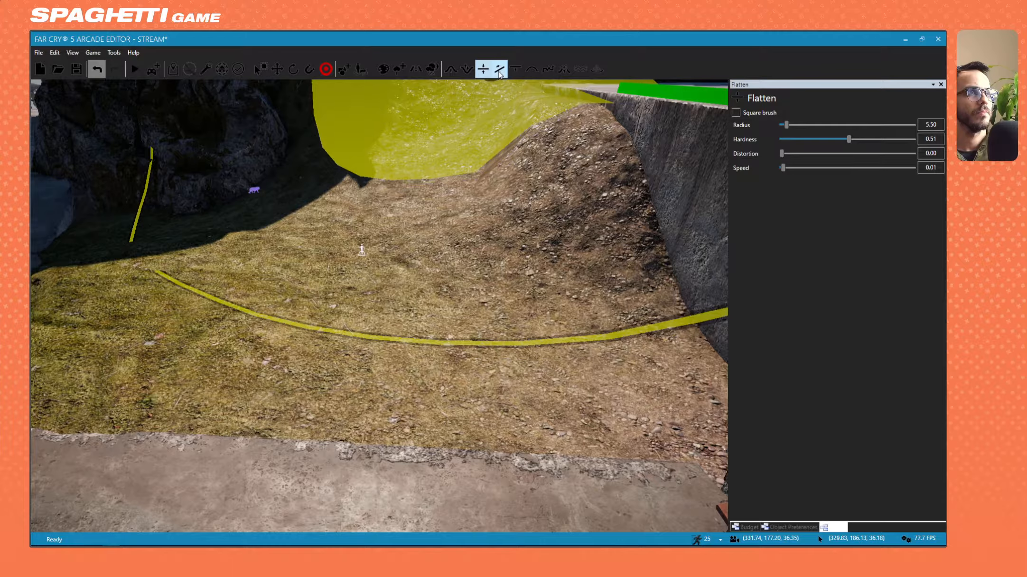
{"action": "scroll", "coordinate": [489, 246], "scroll_direction": "down", "scroll_amount": 5}
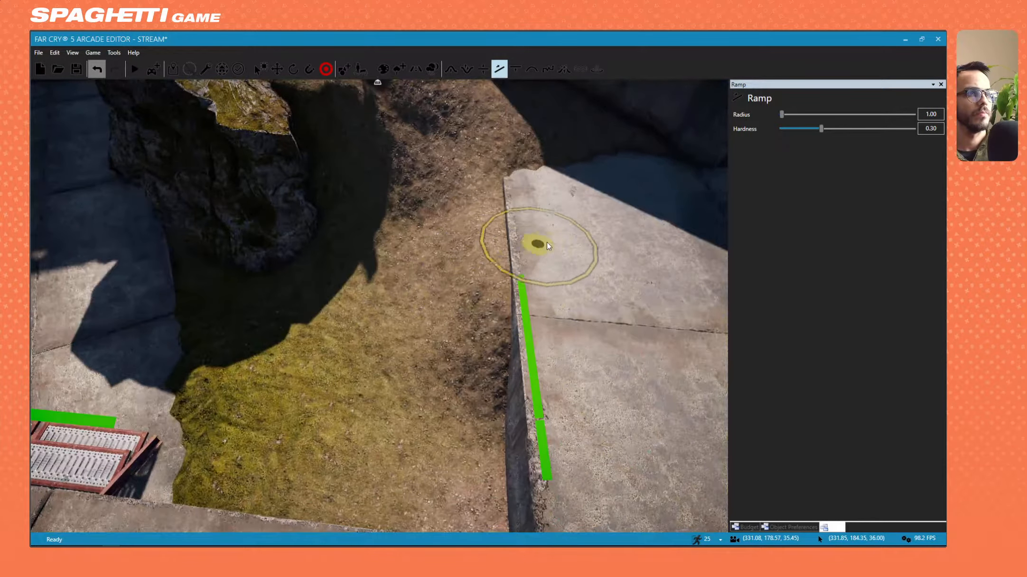
{"action": "scroll", "coordinate": [549, 240], "scroll_direction": "up", "scroll_amount": 3}
{"action": "scroll", "coordinate": [551, 237], "scroll_direction": "down", "scroll_amount": 3}
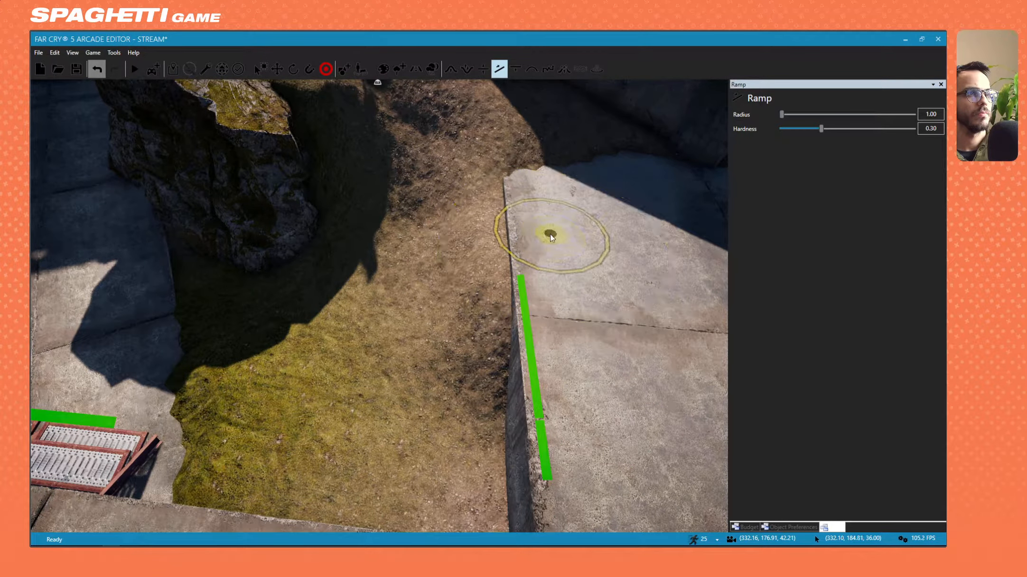
{"action": "left_click", "coordinate": [196, 305]}
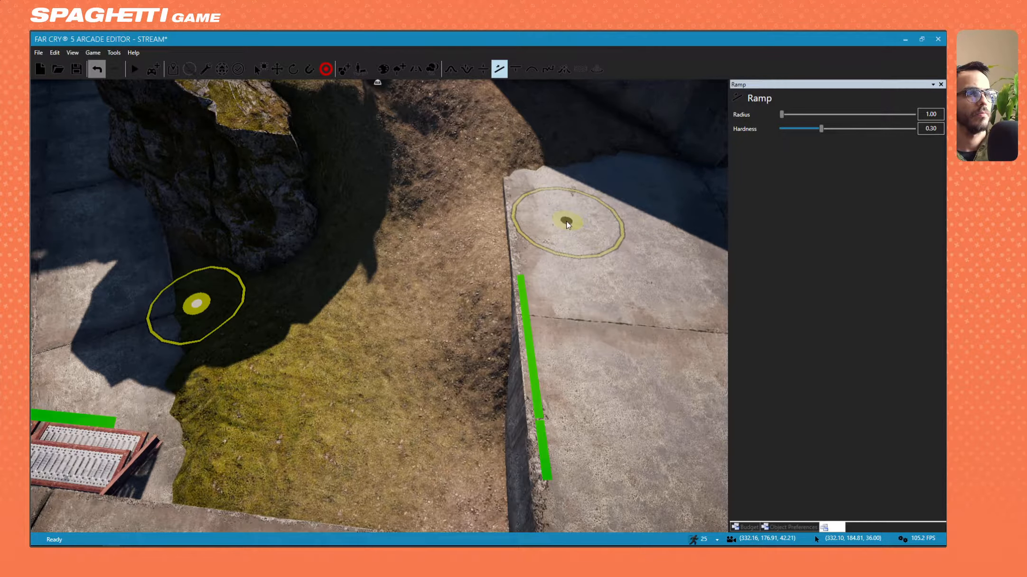
{"action": "left_click", "coordinate": [567, 221]}
{"action": "key", "text": "a"}
{"action": "mouse_move", "coordinate": [442, 284]}
{"action": "right_mouse_down"}
{"action": "mouse_move", "coordinate": [352, 329]}
{"action": "mouse_move", "coordinate": [440, 291]}
{"action": "mouse_move", "coordinate": [294, 309]}
{"action": "mouse_move", "coordinate": [247, 280]}
{"action": "right_mouse_up"}
{"action": "key", "text": "ctrl+z"}
{"action": "key", "text": "d"}
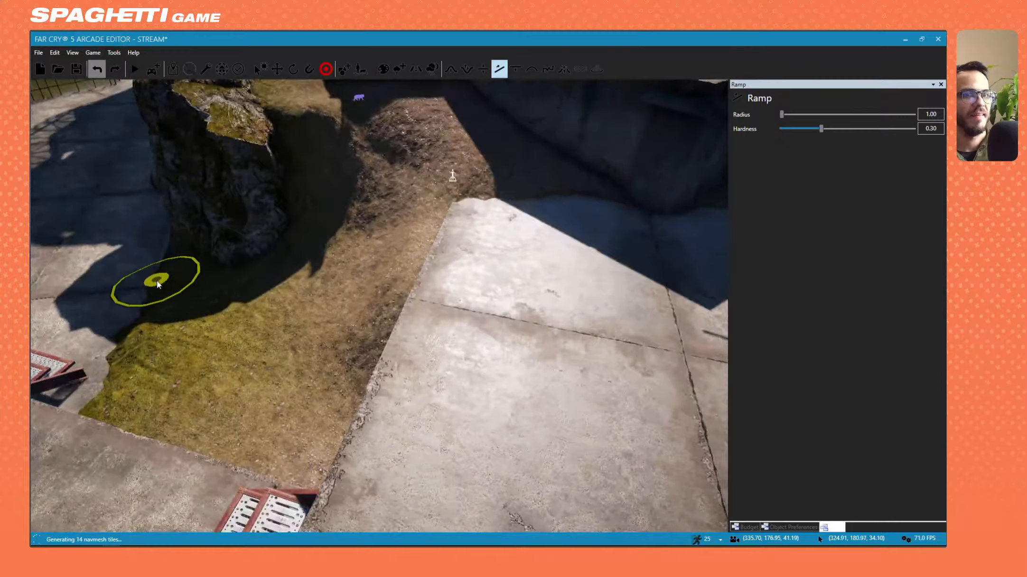
Try a wider terrain ramp of radius 2.50 from the rock's foot to the concrete slab, and undo it.
{"action": "scroll", "coordinate": [162, 278], "scroll_direction": "up", "scroll_amount": 6, "text": "ctrl"}
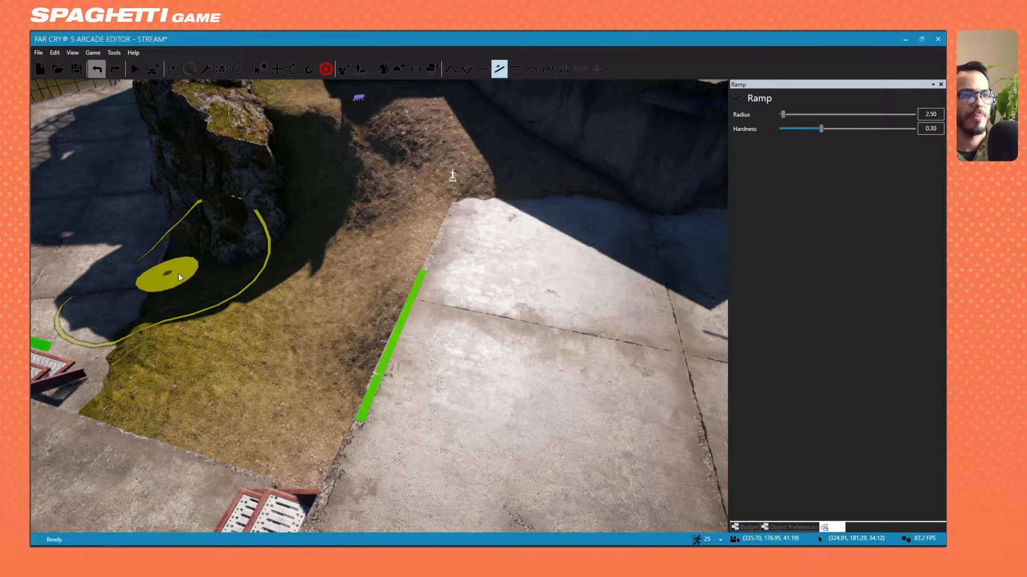
{"action": "left_click", "coordinate": [169, 274]}
{"action": "left_click", "coordinate": [490, 258]}
{"action": "key", "text": "w"}
{"action": "key", "text": "a"}
{"action": "right_click_drag", "start_coordinate": [348, 310], "coordinate": [285, 328]}
{"action": "key", "text": "a"}
{"action": "key", "text": "s"}
{"action": "key", "text": "w"}
{"action": "key", "text": "ctrl+z"}
{"action": "key", "text": "w"}
{"action": "key", "text": "s"}
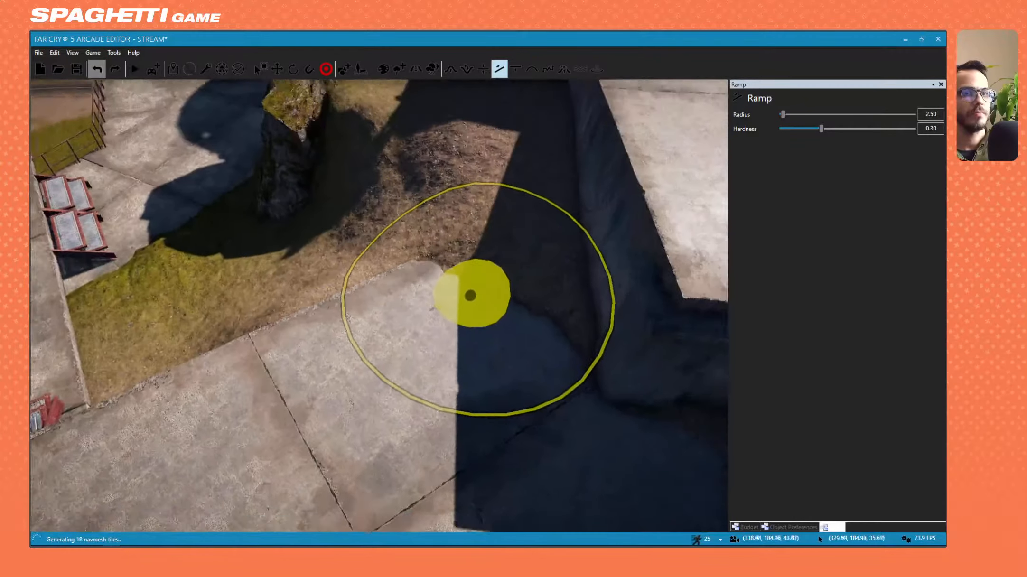
Build a terrain ramp of radius 2.50 from the rock's foot to the near edge of the upper concrete slab.
{"action": "right_click_drag", "start_coordinate": [470, 295], "coordinate": [224, 221]}
{"action": "left_click", "coordinate": [222, 221]}
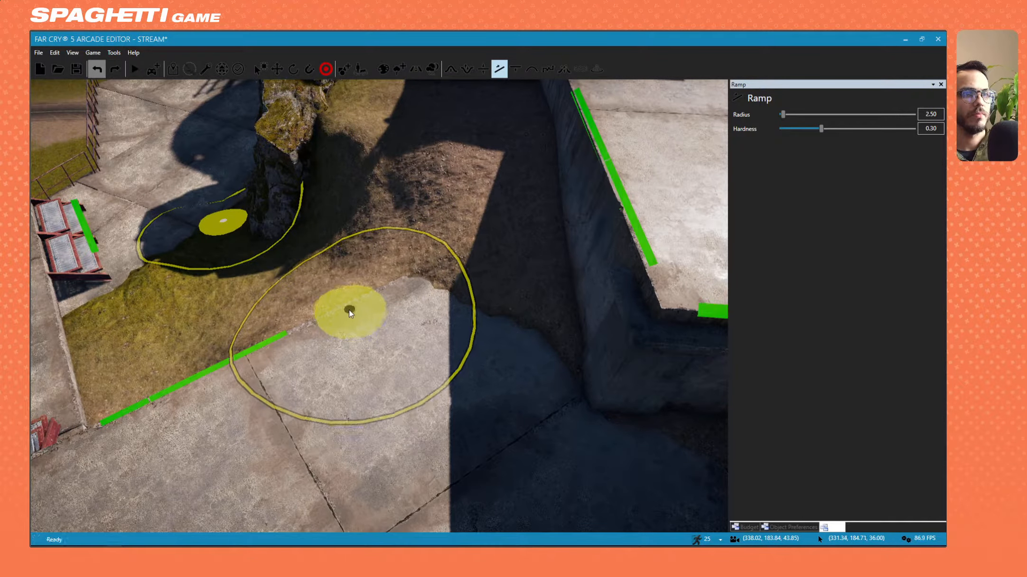
{"action": "left_click", "coordinate": [349, 310]}
{"action": "key", "text": "w"}
{"action": "mouse_move", "coordinate": [302, 324]}
{"action": "right_mouse_down"}
{"action": "mouse_move", "coordinate": [633, 119]}
{"action": "mouse_move", "coordinate": [220, 252]}
{"action": "mouse_move", "coordinate": [383, 311]}
{"action": "right_mouse_up"}
{"action": "key", "text": "a"}
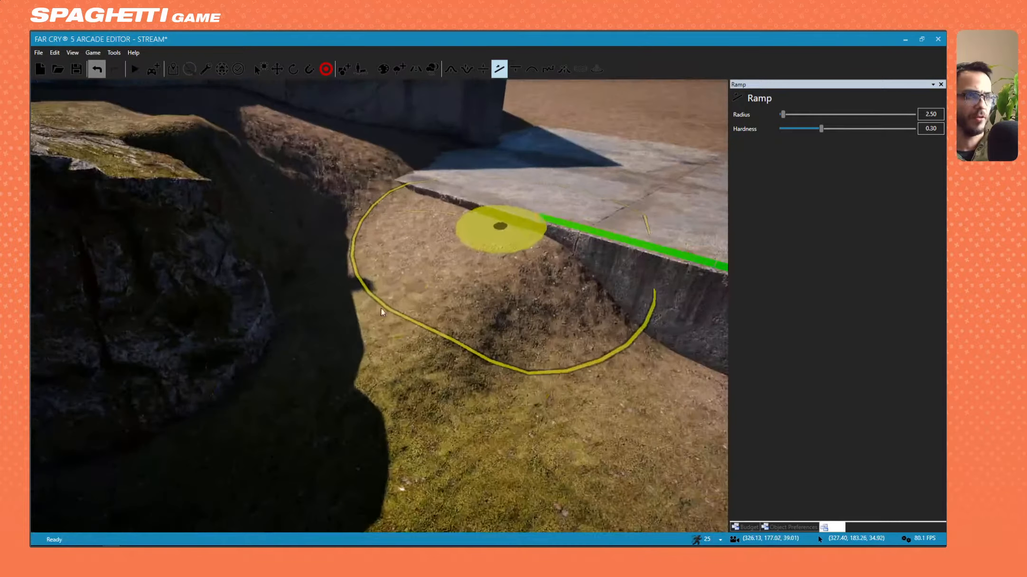
Examine the new terrain ramp from the lower floor, between the rocks, the red stairs and the upper slab.
{"action": "right_click_drag", "start_coordinate": [353, 101], "coordinate": [266, 85]}
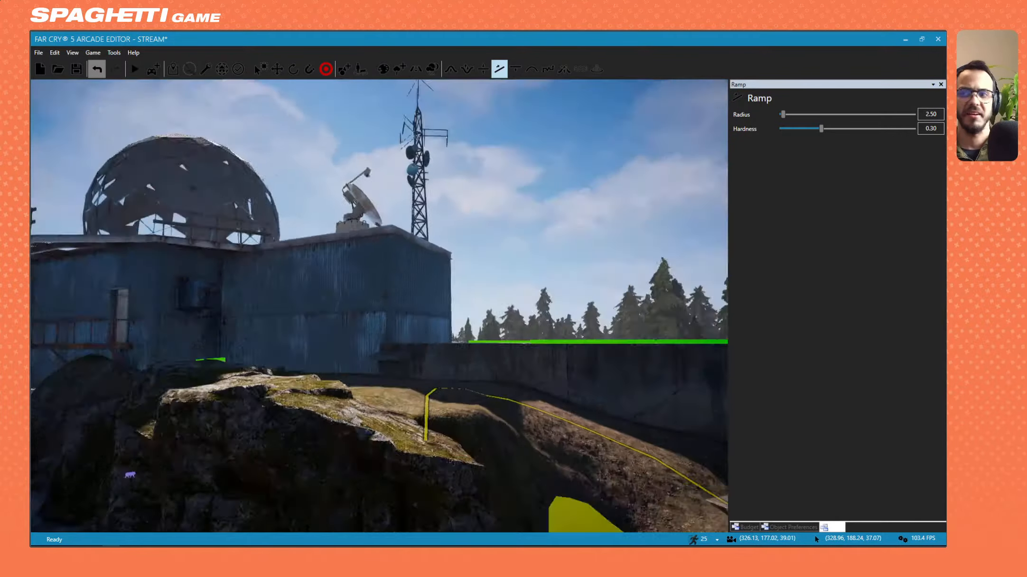
{"action": "right_click_drag", "start_coordinate": [361, 199], "coordinate": [537, 228]}
{"action": "key", "text": "a"}
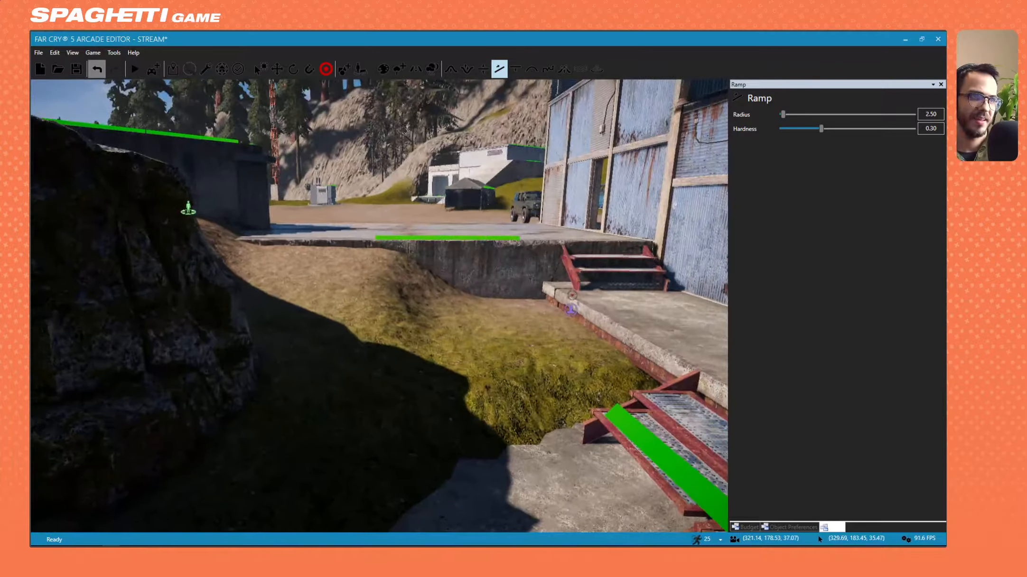
{"action": "right_click_drag", "start_coordinate": [321, 257], "coordinate": [326, 280]}
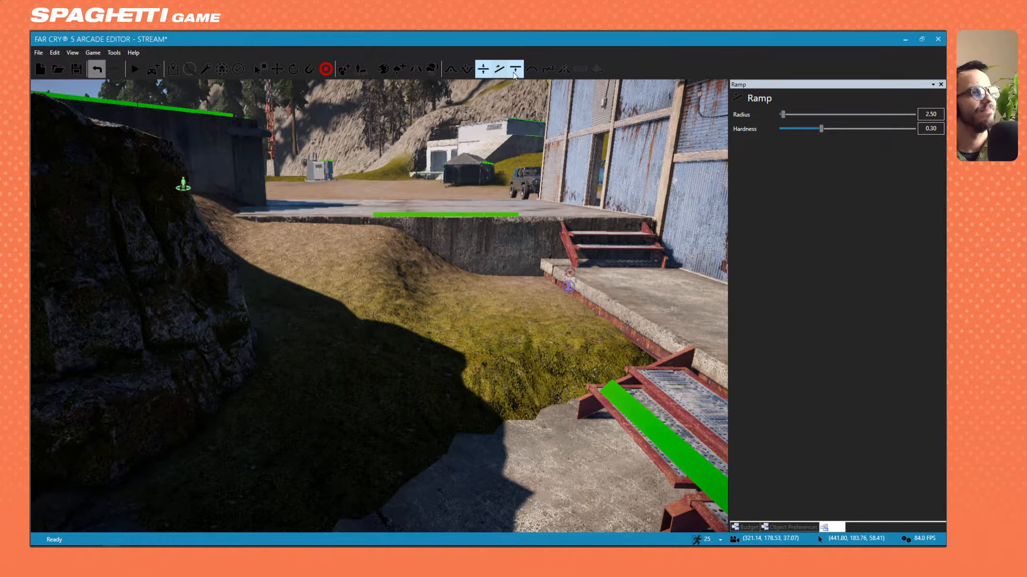
{"action": "right_click_drag", "start_coordinate": [480, 177], "coordinate": [479, 185]}
{"action": "key", "text": "s"}
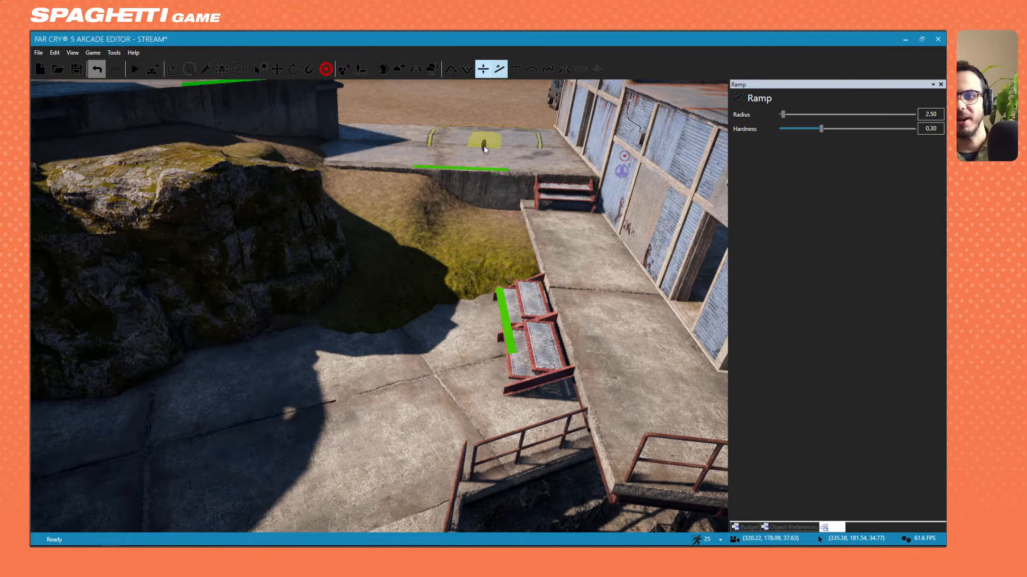
{"action": "key", "text": "w"}
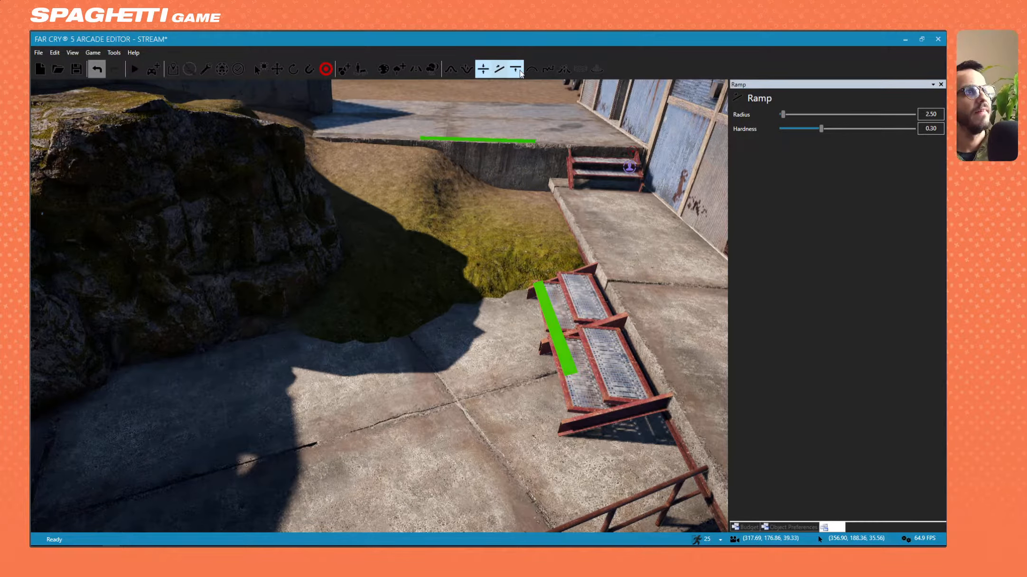
Level the grass edge along the lower concrete floor to the sampled height 33.92 with Terrain Set to Height.
{"action": "left_click", "coordinate": [514, 72]}
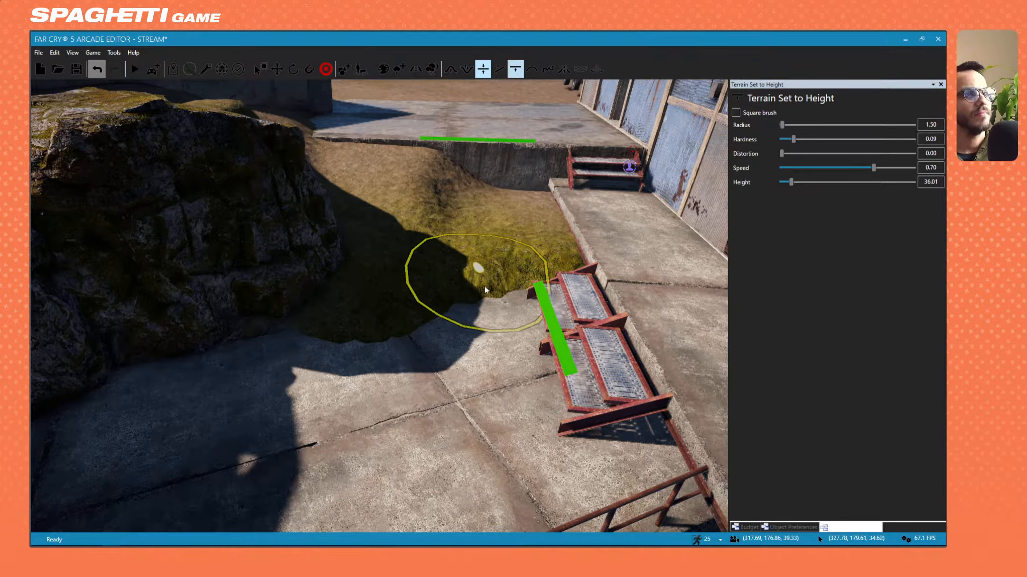
{"action": "left_click", "coordinate": [269, 359], "text": "ctrl"}
{"action": "mouse_move", "coordinate": [330, 338]}
{"action": "left_mouse_down"}
{"action": "mouse_move", "coordinate": [324, 355]}
{"action": "mouse_move", "coordinate": [395, 336]}
{"action": "left_mouse_up"}
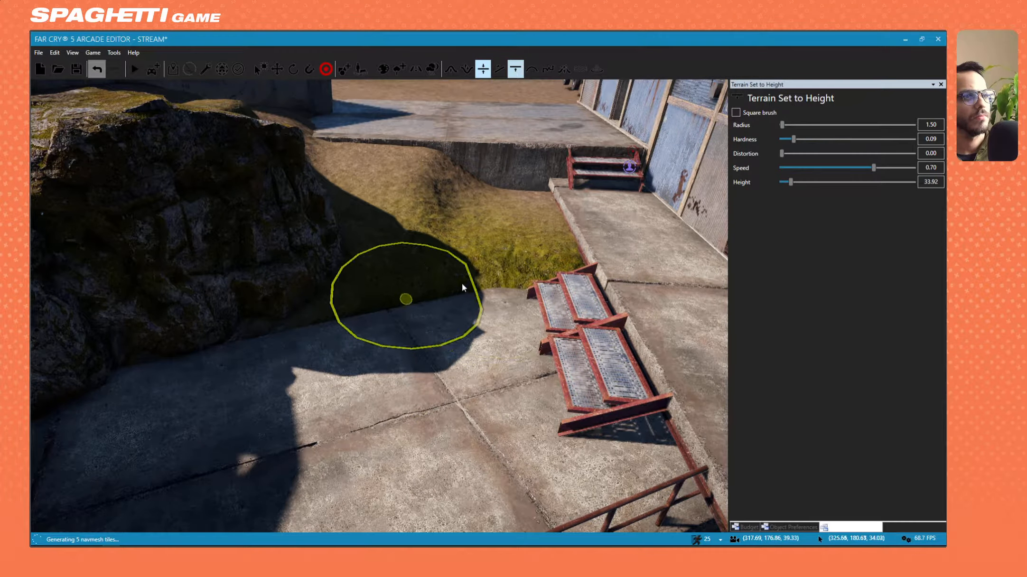
{"action": "mouse_move", "coordinate": [563, 292]}
{"action": "left_mouse_down"}
{"action": "mouse_move", "coordinate": [538, 314]}
{"action": "mouse_move", "coordinate": [527, 306]}
{"action": "left_mouse_up"}
Smooth the steep grassy bank beside the red stairs with a Smooth brush of radius 1.50, undoing the first stroke.
{"action": "key", "text": "w"}
{"action": "right_click_drag", "start_coordinate": [475, 309], "coordinate": [474, 228]}
{"action": "key", "text": "d"}
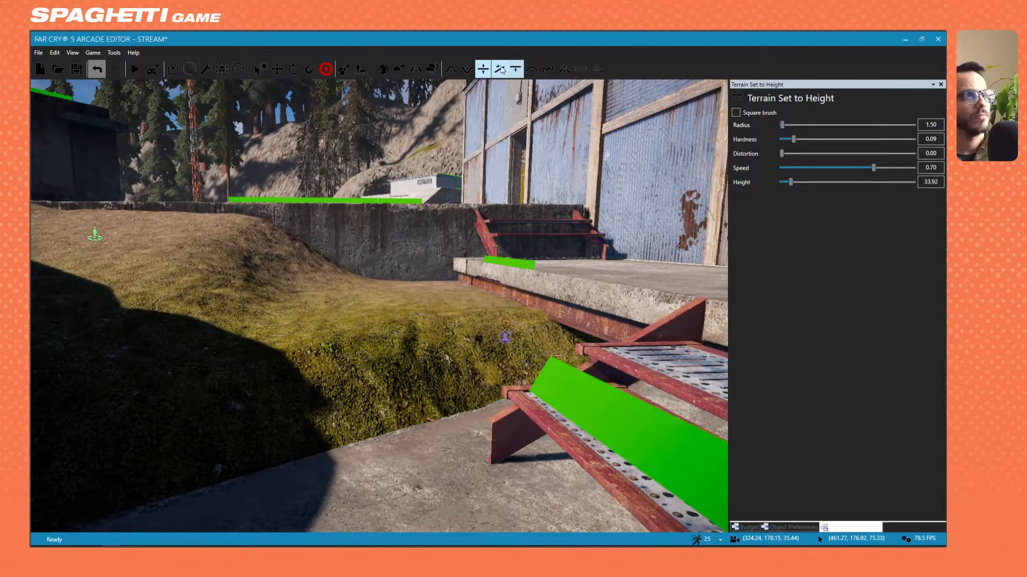
{"action": "left_click", "coordinate": [532, 73]}
{"action": "left_click_drag", "start_coordinate": [434, 361], "coordinate": [418, 356]}
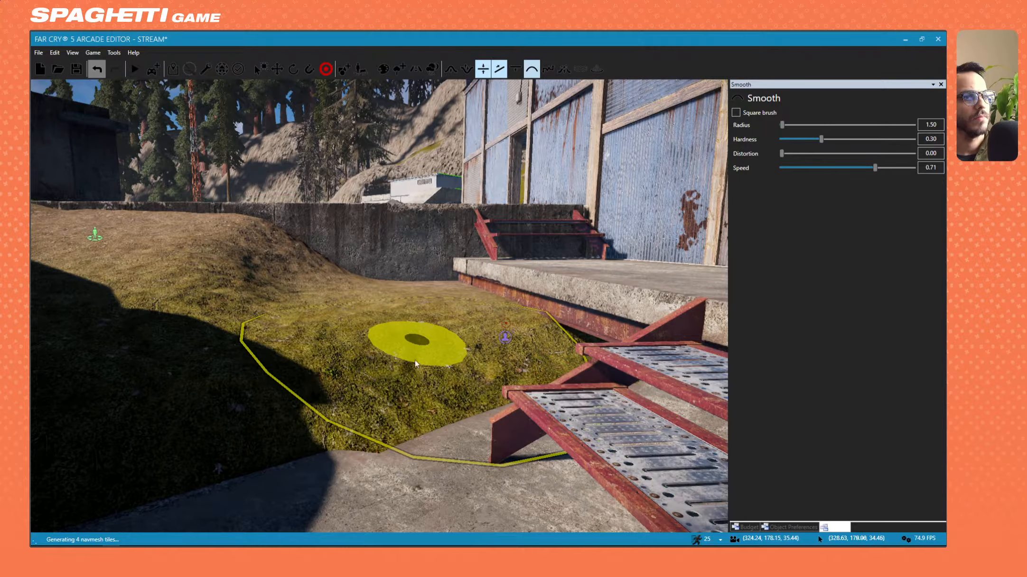
{"action": "key", "text": "ctrl+z"}
{"action": "right_click_drag", "start_coordinate": [404, 362], "coordinate": [396, 361]}
{"action": "key", "text": "d"}
{"action": "mouse_move", "coordinate": [405, 347]}
{"action": "left_mouse_down"}
{"action": "mouse_move", "coordinate": [416, 321]}
{"action": "mouse_move", "coordinate": [385, 327]}
{"action": "mouse_move", "coordinate": [374, 315]}
{"action": "mouse_move", "coordinate": [410, 306]}
{"action": "mouse_move", "coordinate": [400, 321]}
{"action": "mouse_move", "coordinate": [350, 342]}
{"action": "mouse_move", "coordinate": [365, 383]}
{"action": "left_mouse_up"}
{"action": "key", "text": "s"}
{"action": "mouse_move", "coordinate": [365, 383]}
{"action": "right_mouse_down"}
{"action": "mouse_move", "coordinate": [415, 351]}
{"action": "mouse_move", "coordinate": [388, 382]}
{"action": "right_mouse_up"}
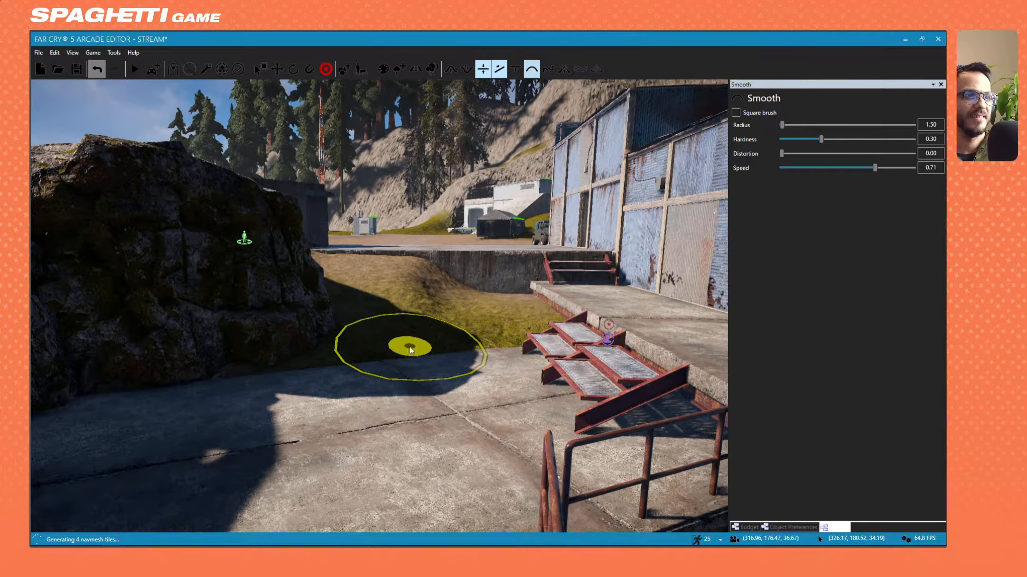
Examine the reshaped slope behind the rocks and the walkways around the blue building from several angles.
{"action": "key", "text": "w"}
{"action": "key", "text": "d"}
{"action": "mouse_move", "coordinate": [373, 312]}
{"action": "right_mouse_down"}
{"action": "mouse_move", "coordinate": [286, 223]}
{"action": "mouse_move", "coordinate": [231, 425]}
{"action": "mouse_move", "coordinate": [351, 284]}
{"action": "mouse_move", "coordinate": [493, 304]}
{"action": "mouse_move", "coordinate": [558, 298]}
{"action": "mouse_move", "coordinate": [458, 282]}
{"action": "mouse_move", "coordinate": [479, 258]}
{"action": "mouse_move", "coordinate": [511, 326]}
{"action": "mouse_move", "coordinate": [505, 373]}
{"action": "right_mouse_up"}
{"action": "key", "text": "w"}
{"action": "key", "text": "s"}
{"action": "key", "text": "w"}
{"action": "key", "text": "s"}
{"action": "key", "text": "d"}
{"action": "key", "text": "w"}
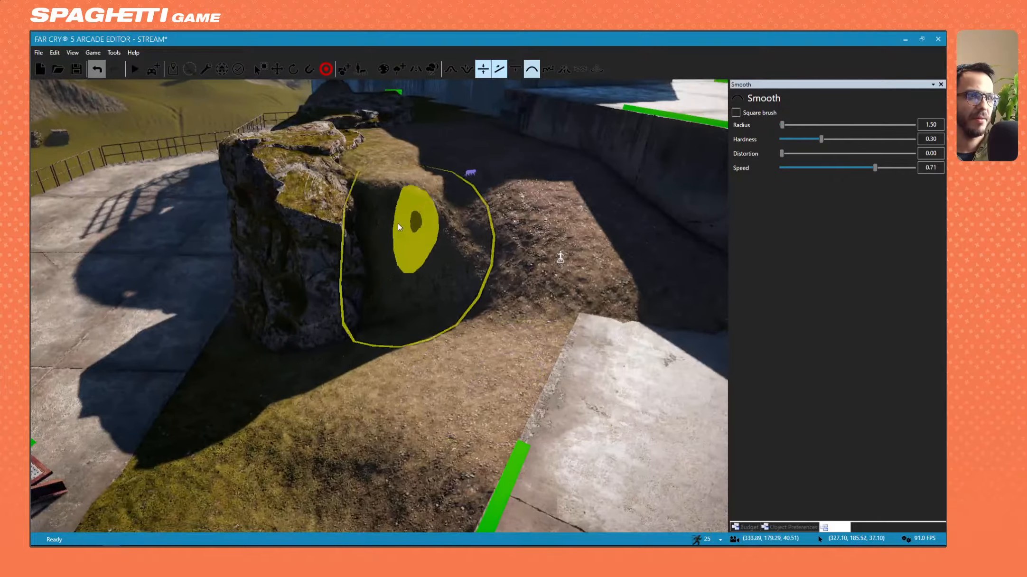
{"action": "key", "text": "a"}
{"action": "mouse_move", "coordinate": [285, 200]}
{"action": "right_mouse_down"}
{"action": "mouse_move", "coordinate": [461, 228]}
{"action": "mouse_move", "coordinate": [265, 223]}
{"action": "mouse_move", "coordinate": [282, 147]}
{"action": "mouse_move", "coordinate": [297, 159]}
{"action": "mouse_move", "coordinate": [257, 166]}
{"action": "mouse_move", "coordinate": [290, 143]}
{"action": "mouse_move", "coordinate": [337, 142]}
{"action": "mouse_move", "coordinate": [308, 119]}
{"action": "mouse_move", "coordinate": [290, 151]}
{"action": "mouse_move", "coordinate": [251, 155]}
{"action": "mouse_move", "coordinate": [251, 129]}
{"action": "mouse_move", "coordinate": [290, 150]}
{"action": "mouse_move", "coordinate": [342, 155]}
{"action": "mouse_move", "coordinate": [238, 204]}
{"action": "mouse_move", "coordinate": [270, 199]}
{"action": "mouse_move", "coordinate": [298, 212]}
{"action": "right_mouse_up"}
{"action": "key", "text": "s"}
{"action": "key", "text": "w"}
{"action": "key", "text": "w"}
{"action": "key", "text": "s"}
{"action": "key", "text": "w"}
{"action": "key", "text": "w"}
{"action": "key", "text": "s"}
{"action": "key", "text": "w"}
{"action": "key", "text": "w"}
{"action": "key", "text": "s"}
{"action": "key", "text": "w"}
{"action": "key", "text": "s"}
{"action": "key", "text": "w"}
{"action": "key", "text": "w"}
{"action": "key", "text": "s"}
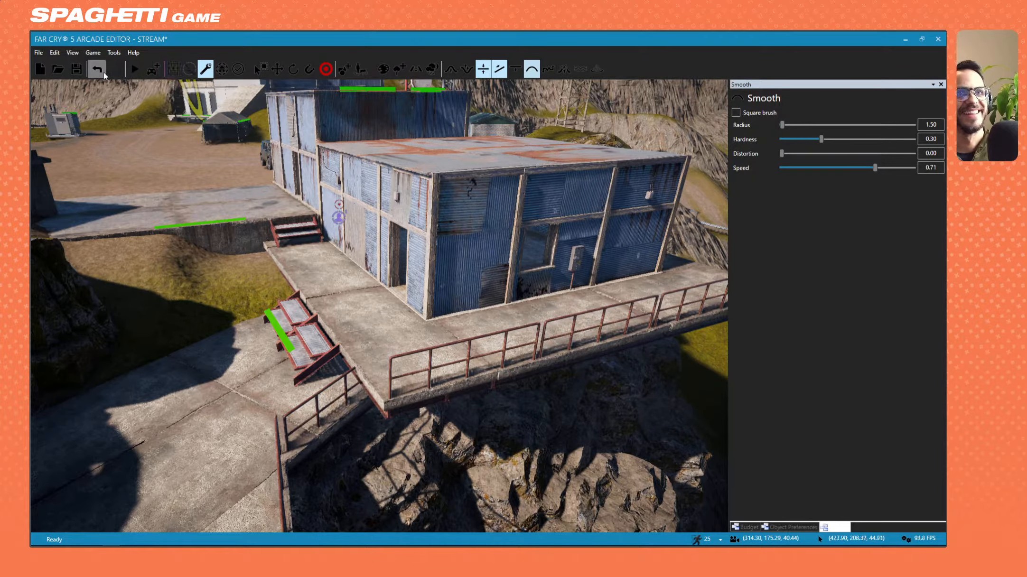
Lower the two Catwalk Red Stairs objects slightly toward the lower concrete floor and deselect them.
{"action": "key", "text": "w"}
{"action": "right_click_drag", "start_coordinate": [266, 245], "coordinate": [304, 224]}
{"action": "key", "text": "s"}
{"action": "left_click", "coordinate": [337, 219]}
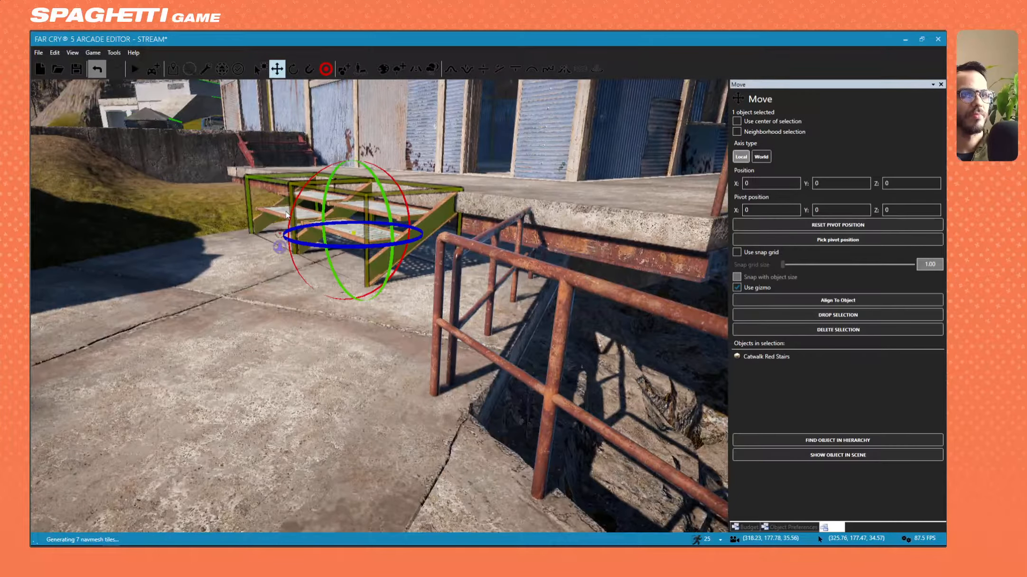
{"action": "left_click", "coordinate": [282, 214], "text": "ctrl"}
{"action": "left_click_drag", "start_coordinate": [293, 173], "coordinate": [295, 181]}
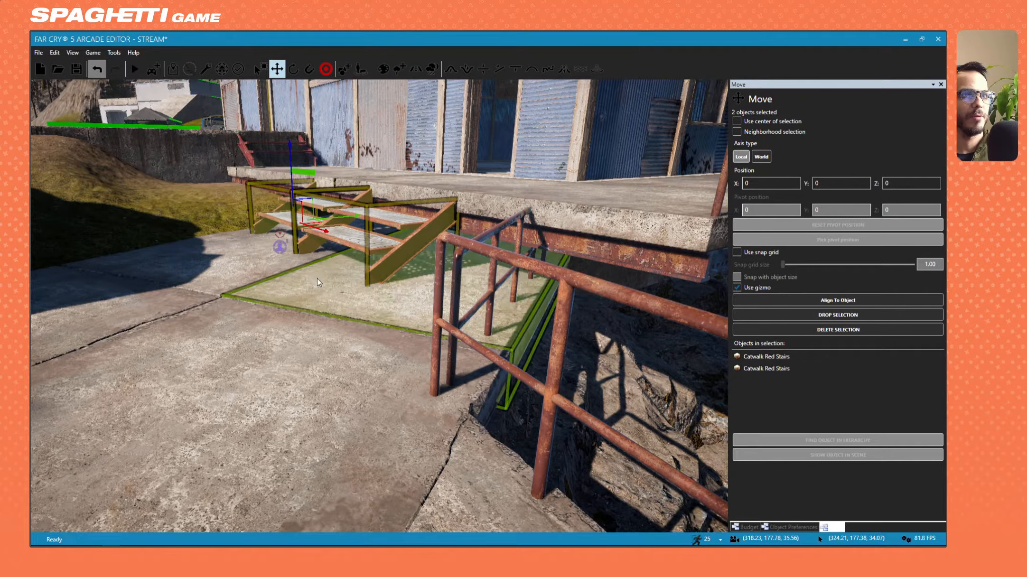
{"action": "key", "text": "Escape"}
Check the upper stairs by the blue building and the rock-lined platform, and save the map.
{"action": "right_click_drag", "start_coordinate": [265, 266], "coordinate": [264, 228]}
{"action": "key", "text": "s"}
{"action": "key", "text": "w"}
{"action": "key", "text": "w"}
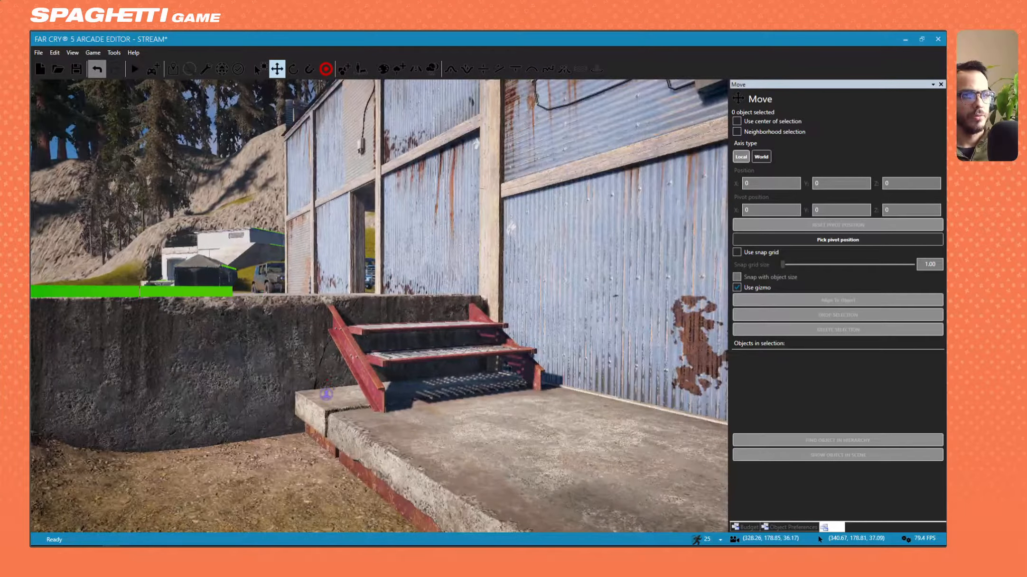
{"action": "key", "text": "s"}
{"action": "right_click_drag", "start_coordinate": [365, 330], "coordinate": [204, 342]}
{"action": "key", "text": "s"}
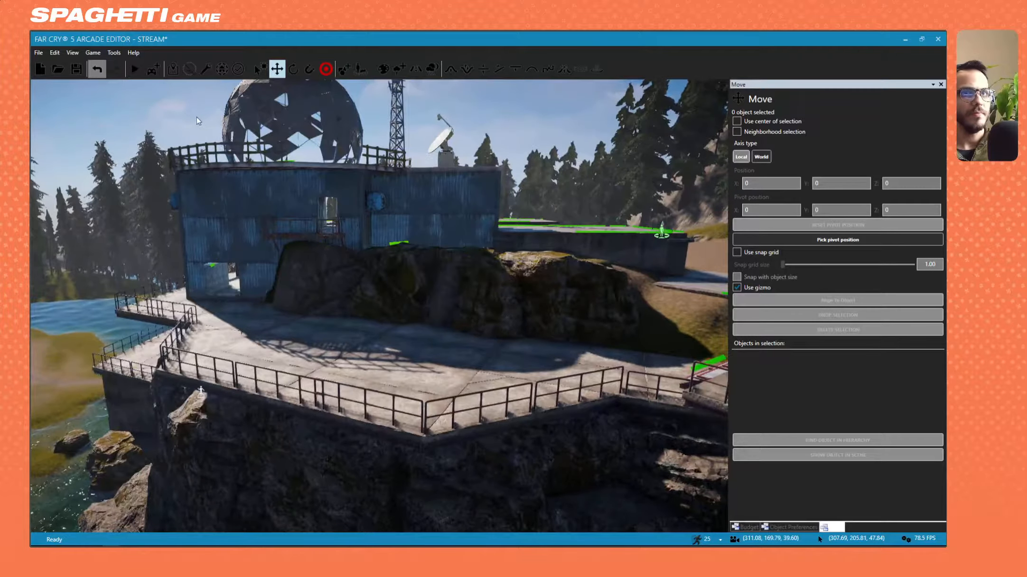
{"action": "left_click", "coordinate": [76, 70]}
Select the Rock Med Cover Alpine Forest 07 object at the end of the rock row.
{"action": "key", "text": "w"}
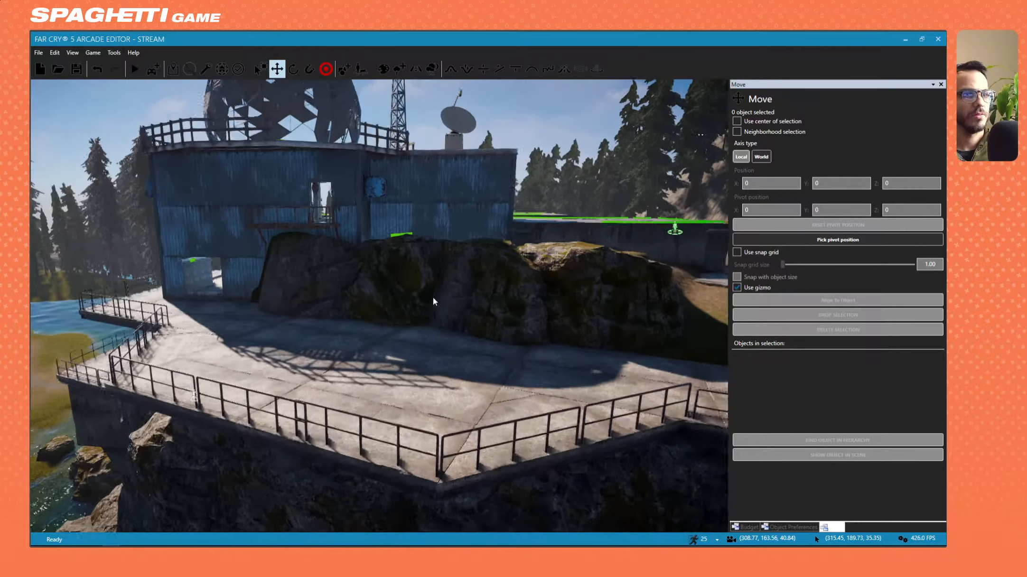
{"action": "key", "text": "w"}
{"action": "mouse_move", "coordinate": [298, 210]}
{"action": "right_mouse_down"}
{"action": "mouse_move", "coordinate": [361, 209]}
{"action": "mouse_move", "coordinate": [308, 256]}
{"action": "mouse_move", "coordinate": [299, 212]}
{"action": "right_mouse_up"}
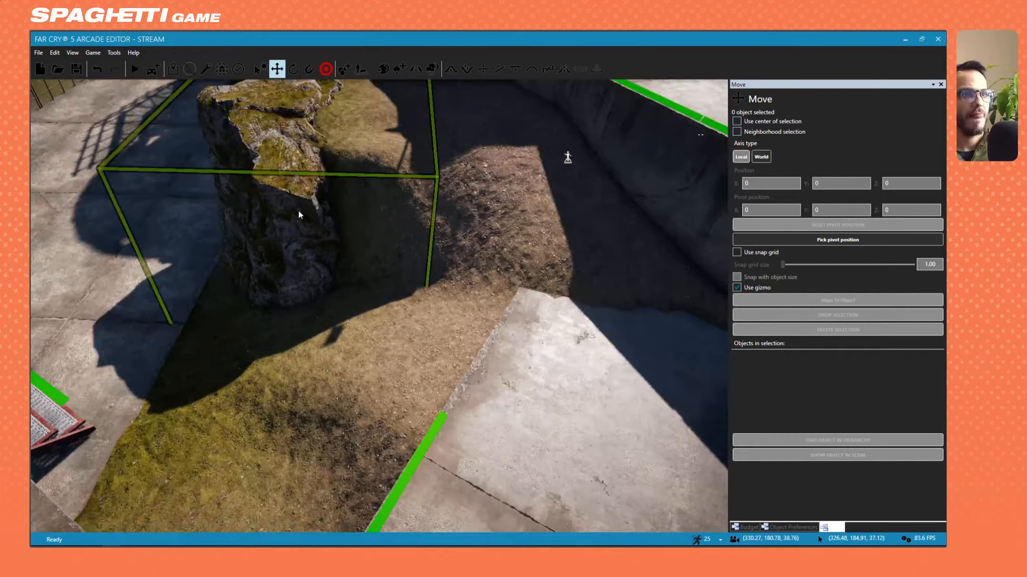
{"action": "left_click", "coordinate": [300, 229]}
{"action": "key", "text": "ctrl"}
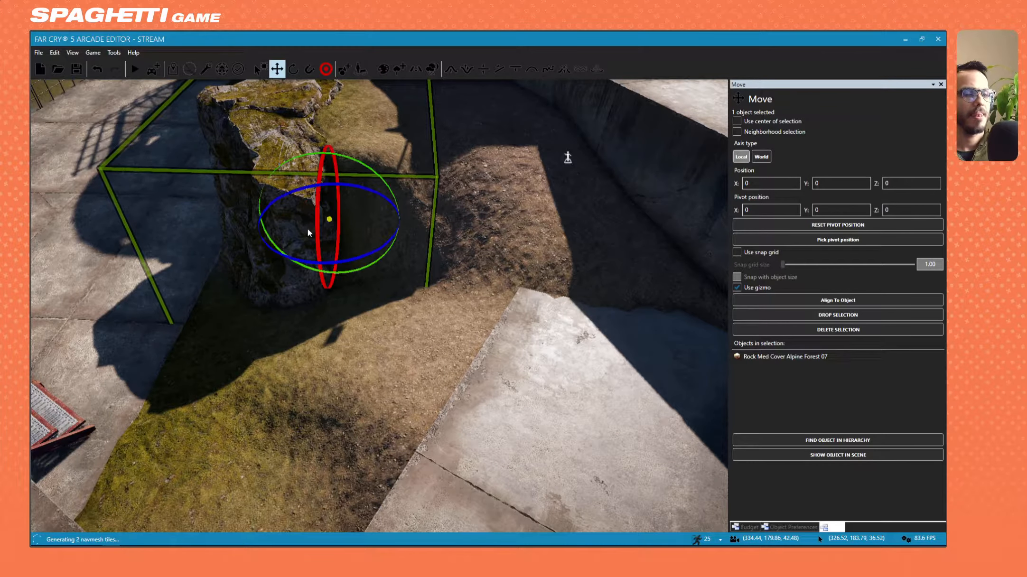
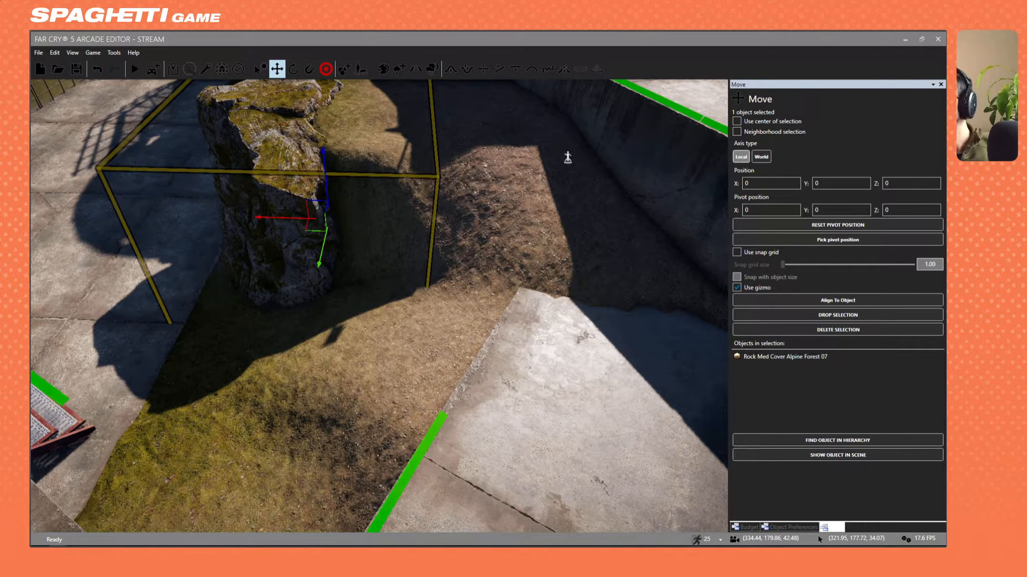
Switch to the browser, look through the rolleicord image results, and close the tab.
{"action": "left_click_drag", "start_coordinate": [32, 40], "coordinate": [293, 31]}
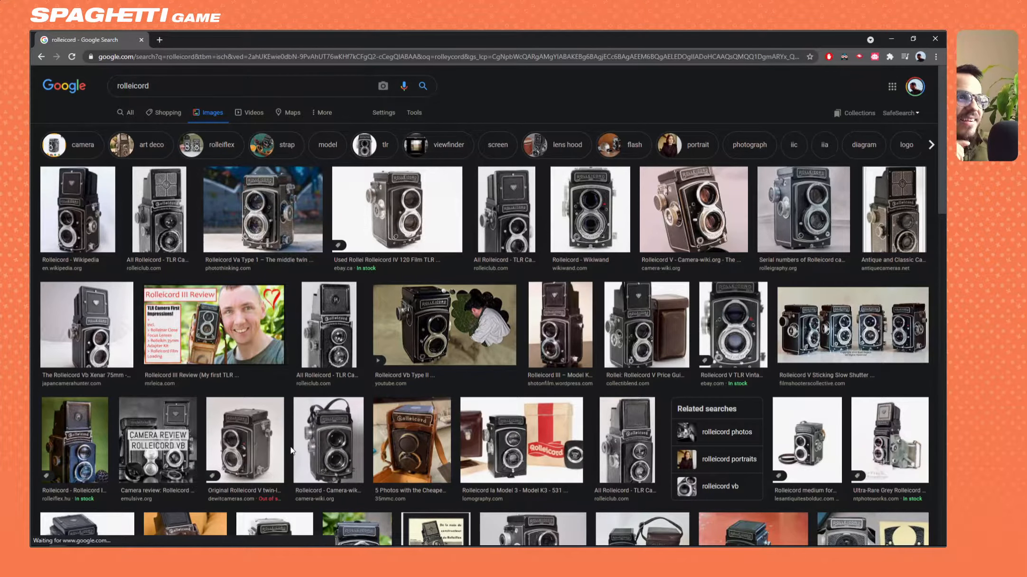
{"action": "scroll", "coordinate": [292, 448], "scroll_direction": "down", "scroll_amount": 10}
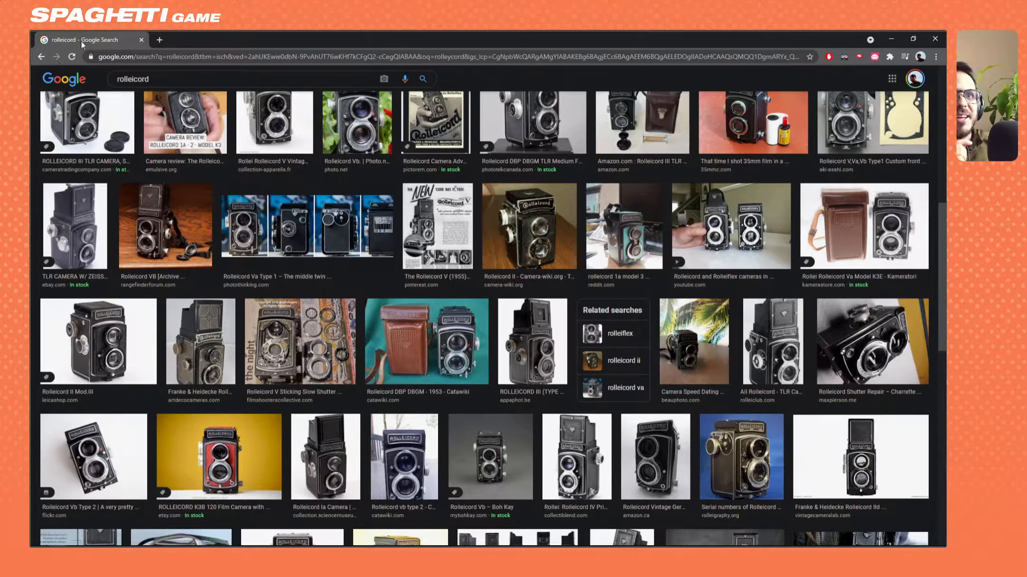
{"action": "left_click", "coordinate": [141, 40]}
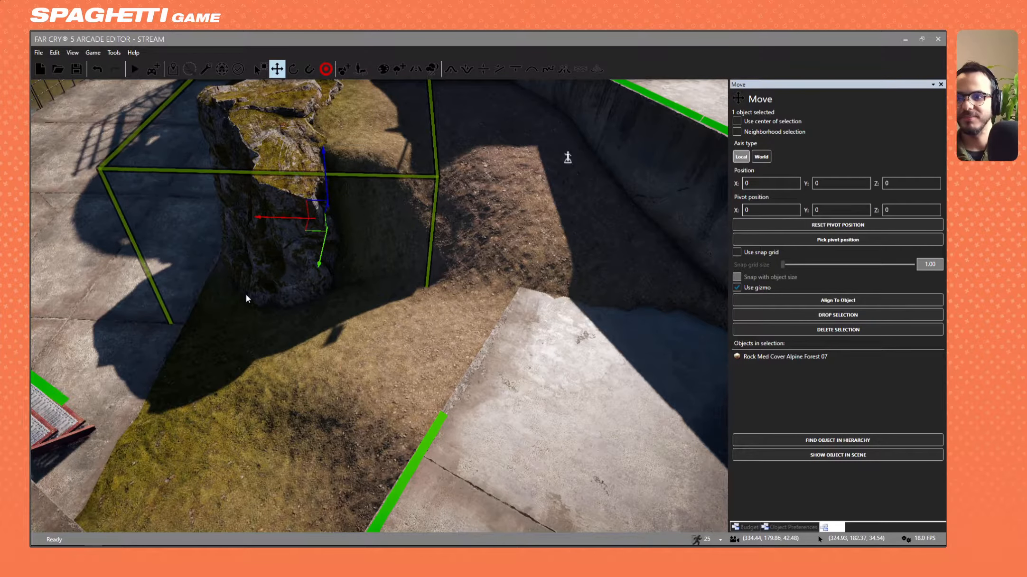
{"action": "right_click_drag", "start_coordinate": [260, 289], "coordinate": [292, 285]}
{"action": "key", "text": "s"}
{"action": "key", "text": "a"}
{"action": "key", "text": "s"}
{"action": "key", "text": "d"}
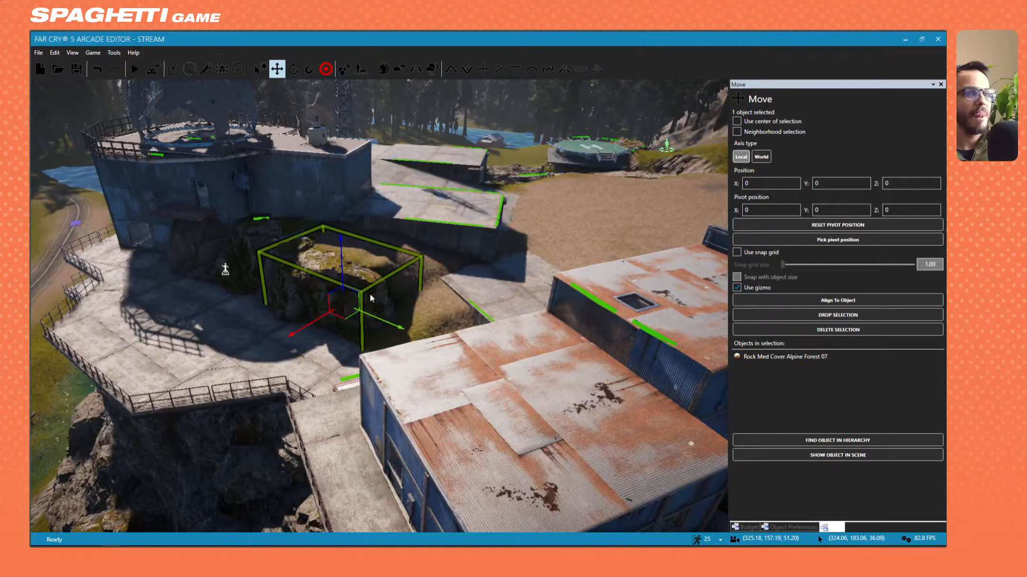
Duplicate the Rock Med Cover Alpine Forest 07 object and place the copy at the end of the rock row.
{"action": "left_click_drag", "start_coordinate": [346, 319], "coordinate": [403, 311], "text": "shift"}
{"action": "key", "text": "w"}
{"action": "right_click_drag", "start_coordinate": [403, 311], "coordinate": [426, 264]}
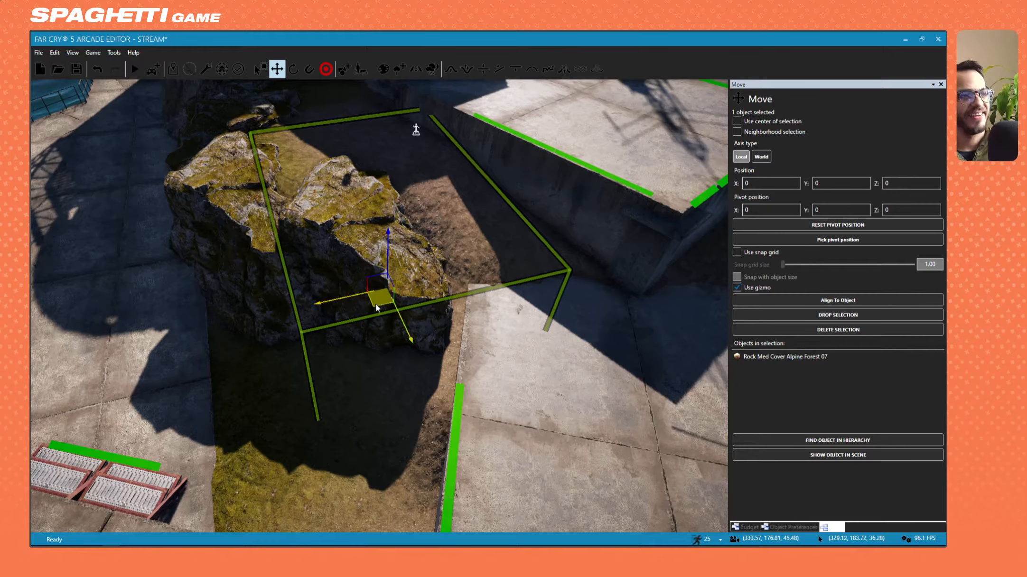
{"action": "mouse_move", "coordinate": [375, 304]}
{"action": "left_mouse_down"}
{"action": "mouse_move", "coordinate": [448, 306]}
{"action": "mouse_move", "coordinate": [357, 301]}
{"action": "mouse_move", "coordinate": [380, 305]}
{"action": "left_mouse_up"}
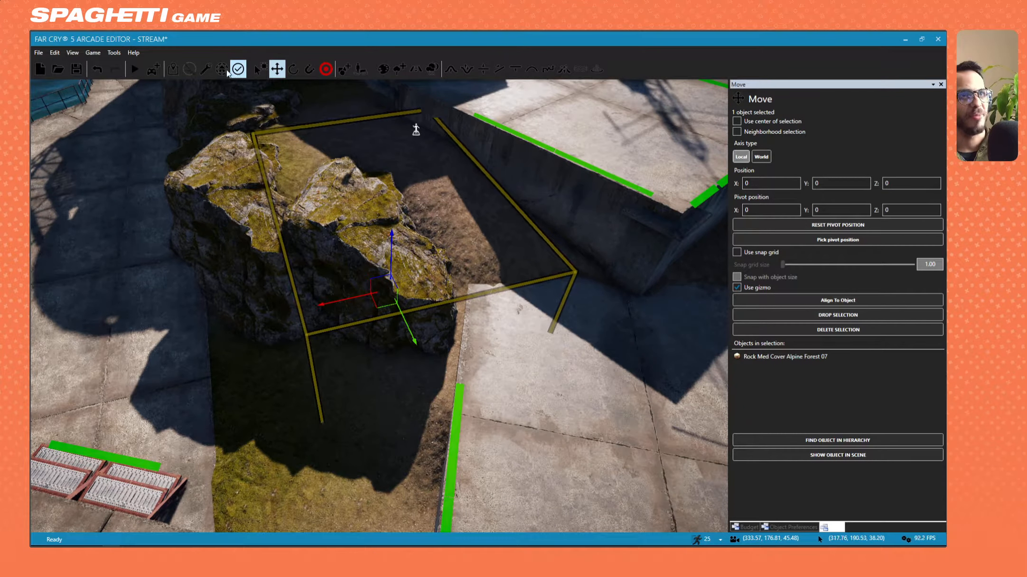
Rotate the copied rock about its vertical axis with snap angles and slide it against the neighbouring rocks.
{"action": "left_click", "coordinate": [294, 69]}
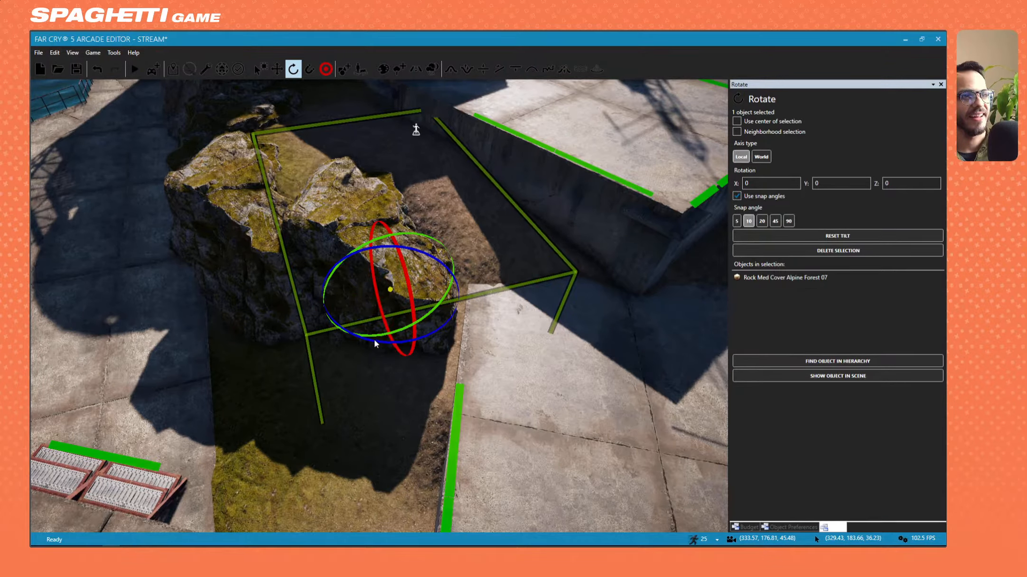
{"action": "left_click_drag", "start_coordinate": [373, 340], "coordinate": [411, 325]}
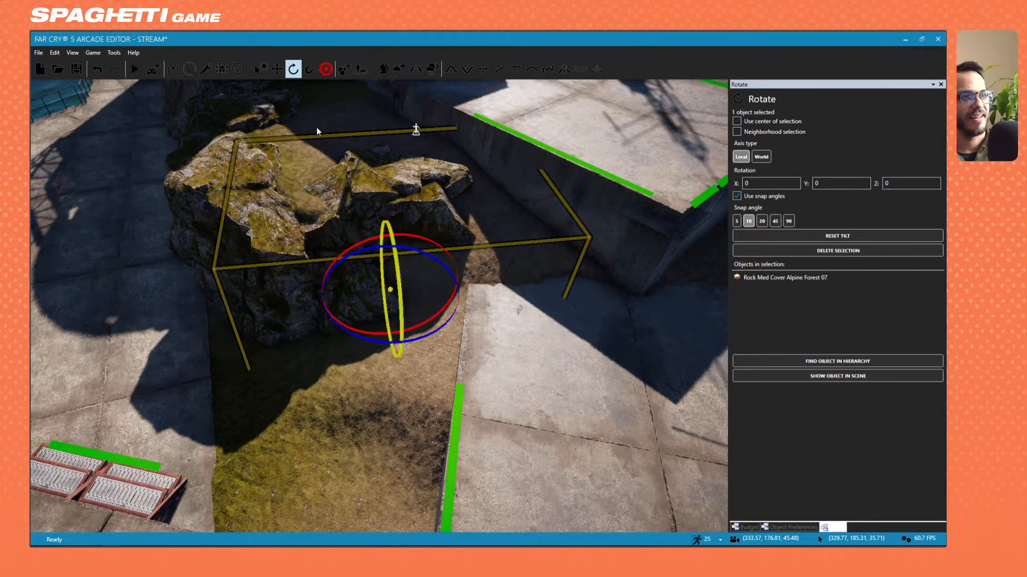
{"action": "left_click", "coordinate": [281, 69]}
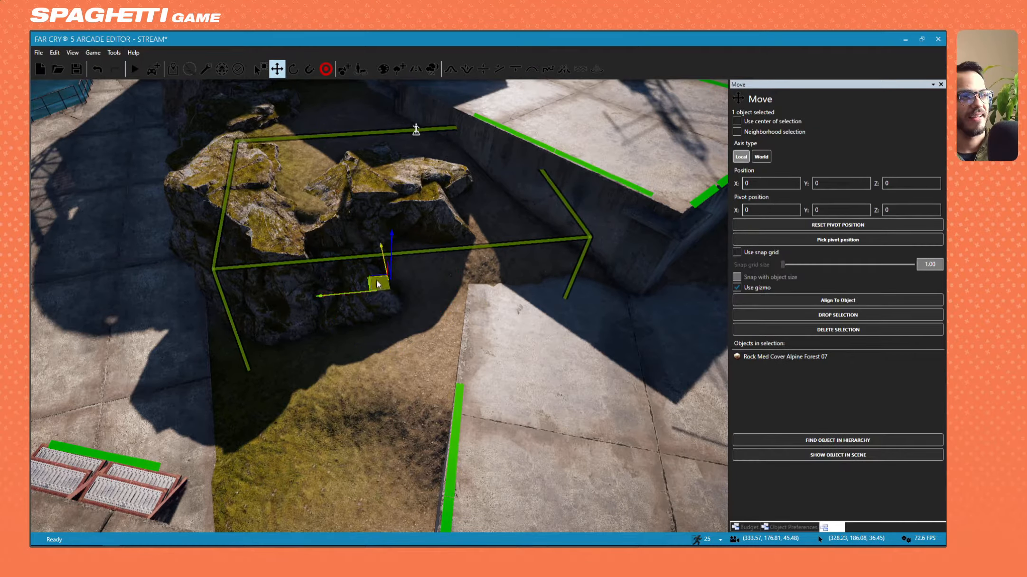
{"action": "left_click_drag", "start_coordinate": [366, 278], "coordinate": [344, 293]}
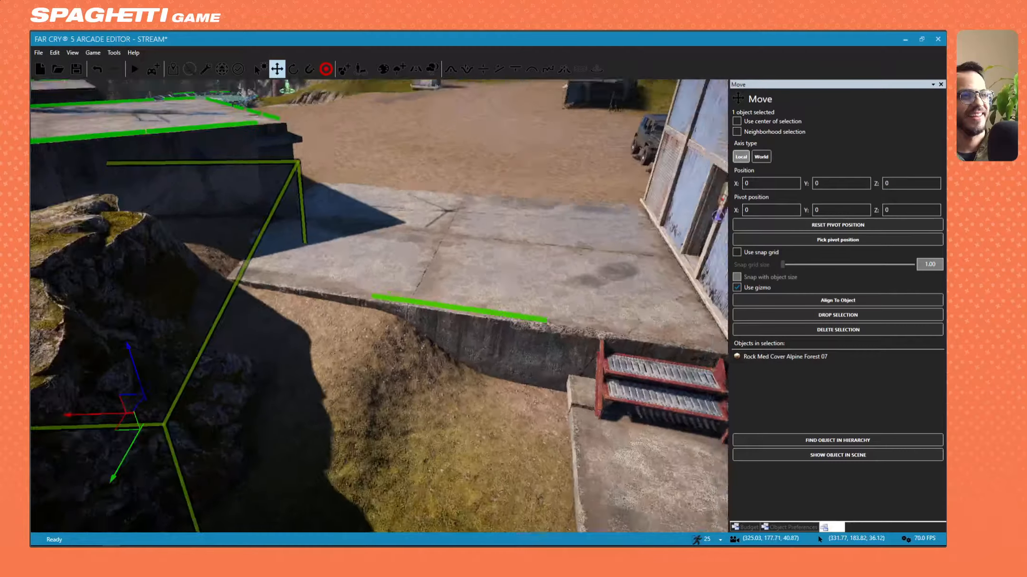
Shift the Rock Med Cover Alpine Forest 07 object along the rock row beside the grassy slope.
{"action": "key", "text": "w"}
{"action": "key", "text": "s"}
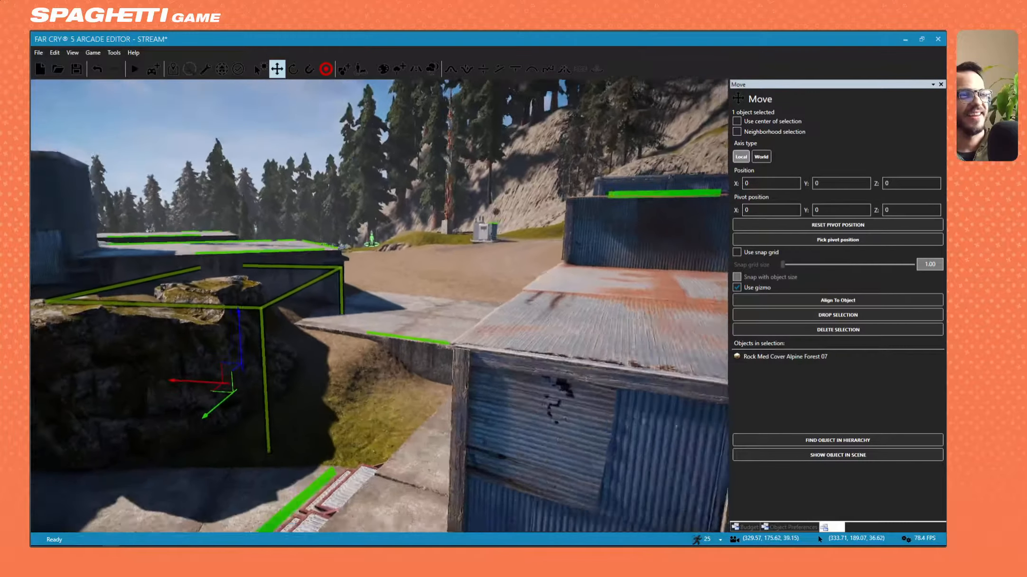
{"action": "key", "text": "w"}
{"action": "right_click_drag", "start_coordinate": [344, 294], "coordinate": [292, 311]}
{"action": "mouse_move", "coordinate": [273, 317]}
{"action": "left_mouse_down"}
{"action": "mouse_move", "coordinate": [235, 318]}
{"action": "mouse_move", "coordinate": [260, 328]}
{"action": "left_mouse_up"}
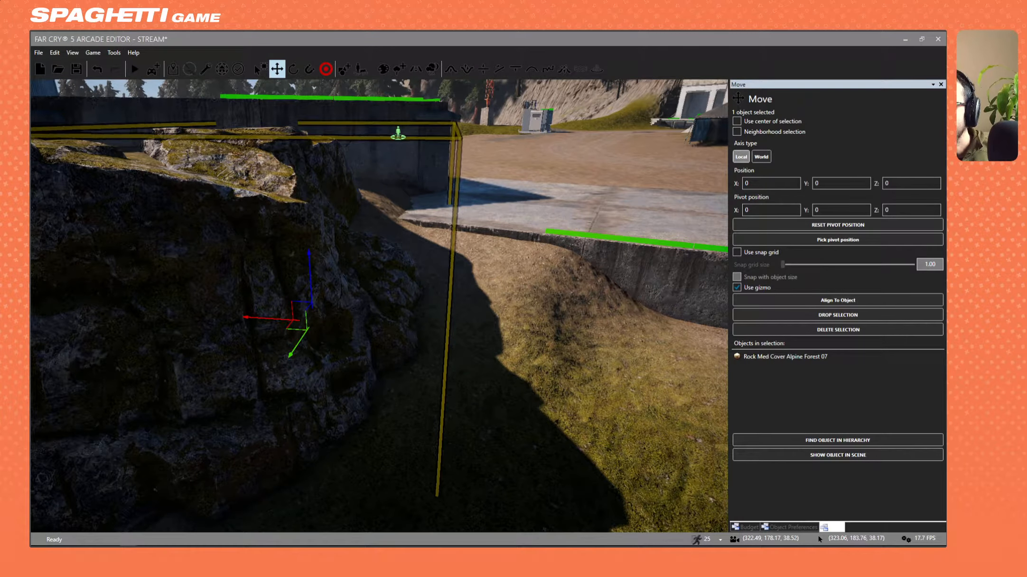
{"action": "key", "text": "alt+Tab"}
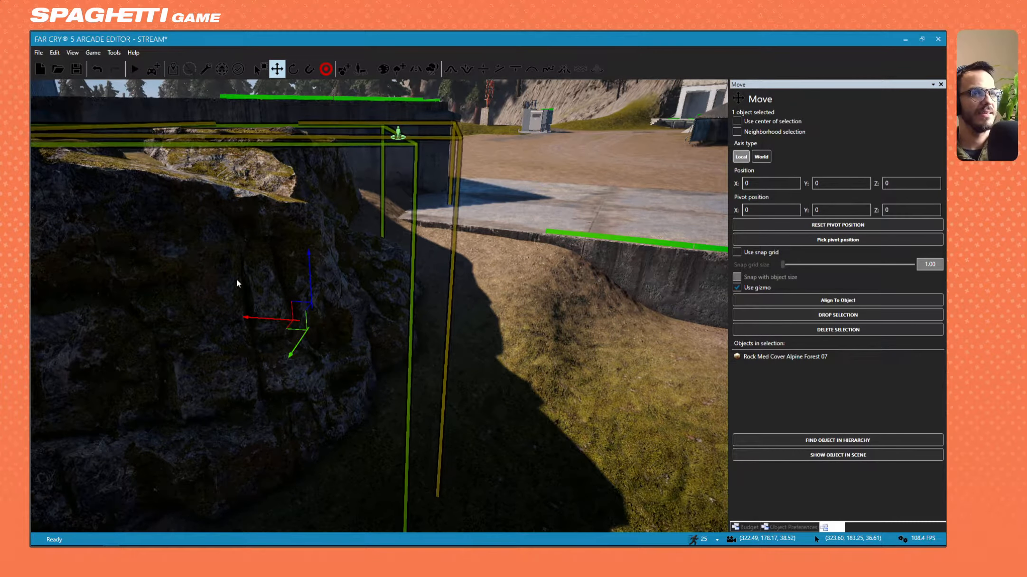
Examine the rock row from several sides and the dirt yard's edge where the concrete platform meets the cliff.
{"action": "key", "text": "s"}
{"action": "right_click_drag", "start_coordinate": [237, 279], "coordinate": [359, 262]}
{"action": "key", "text": "w"}
{"action": "key", "text": "w"}
{"action": "key", "text": "s"}
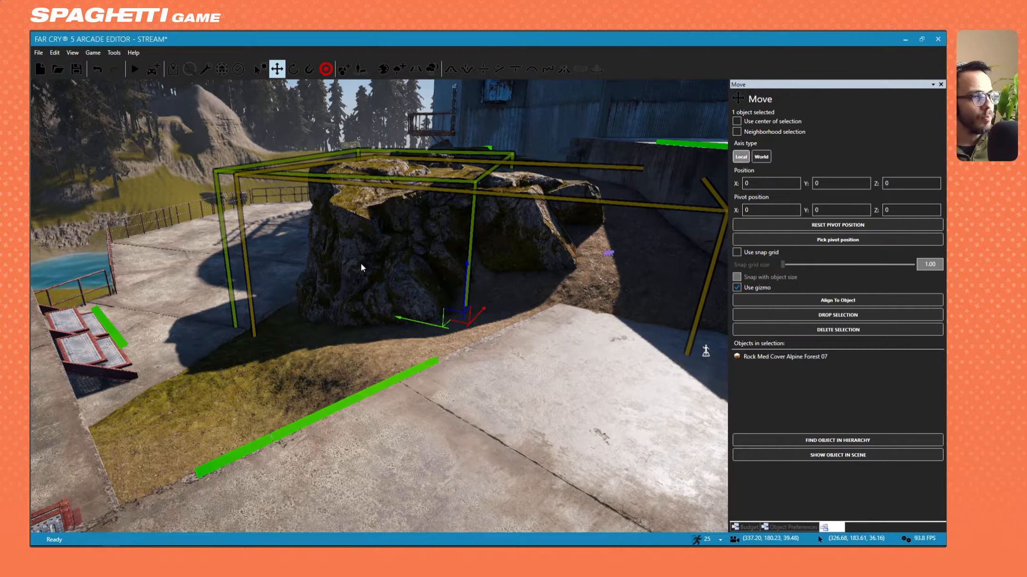
{"action": "key", "text": "w"}
{"action": "right_click_drag", "start_coordinate": [428, 236], "coordinate": [204, 270]}
{"action": "key", "text": "s"}
{"action": "key", "text": "s"}
{"action": "key", "text": "w"}
{"action": "key", "text": "w"}
{"action": "key", "text": "w"}
{"action": "key", "text": "d"}
{"action": "key", "text": "w"}
{"action": "key", "text": "s"}
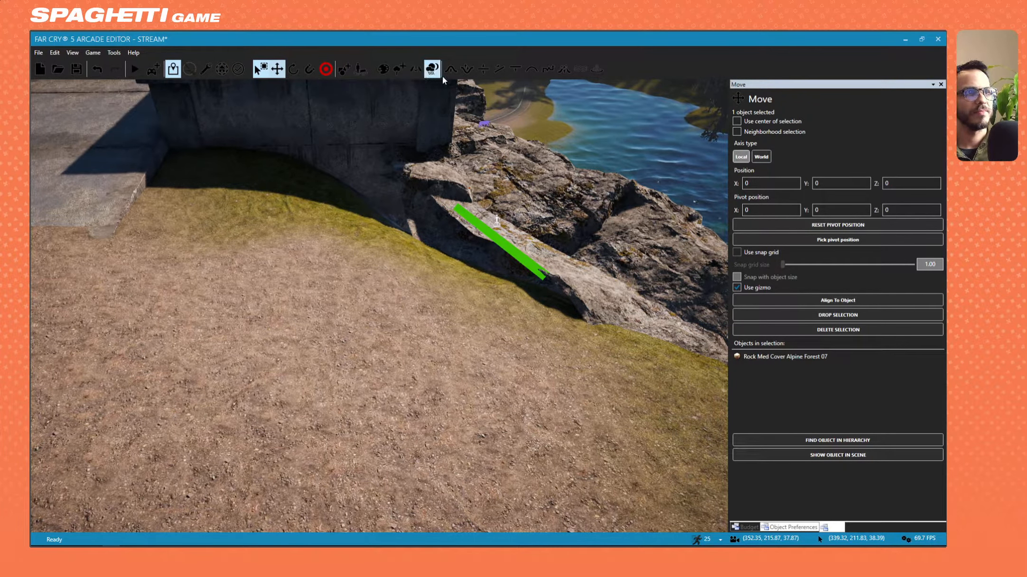
Using Terrain Set to Height with a 4.50 radius, sample height 35.83 from the dirt yard and apply it beside the concrete platform.
{"action": "left_click", "coordinate": [515, 69]}
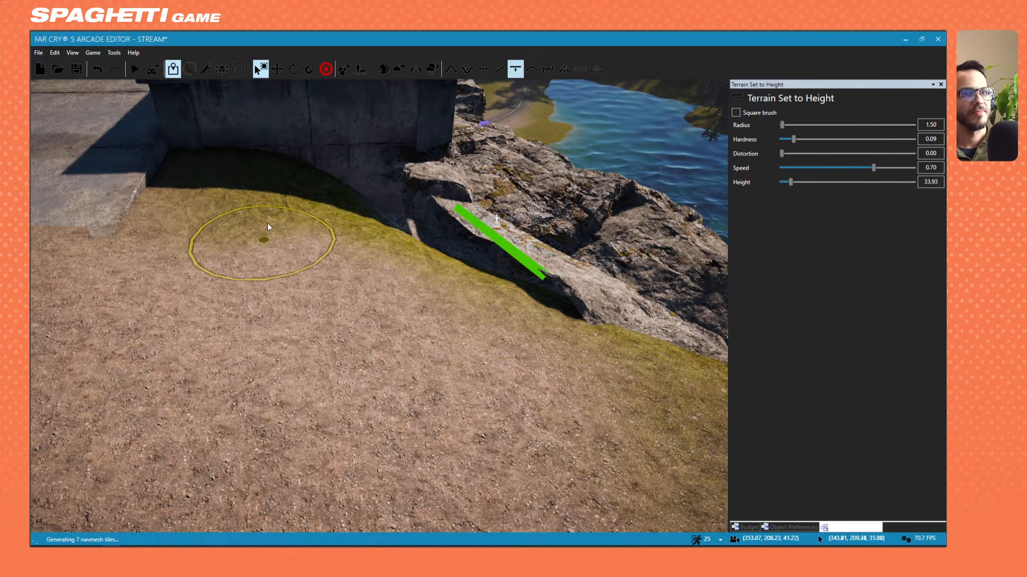
{"action": "right_click_drag", "start_coordinate": [267, 223], "coordinate": [335, 287]}
{"action": "scroll", "coordinate": [337, 285], "scroll_direction": "up", "scroll_amount": 3}
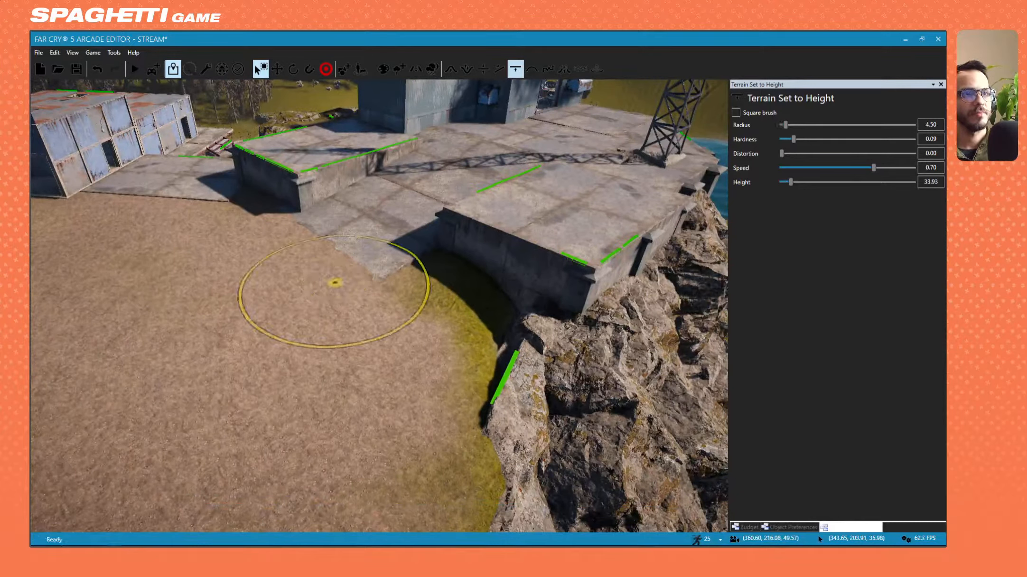
{"action": "left_click", "coordinate": [343, 291], "text": "ctrl"}
{"action": "left_click_drag", "start_coordinate": [447, 312], "coordinate": [406, 304]}
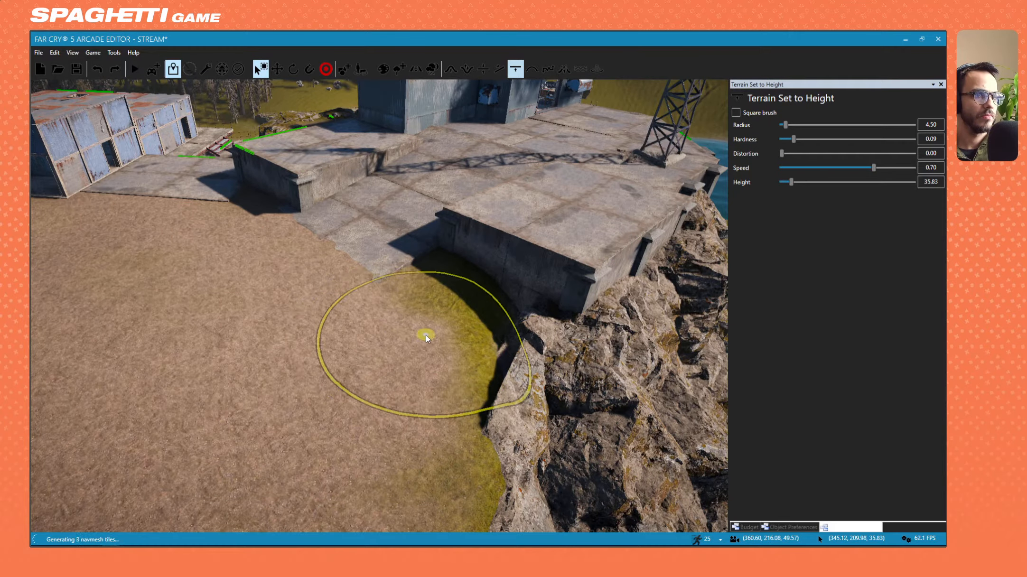
Apply the height brush with a 3.50 radius along the cliff rocks, sample height 36.28 near the concrete floor, and undo the last stroke.
{"action": "scroll", "coordinate": [424, 340], "scroll_direction": "down", "scroll_amount": 4}
{"action": "left_click", "coordinate": [455, 336], "text": "ctrl"}
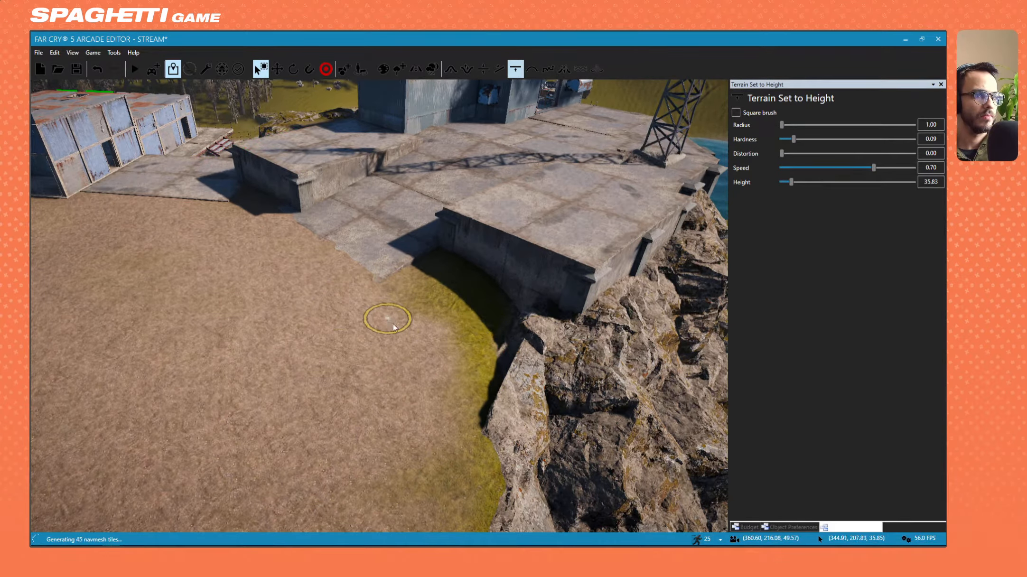
{"action": "scroll", "coordinate": [393, 324], "scroll_direction": "up", "scroll_amount": 5}
{"action": "mouse_move", "coordinate": [501, 326]}
{"action": "left_mouse_down"}
{"action": "mouse_move", "coordinate": [480, 377]}
{"action": "mouse_move", "coordinate": [500, 359]}
{"action": "left_mouse_up"}
{"action": "left_click", "coordinate": [396, 256], "text": "ctrl"}
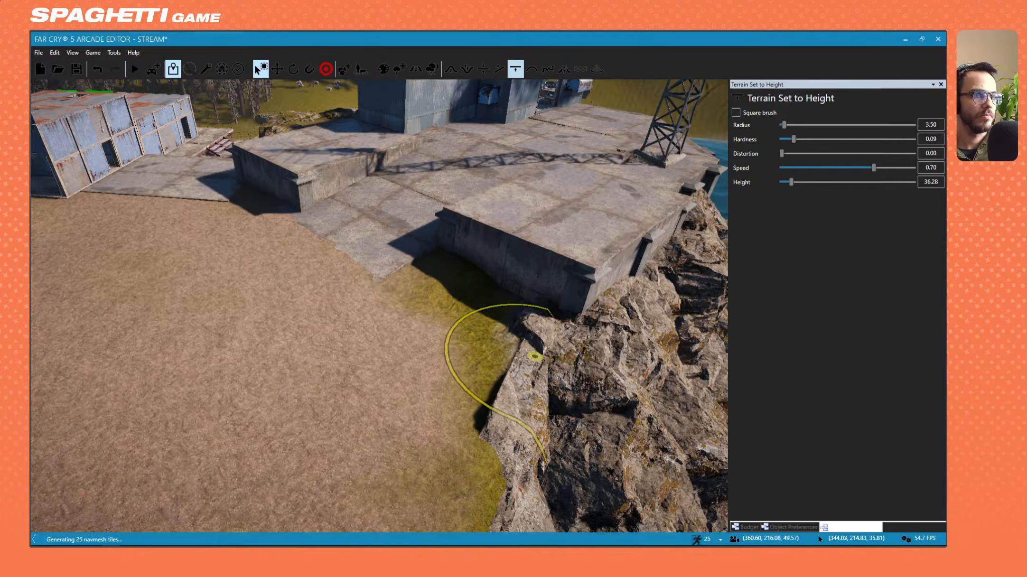
{"action": "key", "text": "ctrl+z"}
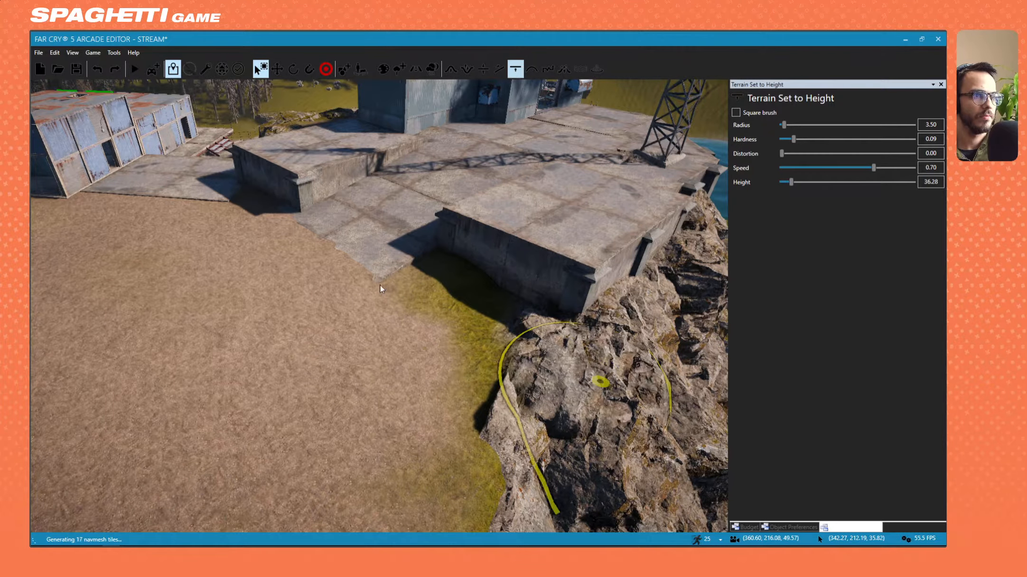
Raise the terrain along the cliff edge beside the concrete platform to height 36.28 with the 3.50 radius brush.
{"action": "left_click", "coordinate": [448, 370]}
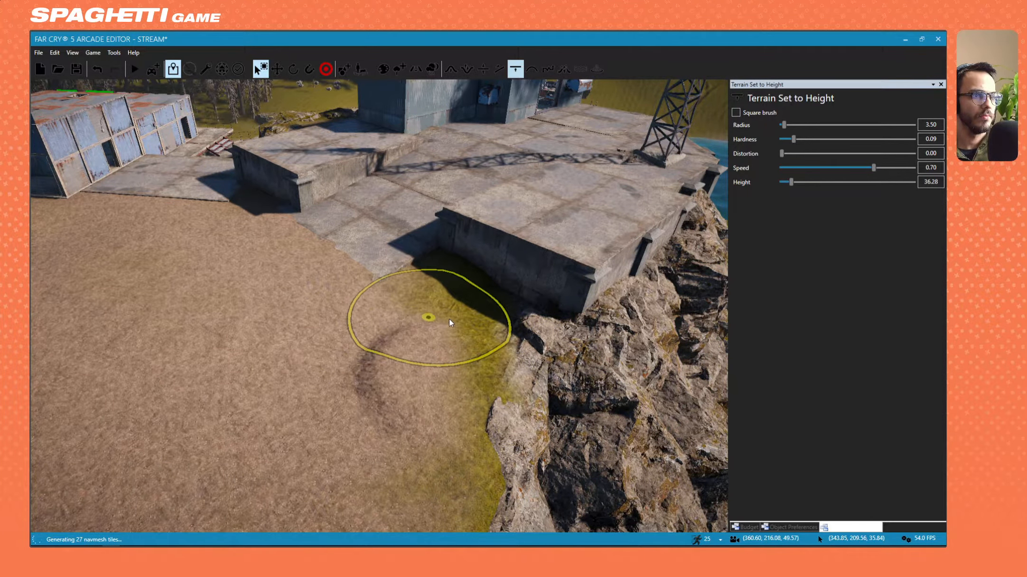
{"action": "mouse_move", "coordinate": [450, 322]}
{"action": "left_mouse_down"}
{"action": "mouse_move", "coordinate": [438, 378]}
{"action": "mouse_move", "coordinate": [424, 360]}
{"action": "left_mouse_up"}
{"action": "right_click_drag", "start_coordinate": [424, 360], "coordinate": [425, 357]}
{"action": "right_click_drag", "start_coordinate": [352, 356], "coordinate": [352, 358]}
{"action": "mouse_move", "coordinate": [245, 383]}
{"action": "left_mouse_down"}
{"action": "mouse_move", "coordinate": [339, 386]}
{"action": "mouse_move", "coordinate": [293, 404]}
{"action": "mouse_move", "coordinate": [386, 370]}
{"action": "left_mouse_up"}
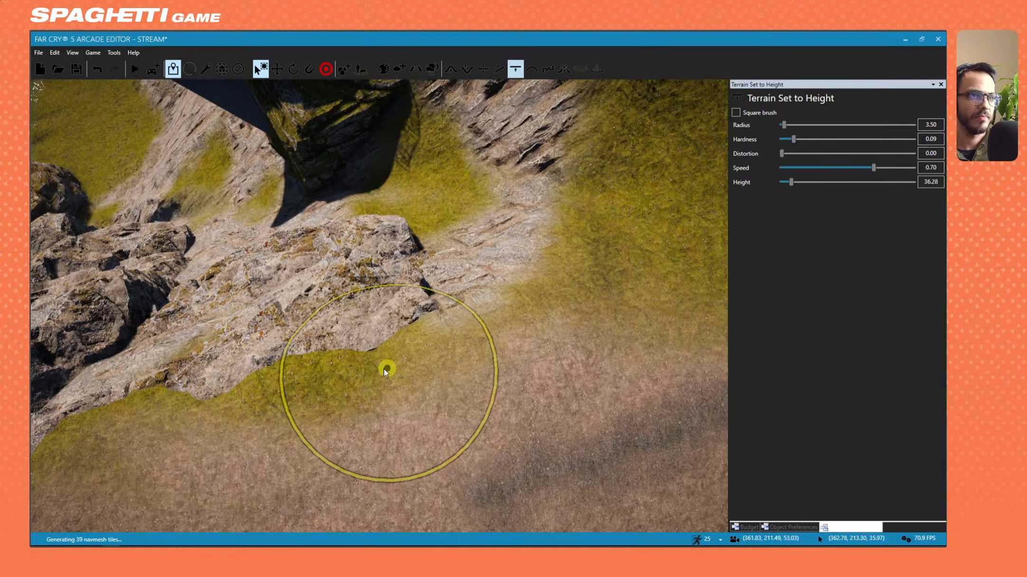
{"action": "right_click_drag", "start_coordinate": [386, 372], "coordinate": [374, 377]}
{"action": "left_click_drag", "start_coordinate": [331, 374], "coordinate": [378, 373]}
{"action": "right_click_drag", "start_coordinate": [404, 357], "coordinate": [405, 356]}
{"action": "key", "text": "w"}
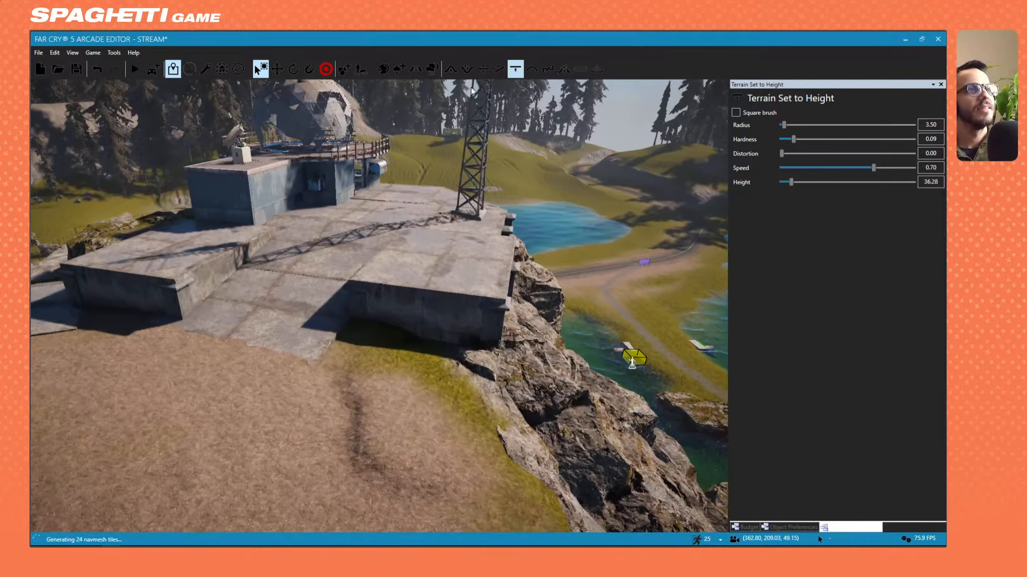
Smooth the dark terrain ridge in front of the concrete platform with a brush radius of 3.50.
{"action": "left_click", "coordinate": [531, 69]}
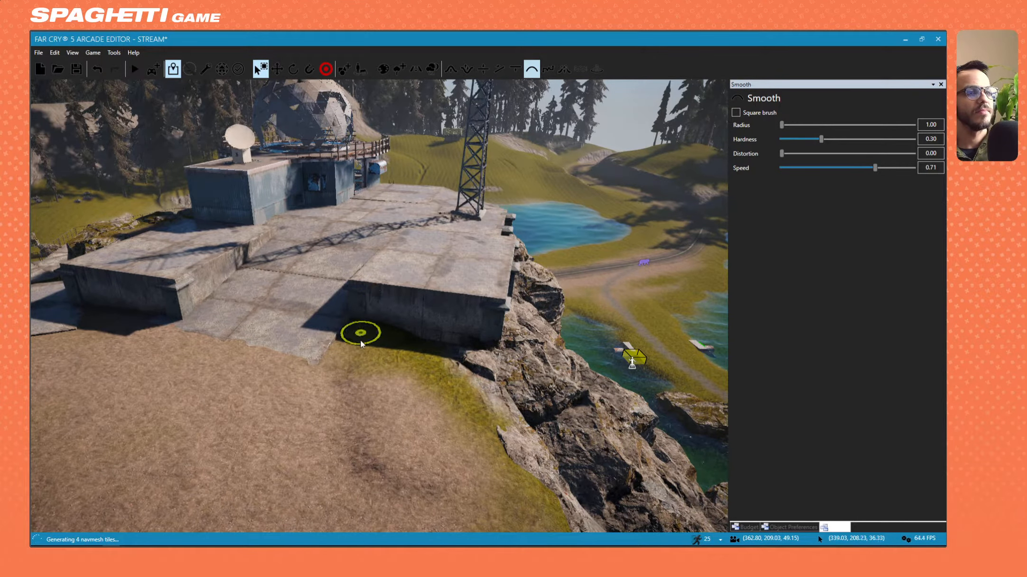
{"action": "scroll", "coordinate": [356, 373], "scroll_direction": "up", "scroll_amount": 3}
{"action": "mouse_move", "coordinate": [356, 374]}
{"action": "left_mouse_down"}
{"action": "mouse_move", "coordinate": [352, 538]}
{"action": "mouse_move", "coordinate": [335, 496]}
{"action": "mouse_move", "coordinate": [357, 472]}
{"action": "mouse_move", "coordinate": [326, 387]}
{"action": "mouse_move", "coordinate": [334, 422]}
{"action": "left_mouse_up"}
Smooth the terrain where the yard's grassy edge meets the cliff rocks.
{"action": "key", "text": "w"}
{"action": "key", "text": "d"}
{"action": "mouse_move", "coordinate": [394, 305]}
{"action": "right_mouse_down"}
{"action": "mouse_move", "coordinate": [322, 342]}
{"action": "mouse_move", "coordinate": [285, 333]}
{"action": "right_mouse_up"}
{"action": "right_click_drag", "start_coordinate": [474, 297], "coordinate": [429, 211]}
{"action": "key", "text": "d"}
{"action": "key", "text": "s"}
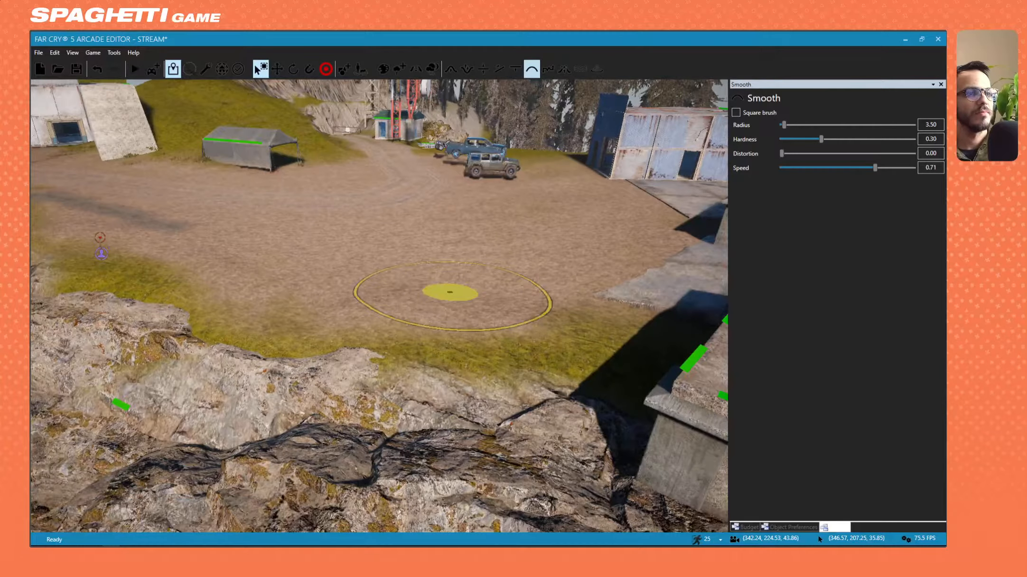
{"action": "key", "text": "a"}
{"action": "key", "text": "s"}
{"action": "mouse_move", "coordinate": [491, 290]}
{"action": "right_mouse_down"}
{"action": "mouse_move", "coordinate": [462, 265]}
{"action": "mouse_move", "coordinate": [403, 306]}
{"action": "mouse_move", "coordinate": [473, 288]}
{"action": "right_mouse_up"}
{"action": "key", "text": "w"}
{"action": "key", "text": "a"}
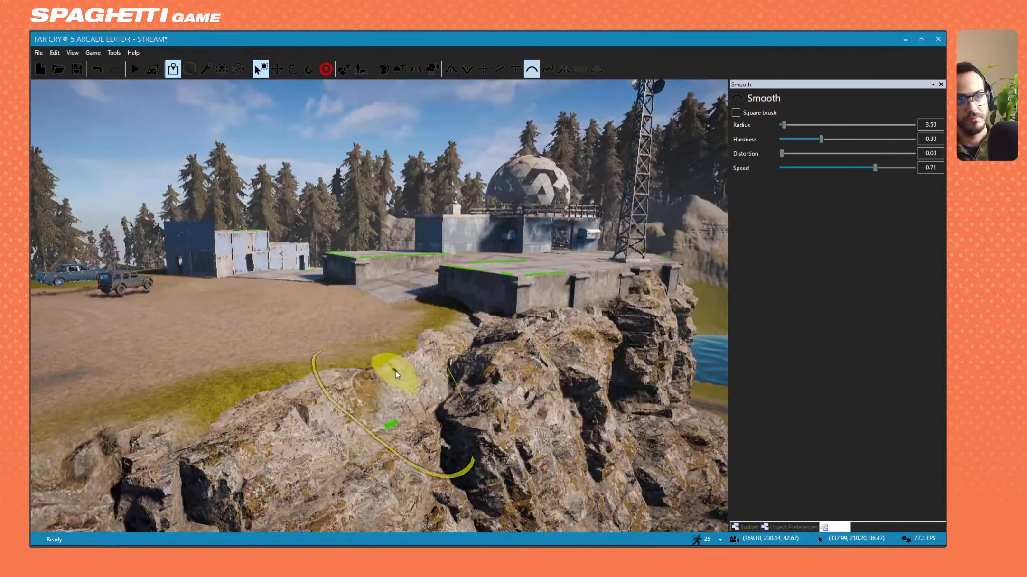
{"action": "mouse_move", "coordinate": [389, 368]}
{"action": "left_mouse_down"}
{"action": "mouse_move", "coordinate": [396, 389]}
{"action": "mouse_move", "coordinate": [385, 390]}
{"action": "left_mouse_up"}
Examine the cliff face and the concrete supports beneath the outpost for gaps between the rocks.
{"action": "mouse_move", "coordinate": [385, 390]}
{"action": "right_mouse_down"}
{"action": "mouse_move", "coordinate": [412, 288]}
{"action": "mouse_move", "coordinate": [527, 285]}
{"action": "right_mouse_up"}
{"action": "key", "text": "w"}
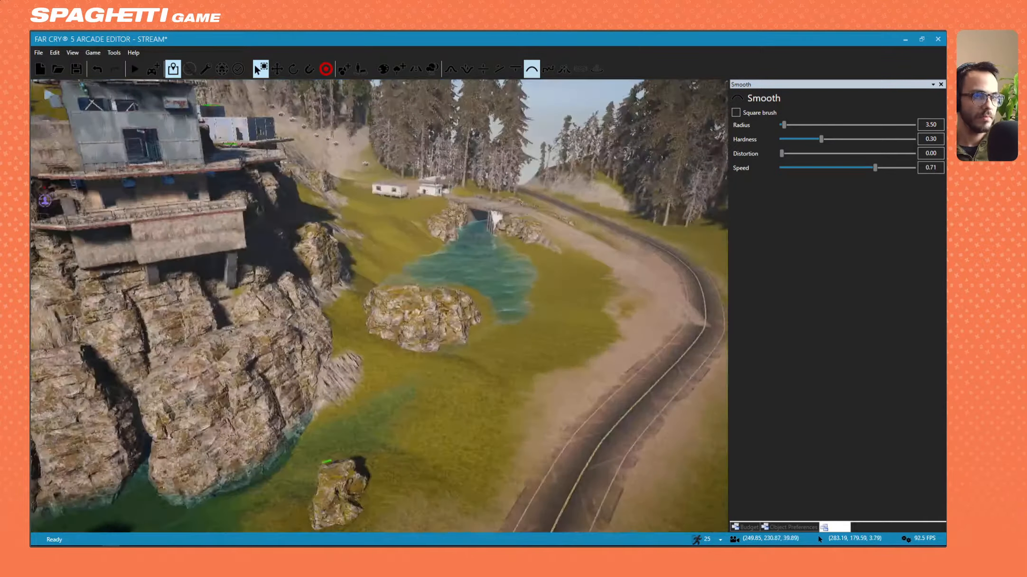
{"action": "key", "text": "w"}
{"action": "mouse_move", "coordinate": [380, 304]}
{"action": "right_mouse_down"}
{"action": "mouse_move", "coordinate": [309, 299]}
{"action": "mouse_move", "coordinate": [306, 309]}
{"action": "mouse_move", "coordinate": [327, 311]}
{"action": "mouse_move", "coordinate": [280, 340]}
{"action": "right_mouse_up"}
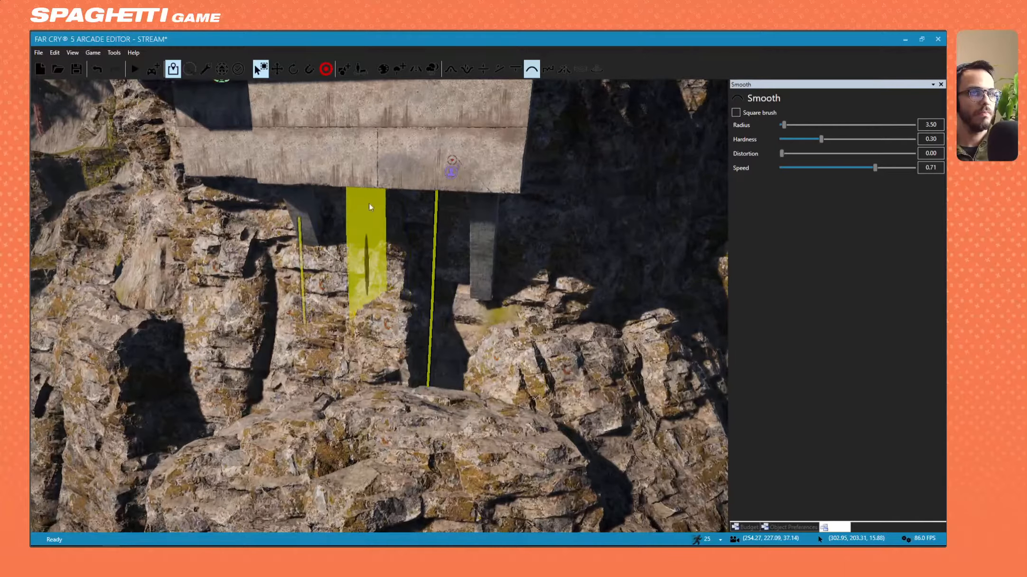
{"action": "mouse_move", "coordinate": [408, 242]}
{"action": "right_mouse_down"}
{"action": "mouse_move", "coordinate": [382, 244]}
{"action": "mouse_move", "coordinate": [408, 244]}
{"action": "mouse_move", "coordinate": [425, 230]}
{"action": "mouse_move", "coordinate": [381, 246]}
{"action": "right_mouse_up"}
{"action": "key", "text": "s"}
{"action": "key", "text": "a"}
{"action": "key", "text": "w"}
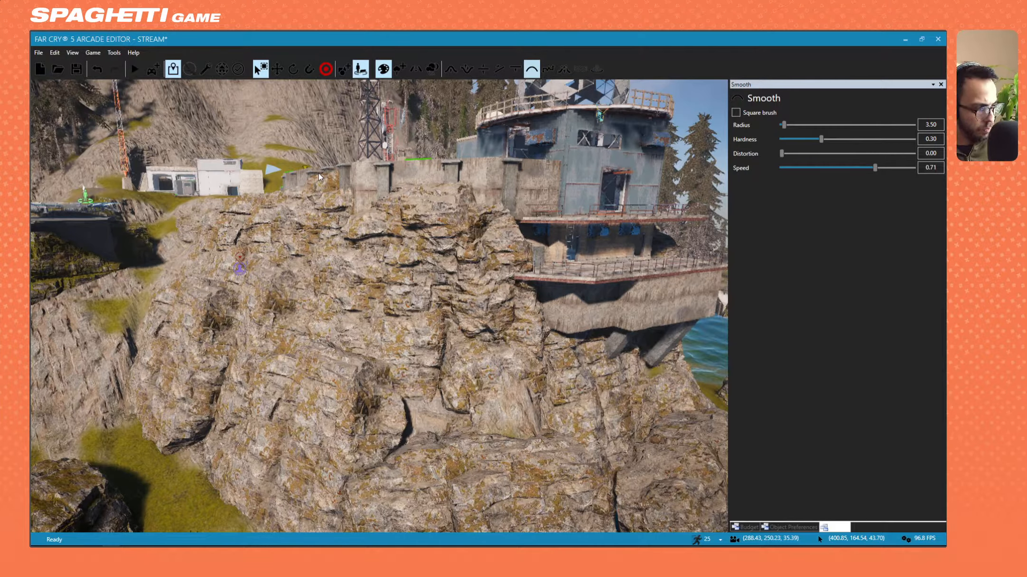
{"action": "right_click_drag", "start_coordinate": [359, 340], "coordinate": [380, 399]}
{"action": "key", "text": "w"}
Select the Cliff Alpine 01 object below the outpost and move it to cover the opening in the cliff face.
{"action": "left_click", "coordinate": [360, 68]}
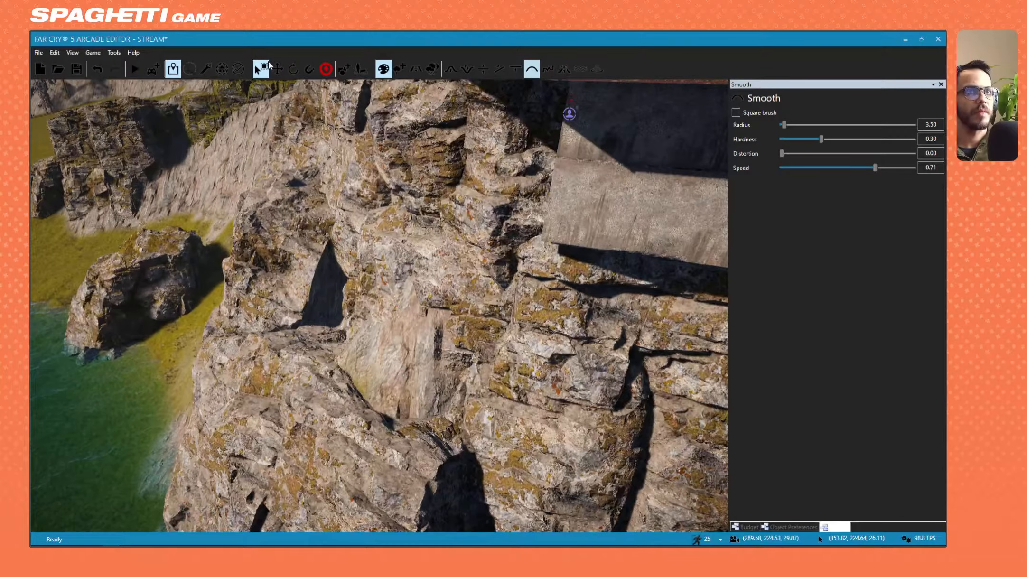
{"action": "left_click", "coordinate": [254, 303]}
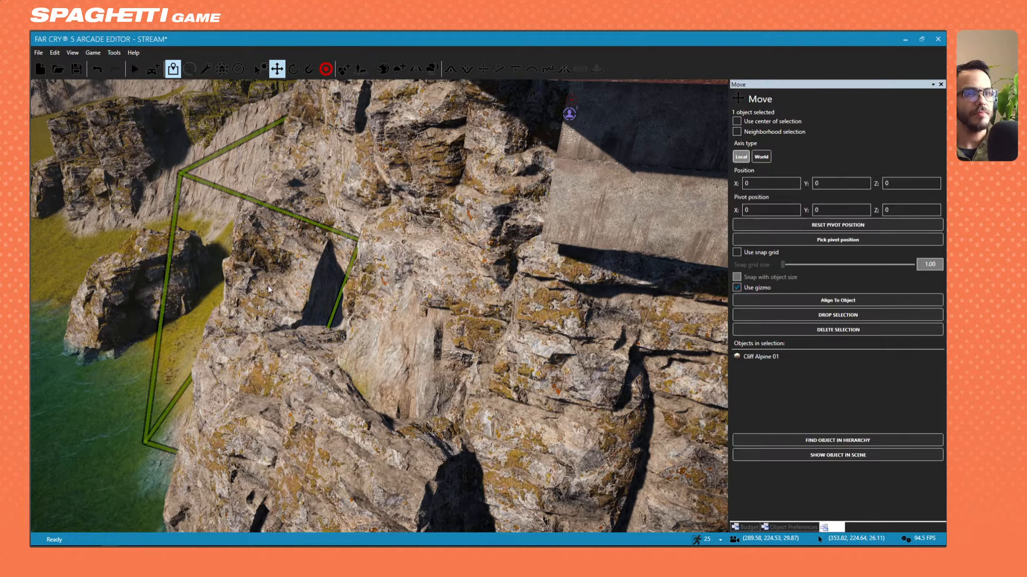
{"action": "left_click_drag", "start_coordinate": [328, 378], "coordinate": [299, 397]}
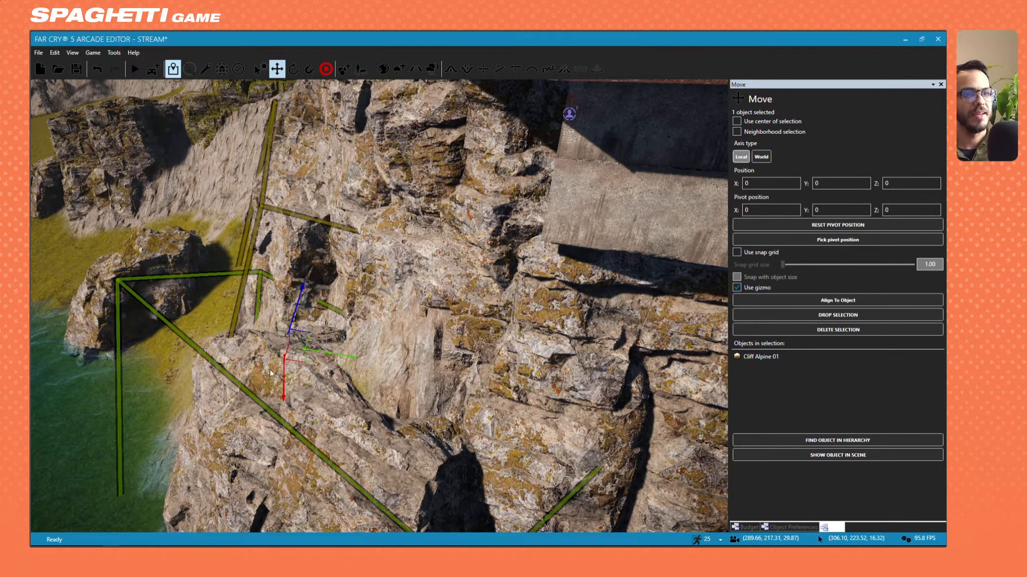
Try to rotate the selected Cliff Alpine 01 object on the cliff face, and undo the change.
{"action": "key", "text": "a"}
{"action": "right_click_drag", "start_coordinate": [240, 285], "coordinate": [332, 264]}
{"action": "left_click", "coordinate": [241, 285]}
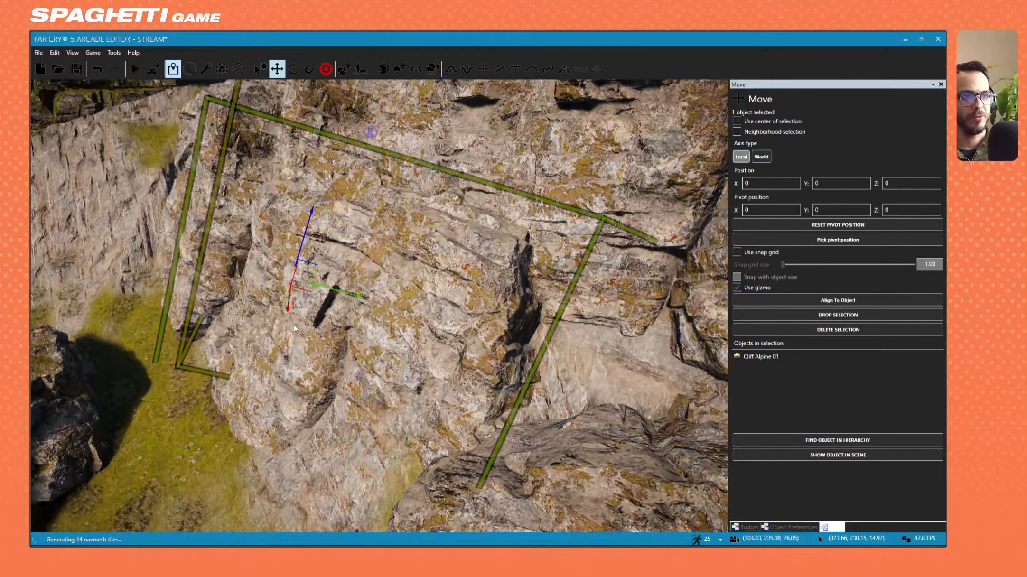
{"action": "key", "text": "w"}
{"action": "right_click_drag", "start_coordinate": [241, 285], "coordinate": [335, 317]}
{"action": "key", "text": "s"}
{"action": "left_click_drag", "start_coordinate": [243, 308], "coordinate": [213, 307]}
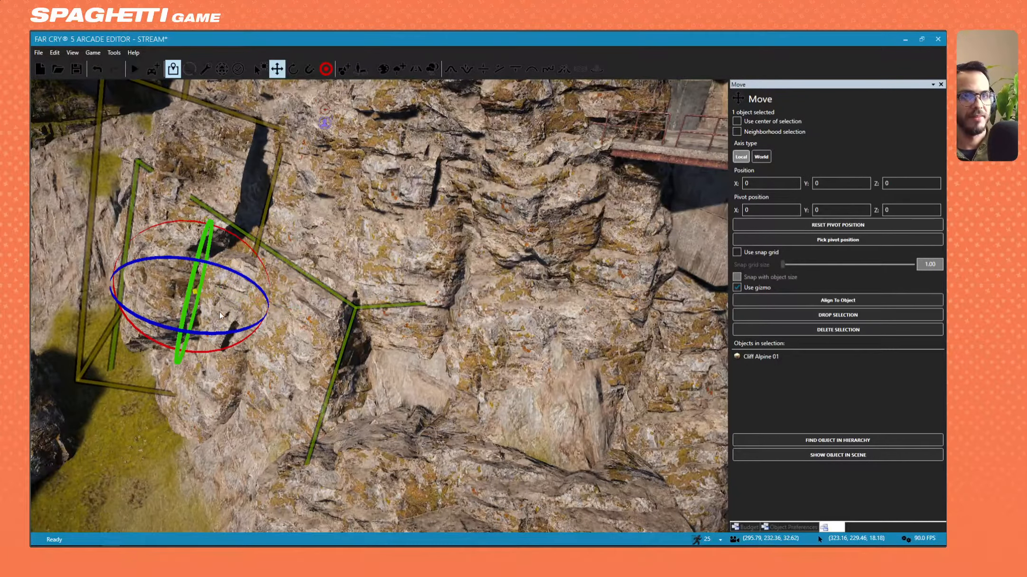
{"action": "key", "text": "ctrl+z"}
Select the Cliff Alpine 01 object near the shoreline and reposition it against the cliff base.
{"action": "key", "text": "s"}
{"action": "right_click_drag", "start_coordinate": [248, 321], "coordinate": [394, 304]}
{"action": "key", "text": "a"}
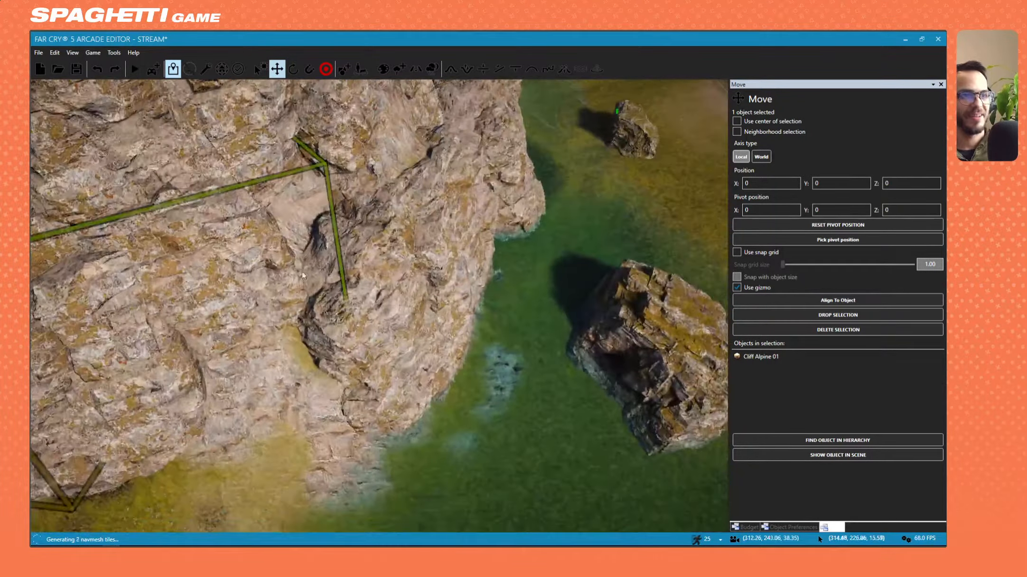
{"action": "left_click", "coordinate": [391, 285]}
{"action": "mouse_move", "coordinate": [394, 306]}
{"action": "left_mouse_down"}
{"action": "mouse_move", "coordinate": [417, 300]}
{"action": "mouse_move", "coordinate": [444, 323]}
{"action": "mouse_move", "coordinate": [411, 312]}
{"action": "mouse_move", "coordinate": [430, 326]}
{"action": "mouse_move", "coordinate": [420, 300]}
{"action": "mouse_move", "coordinate": [392, 301]}
{"action": "mouse_move", "coordinate": [396, 290]}
{"action": "left_mouse_up"}
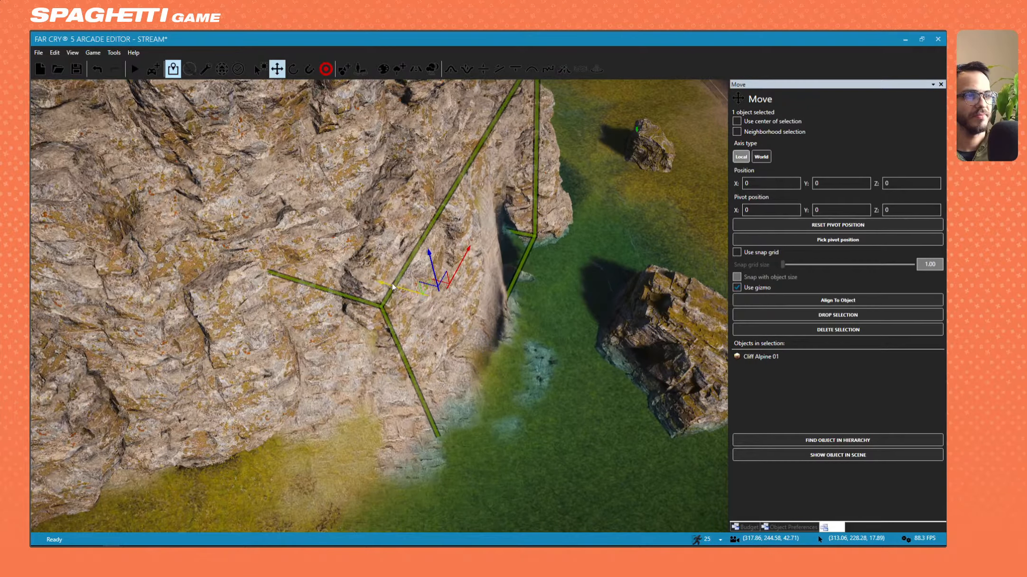
{"action": "key", "text": "d"}
{"action": "key", "text": "w"}
{"action": "right_click_drag", "start_coordinate": [396, 289], "coordinate": [392, 266]}
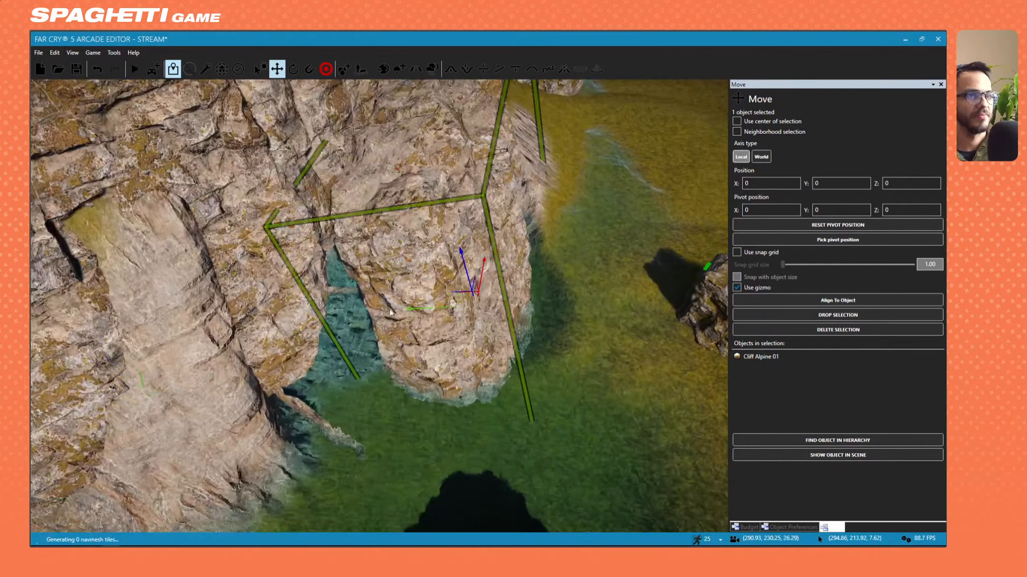
Move the selected Cliff Alpine 01 object along the waterline toward the dark opening at the cliff base.
{"action": "key", "text": "w"}
{"action": "right_click_drag", "start_coordinate": [391, 313], "coordinate": [218, 290]}
{"action": "key", "text": "s"}
{"action": "key", "text": "w"}
{"action": "key", "text": "w"}
{"action": "key", "text": "w"}
{"action": "key", "text": "w"}
{"action": "key", "text": "w"}
{"action": "key", "text": "s"}
{"action": "key", "text": "w"}
{"action": "key", "text": "w"}
{"action": "key", "text": "s"}
{"action": "left_click_drag", "start_coordinate": [482, 354], "coordinate": [567, 240]}
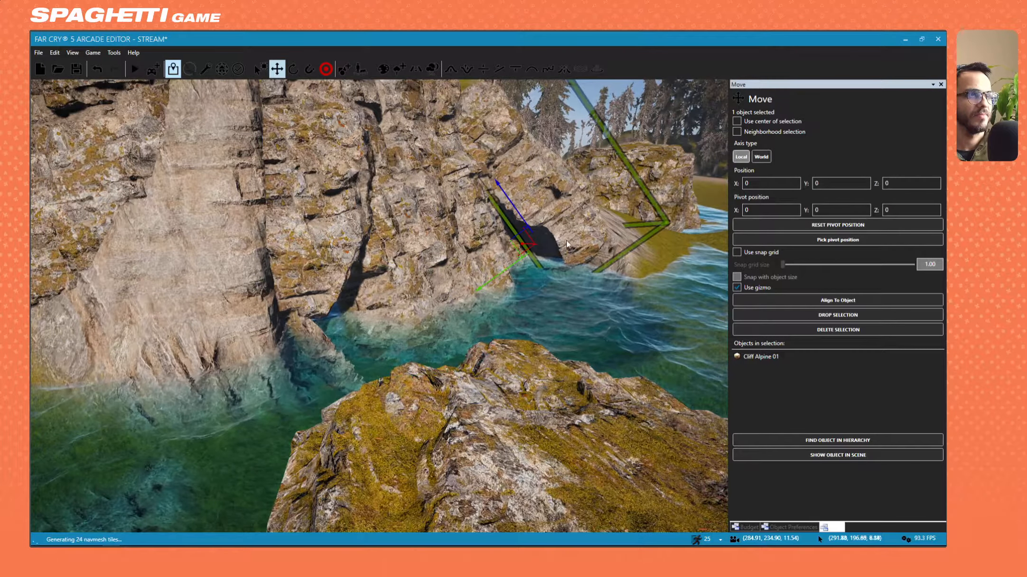
Try to move the selected Cliff Alpine 01 object along the waterline at the cliff base, and undo the move.
{"action": "key", "text": "d"}
{"action": "left_click_drag", "start_coordinate": [426, 268], "coordinate": [394, 277]}
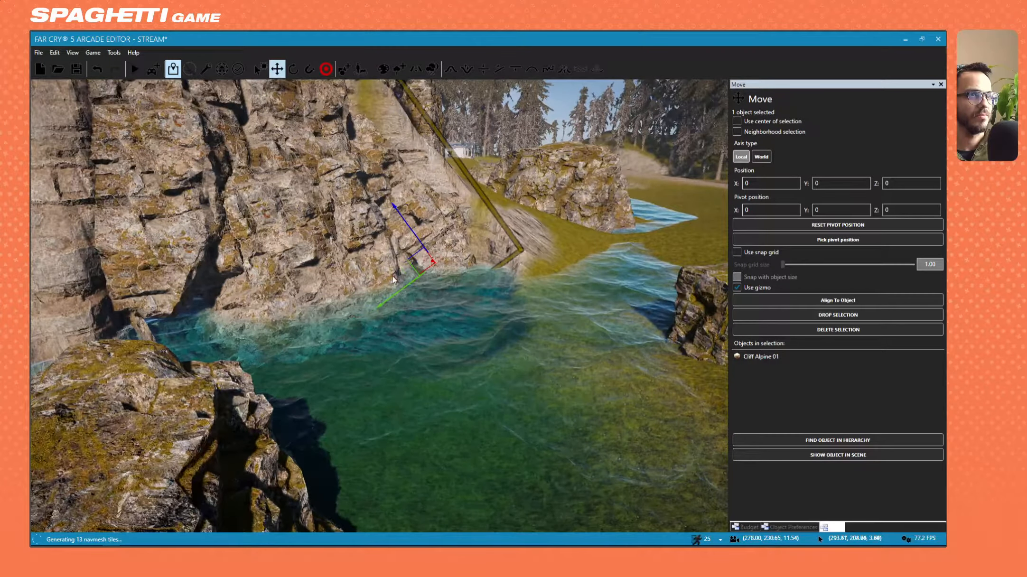
{"action": "key", "text": "w"}
{"action": "right_click_drag", "start_coordinate": [393, 280], "coordinate": [377, 344]}
{"action": "key", "text": "d"}
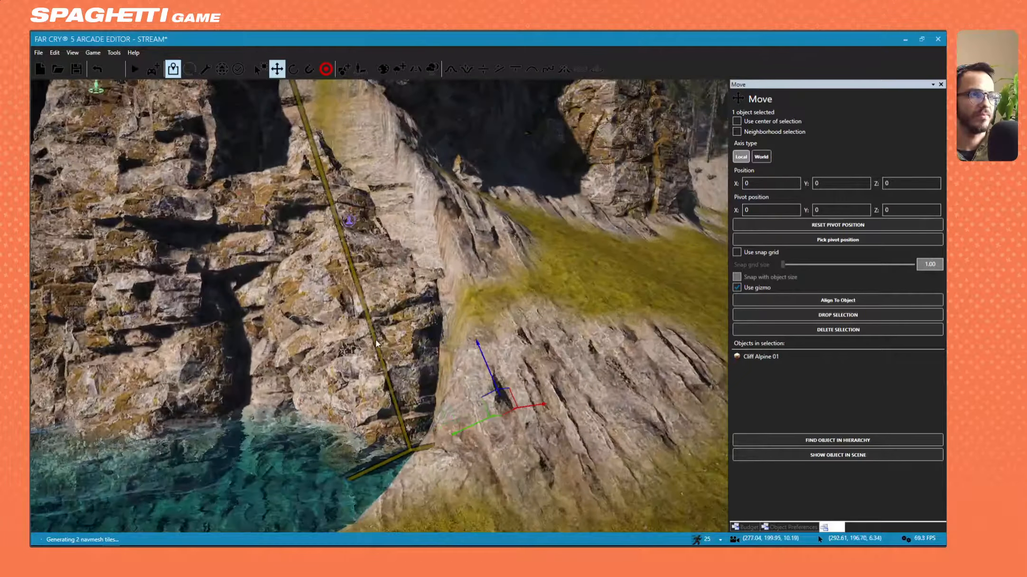
{"action": "key", "text": "ctrl+z"}
{"action": "right_click_drag", "start_coordinate": [413, 375], "coordinate": [458, 310]}
{"action": "key", "text": "s"}
{"action": "key", "text": "a"}
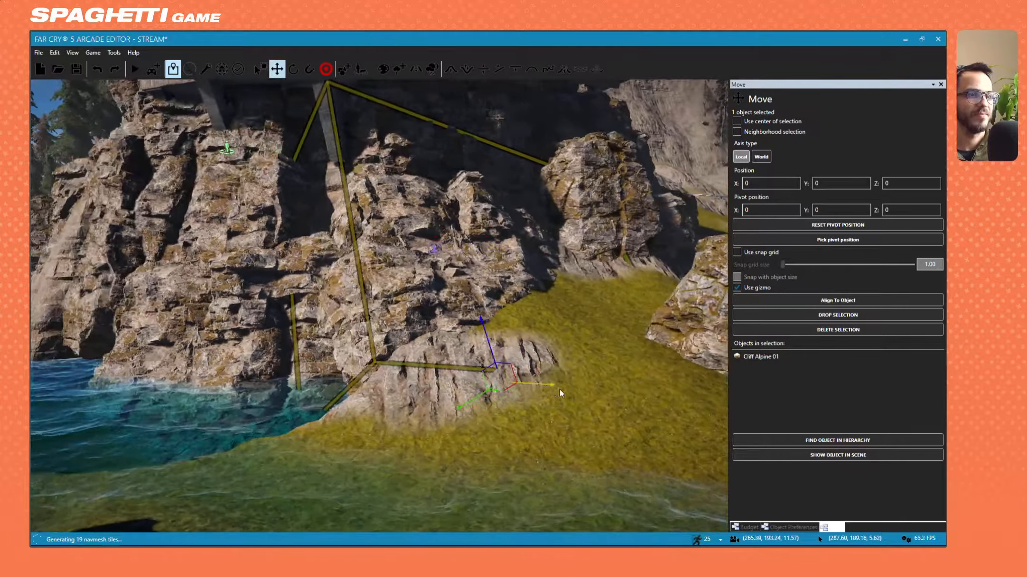
Reposition the selected Cliff Alpine 01 object over the bare rock slope where the cliff meets the grassy bank.
{"action": "key", "text": "ctrl"}
{"action": "key", "text": "w"}
{"action": "key", "text": "d"}
{"action": "right_click_drag", "start_coordinate": [528, 392], "coordinate": [534, 371]}
{"action": "left_click_drag", "start_coordinate": [536, 370], "coordinate": [420, 346]}
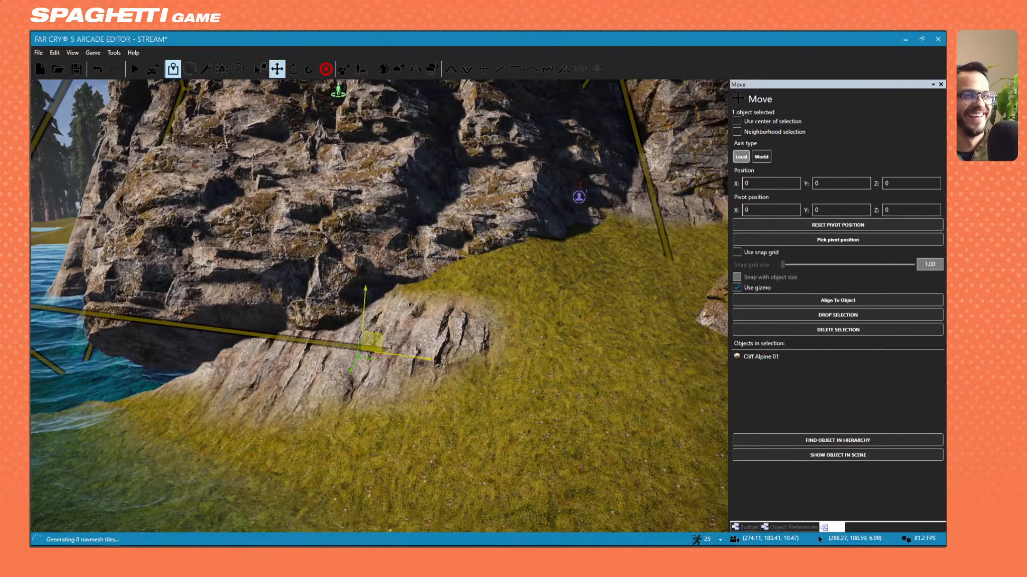
{"action": "key", "text": "a"}
{"action": "key", "text": "w"}
{"action": "mouse_move", "coordinate": [390, 344]}
{"action": "right_mouse_down"}
{"action": "mouse_move", "coordinate": [444, 349]}
{"action": "mouse_move", "coordinate": [414, 365]}
{"action": "mouse_move", "coordinate": [390, 358]}
{"action": "right_mouse_up"}
Rotate the selected Cliff Alpine 01 object so its rock face spans the cliff base between the water and the grassy bank.
{"action": "key", "text": "a"}
{"action": "key", "text": "s"}
{"action": "key", "text": "d"}
{"action": "key", "text": "s"}
{"action": "left_click", "coordinate": [293, 70]}
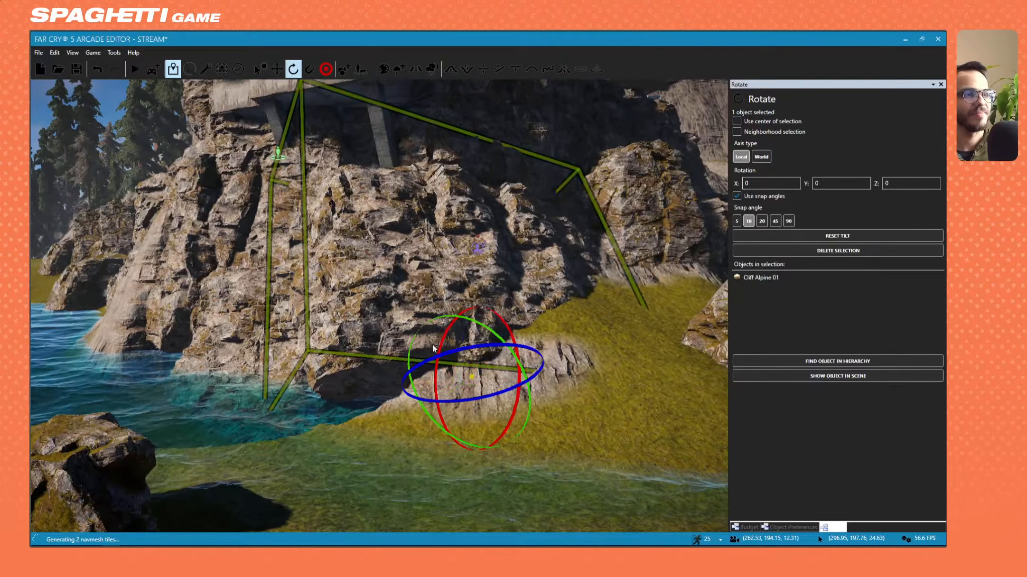
{"action": "left_click_drag", "start_coordinate": [462, 351], "coordinate": [485, 399]}
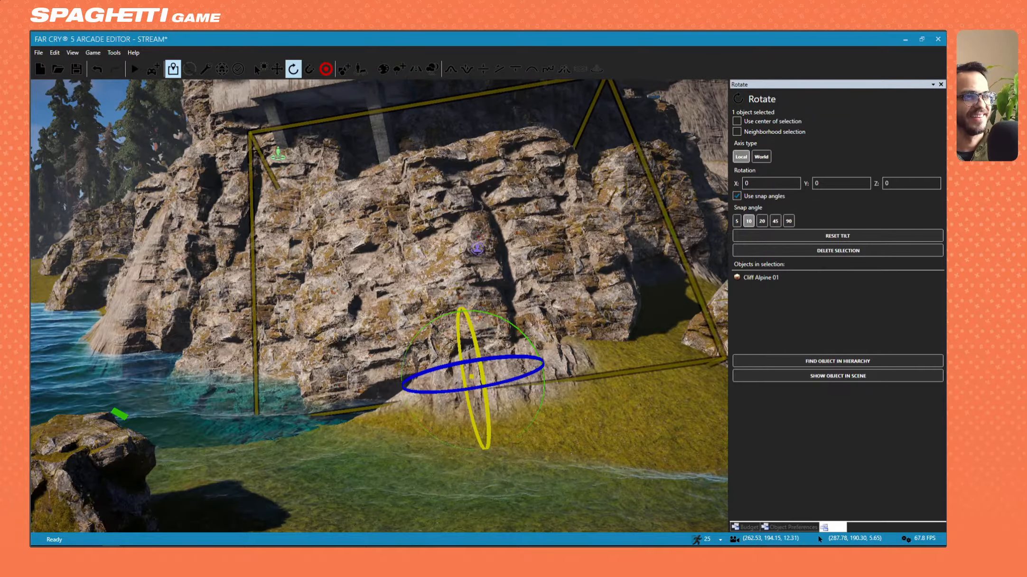
{"action": "key", "text": "a"}
{"action": "mouse_move", "coordinate": [372, 280]}
{"action": "right_mouse_down"}
{"action": "mouse_move", "coordinate": [417, 242]}
{"action": "mouse_move", "coordinate": [371, 280]}
{"action": "right_mouse_up"}
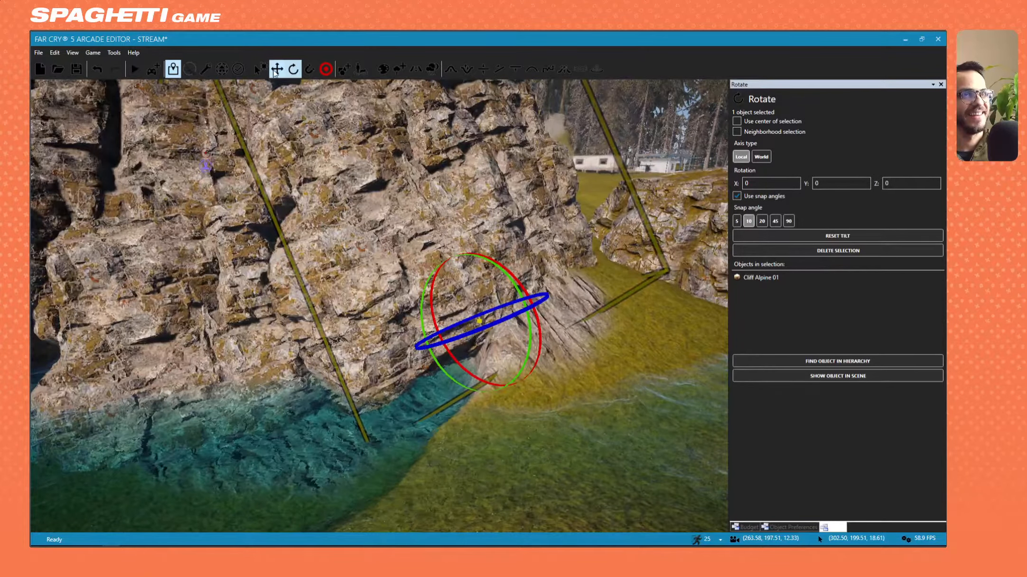
Move the rotated Cliff Alpine 01 object against the bare slope at the water's edge.
{"action": "left_click", "coordinate": [276, 73]}
{"action": "key", "text": "a"}
{"action": "right_click_drag", "start_coordinate": [332, 214], "coordinate": [370, 209]}
{"action": "left_click_drag", "start_coordinate": [369, 333], "coordinate": [334, 338]}
{"action": "key", "text": "d"}
{"action": "key", "text": "s"}
{"action": "right_click_drag", "start_coordinate": [380, 332], "coordinate": [289, 328]}
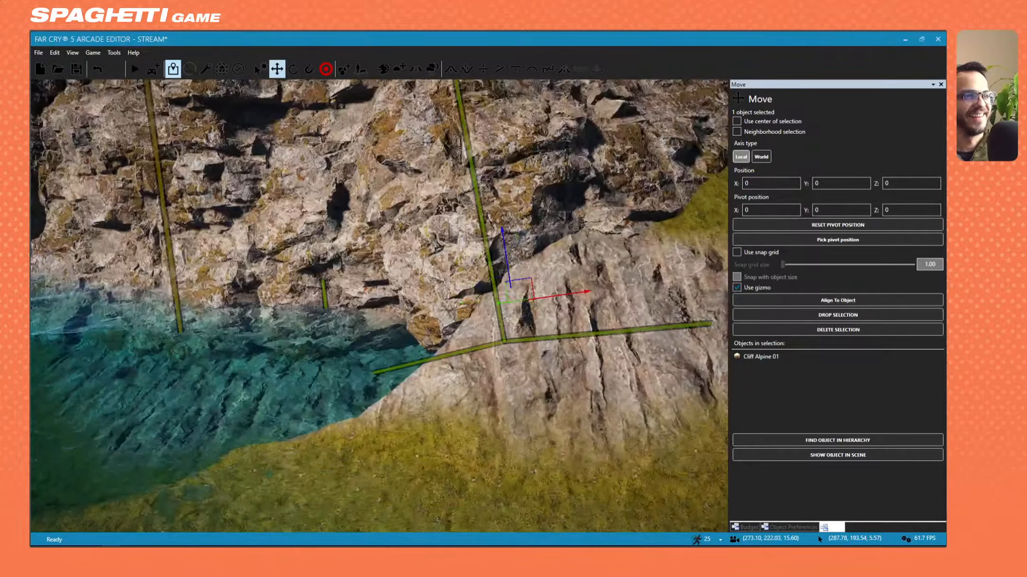
{"action": "right_click_drag", "start_coordinate": [479, 332], "coordinate": [375, 323]}
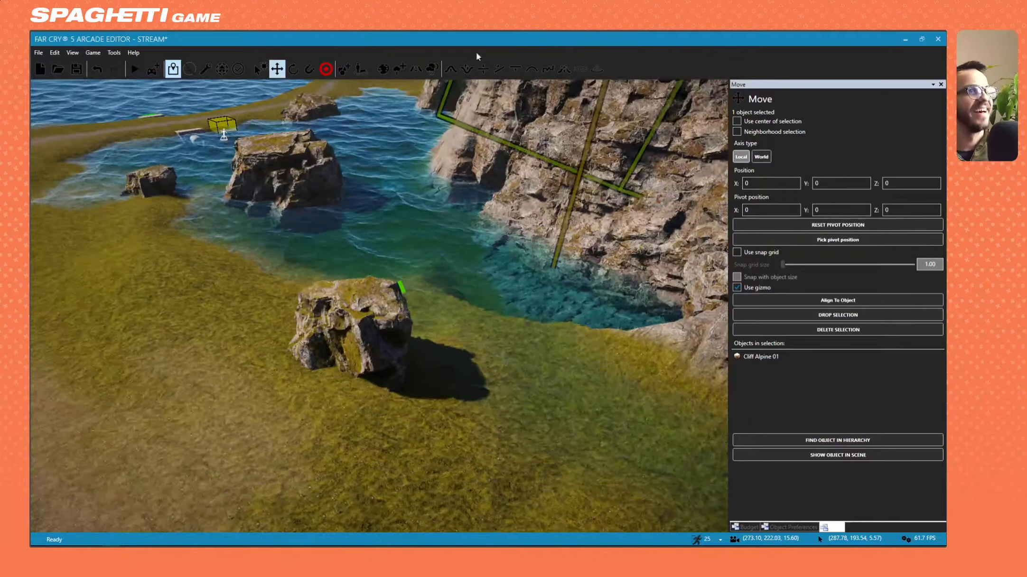
Examine the cliffs, shoreline rocks and surrounding valley below the outpost from above, with the Smooth terrain tool at hand.
{"action": "left_click", "coordinate": [527, 75]}
{"action": "key", "text": "s"}
{"action": "key", "text": "d"}
{"action": "mouse_move", "coordinate": [447, 204]}
{"action": "right_mouse_down"}
{"action": "mouse_move", "coordinate": [464, 211]}
{"action": "mouse_move", "coordinate": [376, 216]}
{"action": "right_mouse_up"}
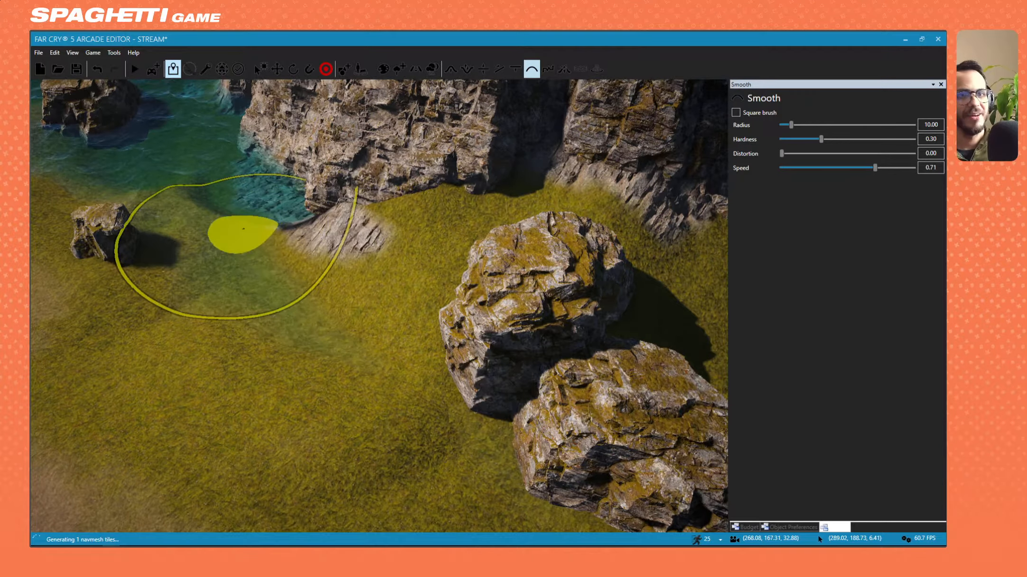
{"action": "key", "text": "s"}
{"action": "key", "text": "a"}
{"action": "right_click_drag", "start_coordinate": [342, 295], "coordinate": [443, 314]}
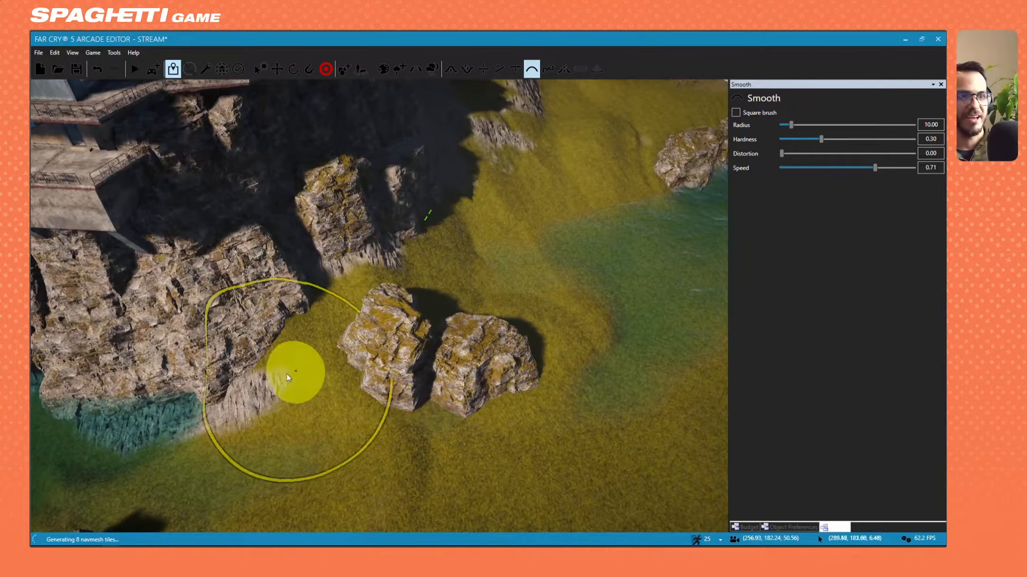
{"action": "key", "text": "s"}
{"action": "key", "text": "a"}
{"action": "right_click_drag", "start_coordinate": [216, 430], "coordinate": [327, 403]}
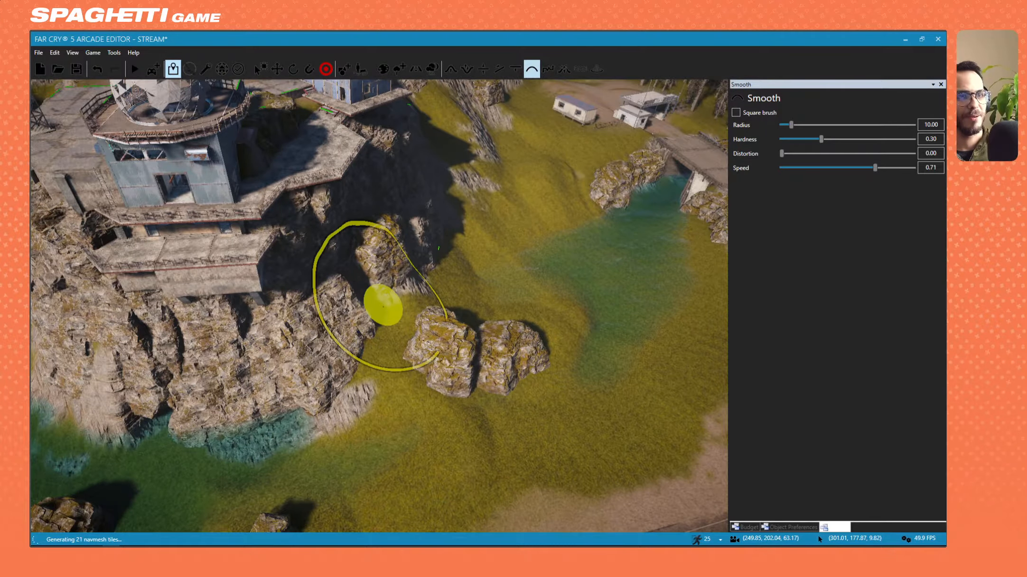
{"action": "right_click_drag", "start_coordinate": [383, 303], "coordinate": [374, 326]}
{"action": "key", "text": "a"}
{"action": "key", "text": "w"}
{"action": "key", "text": "a"}
{"action": "key", "text": "w"}
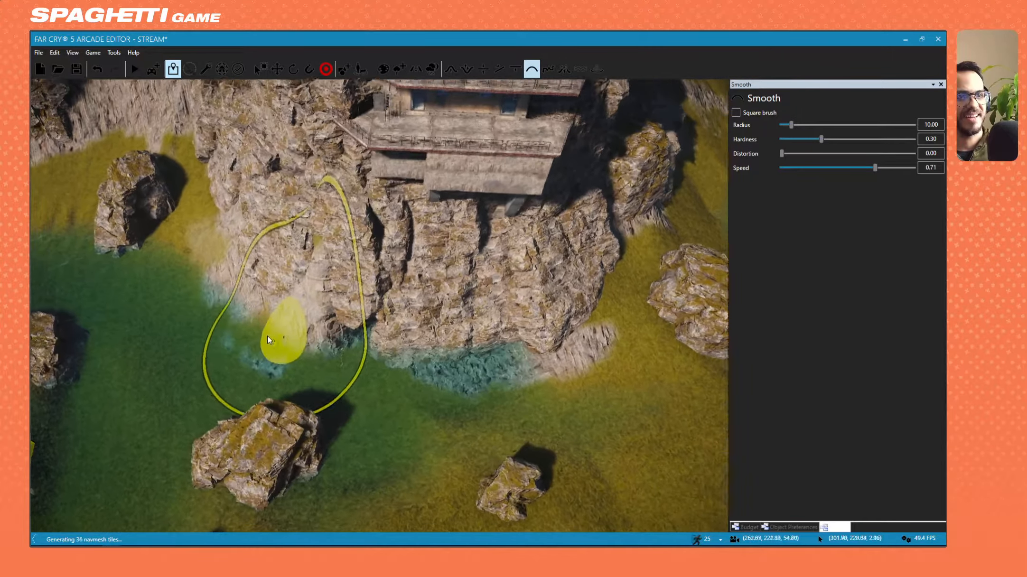
{"action": "key", "text": "w"}
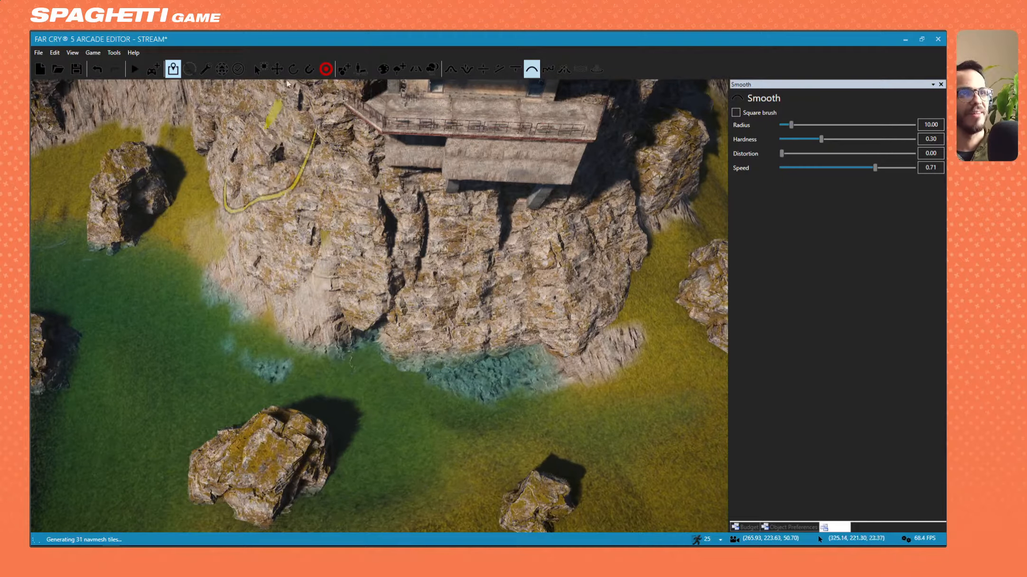
{"action": "key", "text": "Escape"}
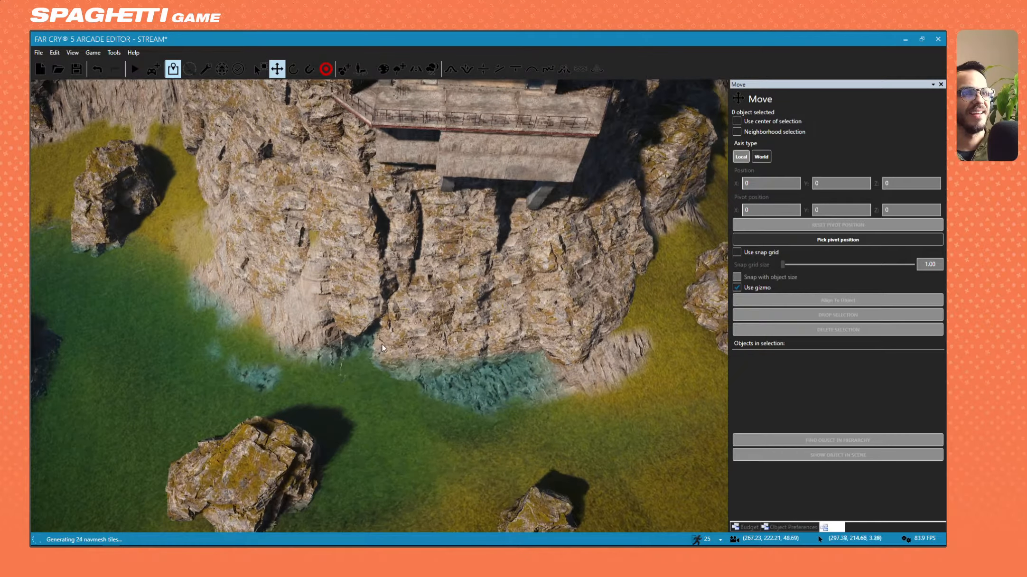
{"action": "key", "text": "w"}
{"action": "right_click_drag", "start_coordinate": [382, 343], "coordinate": [273, 314]}
{"action": "key", "text": "w"}
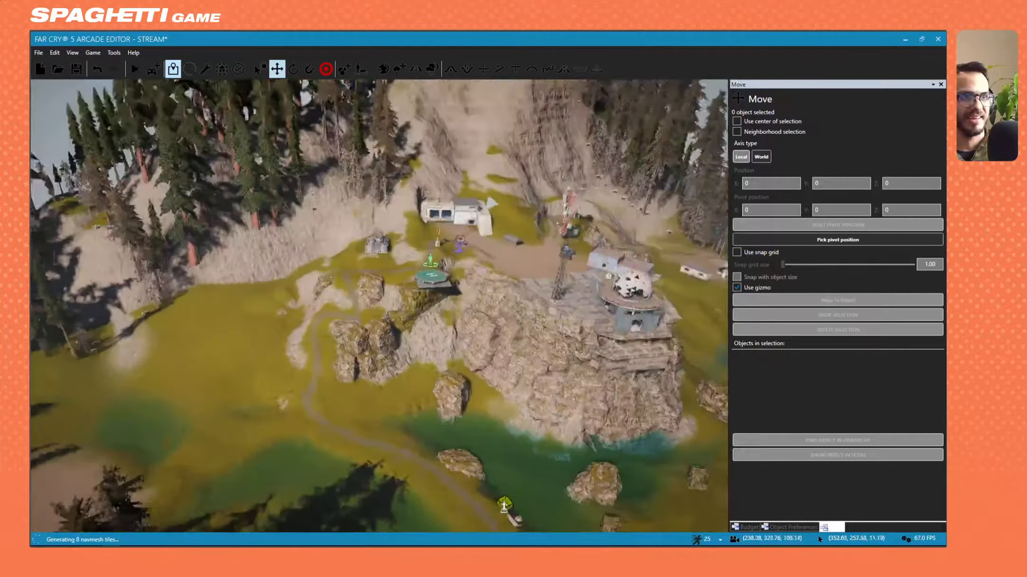
{"action": "key", "text": "w"}
{"action": "right_click_drag", "start_coordinate": [380, 304], "coordinate": [303, 302]}
{"action": "key", "text": "w"}
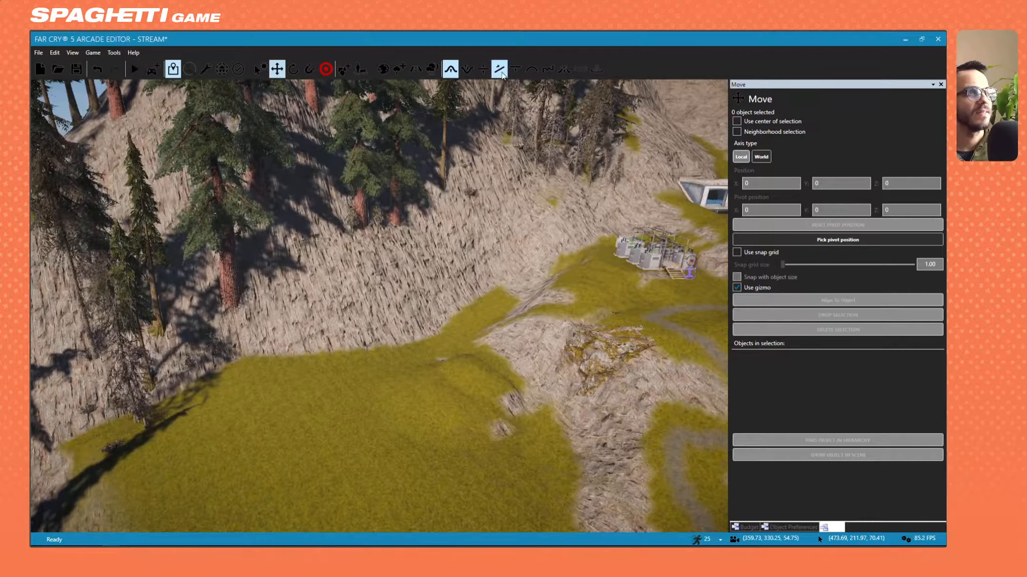
Select the Flatten terrain tool and survey the grassy clearing, the lake shore, the helipad and the outpost buildings.
{"action": "left_click", "coordinate": [483, 70]}
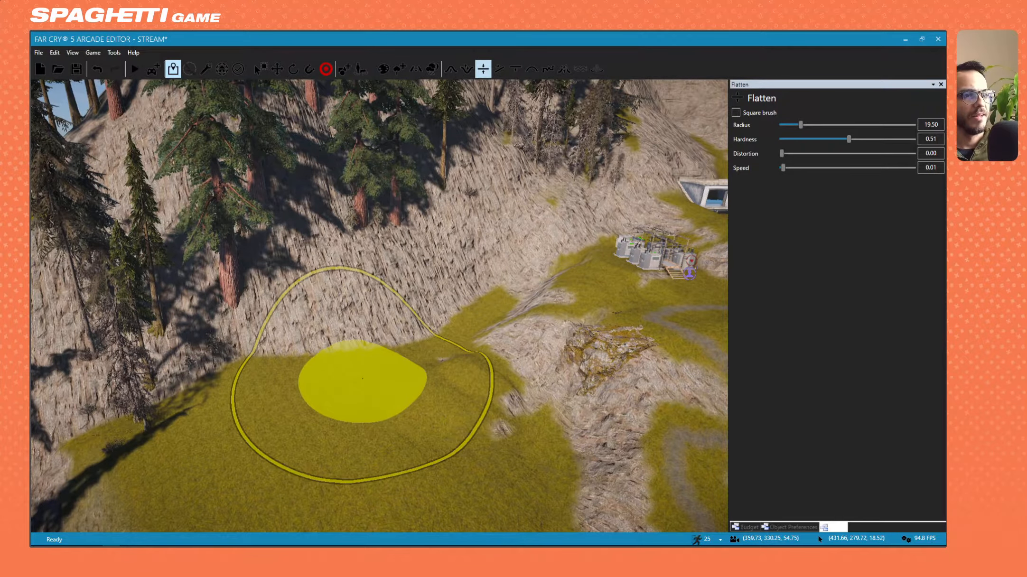
{"action": "right_click_drag", "start_coordinate": [363, 378], "coordinate": [370, 371]}
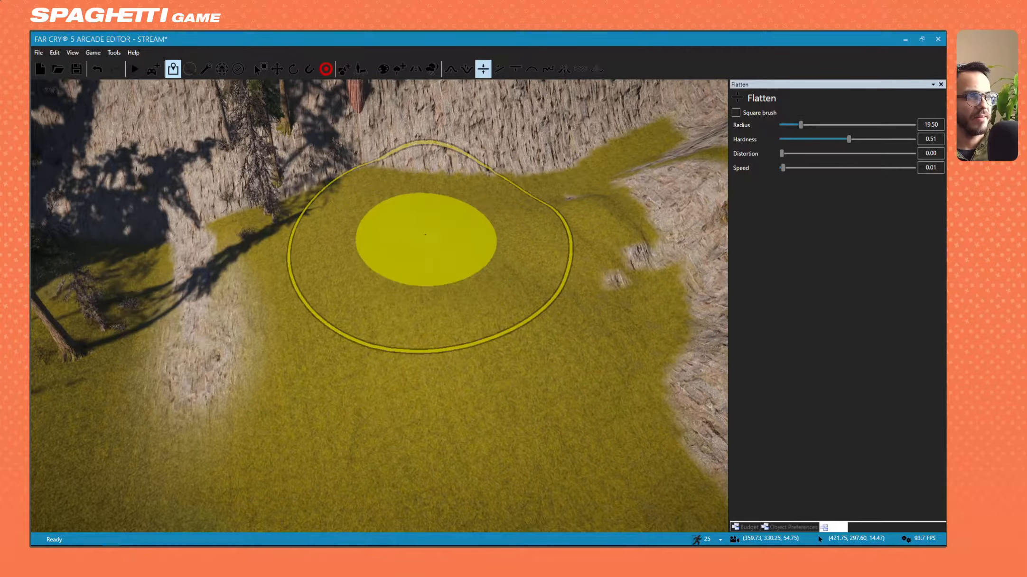
{"action": "mouse_move", "coordinate": [487, 254]}
{"action": "right_mouse_down"}
{"action": "mouse_move", "coordinate": [653, 206]}
{"action": "mouse_move", "coordinate": [527, 242]}
{"action": "mouse_move", "coordinate": [560, 171]}
{"action": "mouse_move", "coordinate": [527, 303]}
{"action": "mouse_move", "coordinate": [593, 199]}
{"action": "right_mouse_up"}
{"action": "key", "text": "d"}
{"action": "key", "text": "s"}
{"action": "key", "text": "w"}
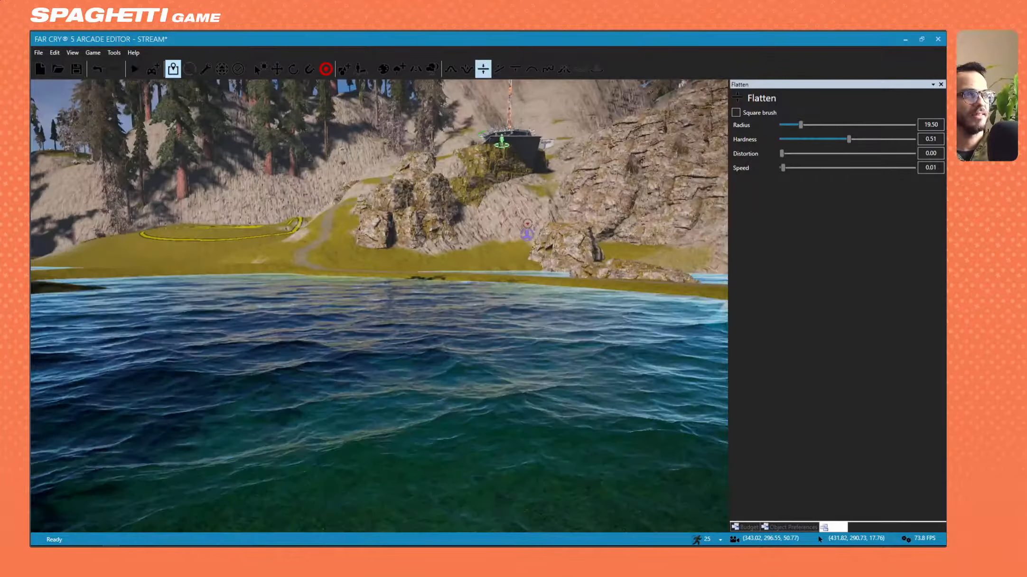
{"action": "key", "text": "w"}
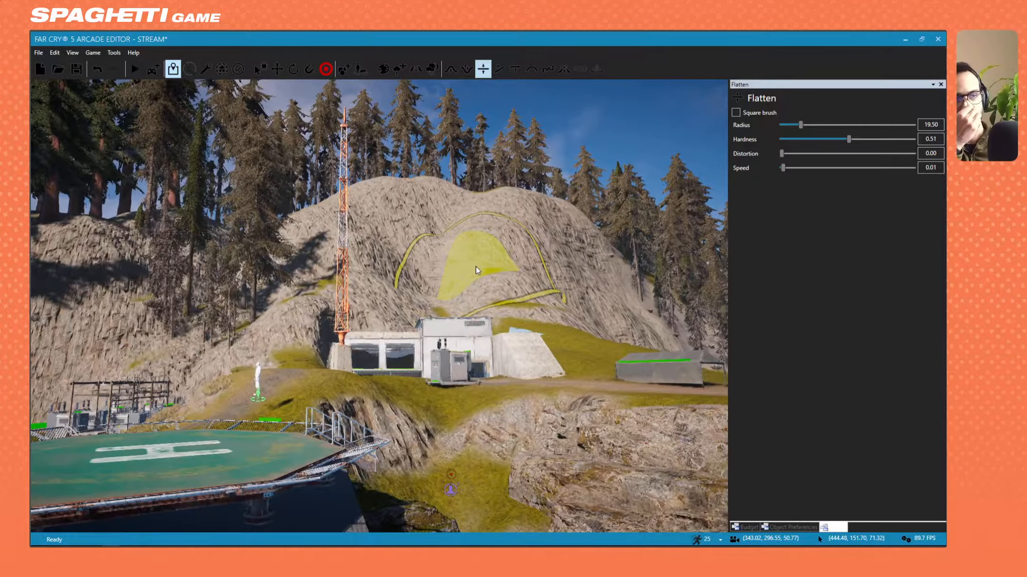
{"action": "key", "text": "w"}
{"action": "right_click_drag", "start_coordinate": [477, 270], "coordinate": [375, 318]}
{"action": "key", "text": "d"}
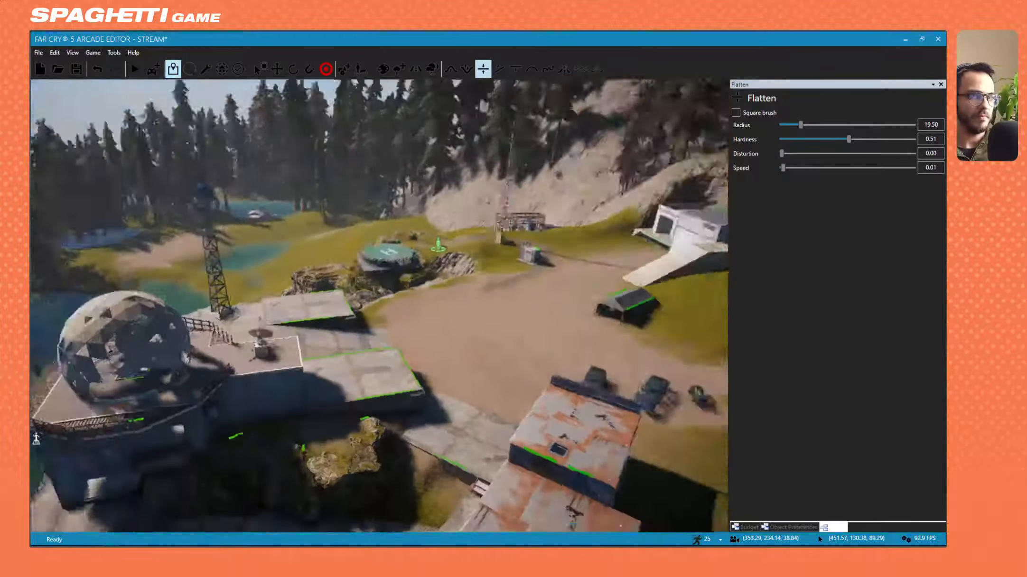
{"action": "key", "text": "w"}
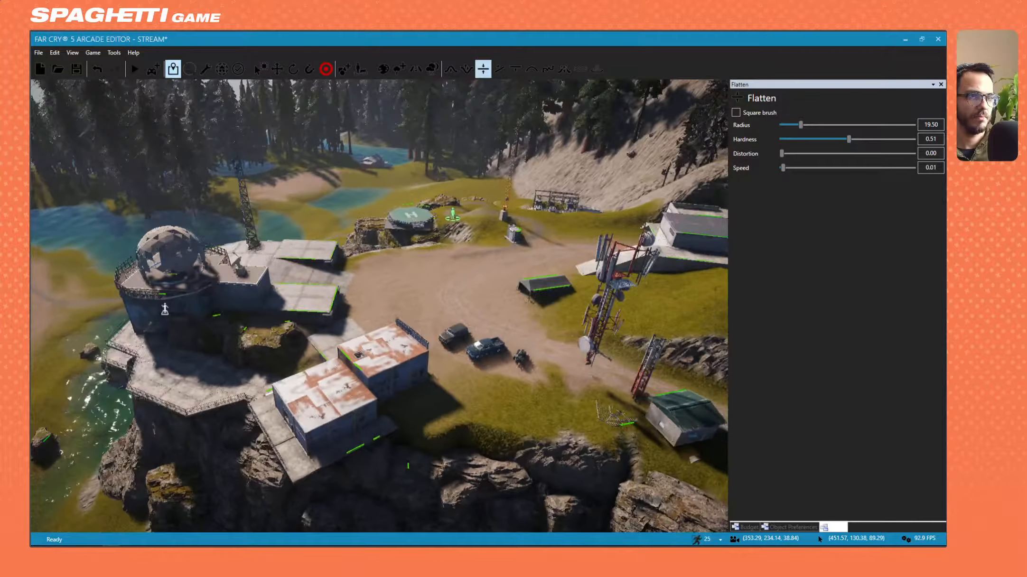
{"action": "right_click_drag", "start_coordinate": [363, 259], "coordinate": [348, 287]}
{"action": "key", "text": "d"}
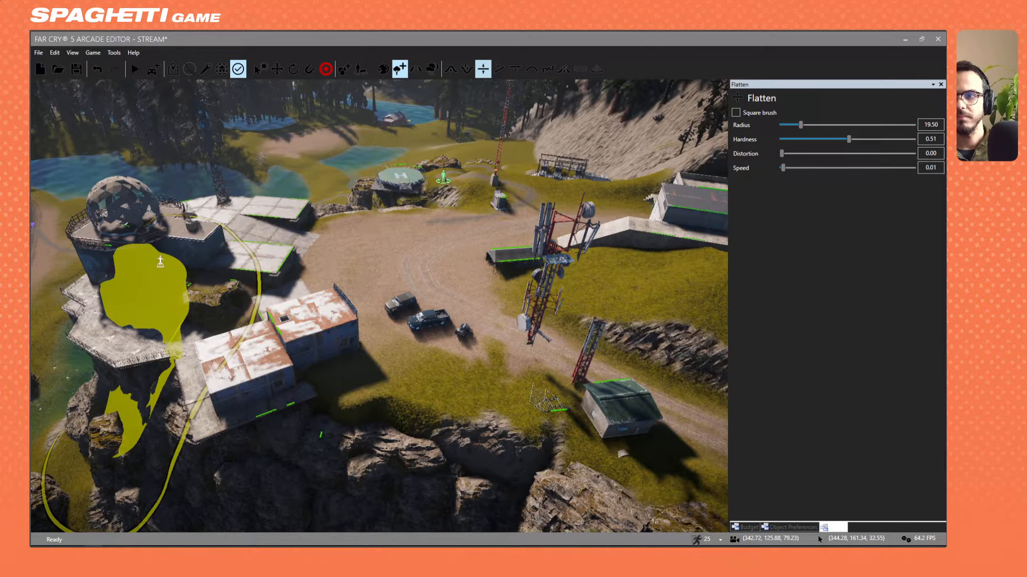
Select the Cliff Alpine 01 object below the rusty-roofed building and examine the terrain around the building's concrete ledge.
{"action": "left_click", "coordinate": [347, 415]}
{"action": "right_click_drag", "start_coordinate": [383, 280], "coordinate": [383, 279]}
{"action": "key", "text": "w"}
{"action": "left_click", "coordinate": [279, 75]}
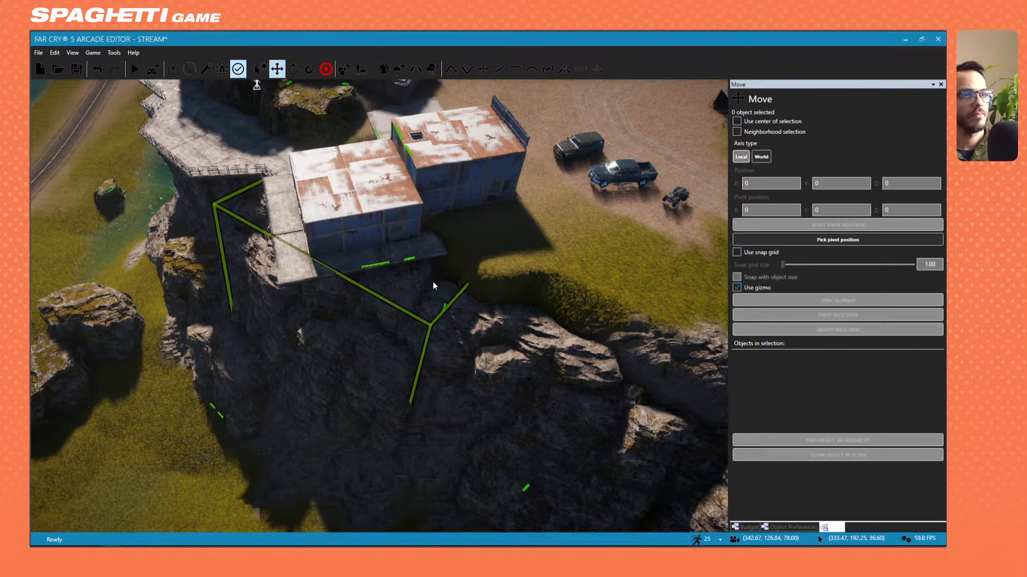
{"action": "left_click", "coordinate": [457, 323]}
{"action": "key", "text": "w"}
{"action": "right_click_drag", "start_coordinate": [456, 323], "coordinate": [456, 323]}
{"action": "key", "text": "w"}
{"action": "key", "text": "s"}
{"action": "right_click_drag", "start_coordinate": [389, 438], "coordinate": [388, 438]}
{"action": "key", "text": "a"}
{"action": "key", "text": "w"}
{"action": "key", "text": "s"}
{"action": "right_click_drag", "start_coordinate": [454, 302], "coordinate": [454, 301]}
{"action": "key", "text": "s"}
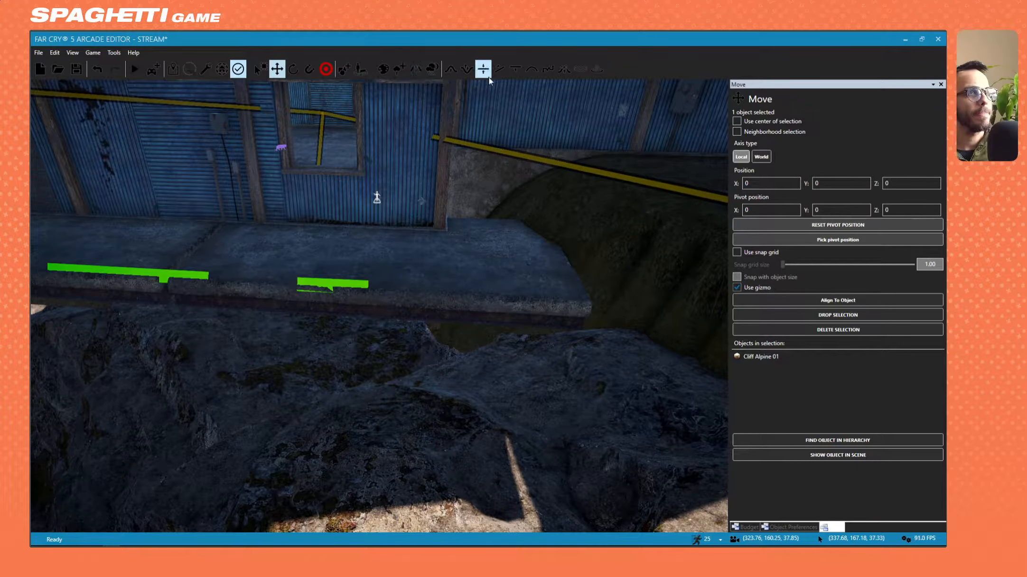
Set the terrain around the end of the building's concrete ledge to height 34.88 with a 3.50 radius brush.
{"action": "left_click", "coordinate": [514, 70]}
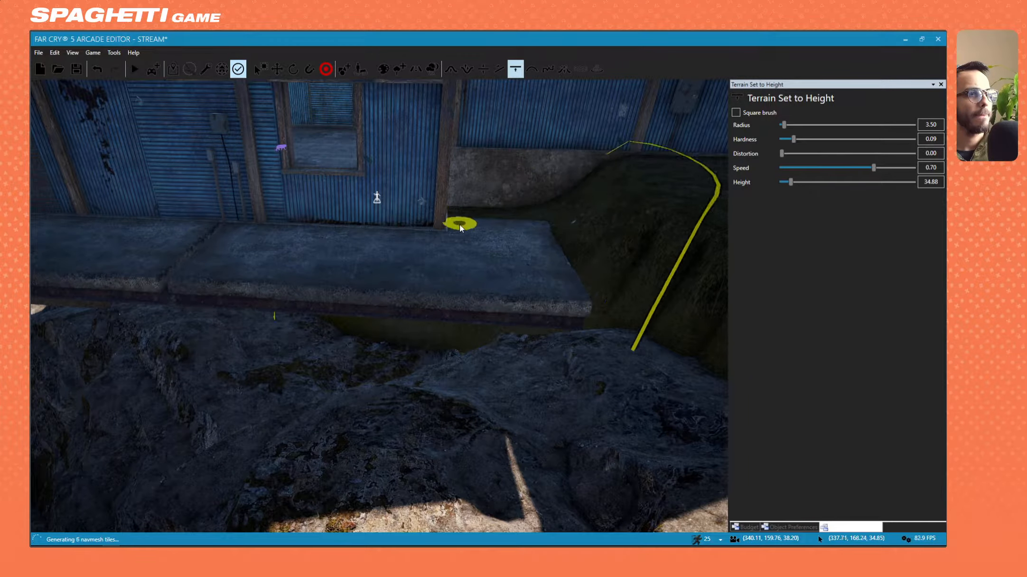
{"action": "left_click_drag", "start_coordinate": [460, 226], "coordinate": [374, 314]}
{"action": "key", "text": "s"}
{"action": "right_click_drag", "start_coordinate": [354, 285], "coordinate": [300, 260]}
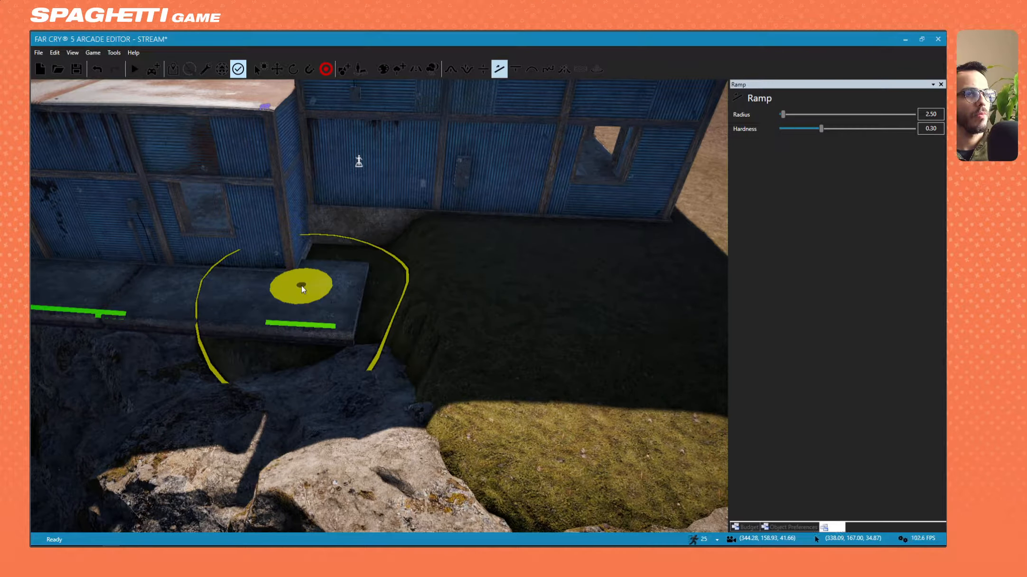
Ramp the terrain between the concrete ledge and the grass beside the blue building with radius 2.50 and hardness 0.30.
{"action": "left_click", "coordinate": [302, 284]}
{"action": "left_click", "coordinate": [593, 274]}
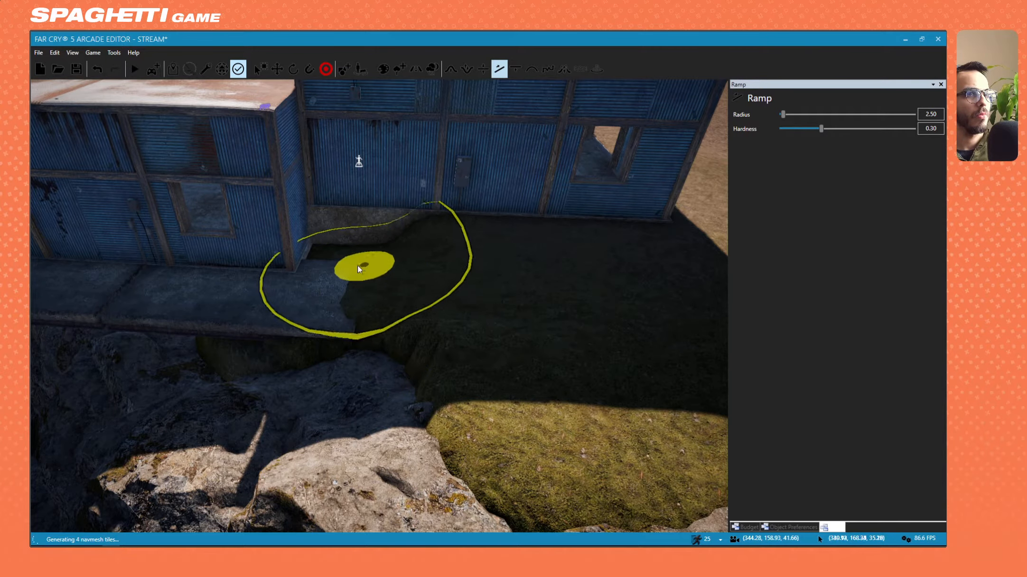
{"action": "left_click", "coordinate": [578, 250]}
{"action": "key", "text": "d"}
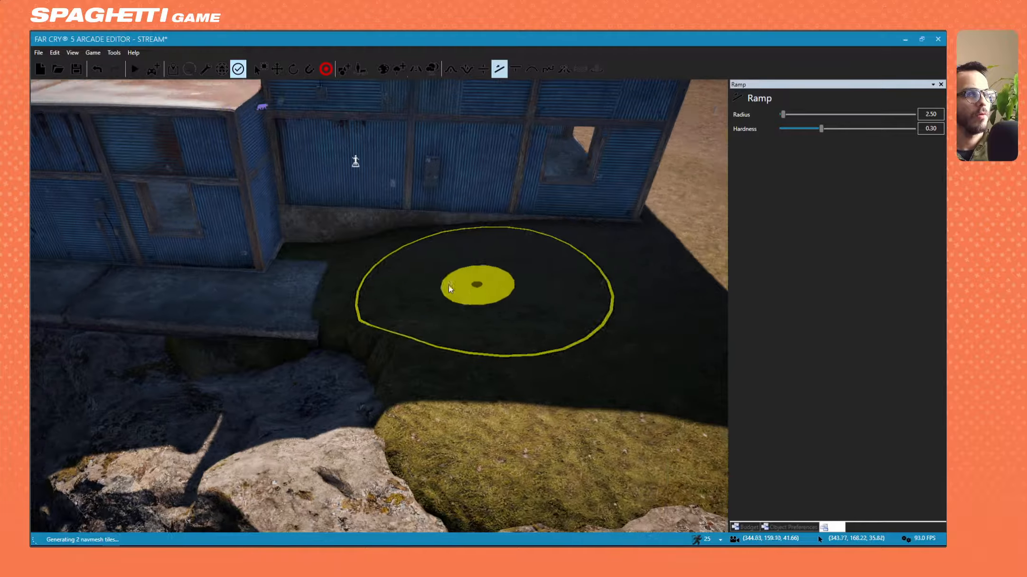
{"action": "left_click", "coordinate": [229, 279]}
{"action": "left_click", "coordinate": [530, 269]}
Try to ramp the terrain at the base of the rock mound on the railed concrete platform.
{"action": "key", "text": "w"}
{"action": "right_click_drag", "start_coordinate": [529, 269], "coordinate": [493, 199]}
{"action": "right_click_drag", "start_coordinate": [379, 285], "coordinate": [467, 314]}
{"action": "key", "text": "s"}
{"action": "key", "text": "a"}
{"action": "key", "text": "w"}
{"action": "key", "text": "s"}
{"action": "key", "text": "a"}
{"action": "key", "text": "w"}
{"action": "key", "text": "s"}
{"action": "right_click_drag", "start_coordinate": [476, 260], "coordinate": [340, 293]}
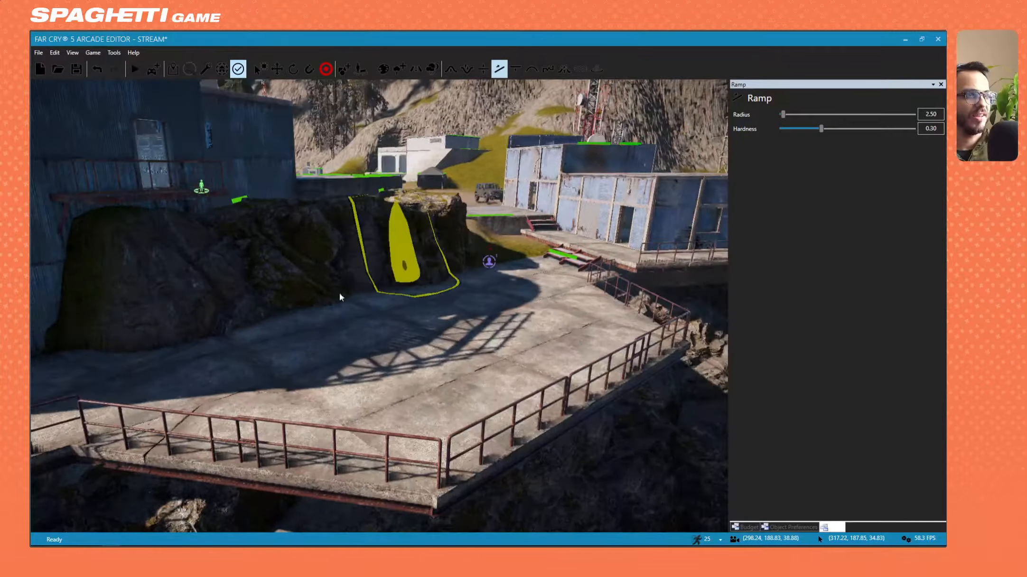
{"action": "left_click", "coordinate": [163, 355]}
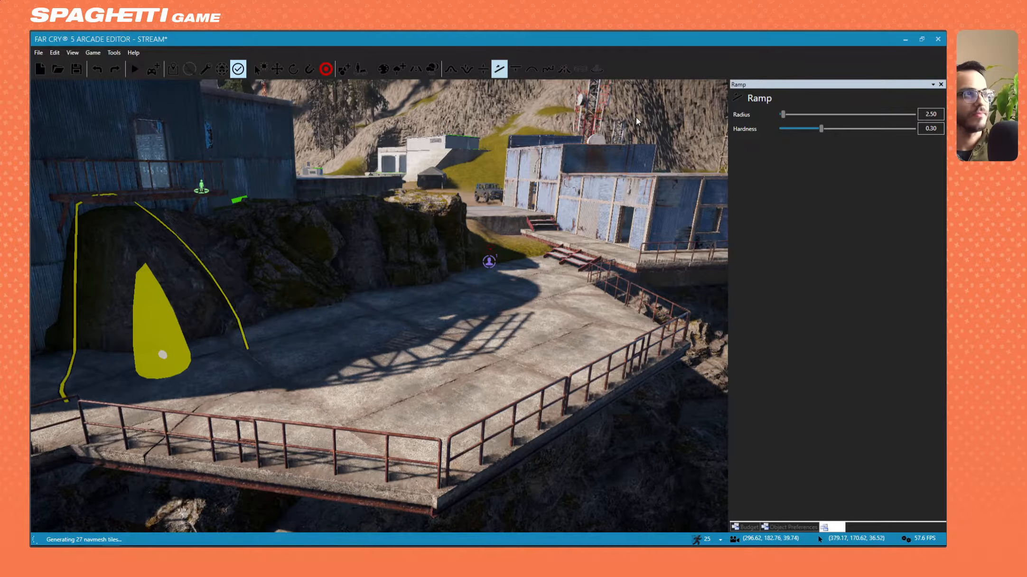
Set the terrain along the rock mound's base on the railed platform to height 34.05 with a 1.00 radius brush.
{"action": "left_click", "coordinate": [515, 69]}
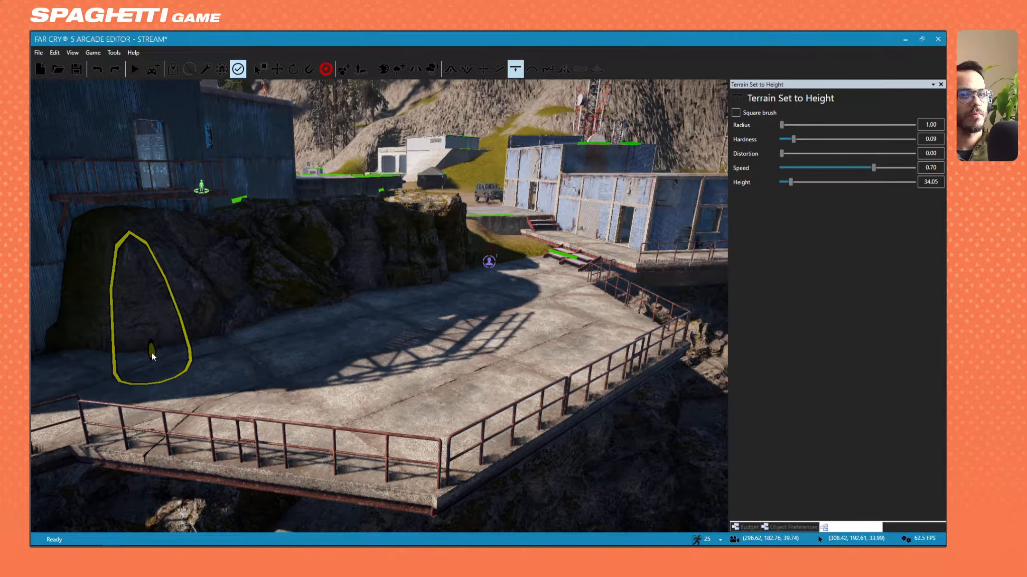
{"action": "key", "text": "a"}
{"action": "right_click_drag", "start_coordinate": [152, 356], "coordinate": [165, 335]}
{"action": "key", "text": "w"}
{"action": "mouse_move", "coordinate": [126, 355]}
{"action": "left_mouse_down"}
{"action": "mouse_move", "coordinate": [318, 352]}
{"action": "mouse_move", "coordinate": [127, 385]}
{"action": "mouse_move", "coordinate": [371, 317]}
{"action": "left_mouse_up"}
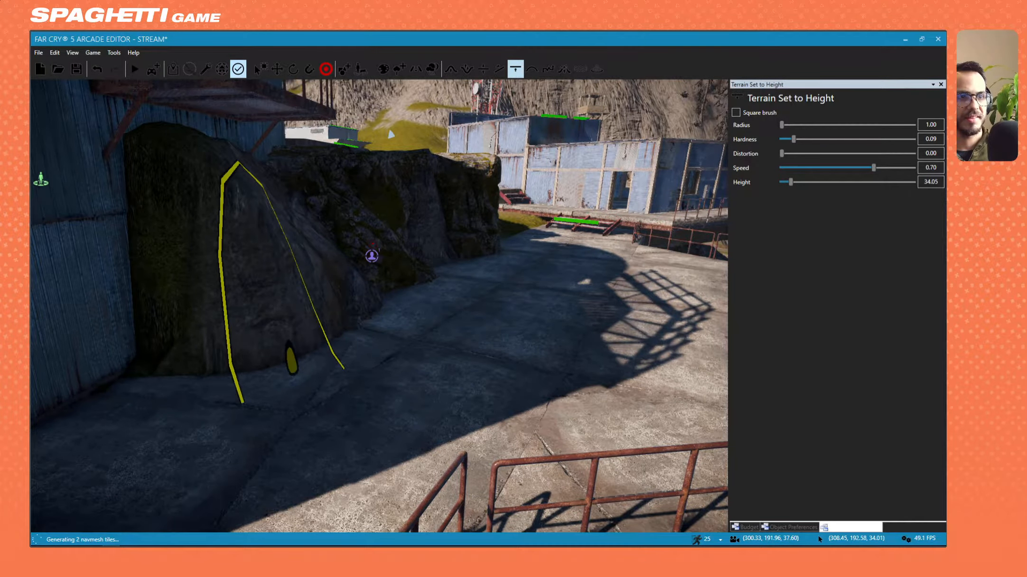
Try to extend the height leveling along the mound's base toward the metal wall, and undo the stroke.
{"action": "left_click_drag", "start_coordinate": [292, 361], "coordinate": [230, 364]}
{"action": "key", "text": "ctrl+z"}
{"action": "key", "text": "w"}
{"action": "key", "text": "d"}
{"action": "right_click_drag", "start_coordinate": [401, 228], "coordinate": [378, 253]}
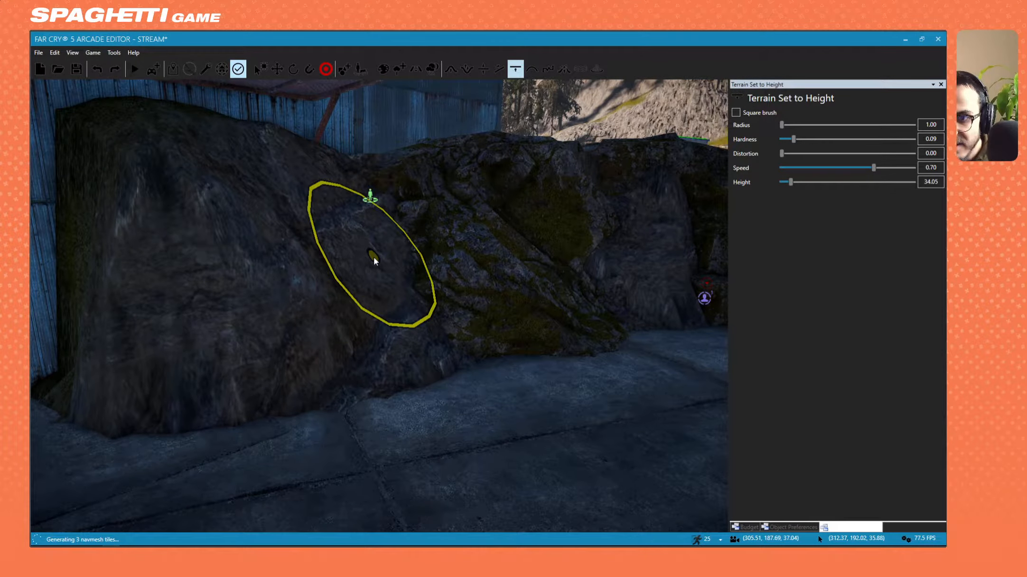
Undo the last terrain stroke on the rock mound and smooth the mound's end against the metal wall with radius 1.00.
{"action": "key", "text": "s"}
{"action": "right_click_drag", "start_coordinate": [374, 256], "coordinate": [355, 284]}
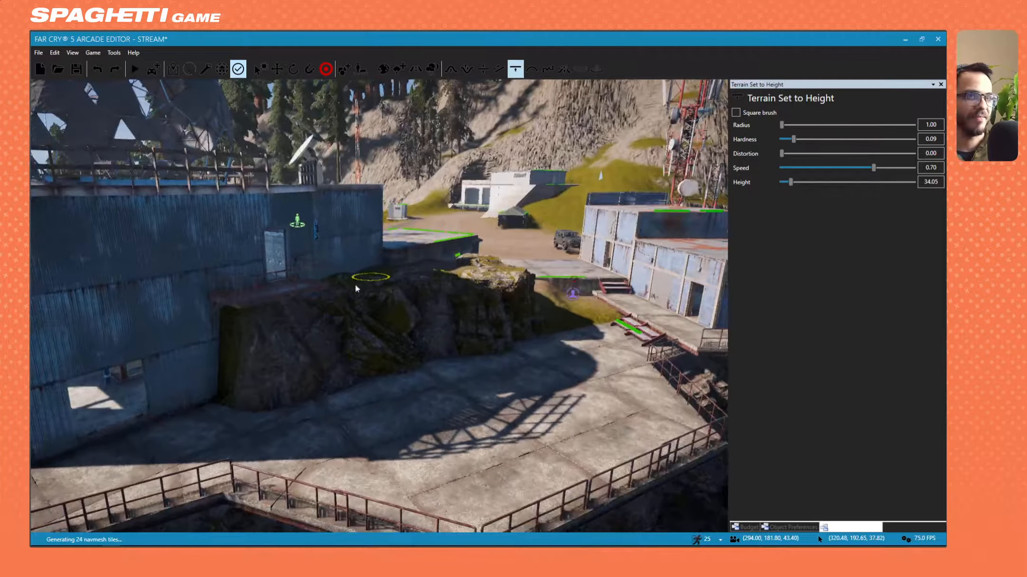
{"action": "key", "text": "w"}
{"action": "key", "text": "ctrl+z"}
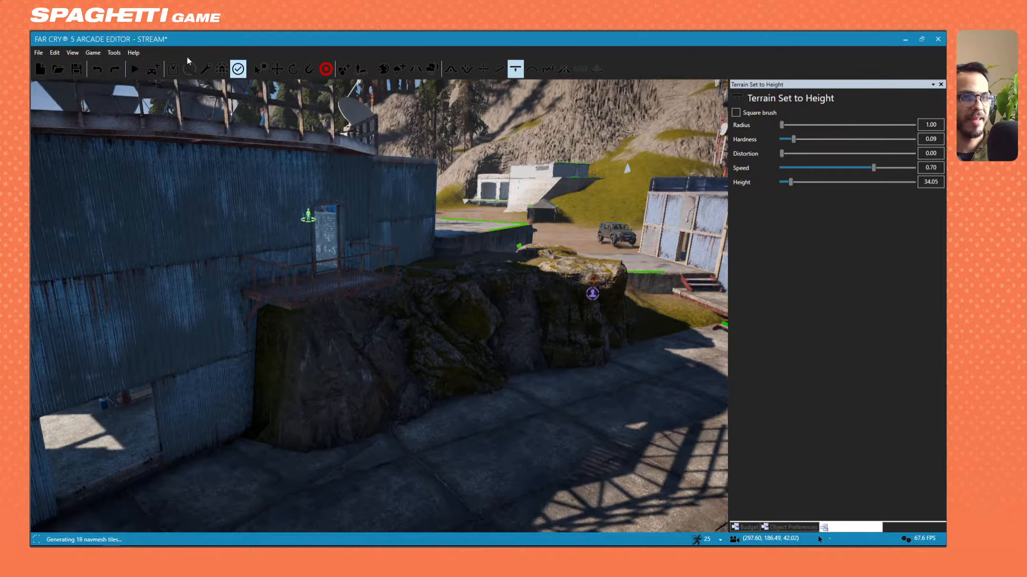
{"action": "left_click", "coordinate": [532, 69]}
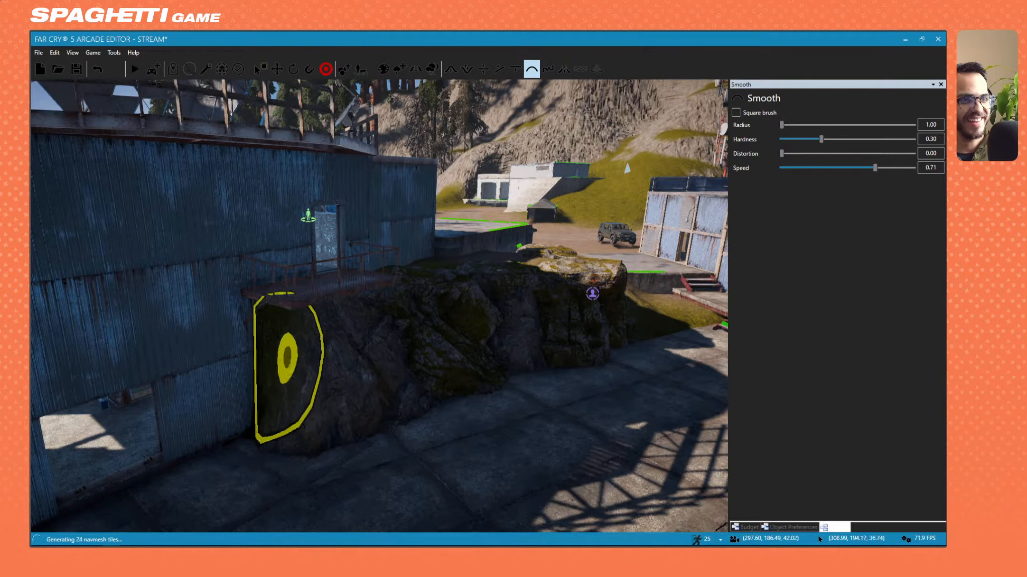
{"action": "key", "text": "d"}
{"action": "key", "text": "w"}
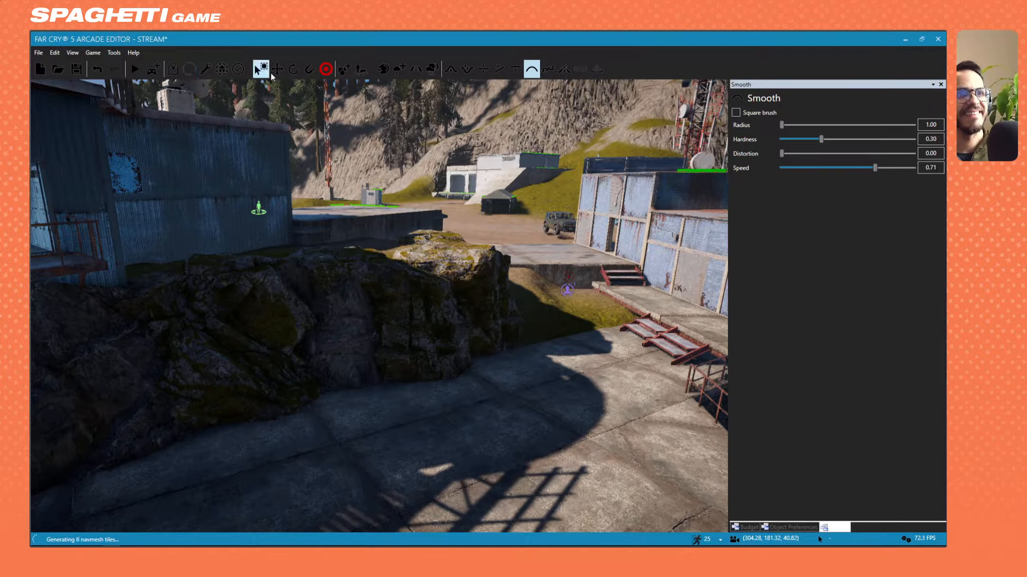
Move the Rock Med Cover Alpine Forest 07 rock along the mound toward the blue building's metal wall.
{"action": "left_click", "coordinate": [265, 342]}
{"action": "right_click_drag", "start_coordinate": [267, 340], "coordinate": [292, 340]}
{"action": "key", "text": "s"}
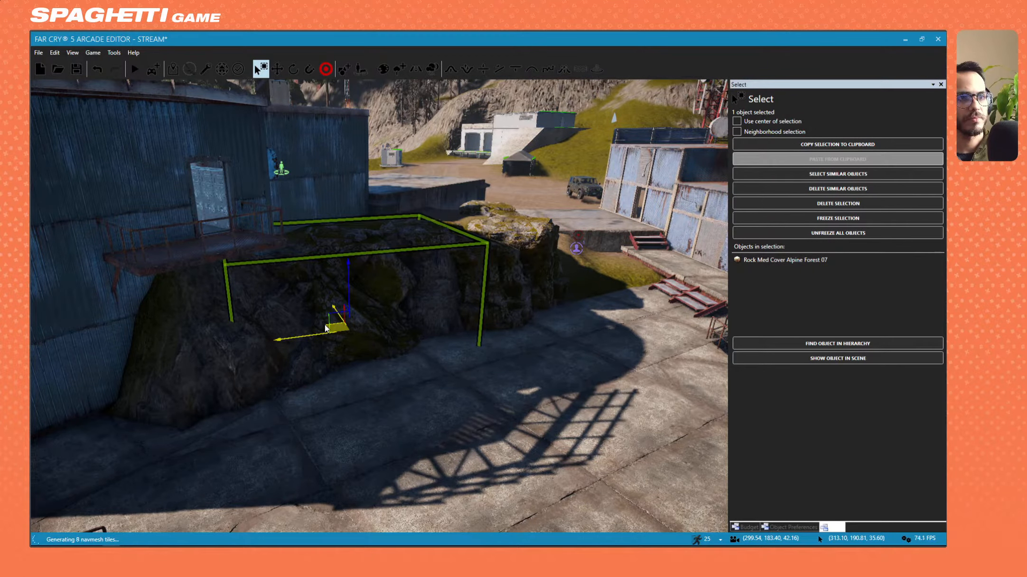
{"action": "left_click_drag", "start_coordinate": [325, 327], "coordinate": [202, 374]}
Shift the rock out of the building's interior, clear of the electrical cabinets, and deselect it.
{"action": "key", "text": "w"}
{"action": "right_click_drag", "start_coordinate": [203, 374], "coordinate": [228, 381]}
{"action": "key", "text": "a"}
{"action": "key", "text": "a"}
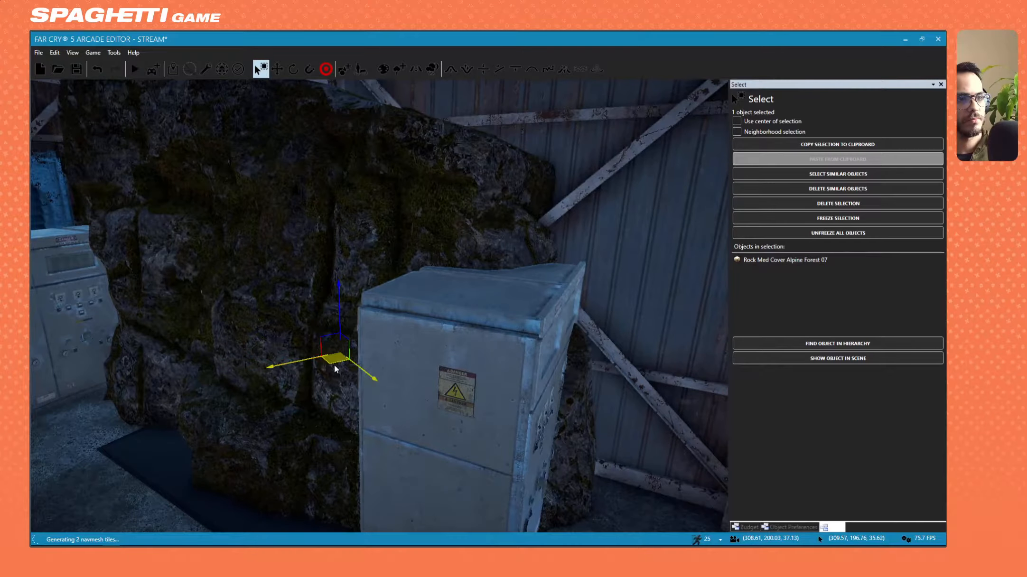
{"action": "left_click_drag", "start_coordinate": [334, 365], "coordinate": [370, 329]}
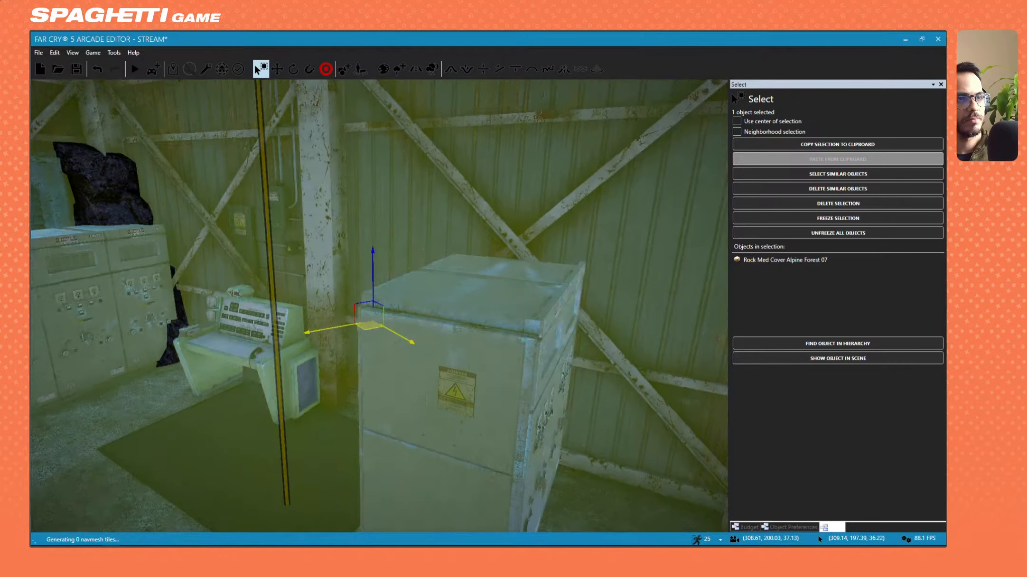
{"action": "key", "text": "d"}
{"action": "mouse_move", "coordinate": [370, 329]}
{"action": "right_mouse_down"}
{"action": "mouse_move", "coordinate": [341, 332]}
{"action": "mouse_move", "coordinate": [352, 332]}
{"action": "right_mouse_up"}
{"action": "key", "text": "s"}
{"action": "left_click", "coordinate": [600, 293]}
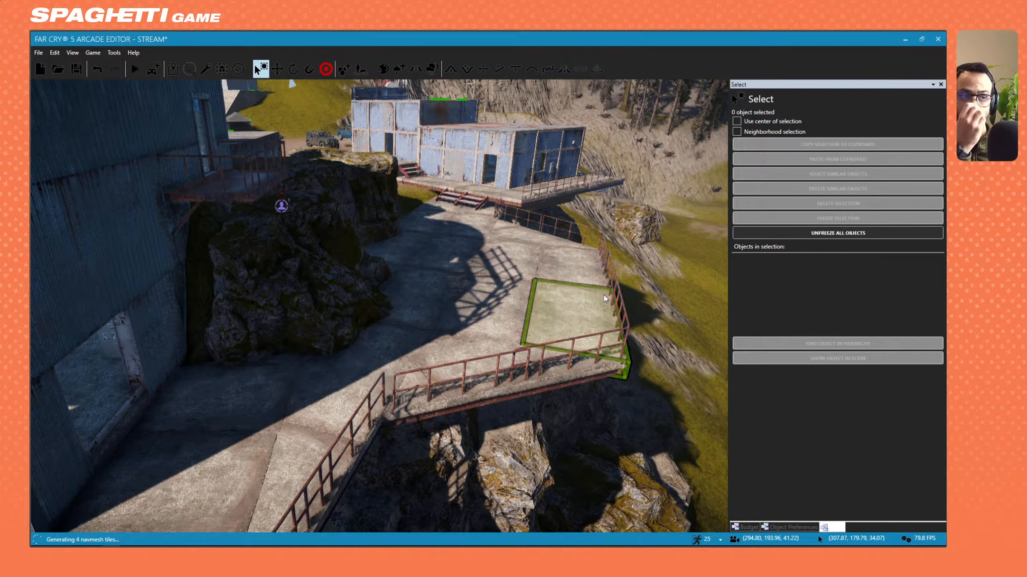
Smooth the grass slope beside the concrete ledge and red metal steps, enlarging the brush radius to 2.00.
{"action": "right_click_drag", "start_coordinate": [499, 306], "coordinate": [479, 276]}
{"action": "key", "text": "w"}
{"action": "key", "text": "w"}
{"action": "key", "text": "s"}
{"action": "key", "text": "w"}
{"action": "left_click", "coordinate": [532, 70]}
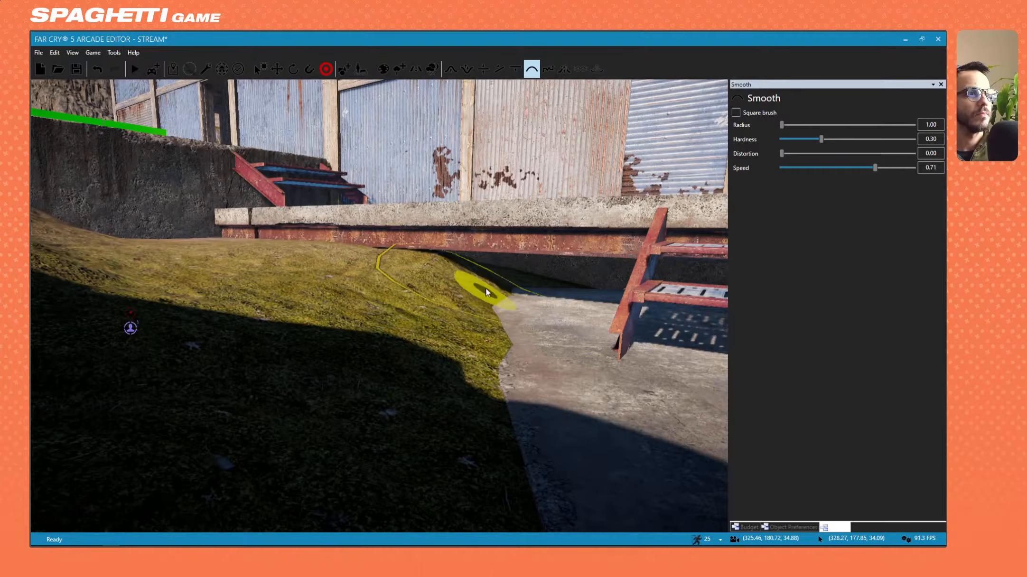
{"action": "mouse_move", "coordinate": [344, 260]}
{"action": "left_mouse_down"}
{"action": "mouse_move", "coordinate": [424, 304]}
{"action": "mouse_move", "coordinate": [276, 245]}
{"action": "left_mouse_up"}
{"action": "mouse_move", "coordinate": [331, 285]}
{"action": "middle_mouse_down"}
{"action": "mouse_move", "coordinate": [361, 285]}
{"action": "mouse_move", "coordinate": [304, 277]}
{"action": "middle_mouse_up"}
{"action": "left_click_drag", "start_coordinate": [336, 282], "coordinate": [348, 255]}
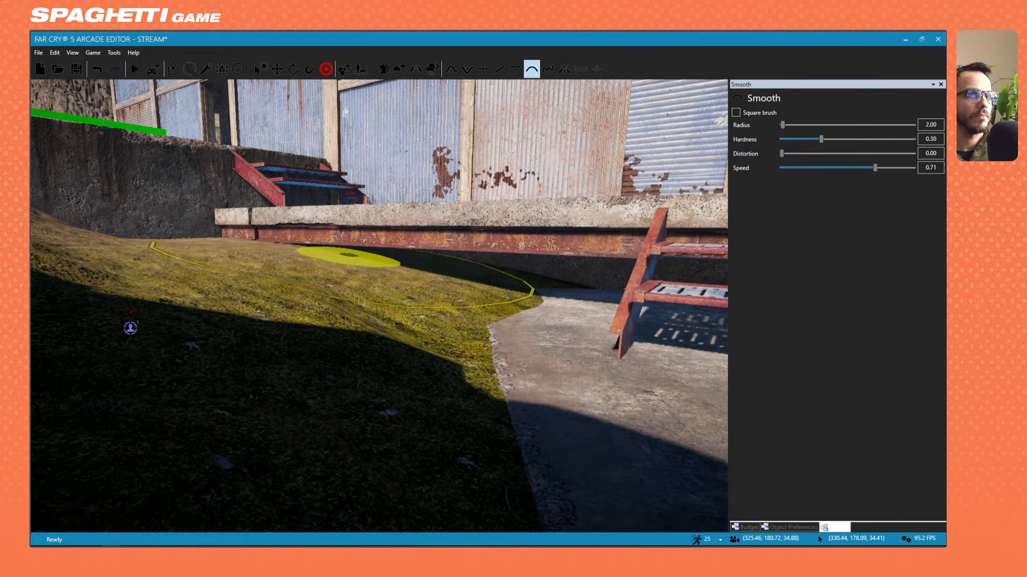
{"action": "left_click_drag", "start_coordinate": [417, 281], "coordinate": [334, 316]}
Undo the last smoothing stroke on the grass slope beside the concrete ledge.
{"action": "right_click_drag", "start_coordinate": [317, 279], "coordinate": [402, 302]}
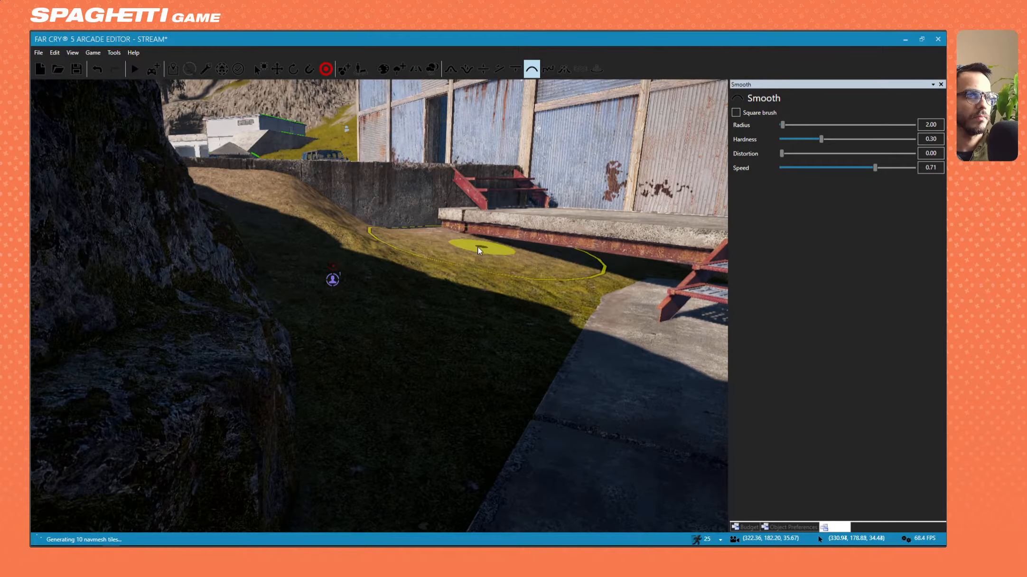
{"action": "key", "text": "w"}
{"action": "mouse_move", "coordinate": [479, 251]}
{"action": "right_mouse_down"}
{"action": "mouse_move", "coordinate": [546, 266]}
{"action": "mouse_move", "coordinate": [504, 280]}
{"action": "mouse_move", "coordinate": [465, 271]}
{"action": "mouse_move", "coordinate": [475, 252]}
{"action": "mouse_move", "coordinate": [450, 289]}
{"action": "mouse_move", "coordinate": [427, 252]}
{"action": "right_mouse_up"}
{"action": "key", "text": "ctrl+z"}
Examine the rock cliff and supports beneath the overhanging concrete platform.
{"action": "key", "text": "w"}
{"action": "key", "text": "s"}
{"action": "key", "text": "w"}
{"action": "key", "text": "s"}
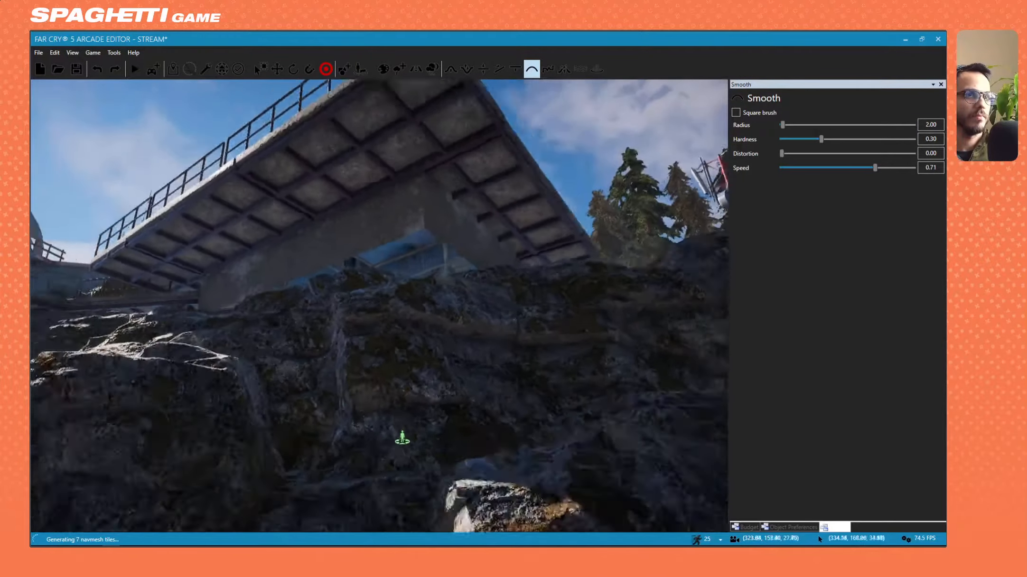
{"action": "key", "text": "w"}
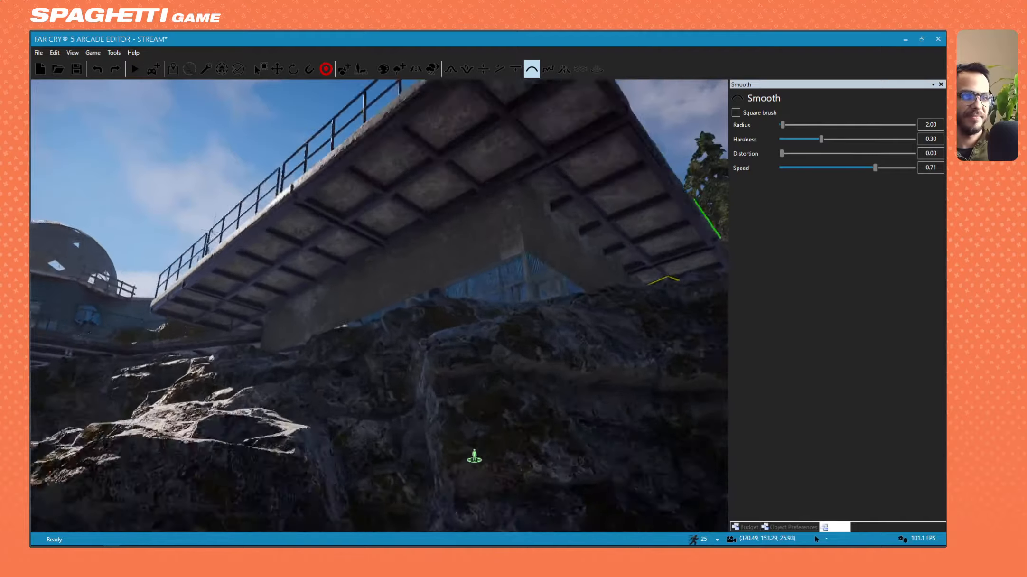